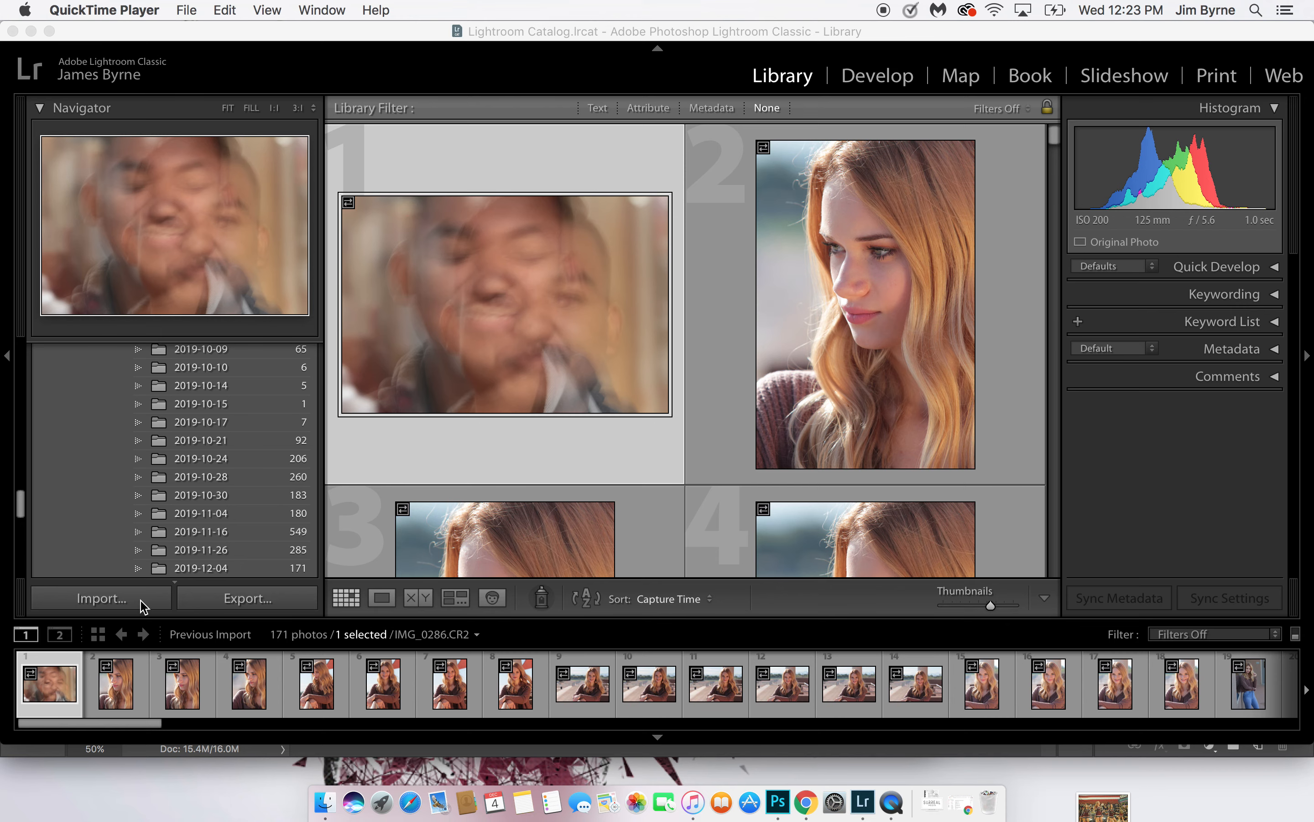
# Browse the previously imported photos in the grid, from the first through to the last
pyautogui.scroll(-5, 449, 360)
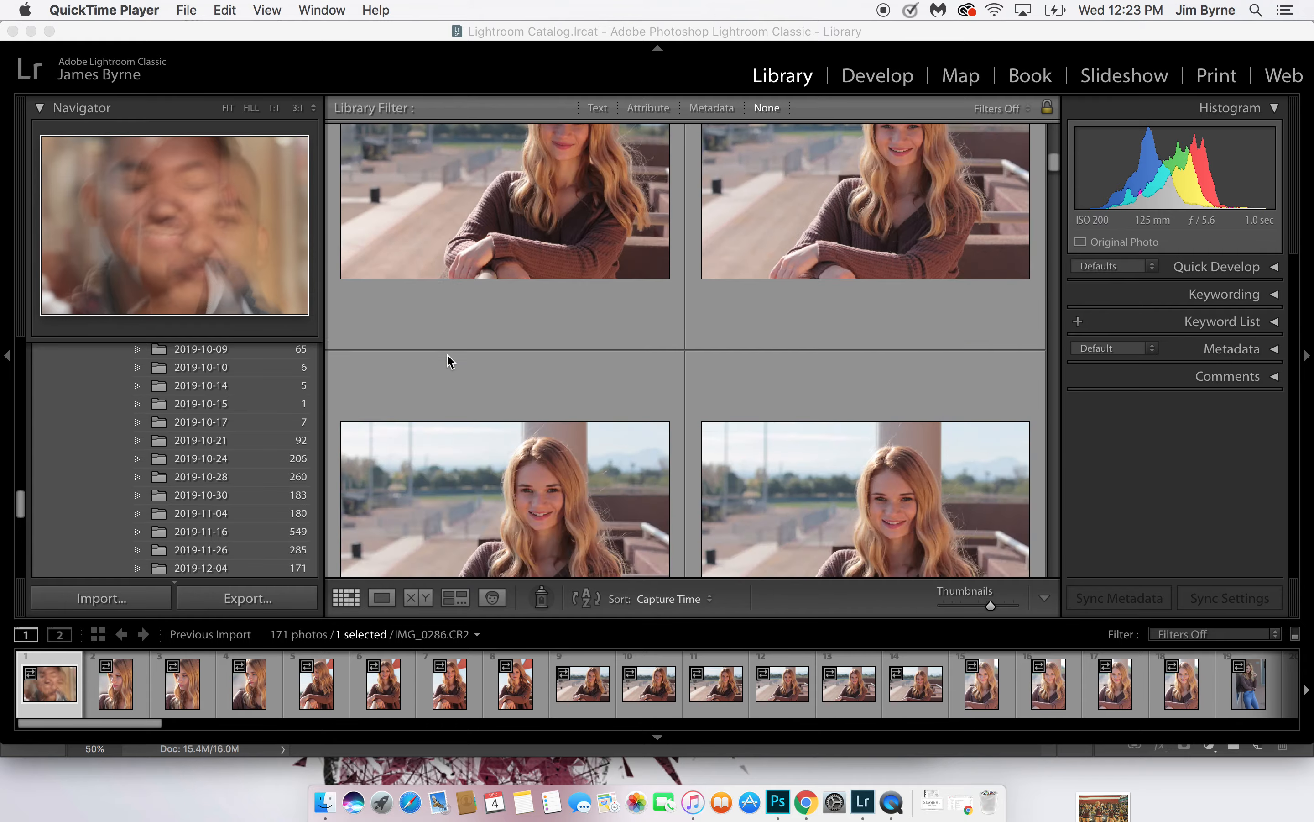
pyautogui.scroll(10, 449, 360)
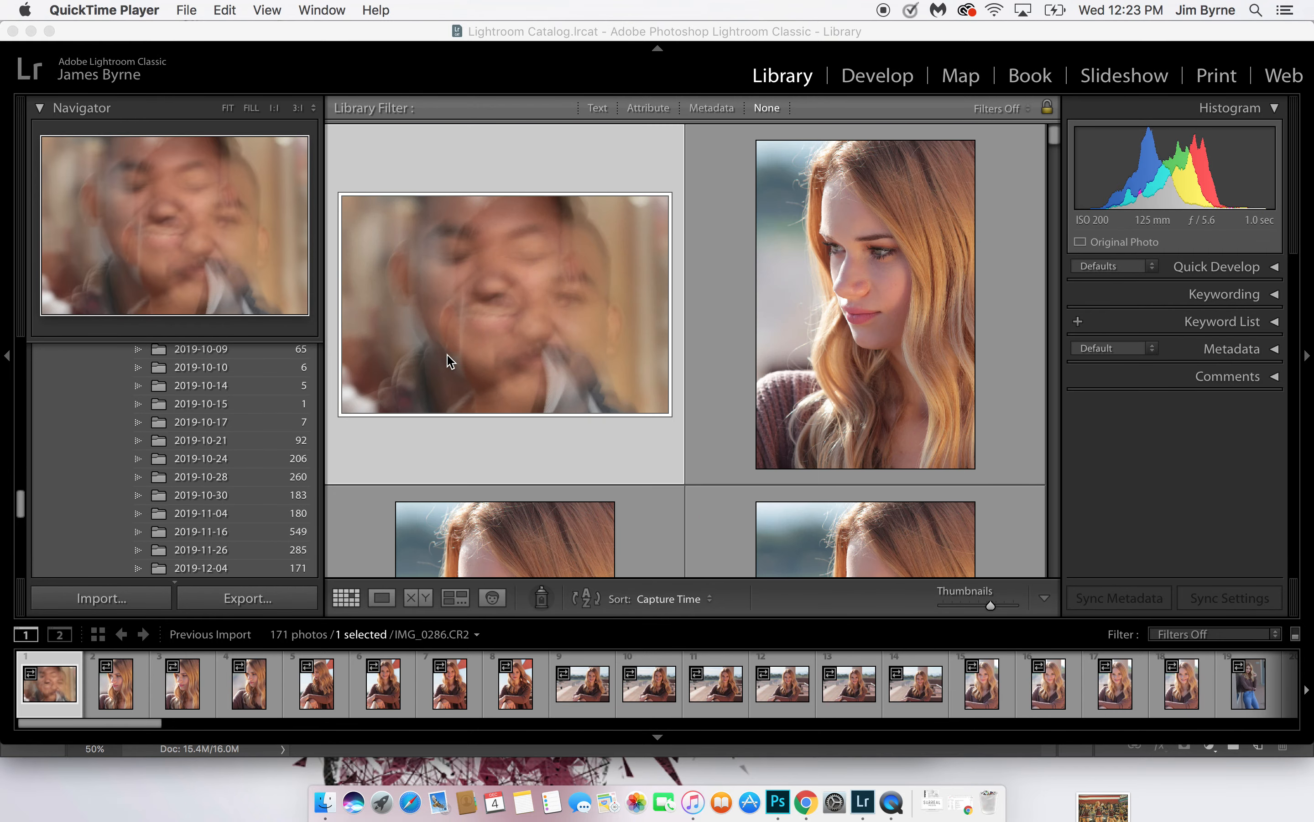
pyautogui.scroll(-3, 448, 354)
pyautogui.scroll(3, 448, 354)
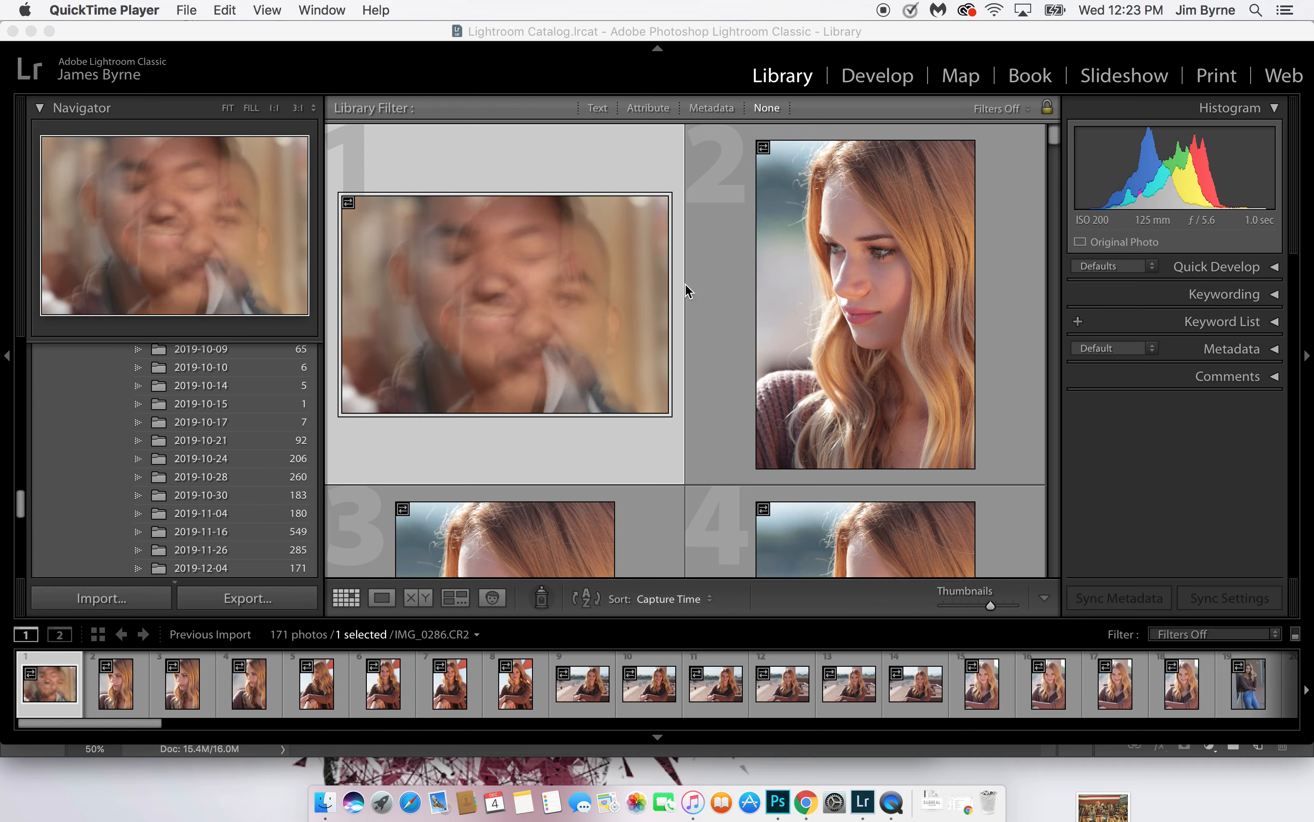
pyautogui.scroll(-15, 672, 370)
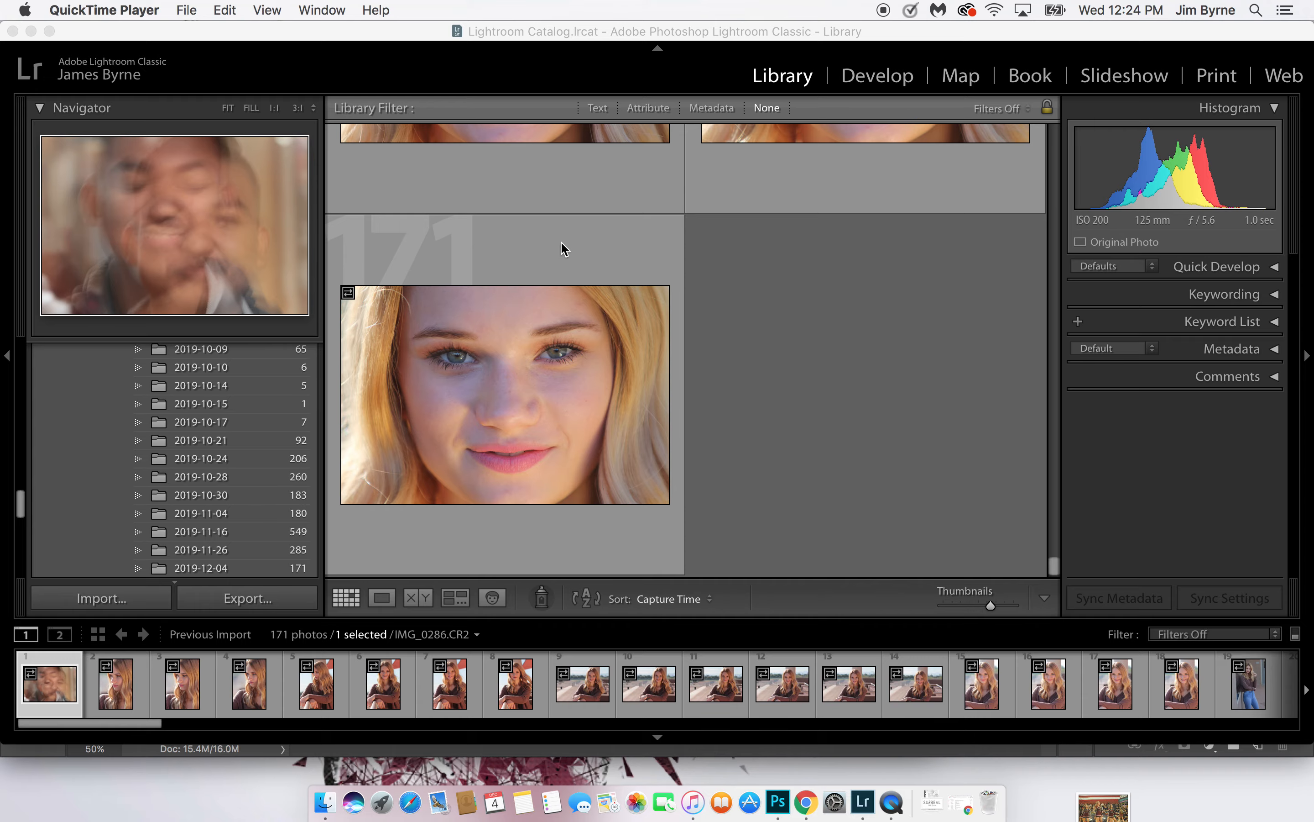
pyautogui.scroll(20, 563, 247)
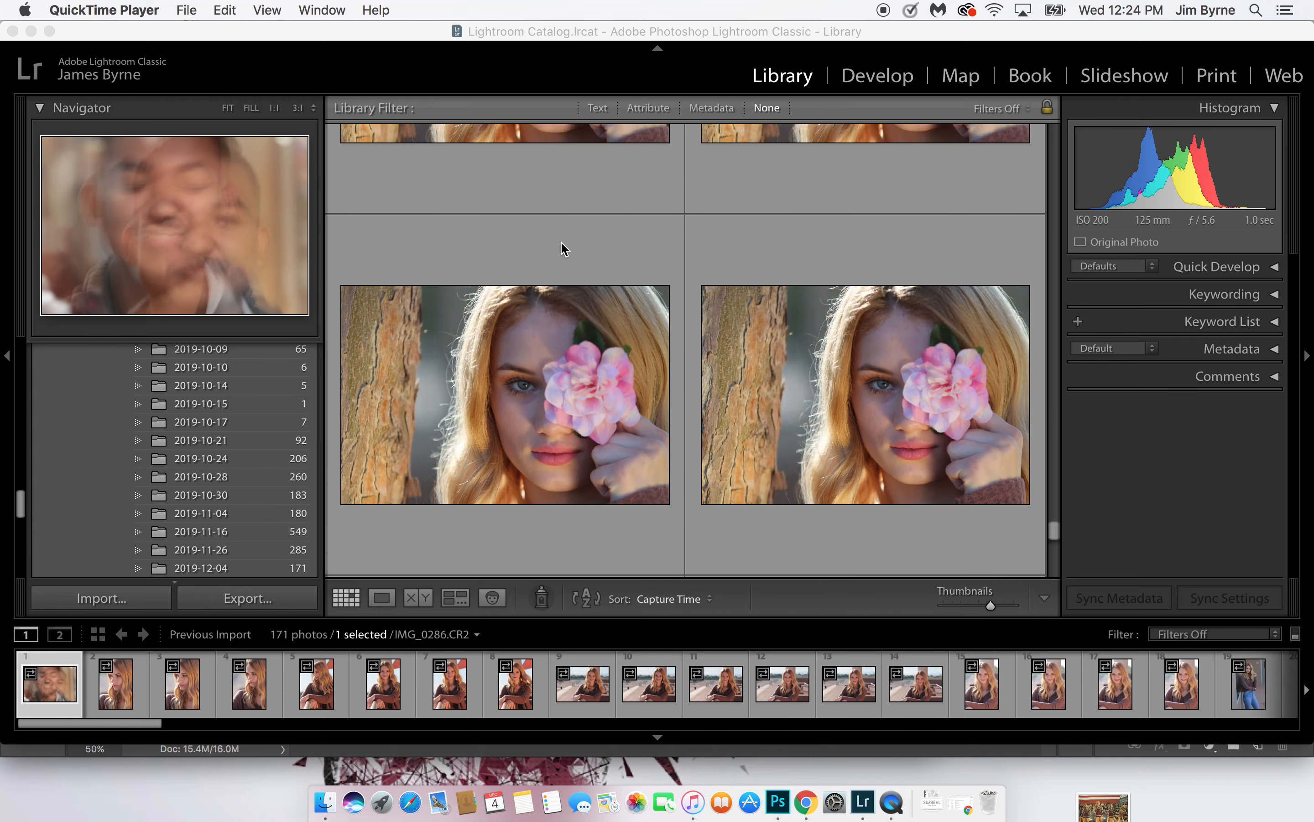
pyautogui.scroll(15, 561, 242)
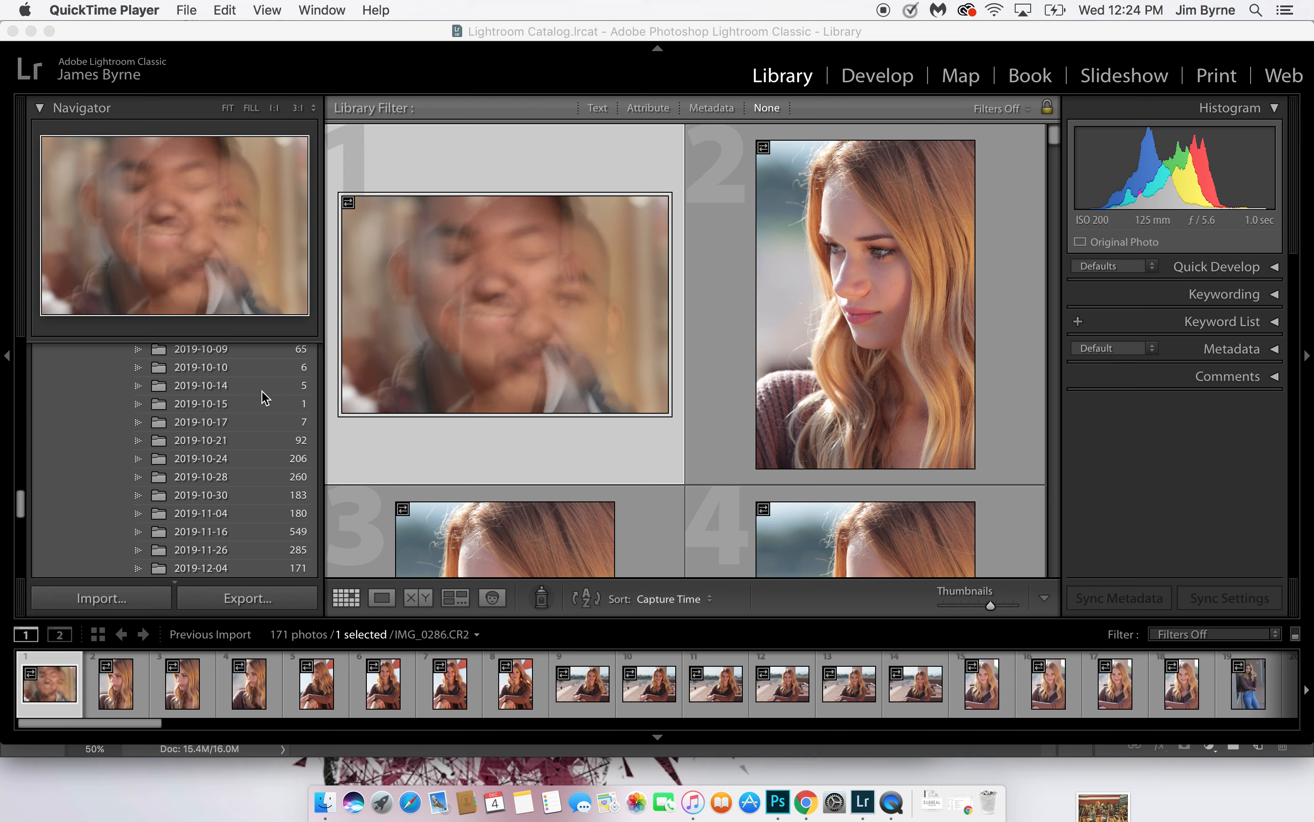
# Open the Quick Collection from the catalog and select its ninth photo
pyautogui.scroll(10, 239, 397)
pyautogui.scroll(10, 239, 398)
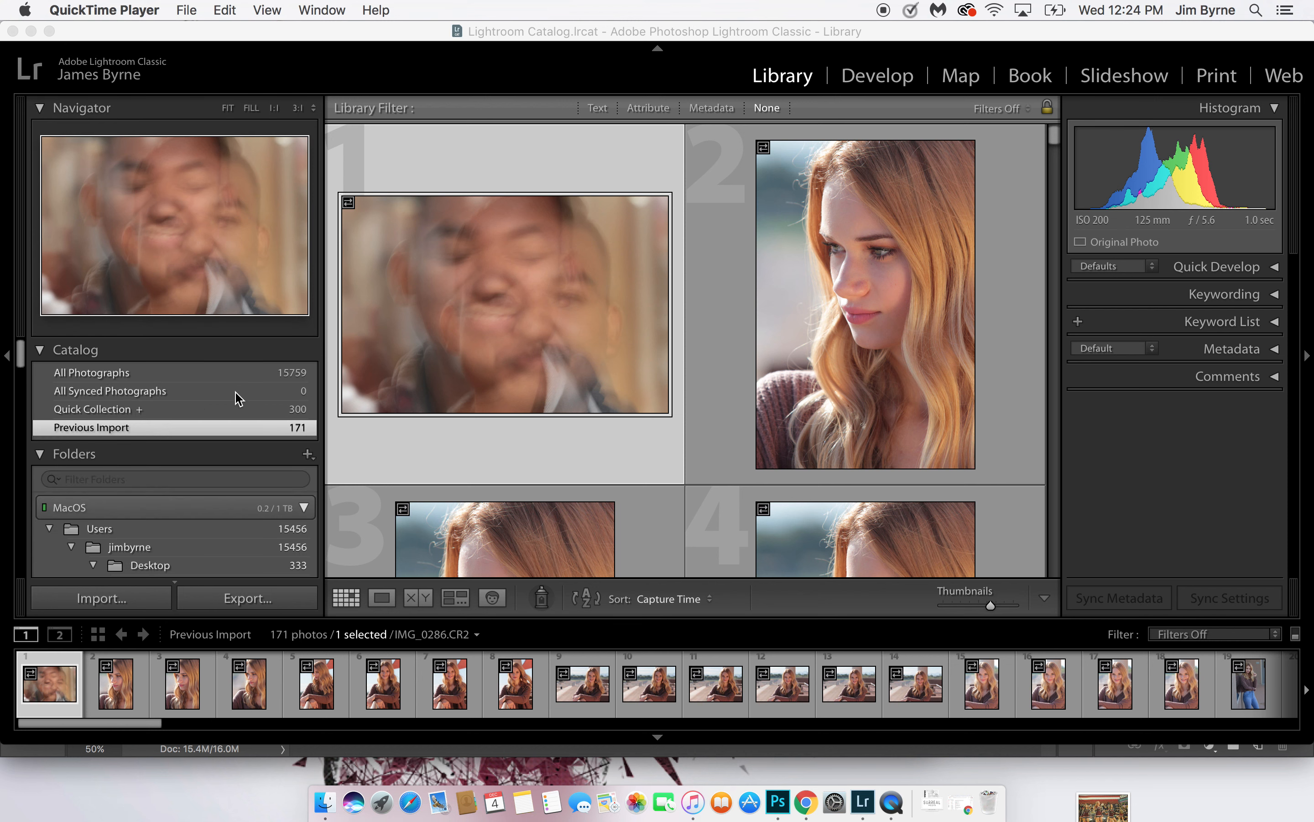
pyautogui.click(182, 410)
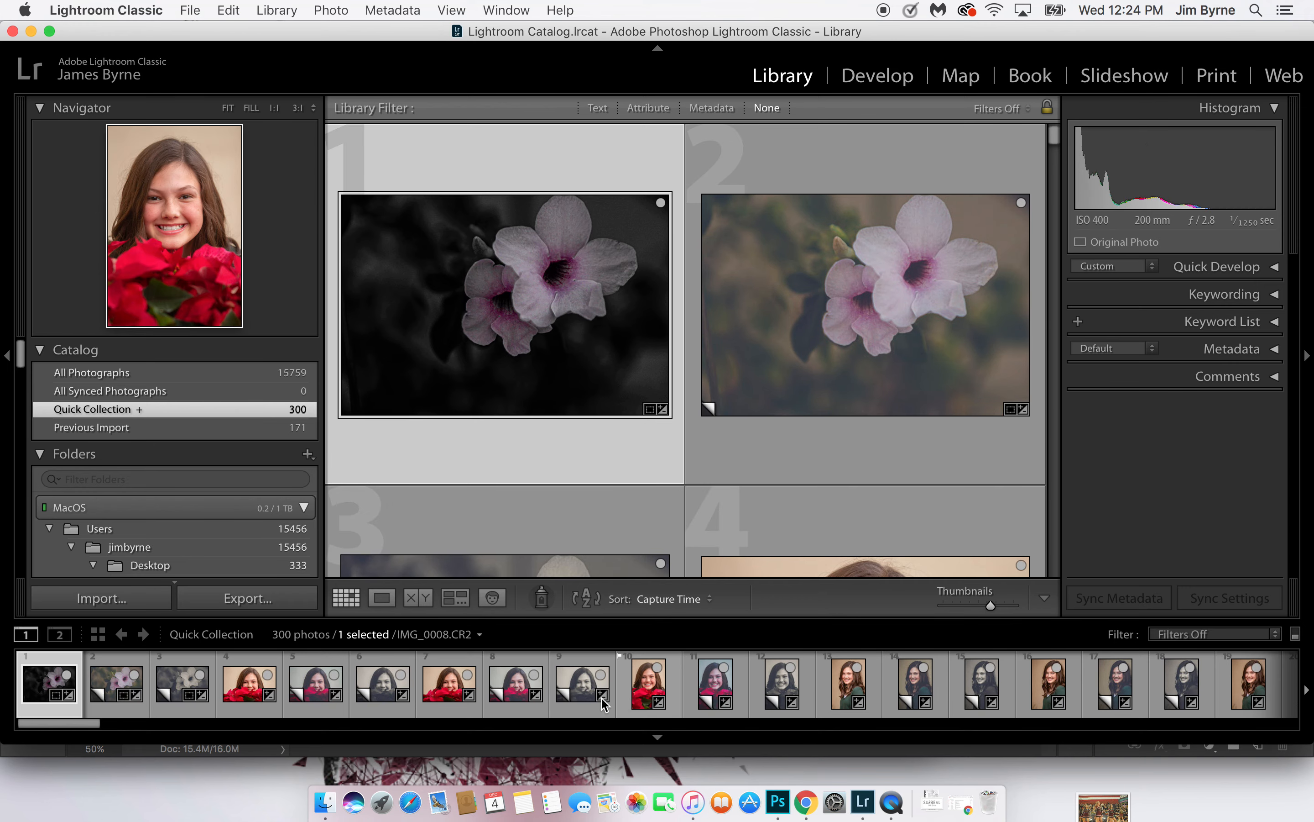
pyautogui.click(583, 685)
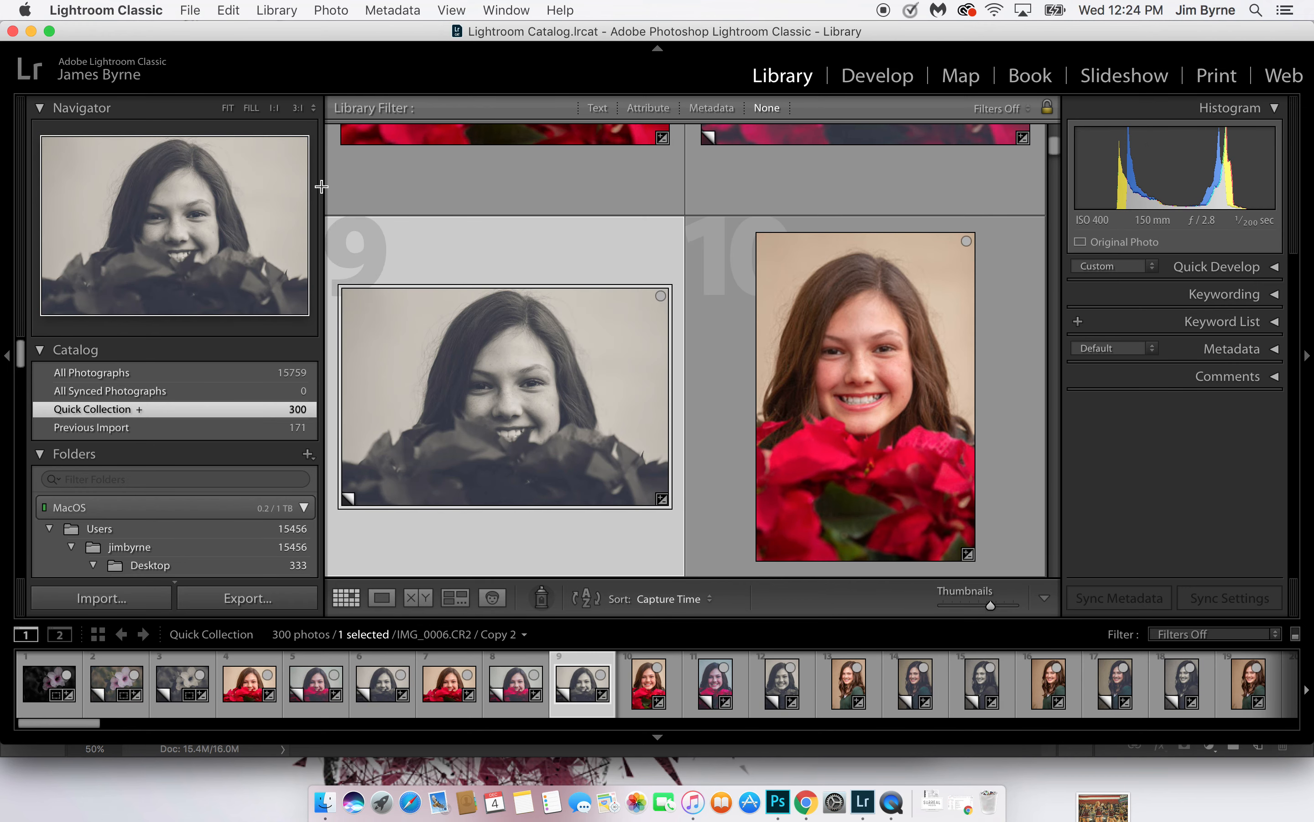
# Save the Quick Collection under the family's name and 2019, keeping the option to clear it after saving
pyautogui.rightClick(205, 415)
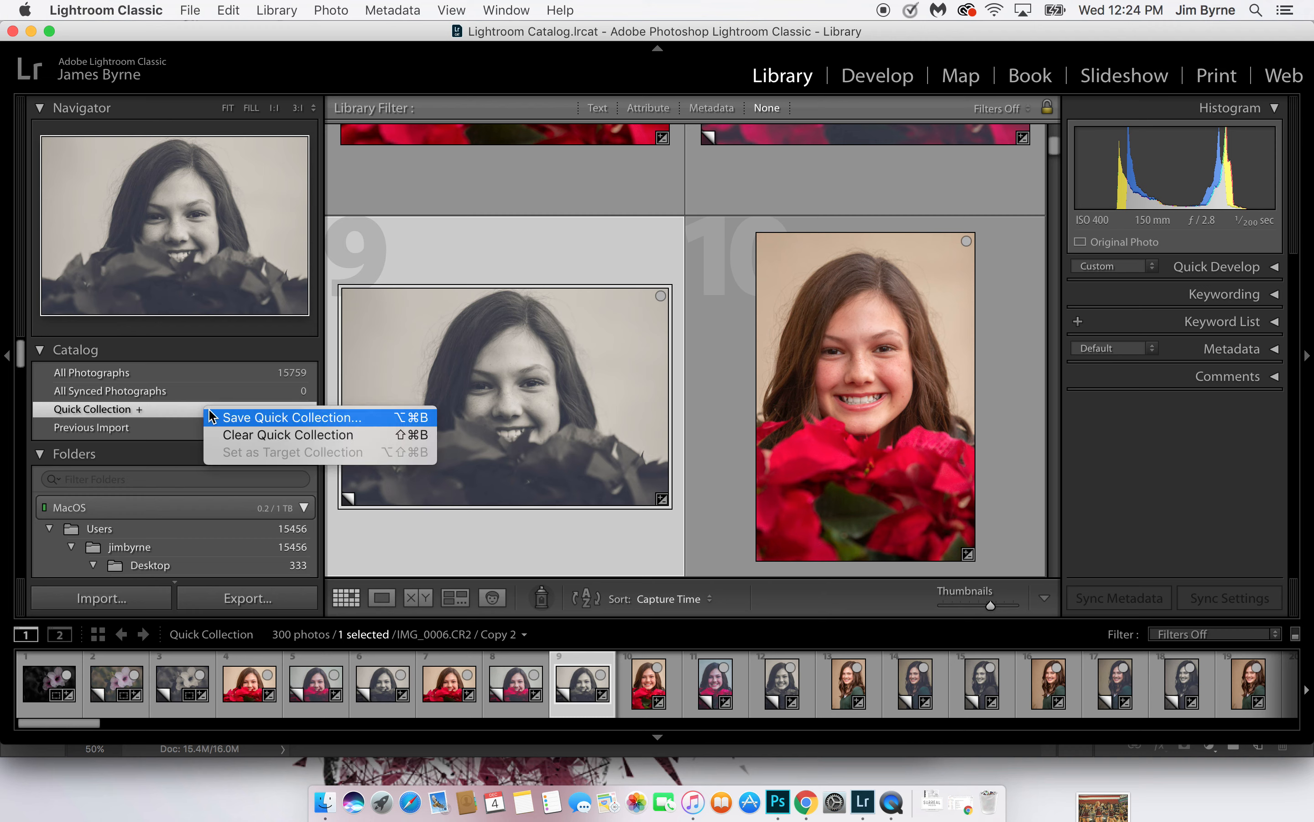
pyautogui.click(237, 419)
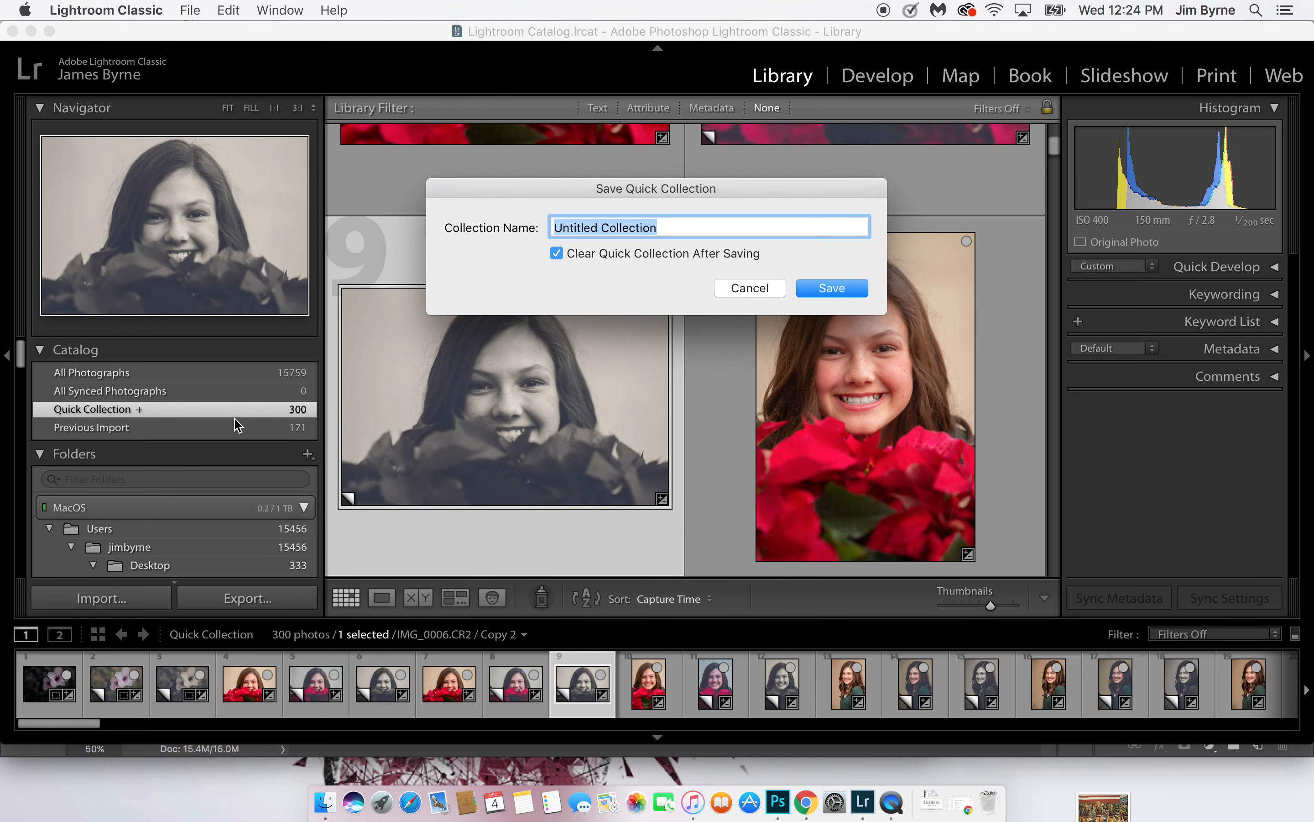
pyautogui.write('Long Family 2019')
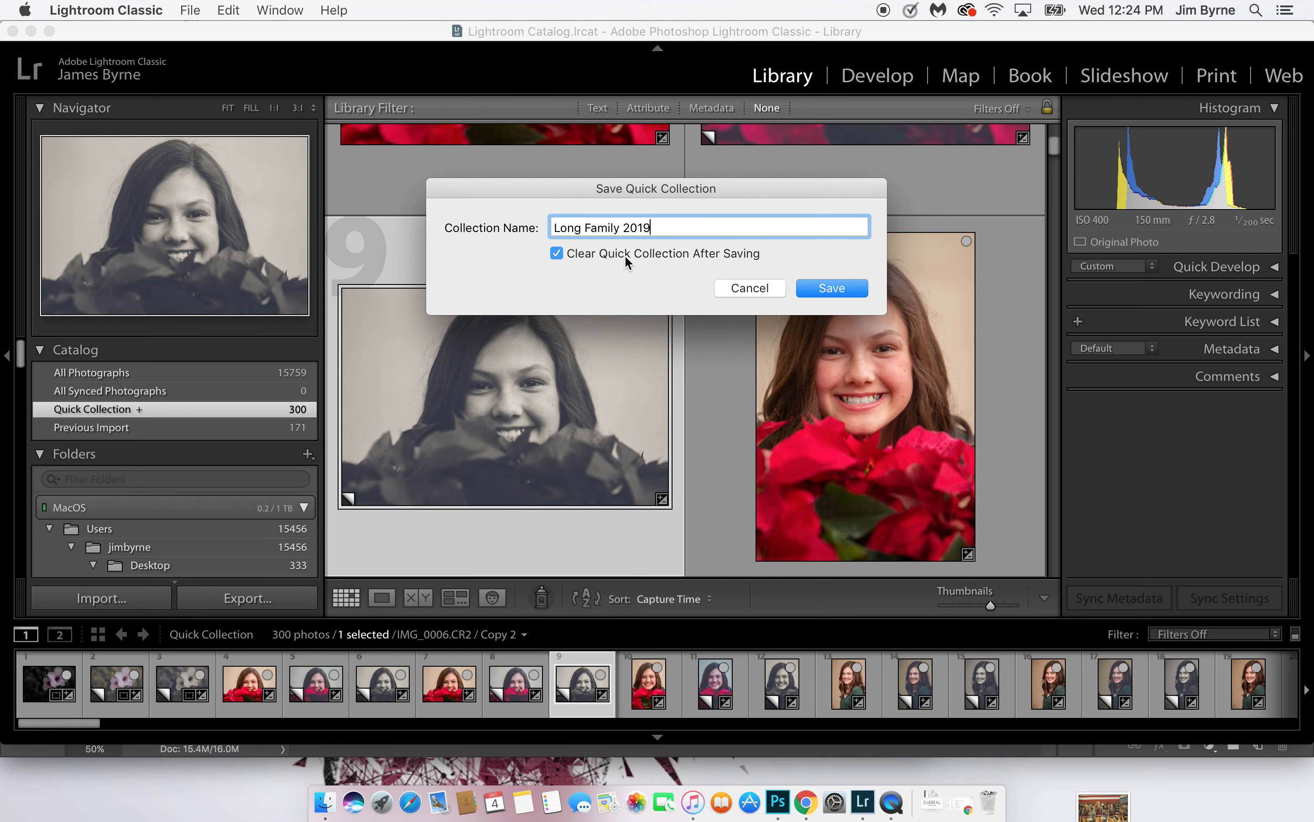
pyautogui.click(849, 289)
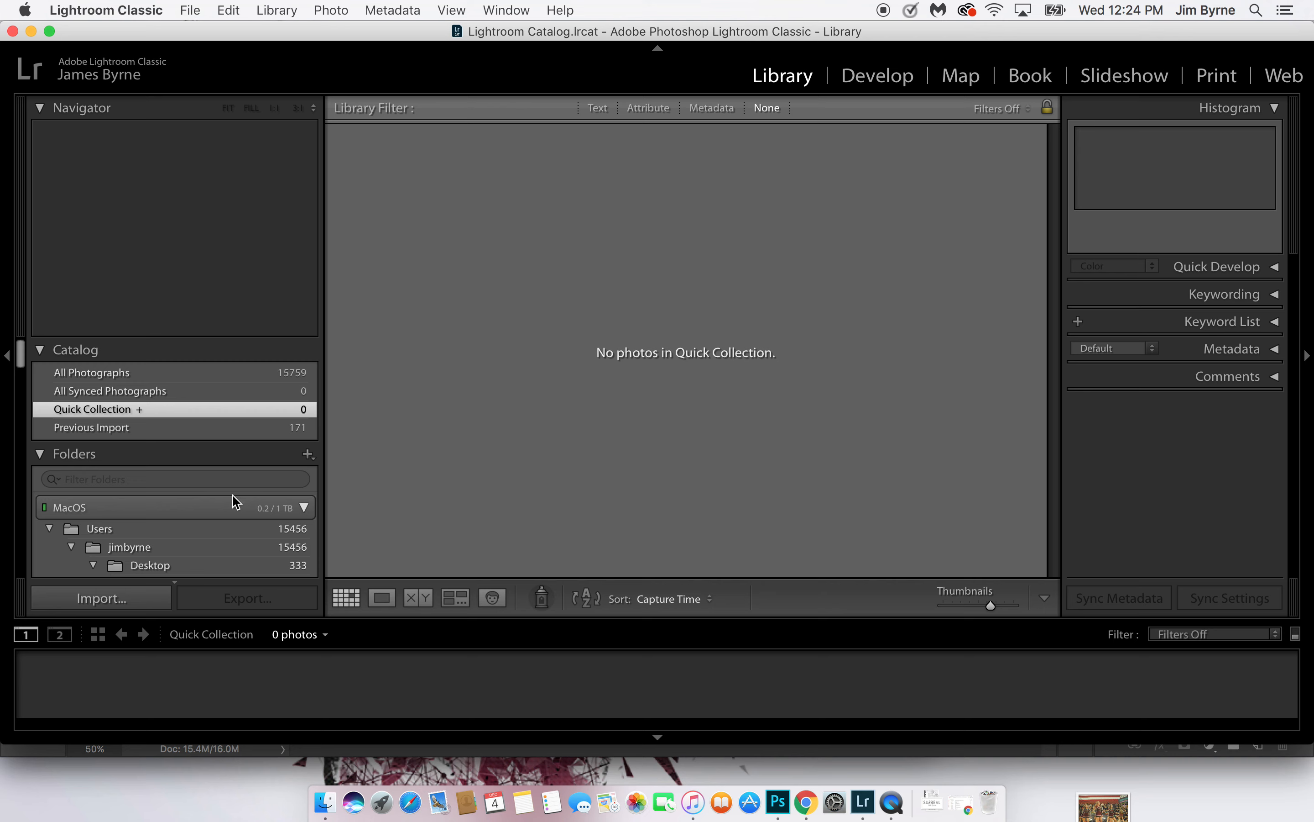
# Find the newly saved 2019 family collection among the collections and open it
pyautogui.scroll(-15, 235, 501)
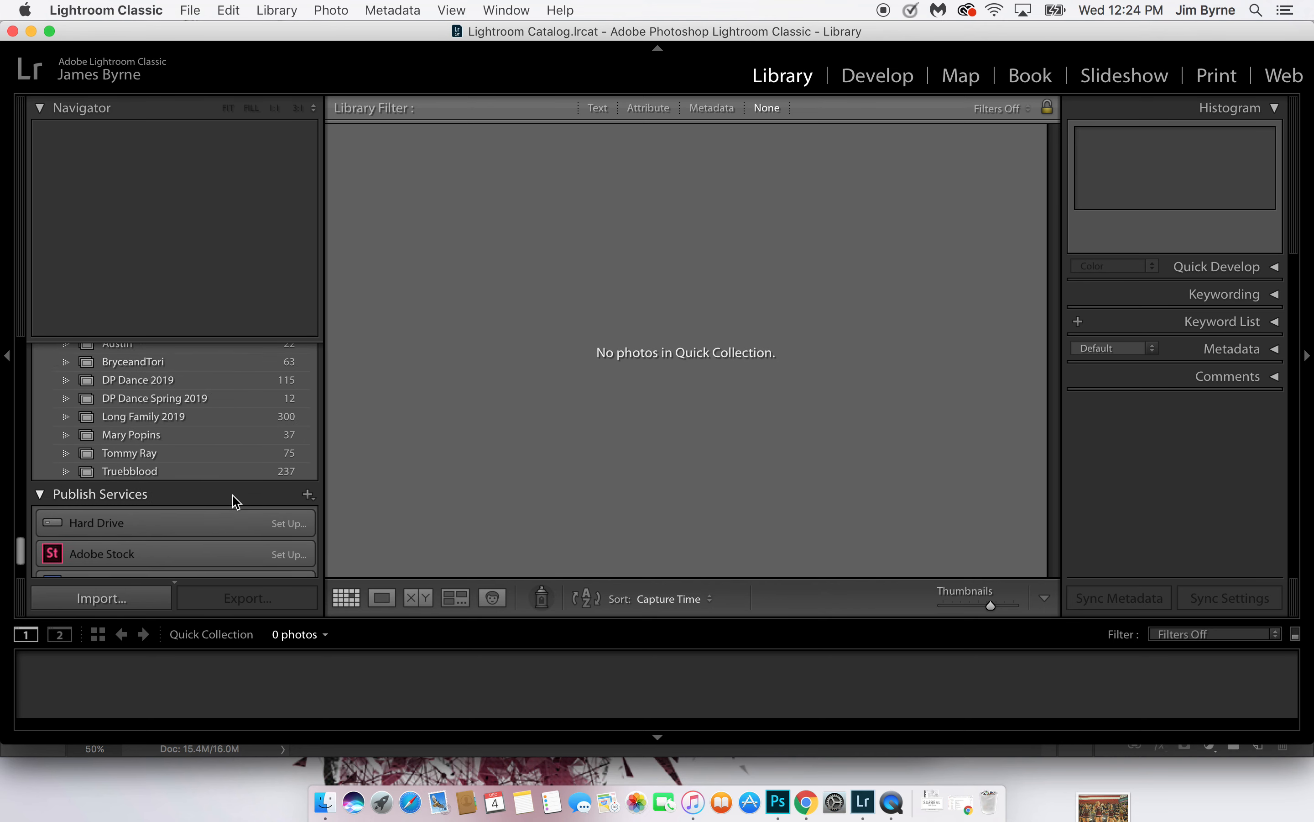
pyautogui.scroll(3, 234, 501)
pyautogui.click(152, 478)
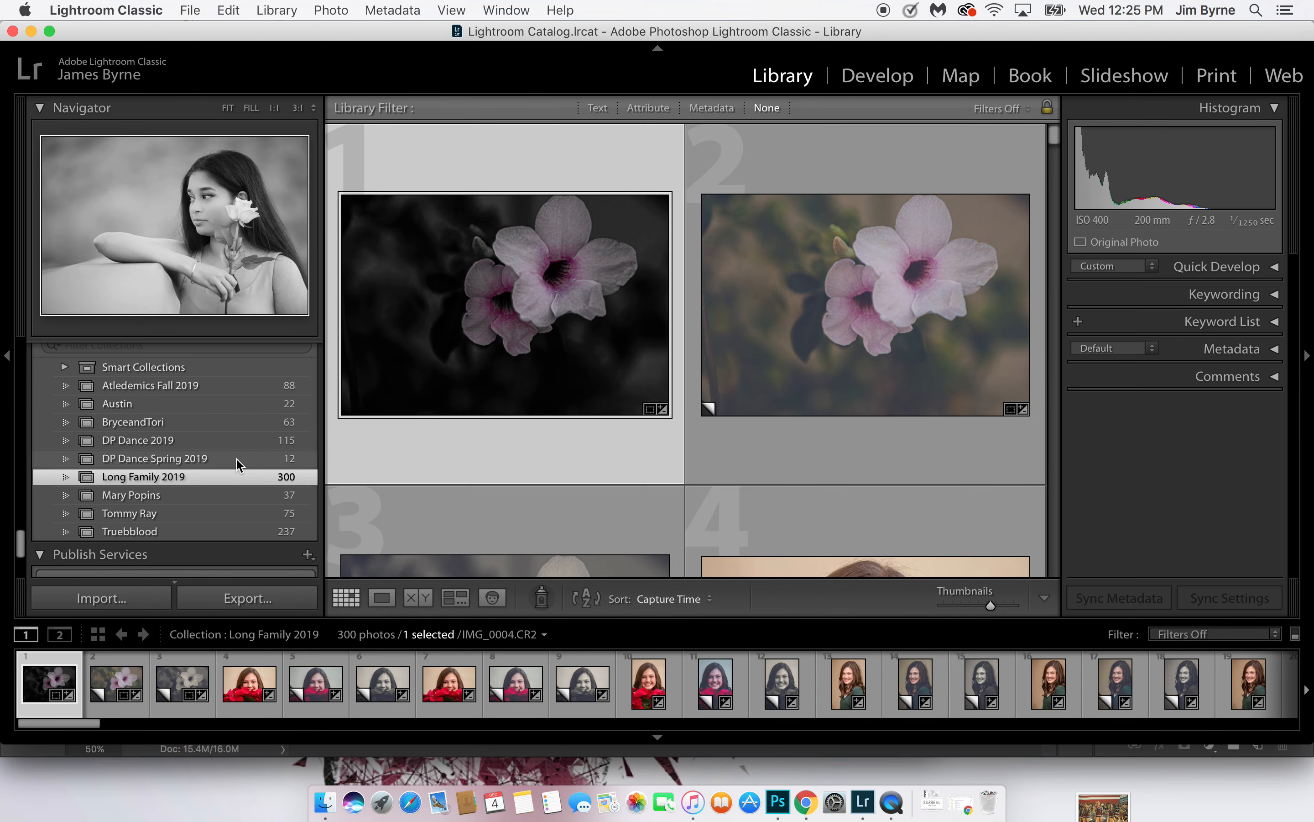
# Return to the folders and open the 2019-12-04 folder
pyautogui.scroll(15, 237, 465)
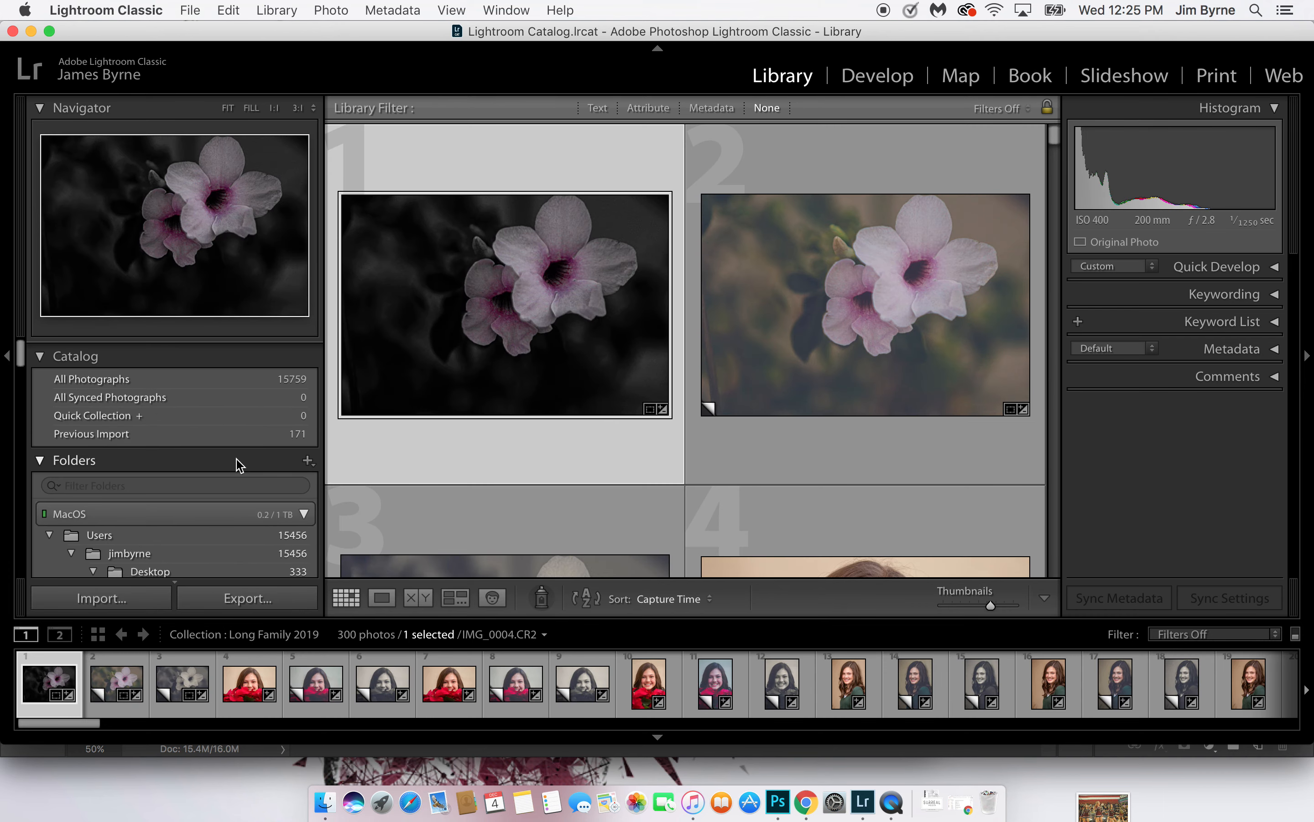
pyautogui.scroll(-10, 258, 421)
pyautogui.scroll(-15, 258, 422)
pyautogui.scroll(5, 258, 422)
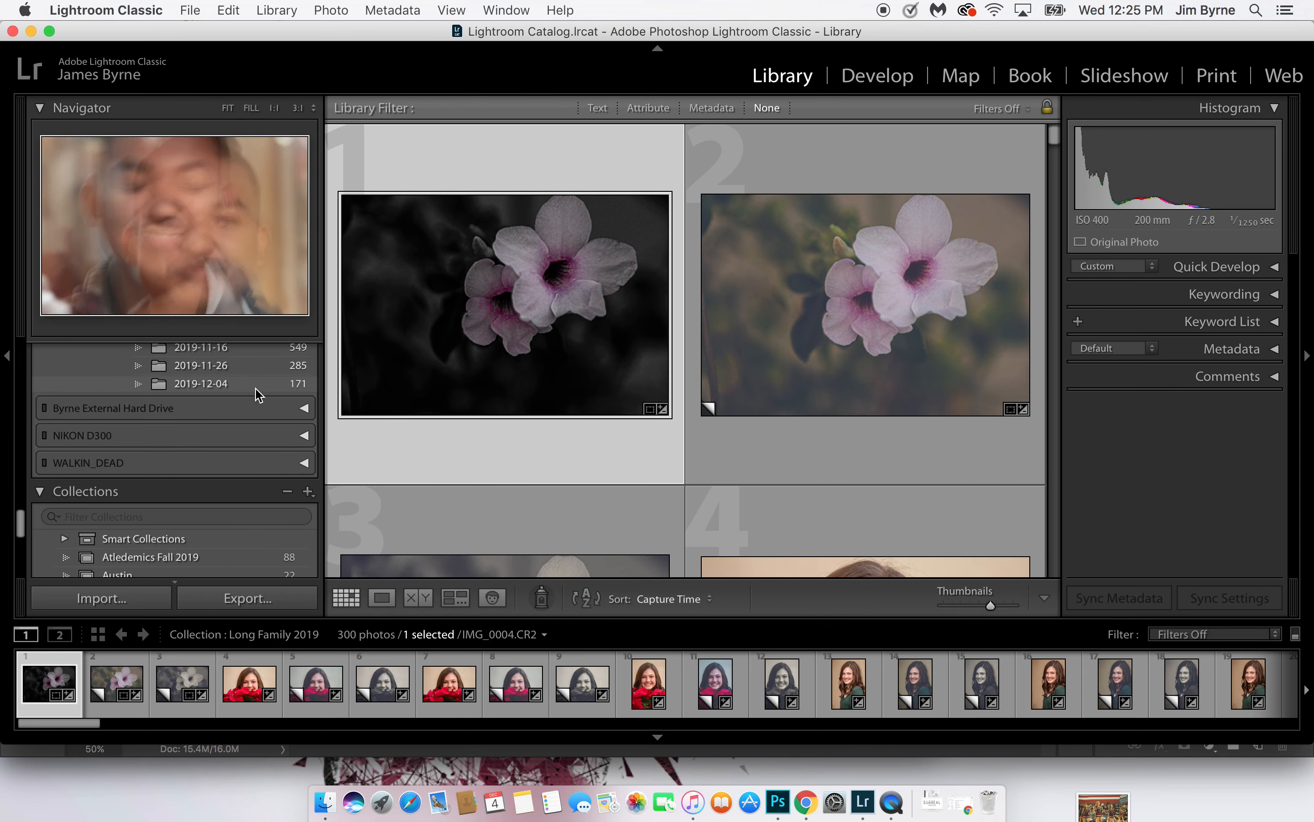
pyautogui.click(256, 388)
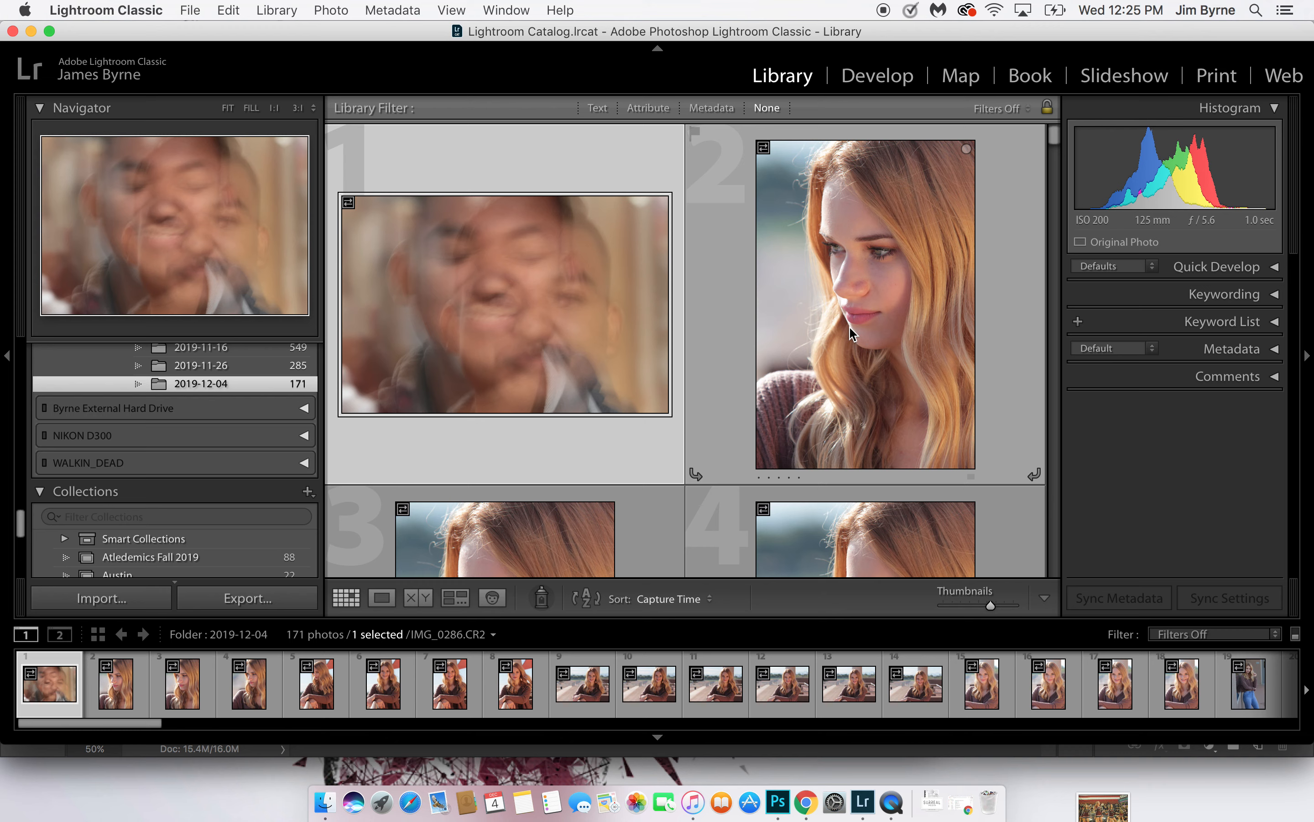
# Hide both side panels and enlarge the thumbnails so that the grid shows three photos per row
pyautogui.click(8, 357)
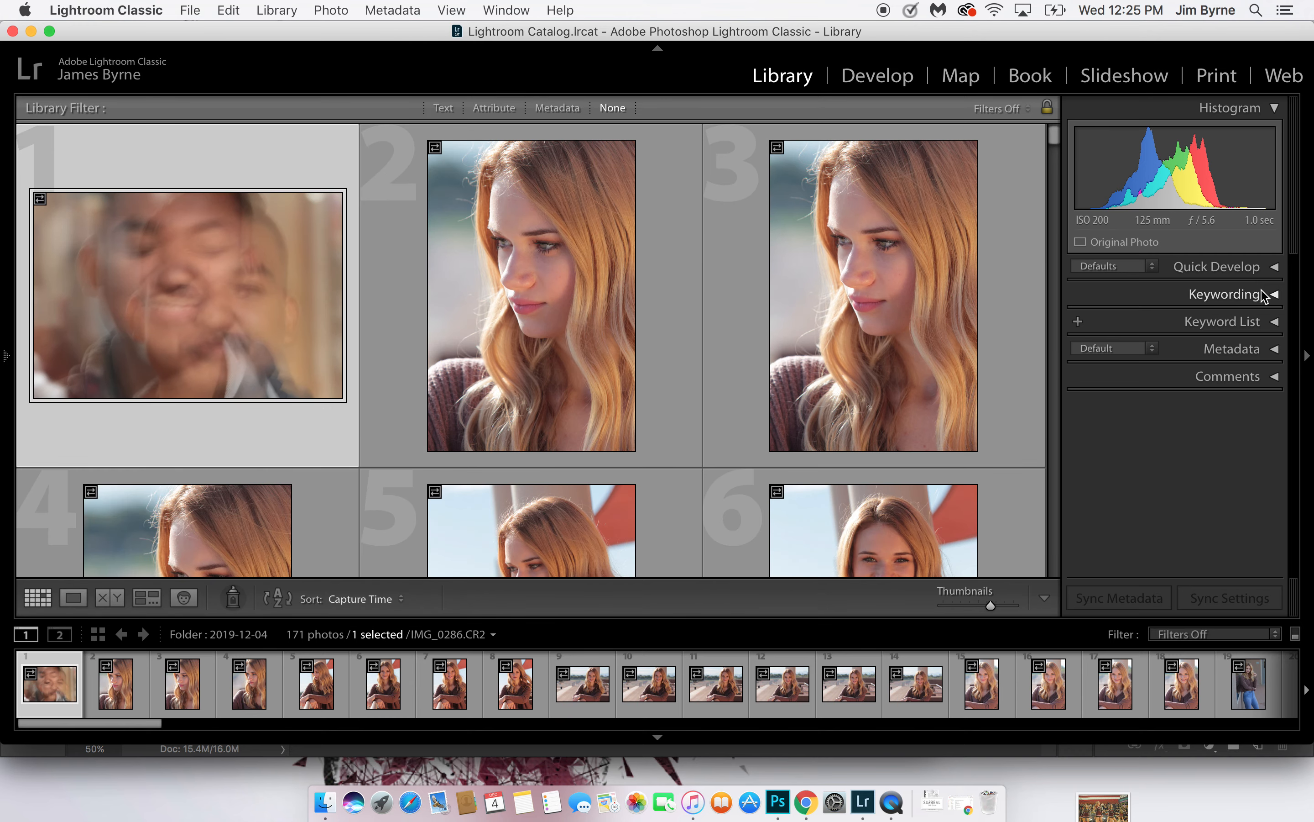
pyautogui.click(1308, 356)
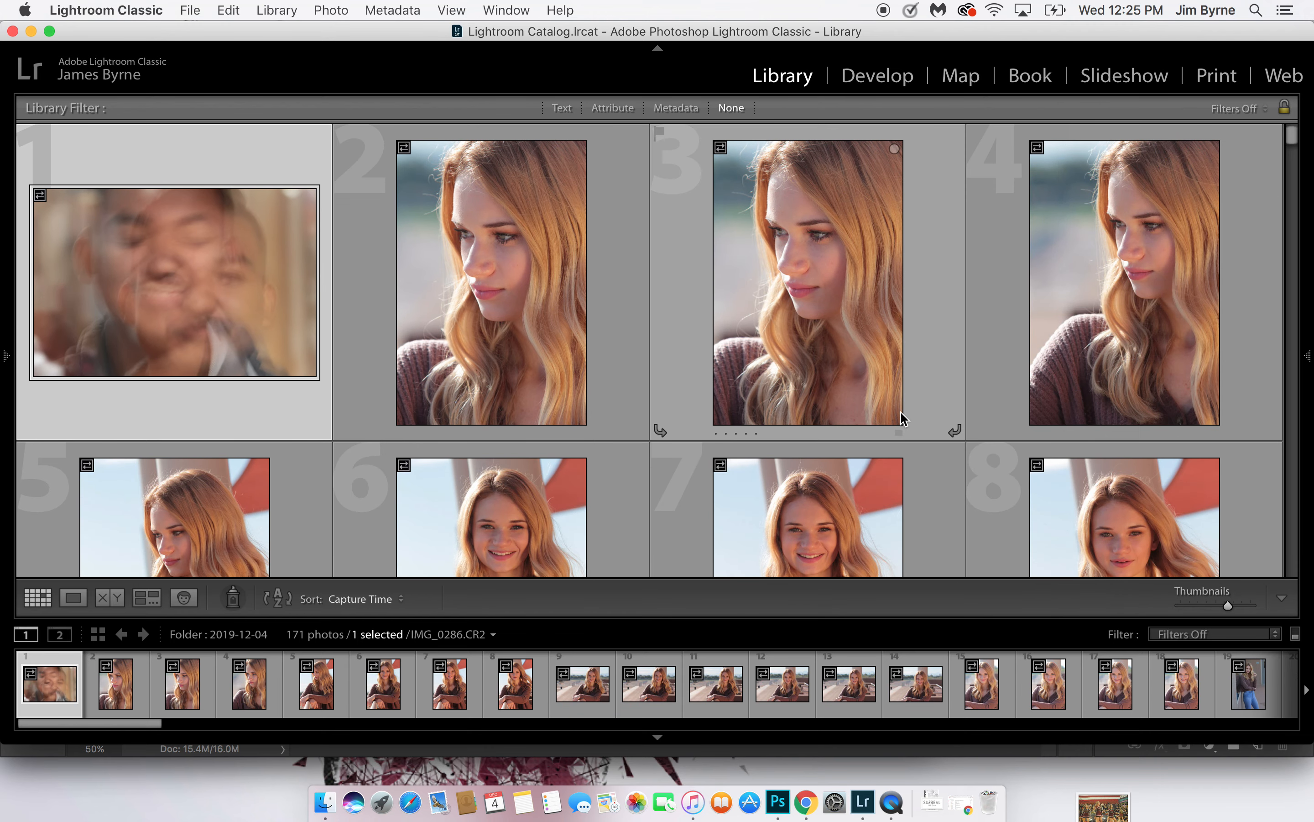
pyautogui.moveTo(1228, 608); pyautogui.dragTo(1235, 607)
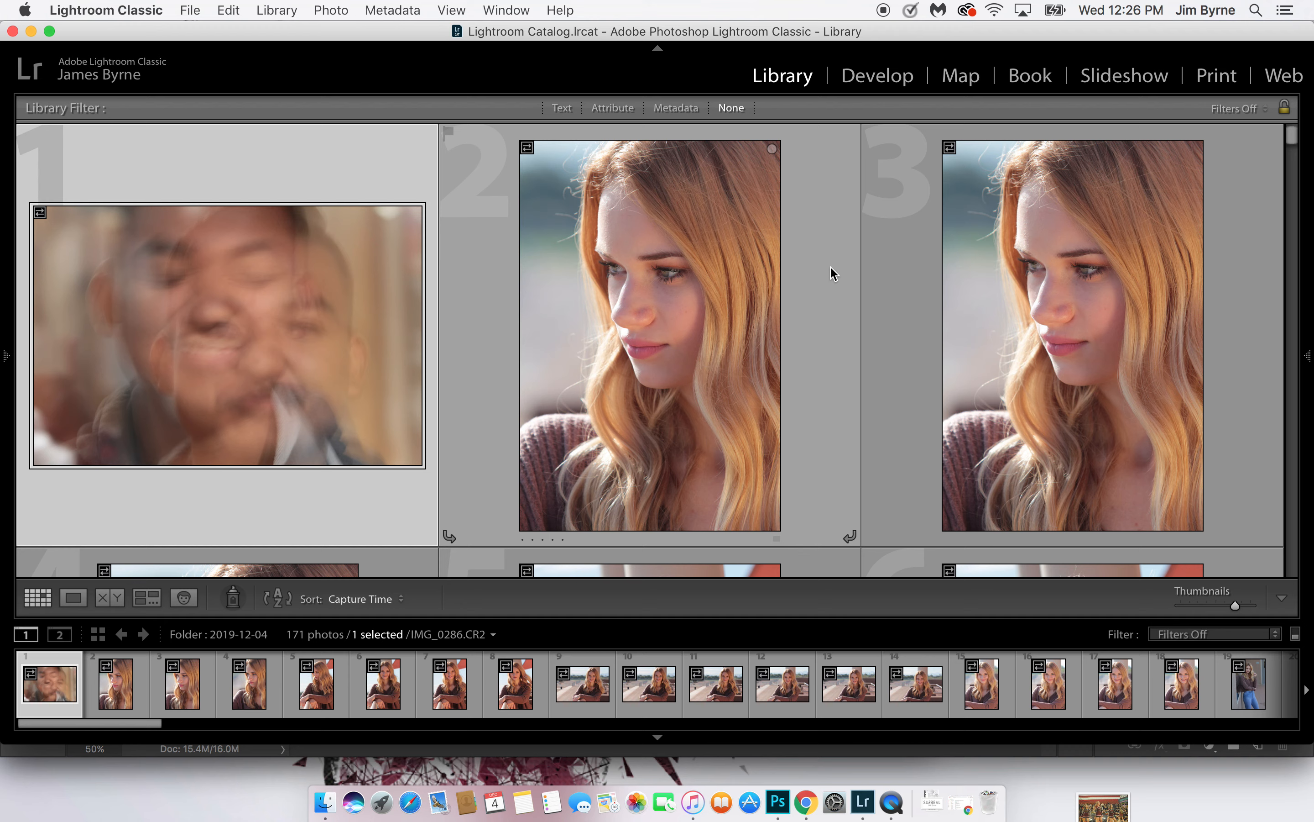
# Try toggling the second photo's Quick Collection marker, and step back and forth through the neighbouring photos
pyautogui.click(773, 151)
pyautogui.click(772, 149)
pyautogui.press('Down')
pyautogui.press('Up')
pyautogui.press('Right')
pyautogui.press('Right')
pyautogui.press('Right')
pyautogui.press('Left')
pyautogui.press('Left')
pyautogui.press('Left')
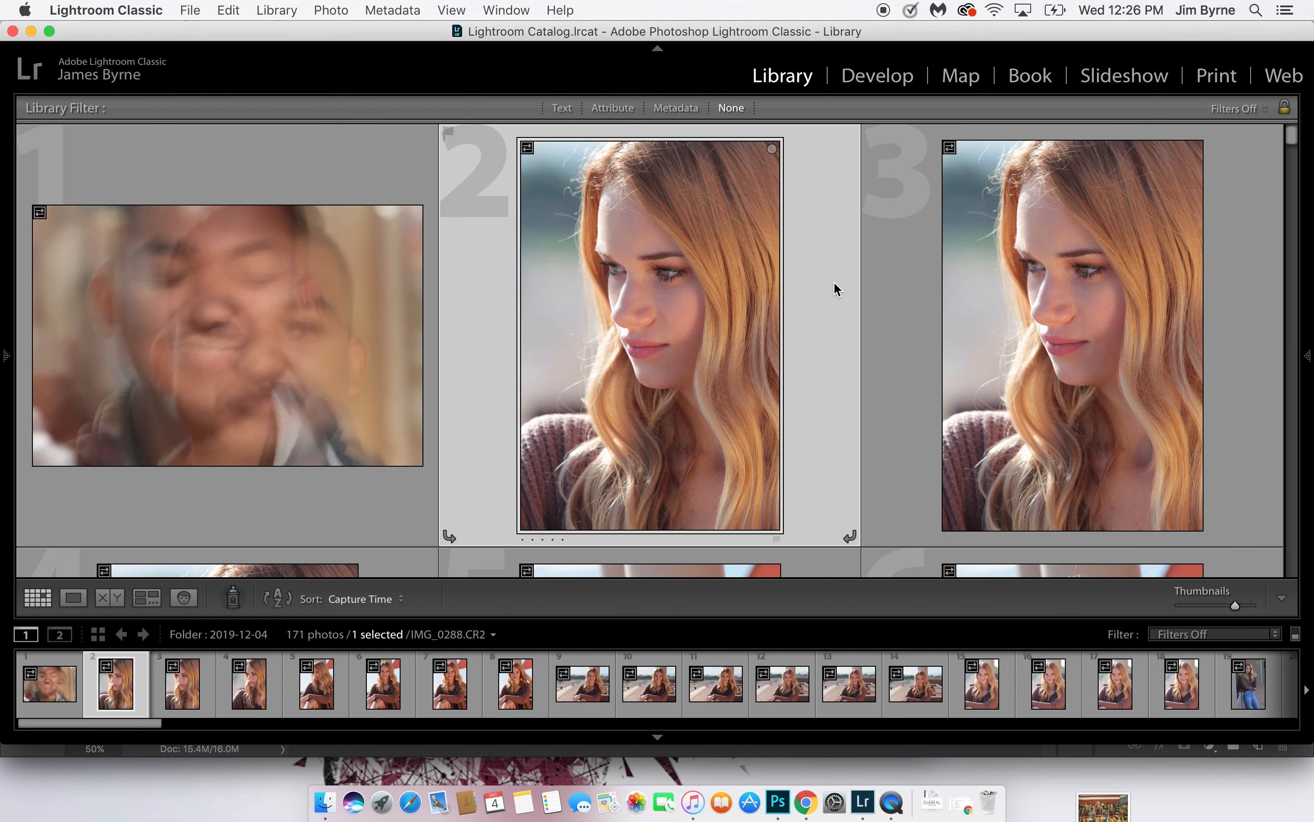
pyautogui.press('Right')
pyautogui.press('Left')
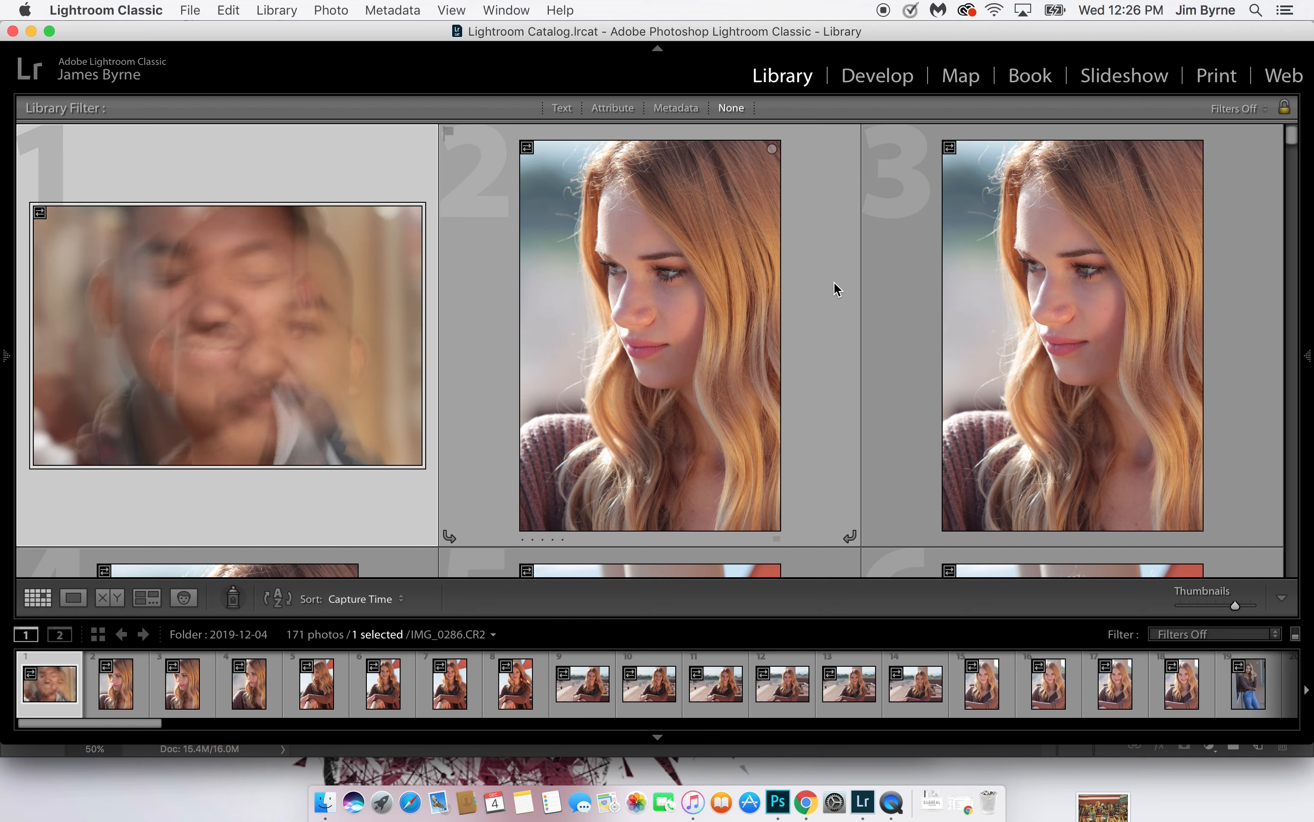
# Add photos 2, 5 and 6 of the folder to the Quick Collection
pyautogui.press('Right')
pyautogui.press('b')
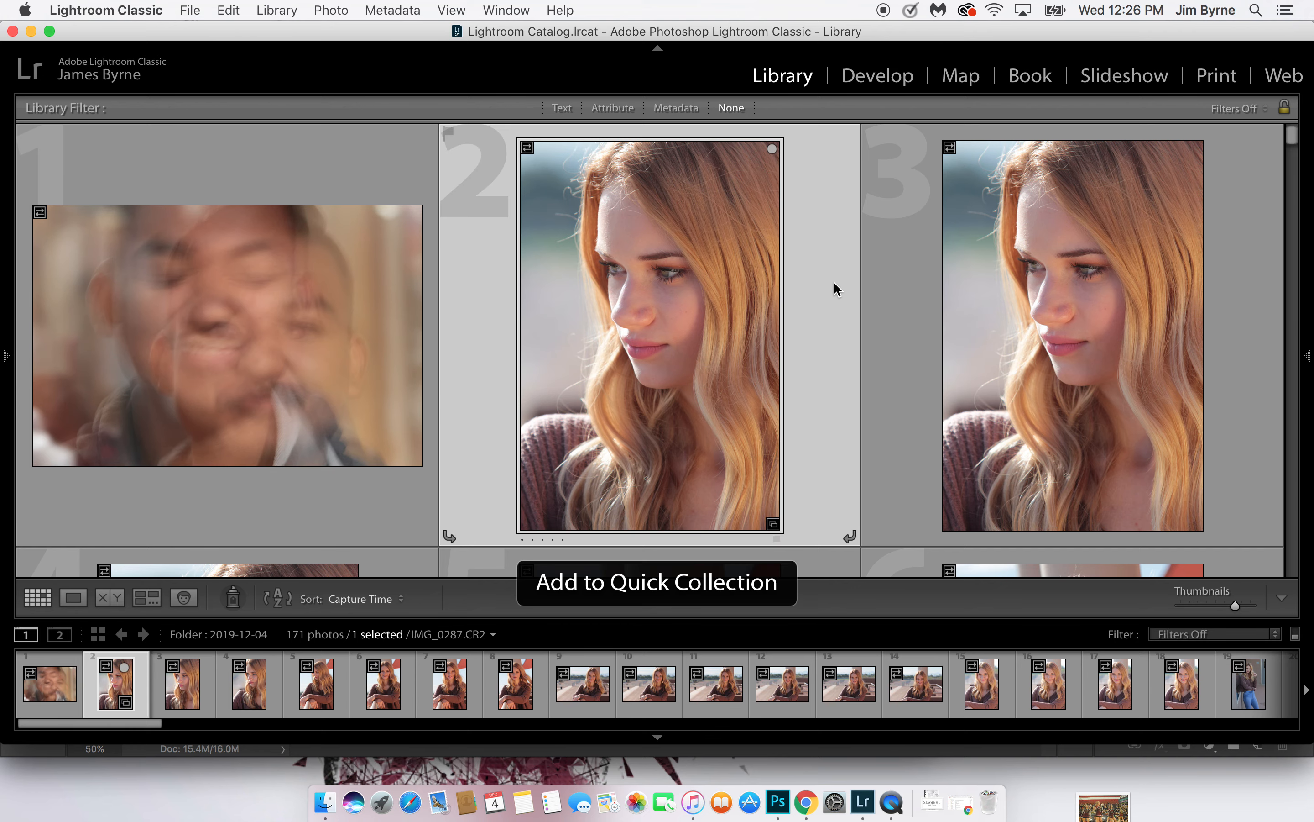
pyautogui.press('Down')
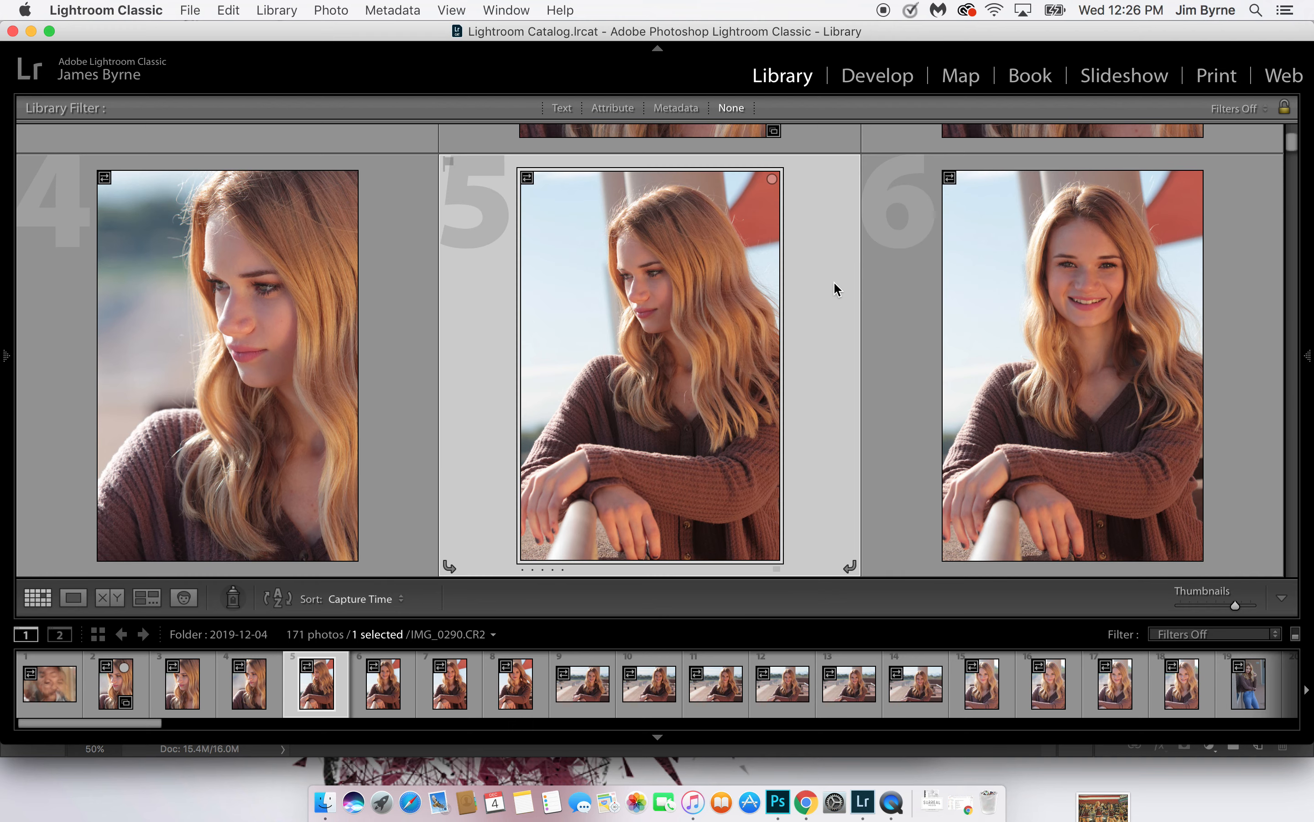
pyautogui.press('Up')
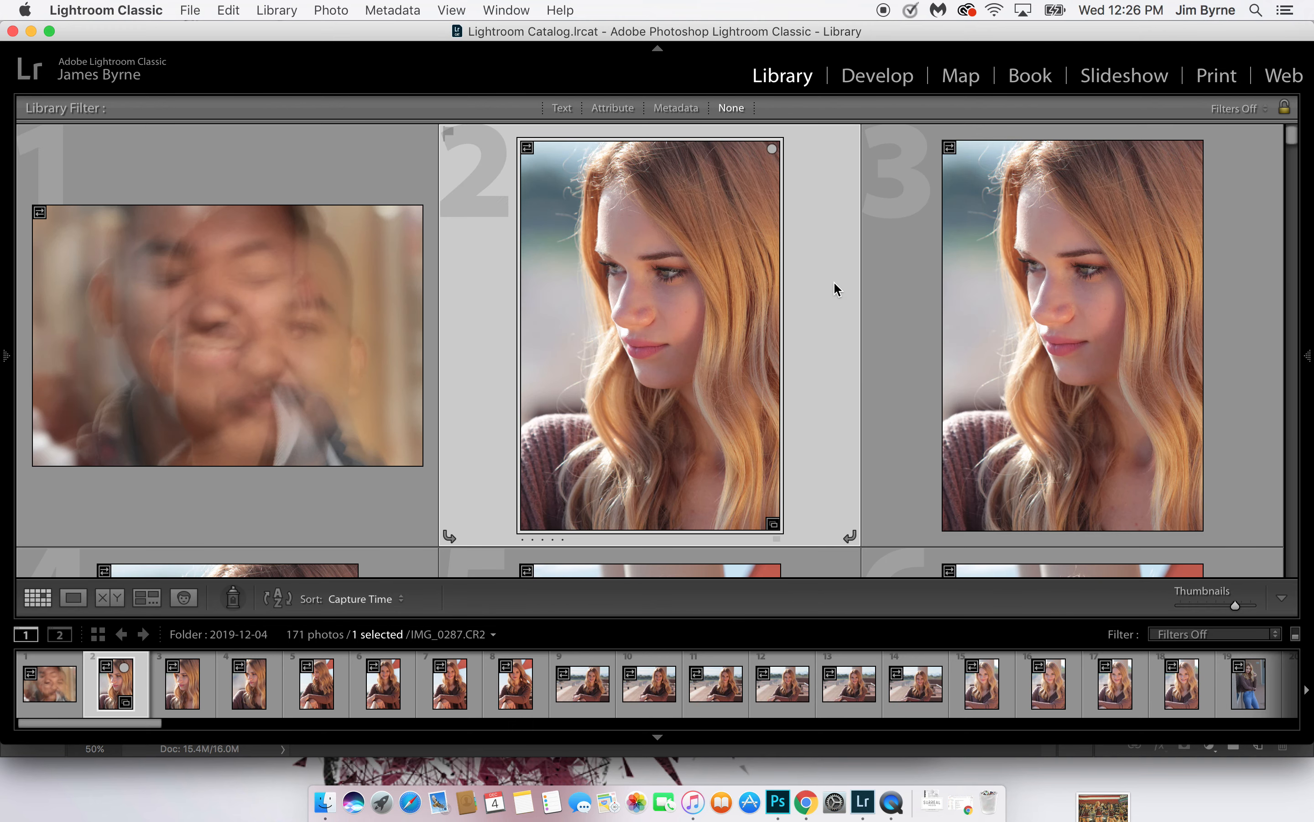
pyautogui.press('Down')
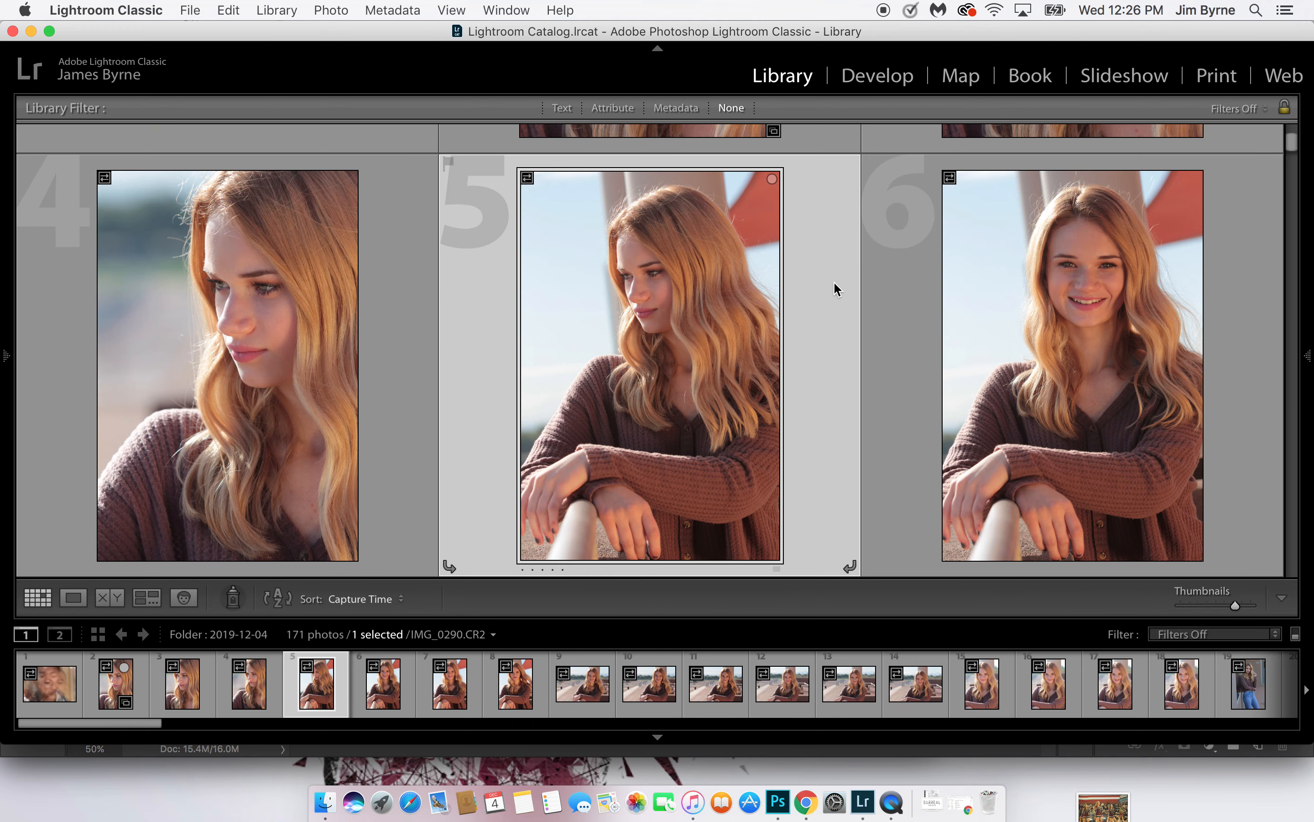
pyautogui.press('b')
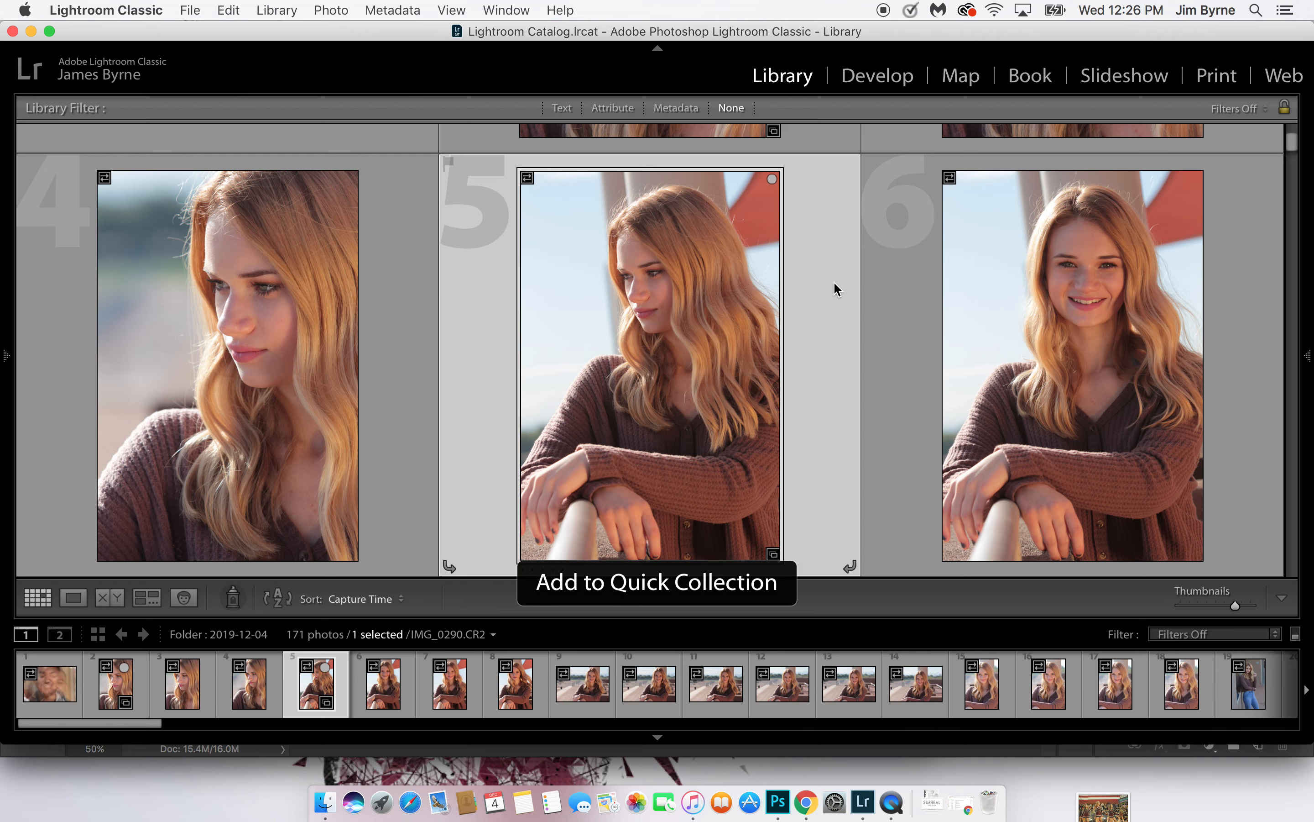
pyautogui.press('Right')
pyautogui.press('b')
# Add photos 9, 11 and 14, the landscape shots at the railing, to the Quick Collection
pyautogui.press('Down')
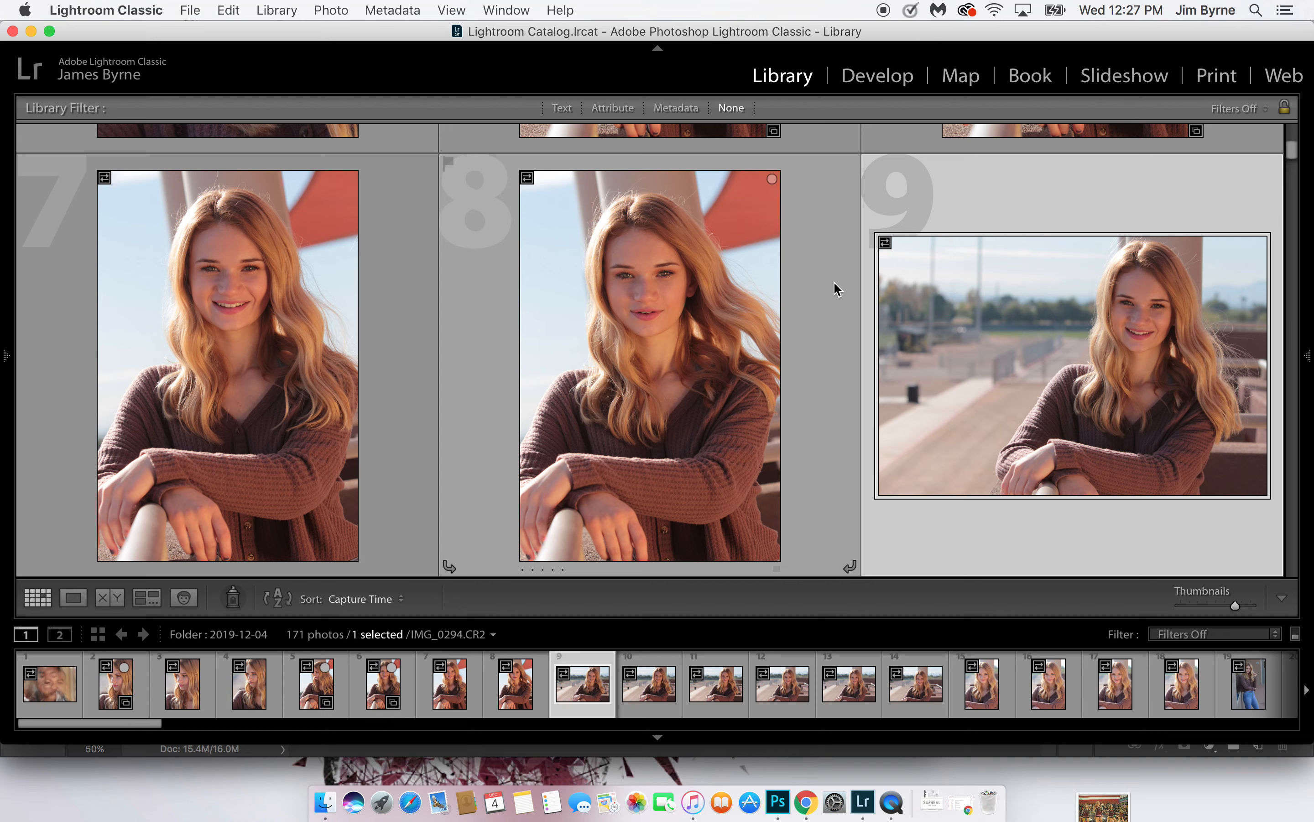
pyautogui.press('b')
pyautogui.press('Down')
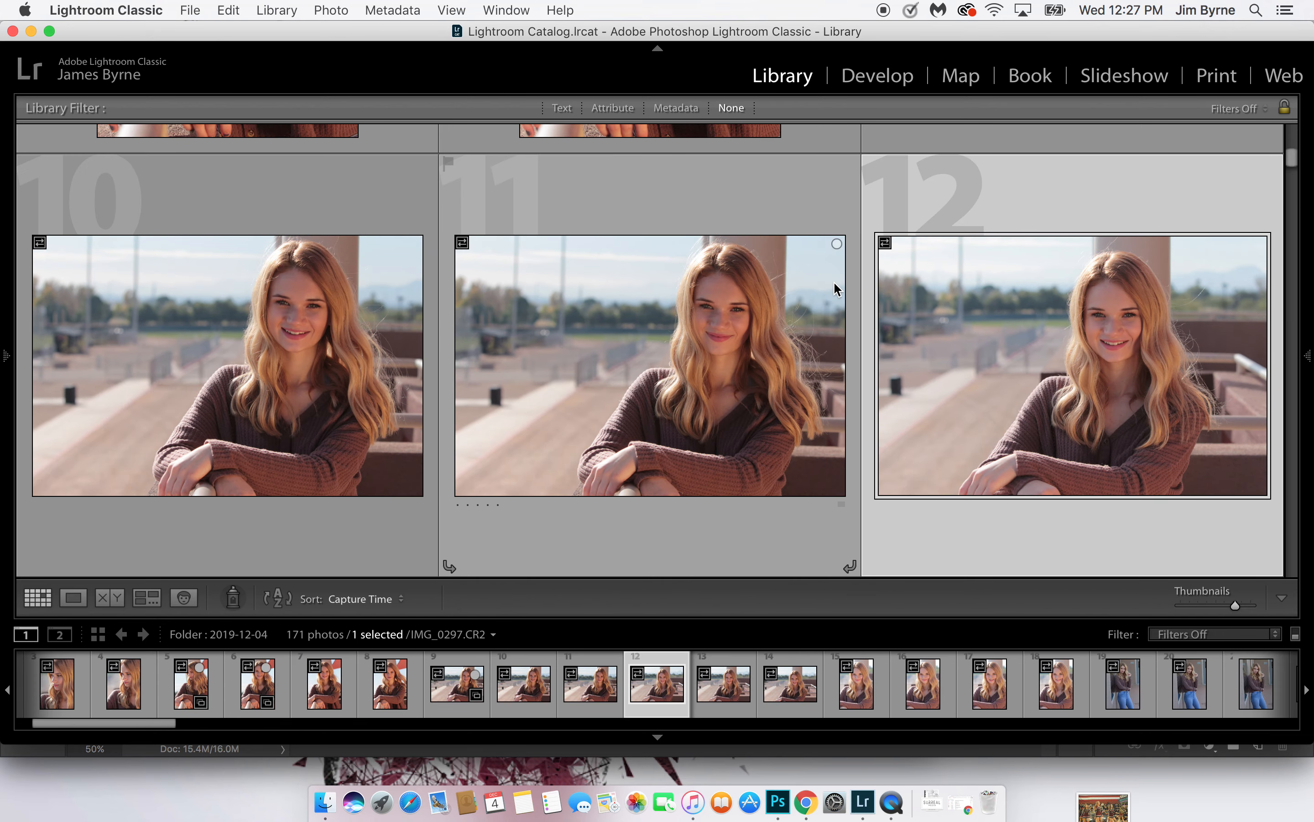
pyautogui.press('Left')
pyautogui.press('b')
pyautogui.press('Down')
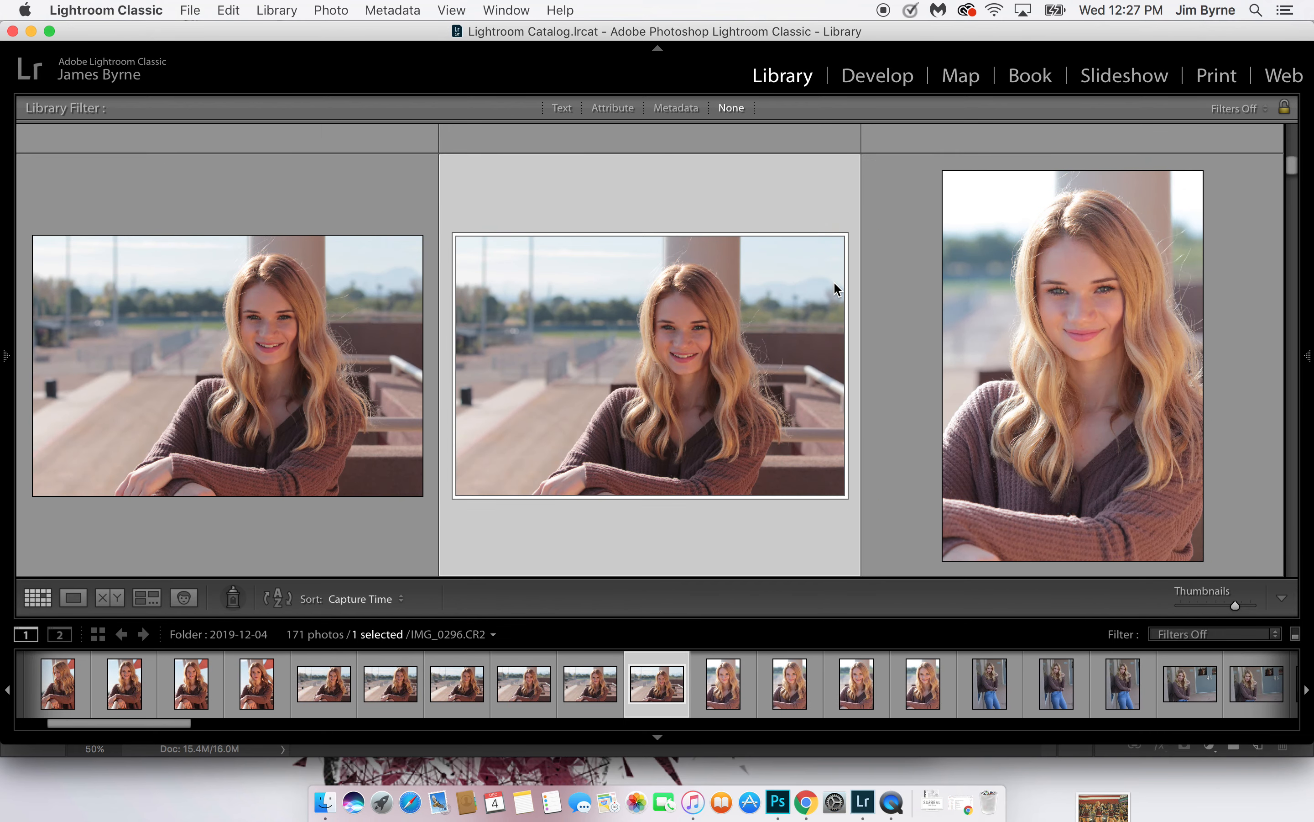
pyautogui.press('b')
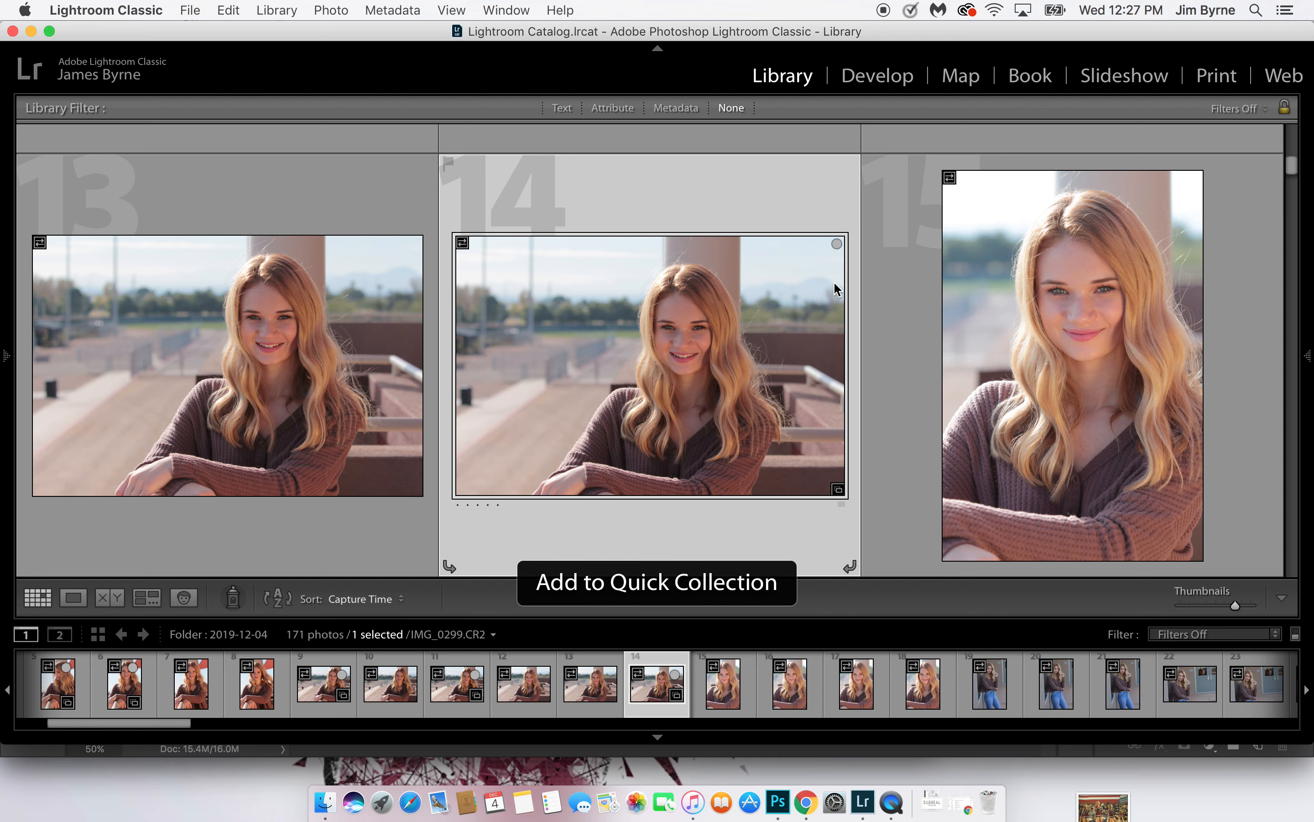
# Add portrait photos 15 and 20 to the Quick Collection
pyautogui.press('Right')
pyautogui.press('b')
pyautogui.press('Down')
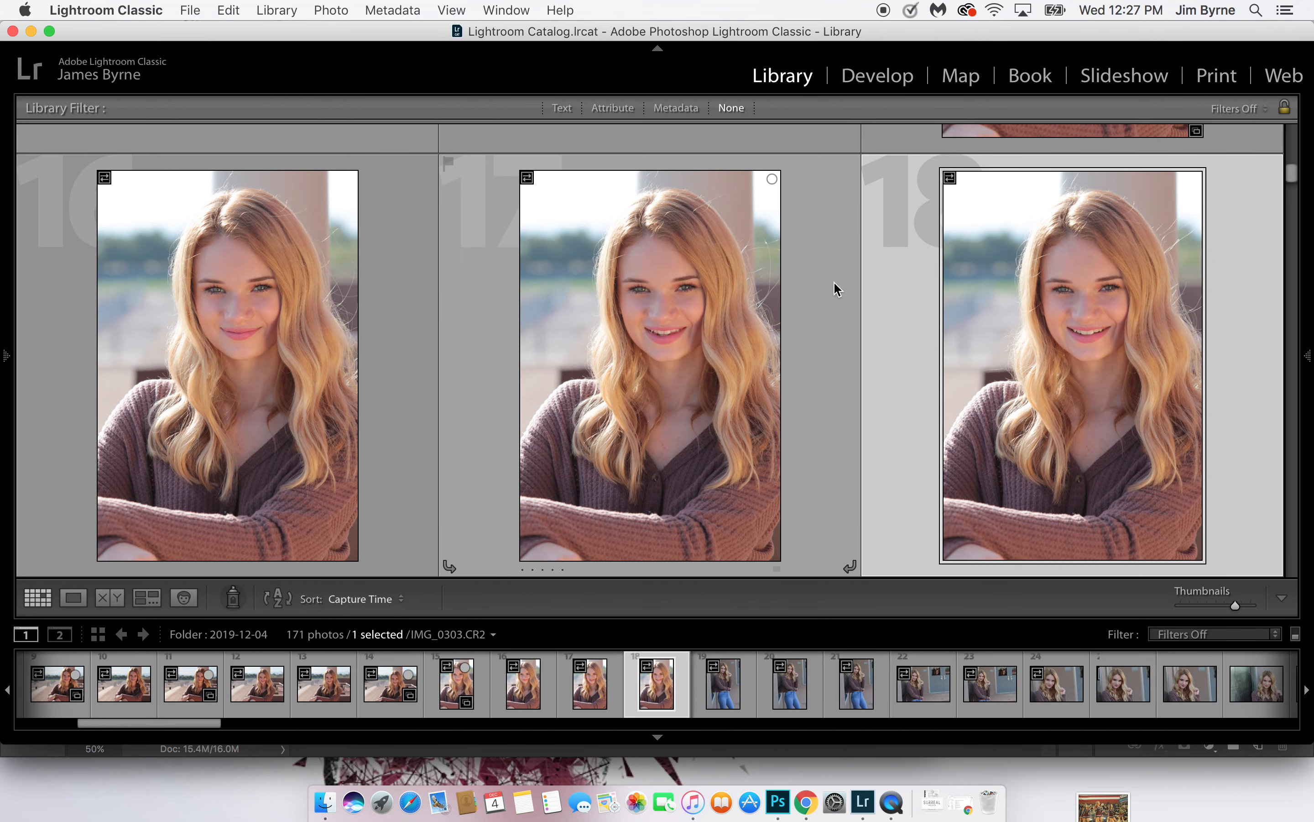
pyautogui.press('Down')
pyautogui.press('Left')
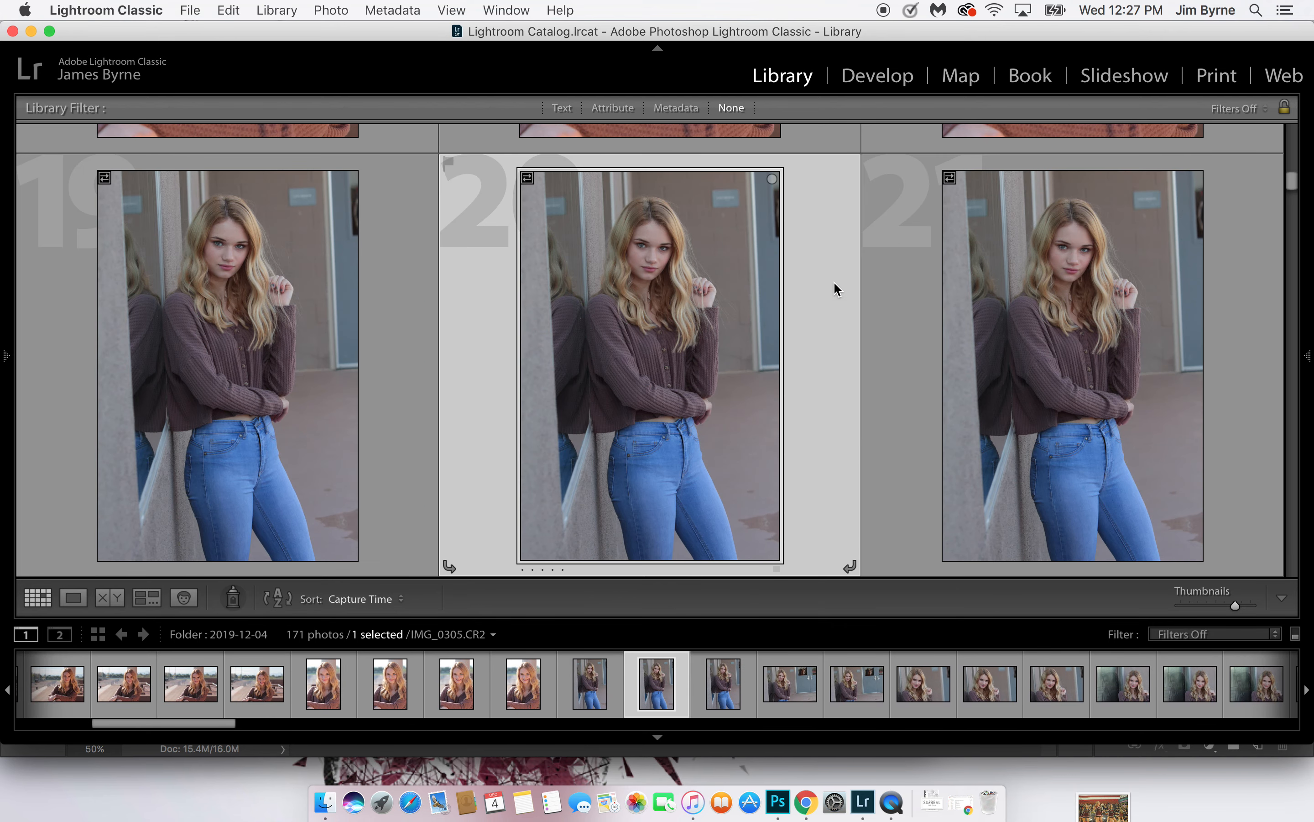
pyautogui.press('b')
pyautogui.press('Down')
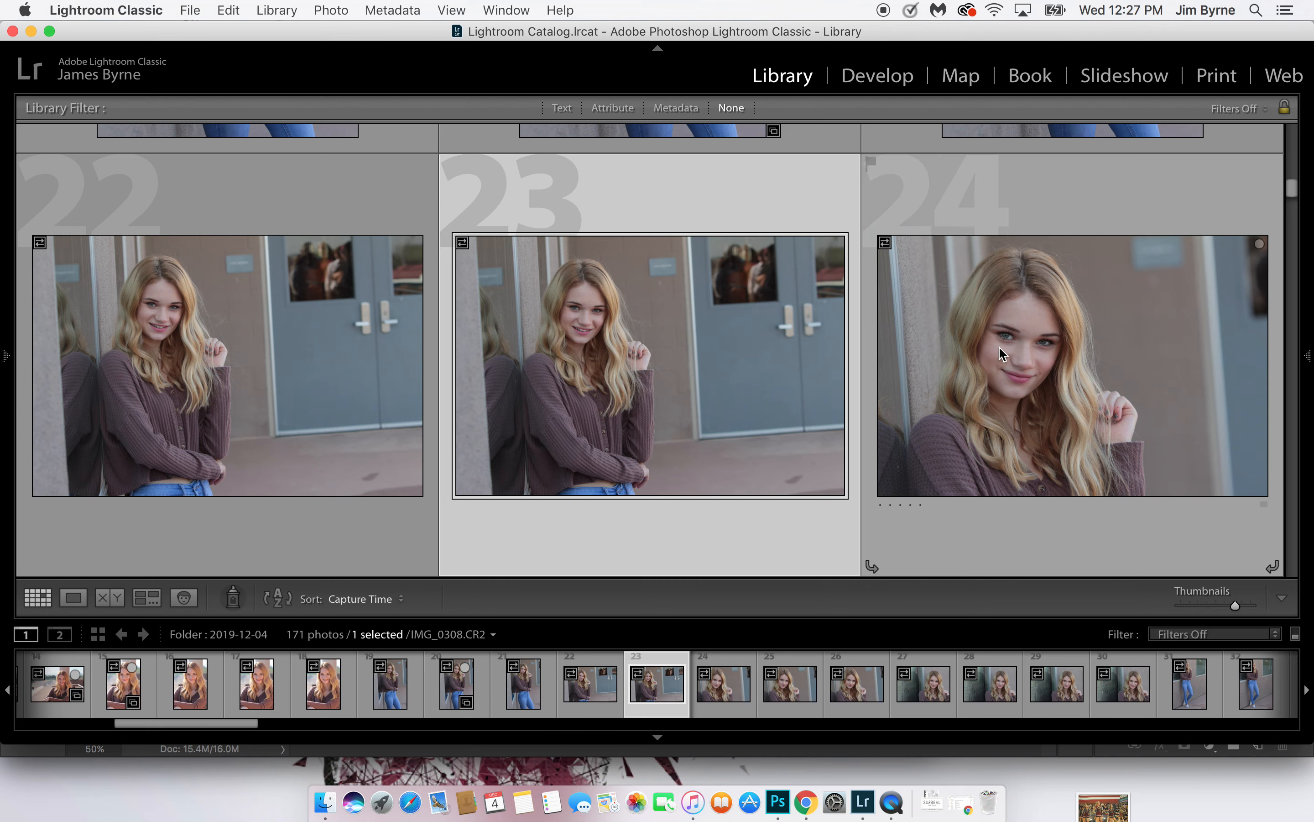
# Add photos 24, 26 and 27, the close-up portraits beside the wall, to the Quick Collection
pyautogui.click(1108, 373)
pyautogui.press('b')
pyautogui.press('Right')
pyautogui.press('Right')
pyautogui.press('Right')
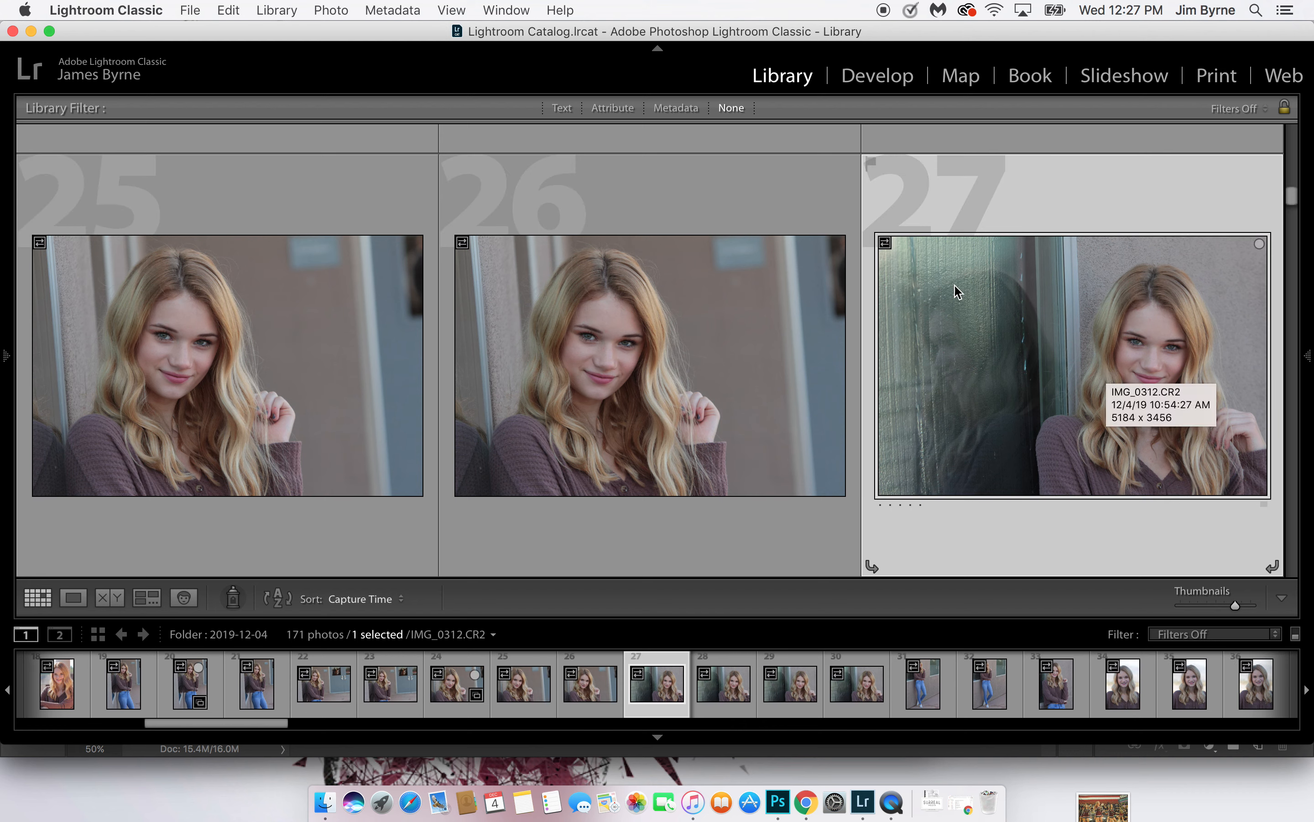
pyautogui.click(751, 370)
pyautogui.press('b')
pyautogui.press('Right')
pyautogui.press('b')
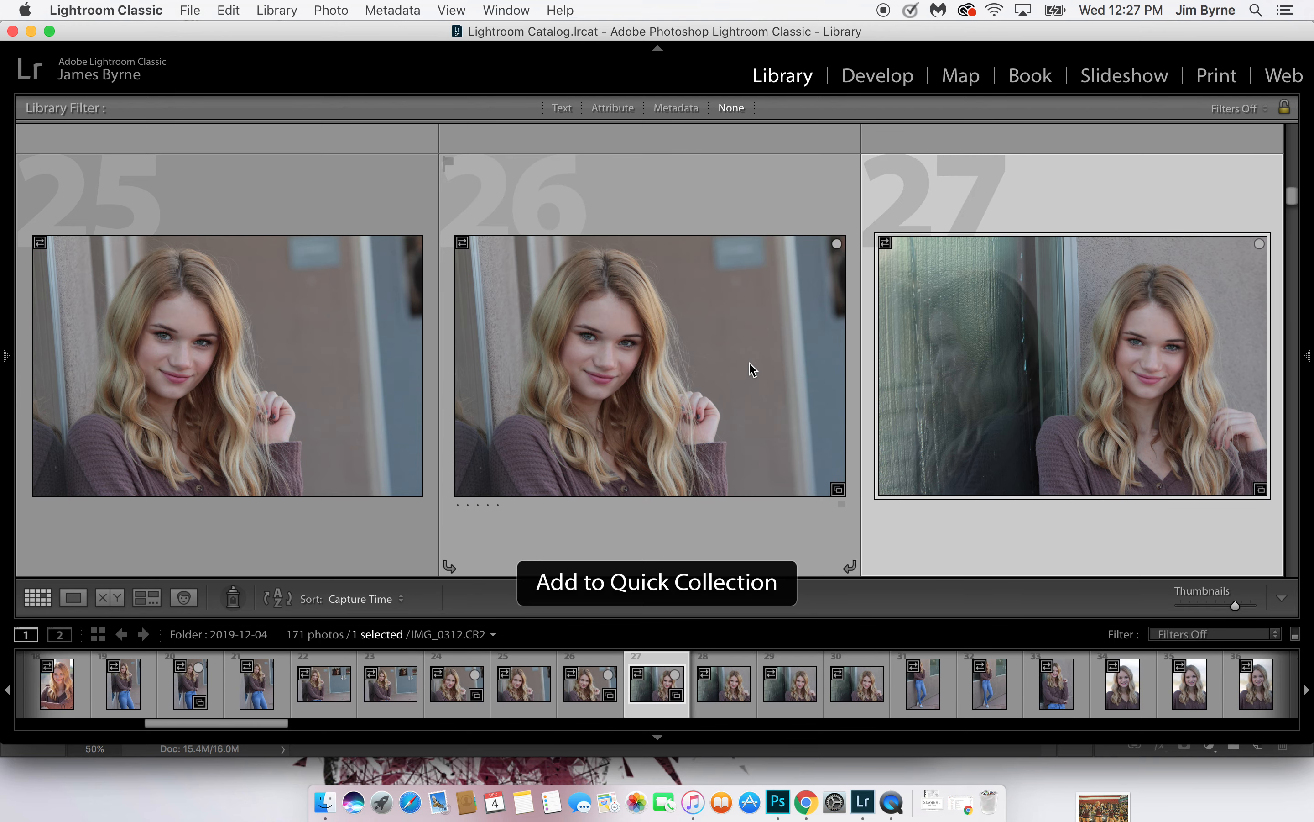
# Add photo 30, the landscape portrait with the window reflection, to the Quick Collection
pyautogui.press('Right')
pyautogui.press('Right')
pyautogui.press('Right')
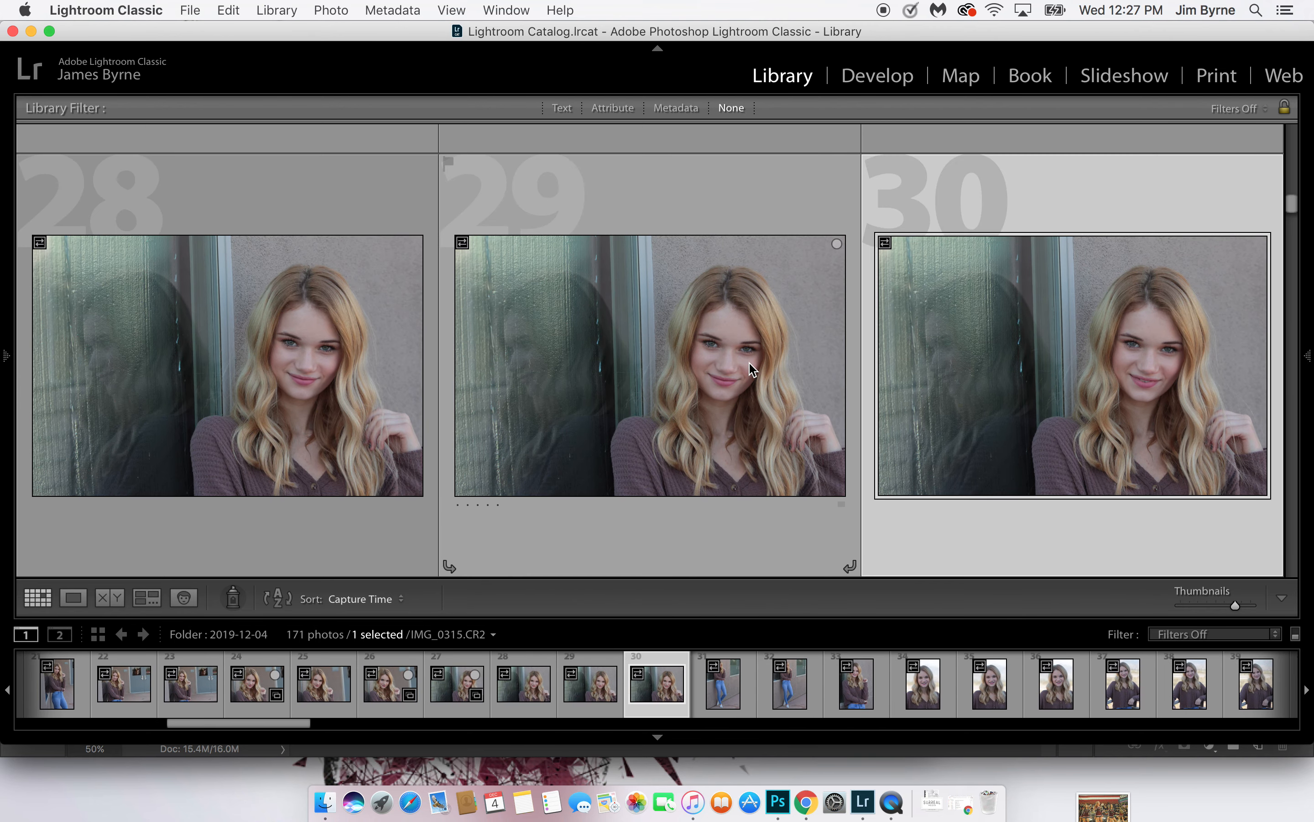
pyautogui.press('b')
# Add the vertical portraits 32, 33 and 36 to the Quick Collection
pyautogui.press('Right')
pyautogui.press('Right')
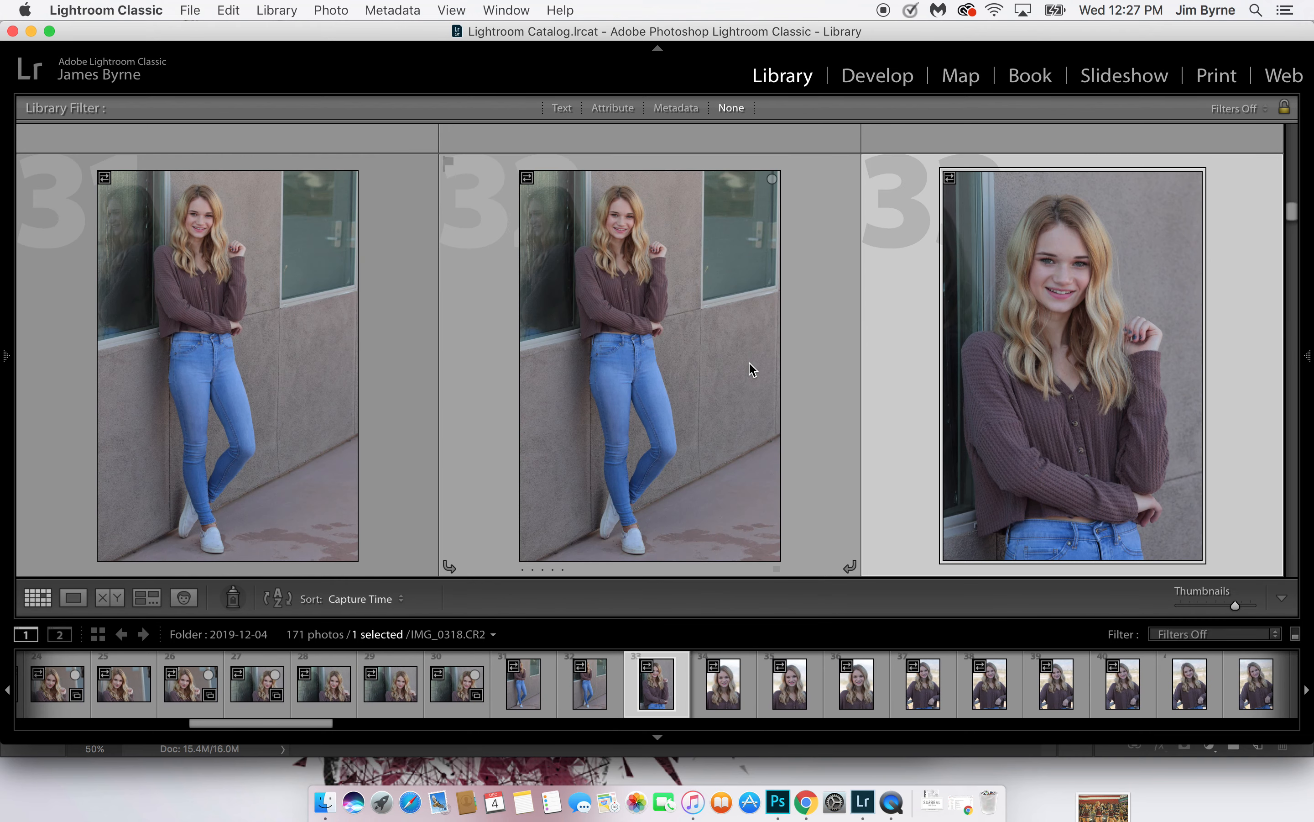
pyautogui.press('b')
pyautogui.press('Right')
pyautogui.press('Right')
pyautogui.press('Right')
pyautogui.press('Right')
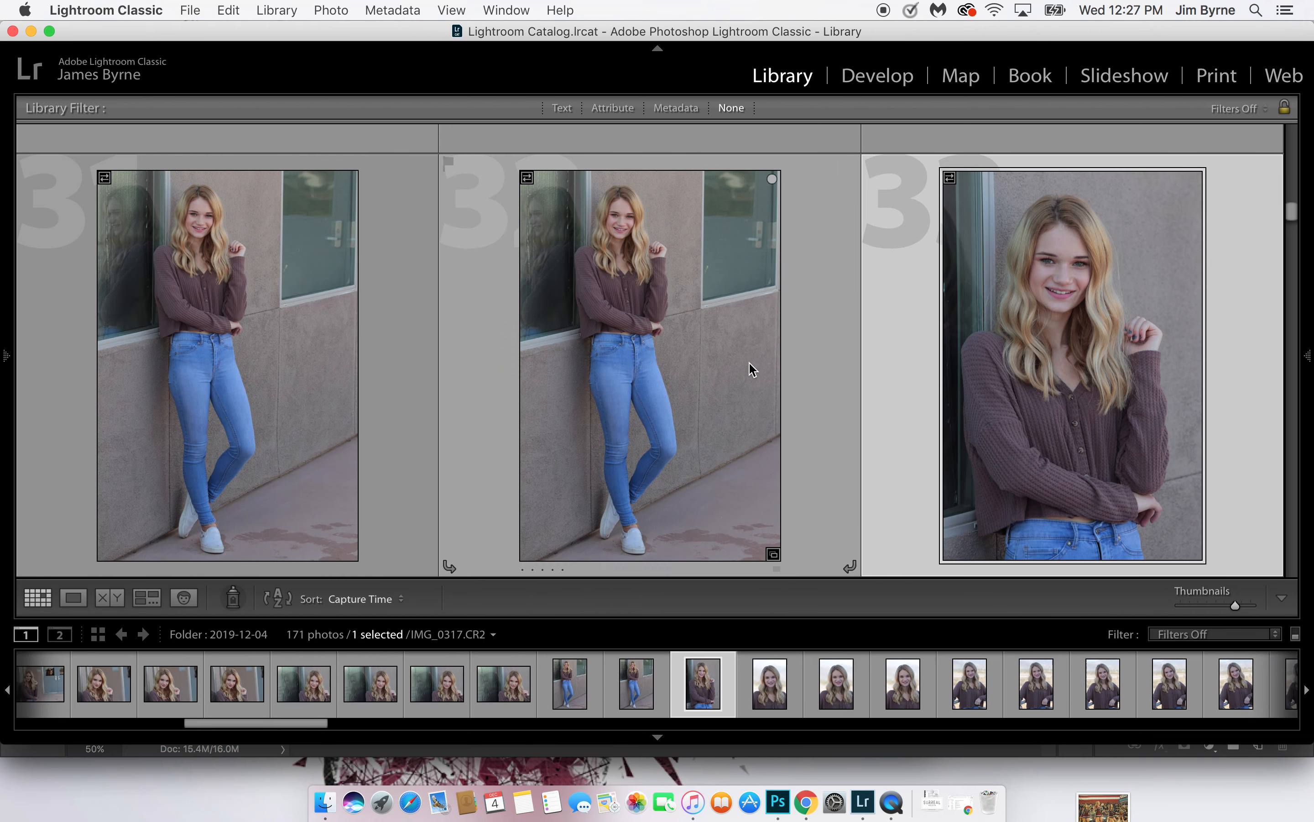
pyautogui.press('b')
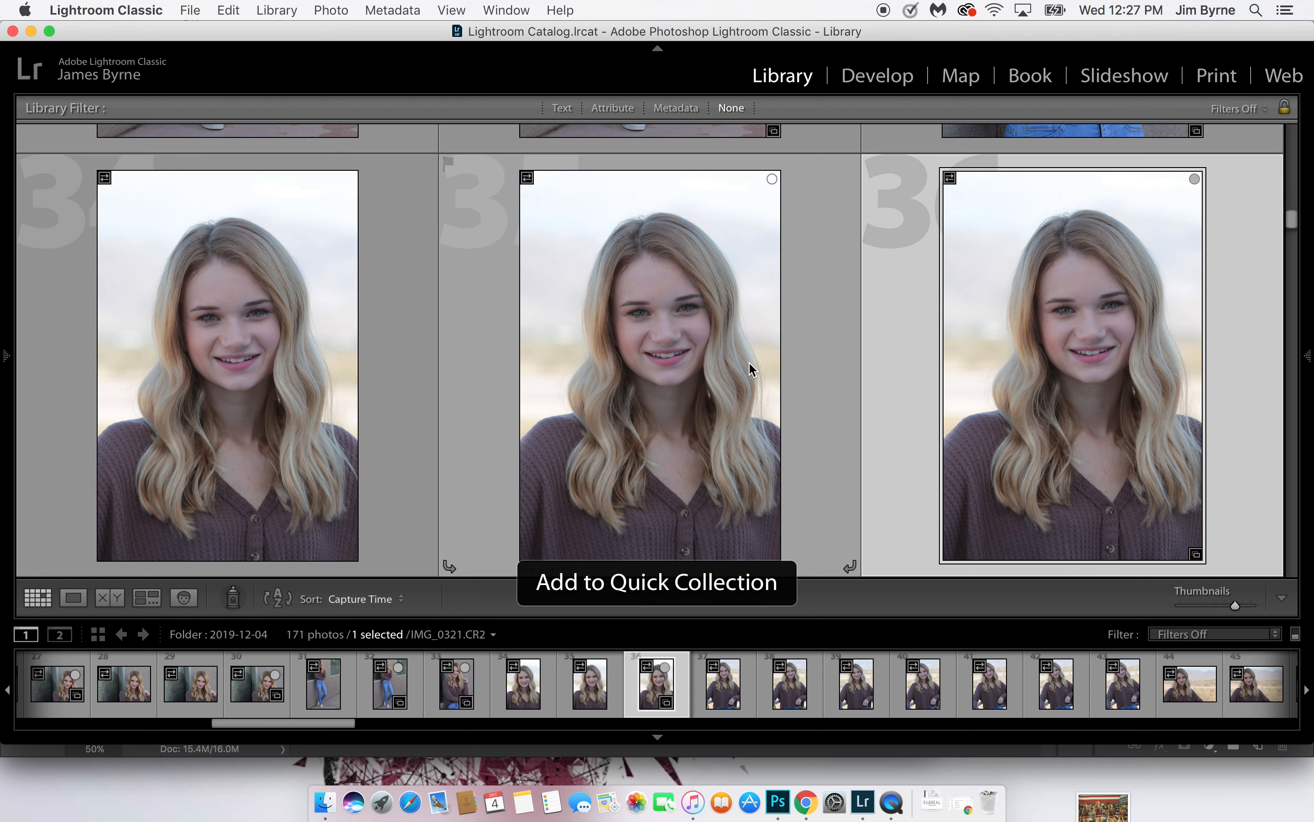
# Add one landscape desert-background portrait around photo 45 to the Quick Collection
pyautogui.press('Down')
pyautogui.press('Down')
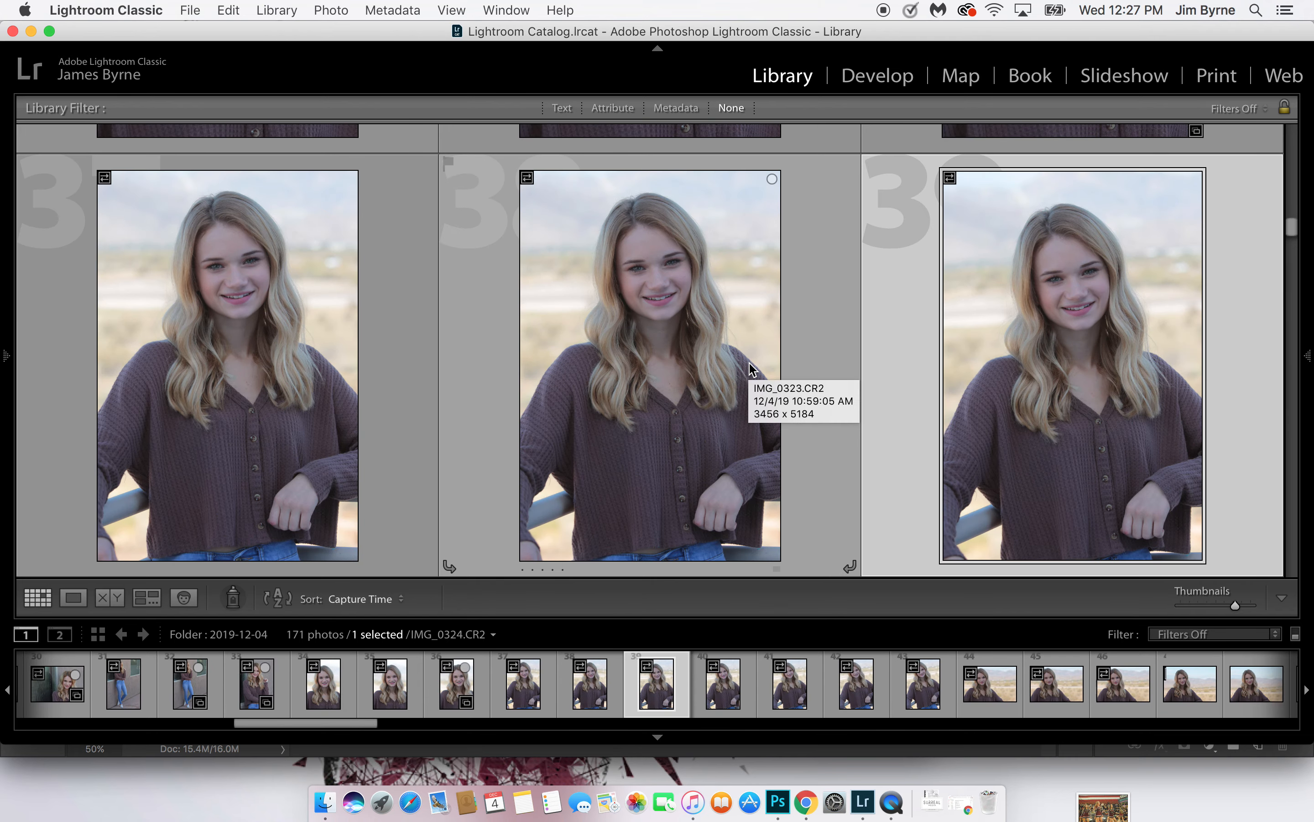
pyautogui.press('Right')
pyautogui.press('Right')
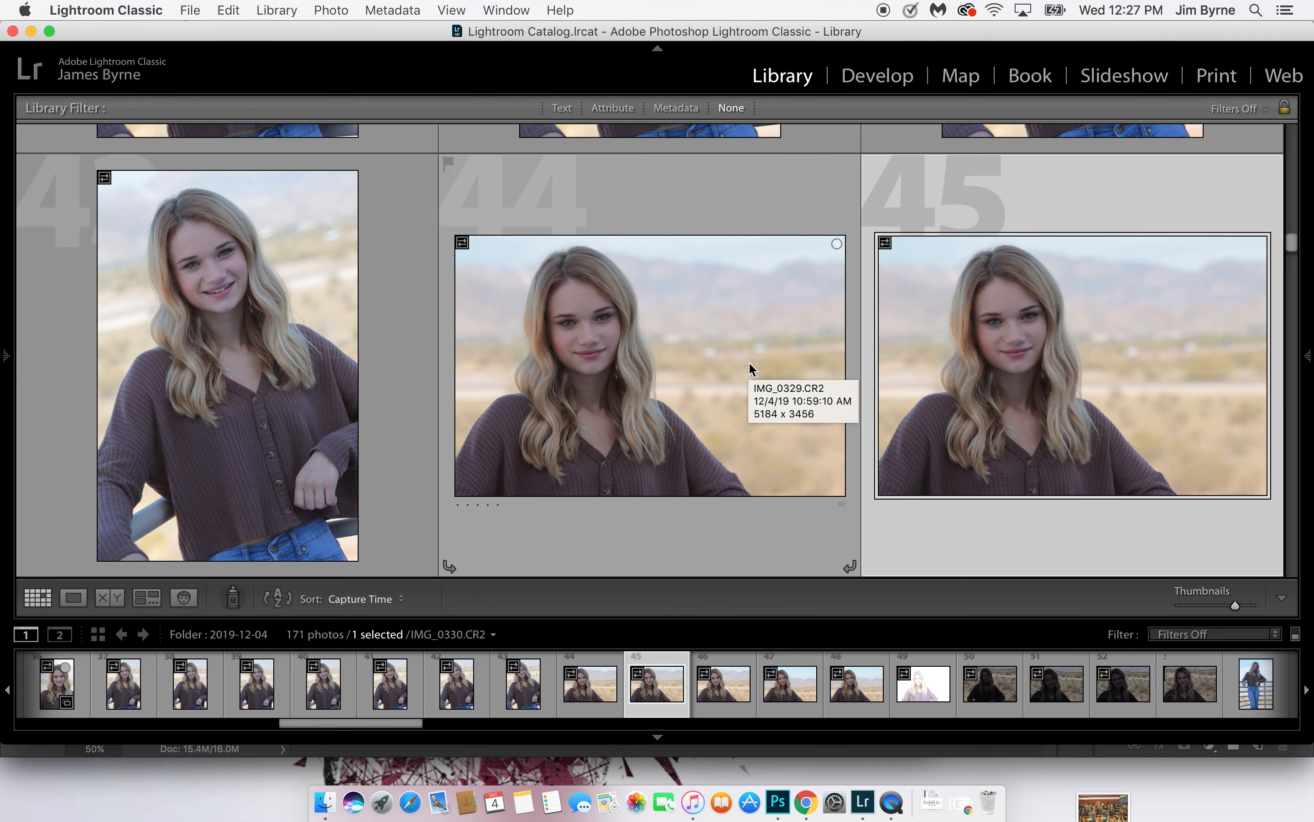
pyautogui.press('b')
# Add photo 56, standing at the railing, and photo 62, crouching by the railing, to the Quick Collection
pyautogui.press('Down')
pyautogui.press('Down')
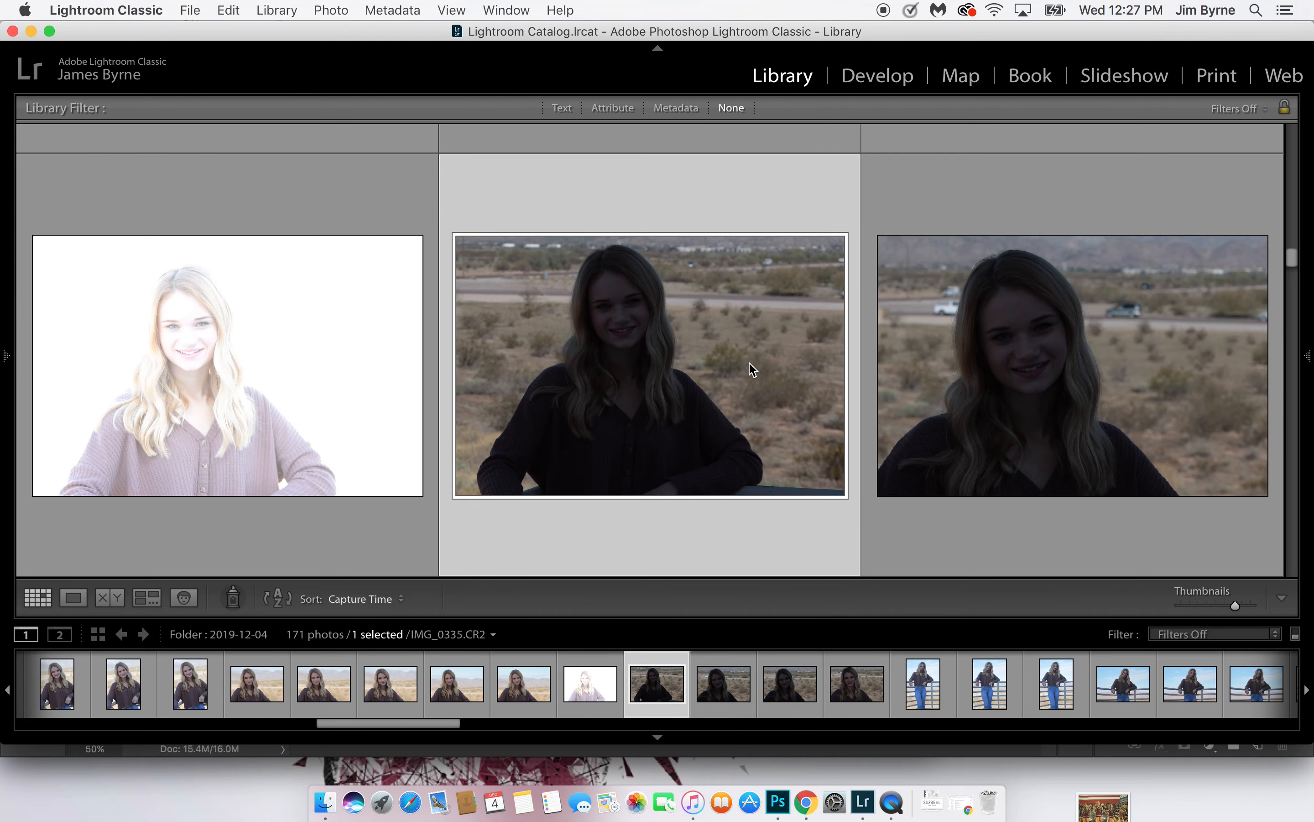
pyautogui.press('Down')
pyautogui.press('Down')
pyautogui.press('Down')
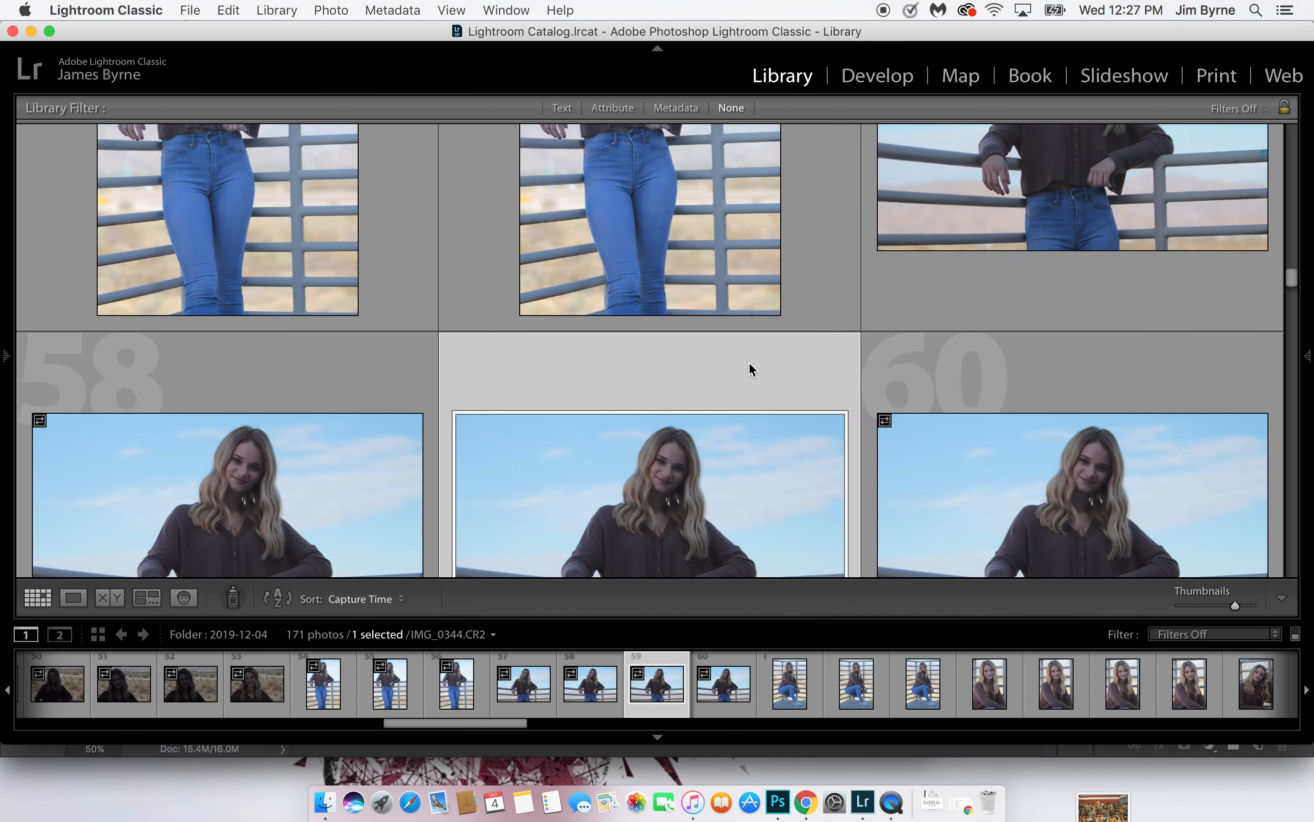
pyautogui.press('Right')
pyautogui.press('Right')
pyautogui.press('Right')
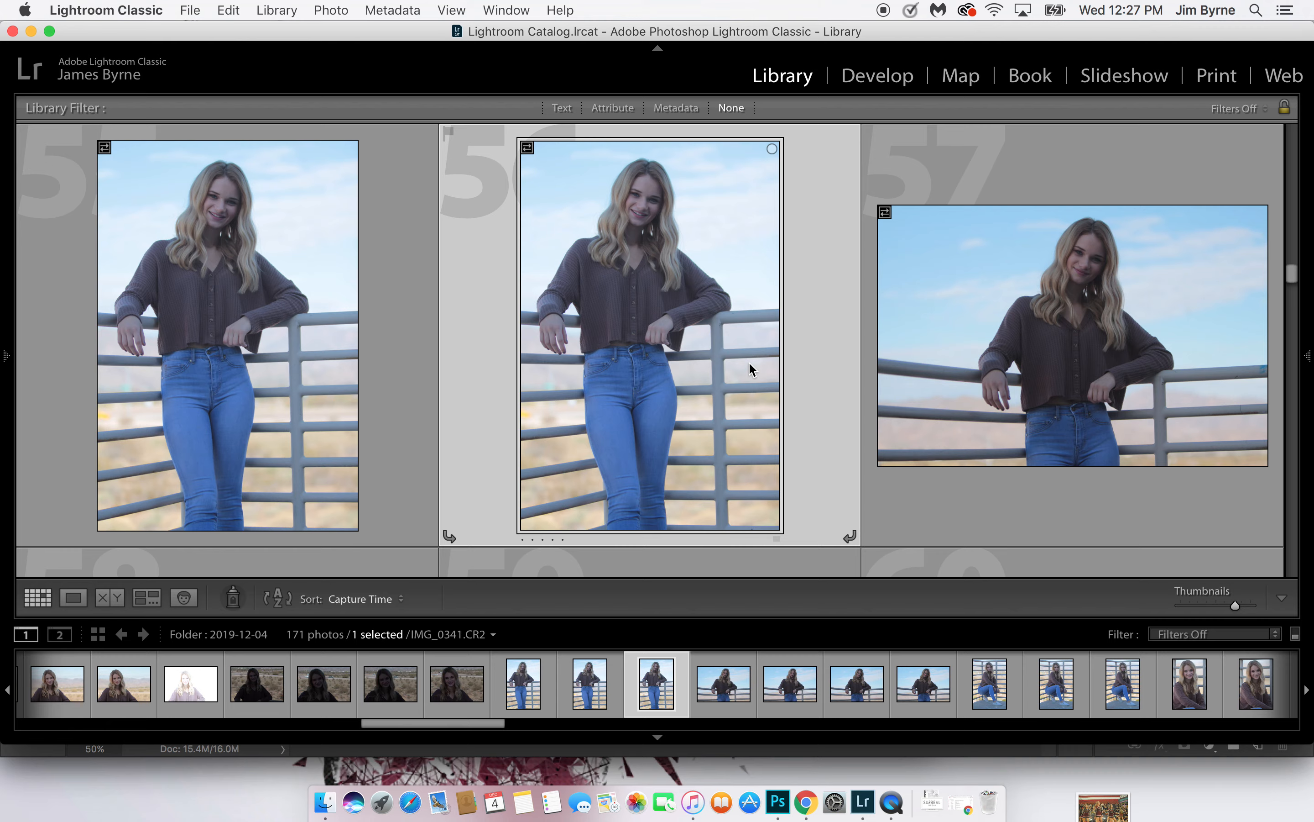
pyautogui.press('Down')
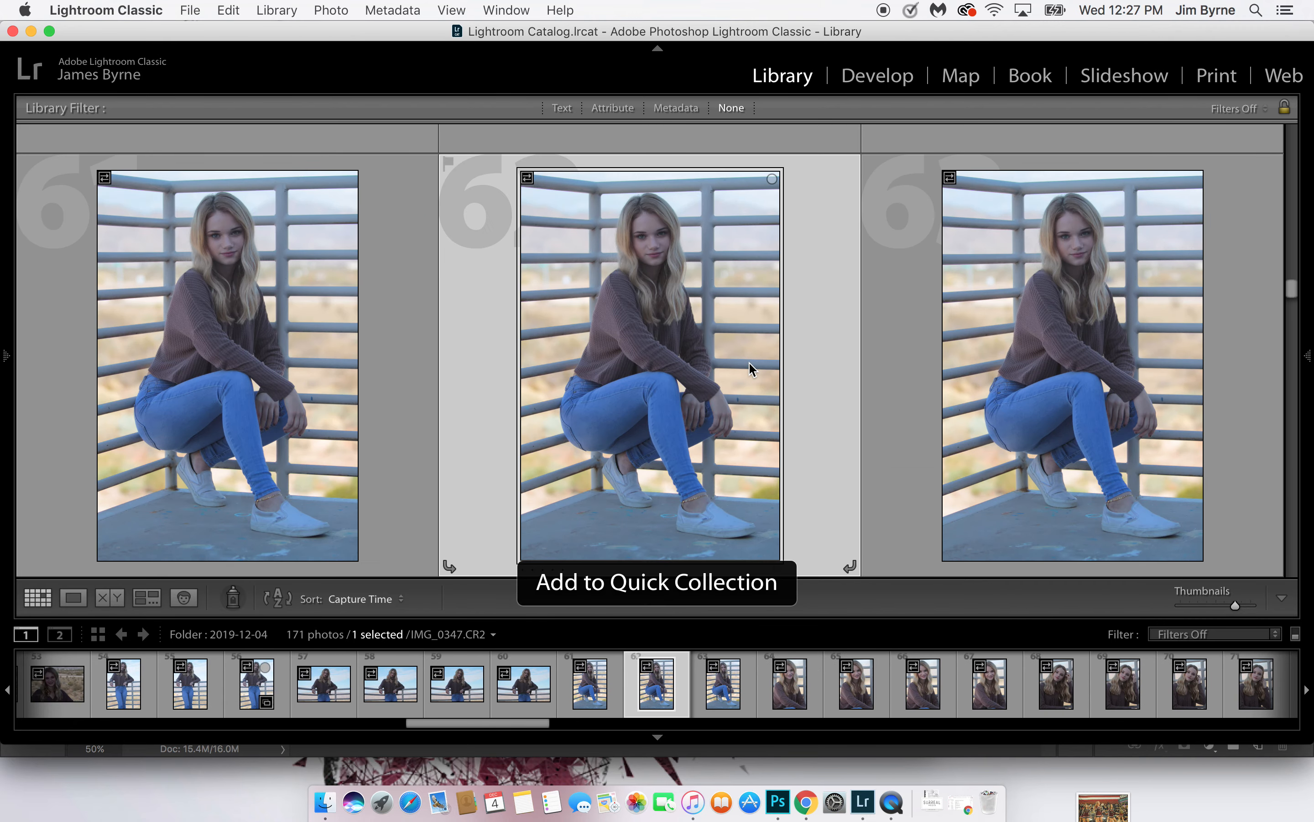
# Add photos 64 and 75, the vertical close-ups in front of the railing, to the Quick Collection
pyautogui.press('Down')
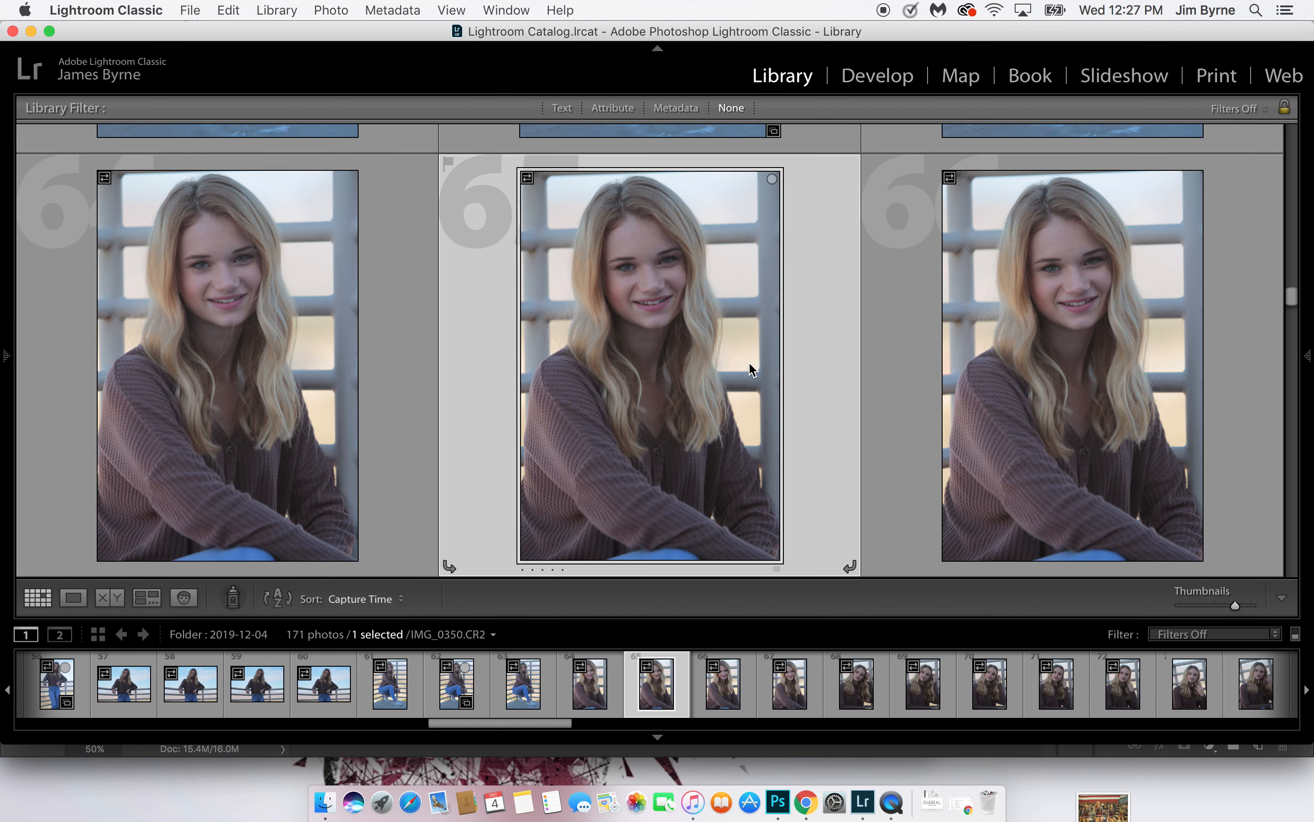
pyautogui.press('Down')
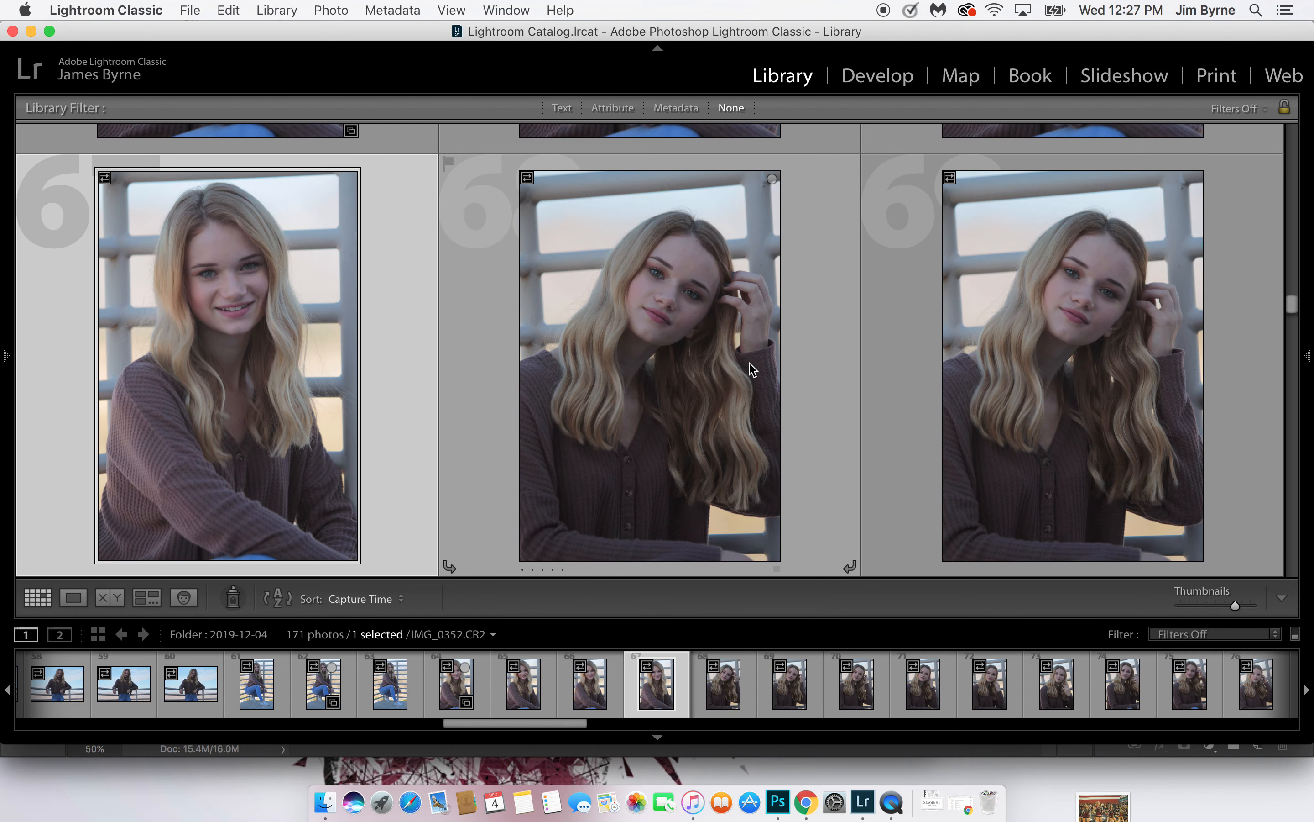
pyautogui.press('Right')
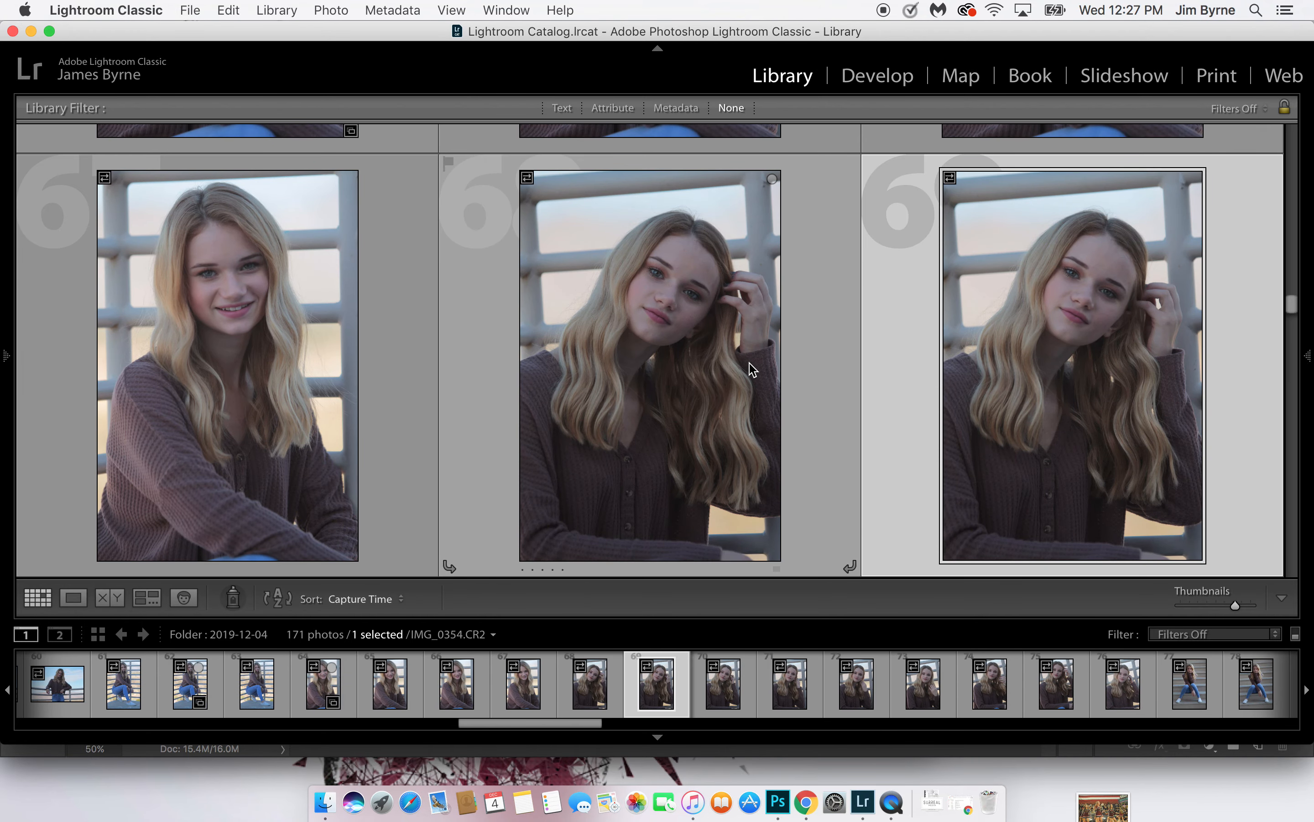
pyautogui.press('Down')
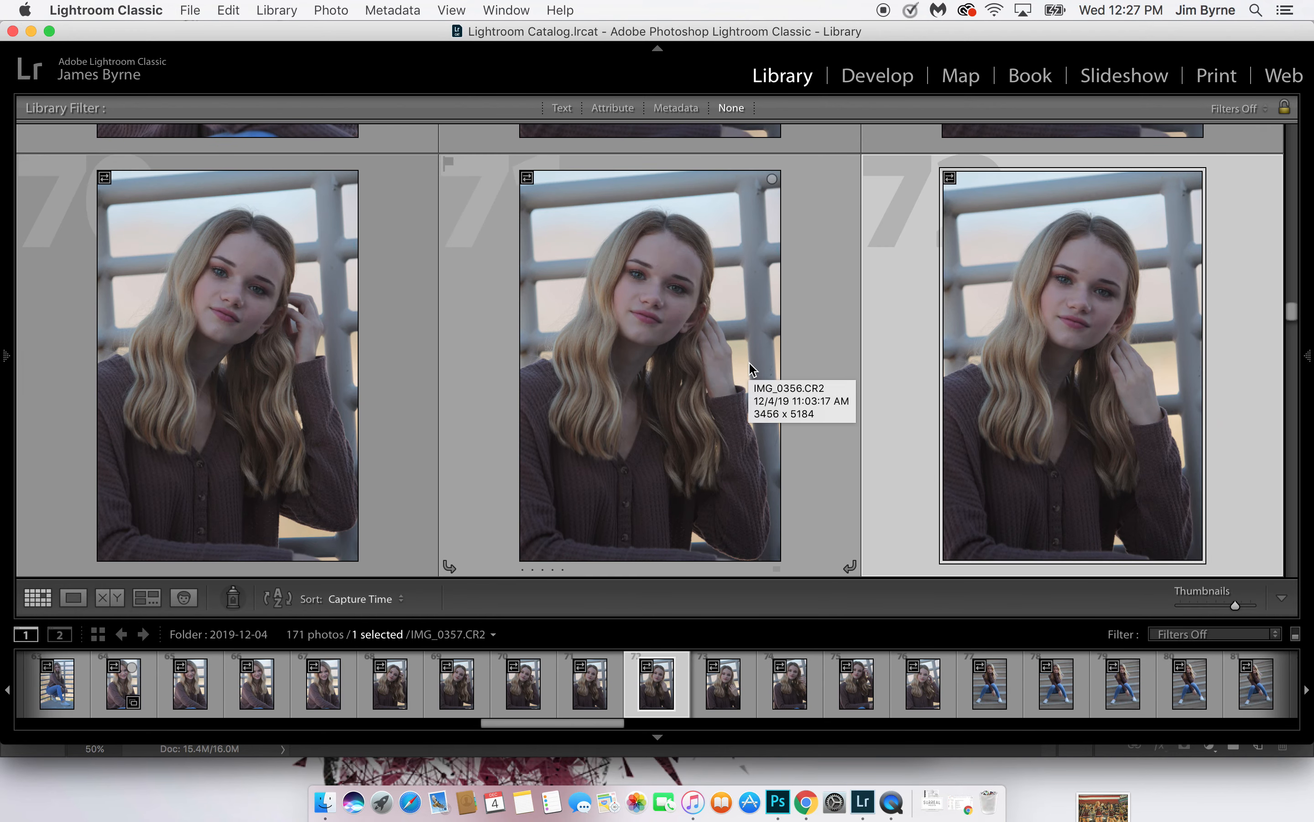
pyautogui.press('Right')
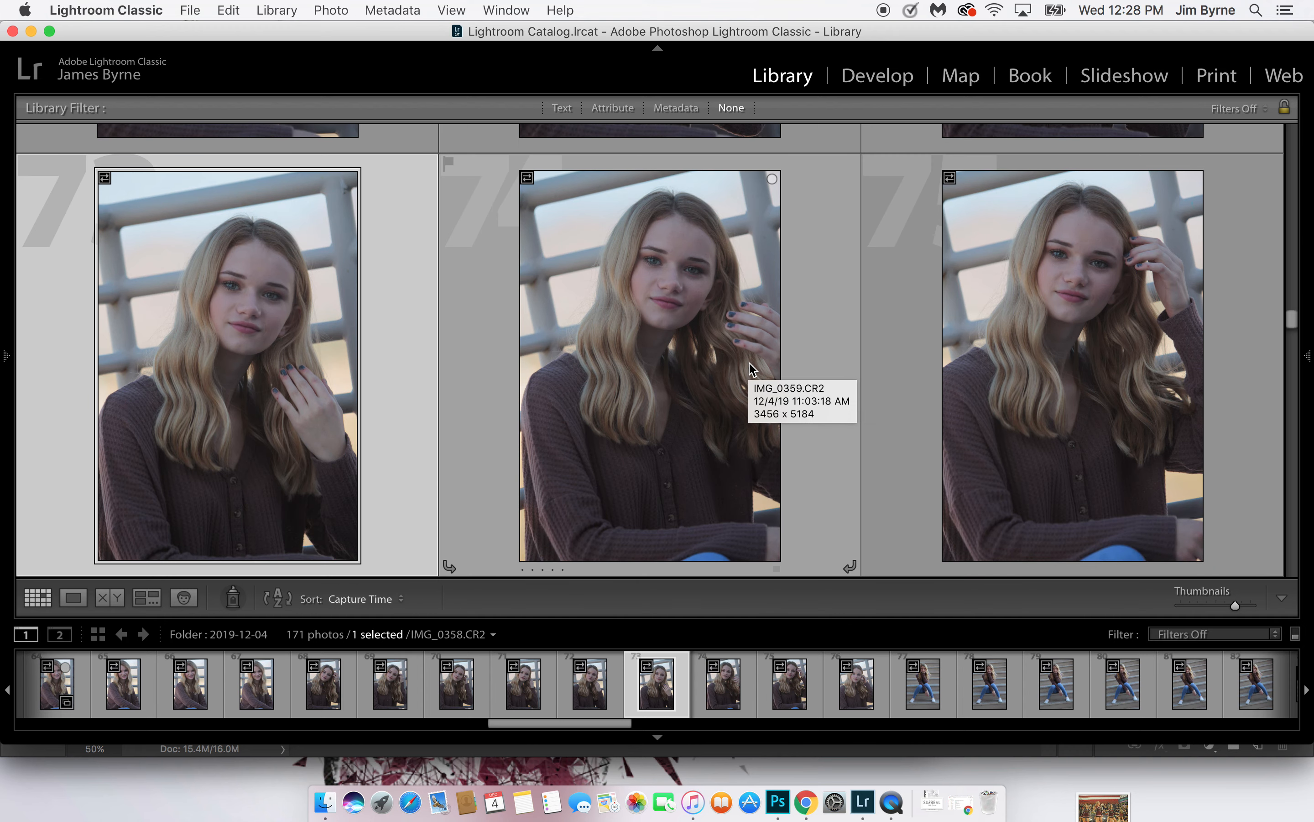
pyautogui.press('Right')
pyautogui.press('Right')
pyautogui.press('Down')
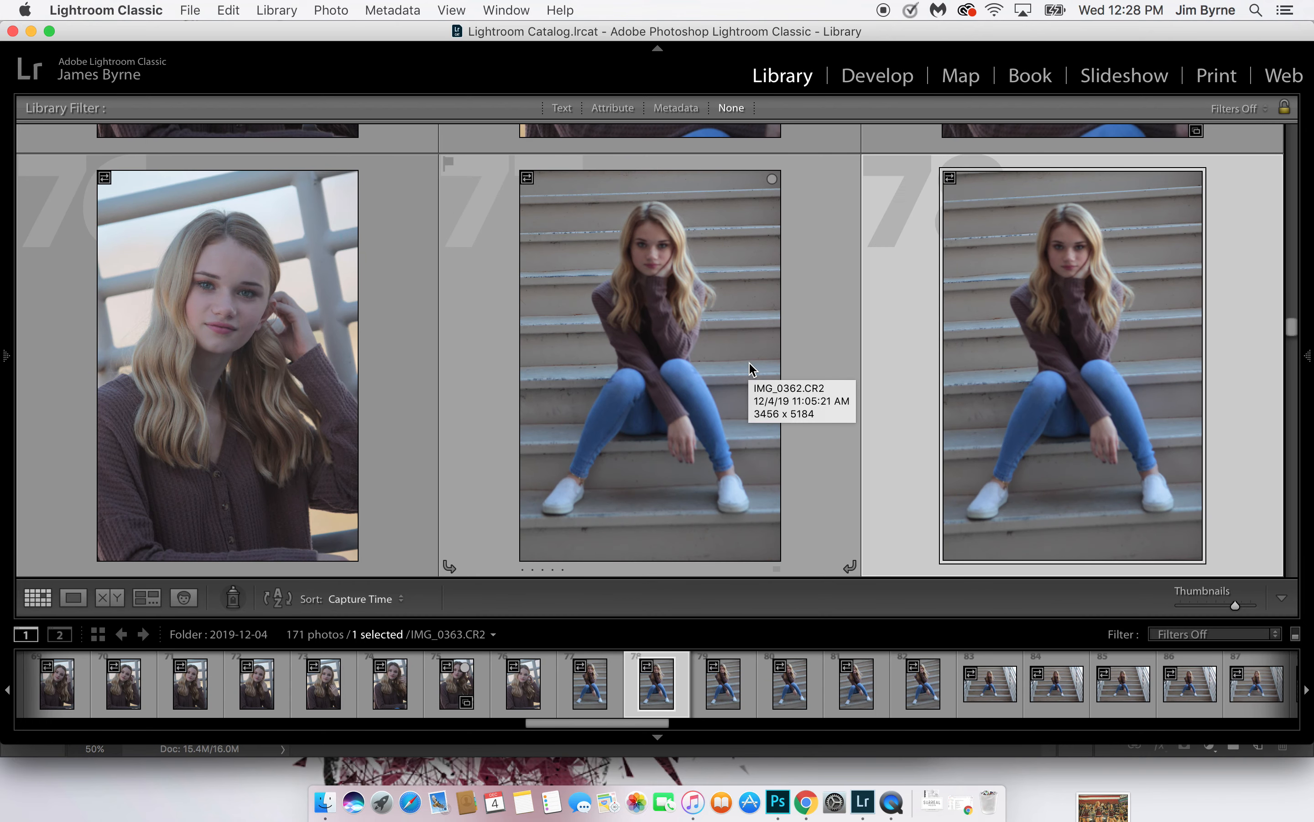
# Add photos 78 and 77, the first vertical shots on the stairs, to the Quick Collection
pyautogui.press('b')
pyautogui.click(748, 362)
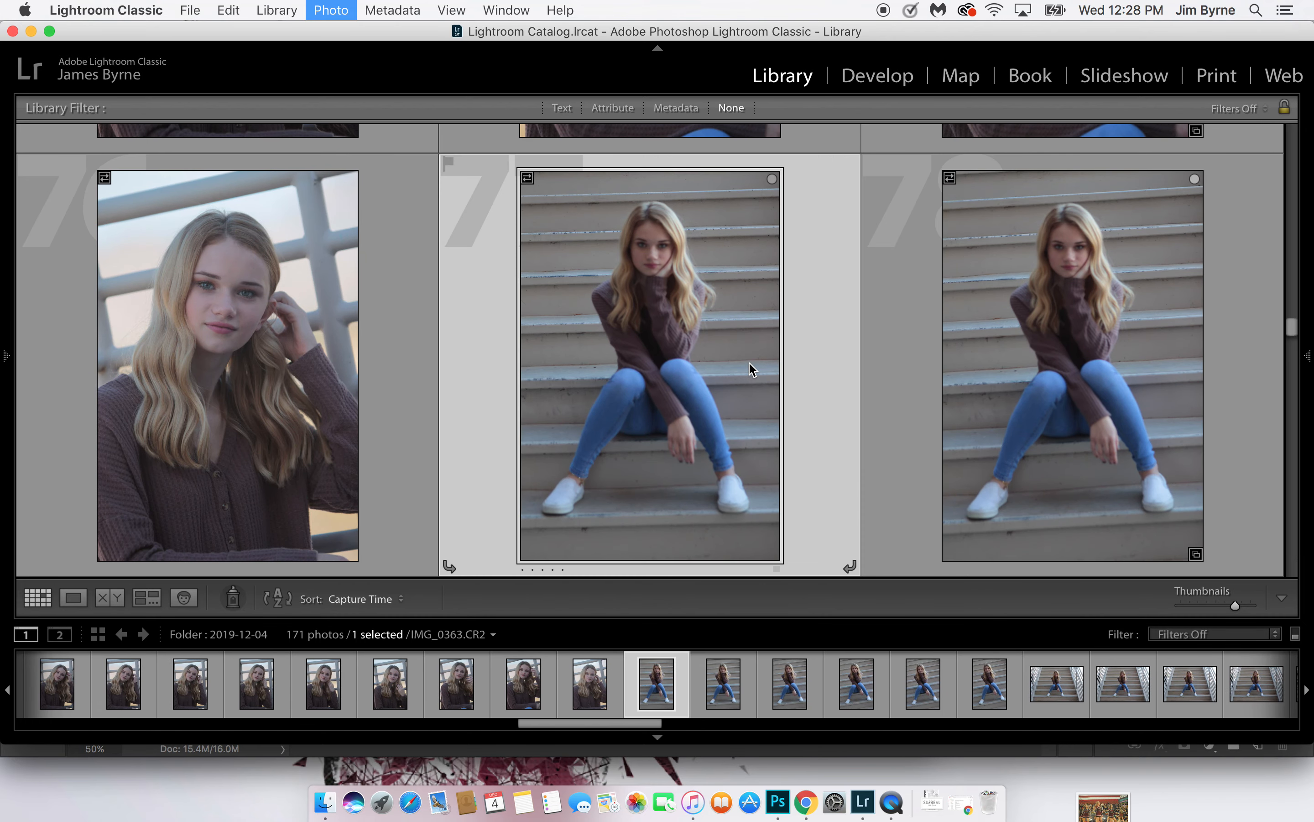
pyautogui.press('b')
# Add the landscape stair photos 84 and 87 to the Quick Collection
pyautogui.press('Down')
pyautogui.press('Right')
pyautogui.press('Down')
pyautogui.press('b')
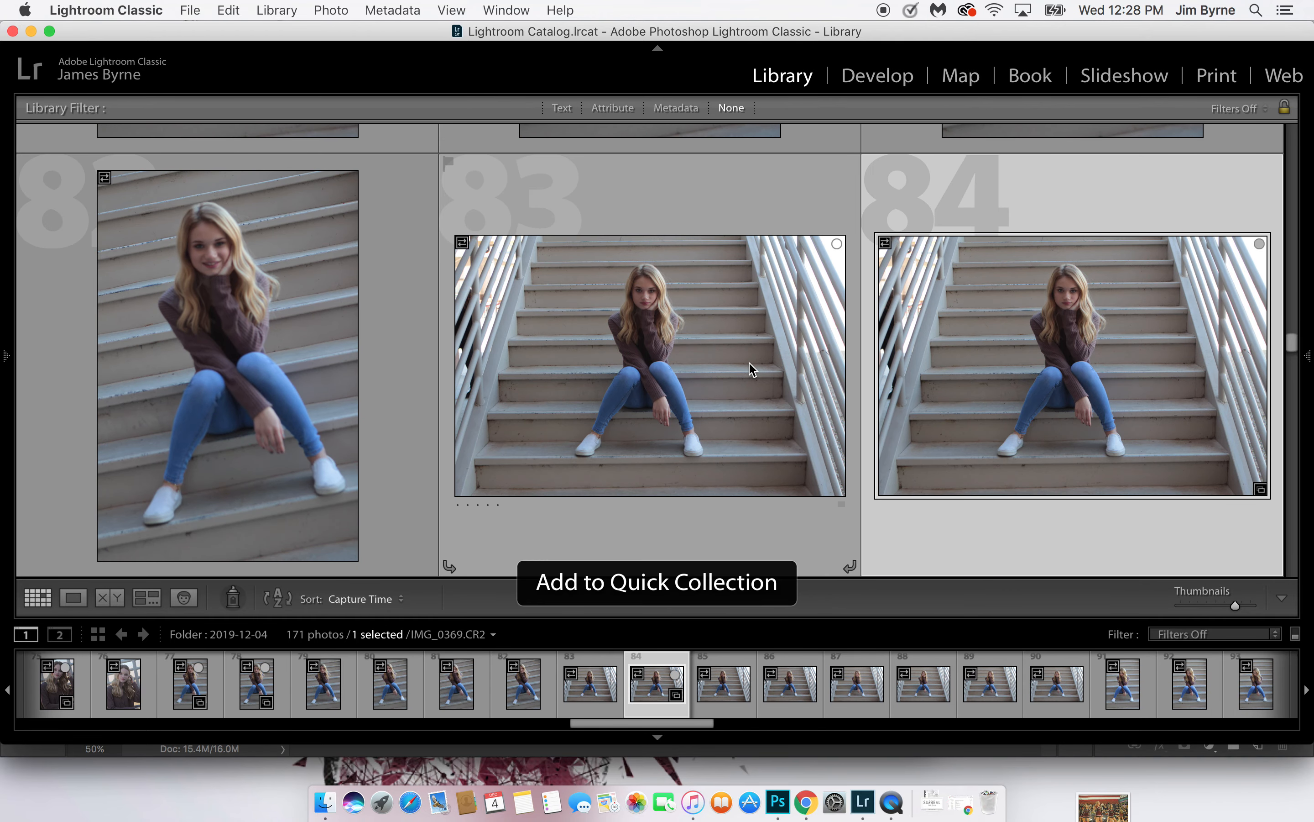
pyautogui.press('Down')
pyautogui.press('b')
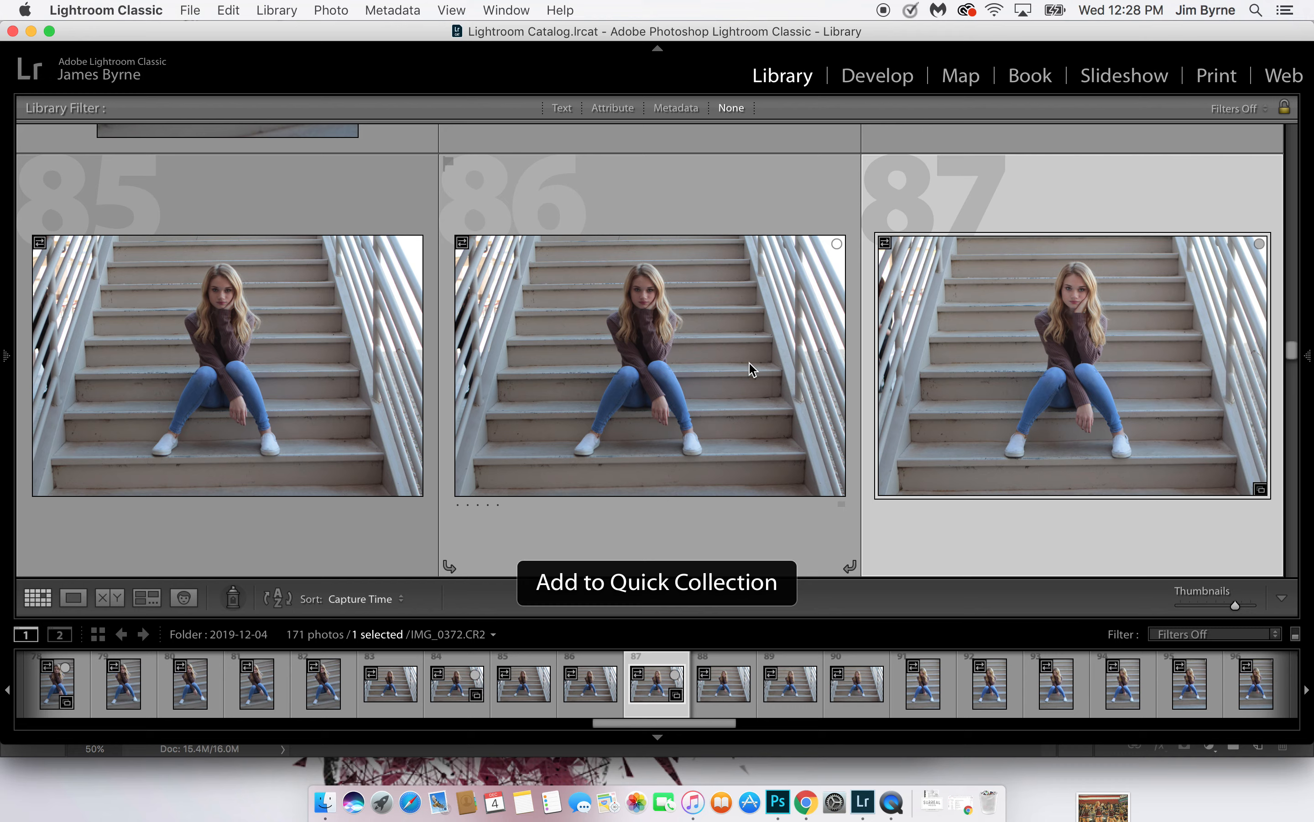
# Compare stair photos 84 and 87, and toggle photo 87's Quick Collection marker off and back on
pyautogui.press('Up')
pyautogui.press('Down')
pyautogui.press('Up')
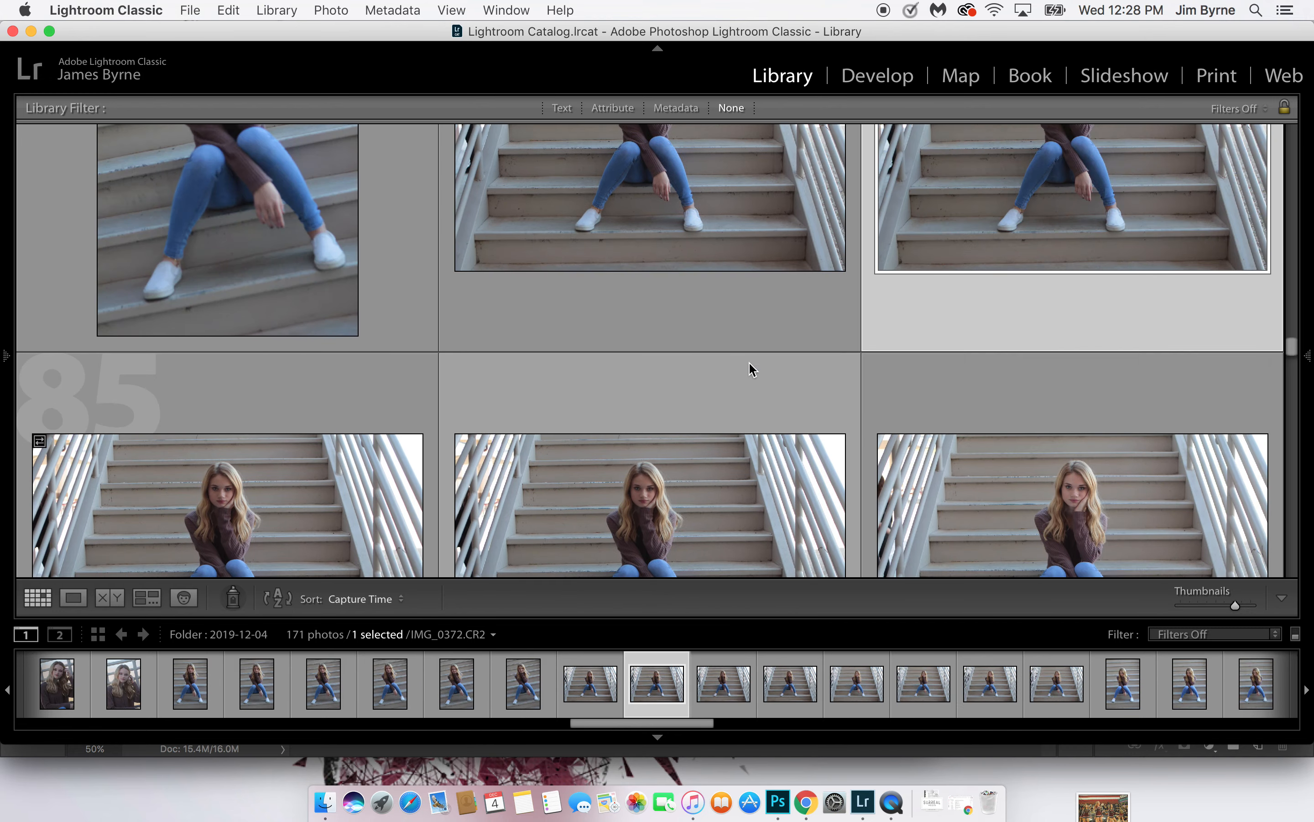
pyautogui.press('Down')
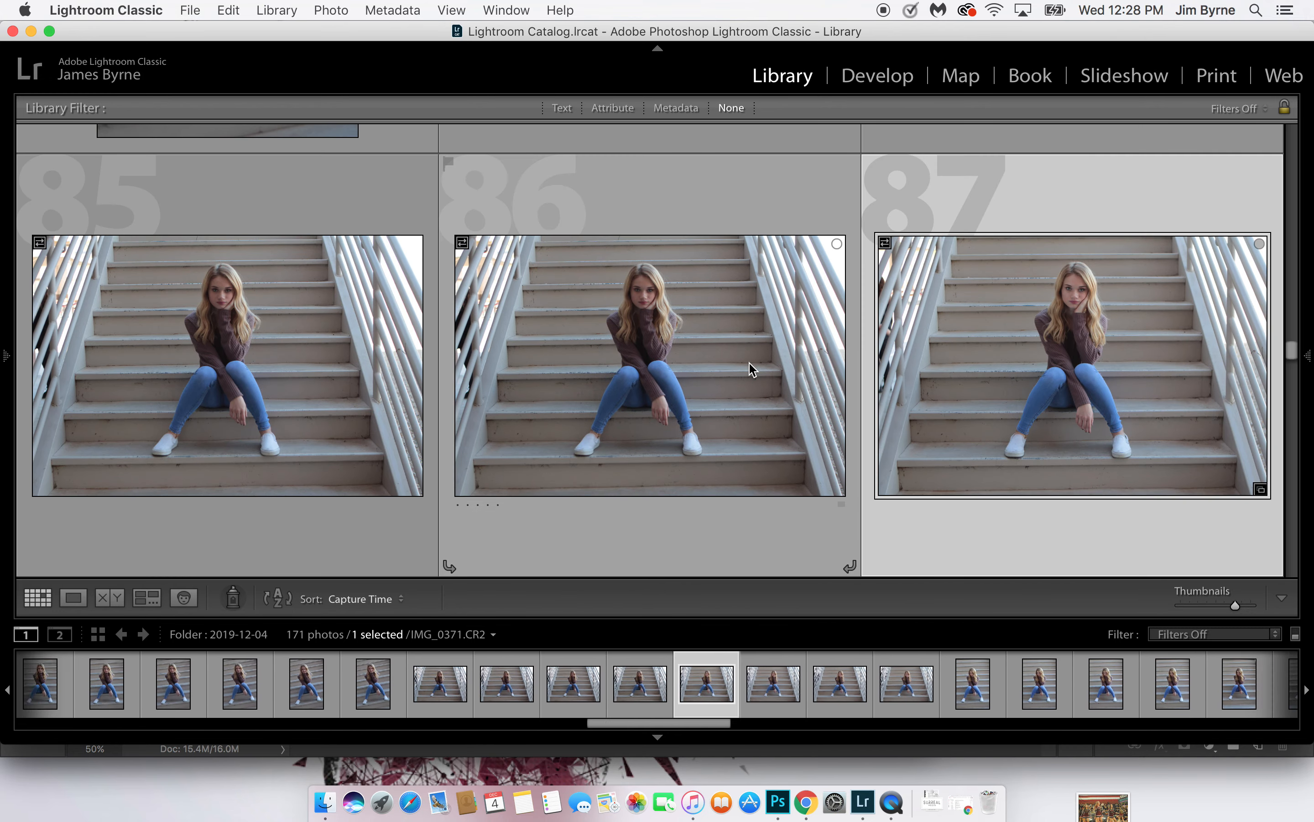
pyautogui.press('b')
# Add stair photos 90, 93 and 96 to the Quick Collection
pyautogui.press('b')
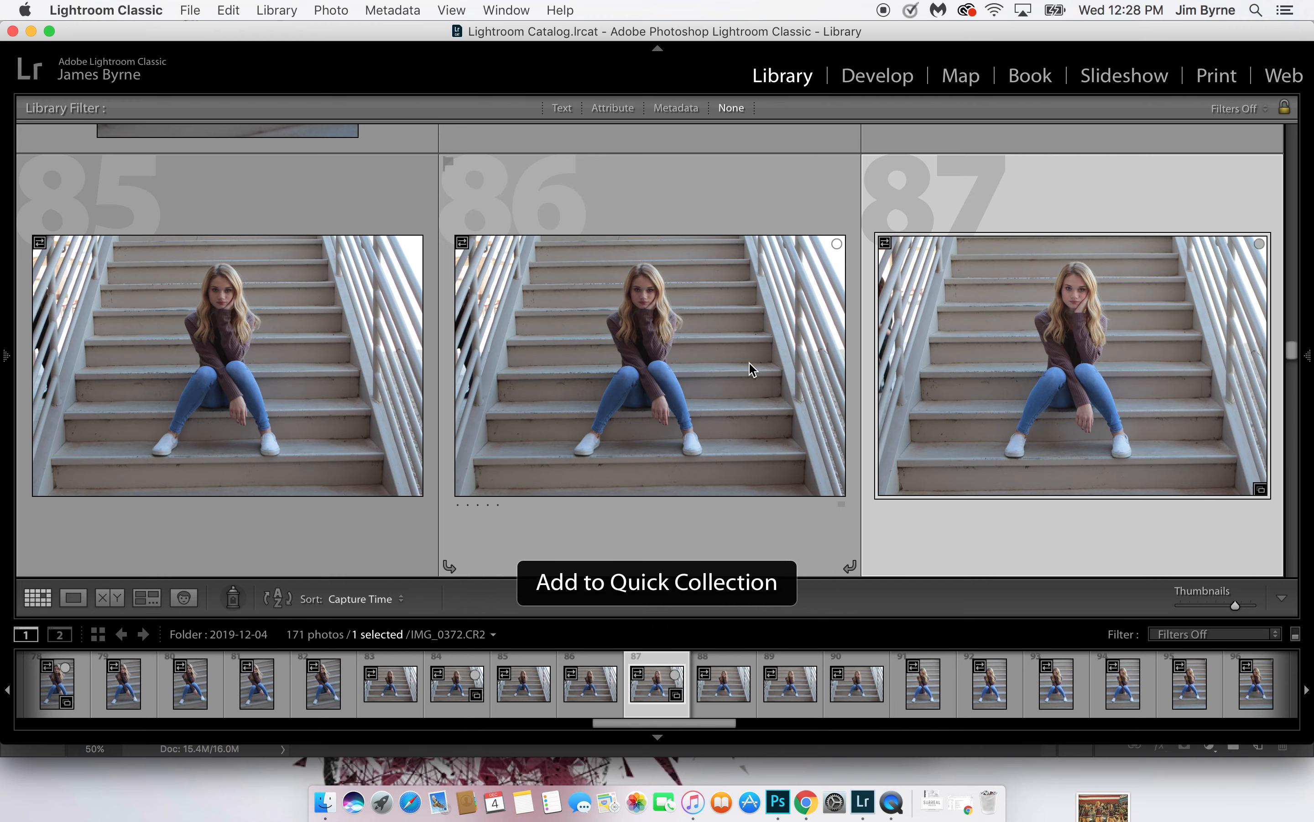
pyautogui.press('Down')
pyautogui.press('b')
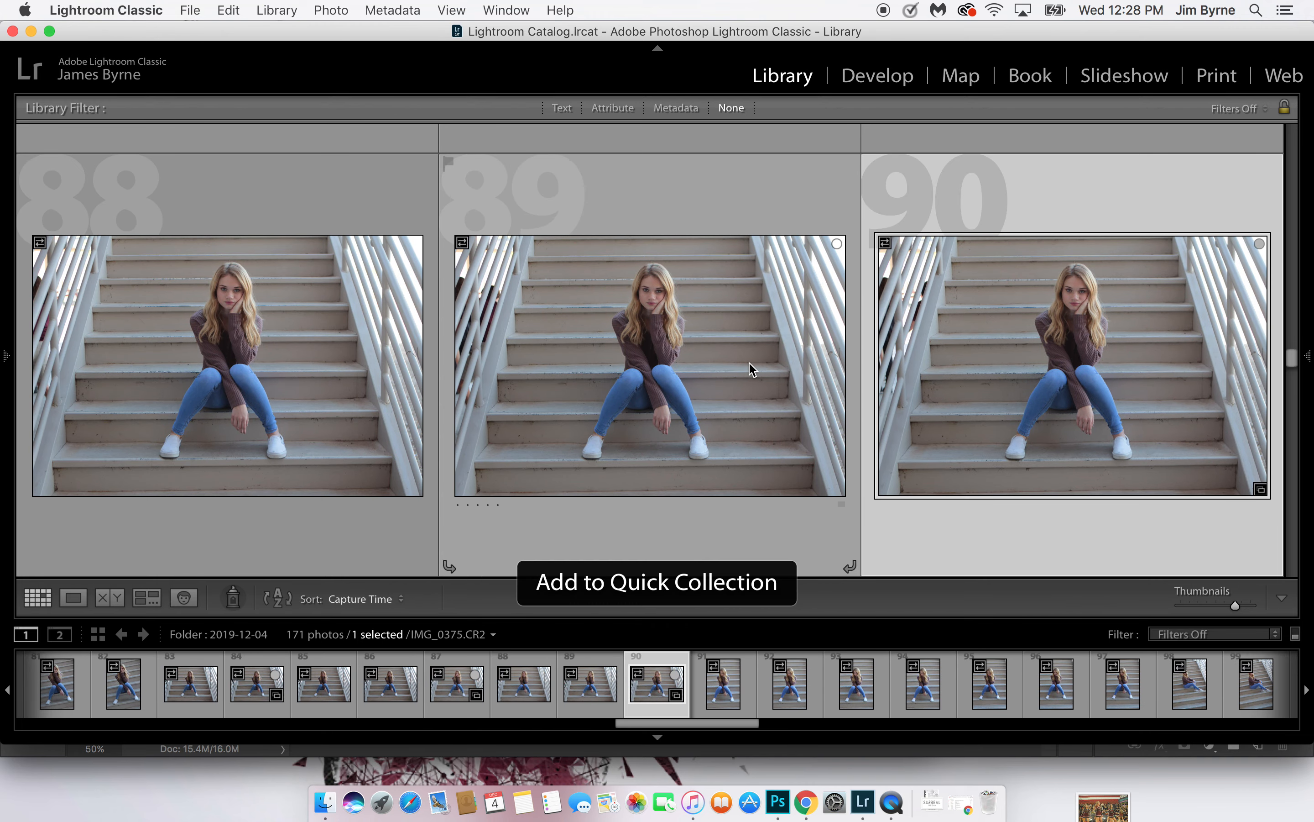
pyautogui.press('Down')
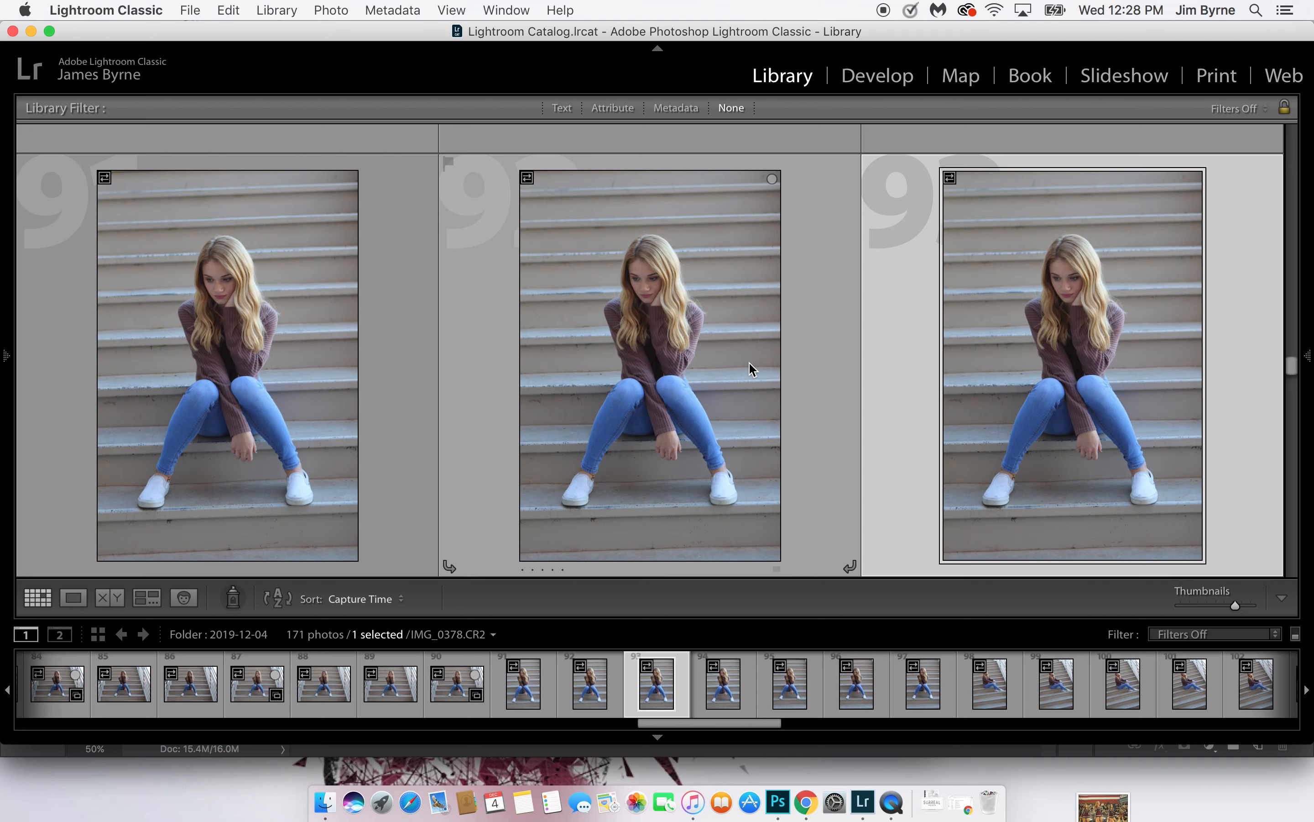
pyautogui.press('b')
pyautogui.press('Down')
# Add photos 102 and 104, the side-seated poses on the stairs, to the Quick Collection
pyautogui.press('Down')
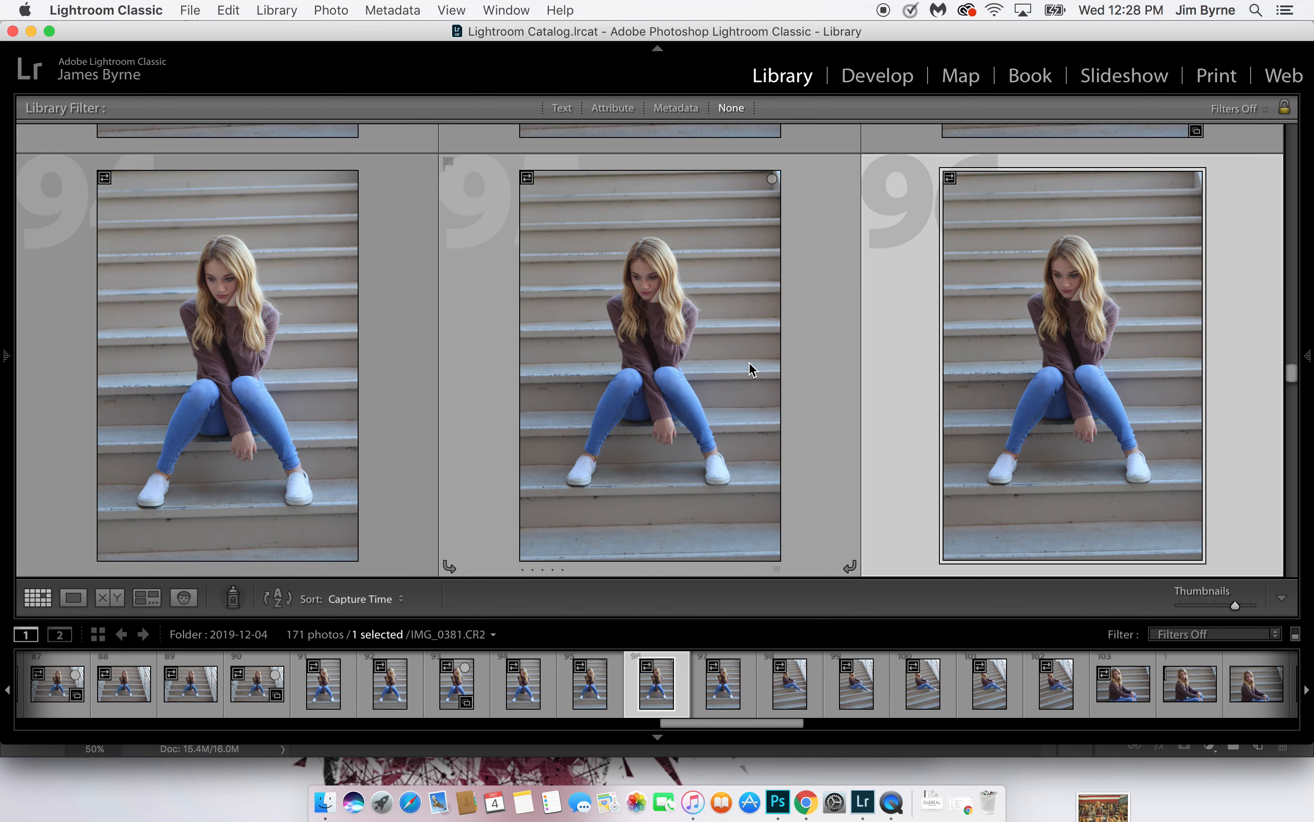
pyautogui.press('b')
pyautogui.press('Down')
pyautogui.press('b')
# Add photo 110 on the stairs and photos 116 and 120 beside the pale pillar to the Quick Collection
pyautogui.press('Down')
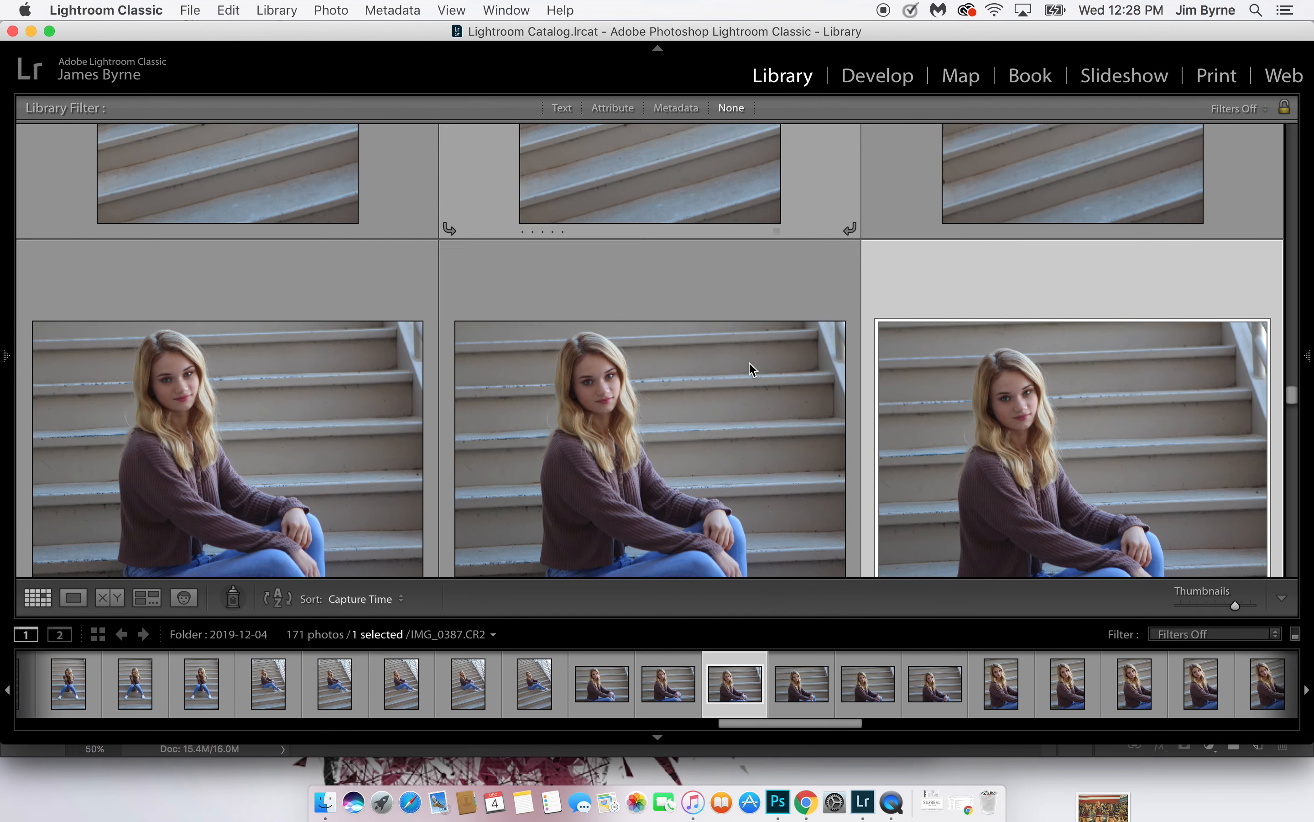
pyautogui.press('Left')
pyautogui.press('b')
pyautogui.press('Down')
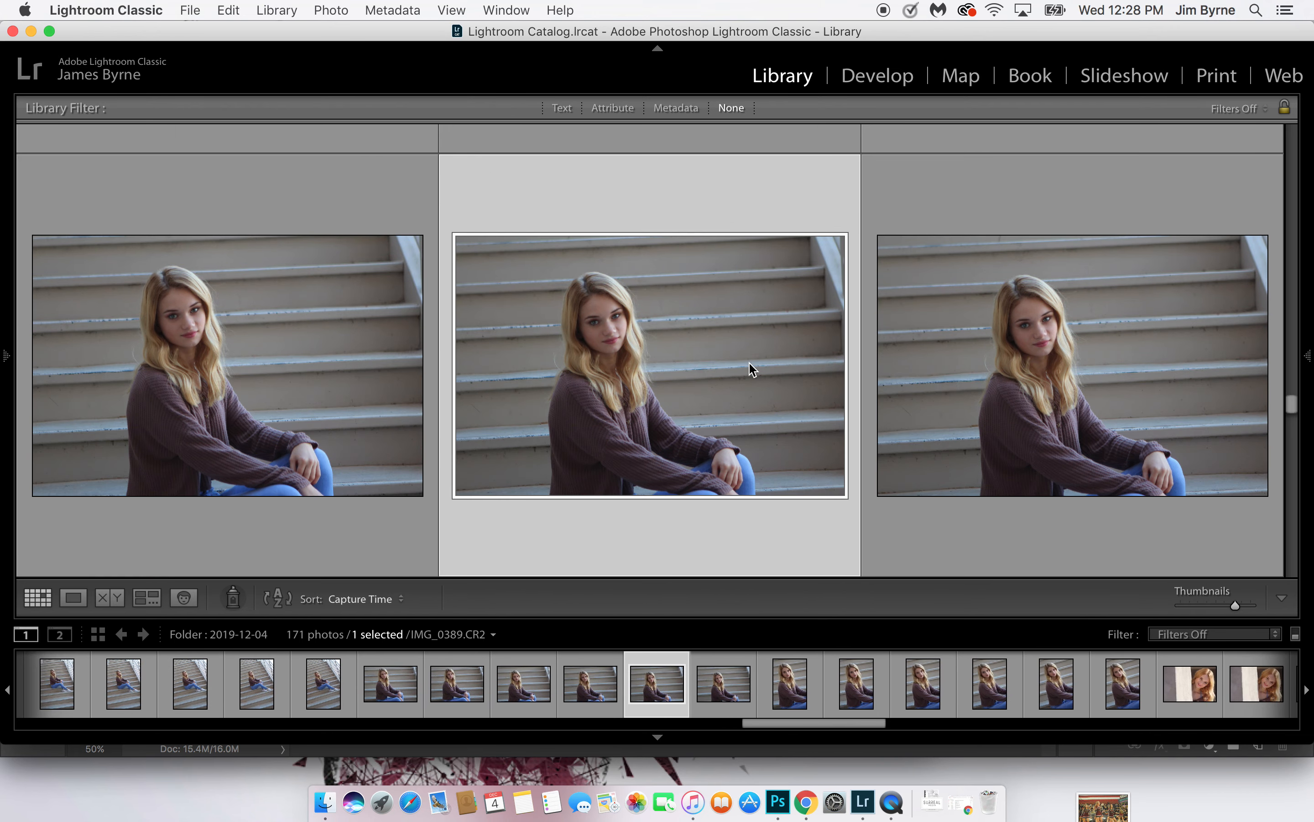
pyautogui.press('Down')
pyautogui.press('b')
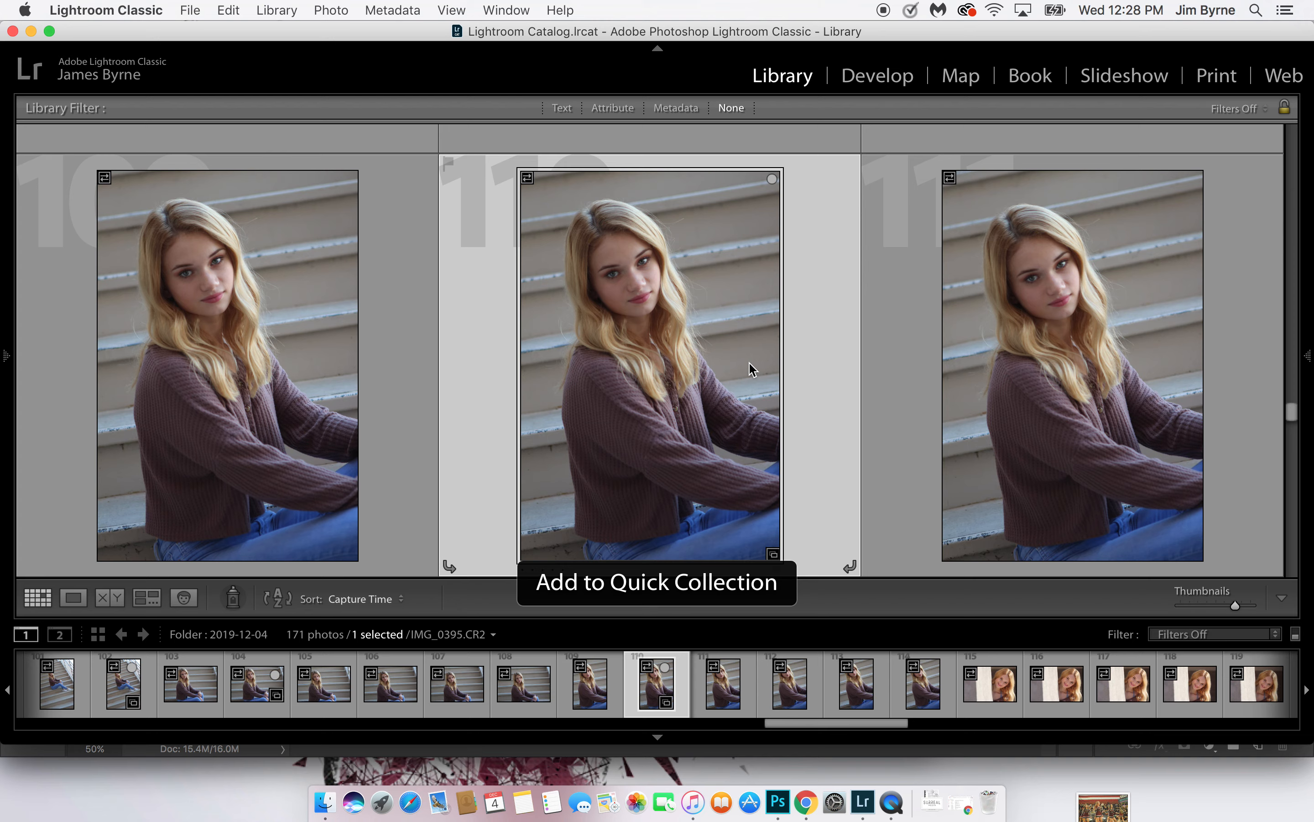
pyautogui.press('Down')
pyautogui.press('Down')
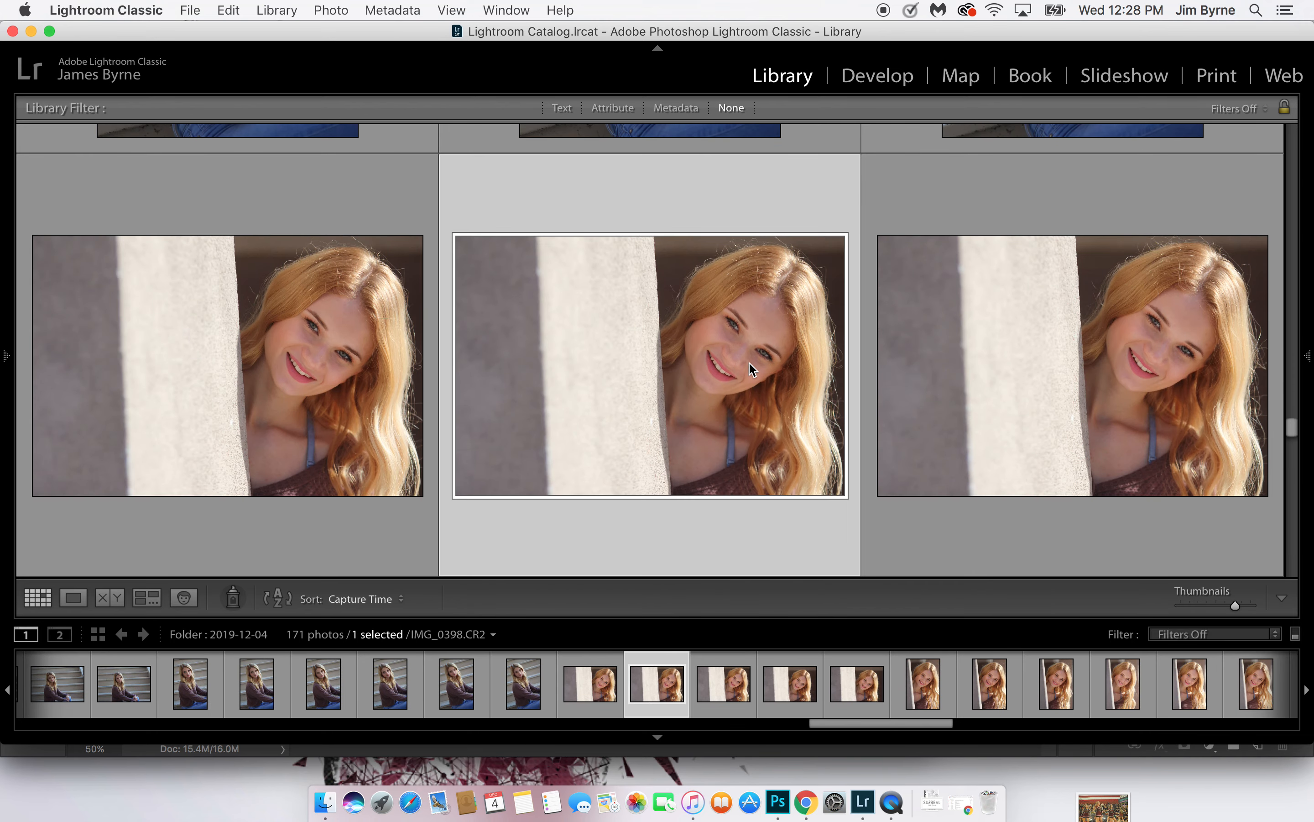
pyautogui.press('b')
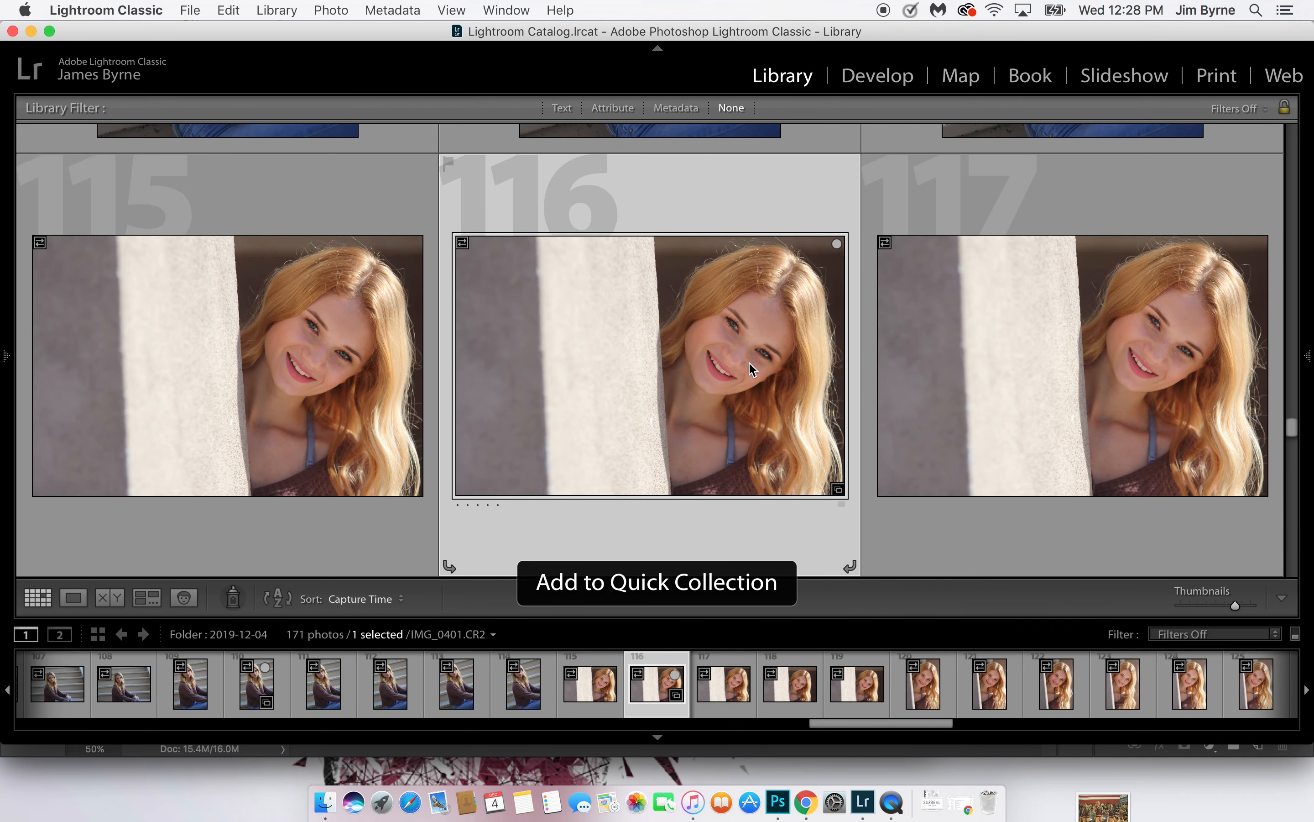
pyautogui.press('Down')
pyautogui.press('Right')
pyautogui.press('b')
# Add photo 127, the vertical portrait beside the tree trunk, to the Quick Collection
pyautogui.press('Down')
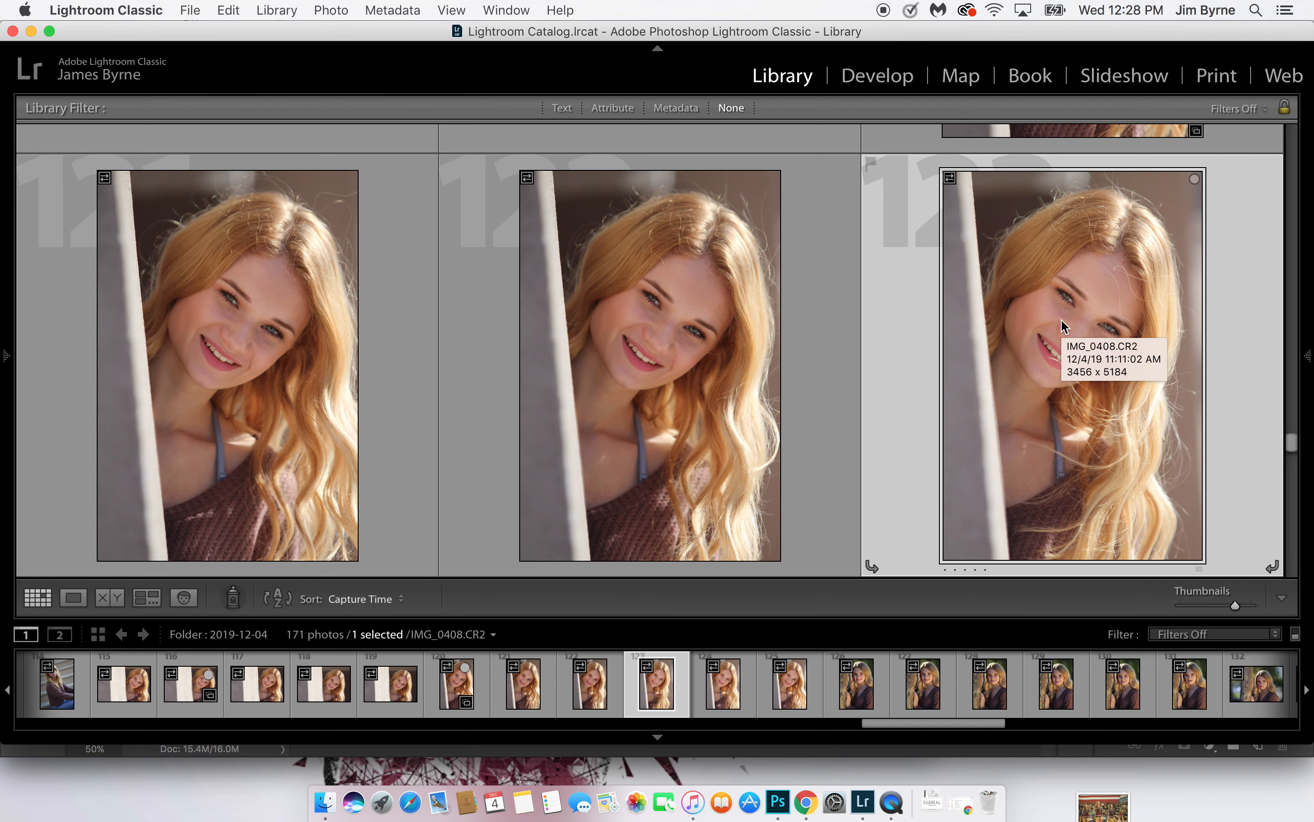
pyautogui.press('Down')
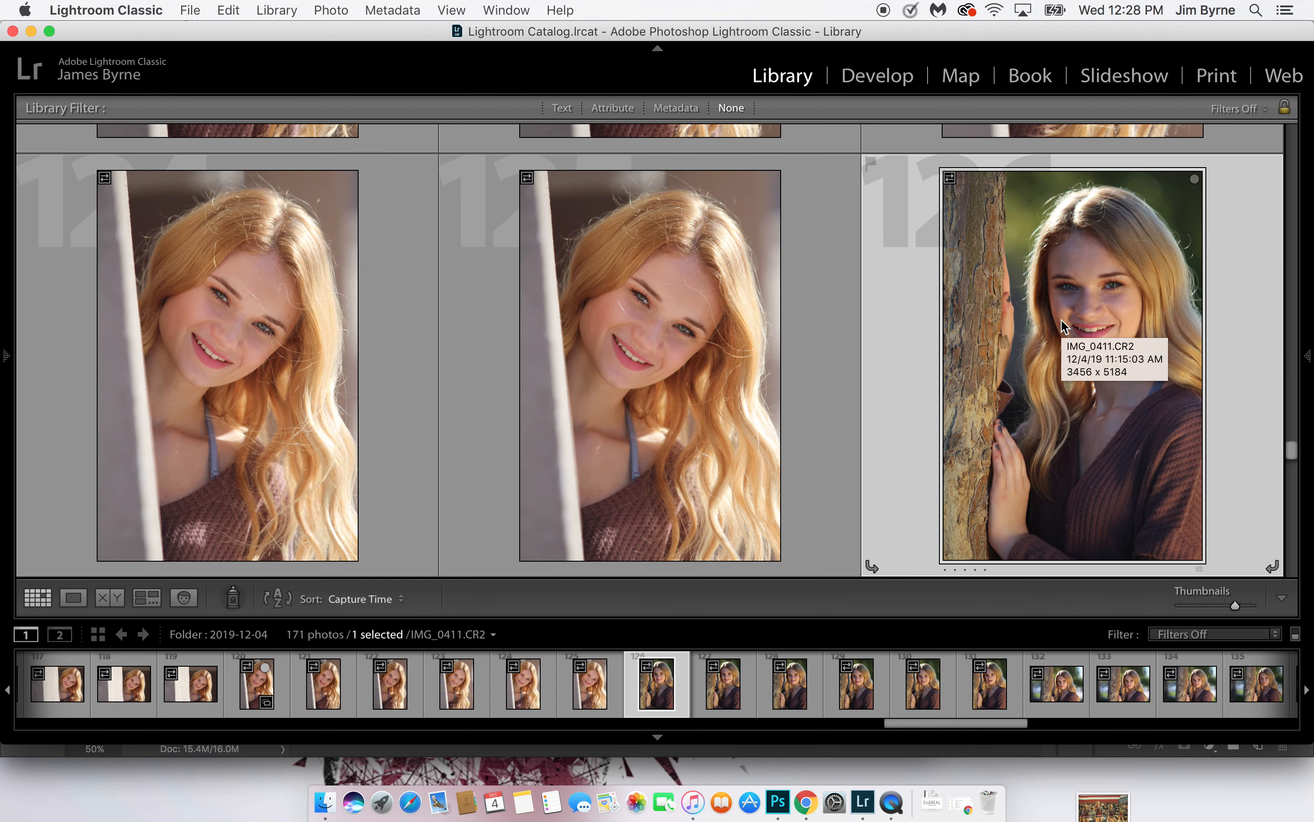
pyautogui.press('Down')
pyautogui.press('Left')
pyautogui.press('Left')
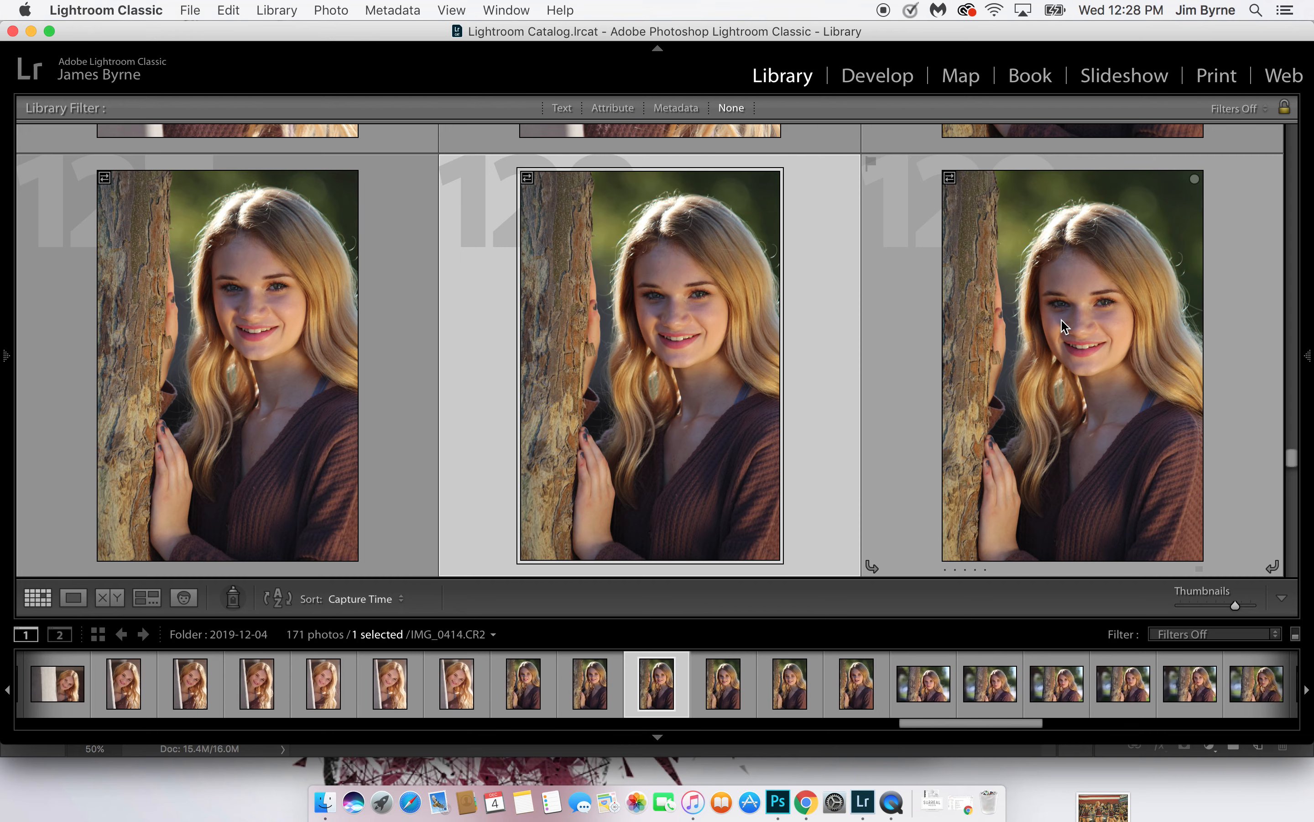
pyautogui.press('b')
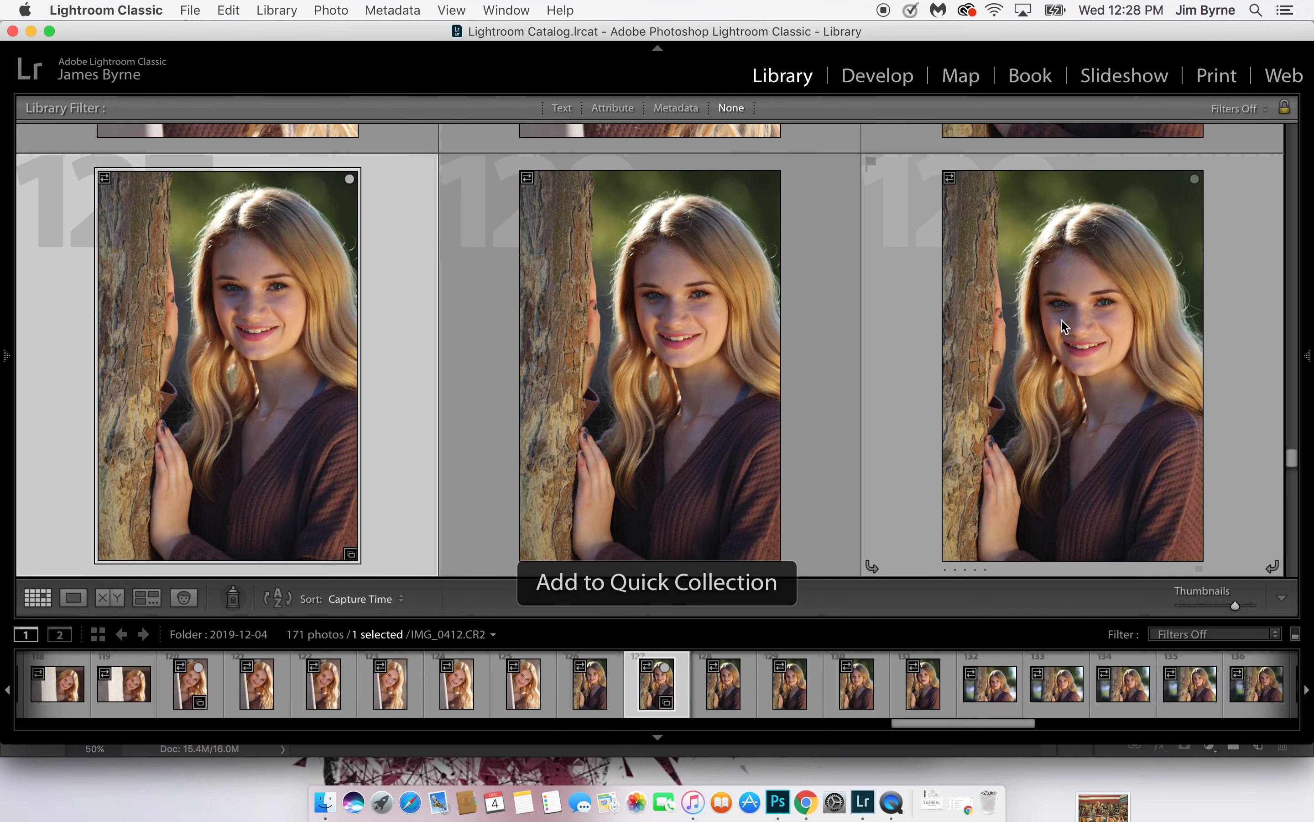
# Add horizontal tree portraits 132 and 135 and the smiling vertical tree portrait 141 to the Quick Collection
pyautogui.press('Down')
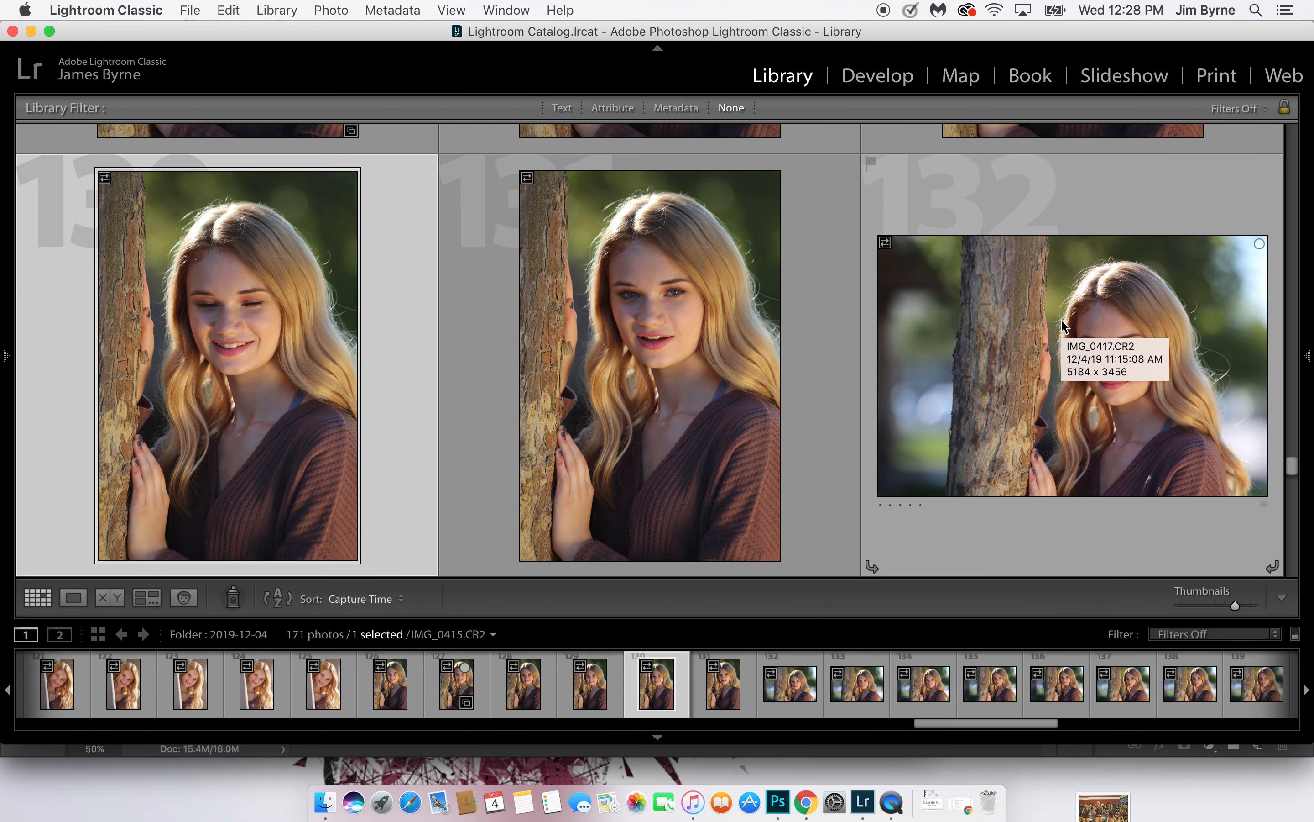
pyautogui.press('Right')
pyautogui.press('Right')
pyautogui.press('Down')
pyautogui.press('Down')
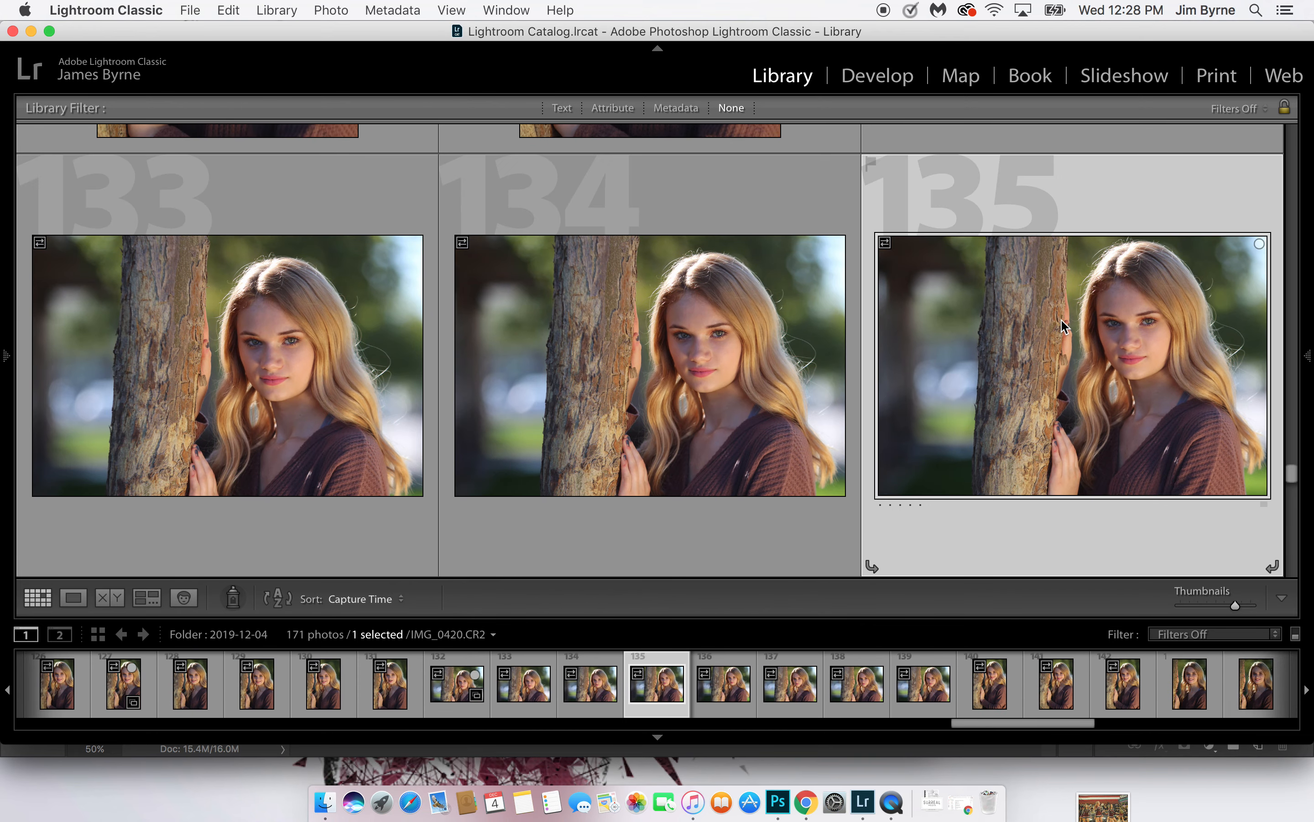
pyautogui.press('b')
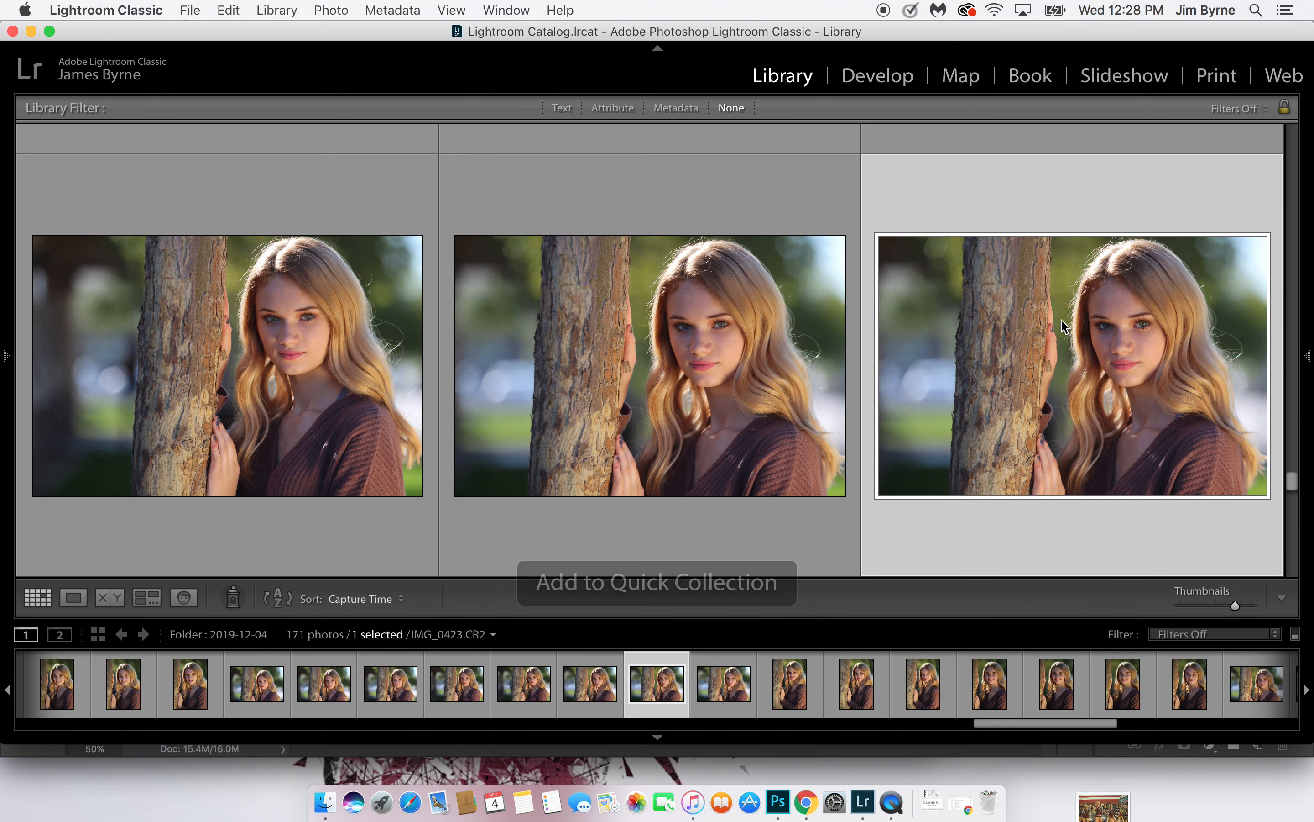
pyautogui.press('Down')
pyautogui.press('Down')
pyautogui.press('b')
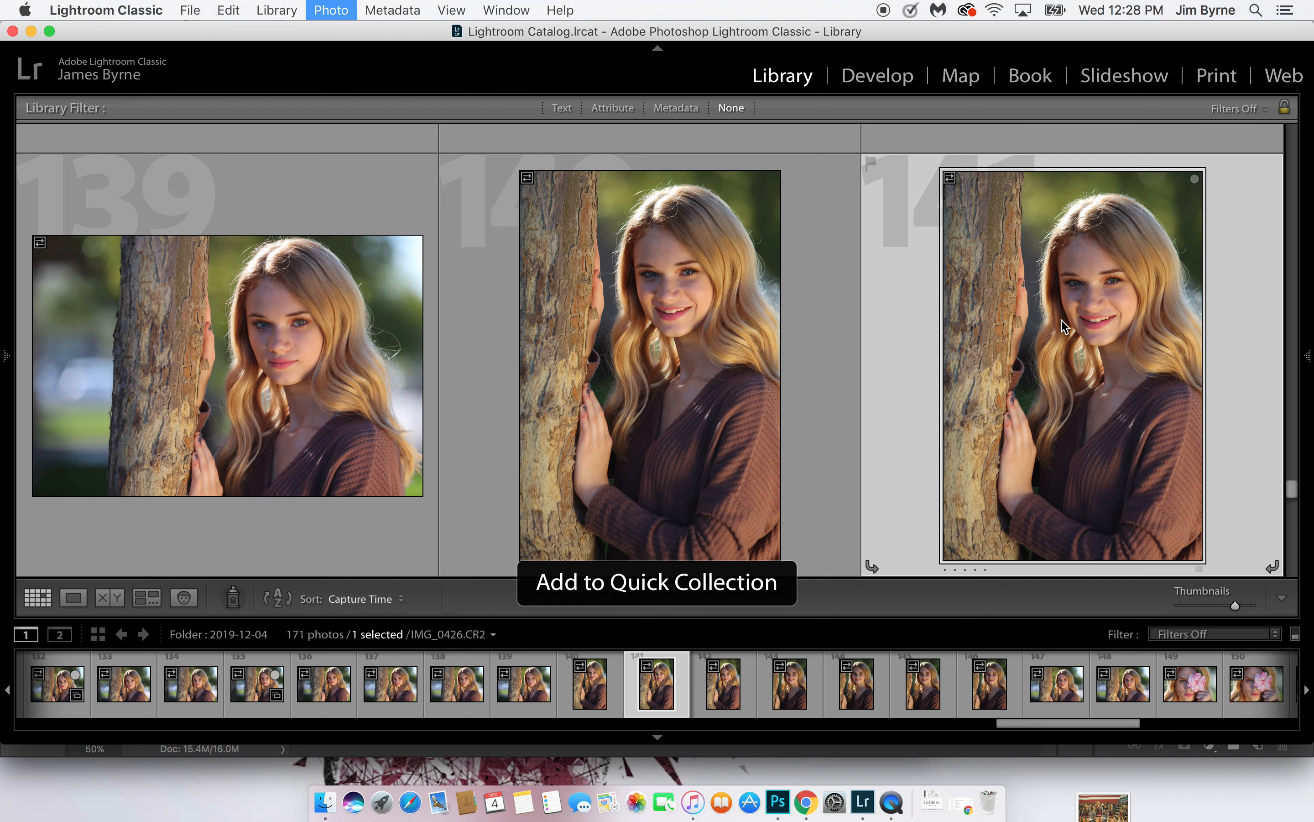
# Add pink flower close-ups 150 and 152 and flower photo 155 beside the tree trunk to the Quick Collection
pyautogui.press('Down')
pyautogui.press('Down')
pyautogui.press('Down')
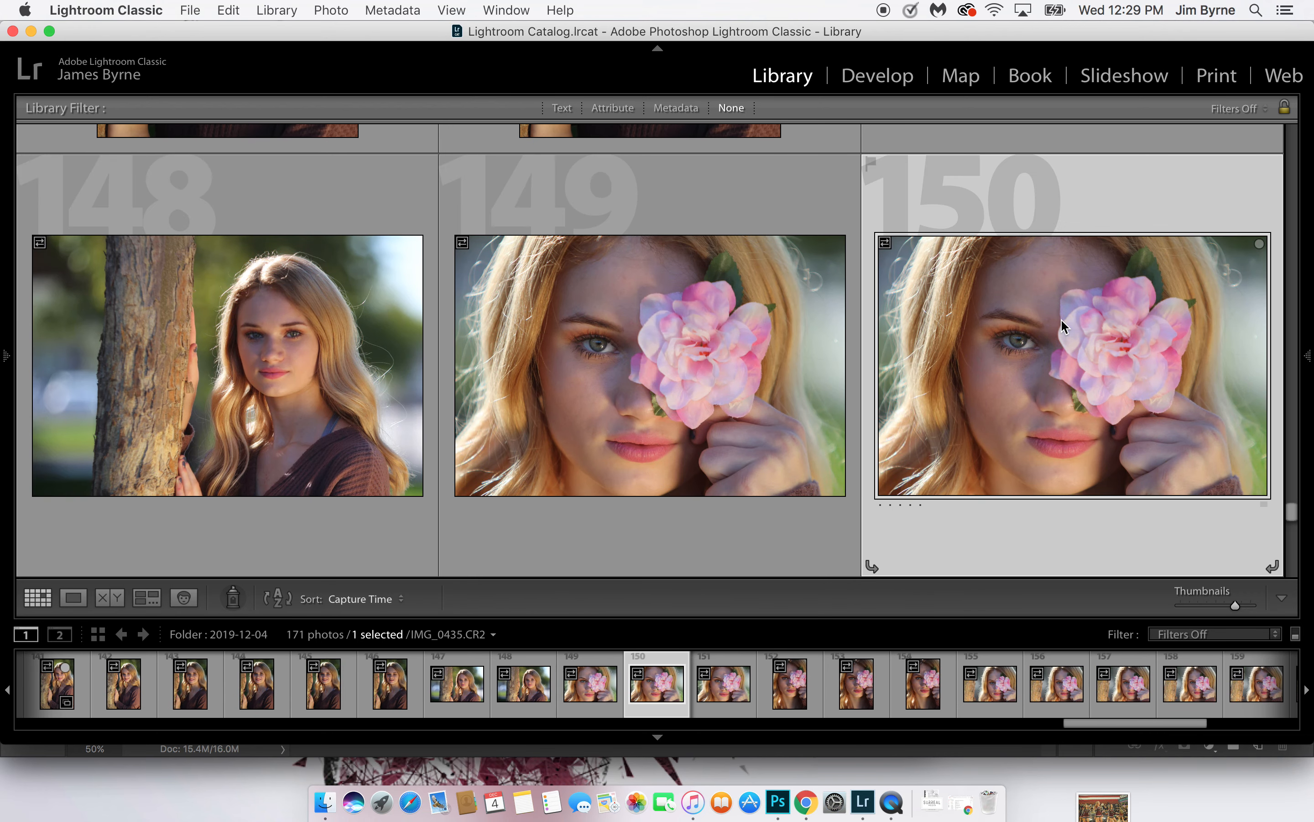
pyautogui.press('b')
pyautogui.press('Down')
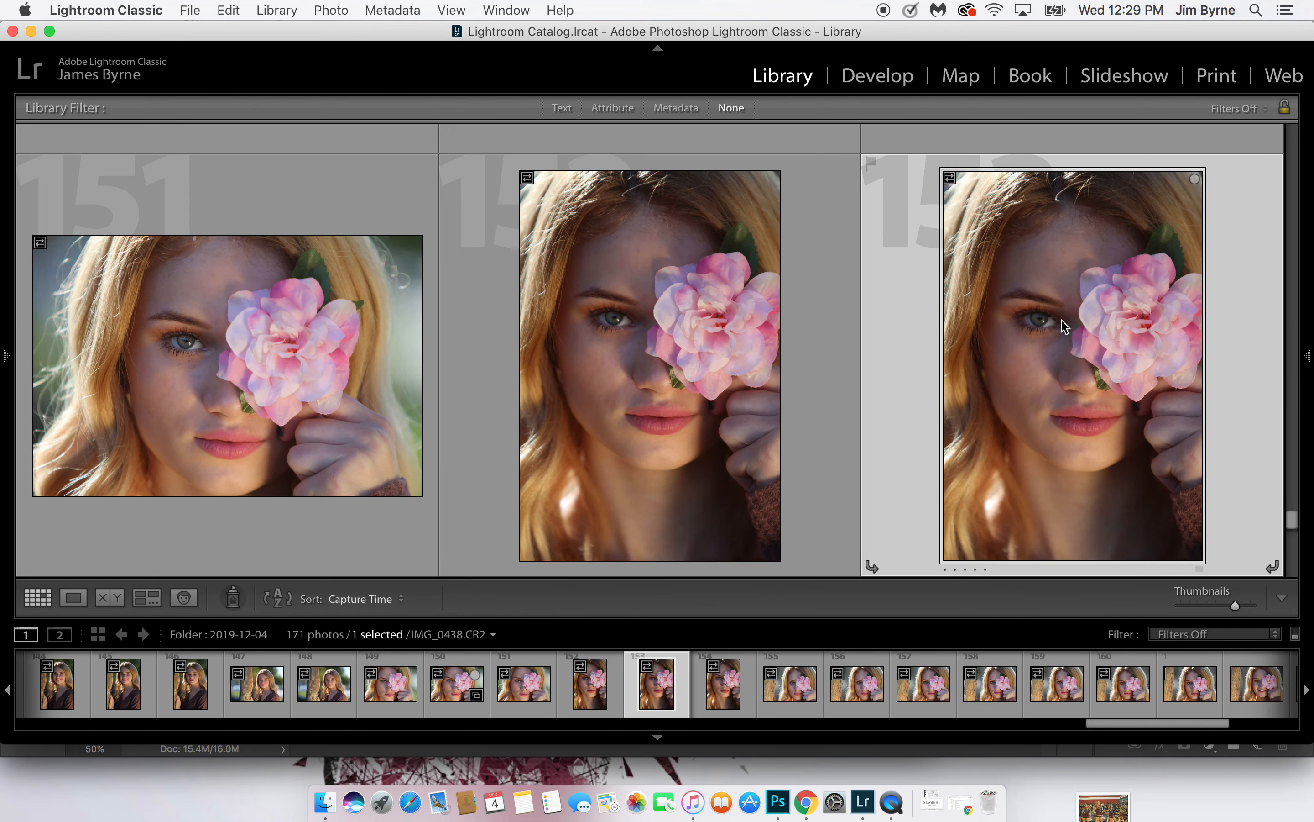
pyautogui.press('Left')
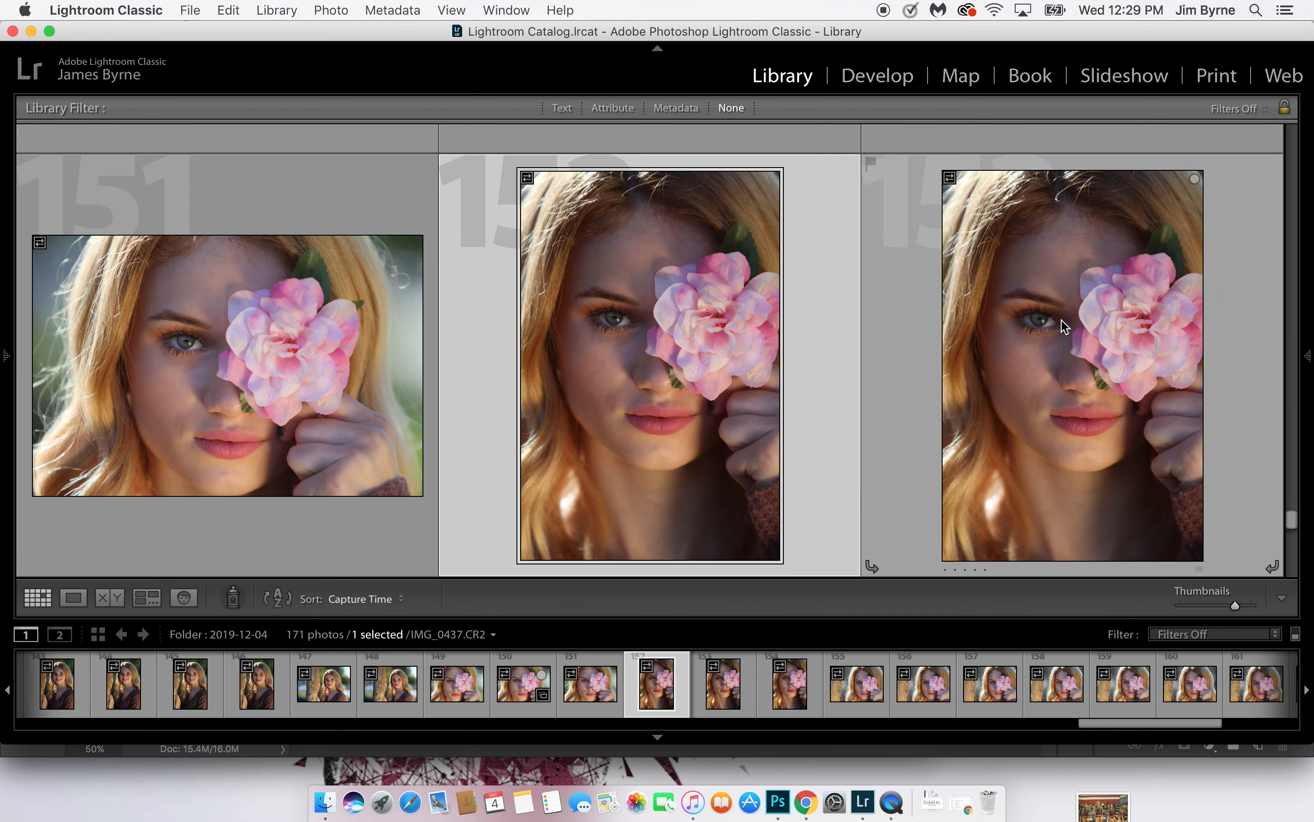
pyautogui.press('b')
pyautogui.press('Down')
pyautogui.press('b')
# Add flower photo 161 and smiling close-ups 165 and 168 to the Quick Collection, and check the remaining photos through 171
pyautogui.press('Down')
pyautogui.press('Down')
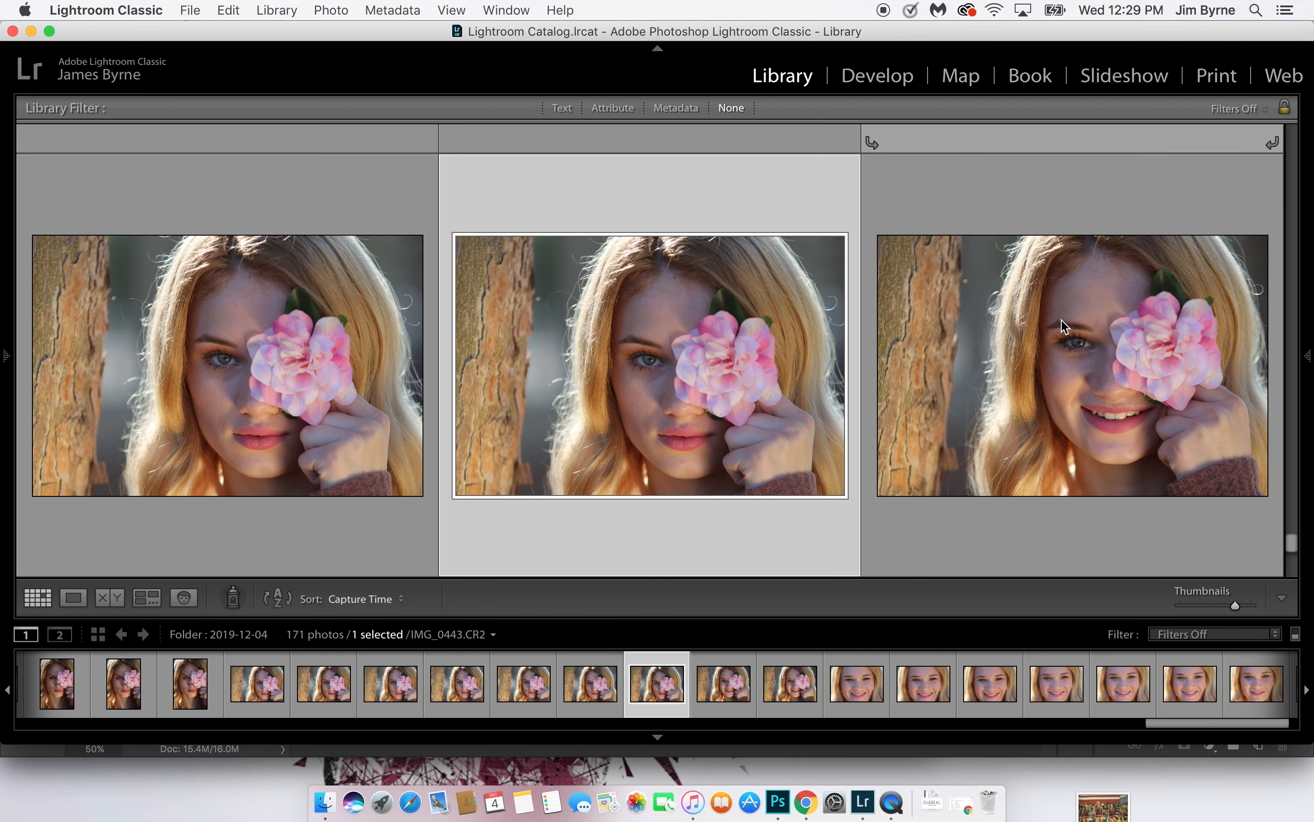
pyautogui.press('b')
pyautogui.press('Down')
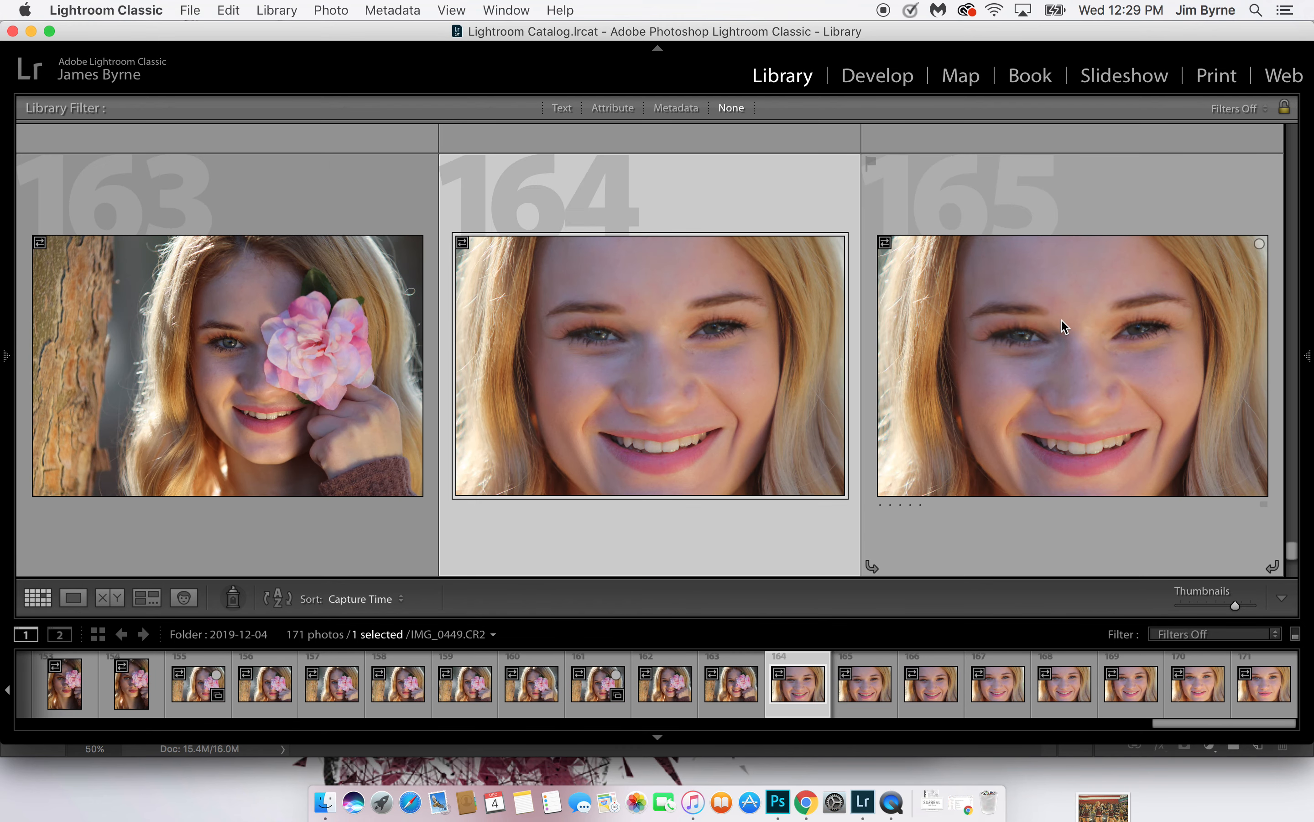
pyautogui.press('Right')
pyautogui.press('b')
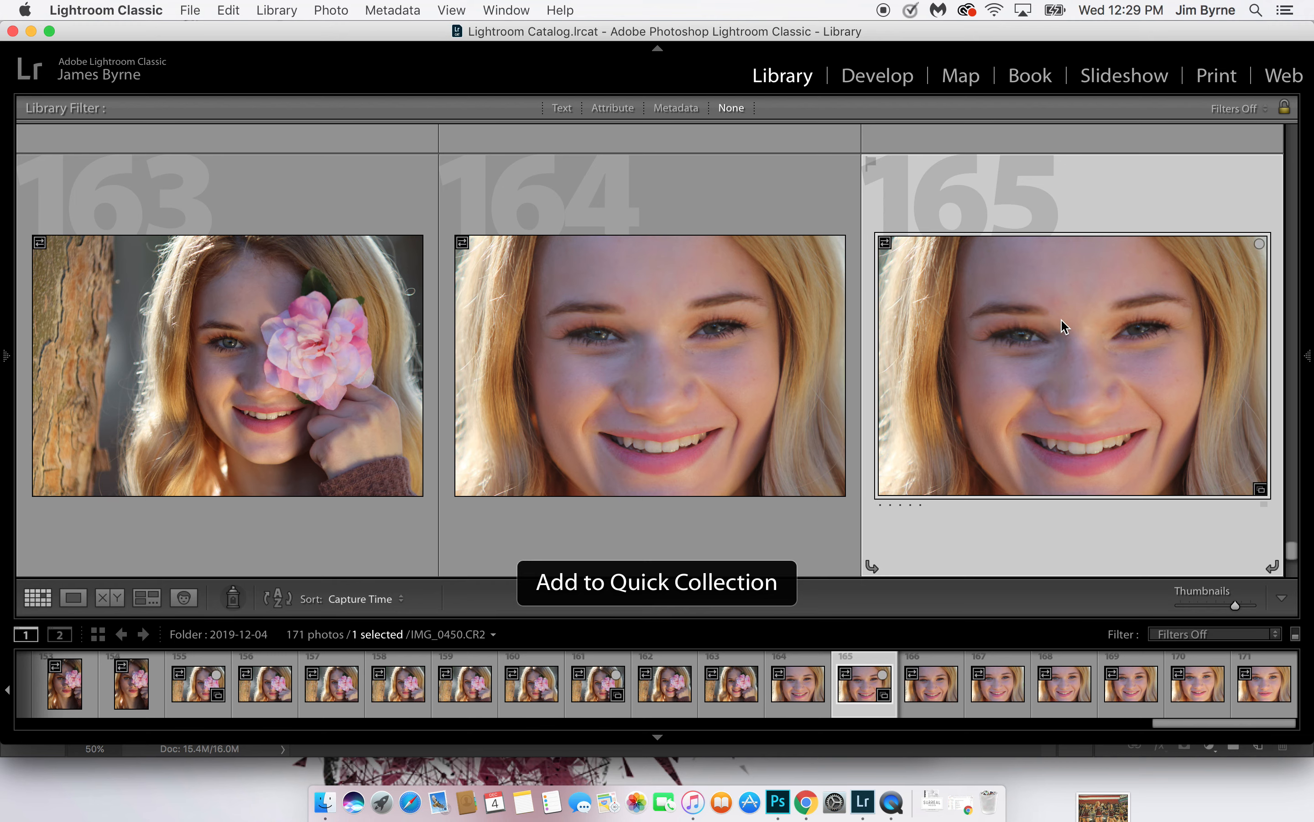
pyautogui.press('Down')
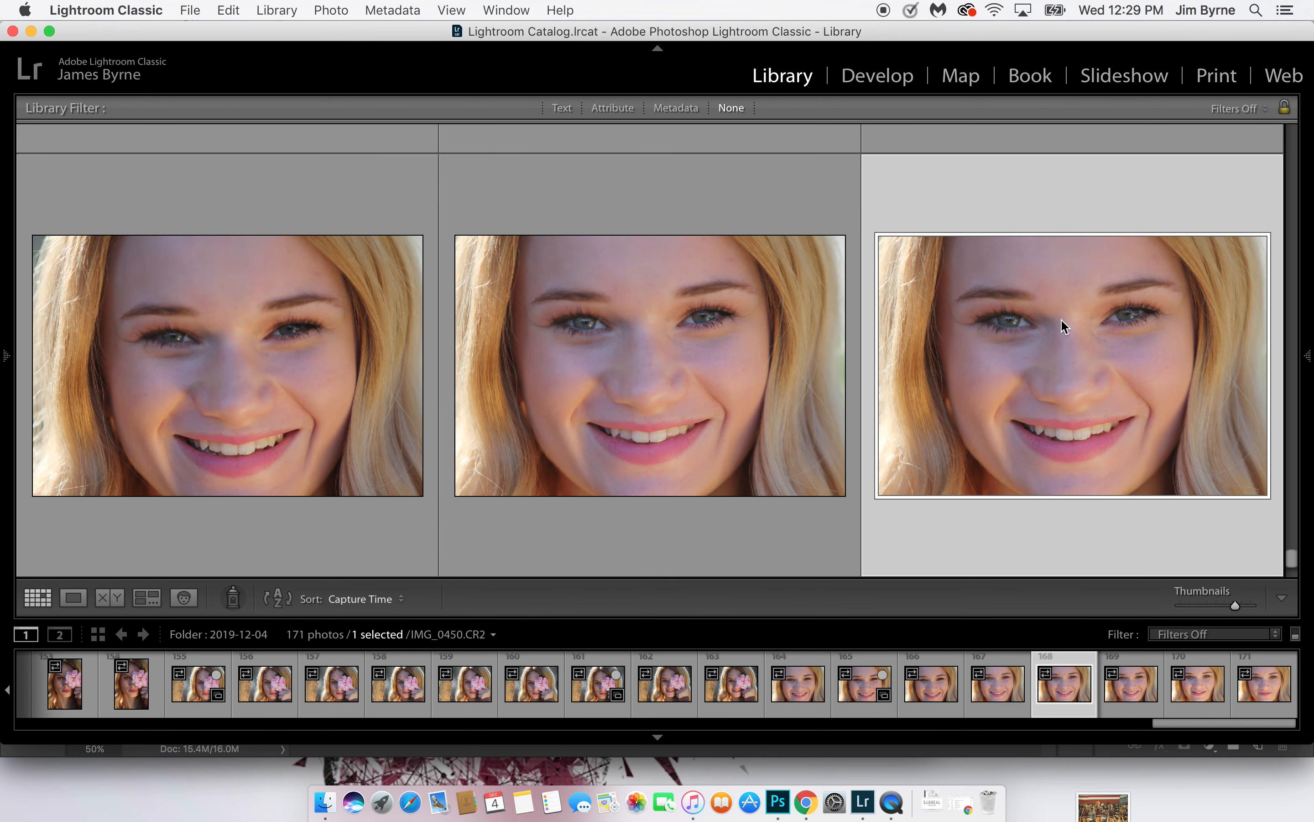
pyautogui.press('b')
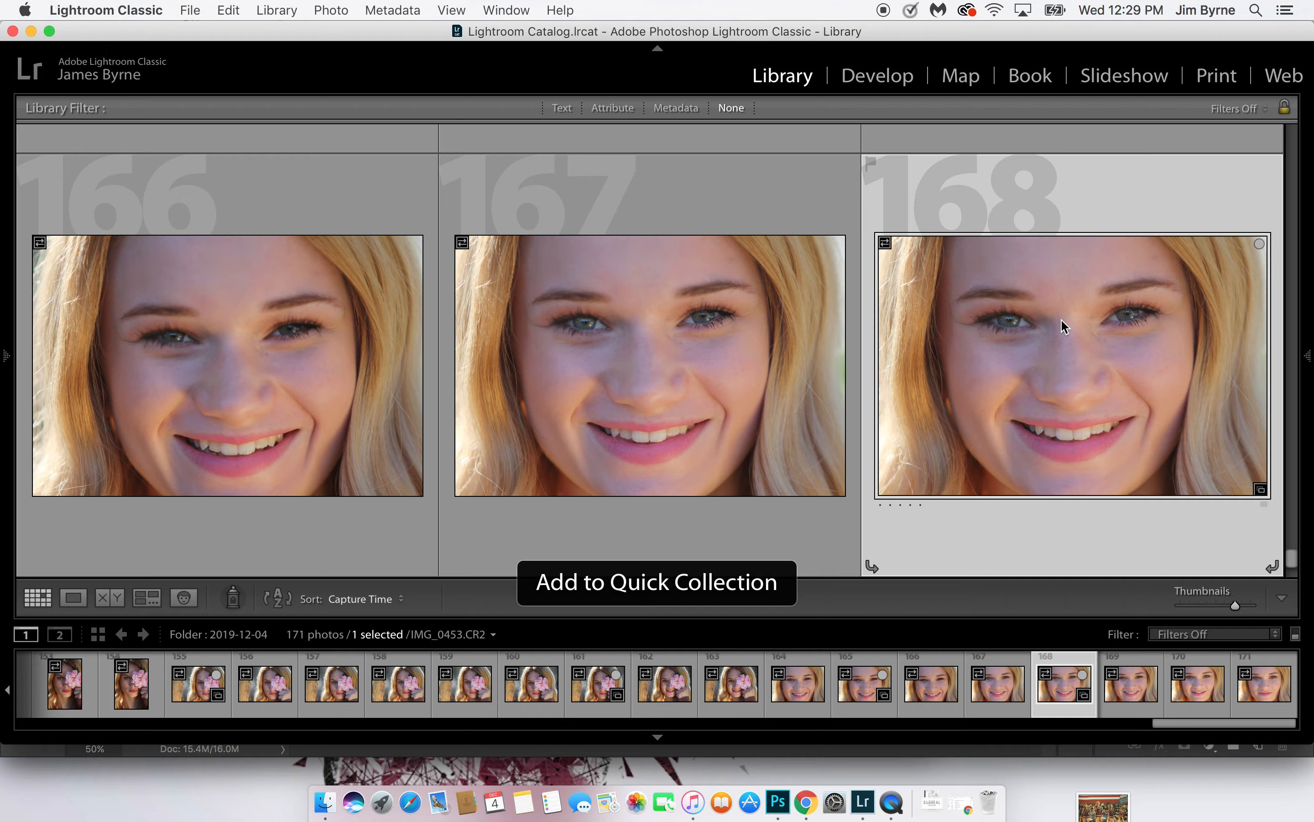
pyautogui.press('Down')
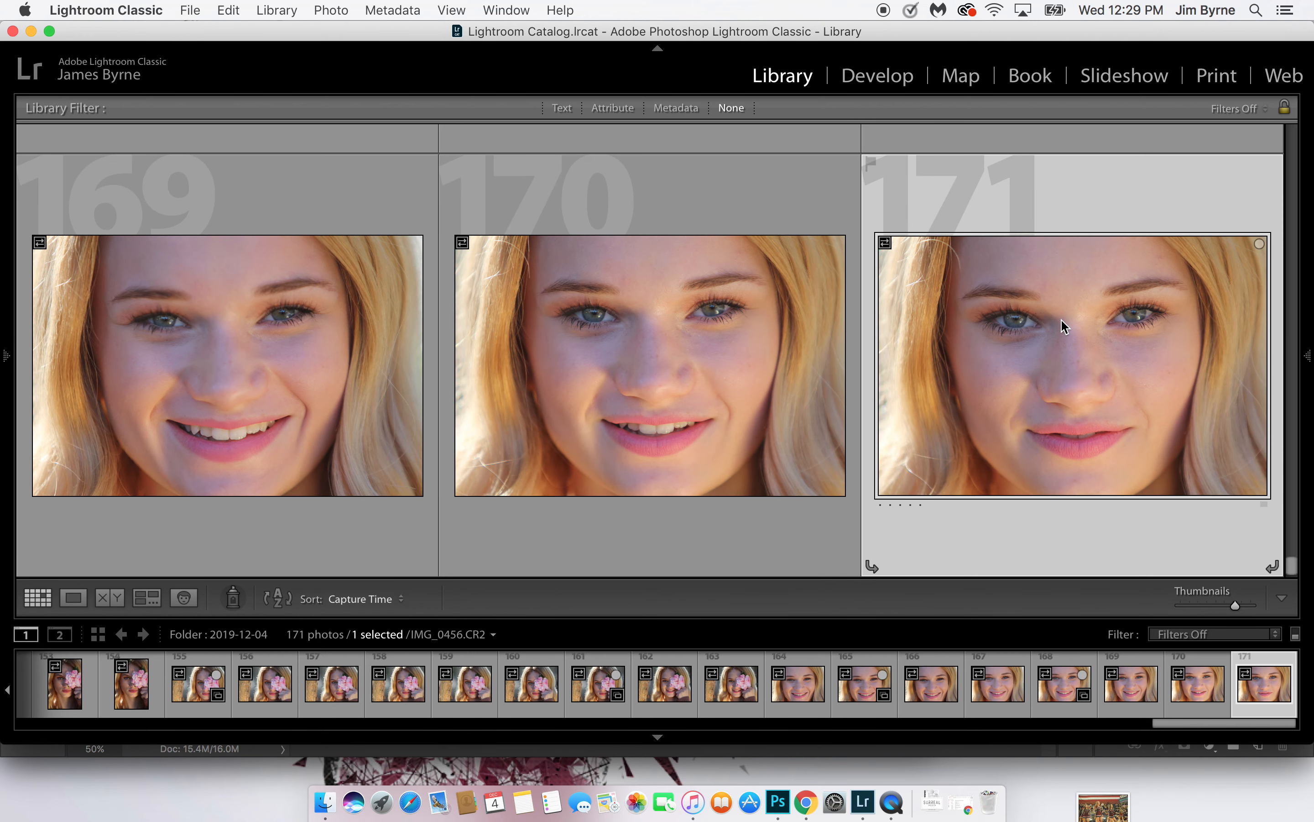
pyautogui.press('Left')
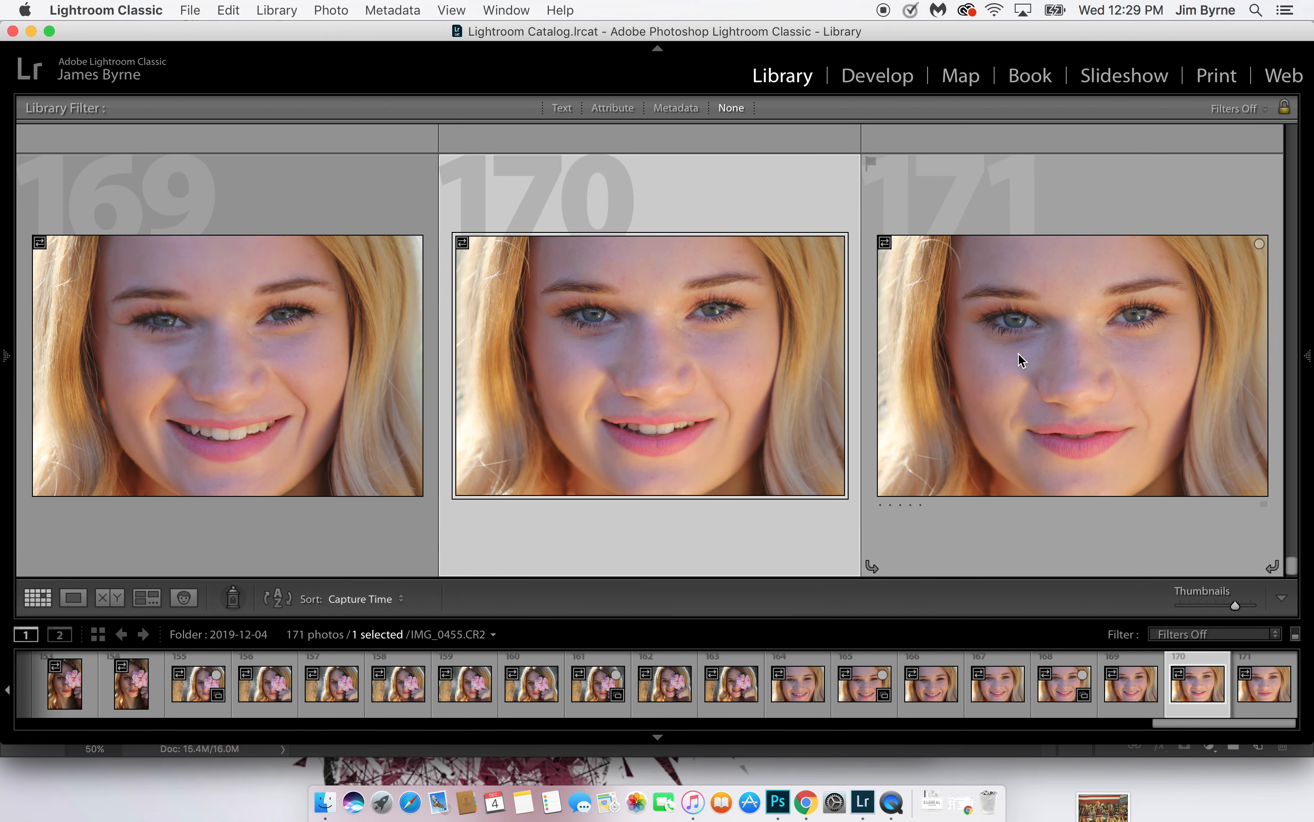
# Show both side panels and open the Quick Collection from the catalog
pyautogui.click(6, 360)
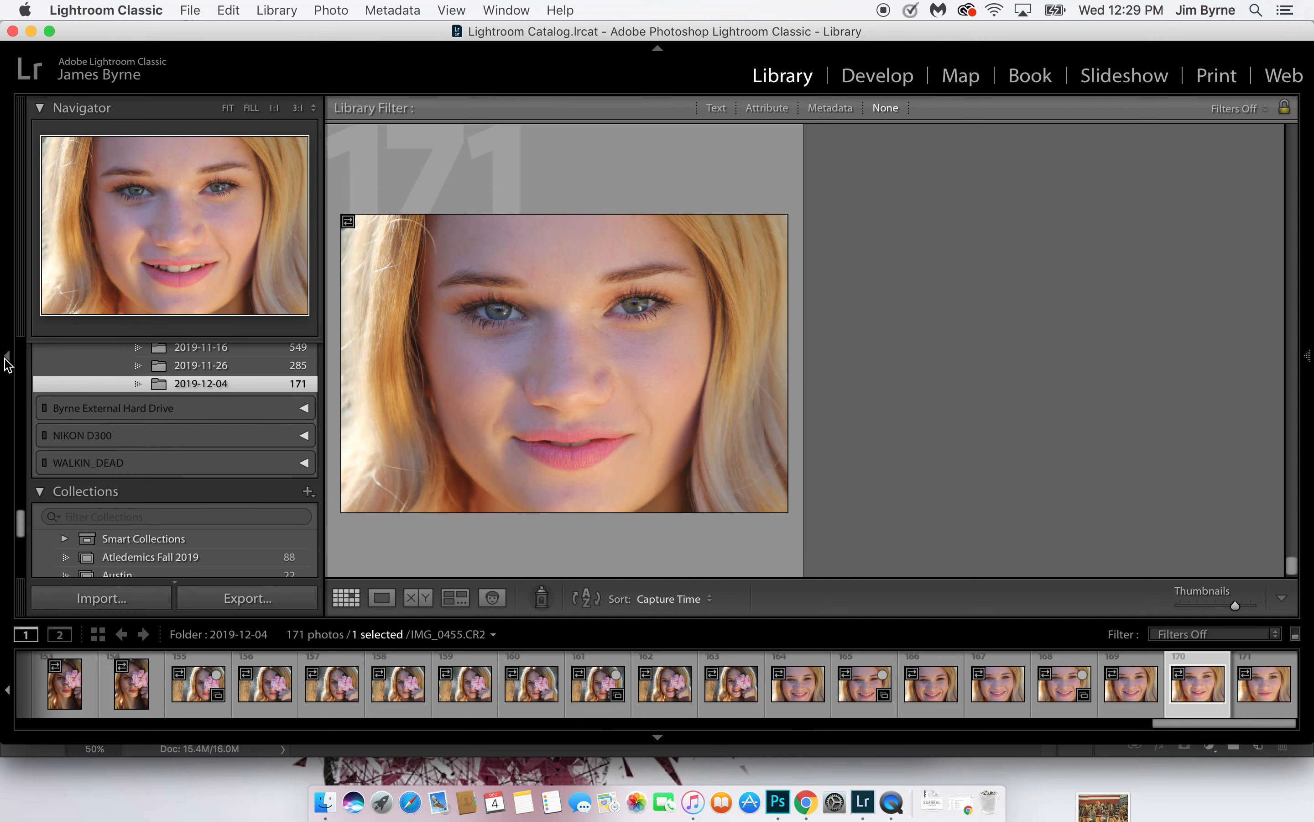
pyautogui.click(1309, 359)
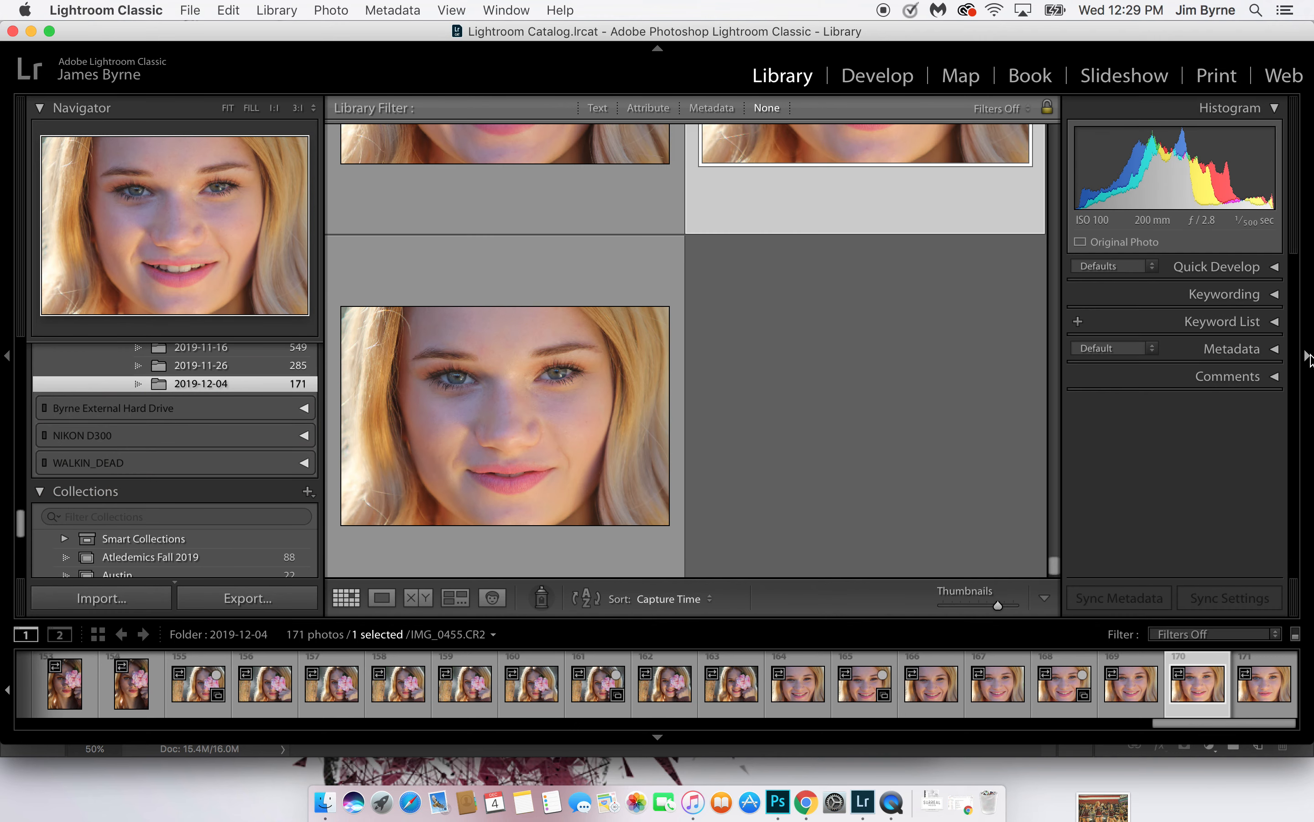
pyautogui.scroll(15, 196, 391)
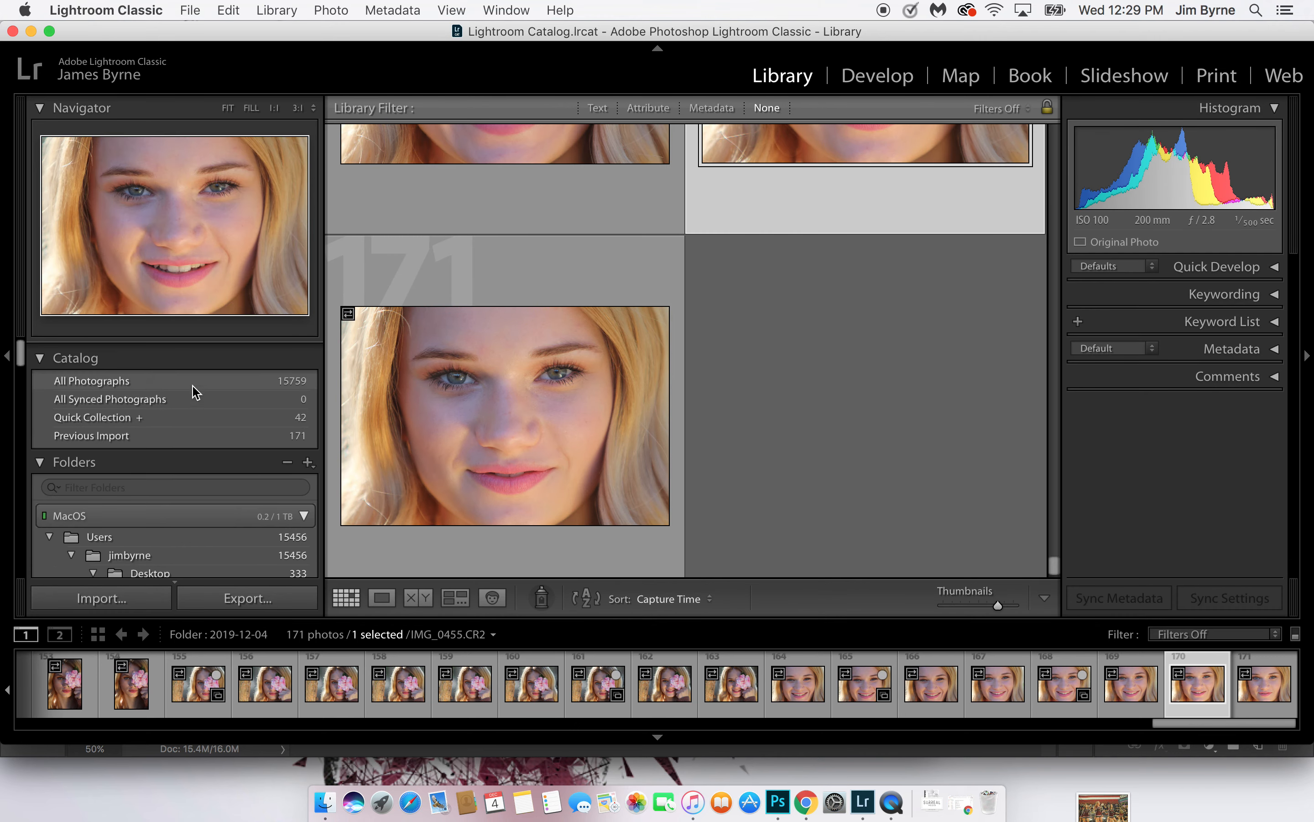
pyautogui.click(222, 408)
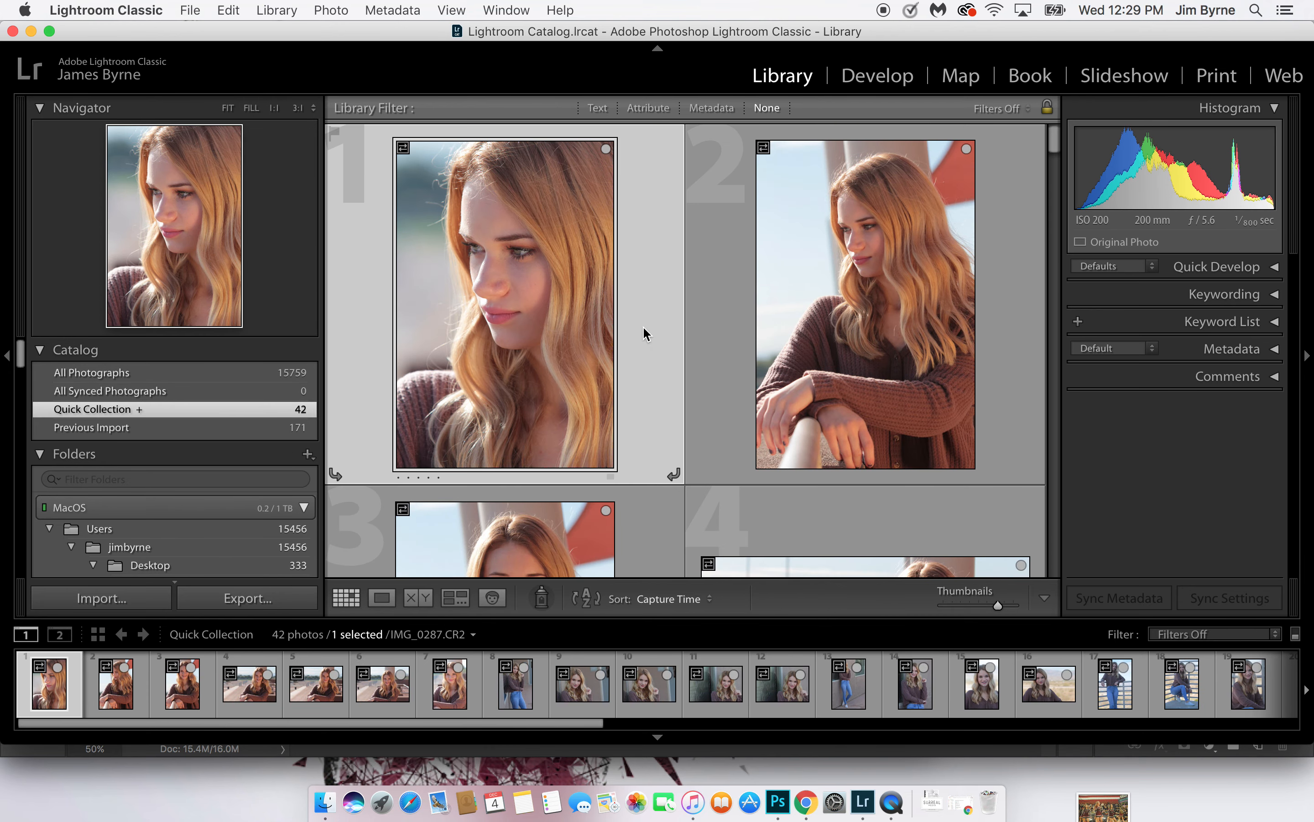
# Review the Quick Collection through to its end and remove photo 41, the first of the two smiling close-ups
pyautogui.scroll(-5, 643, 333)
pyautogui.scroll(5, 644, 333)
pyautogui.scroll(-2, 644, 332)
pyautogui.scroll(-20, 644, 333)
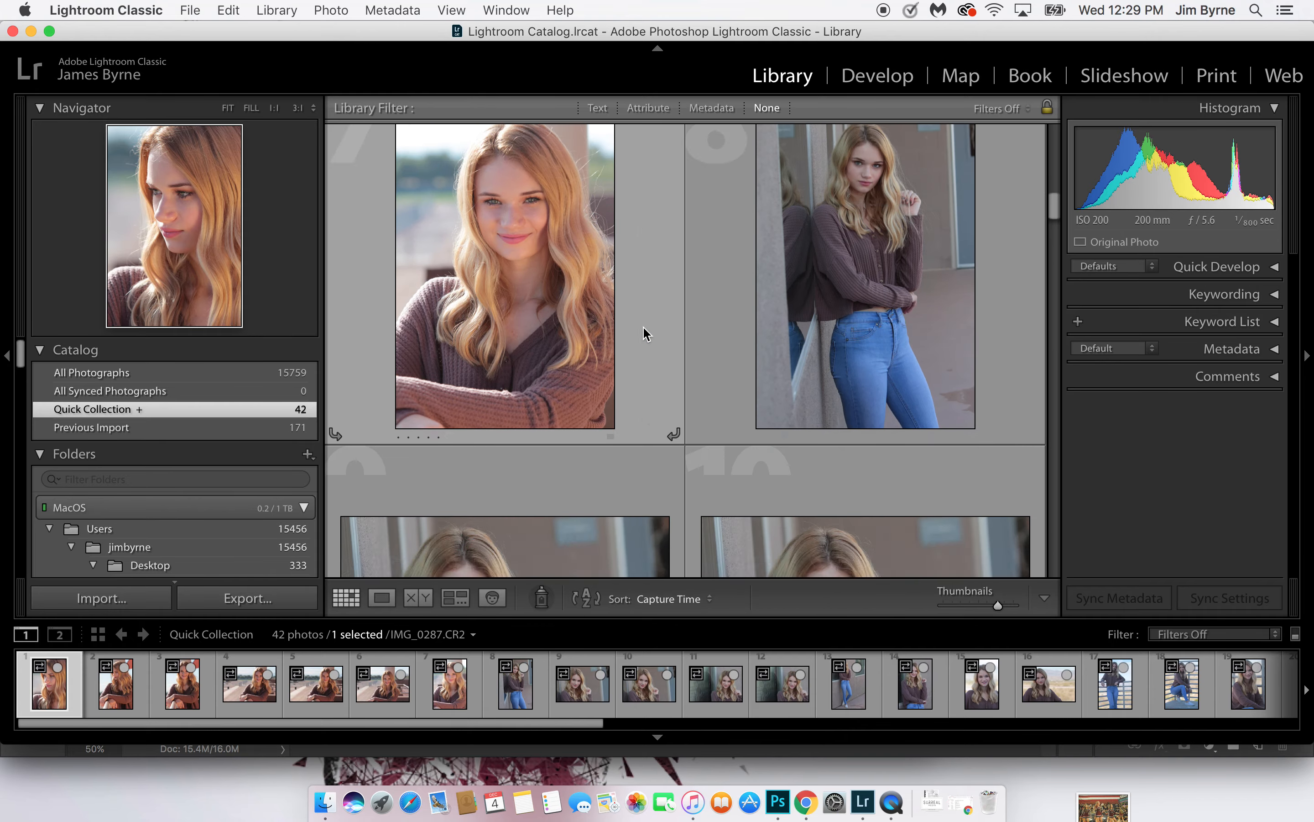
pyautogui.scroll(-10, 644, 333)
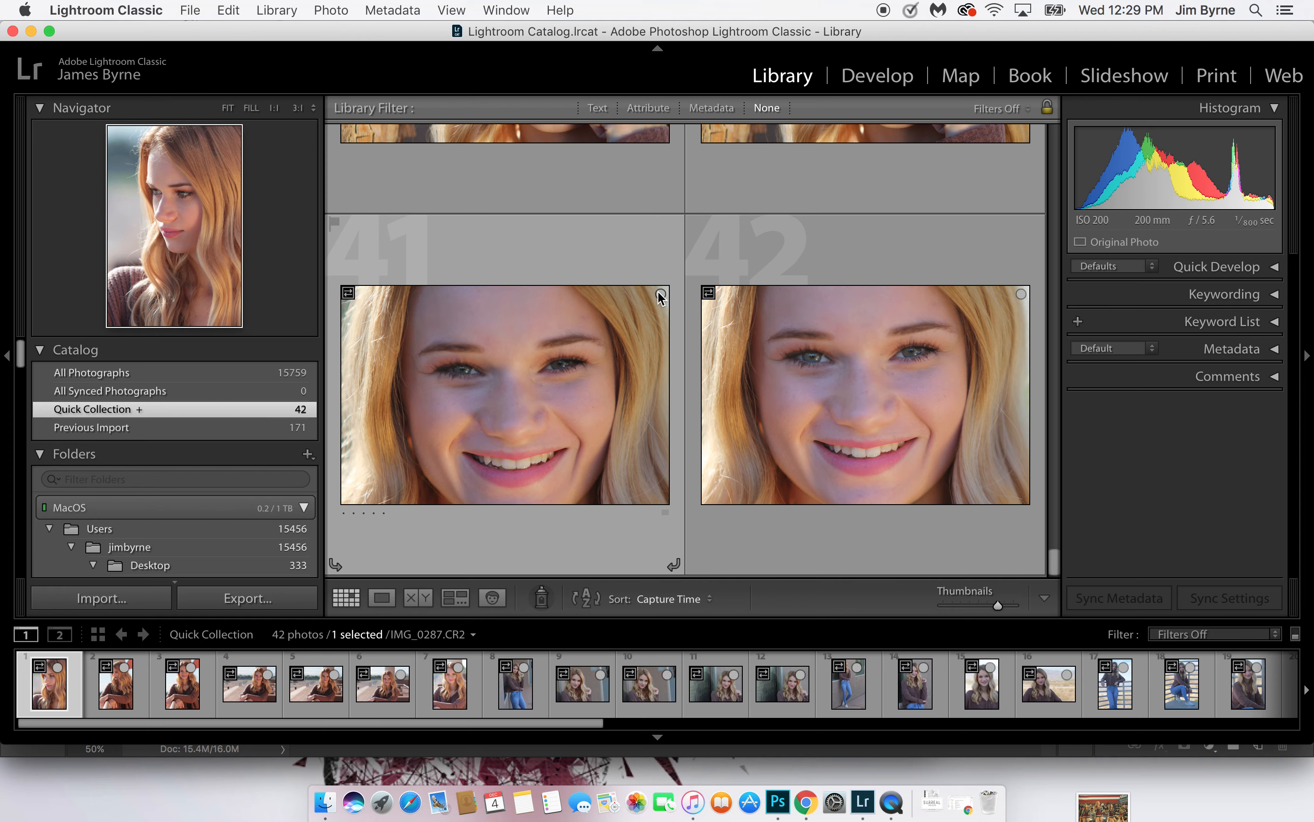
pyautogui.click(599, 310)
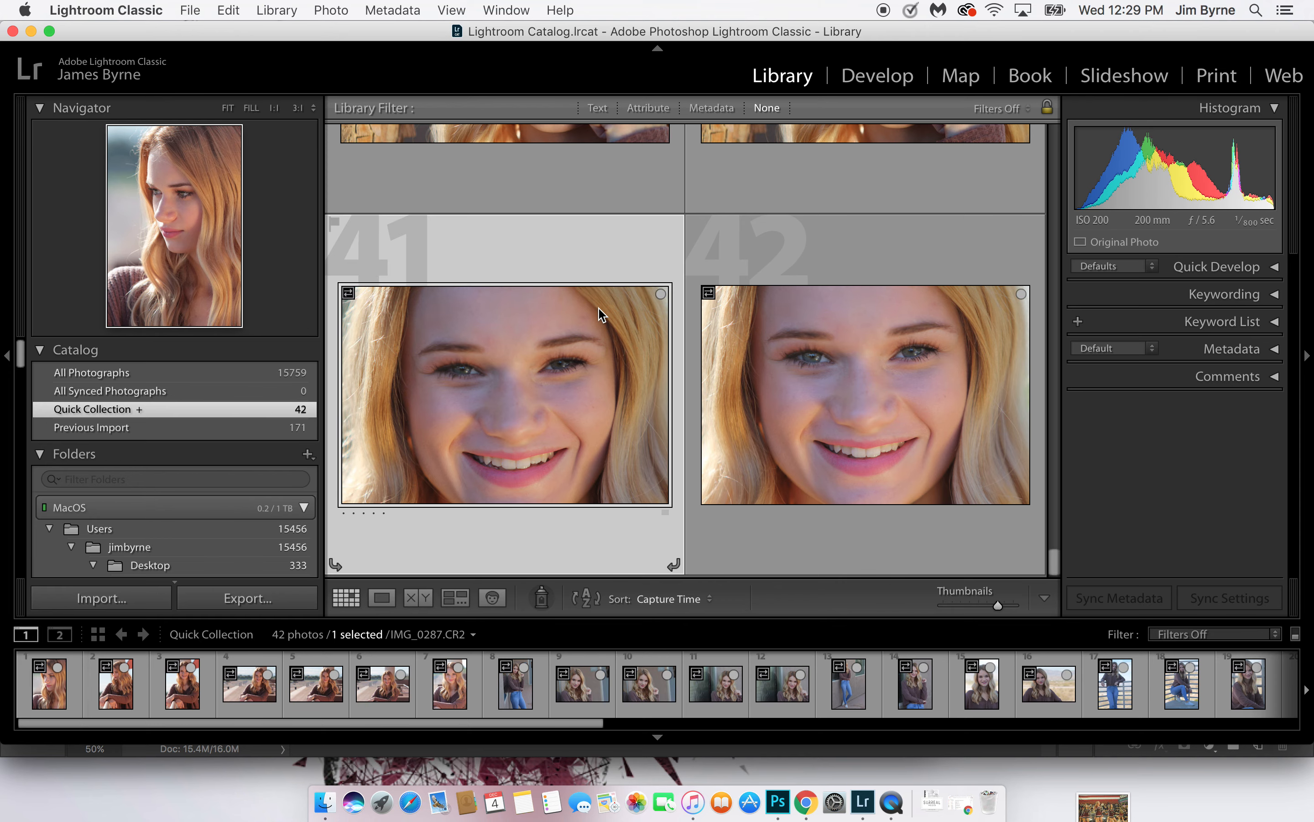
pyautogui.press('b')
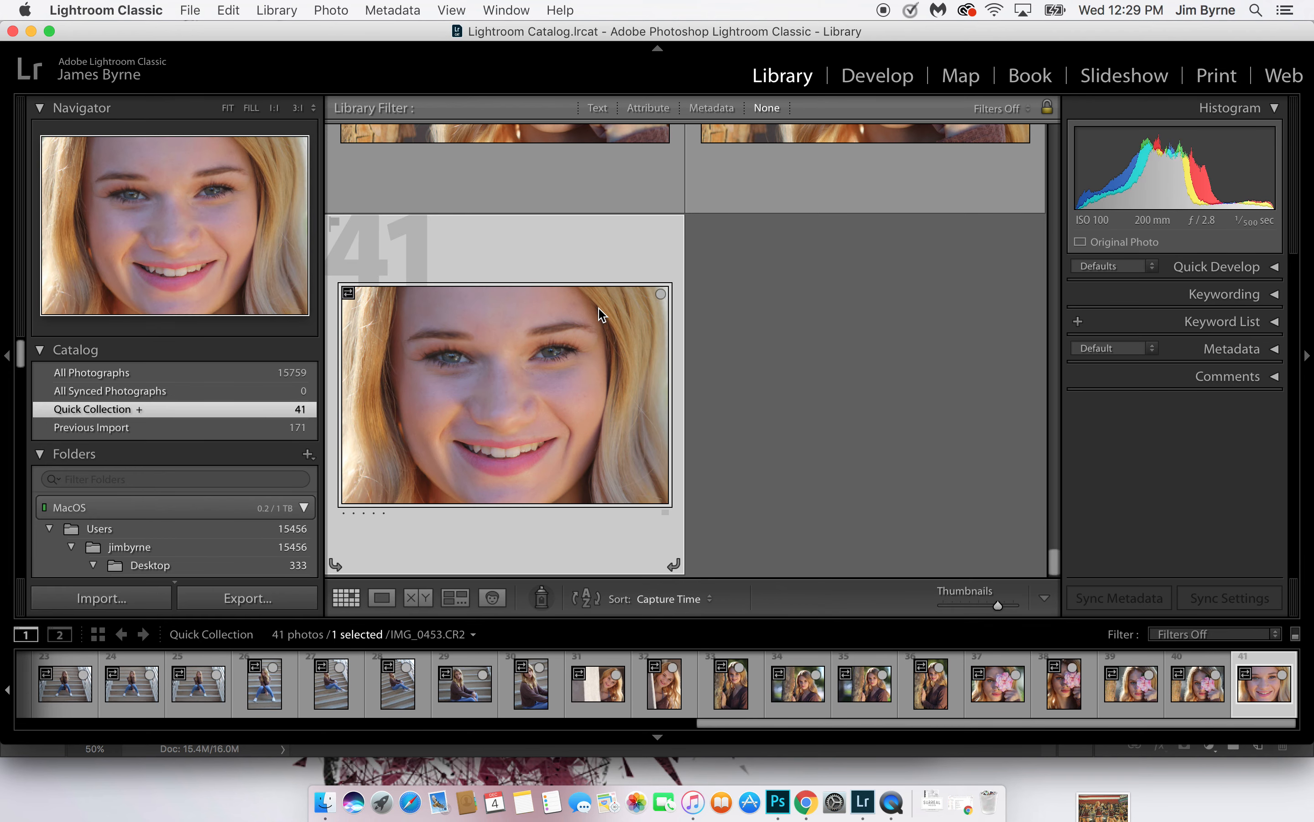
# Select flower photo 39 in the Quick Collection and hide both side panels to enlarge the grid
pyautogui.press('Up')
pyautogui.press('Right')
pyautogui.press('Left')
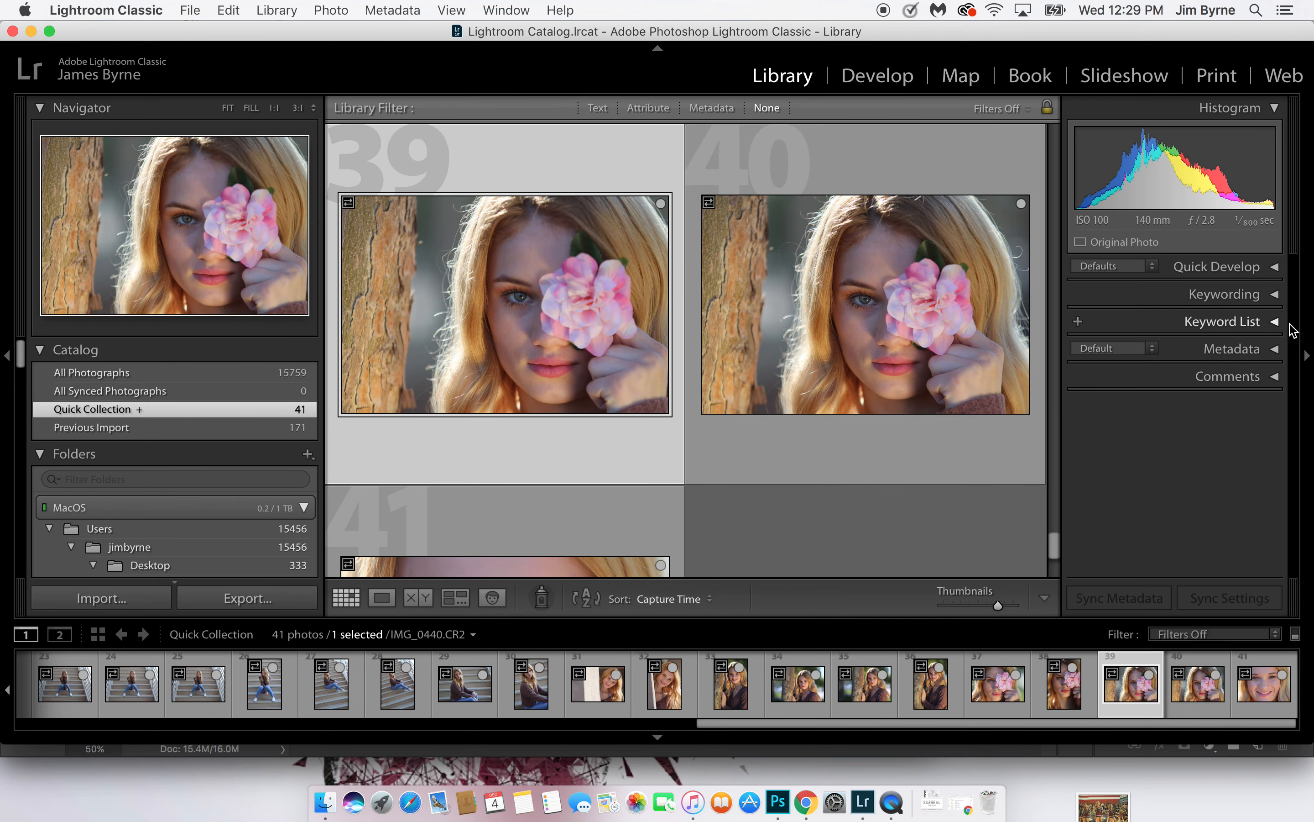
pyautogui.click(1308, 354)
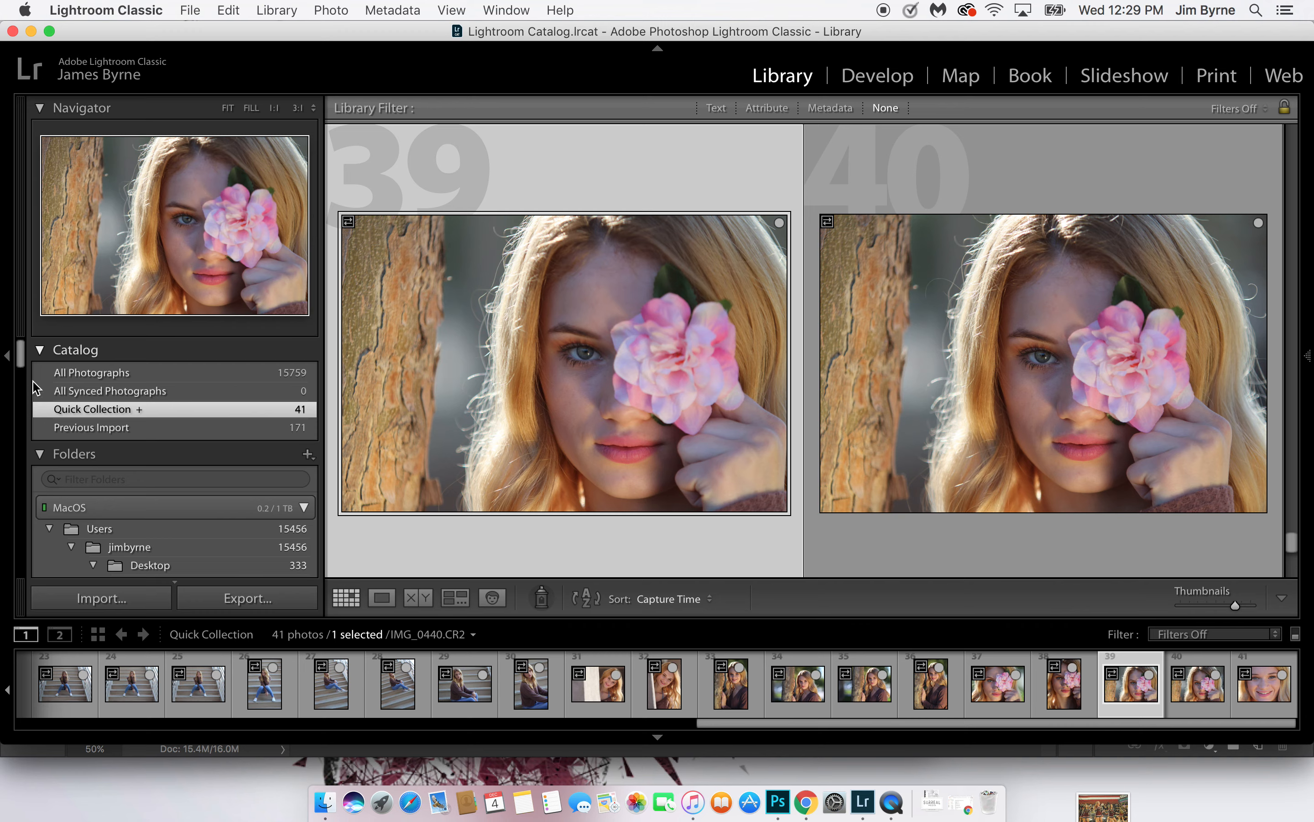
pyautogui.click(5, 360)
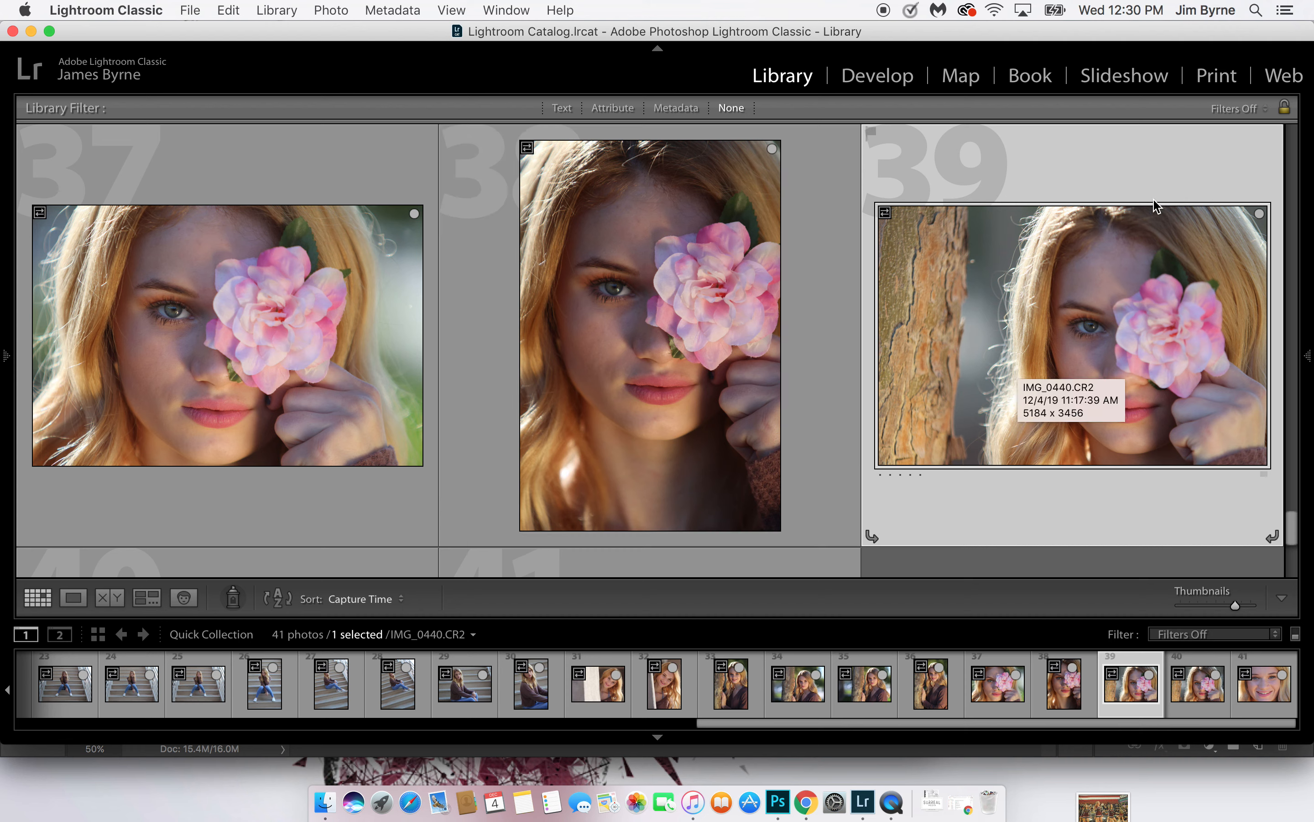
# Remove both flower portraits beside the tree trunk and the vertical flower close-up 38 from the Quick Collection
pyautogui.click(1259, 213)
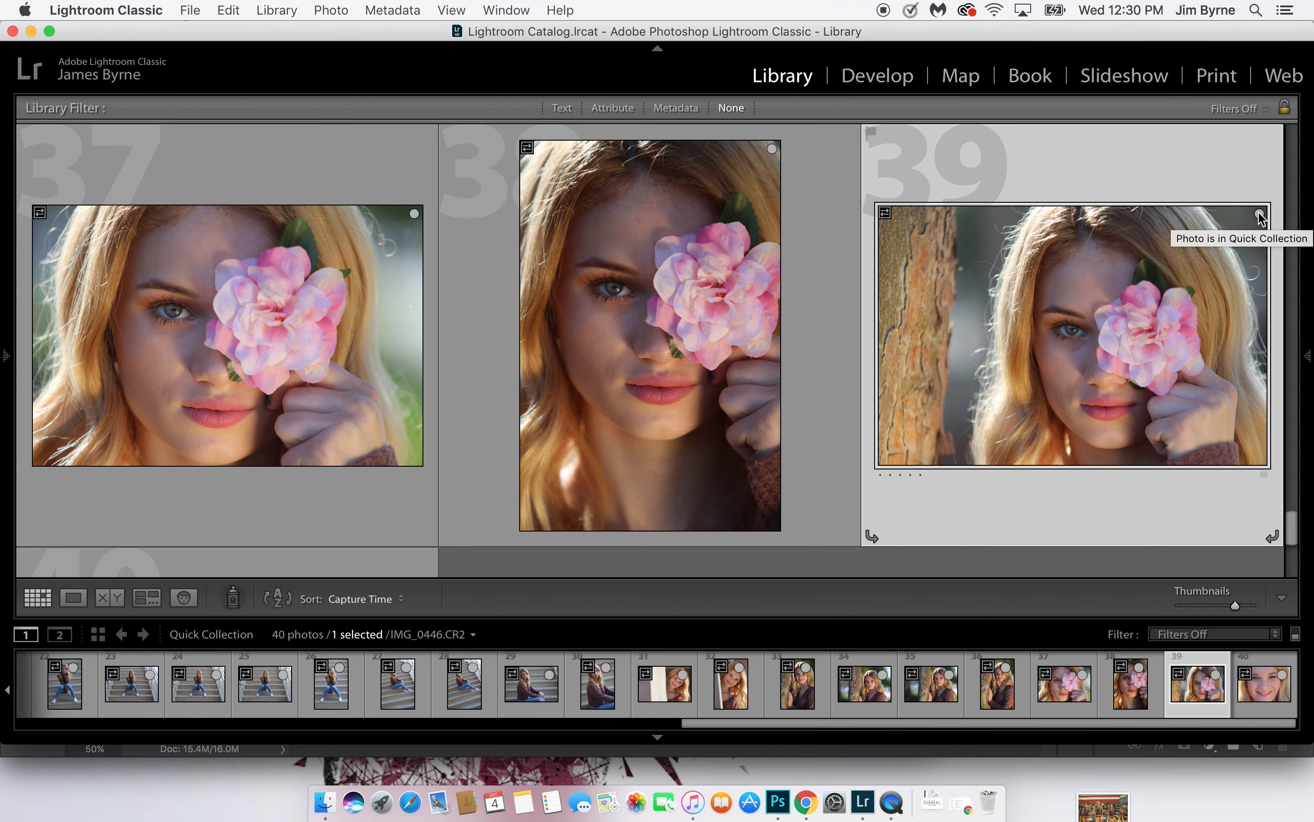
pyautogui.click(1259, 214)
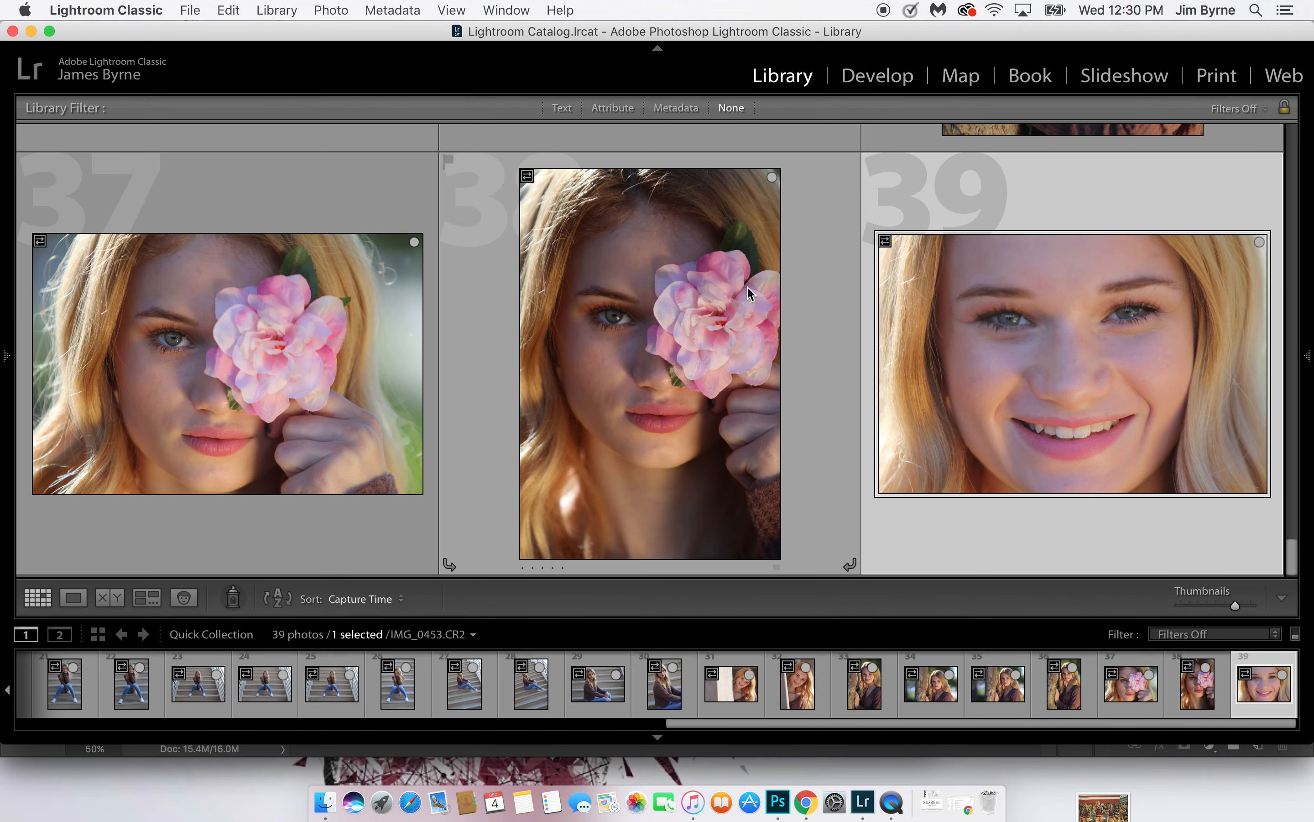
pyautogui.click(748, 286)
pyautogui.press('b')
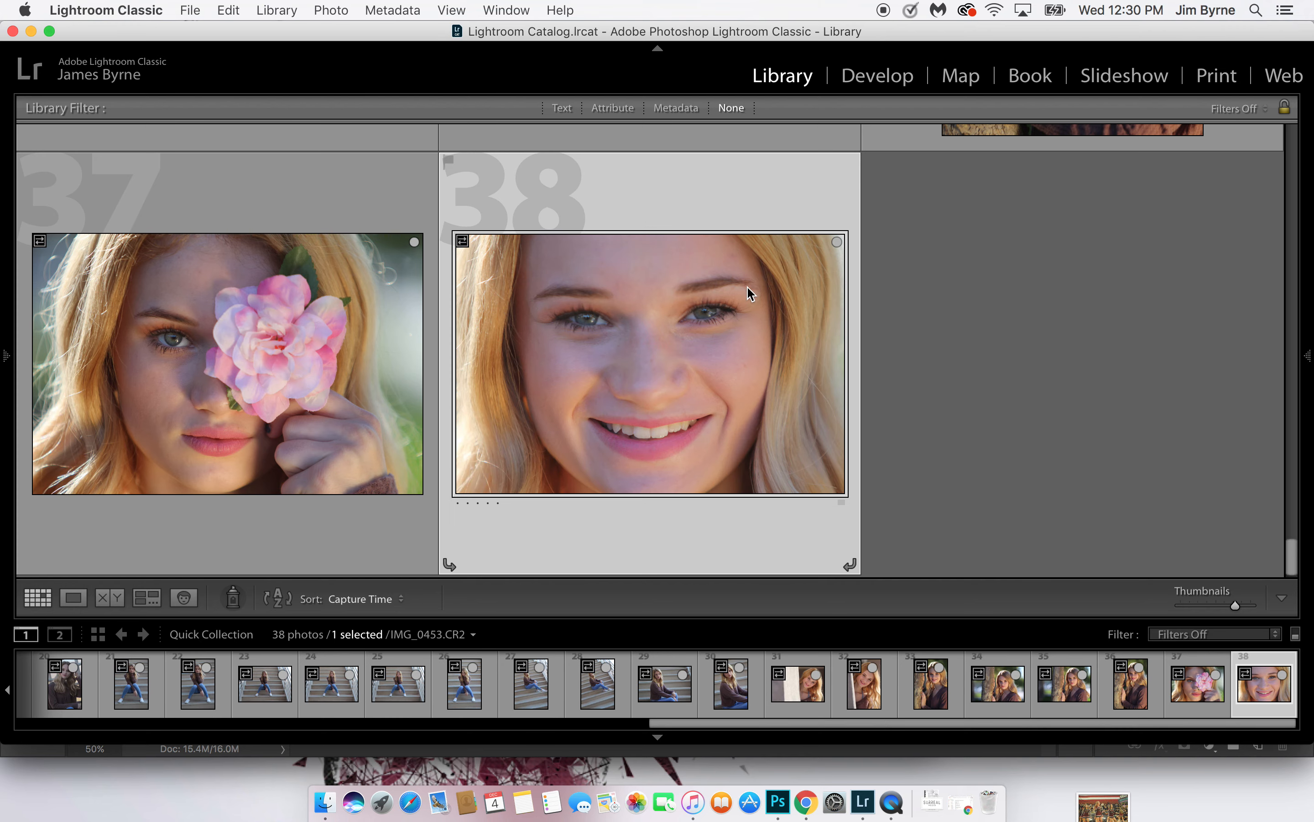
# Remove photo 34, the first of the two similar horizontal tree portraits, from the Quick Collection
pyautogui.scroll(5, 621, 324)
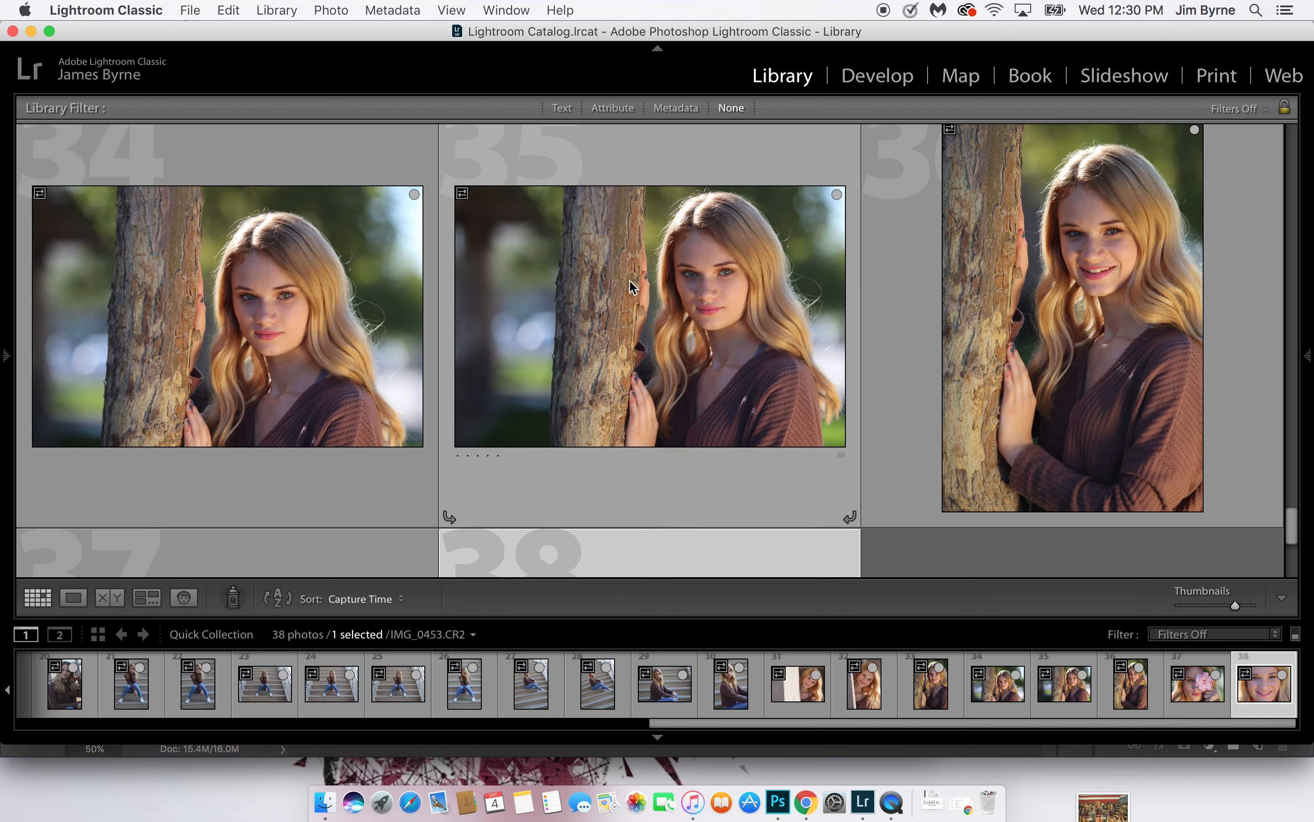
pyautogui.click(311, 244)
pyautogui.press('Delete')
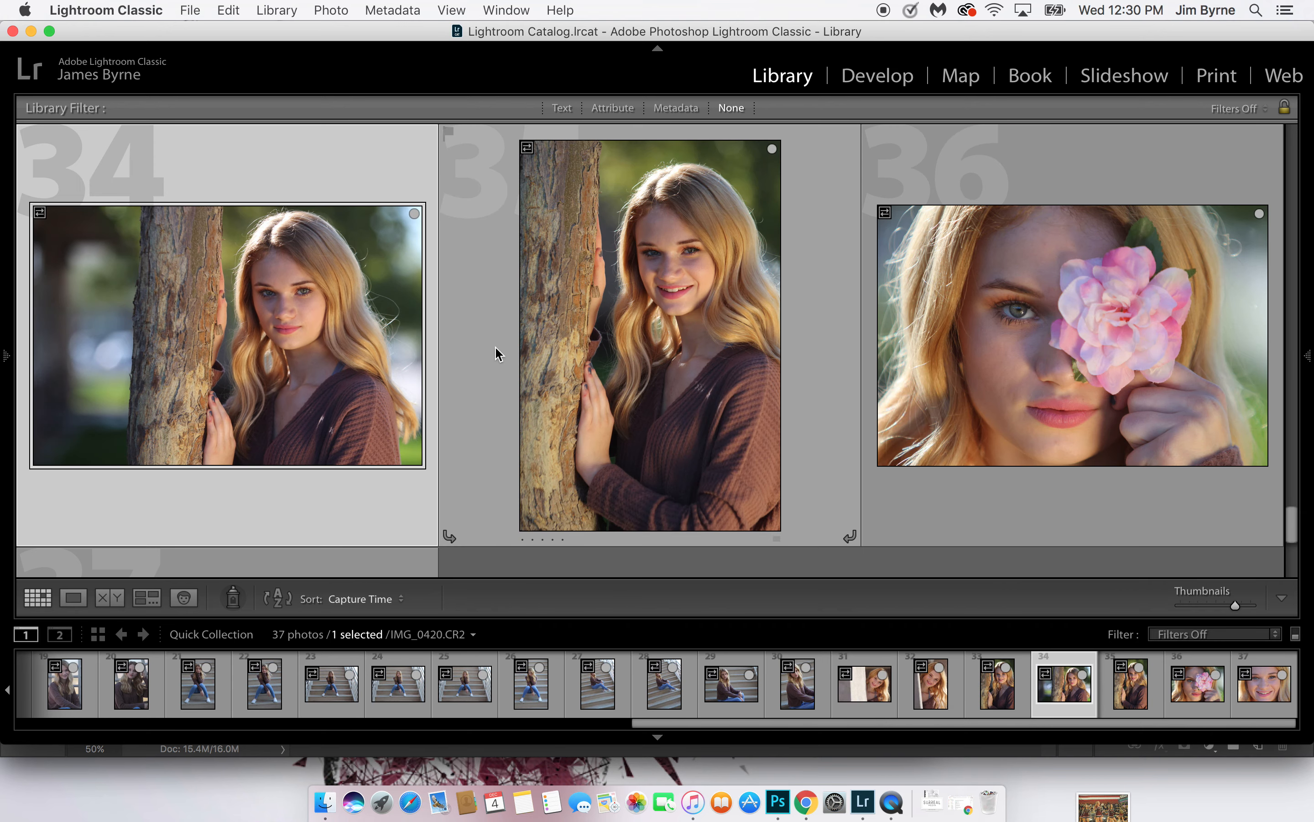
pyautogui.scroll(5, 469, 338)
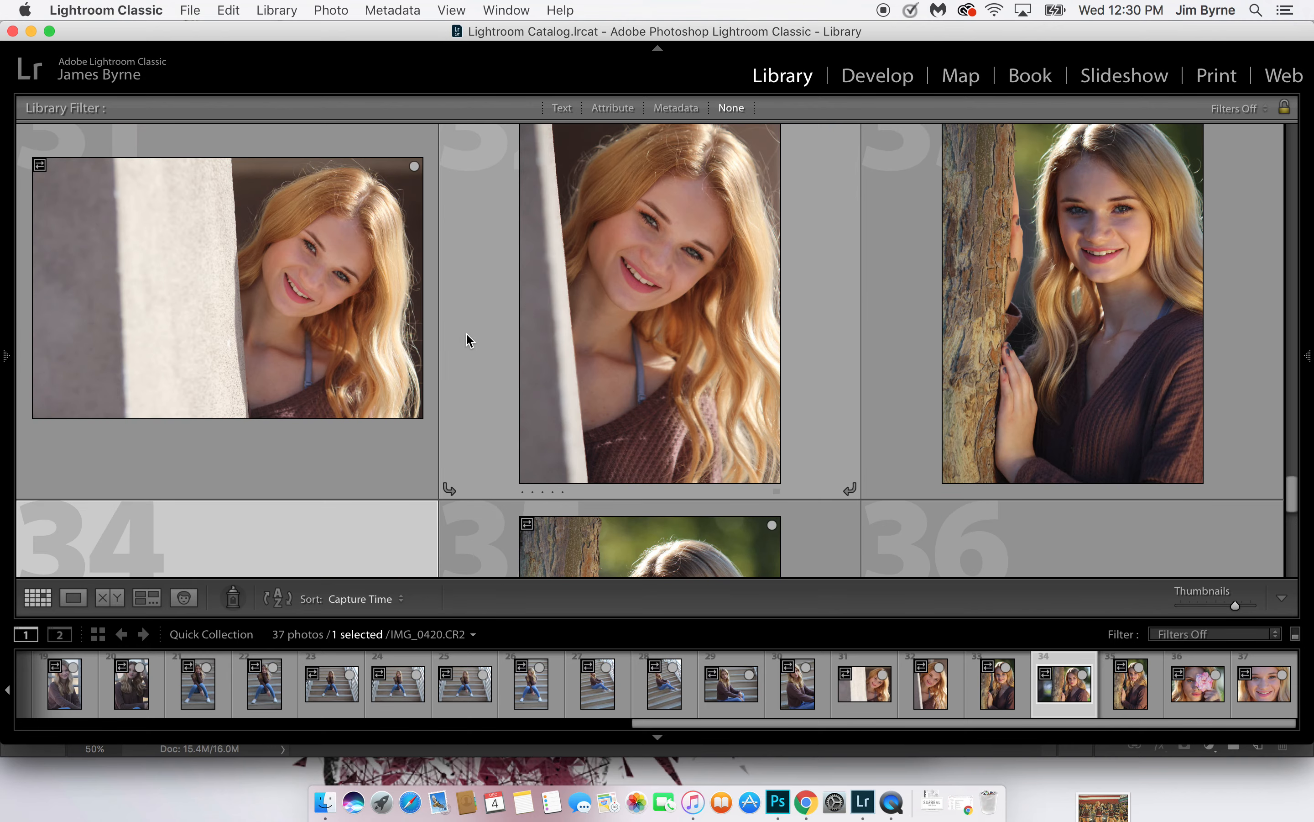
# Remove photo 31, the horizontal portrait beside the concrete pillar, from the Quick Collection
pyautogui.scroll(2, 592, 313)
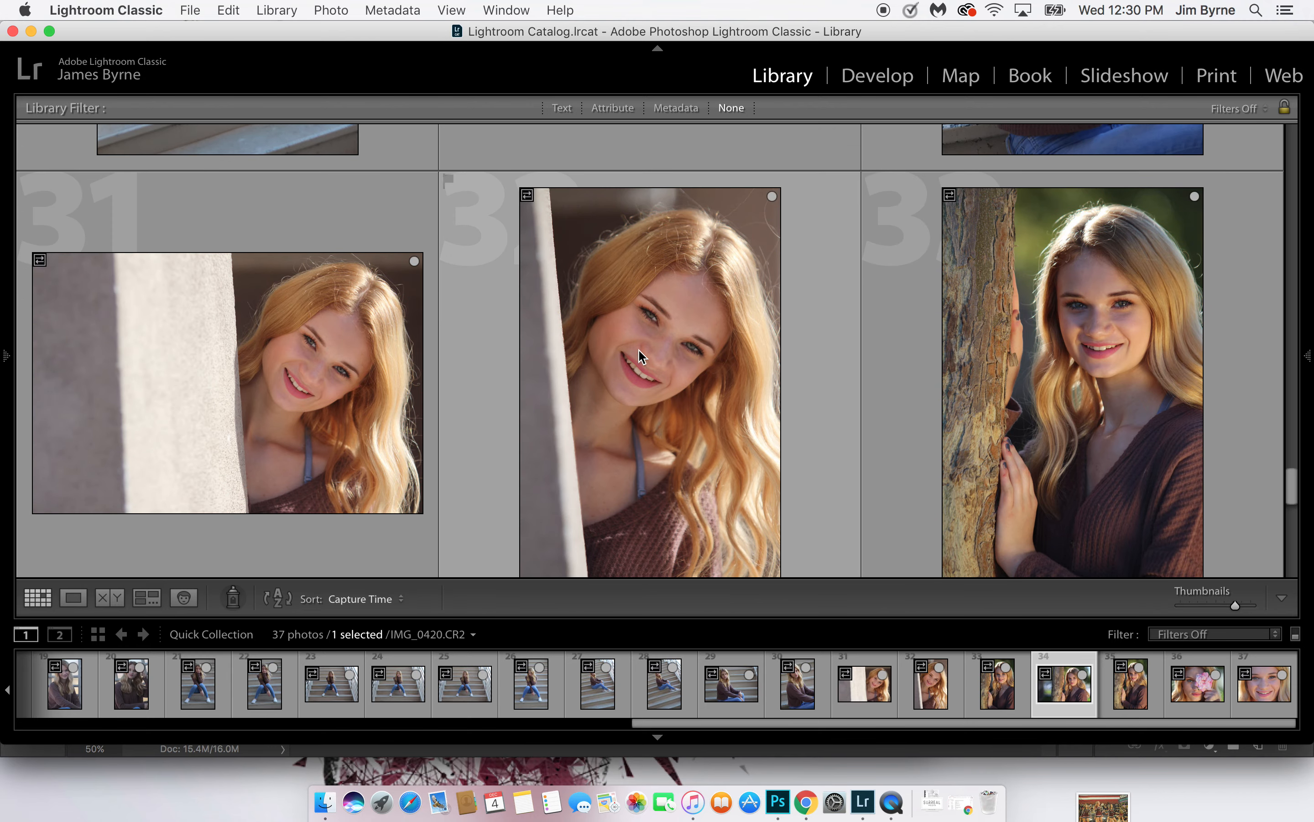
pyautogui.click(399, 332)
pyautogui.press('b')
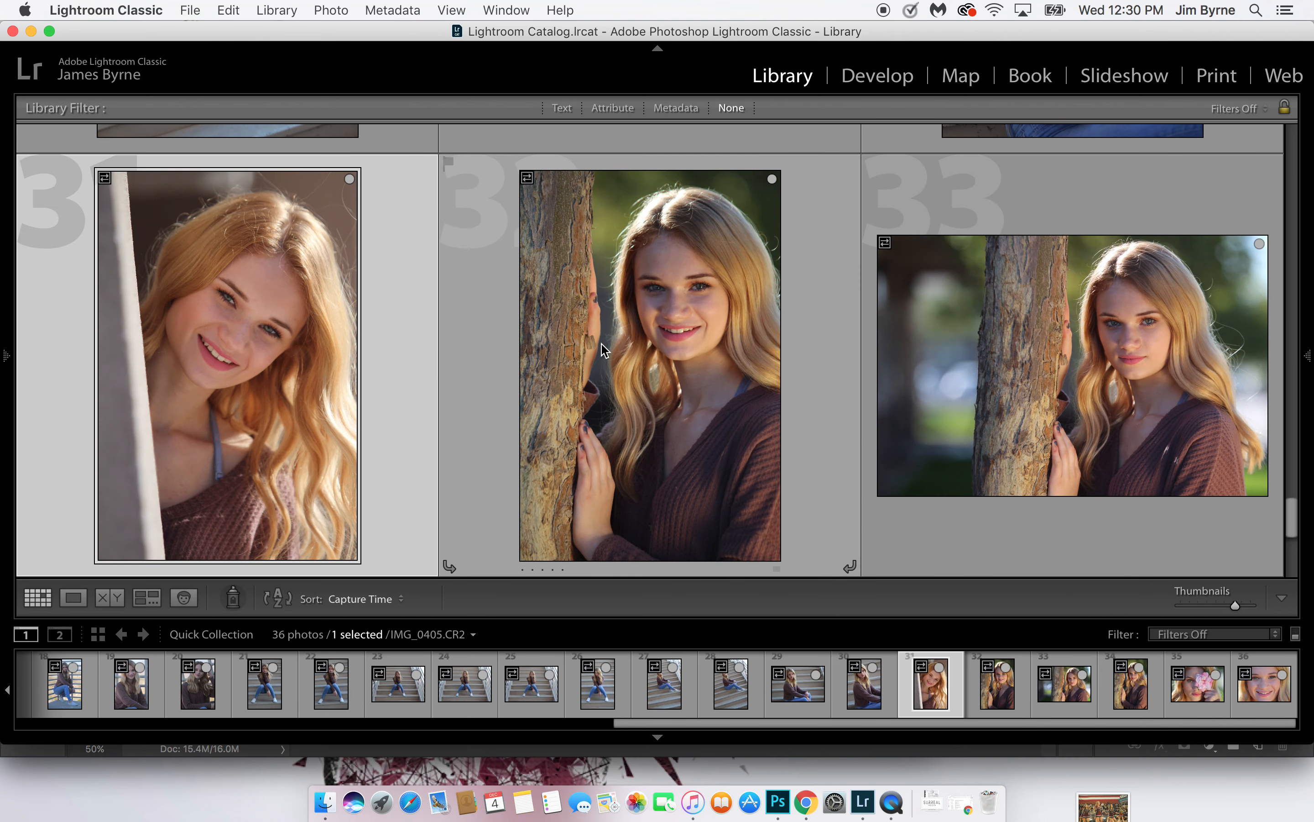
# Remove photos 30 and 29, the vertical and horizontal close views of the seated stair pose, from the Quick Collection
pyautogui.scroll(5, 603, 345)
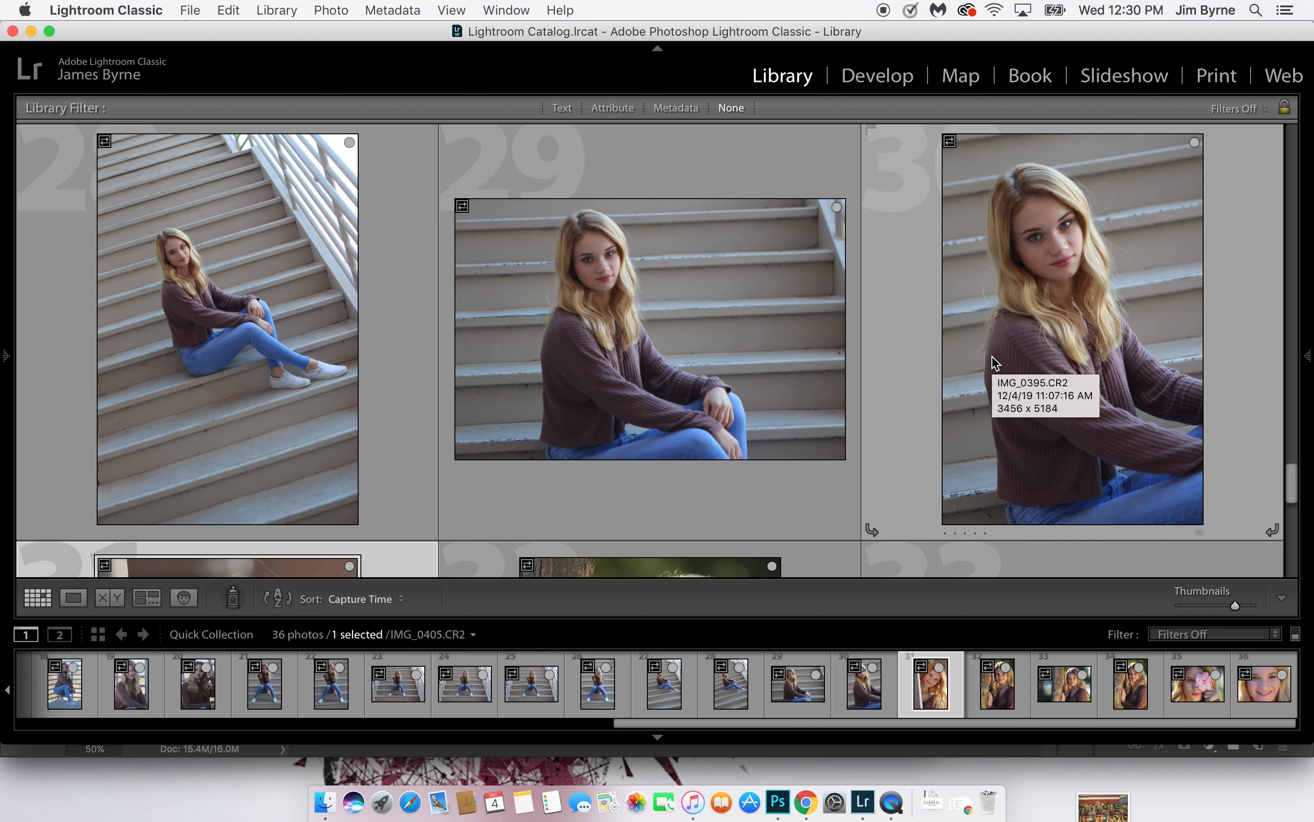
pyautogui.click(991, 357)
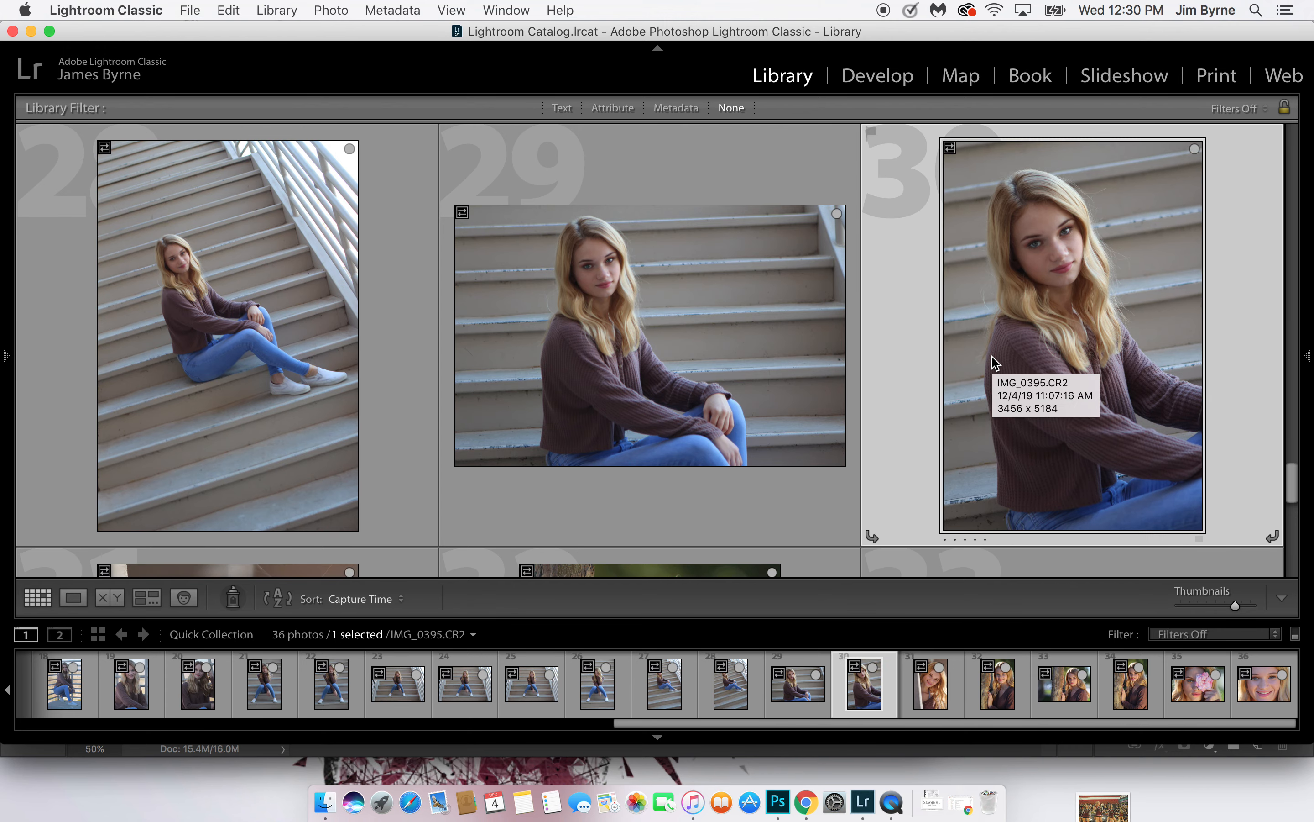
pyautogui.press('b')
pyautogui.click(745, 302)
pyautogui.press('b')
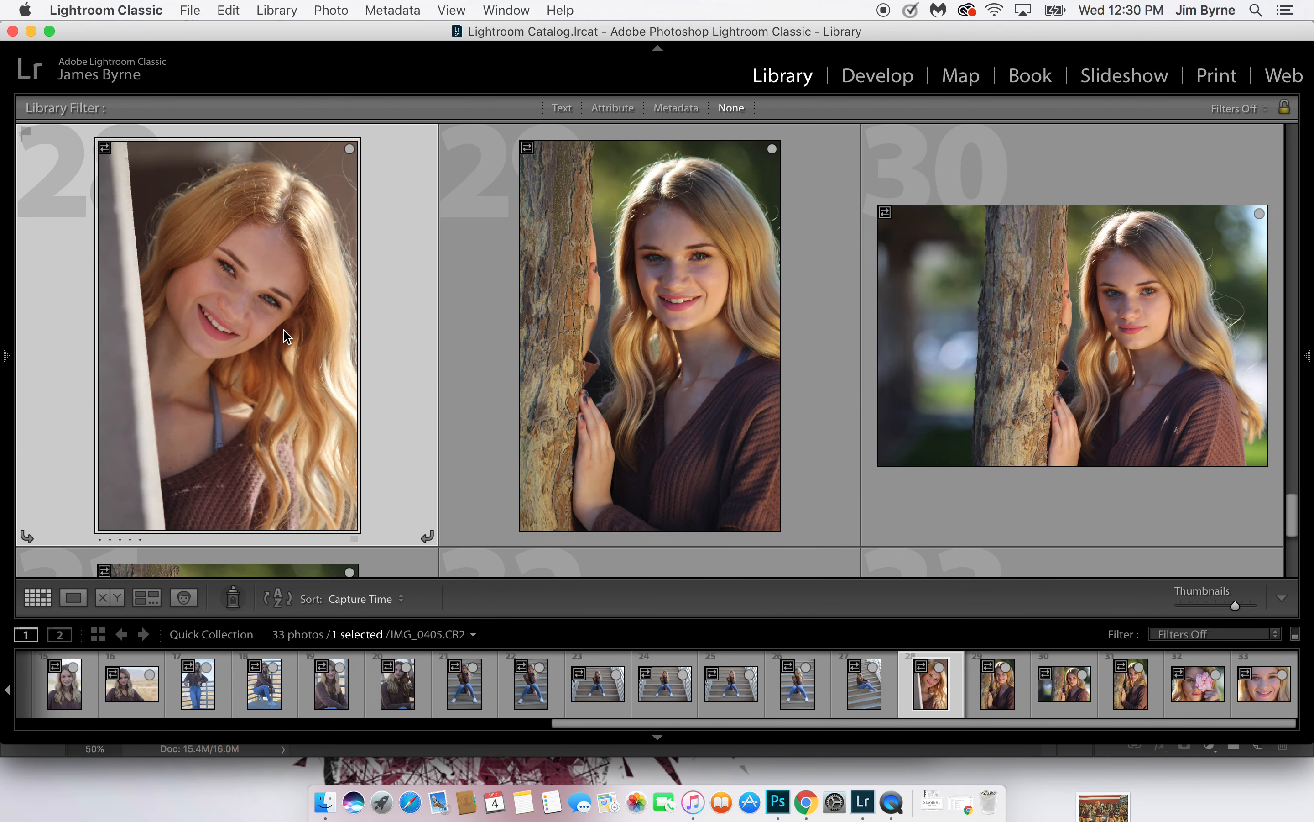
# Remove photo 28, the second sideways-seated stair portrait, and photo 26, the vertical front-facing stair shot with lowered gaze, from the Quick Collection
pyautogui.scroll(3, 284, 328)
pyautogui.click(284, 328)
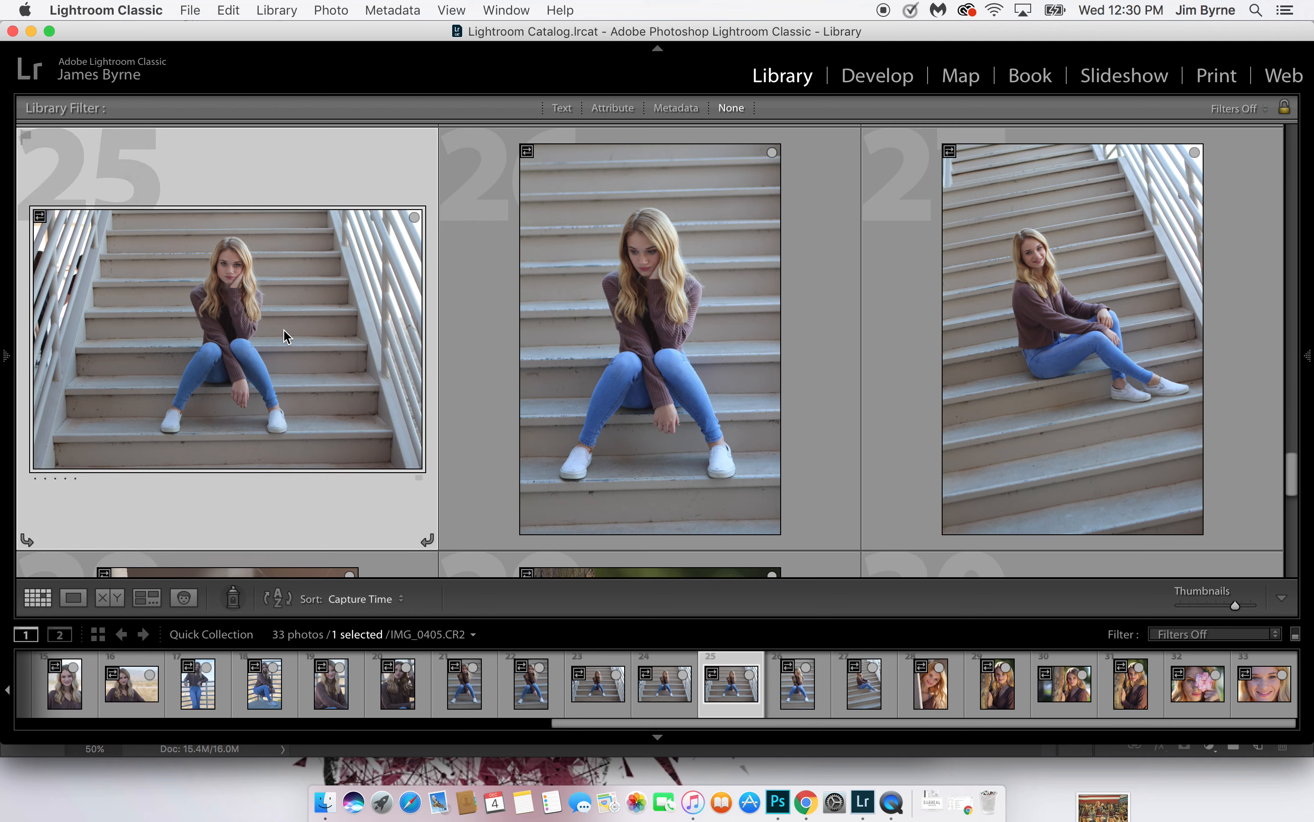
pyautogui.click(557, 326)
pyautogui.press('b')
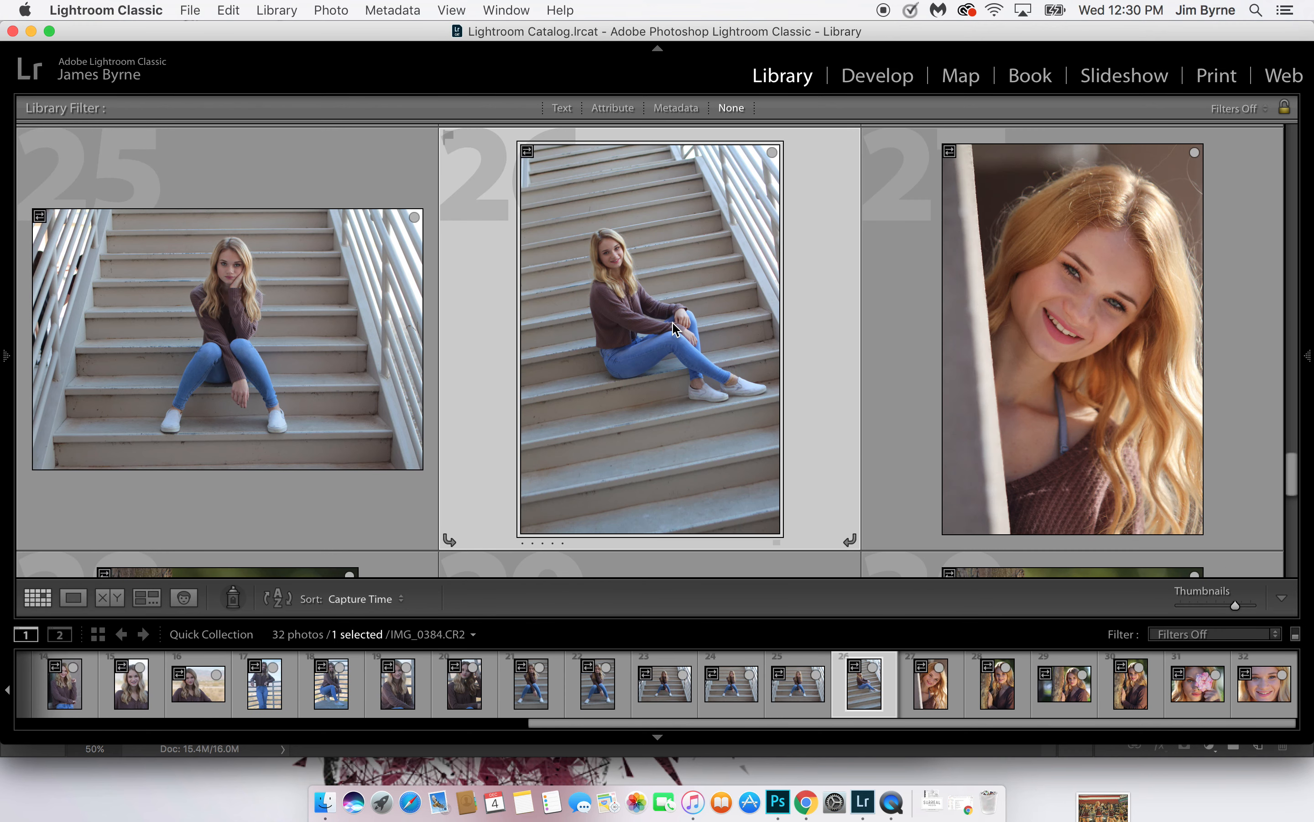
# Remove photo 26, the remaining tilted portrait of the model sitting sideways on the stairs, from the Quick Collection
pyautogui.click(286, 326)
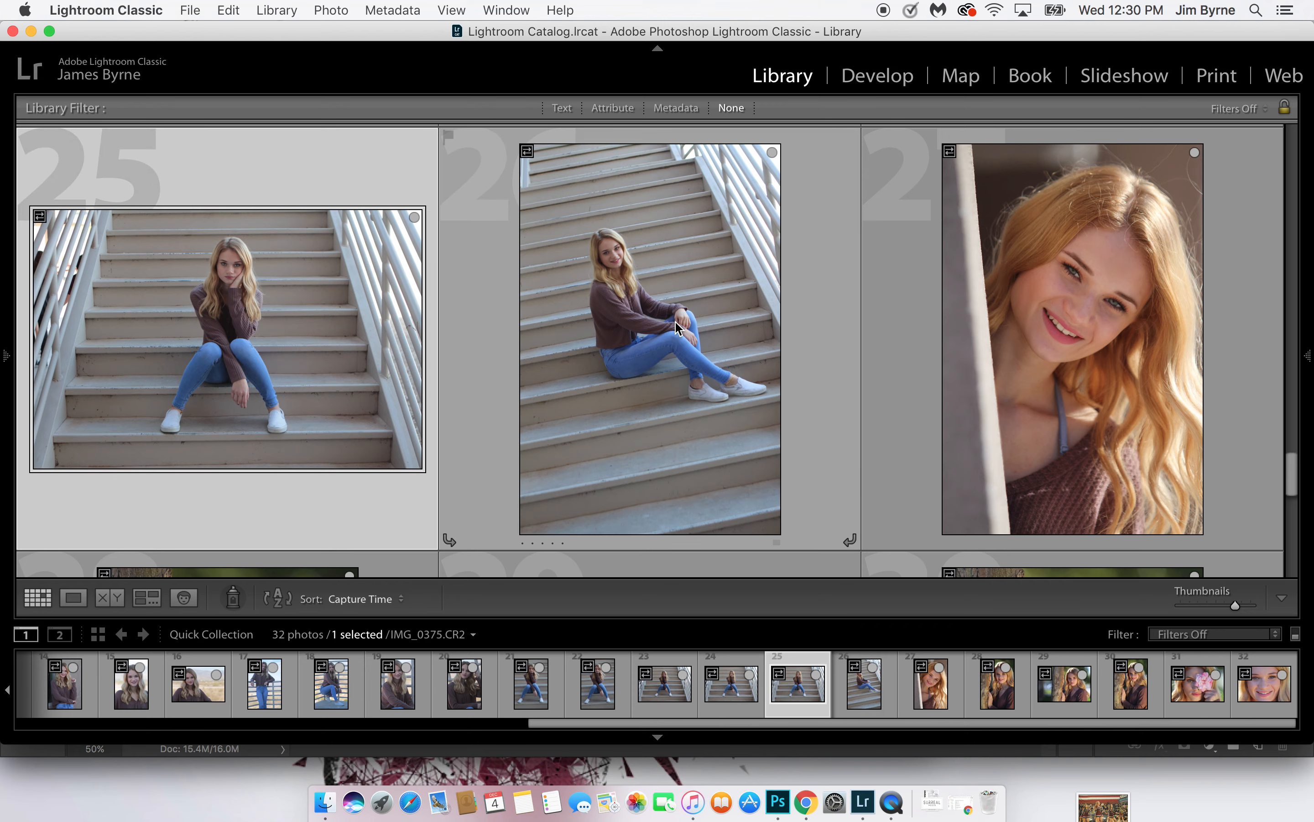
pyautogui.click(674, 320)
pyautogui.press('b')
# Remove vertical stair portrait 22 and the first two of the three centered horizontal stair portraits from the Quick Collection
pyautogui.scroll(2, 676, 326)
pyautogui.scroll(3, 676, 326)
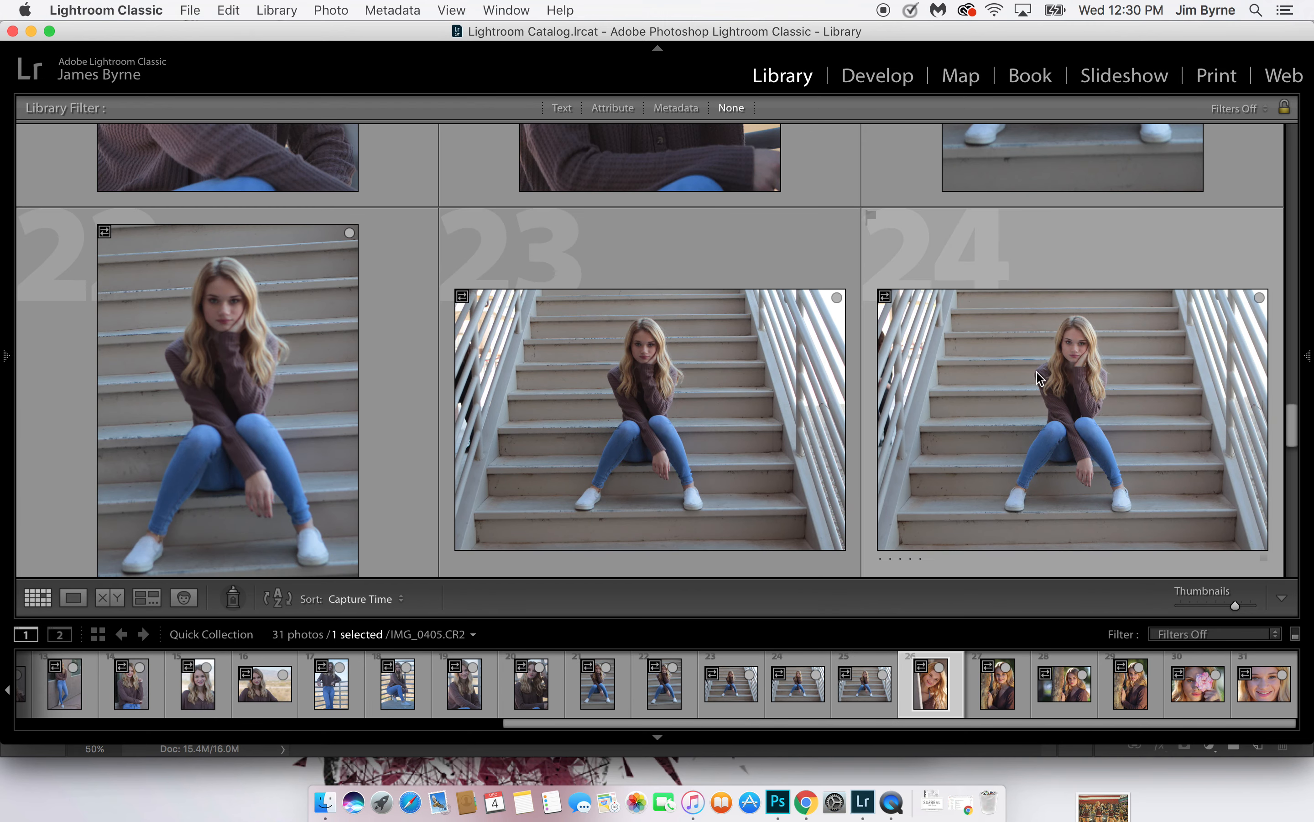
pyautogui.click(685, 400)
pyautogui.press('b')
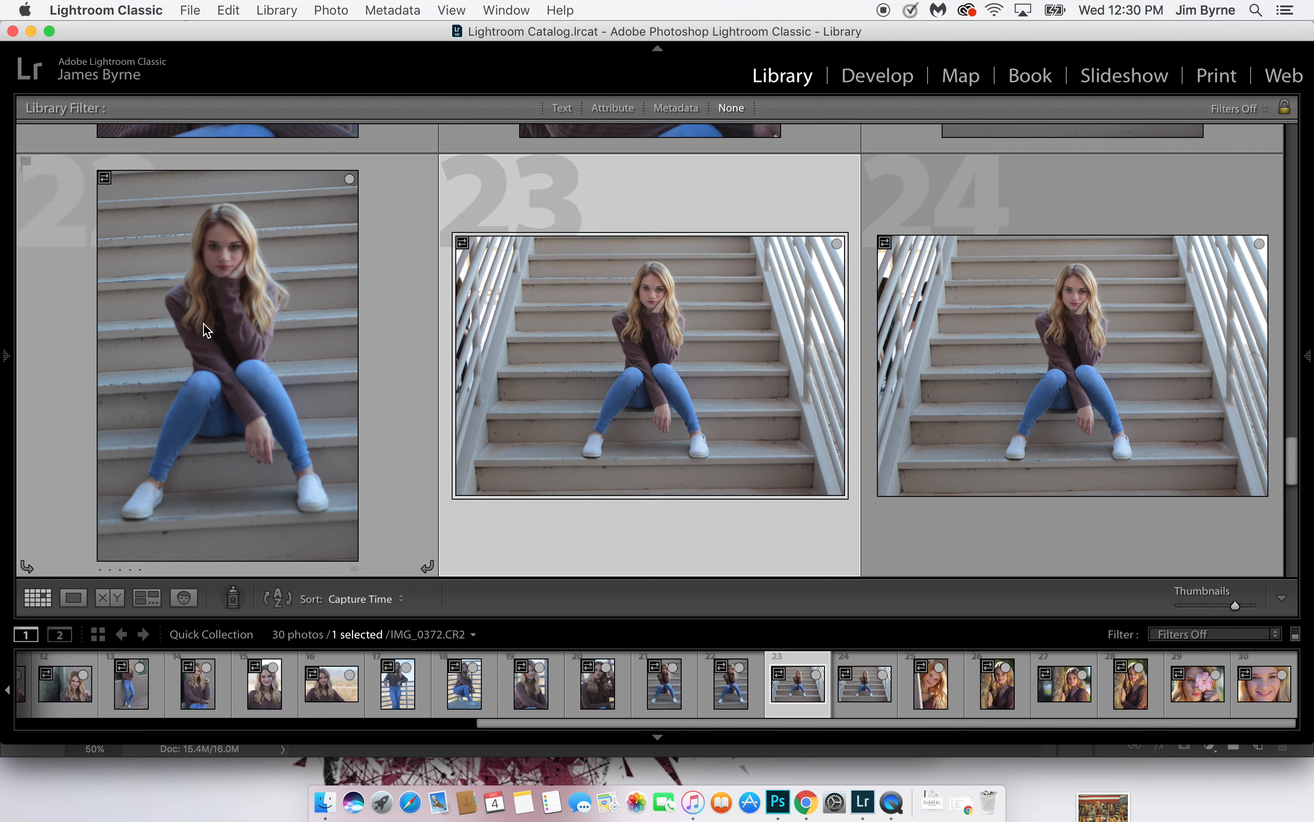
pyautogui.click(207, 329)
pyautogui.press('b')
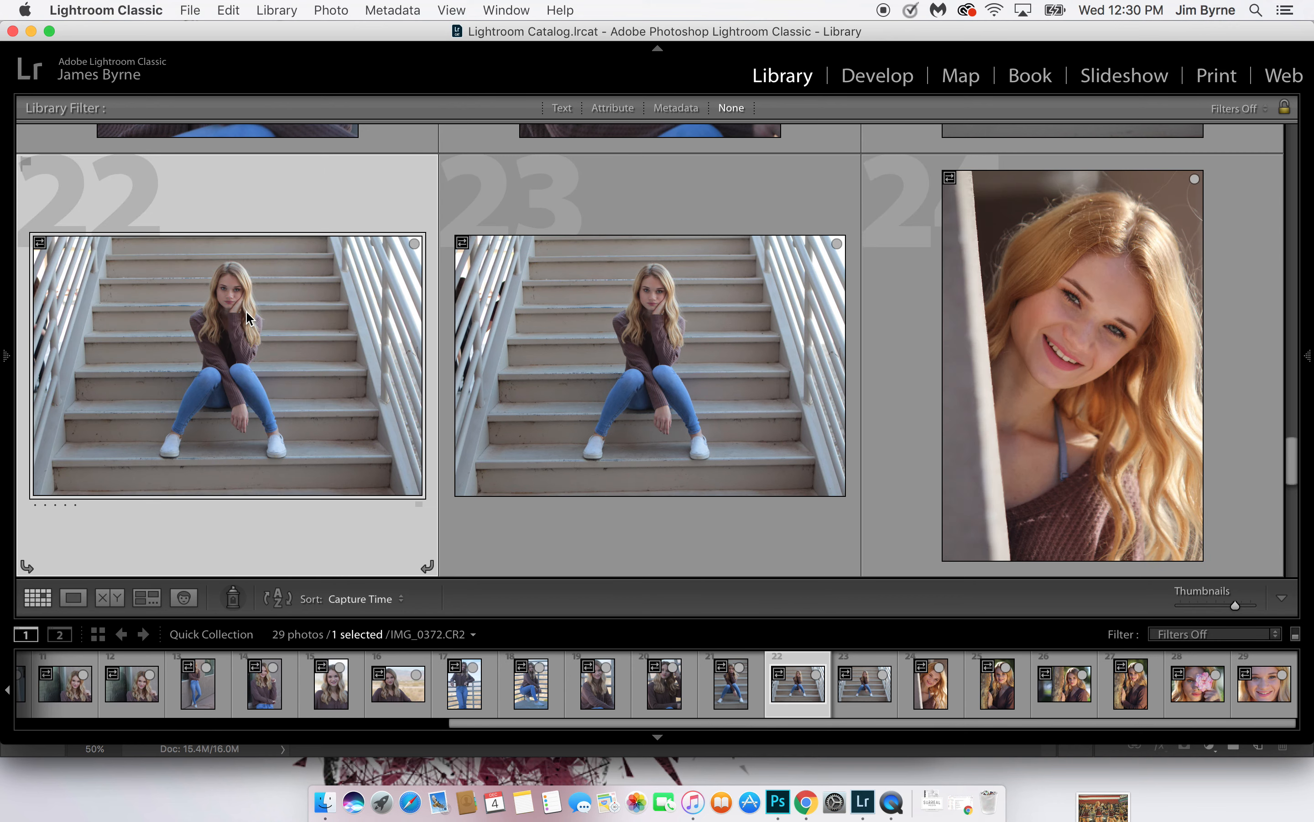
pyautogui.press('b')
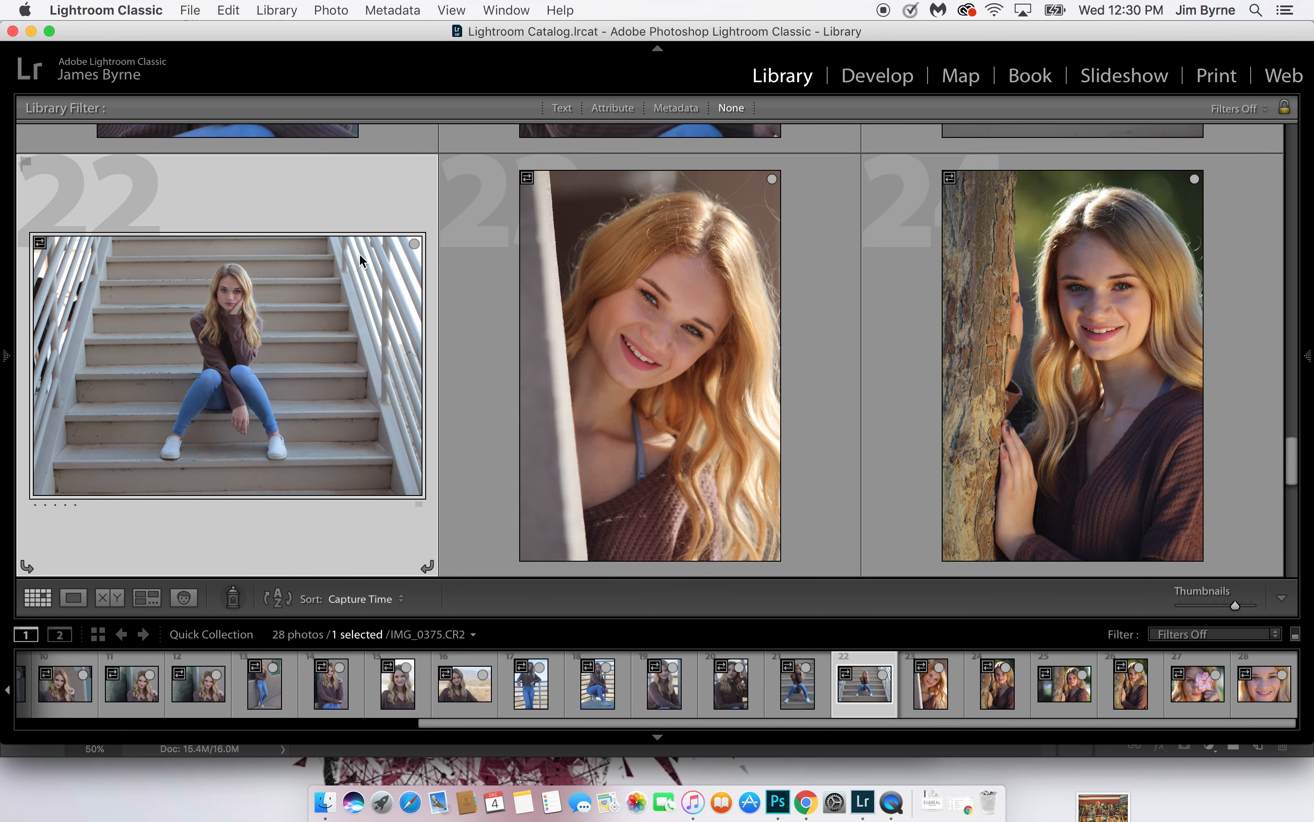
# Remove the hand-in-hair railing portrait 20 and the remaining vertical stair portrait from the Quick Collection
pyautogui.scroll(3, 358, 253)
pyautogui.scroll(3, 360, 261)
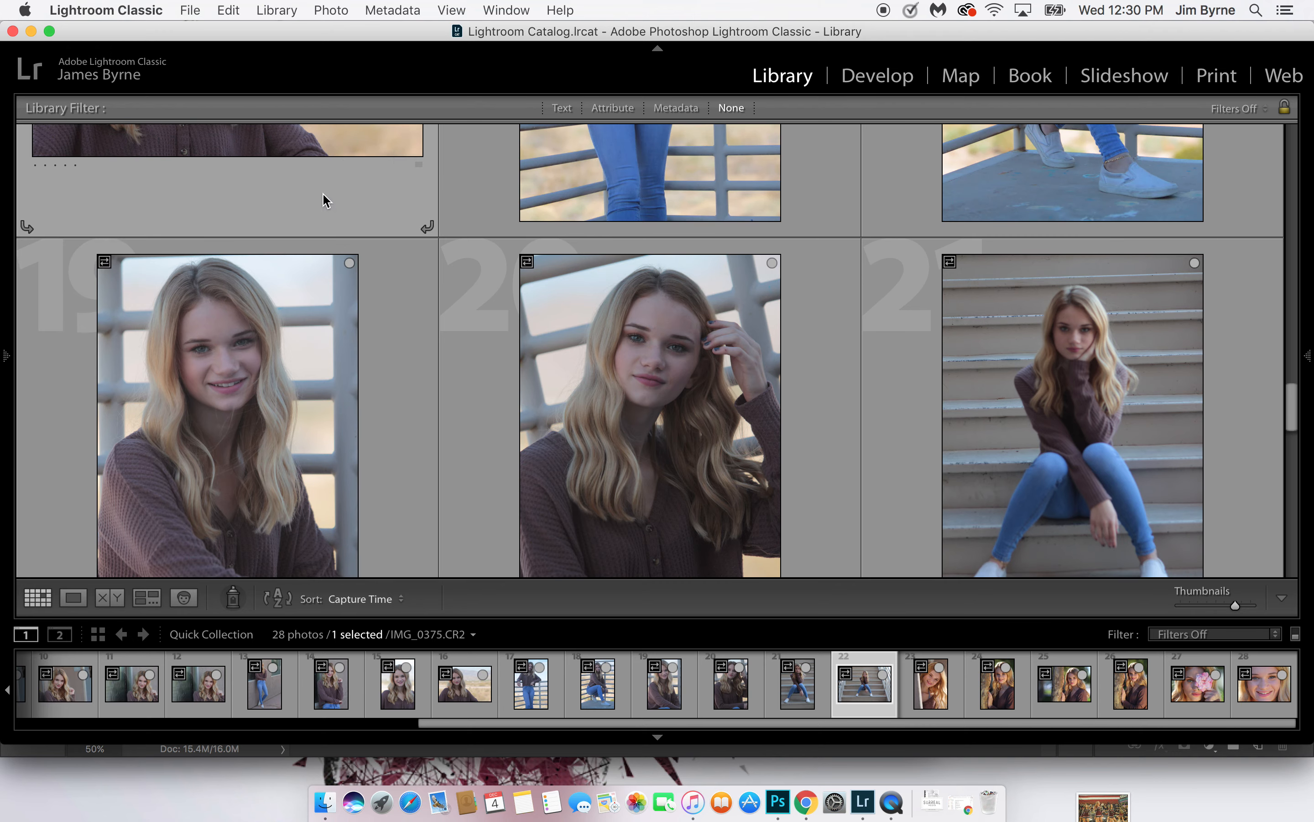
pyautogui.scroll(-3, 321, 371)
pyautogui.click(622, 364)
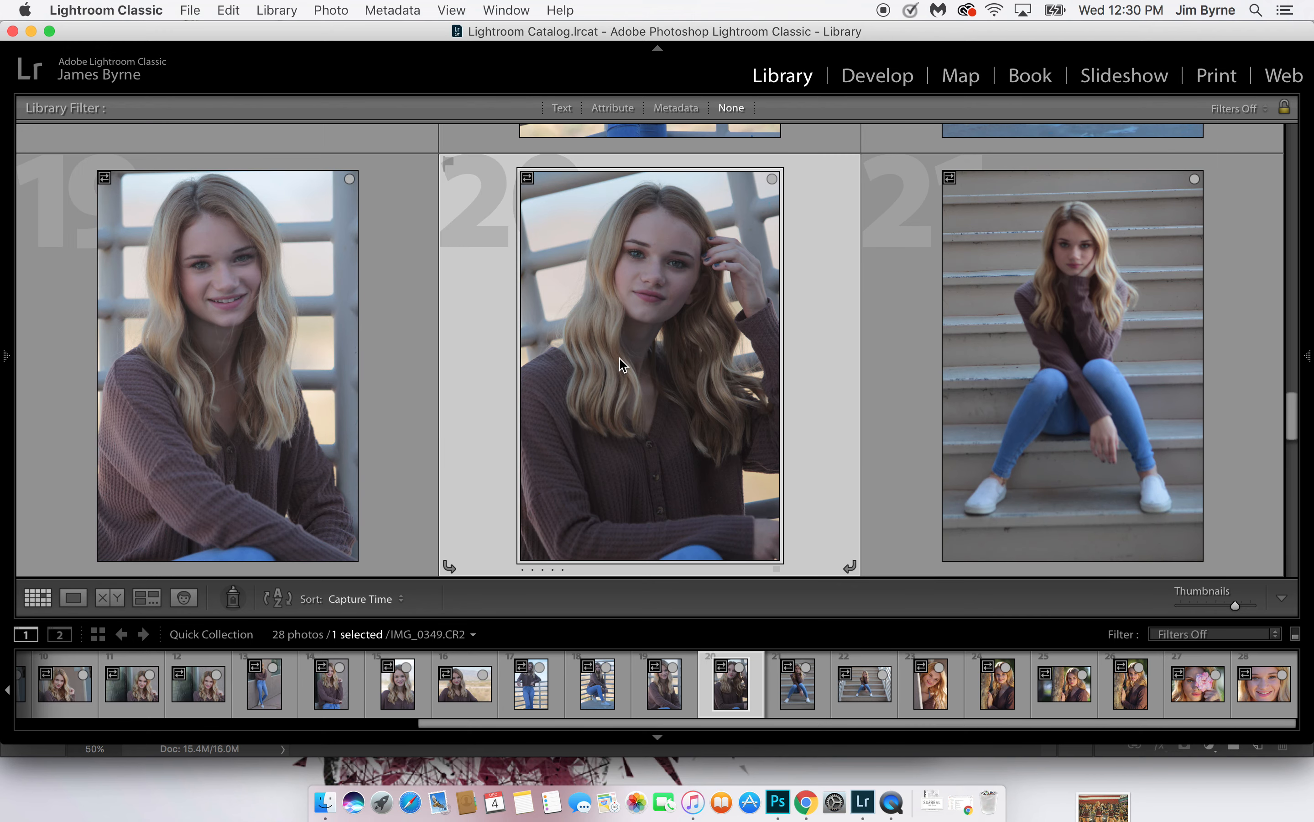
pyautogui.press('b')
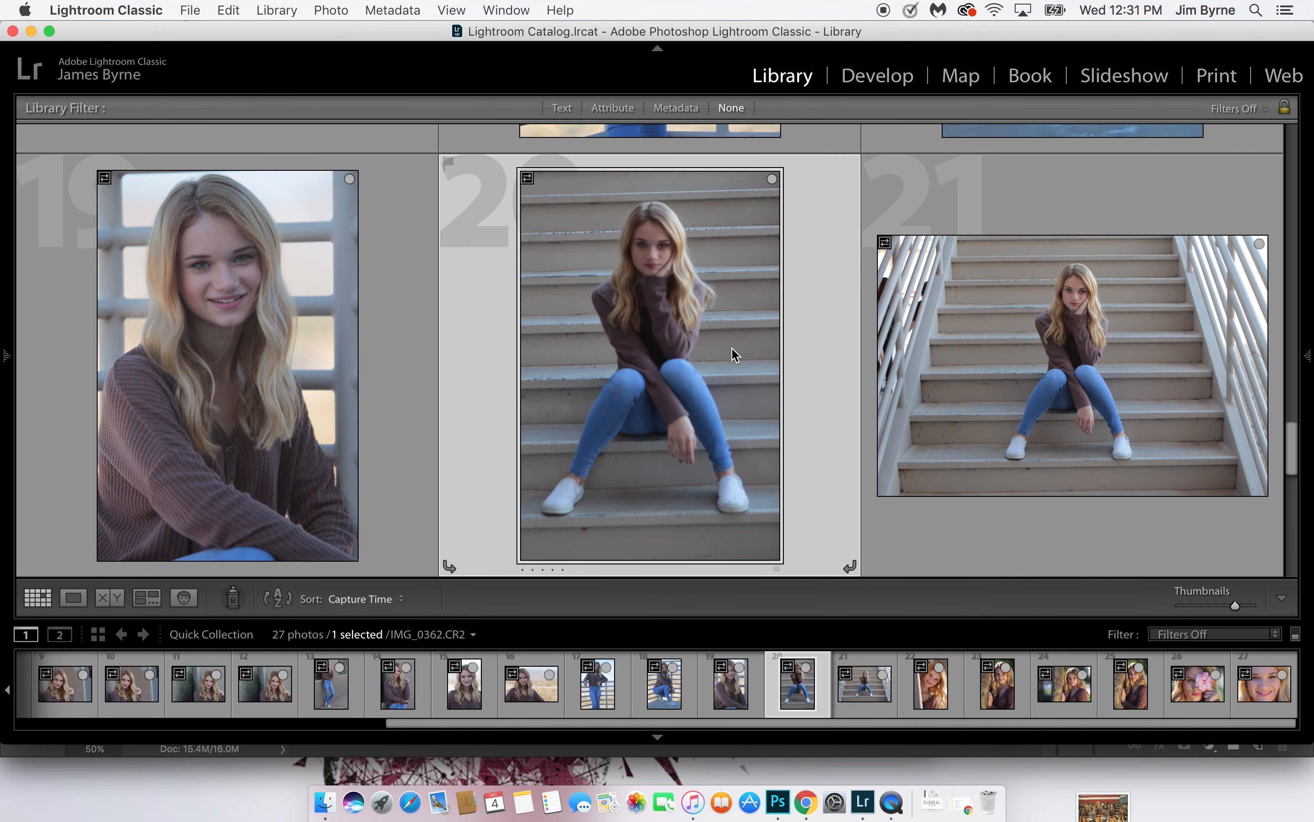
pyautogui.scroll(2, 646, 345)
pyautogui.scroll(-2, 645, 346)
pyautogui.press('b')
# Remove photo 13, the full-length wall shot, and the smiling waist-up wall portrait following it from the Quick Collection
pyautogui.scroll(5, 619, 314)
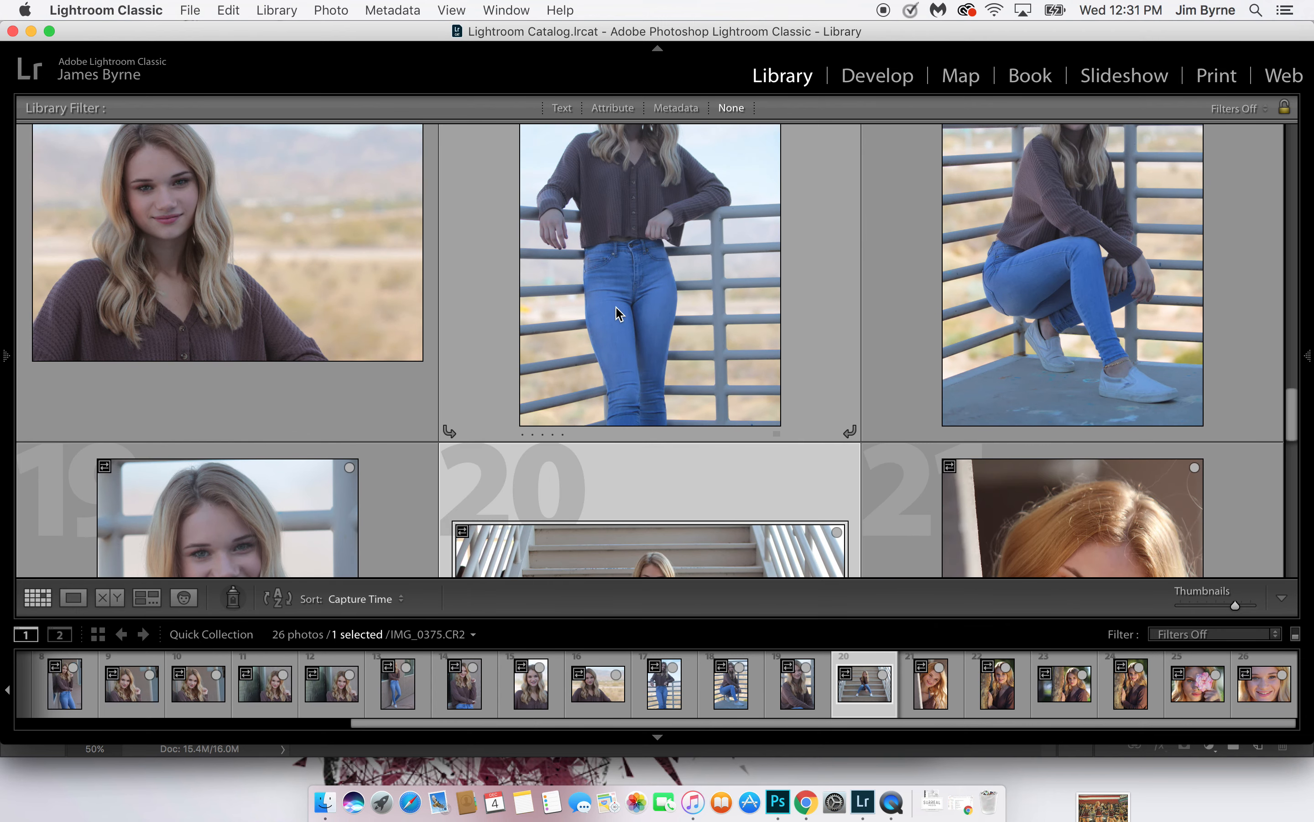
pyautogui.scroll(5, 619, 314)
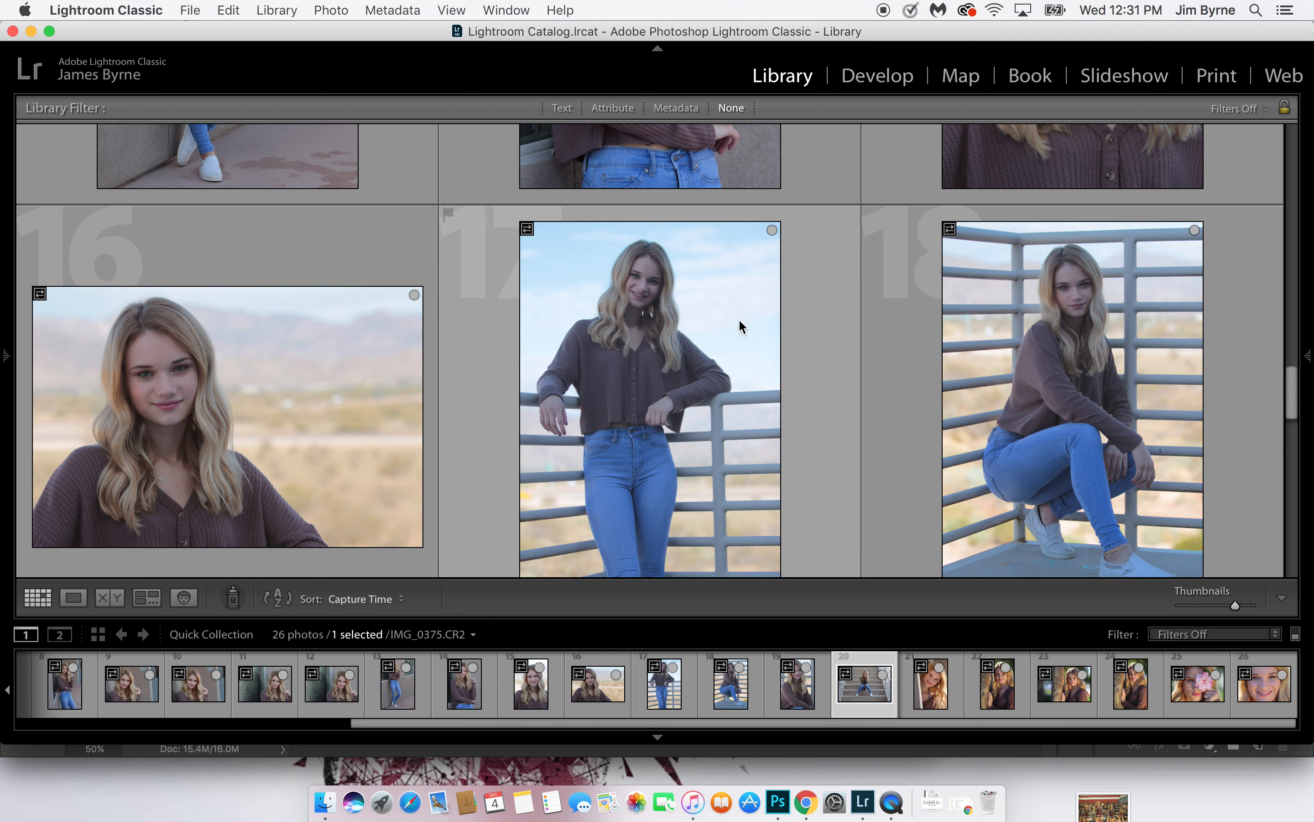
pyautogui.scroll(-1, 742, 326)
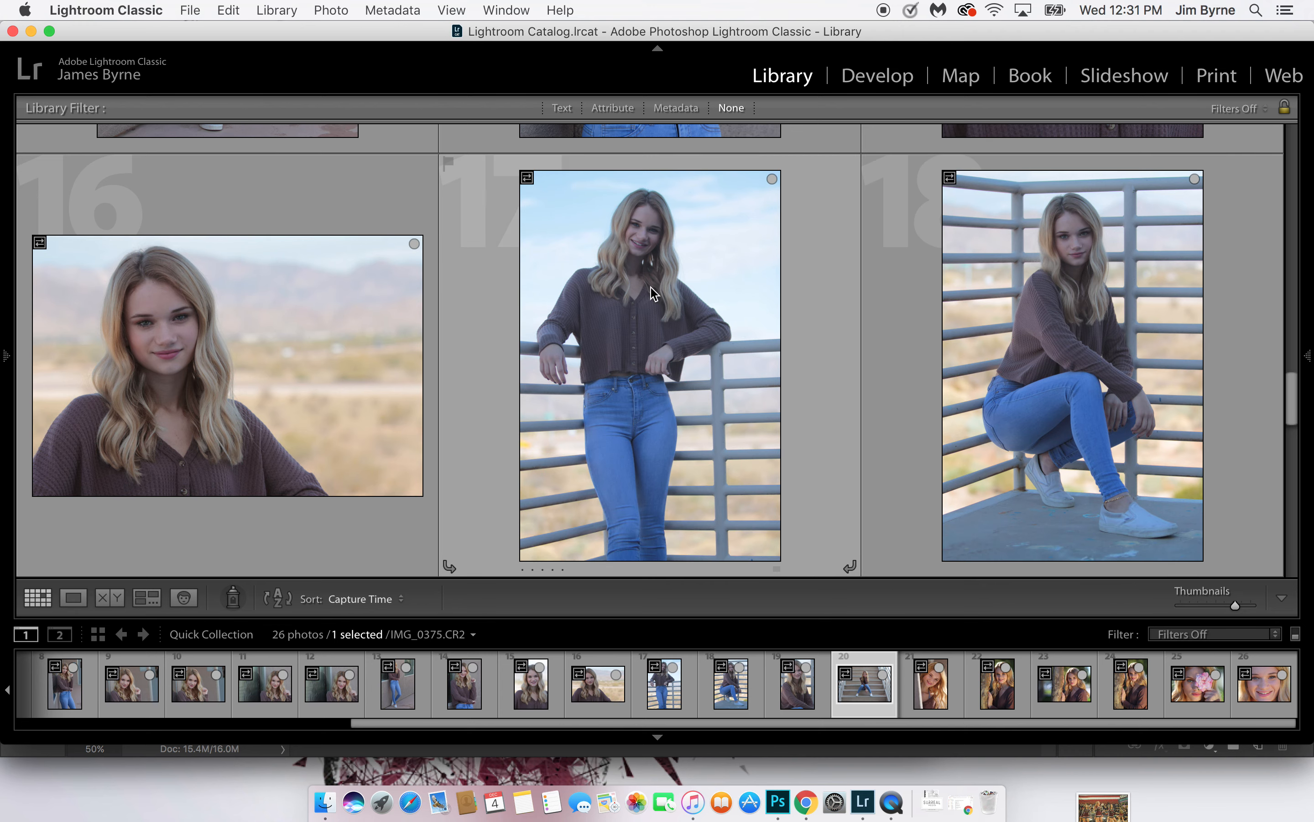
pyautogui.scroll(10, 322, 350)
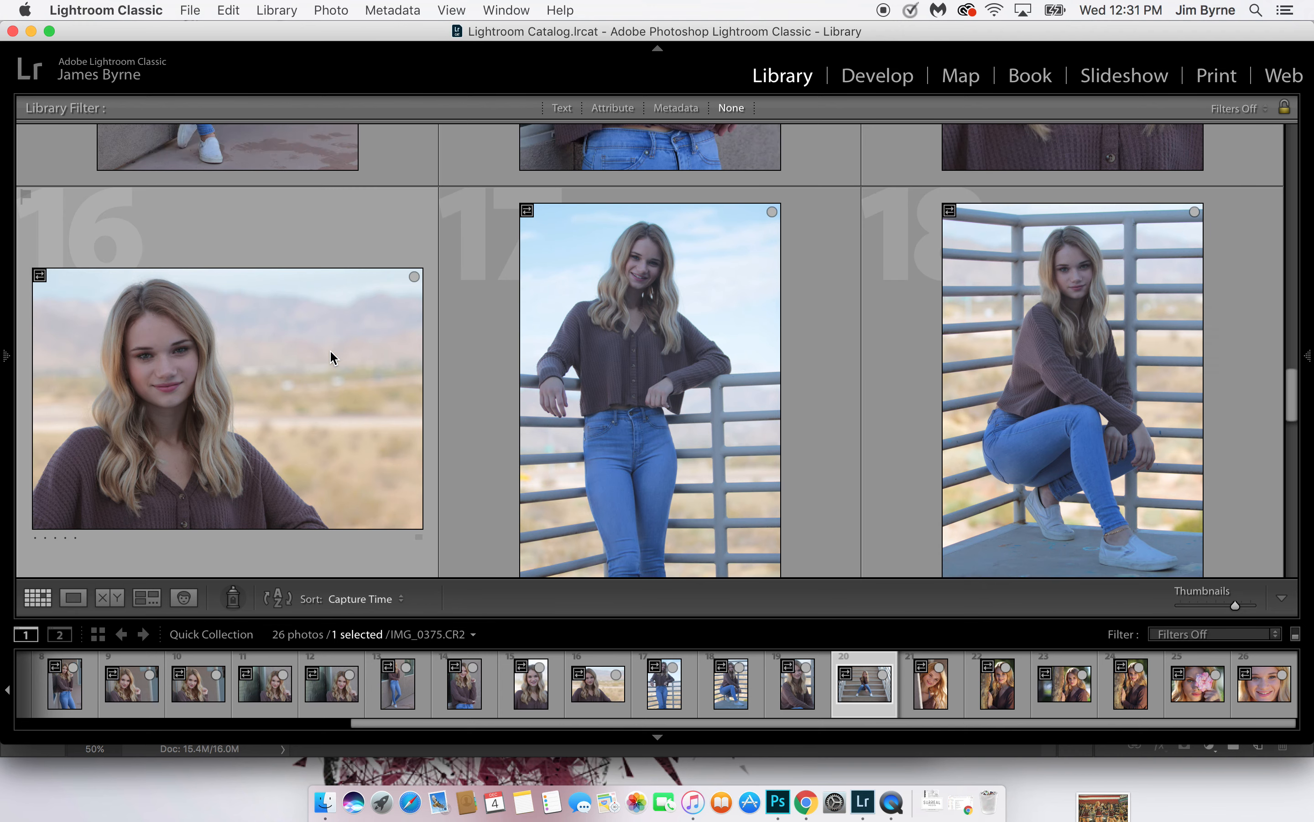
pyautogui.click(257, 329)
pyautogui.press('Delete')
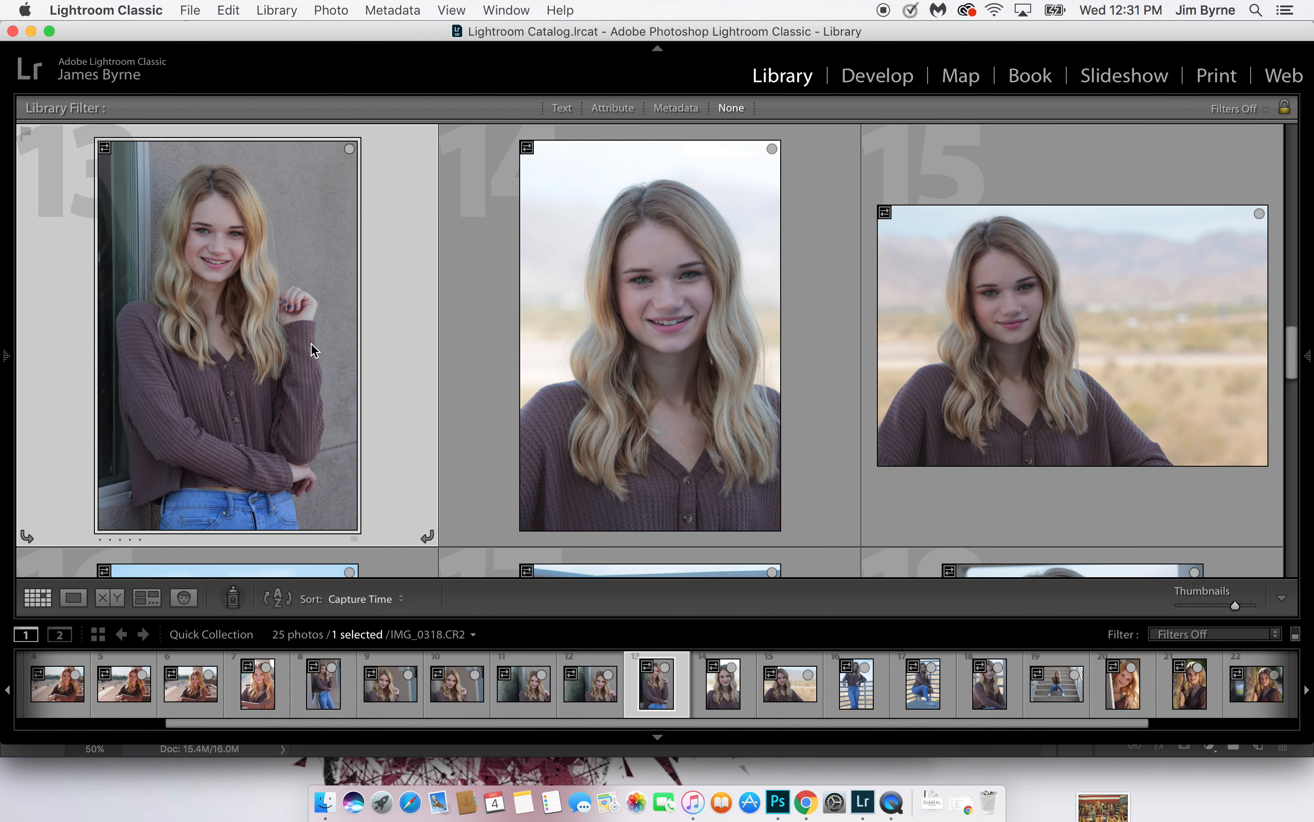
pyautogui.press('Delete')
# Remove photo 12, the second horizontal window-reflection portrait, and photo 10, the second horizontal raised-hand portrait, from the Quick Collection
pyautogui.scroll(10, 268, 331)
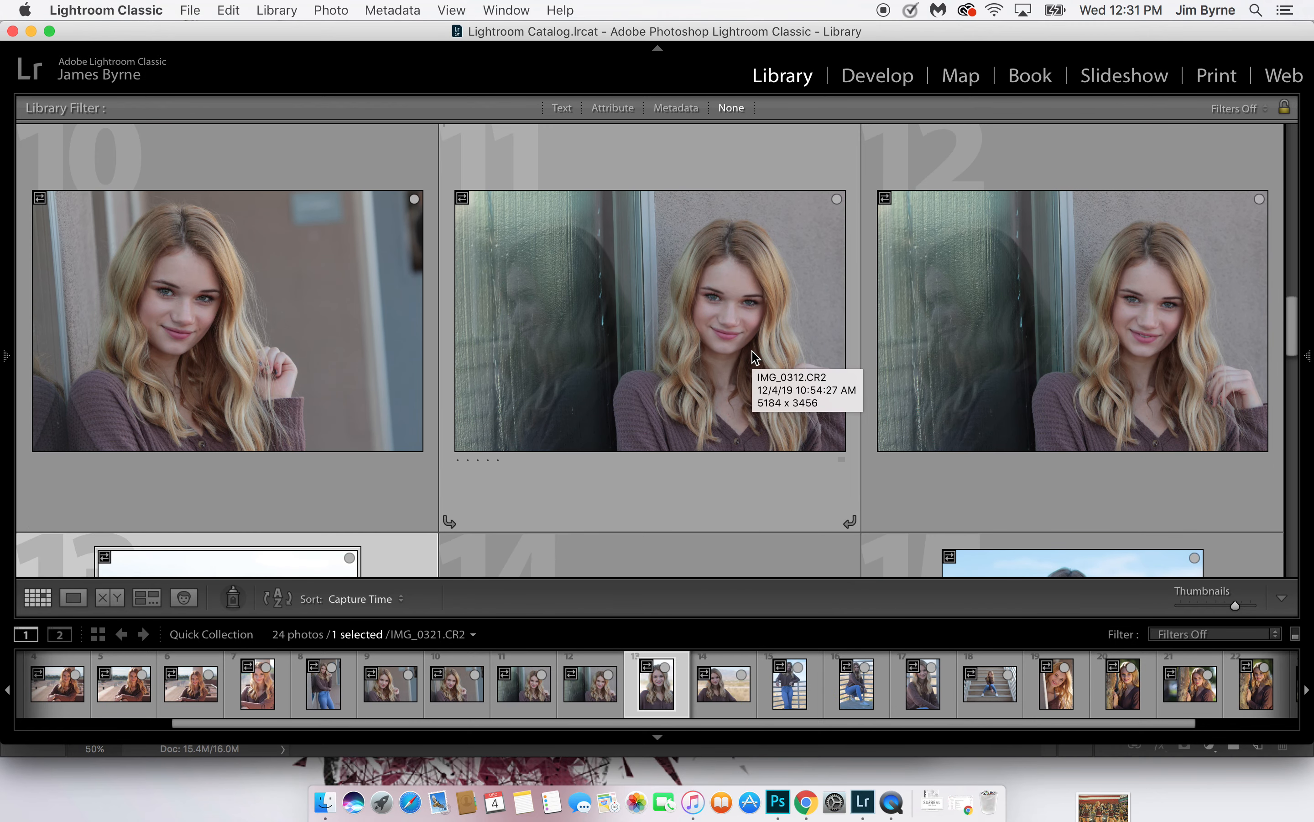
pyautogui.click(1099, 305)
pyautogui.press('Delete')
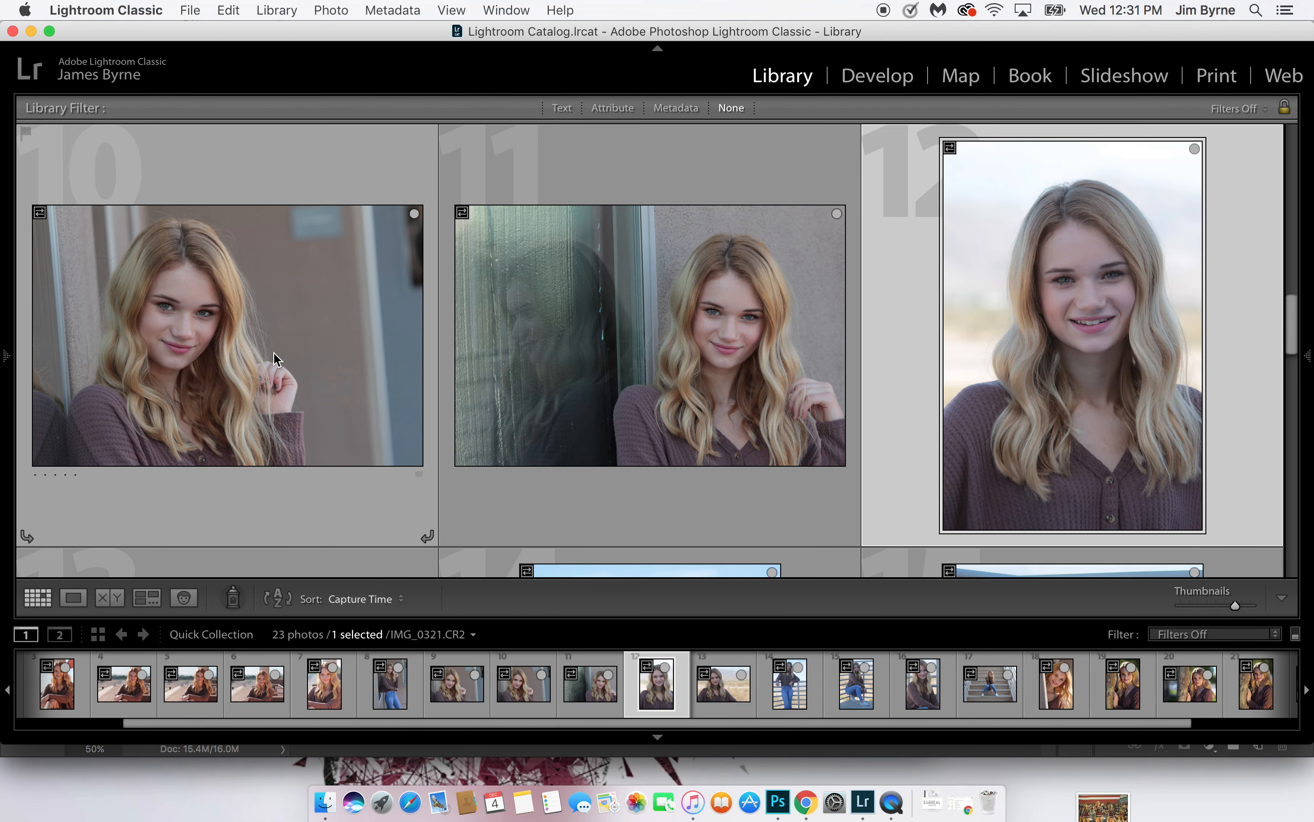
pyautogui.click(266, 351)
pyautogui.press('Delete')
# Remove the two vertical portraits looking off to the side at the start of the Quick Collection
pyautogui.scroll(5, 265, 354)
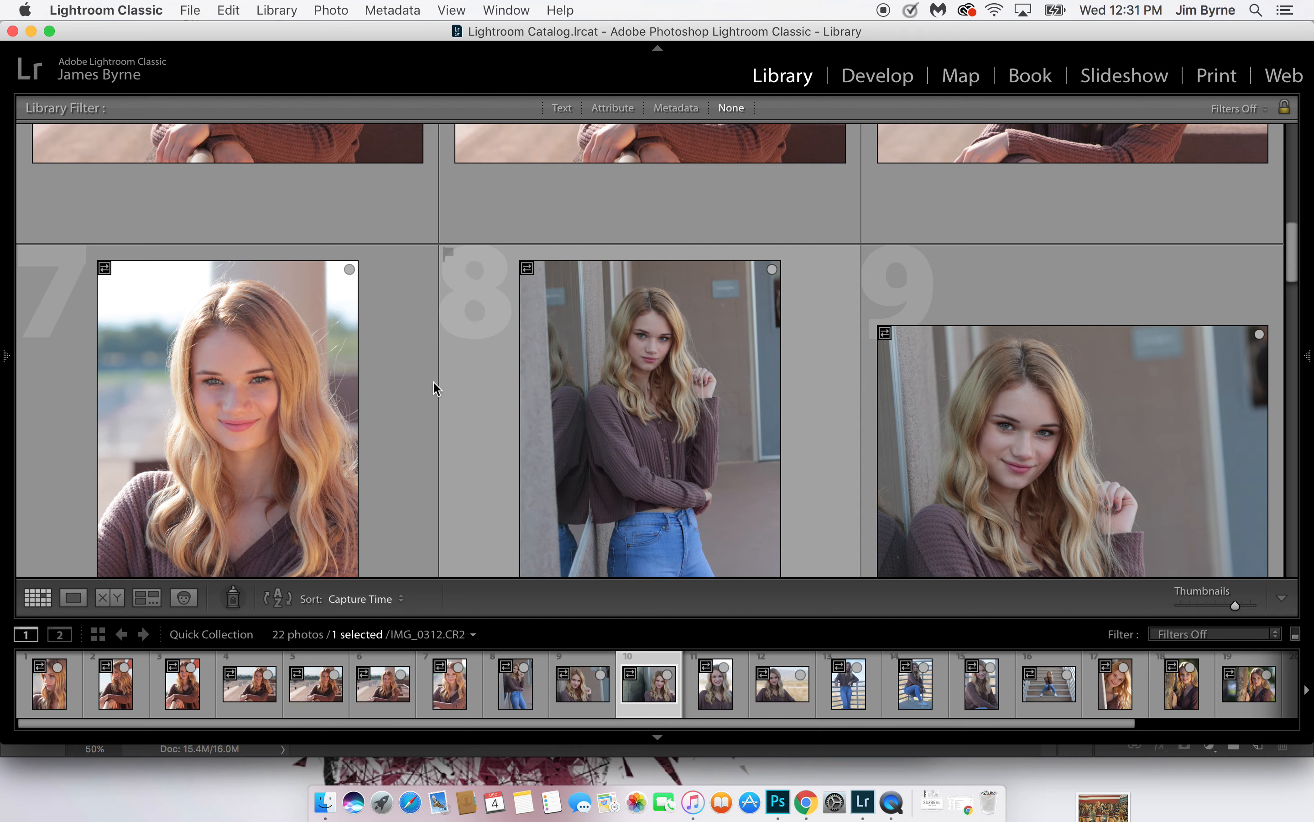
pyautogui.scroll(3, 680, 393)
pyautogui.scroll(5, 676, 388)
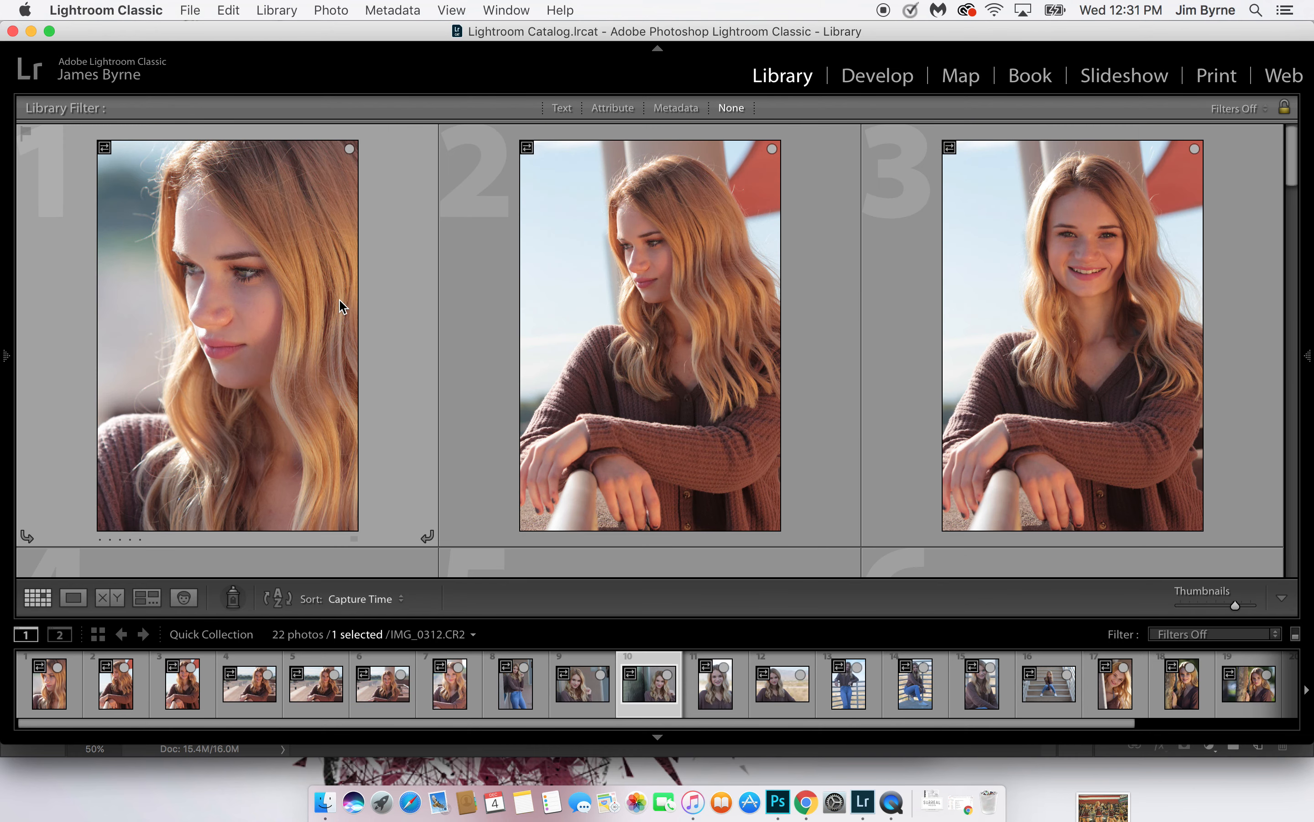
pyautogui.click(280, 293)
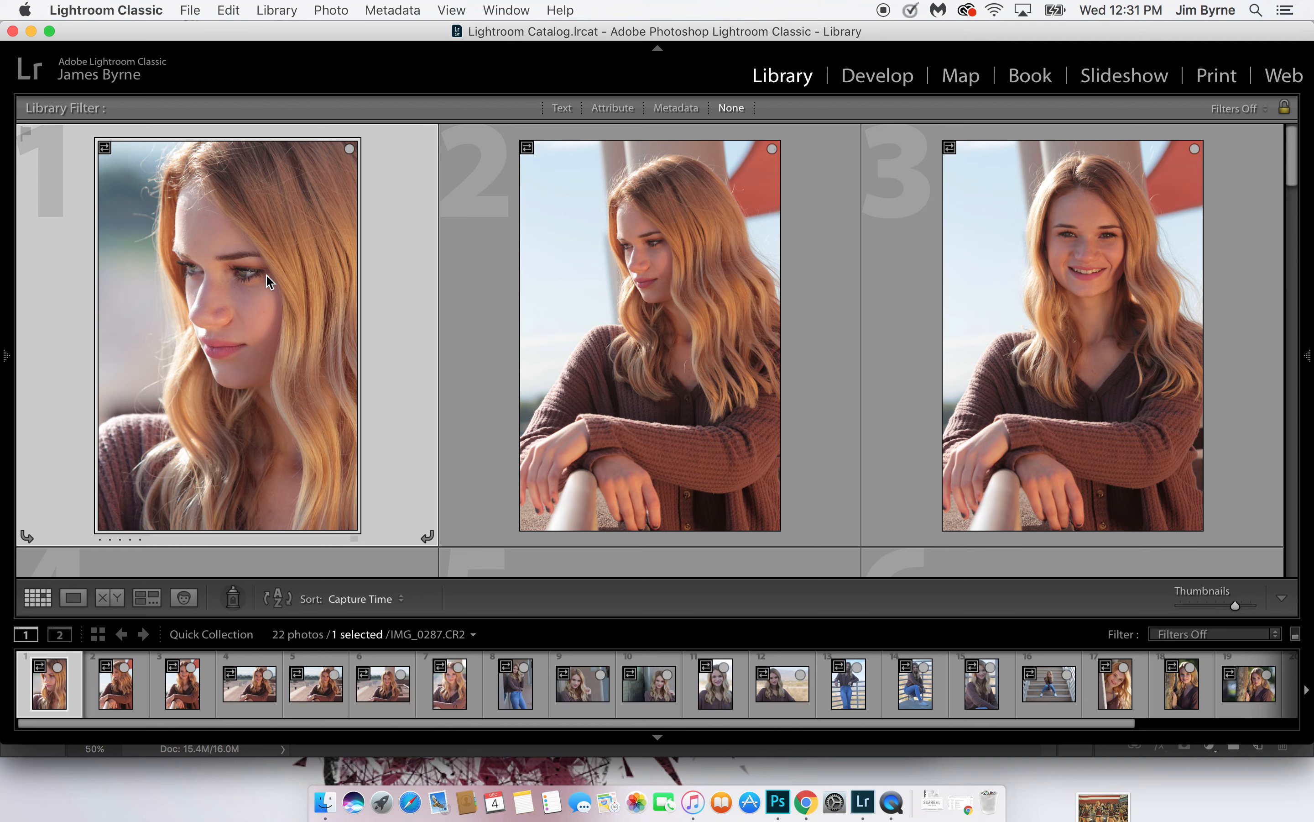
pyautogui.press('b')
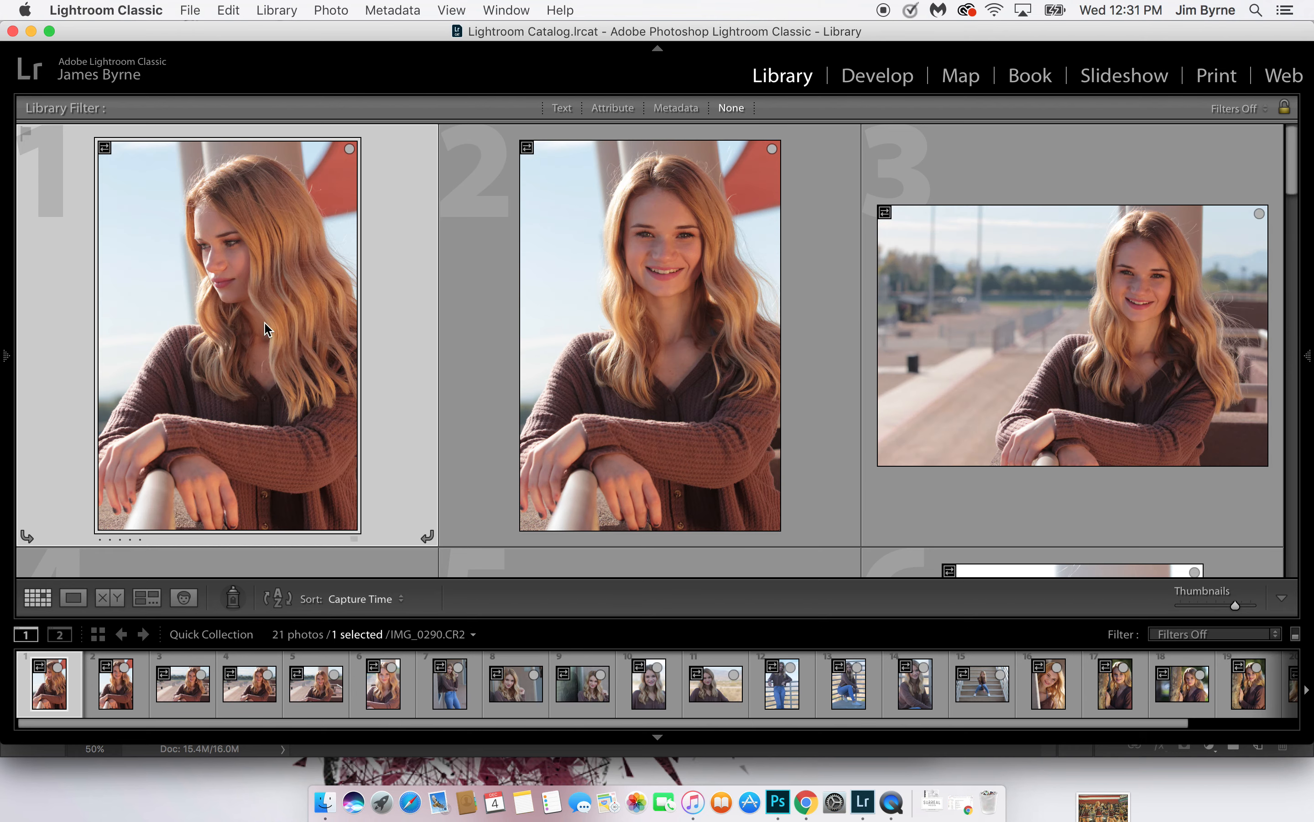
pyautogui.press('b')
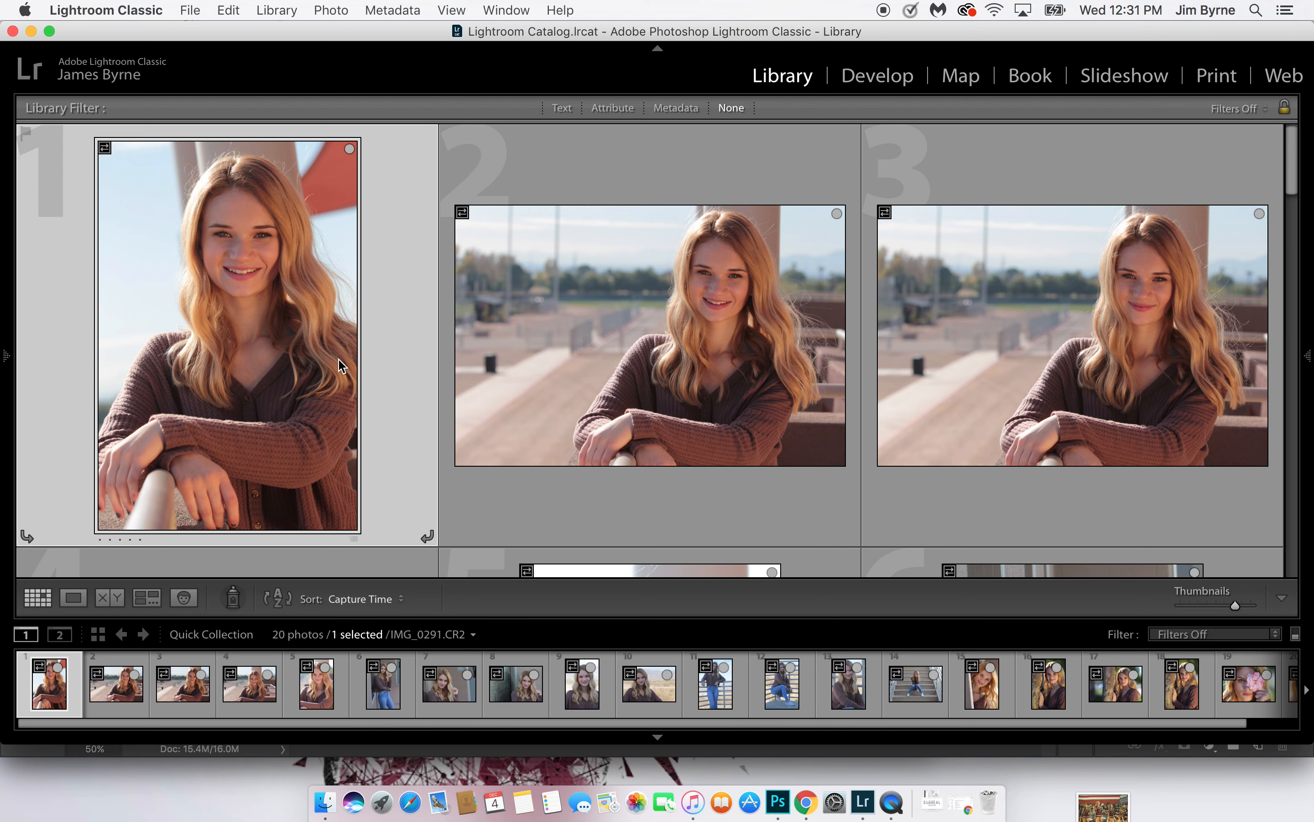
# Remove all three horizontal portraits with the arms on the railing from the Quick Collection
pyautogui.click(622, 368)
pyautogui.press('b')
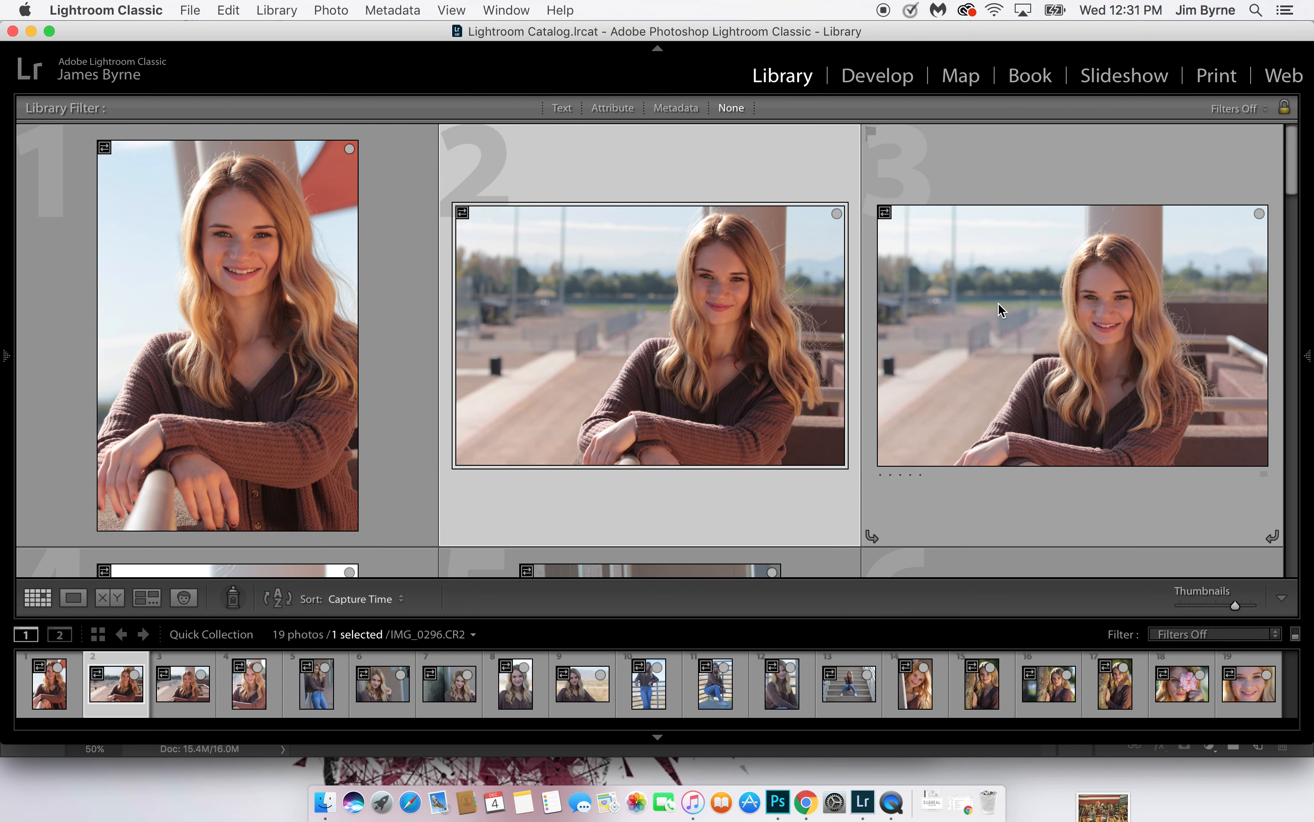
pyautogui.press('b')
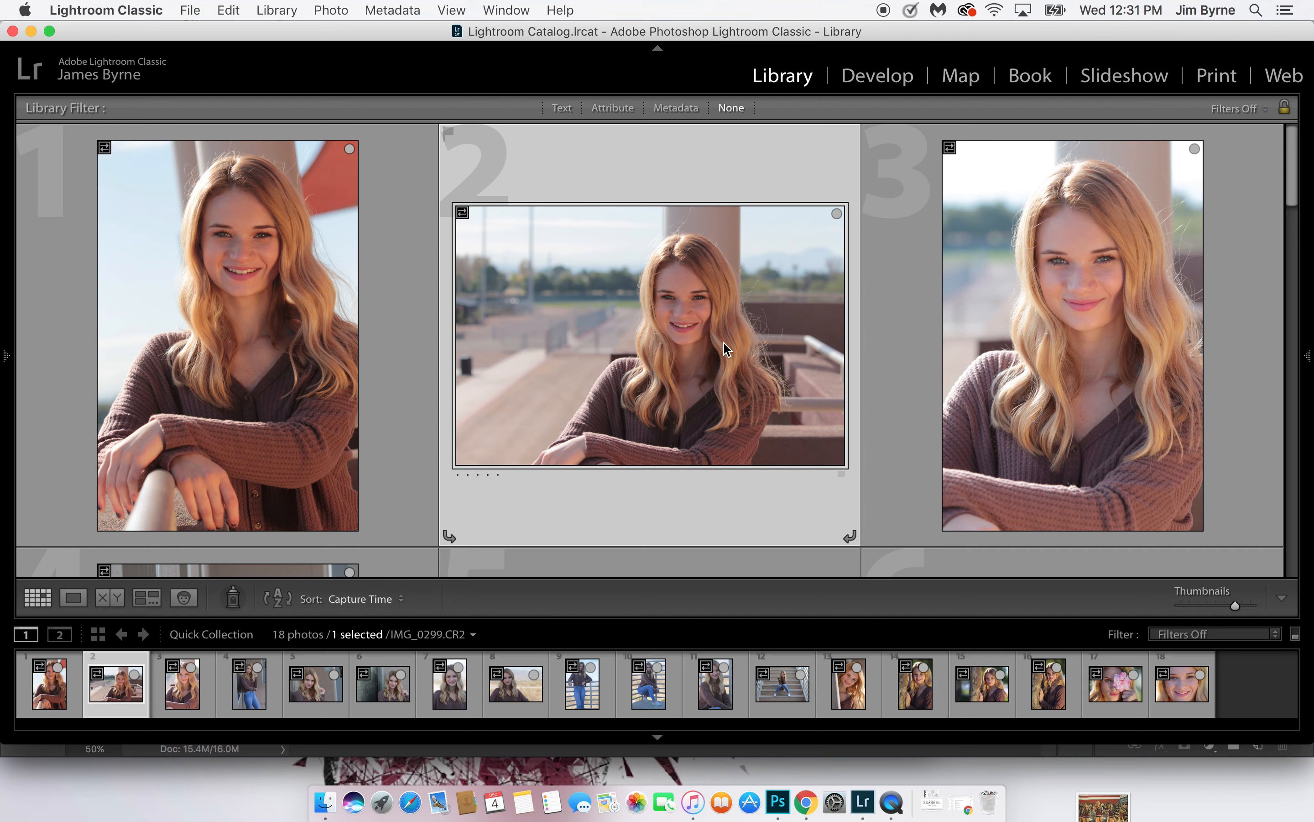
pyautogui.press('b')
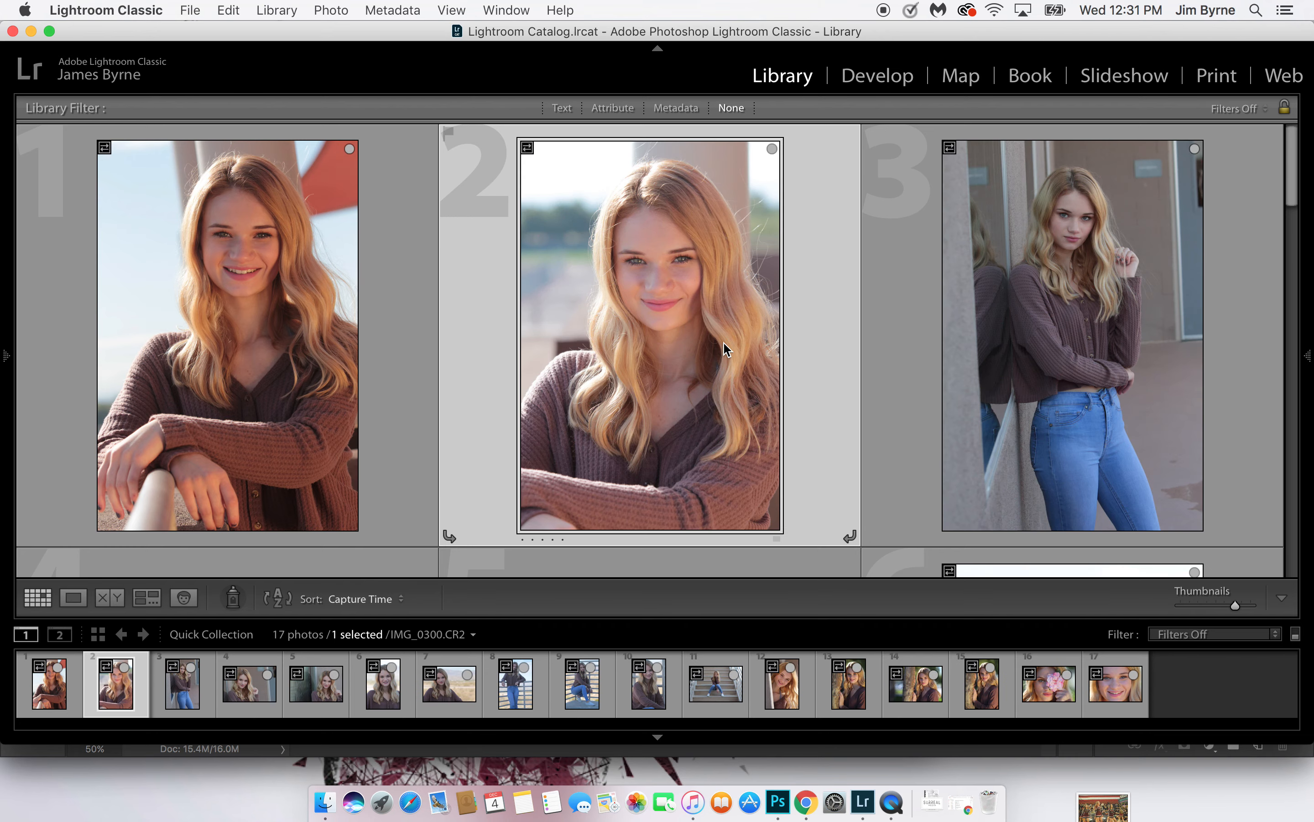
# Review the remaining Quick Collection, then remove photo 3, the standing portrait in jeans, and photo 1, the smiling vertical railing portrait
pyautogui.scroll(-15, 723, 342)
pyautogui.scroll(-3, 723, 341)
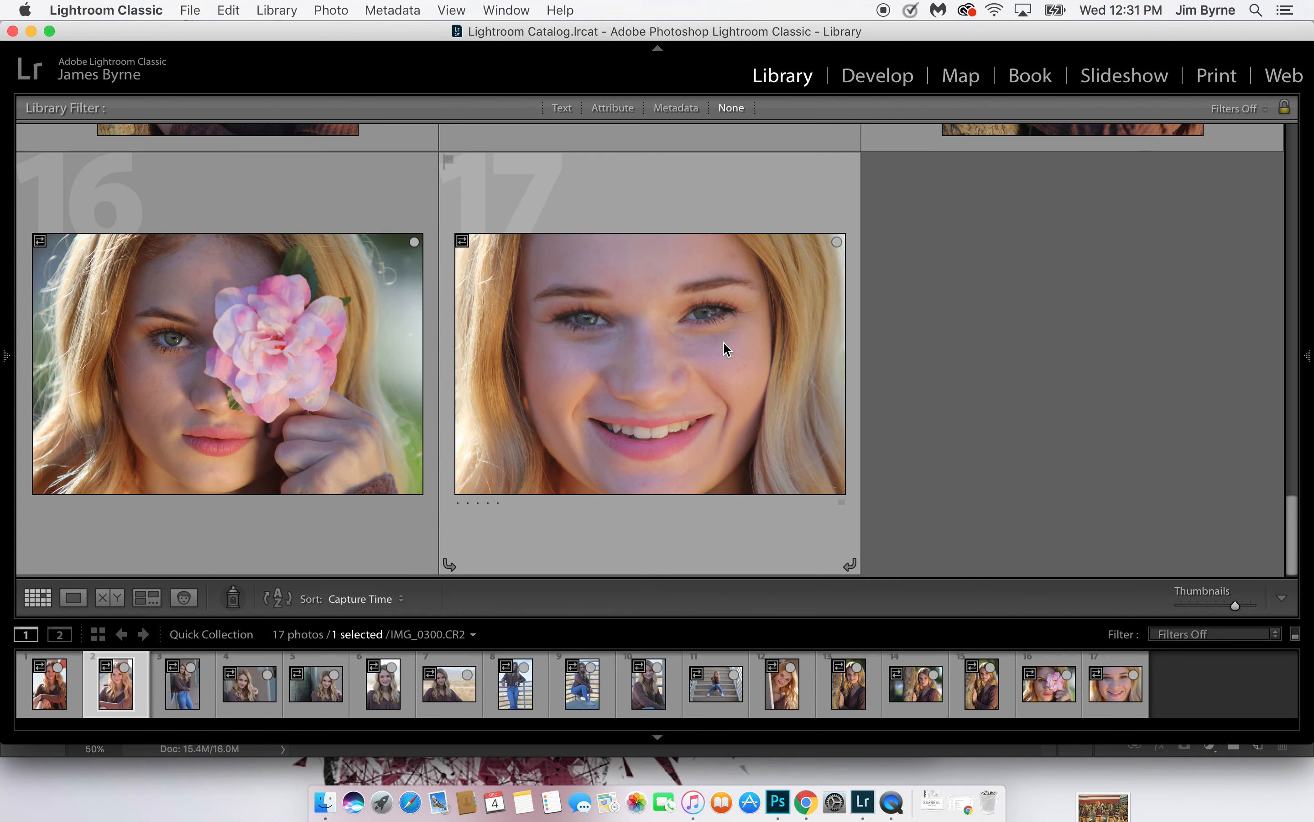
pyautogui.scroll(20, 723, 341)
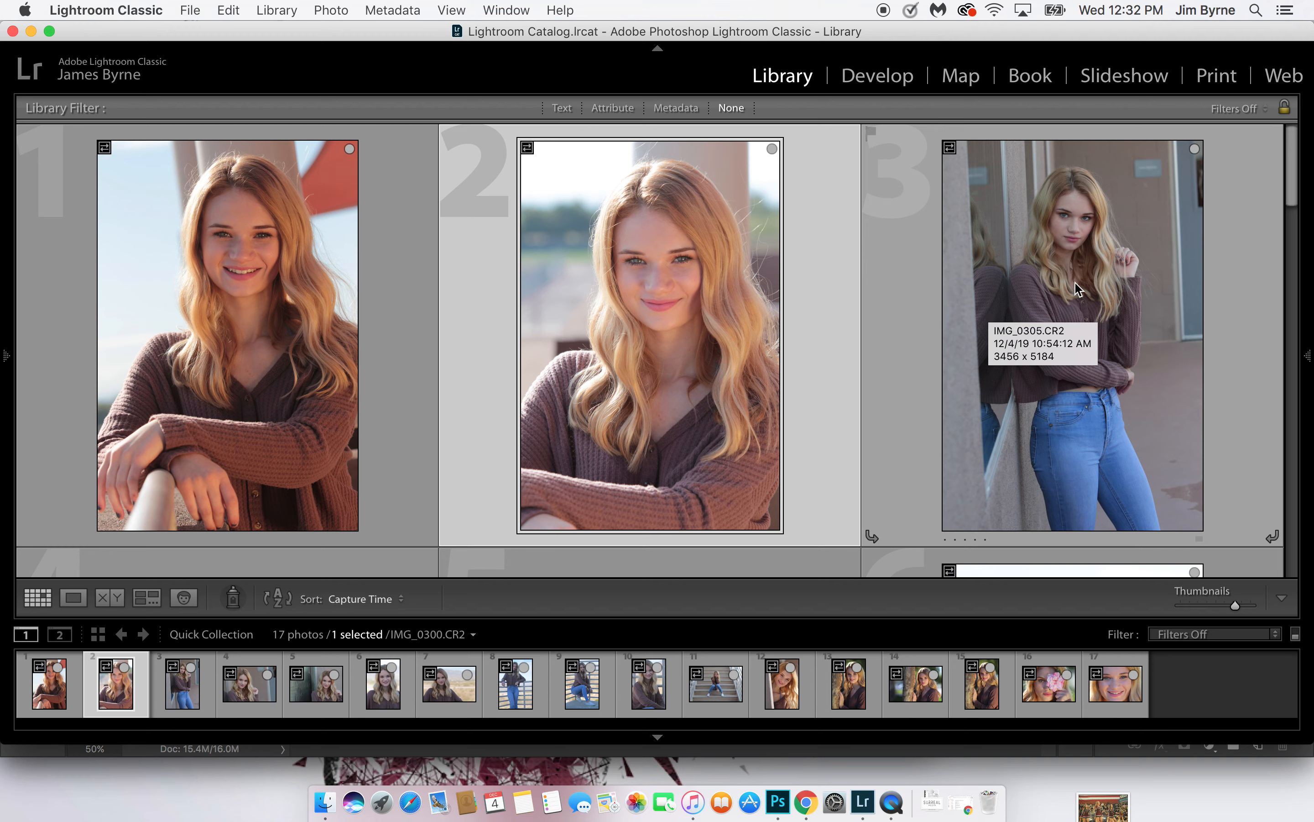
pyautogui.click(1113, 259)
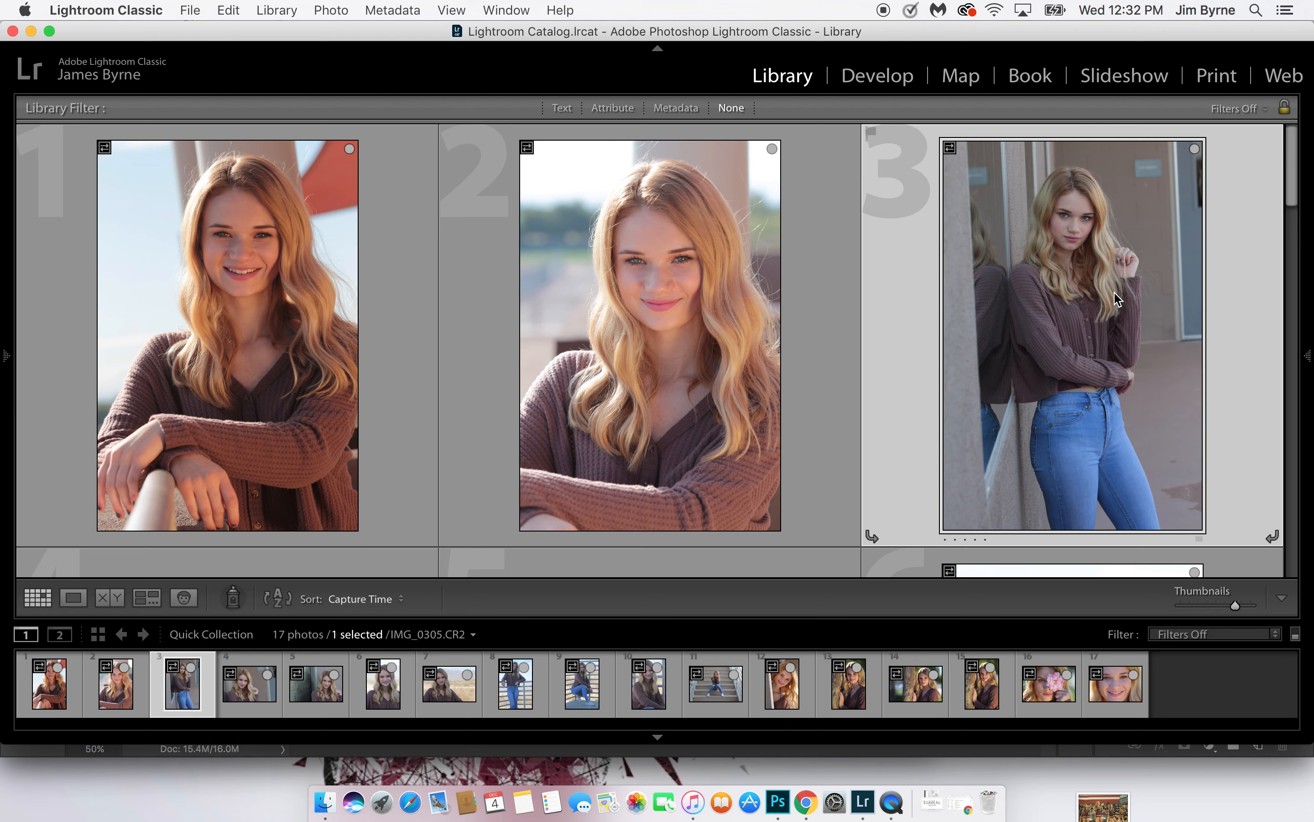
pyautogui.press('b')
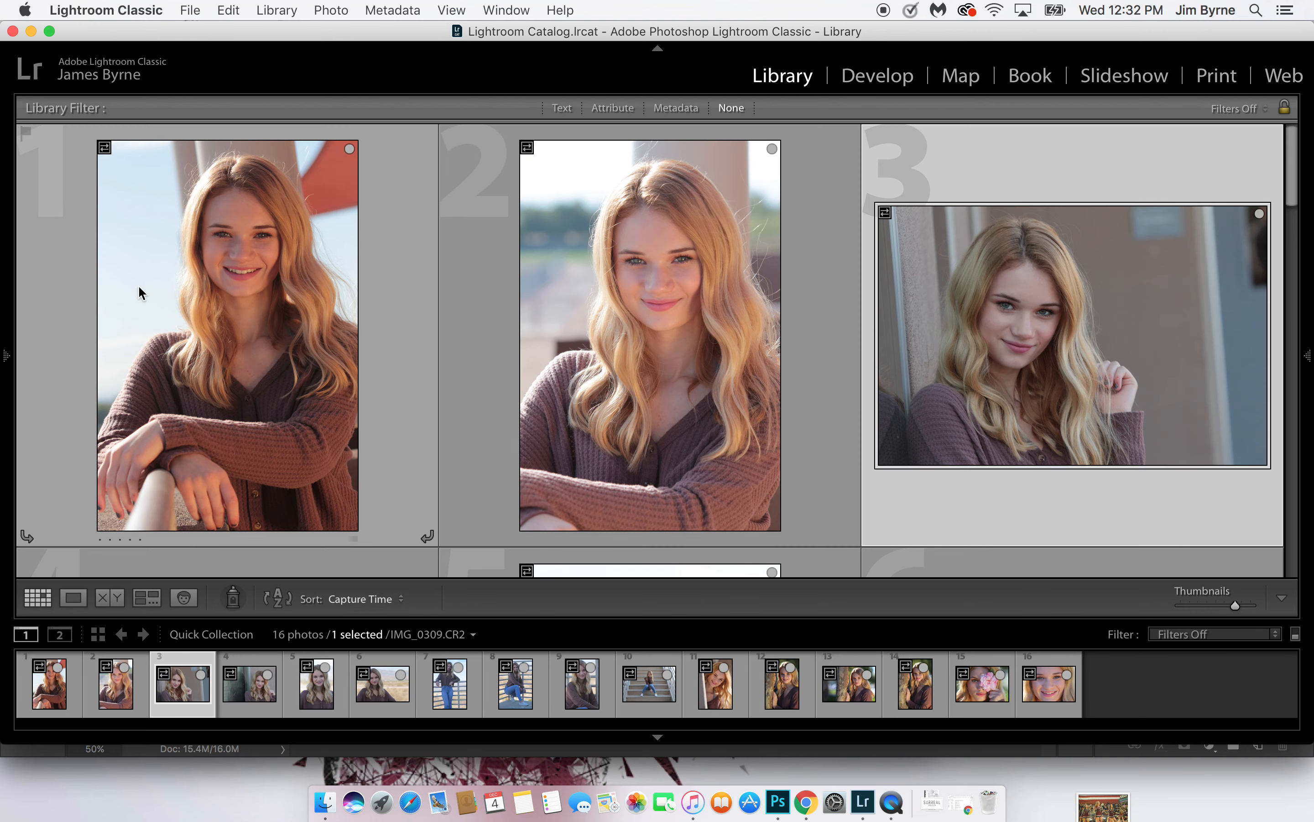
pyautogui.click(137, 278)
pyautogui.press('b')
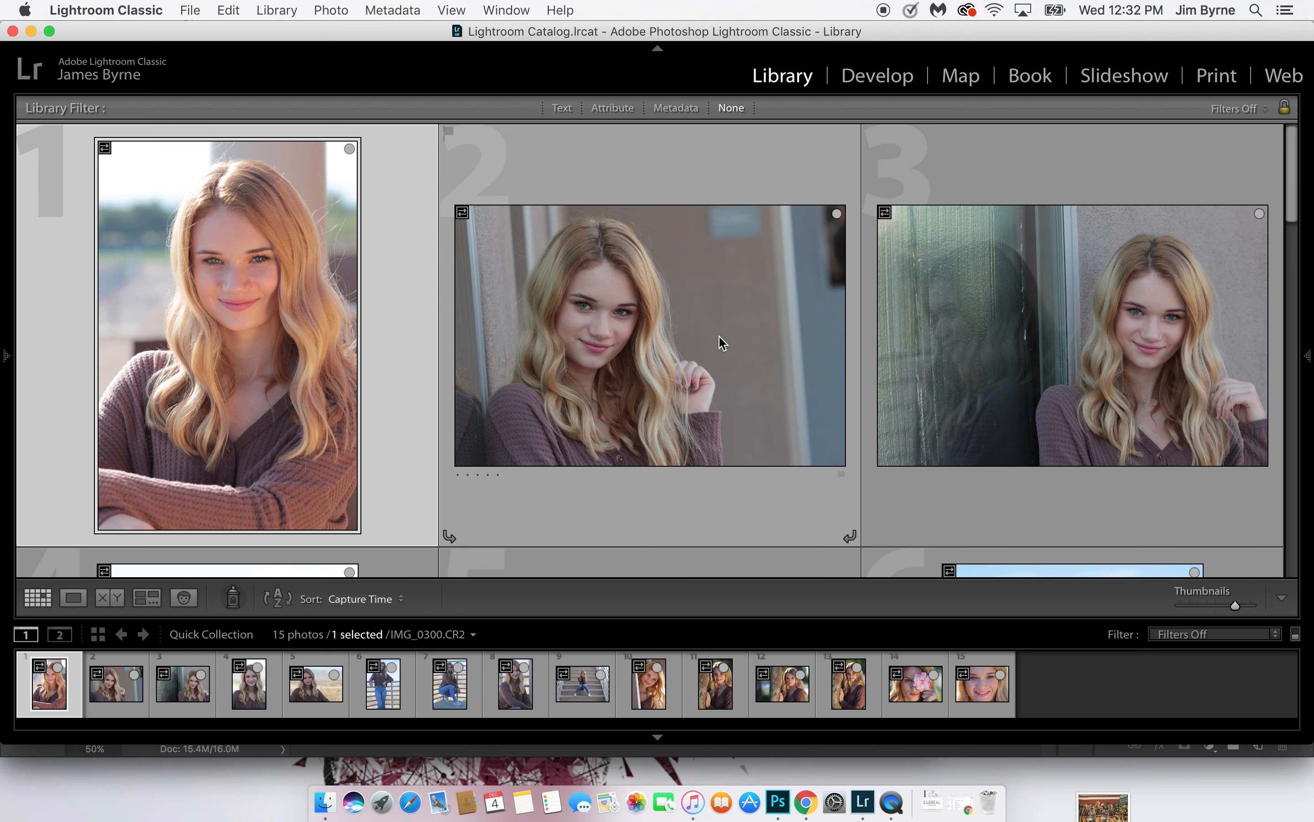
# Remove the horizontal raised-hand portrait, the window-reflection portrait and the smiling vertical desert portrait from the Quick Collection
pyautogui.click(749, 338)
pyautogui.press('b')
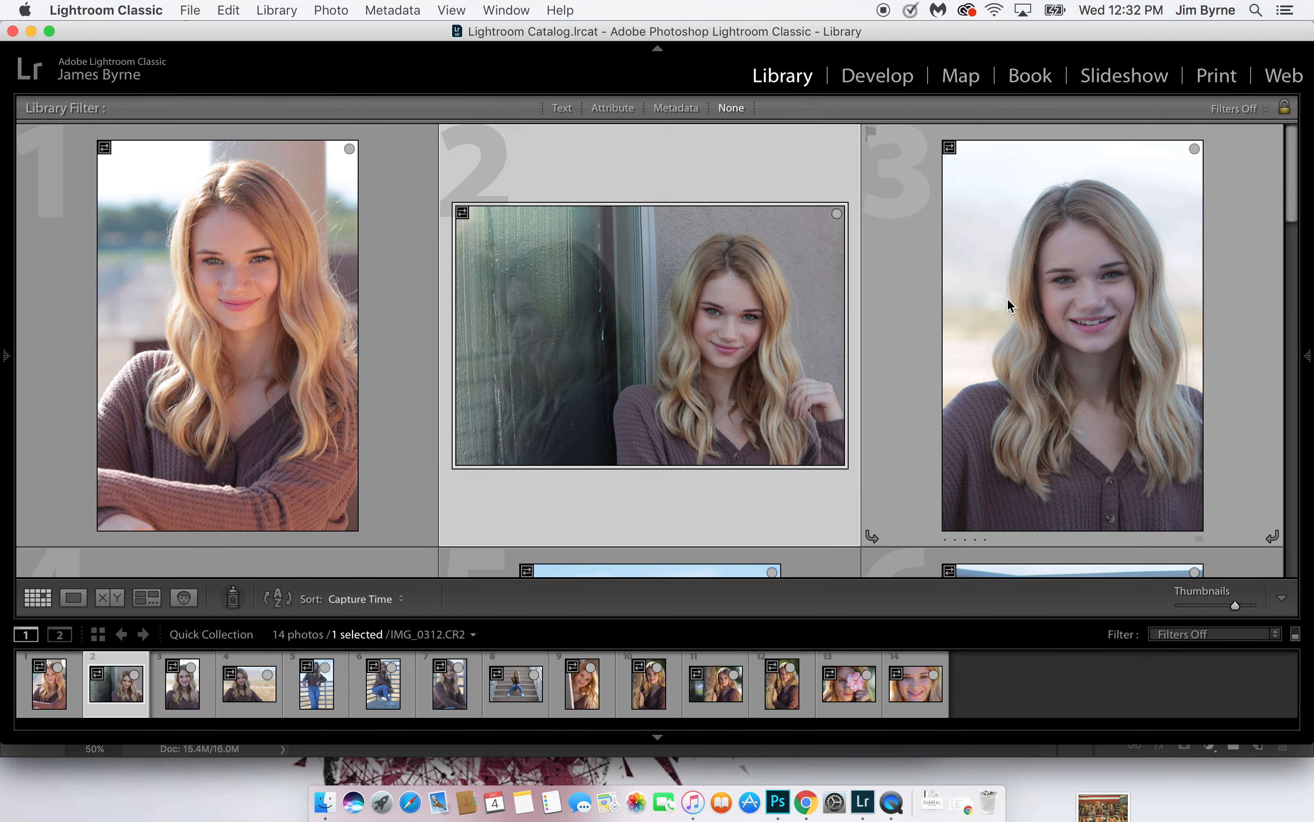
pyautogui.press('b')
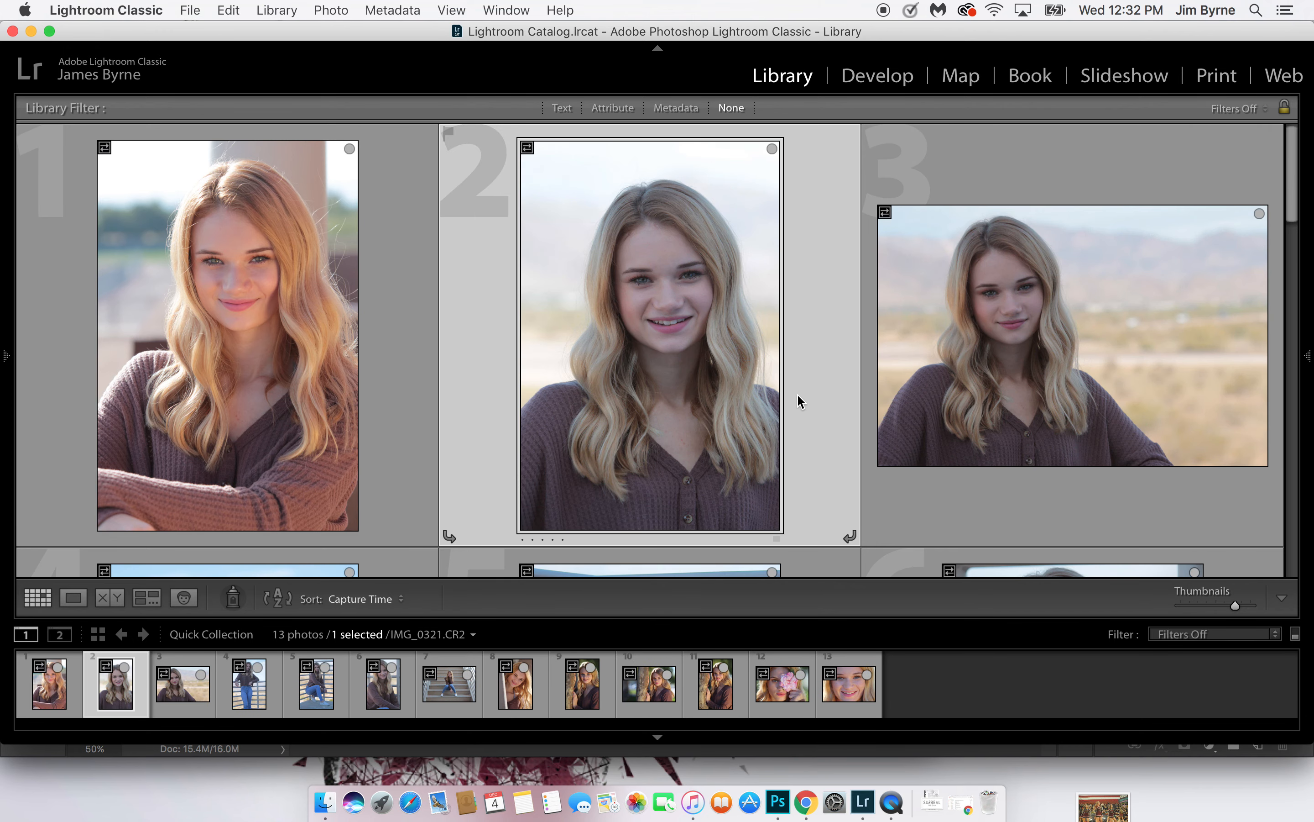
pyautogui.press('b')
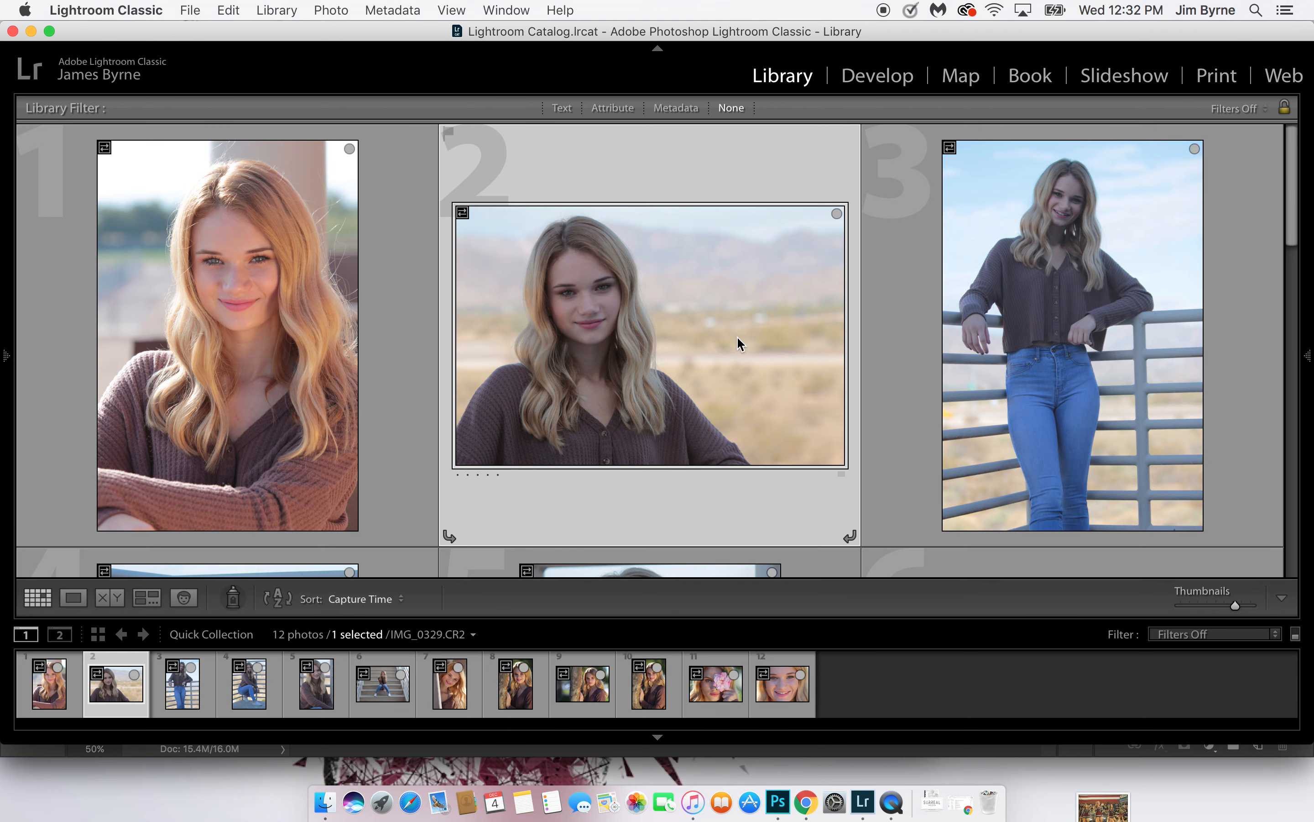
# Remove the three vertical railing portraits from the Quick Collection: standing in jeans, crouching, and the smiling close-up
pyautogui.scroll(-5, 737, 337)
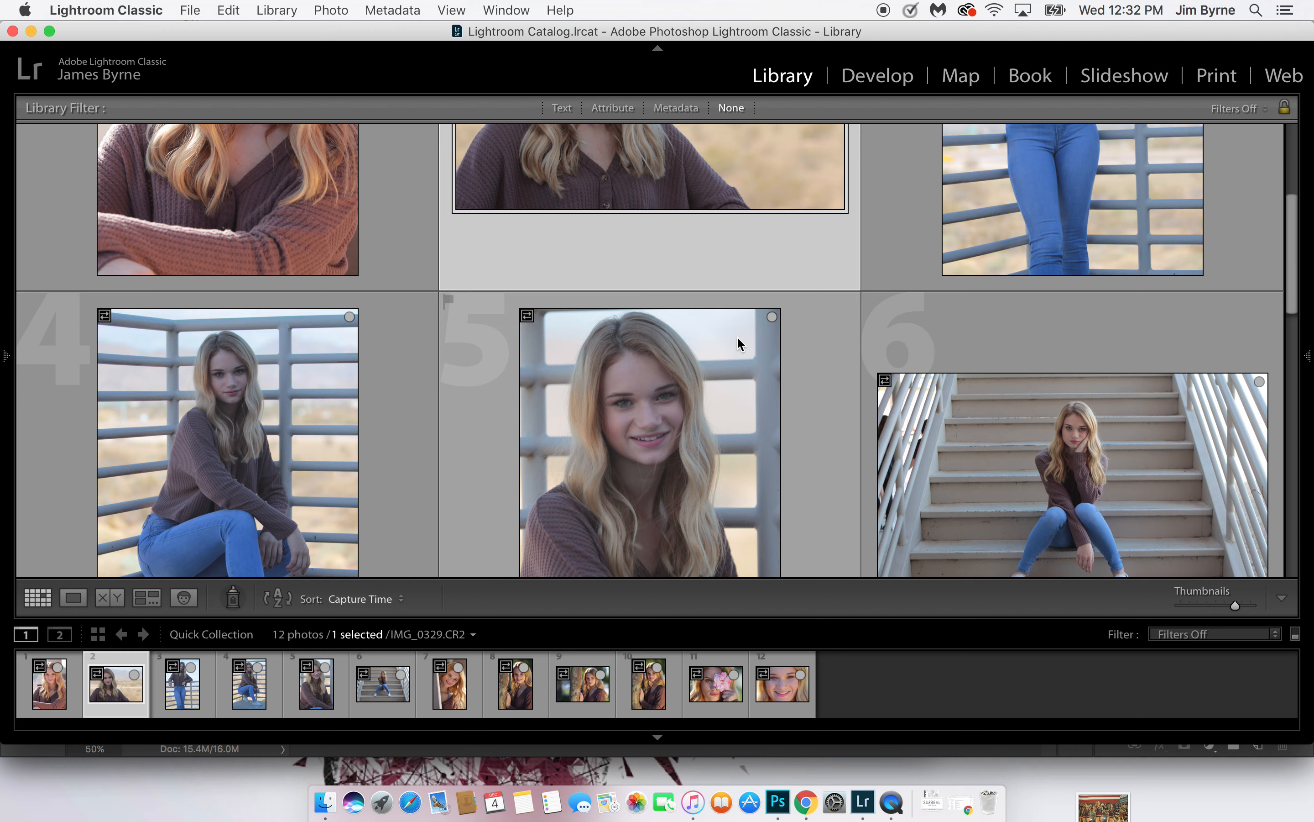
pyautogui.click(1042, 205)
pyautogui.press('b')
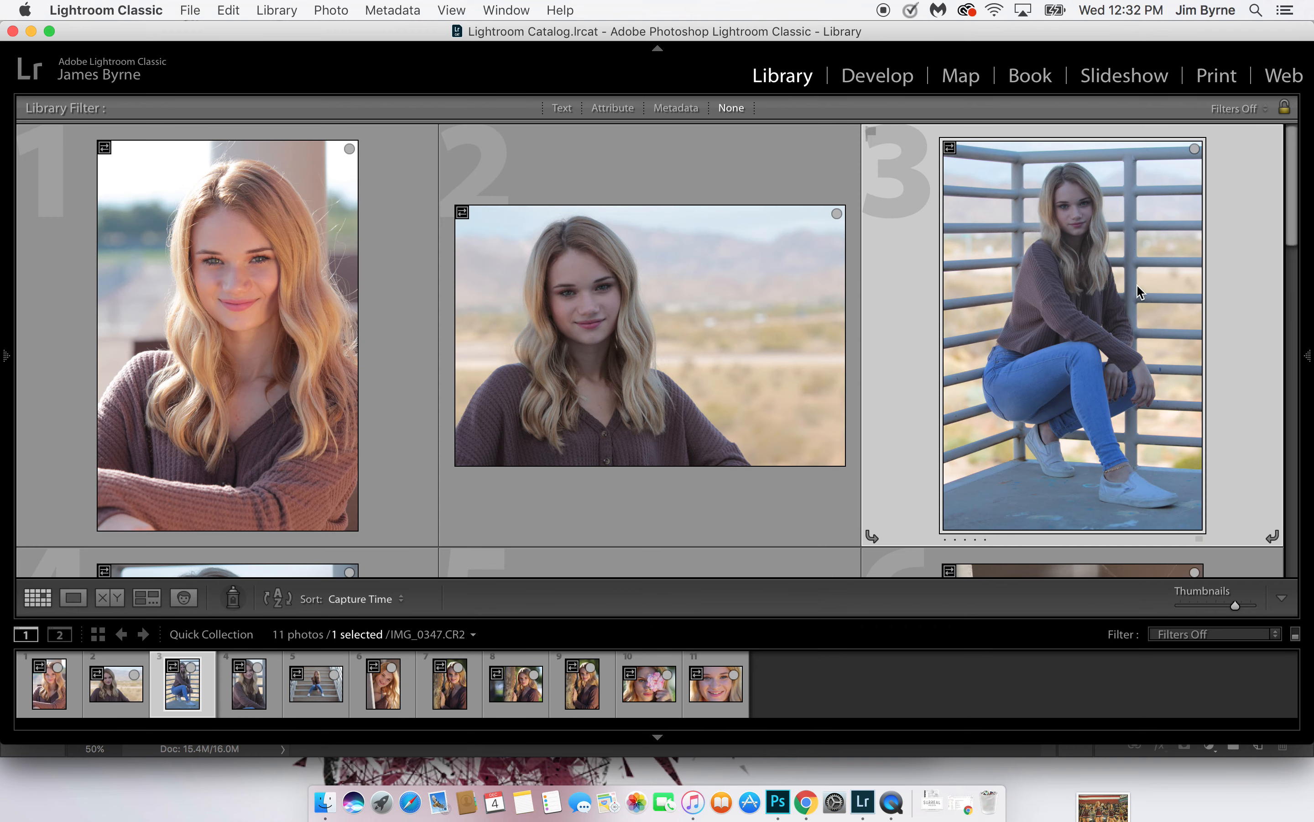
pyautogui.press('b')
pyautogui.press('b')
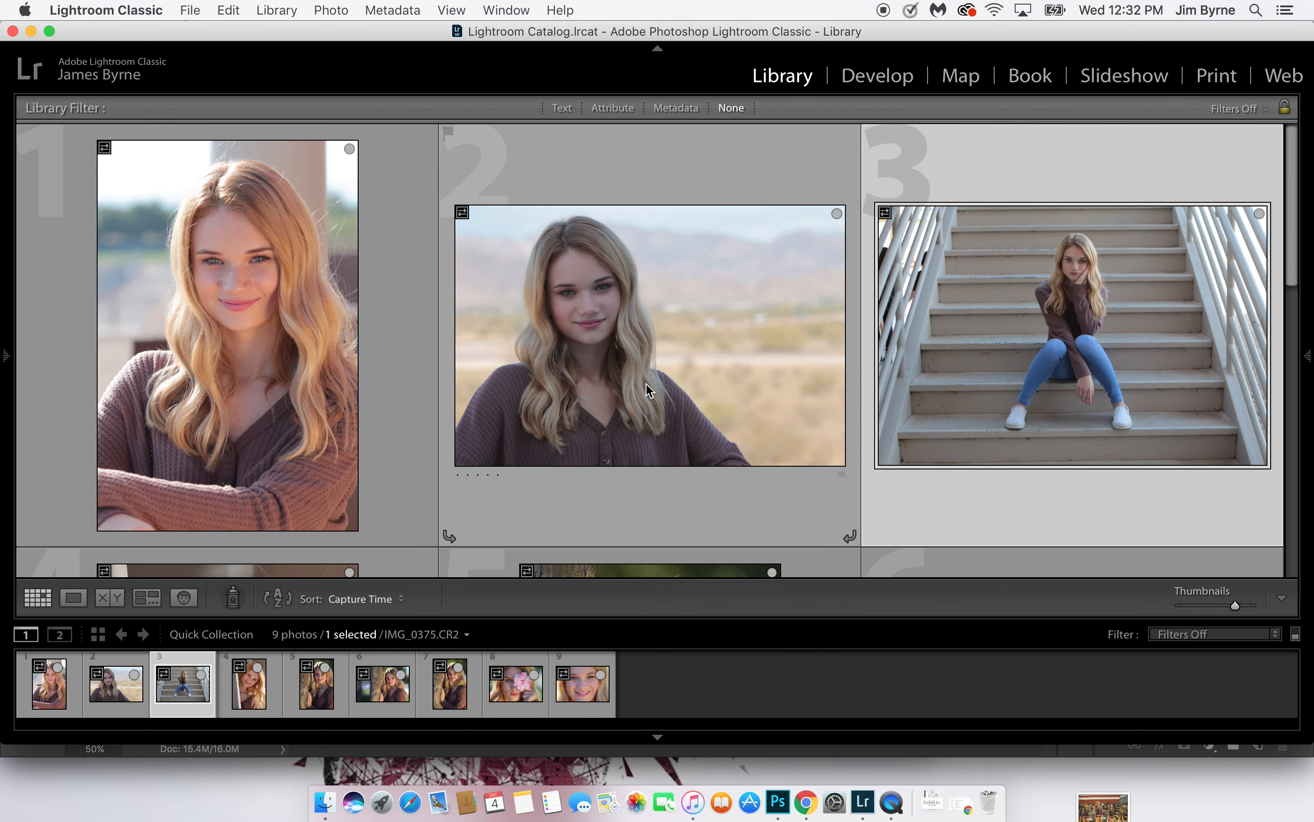
# Review the remaining photos, then remove photo 9, the smiling face close-up without the flower, from the Quick Collection
pyautogui.scroll(-6, 648, 388)
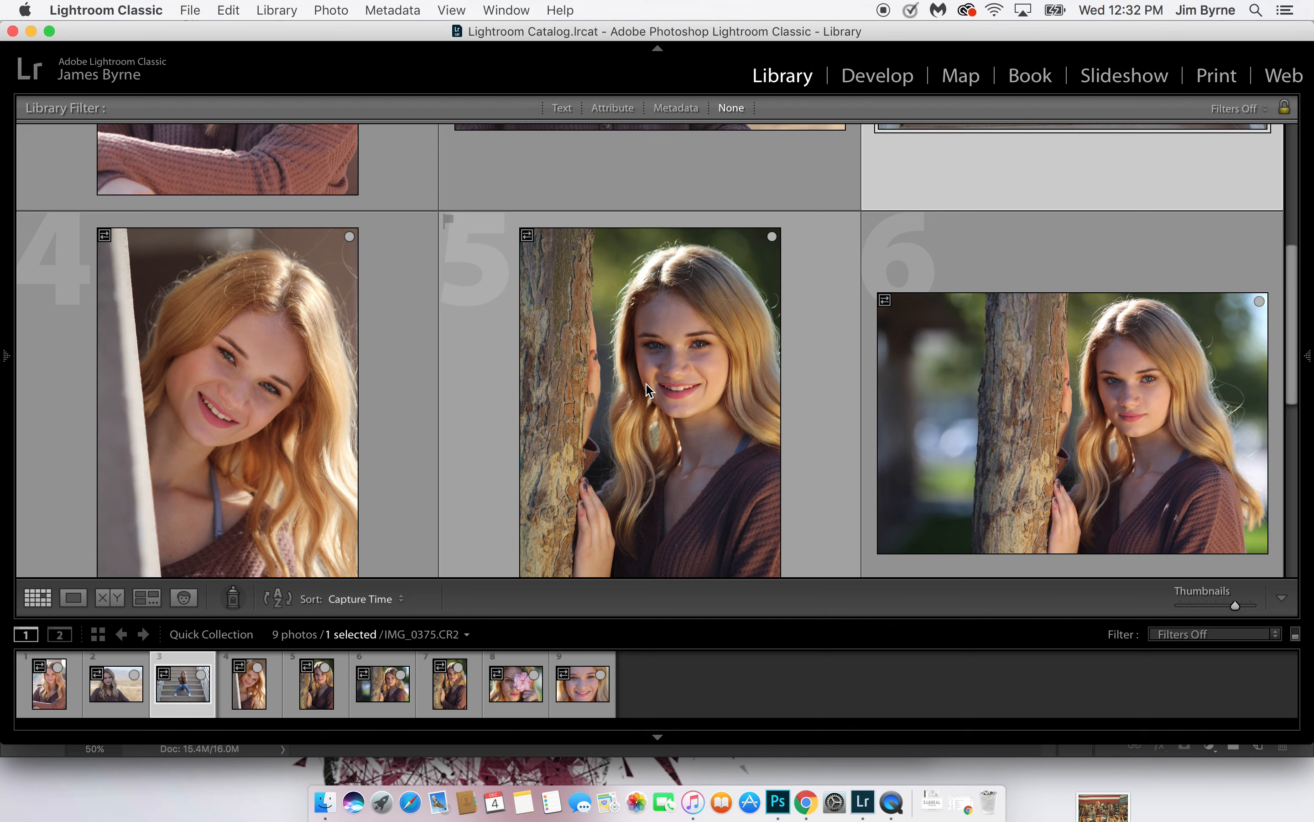
pyautogui.scroll(6, 648, 389)
pyautogui.scroll(-12, 647, 388)
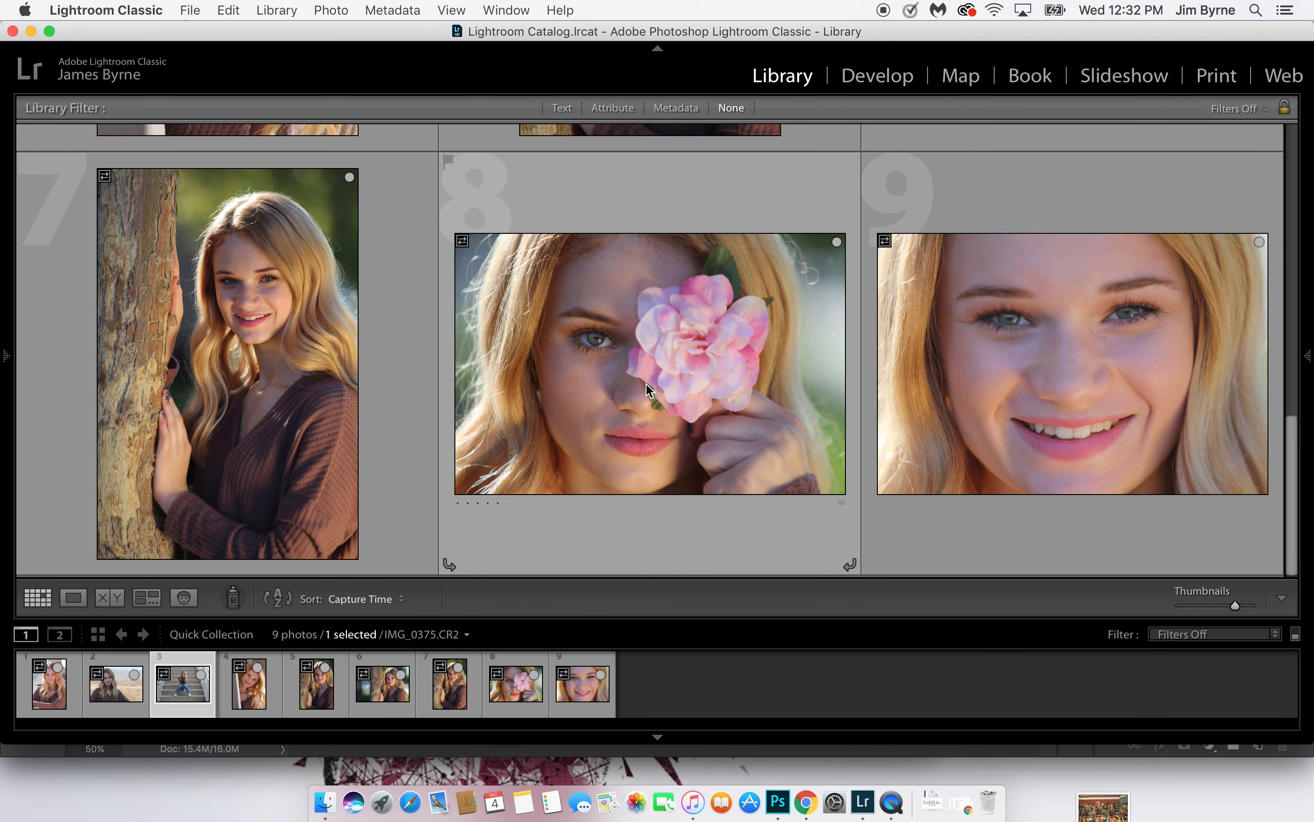
pyautogui.scroll(6, 647, 388)
pyautogui.scroll(-5, 646, 388)
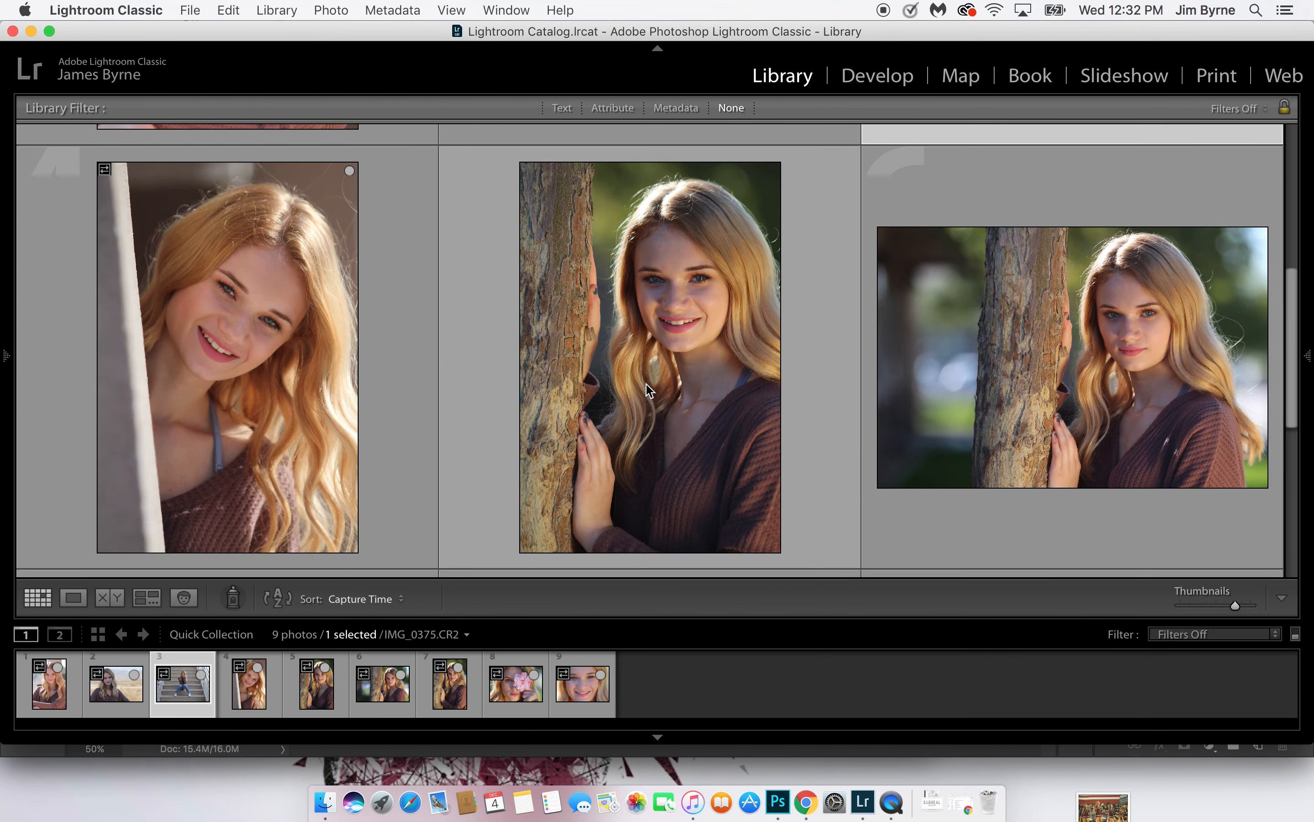
pyautogui.scroll(-3, 646, 384)
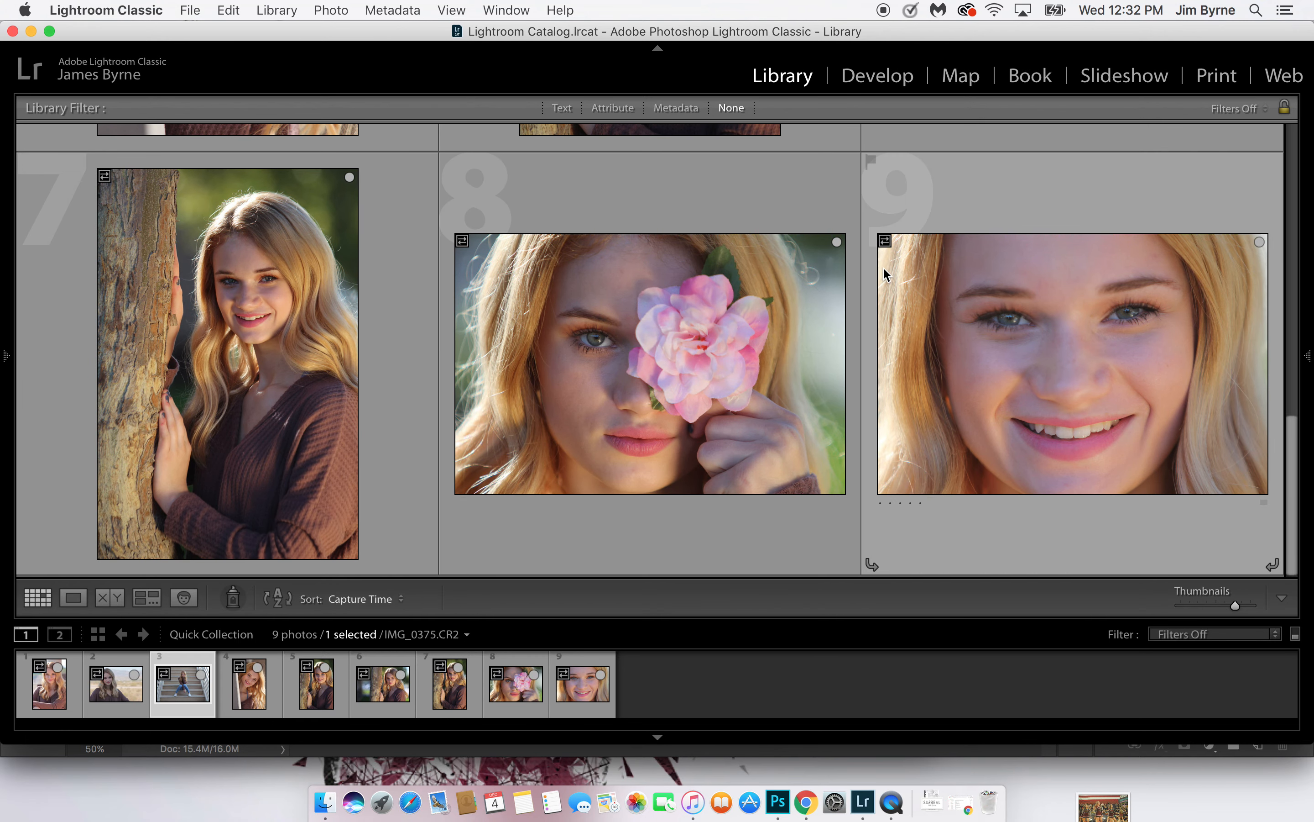
pyautogui.click(1065, 287)
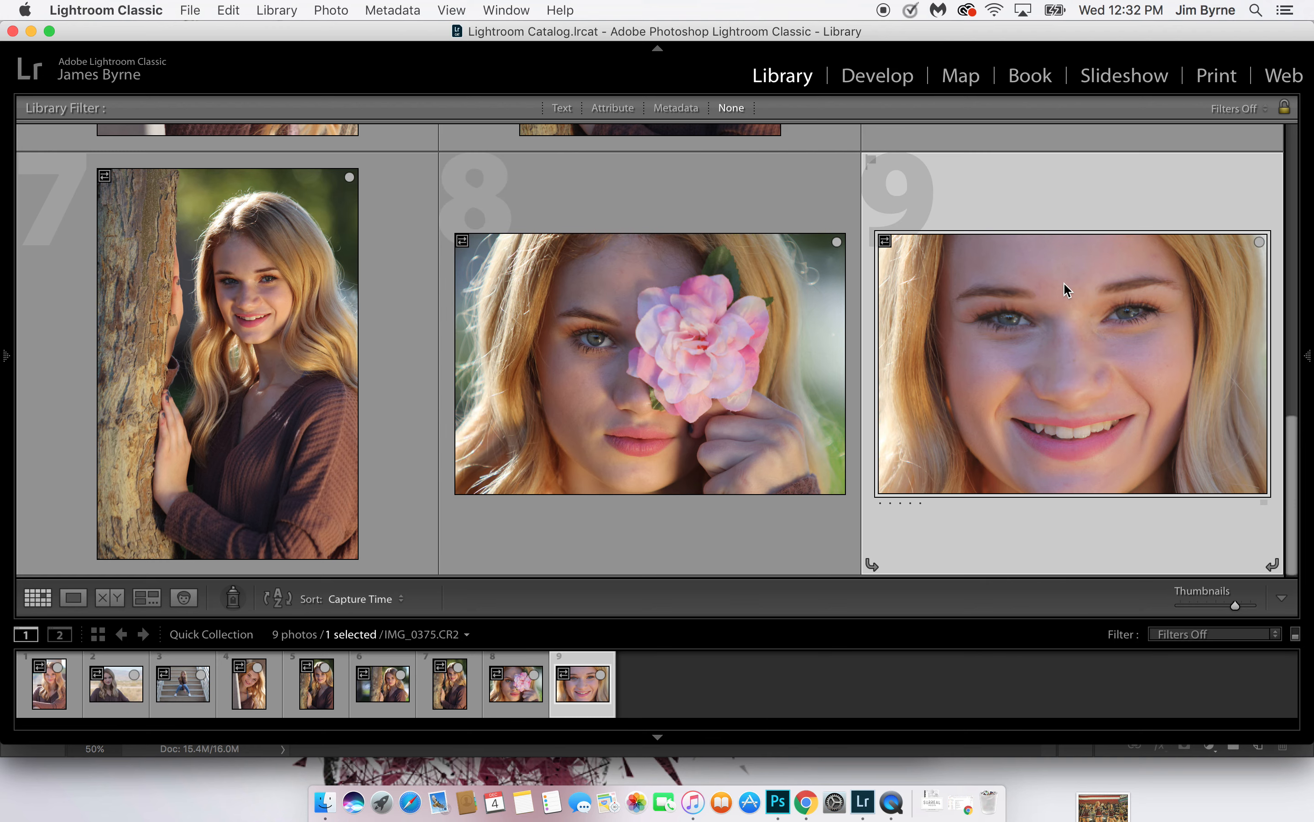
pyautogui.press('b')
# Remove photo 6, the horizontal portrait beside the tree trunk, from the Quick Collection
pyautogui.scroll(5, 470, 367)
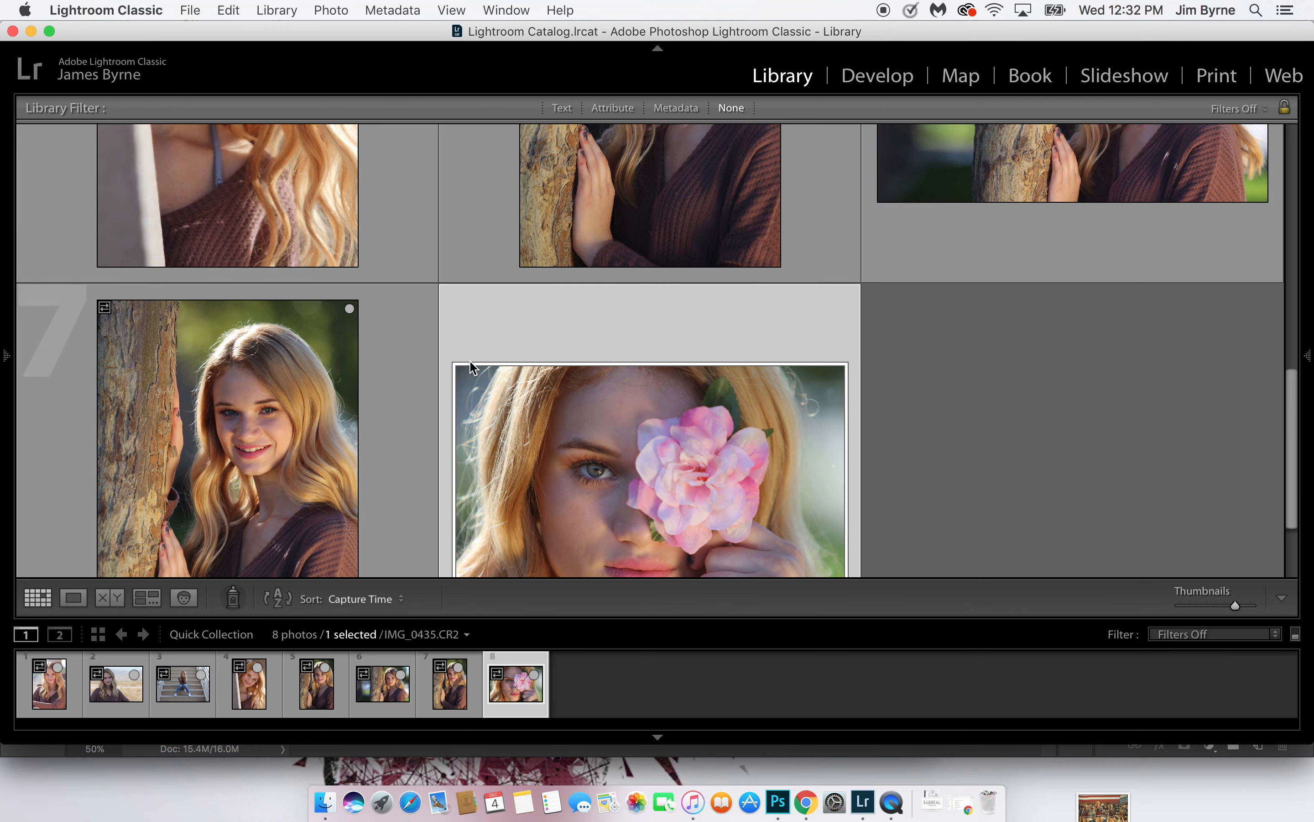
pyautogui.scroll(-5, 470, 361)
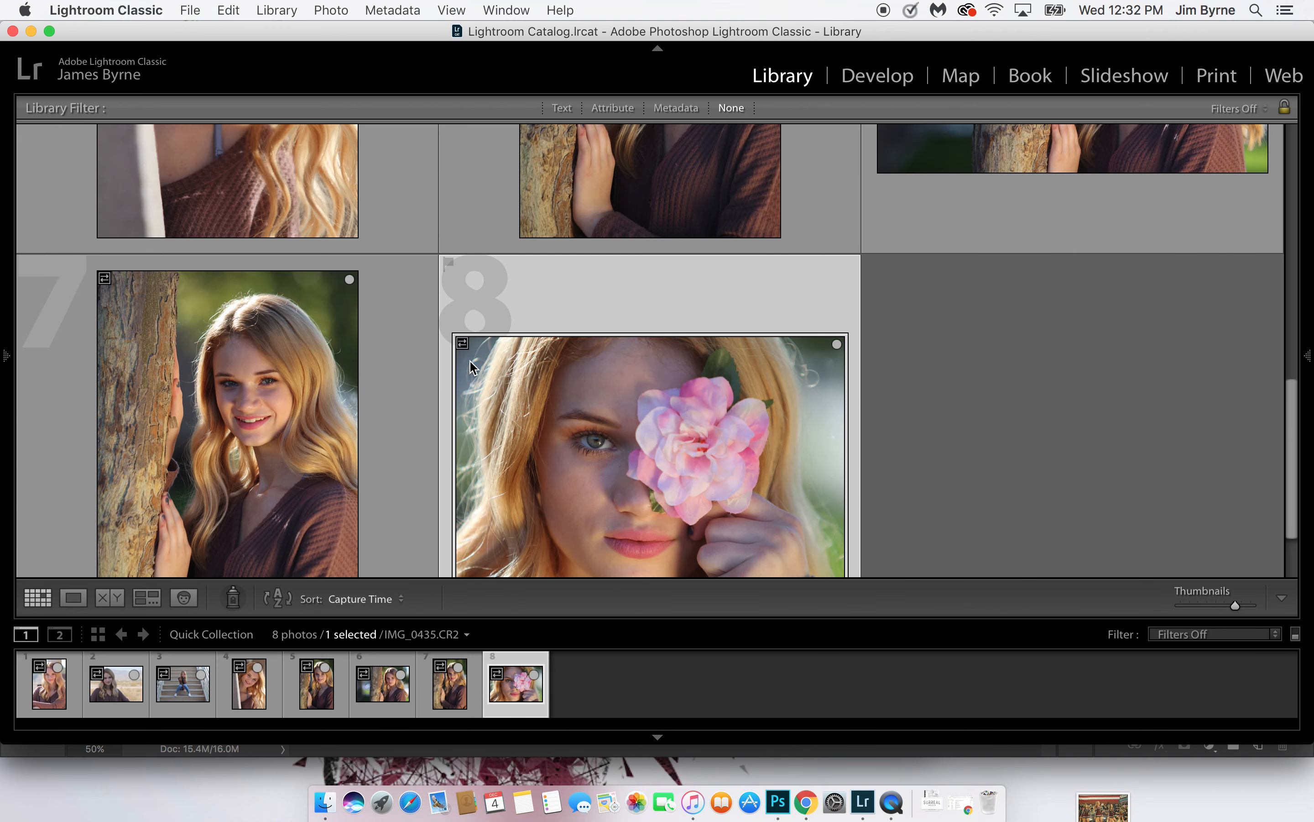
pyautogui.scroll(5, 844, 235)
pyautogui.scroll(-4, 844, 235)
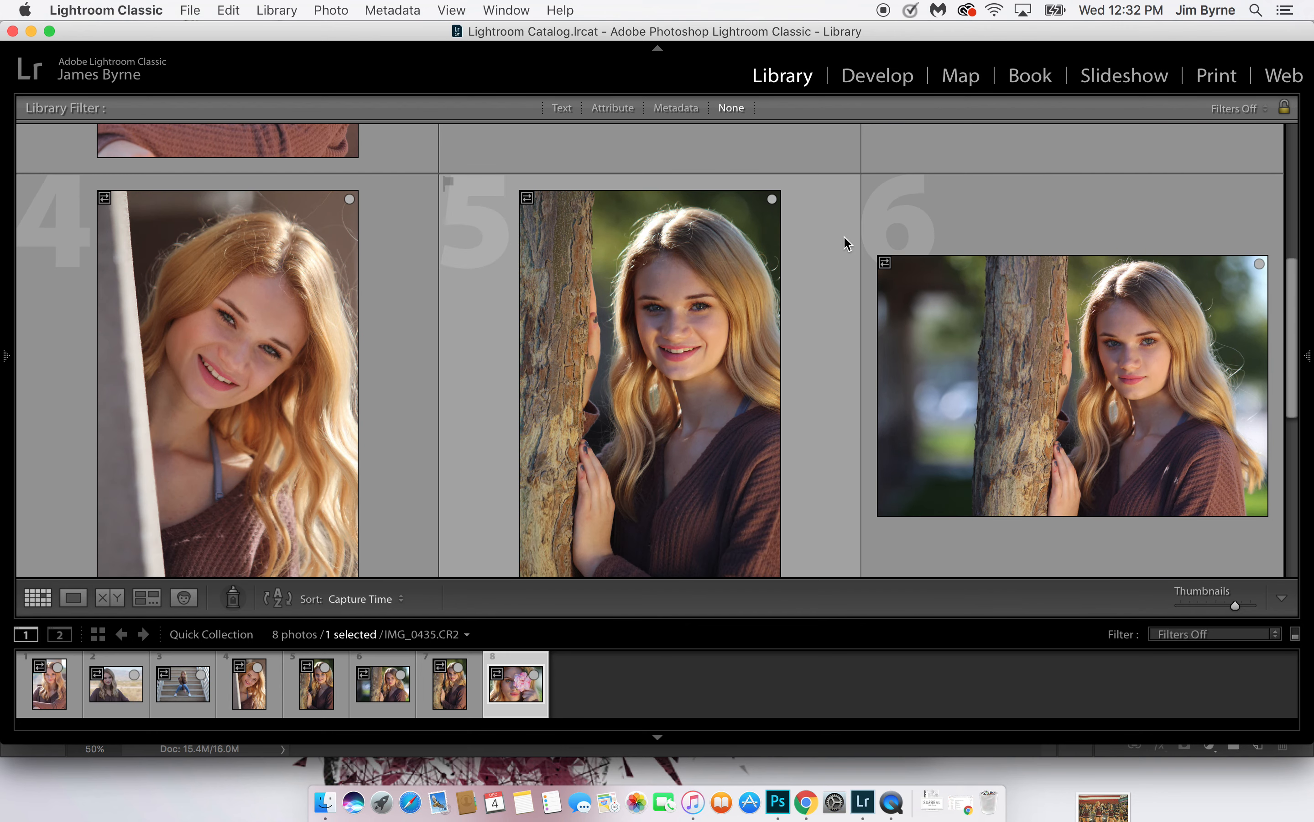
pyautogui.scroll(3, 1131, 161)
pyautogui.click(1127, 168)
pyautogui.press('b')
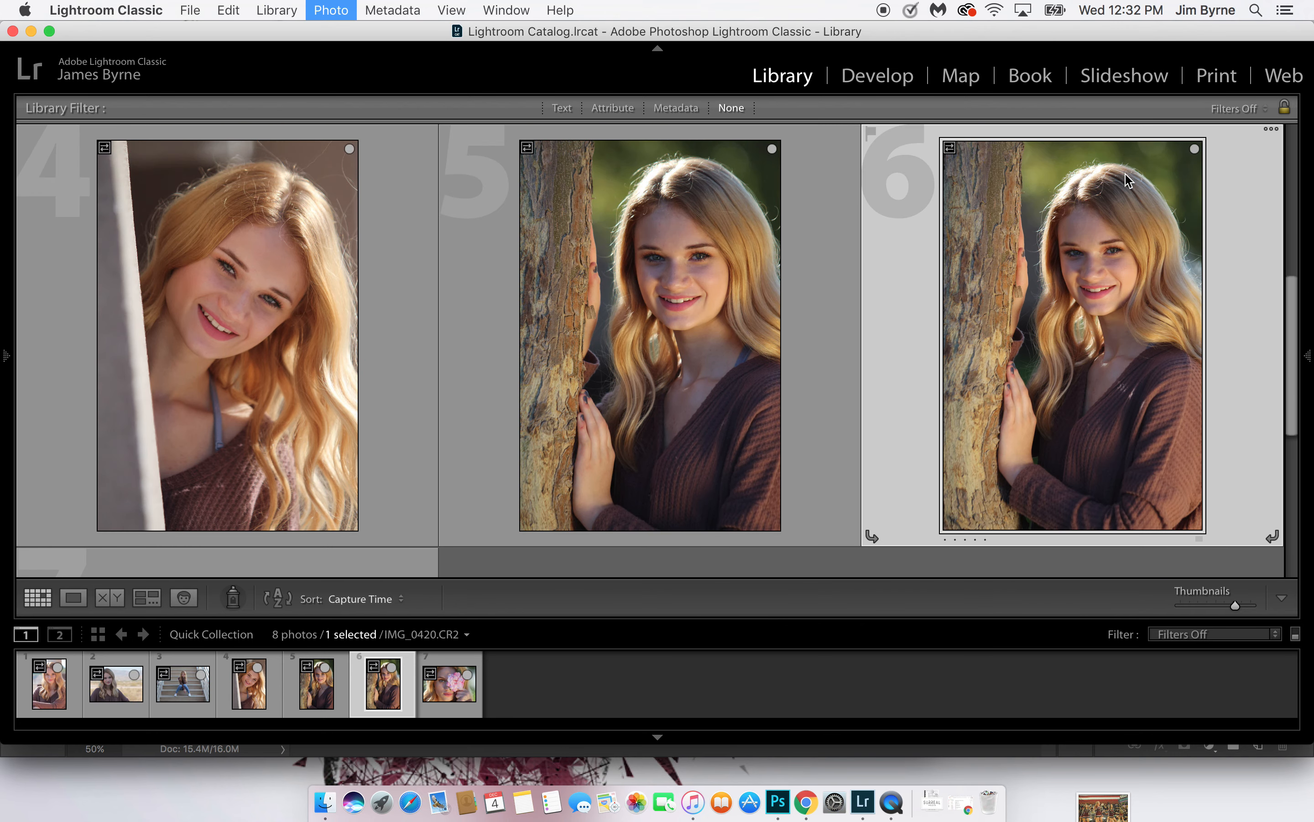
# Remove the second vertical tree-trunk portrait, photo 6, from the Quick Collection
pyautogui.scroll(-2, 918, 293)
pyautogui.scroll(4, 957, 300)
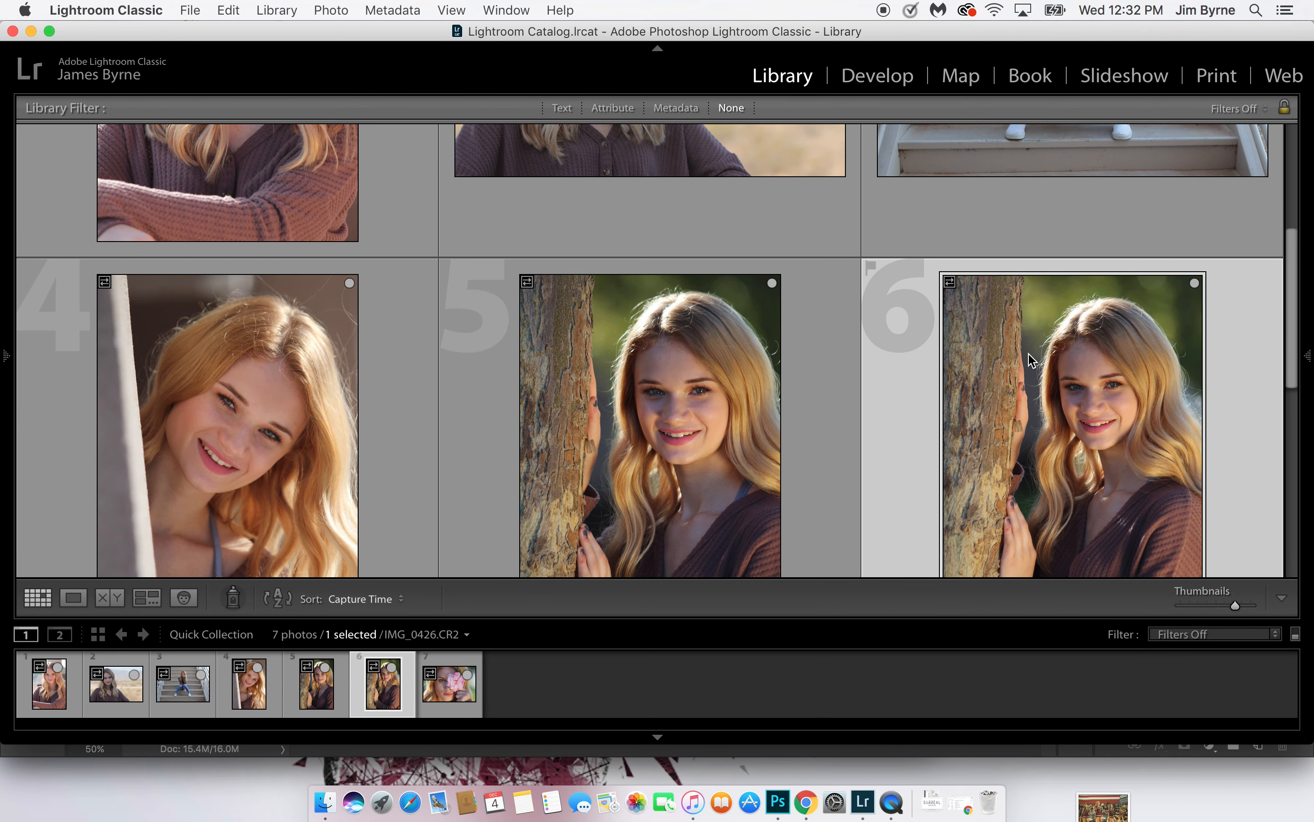
pyautogui.press('b')
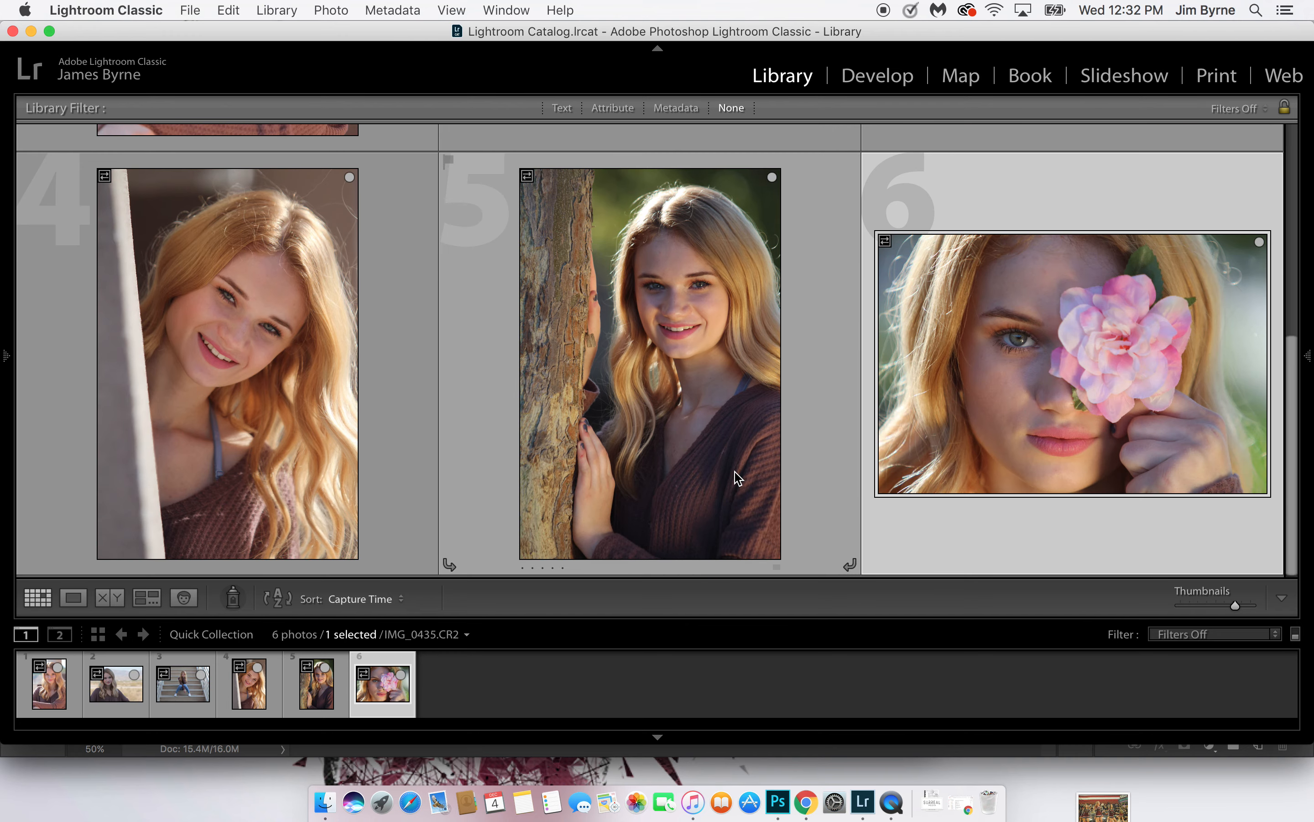
# Remove photo 2, the horizontal portrait with the desert and mountains behind, from the Quick Collection
pyautogui.scroll(5, 735, 471)
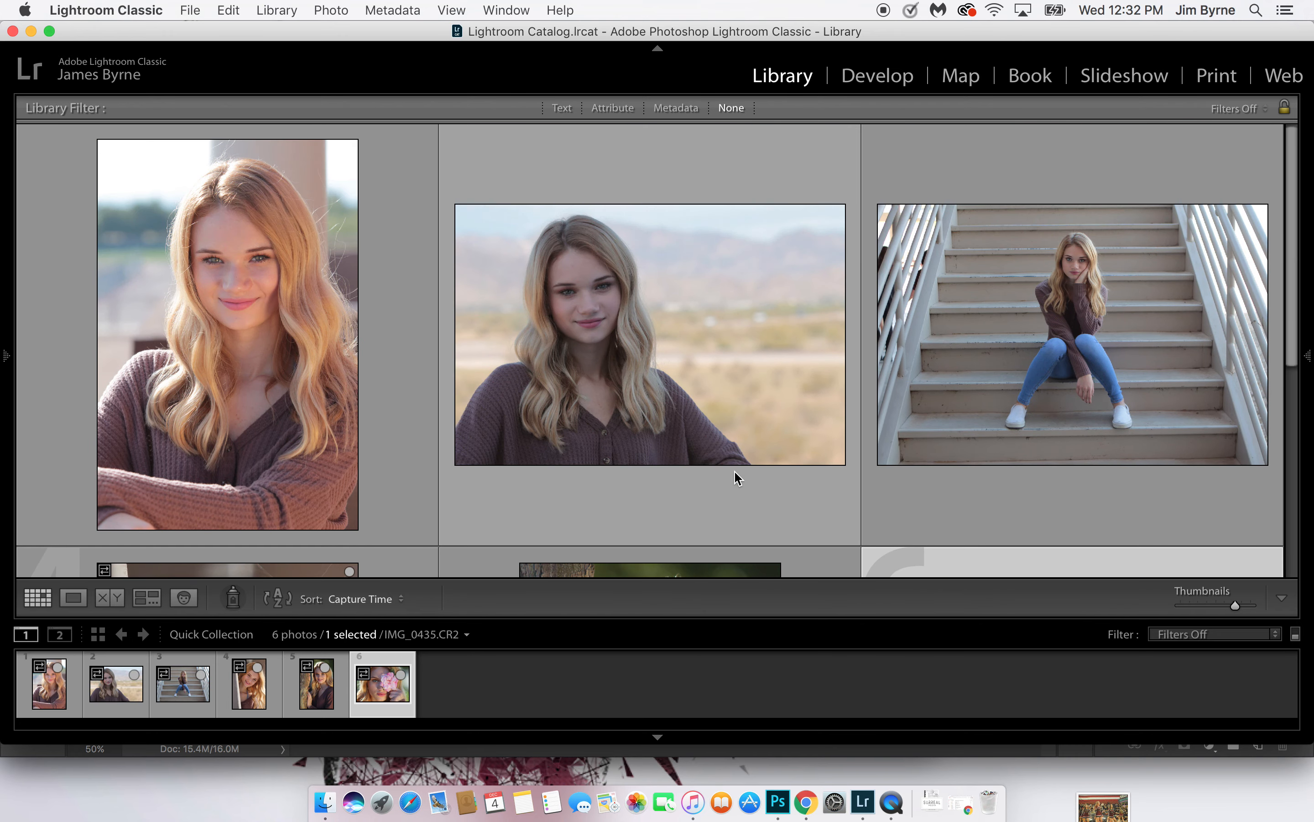
pyautogui.scroll(-2, 735, 477)
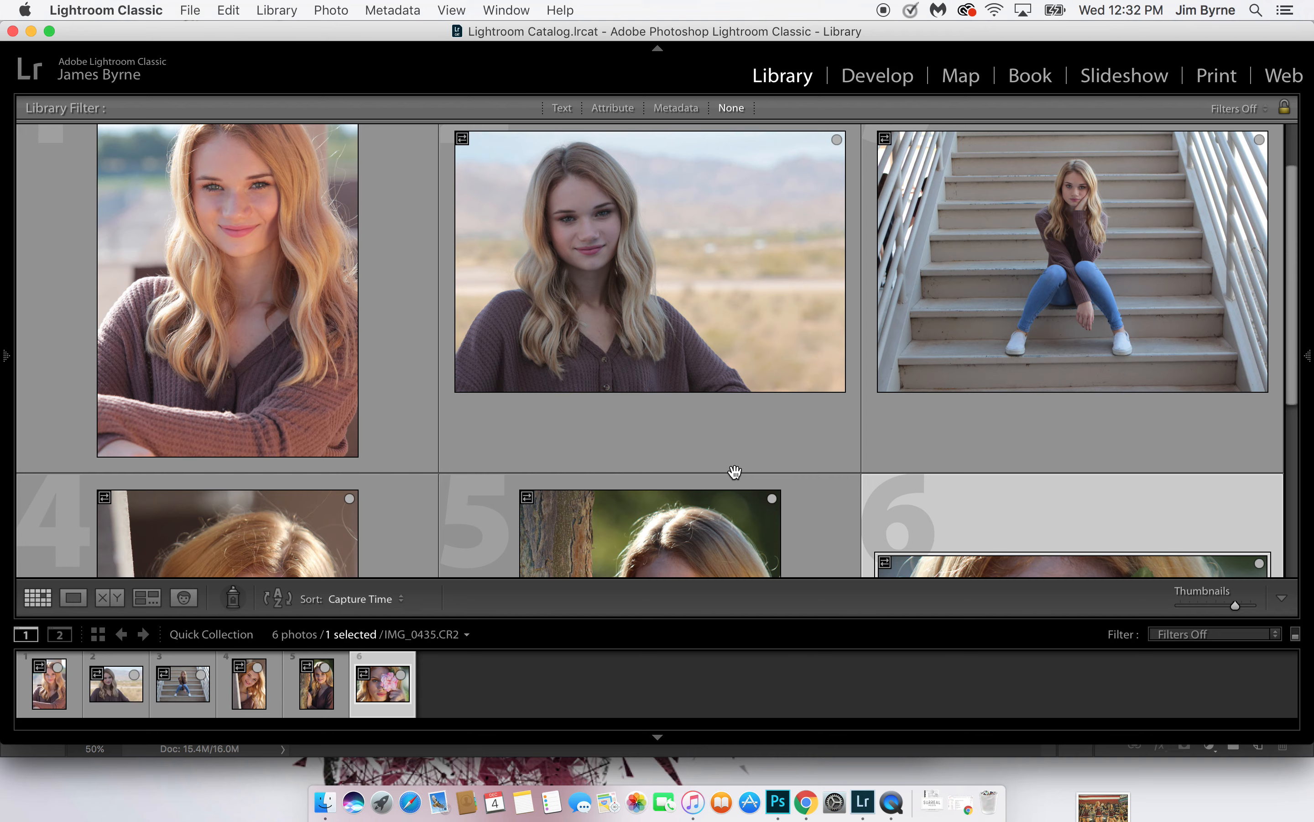
pyautogui.scroll(-2, 735, 472)
pyautogui.click(690, 156)
pyautogui.press('b')
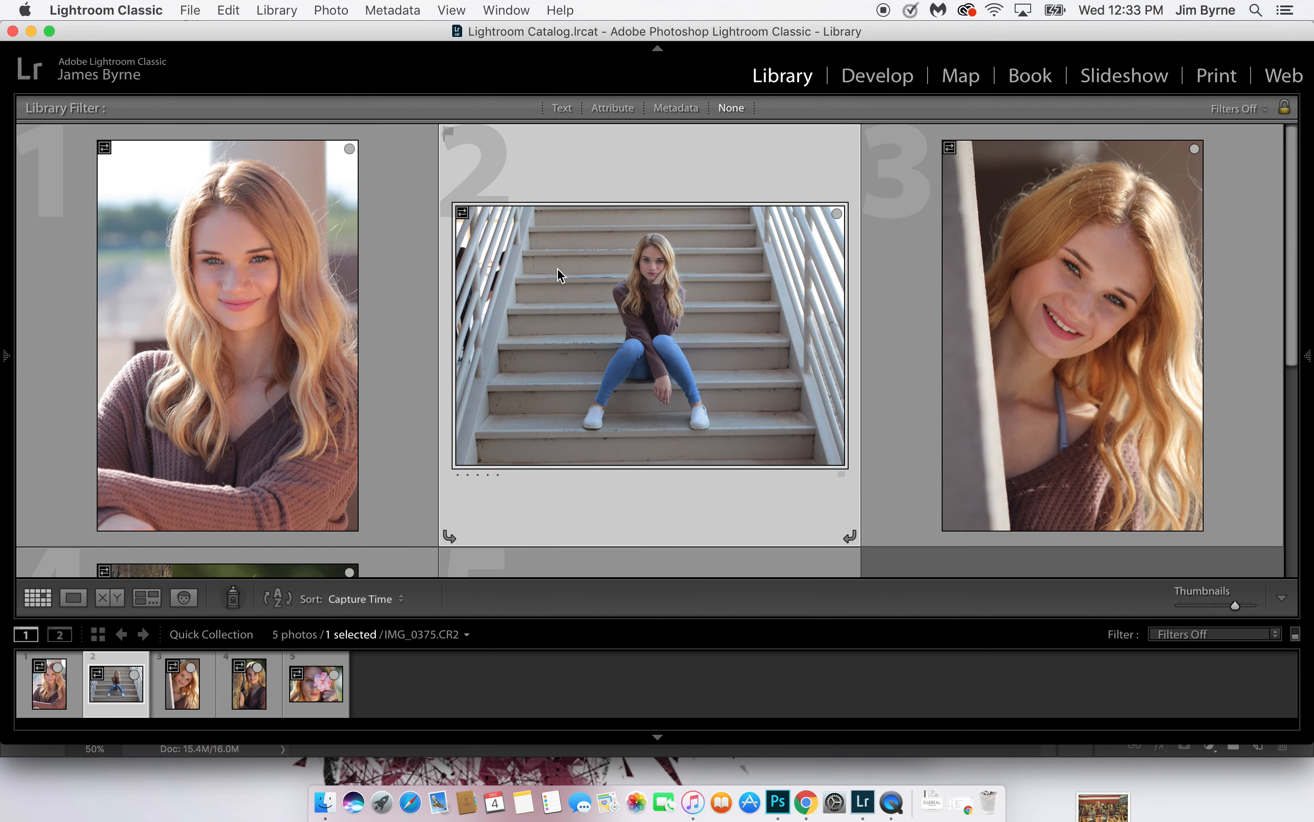
# Compare the remaining photos, then remove photo 3, the tilted-head portrait beside the pillar, from the Quick Collection
pyautogui.scroll(-5, 560, 276)
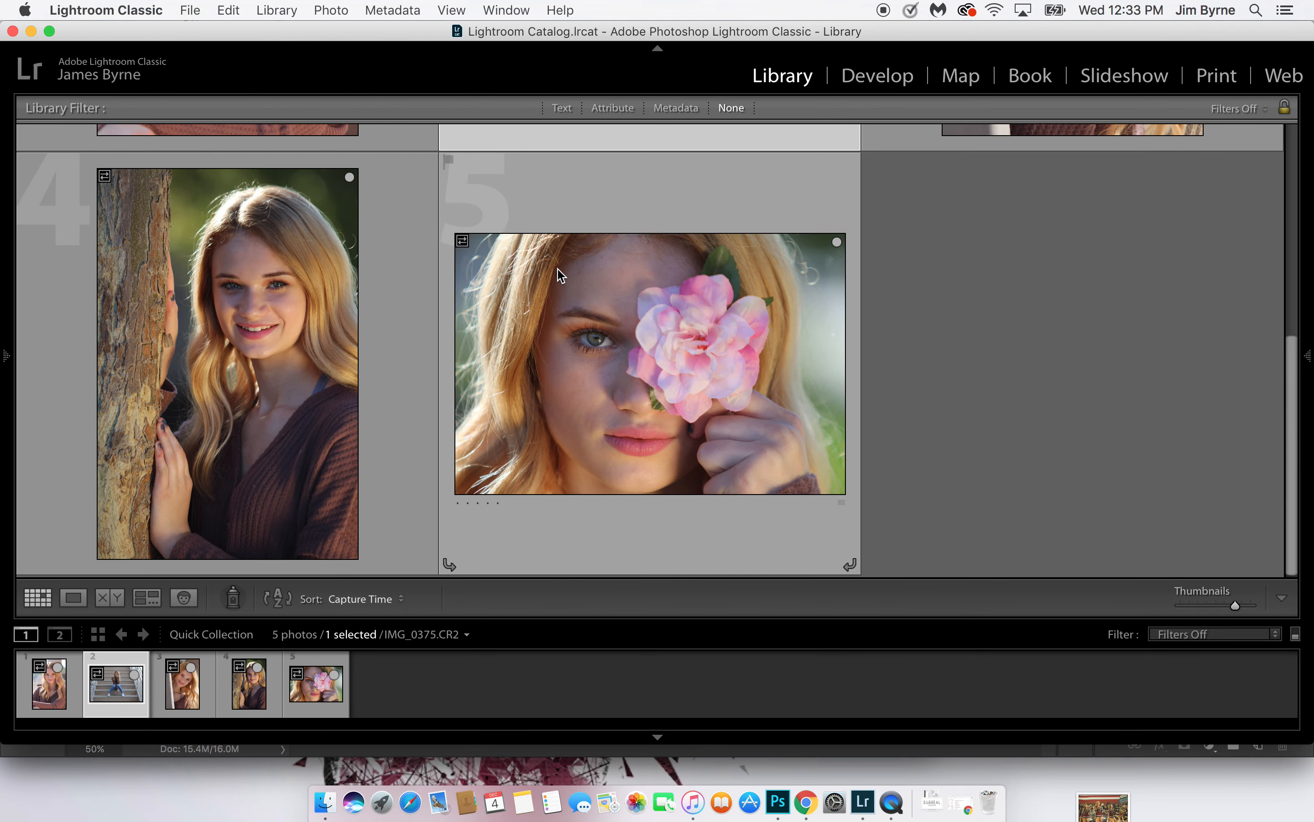
pyautogui.scroll(5, 561, 275)
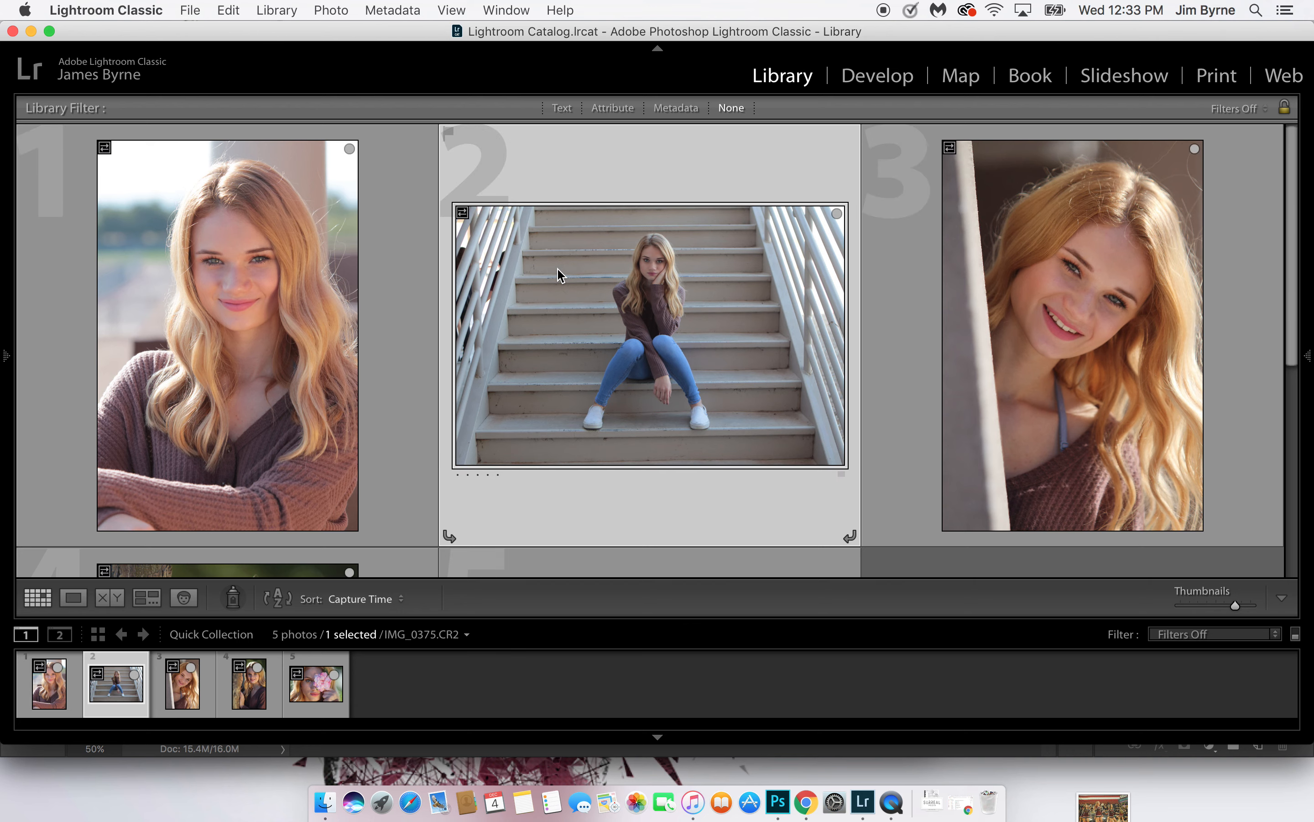
pyautogui.scroll(-5, 561, 276)
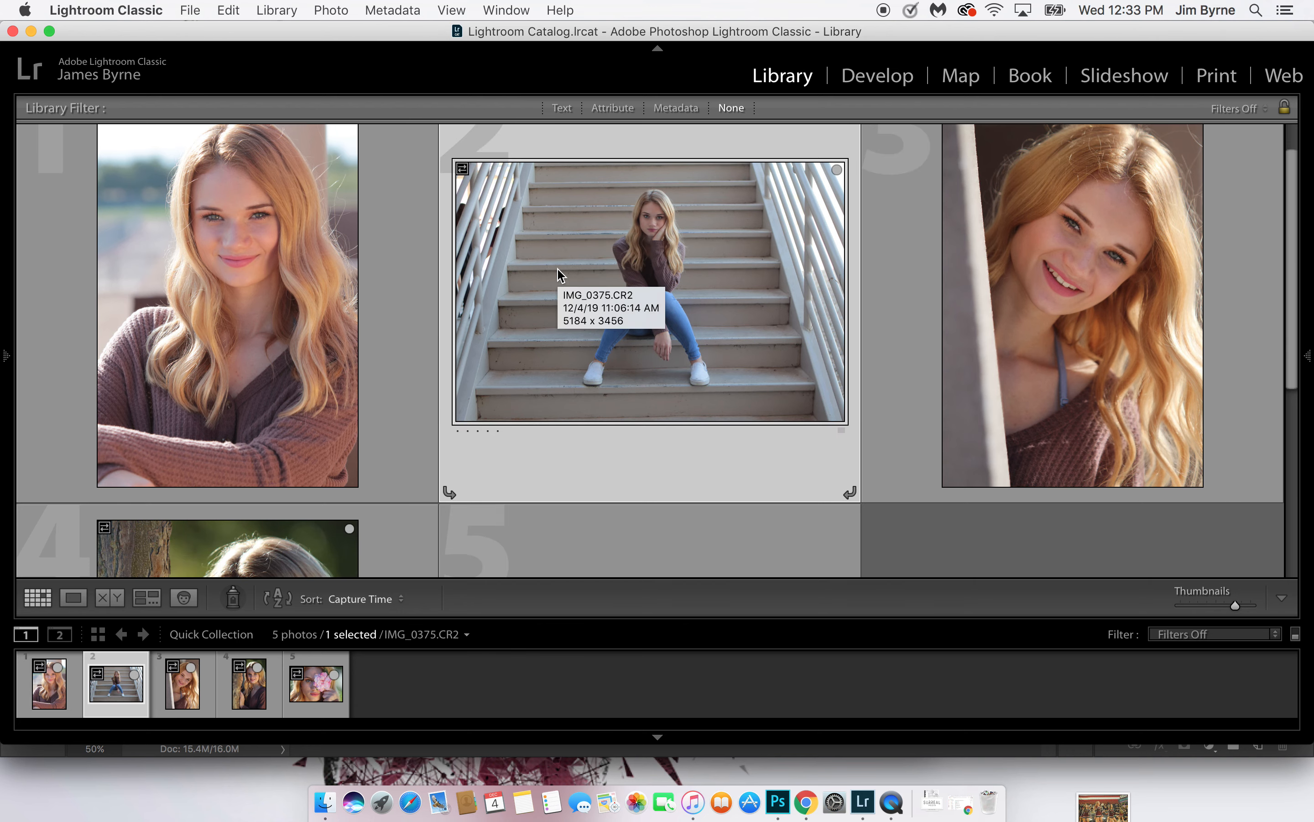
pyautogui.scroll(5, 560, 276)
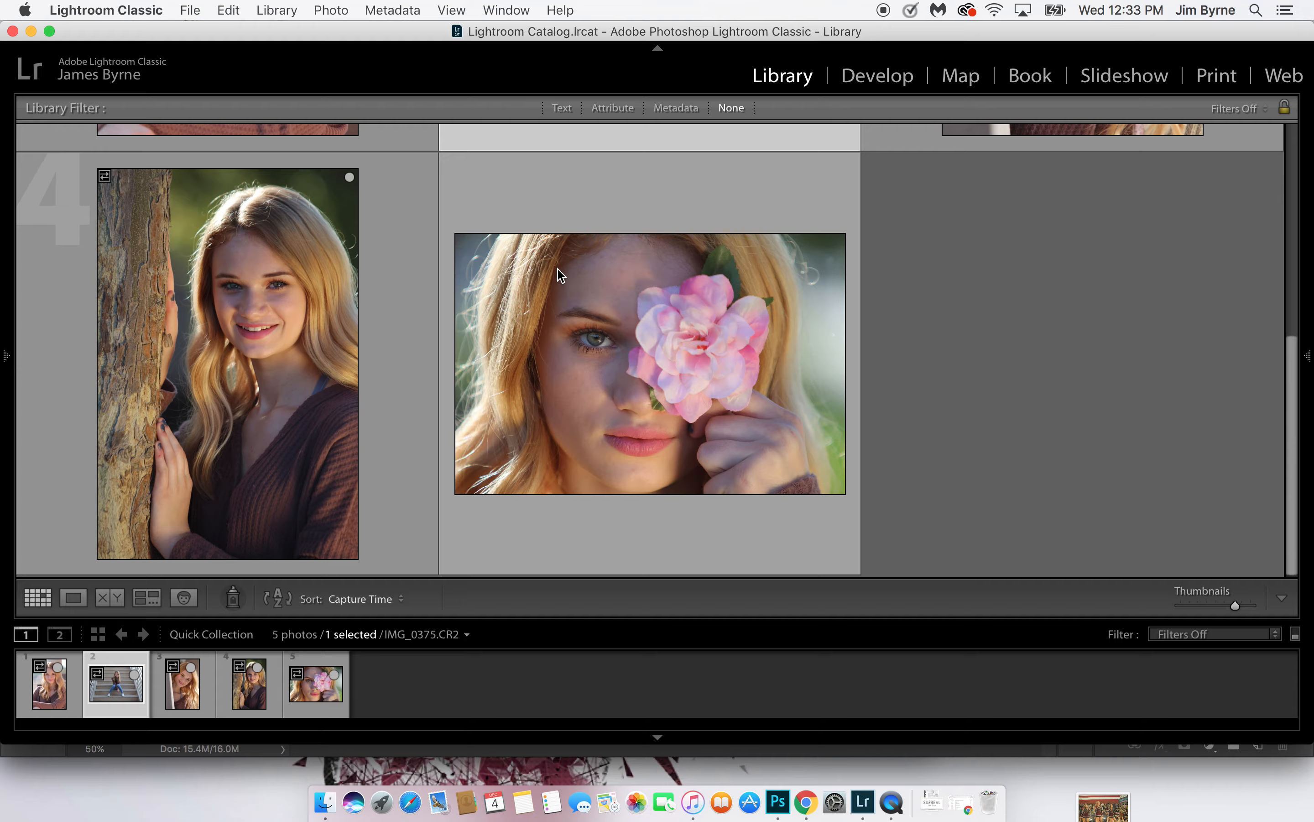
pyautogui.scroll(-5, 557, 268)
pyautogui.scroll(5, 557, 268)
pyautogui.scroll(-5, 558, 269)
pyautogui.scroll(1, 558, 269)
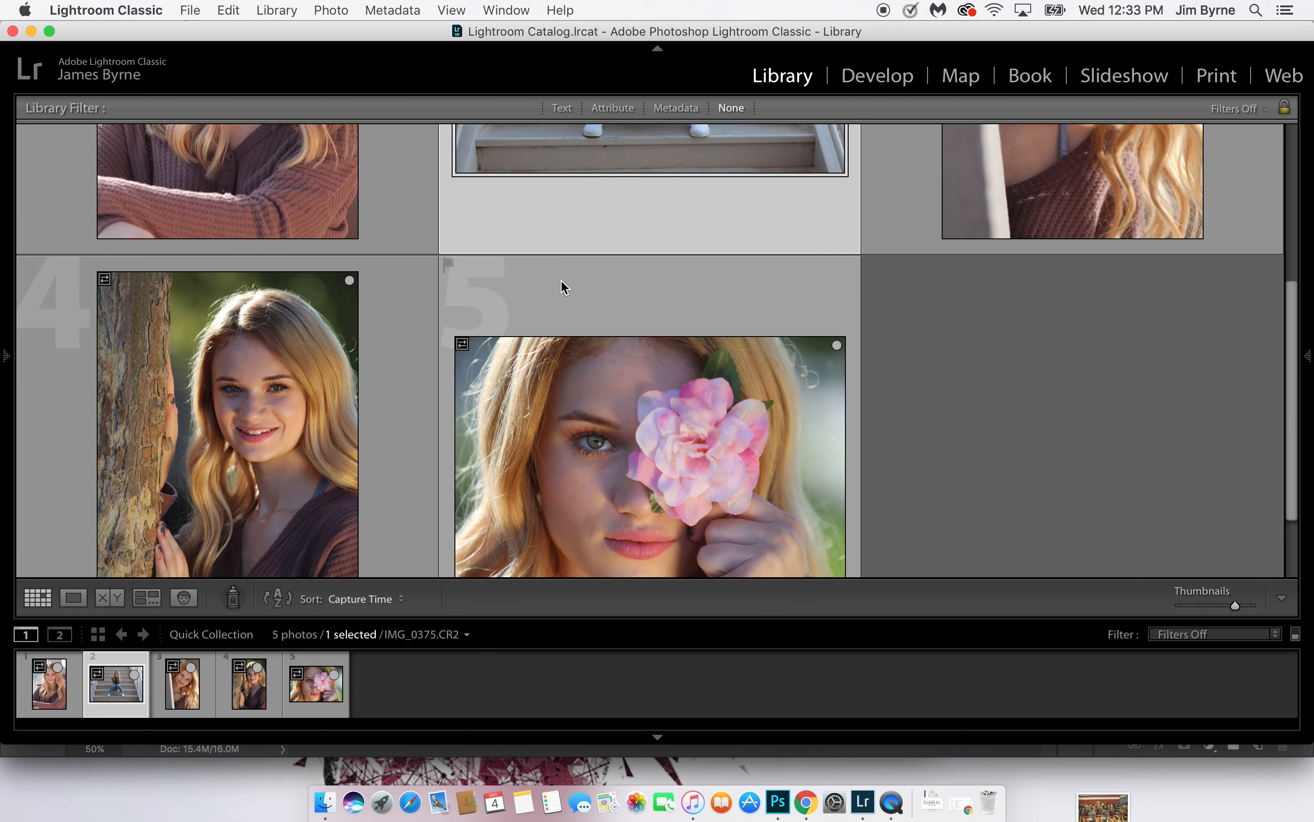
pyautogui.scroll(4, 563, 286)
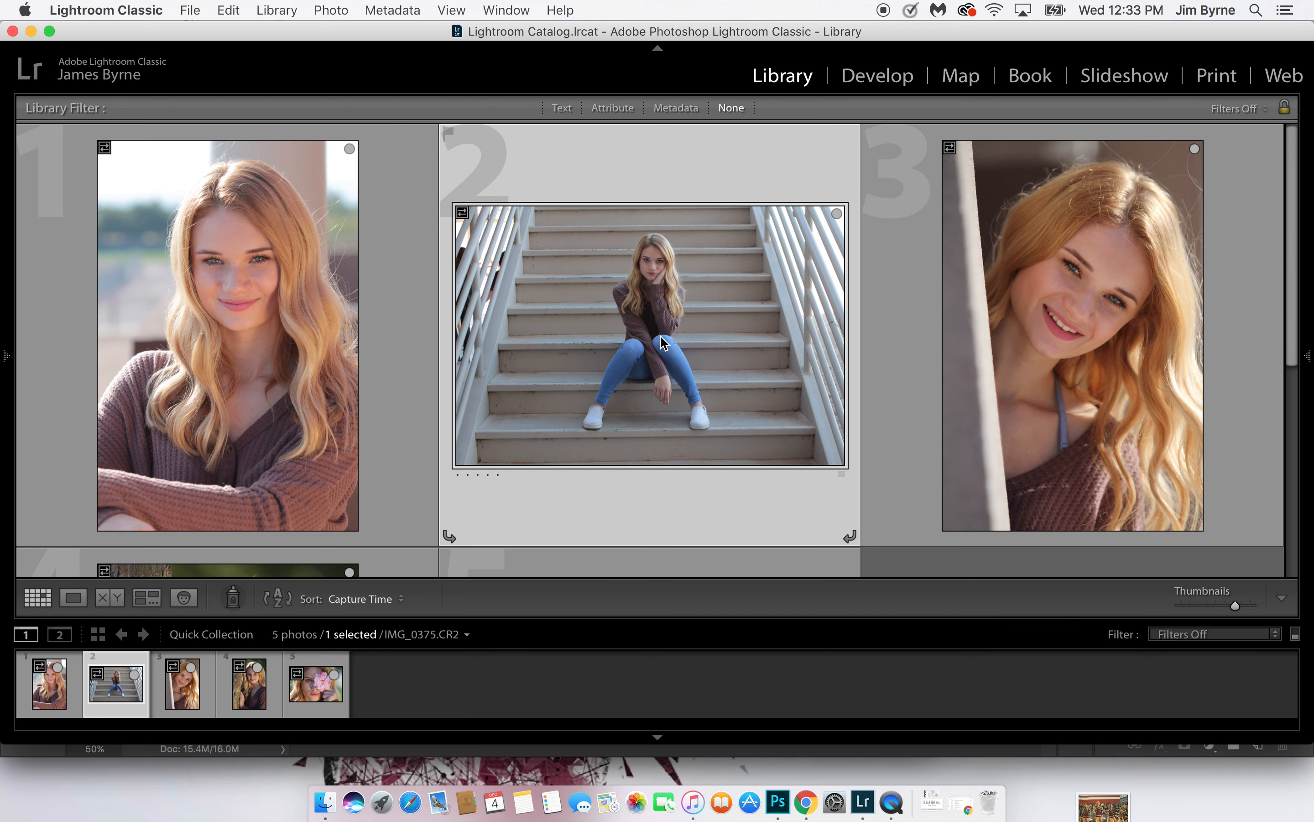
pyautogui.click(1092, 322)
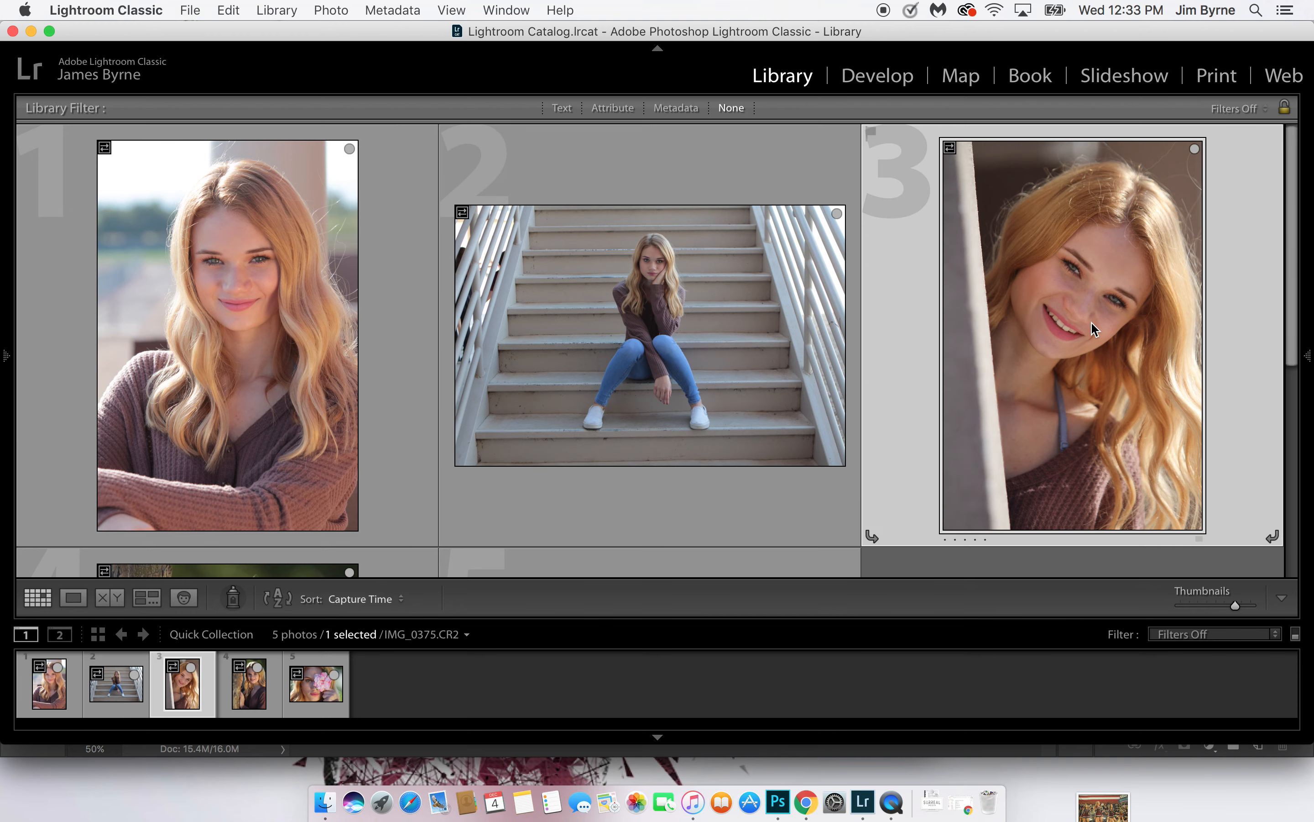
pyautogui.press('b')
# Check the remaining photos again and remove photo 3, the vertical tree-trunk portrait, from the Quick Collection
pyautogui.scroll(-5, 1093, 326)
pyautogui.scroll(5, 1093, 326)
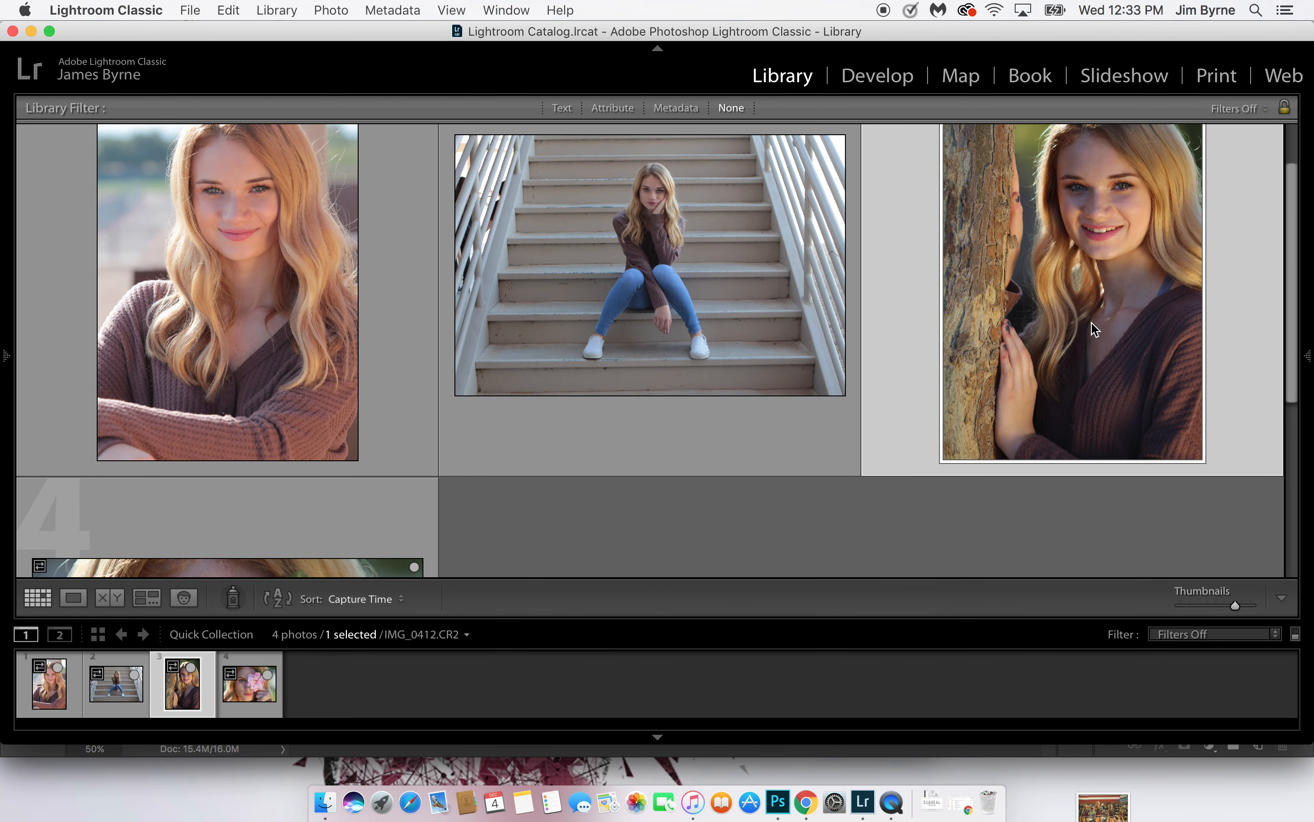
pyautogui.scroll(-3, 1093, 326)
pyautogui.scroll(3, 1095, 329)
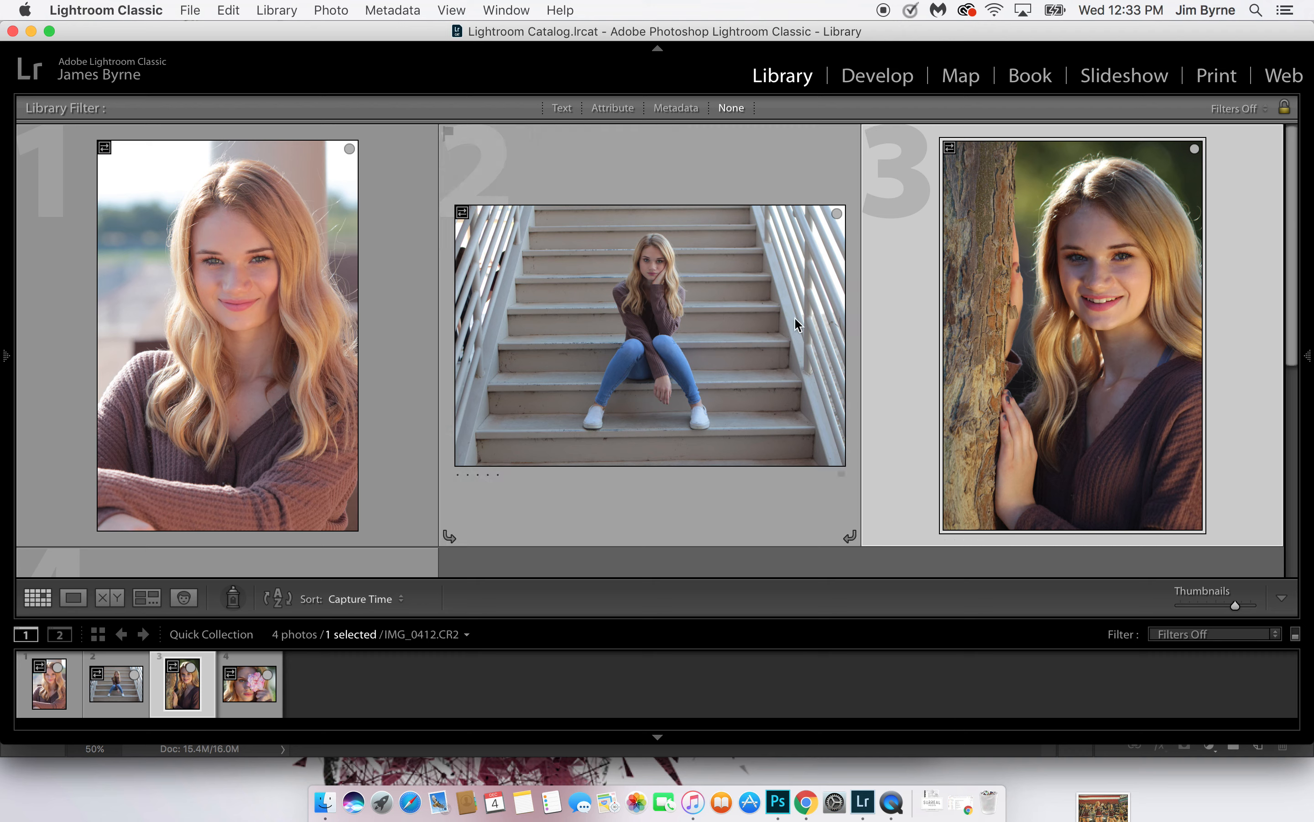
pyautogui.press('b')
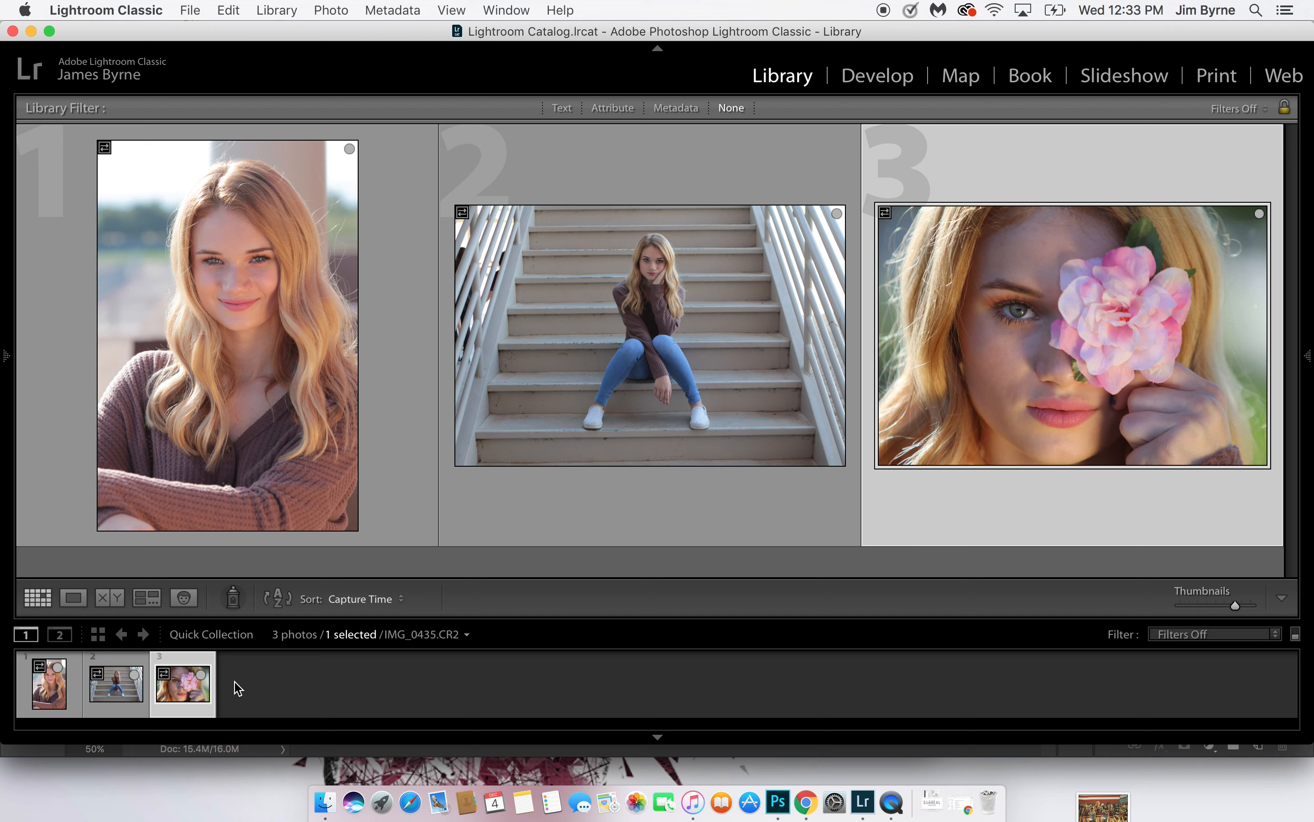
# Select all three remaining photos in the Quick Collection and create virtual copies of them
pyautogui.click(53, 707)
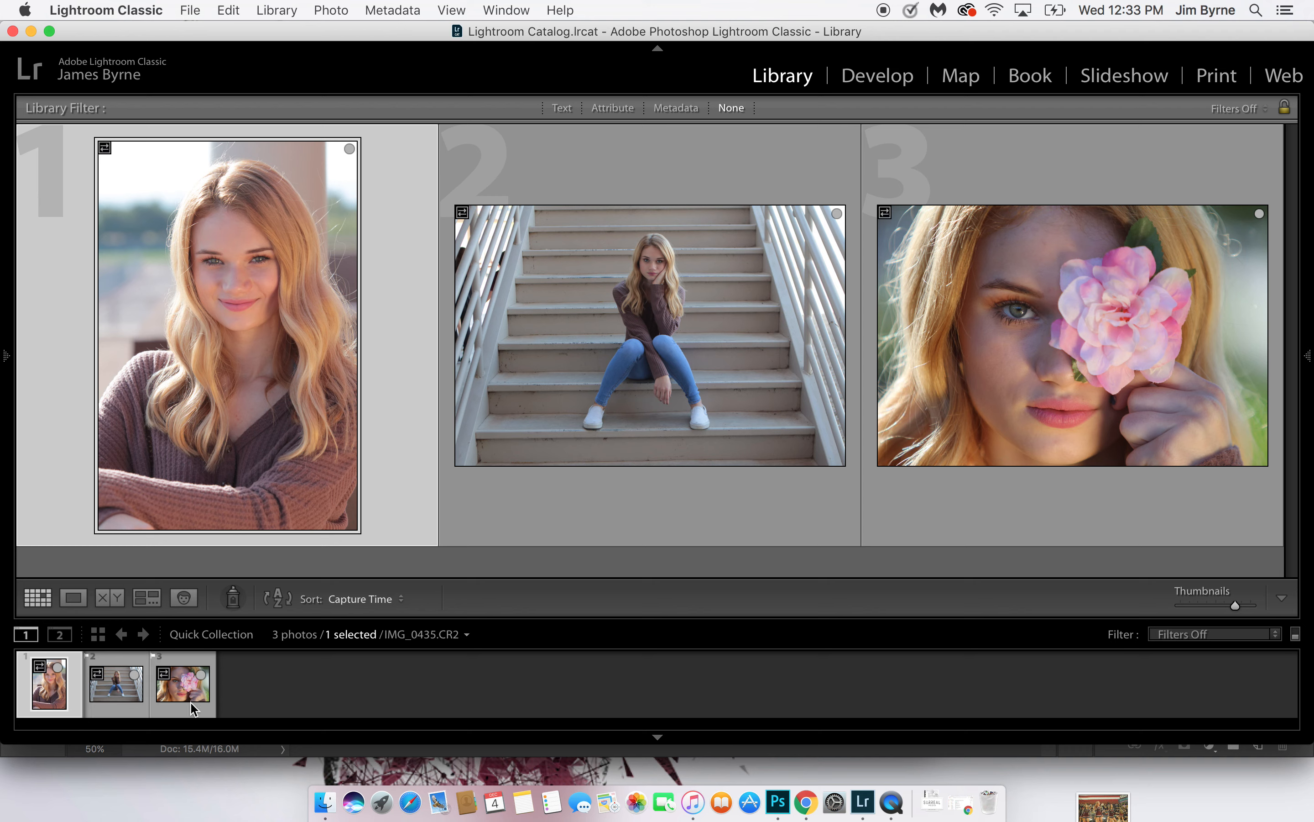
pyautogui.click(236, 690)
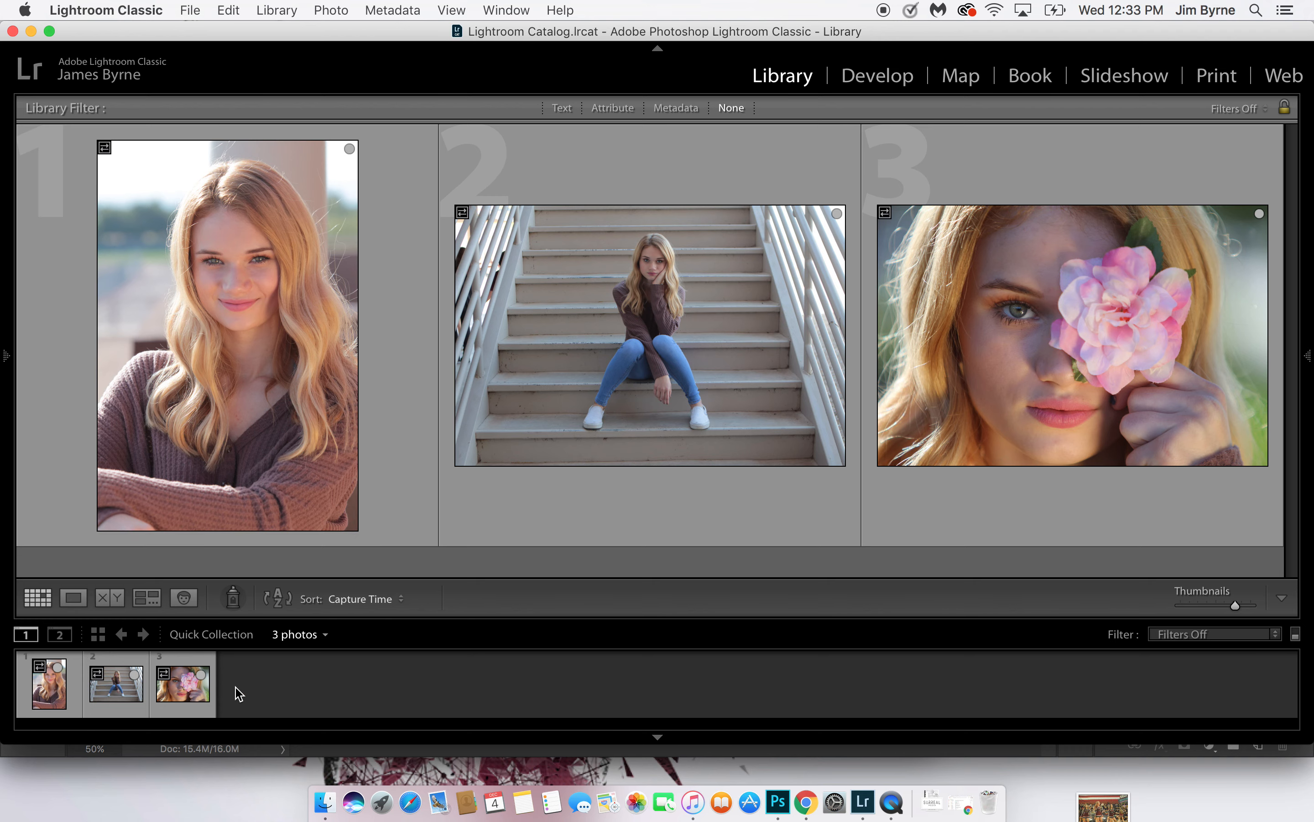
pyautogui.press('super+a')
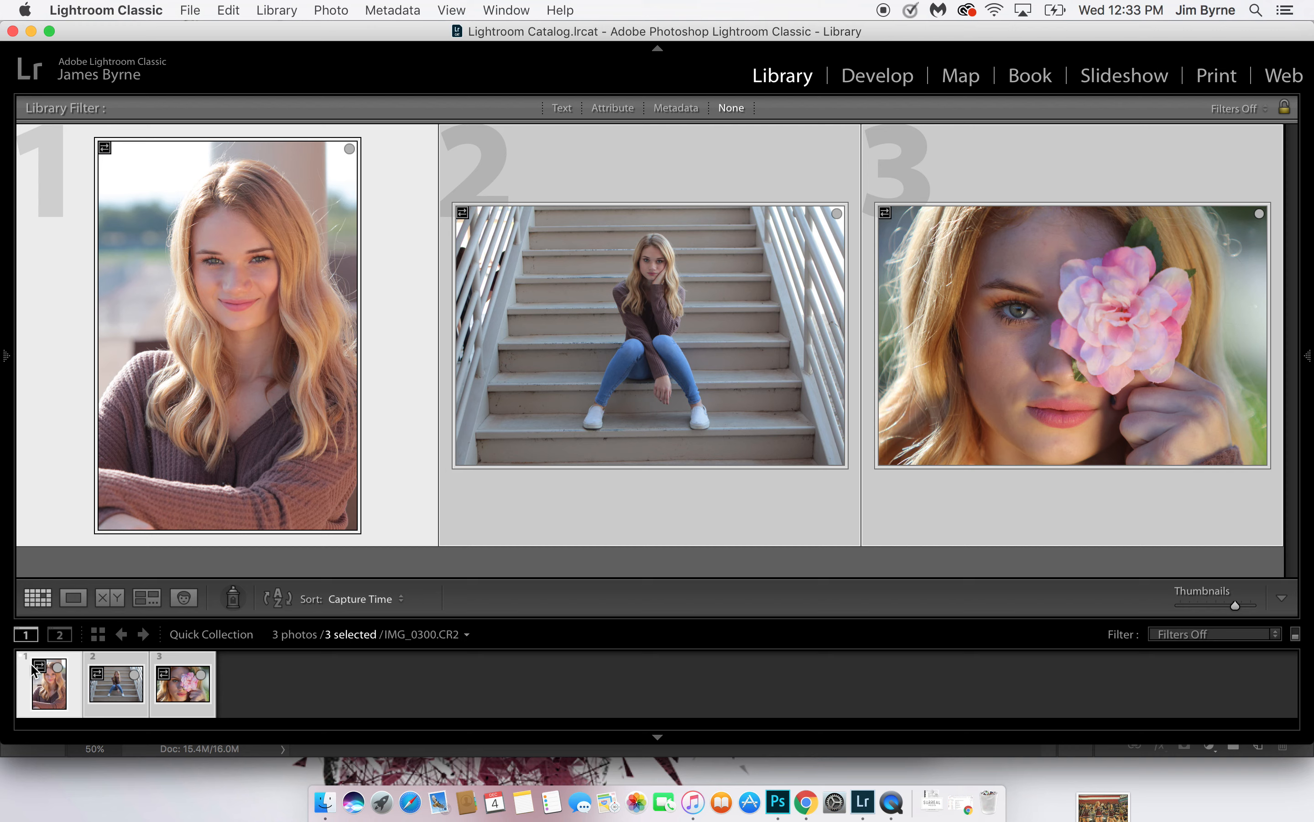
pyautogui.rightClick(176, 698)
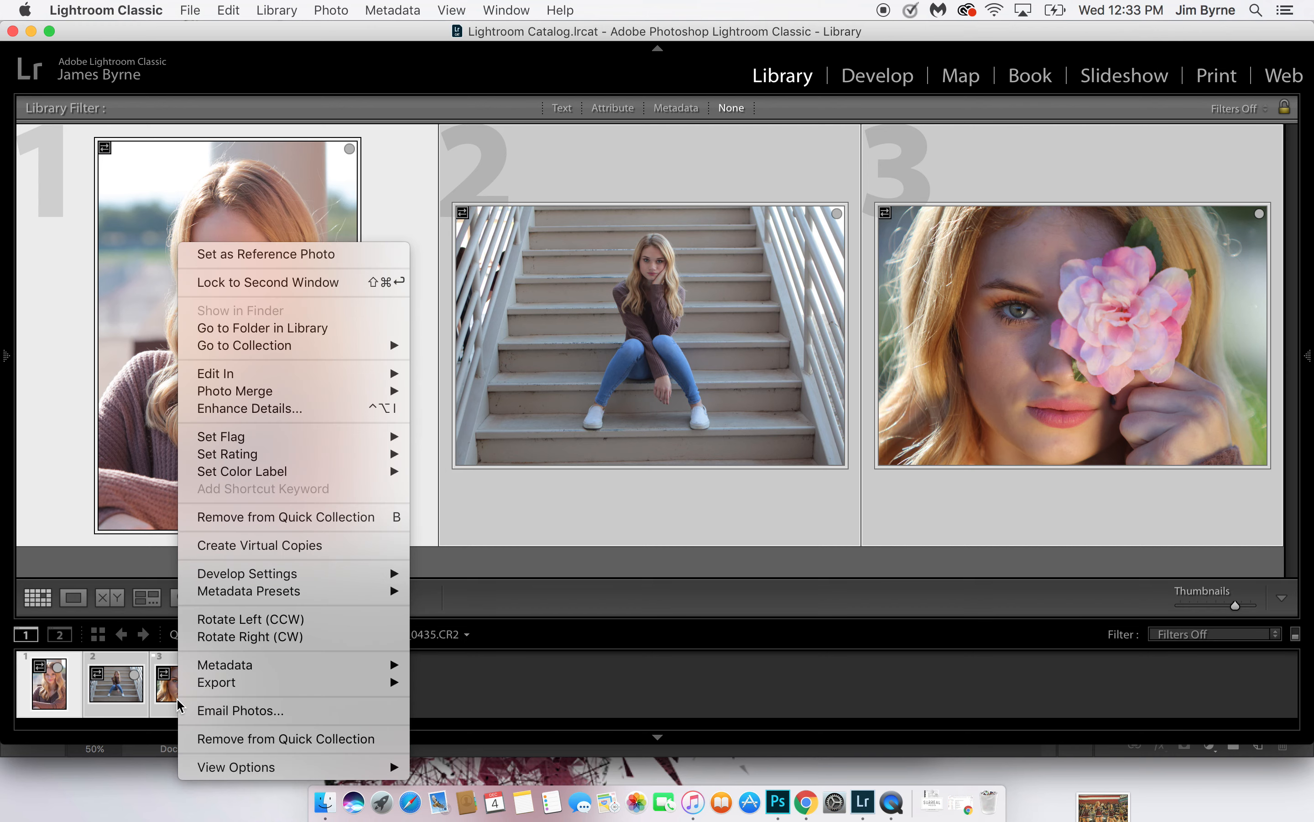
pyautogui.click(249, 553)
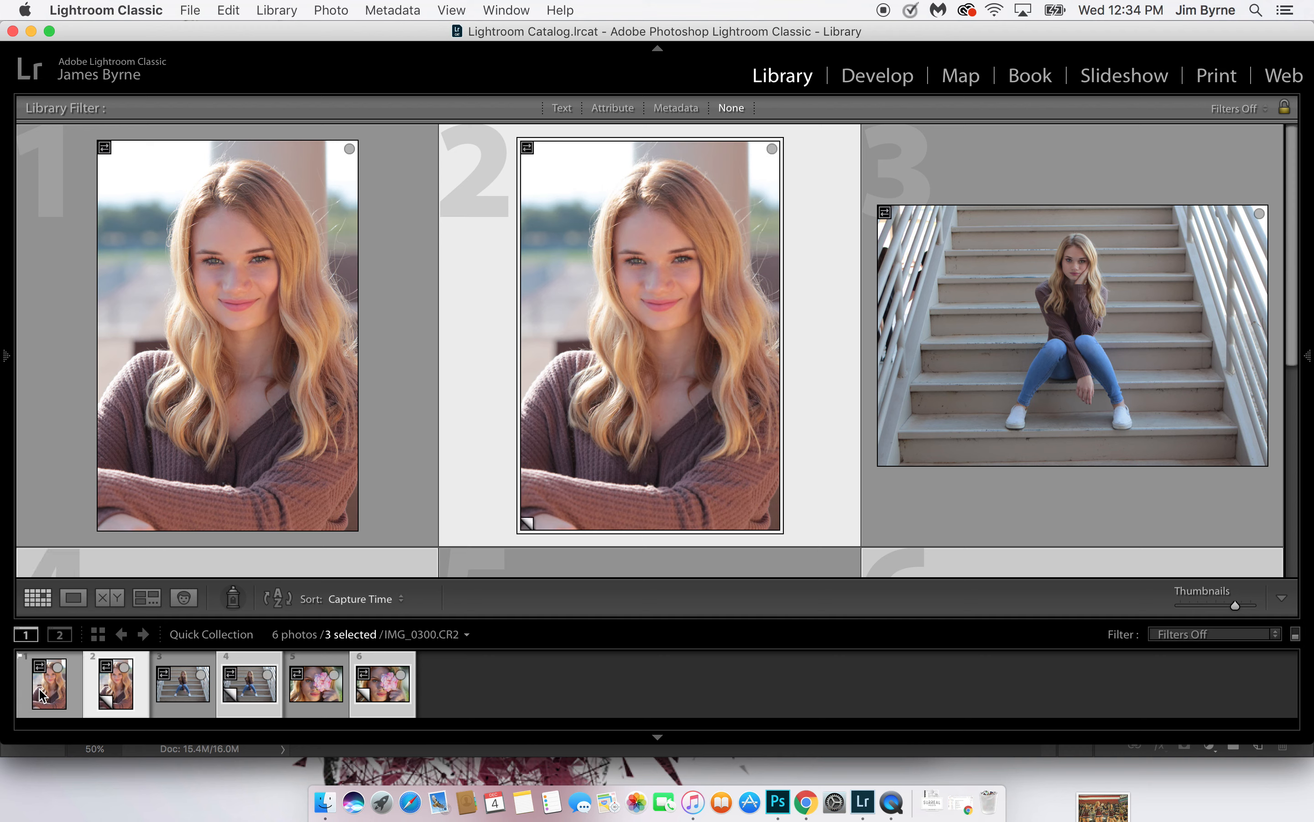
# Open the virtual copy of the crossed-arms portrait, photo 2, in the Develop module and examine the face up close
pyautogui.click(127, 720)
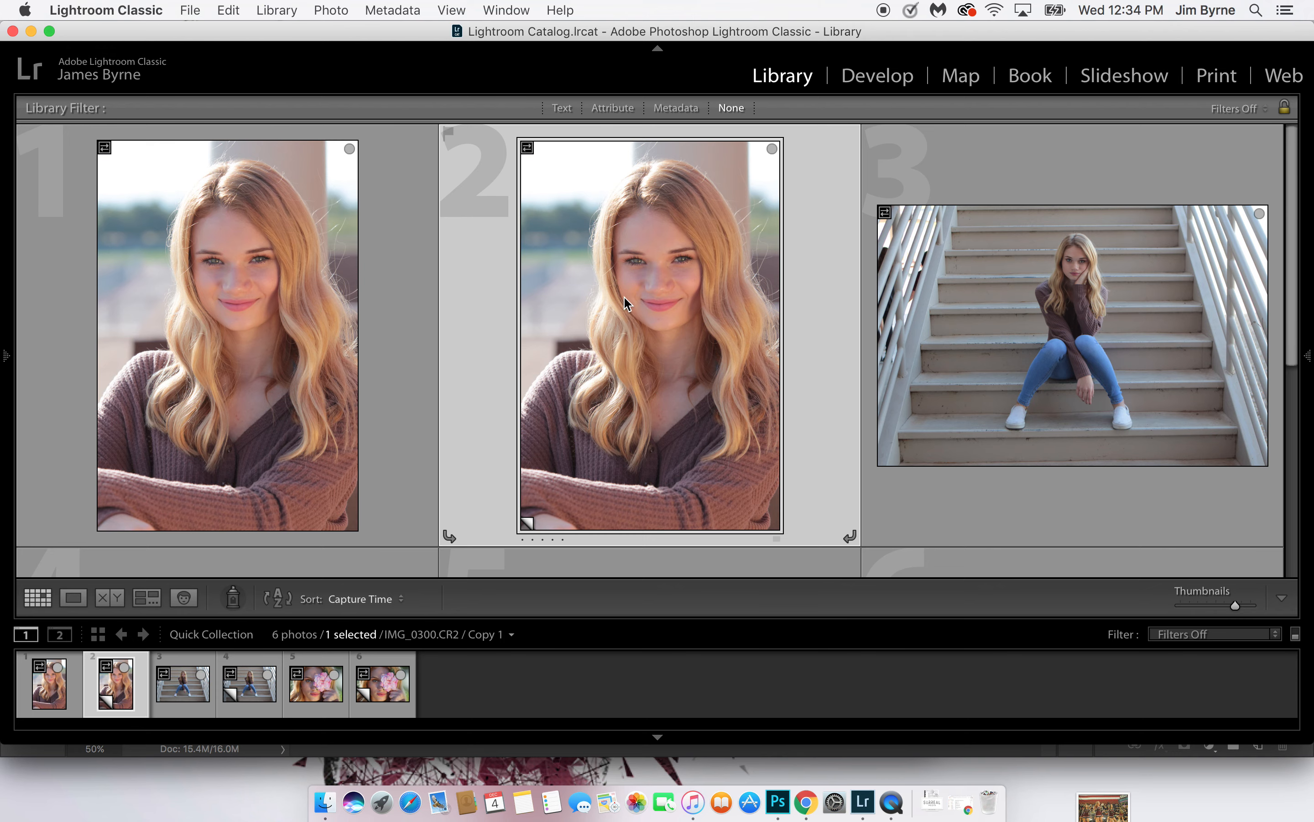
pyautogui.click(875, 81)
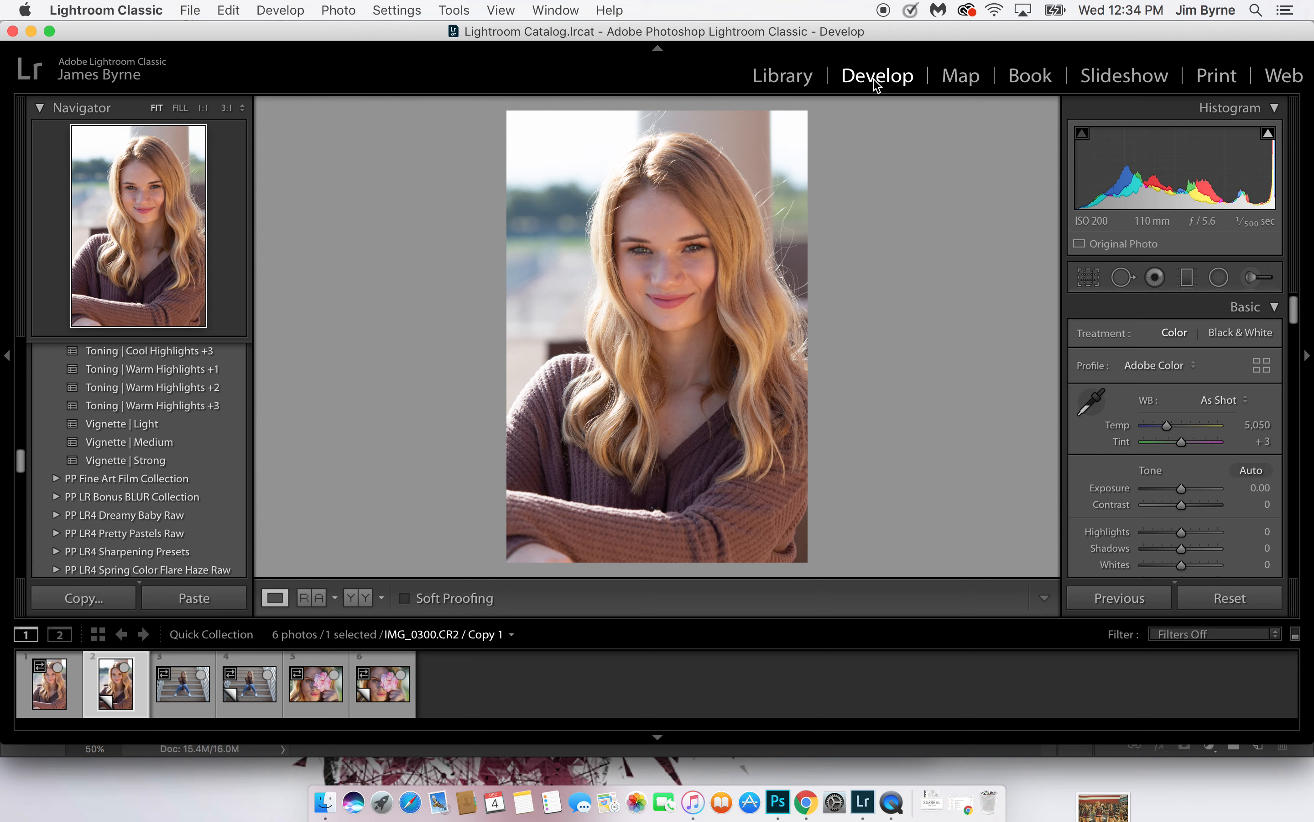
pyautogui.press('super+equal')
pyautogui.press('super+equal')
pyautogui.press('super+equal')
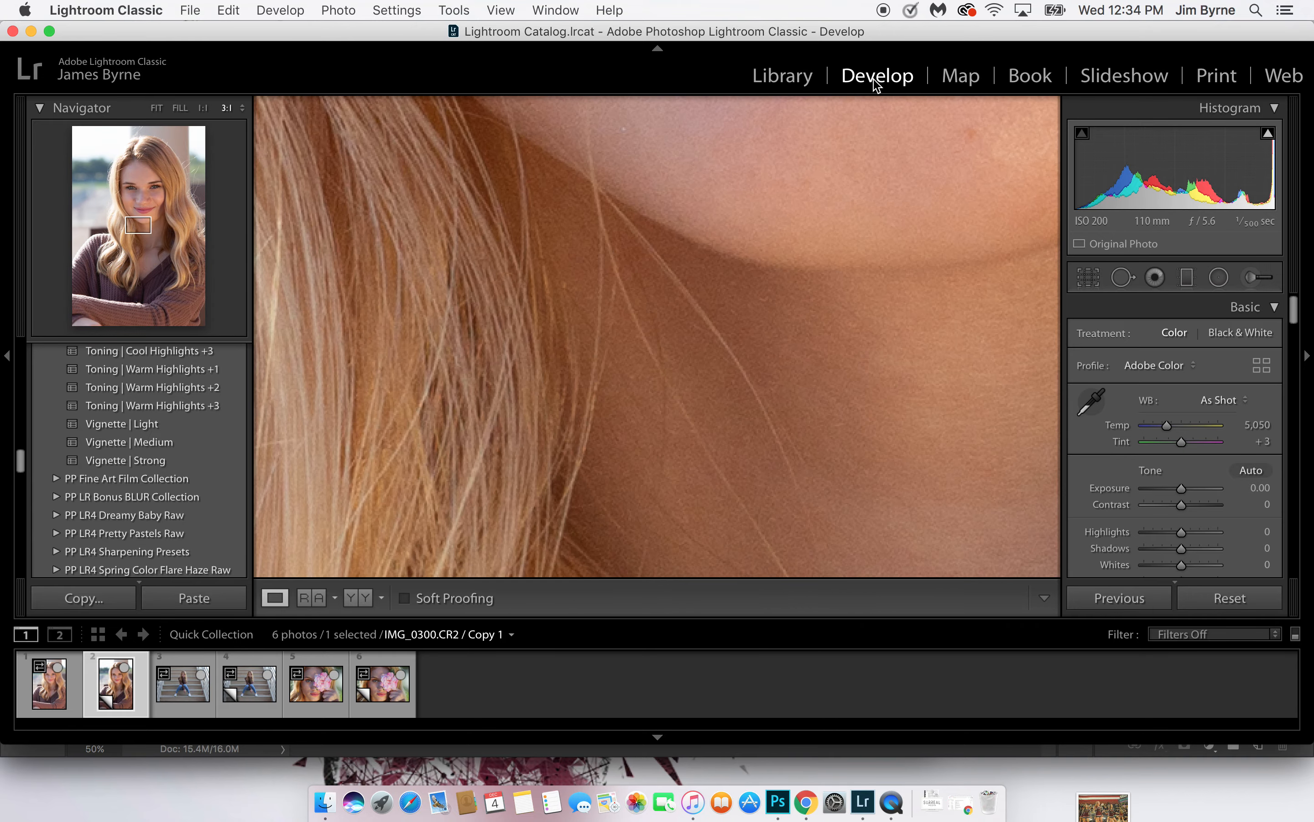
pyautogui.click(996, 126)
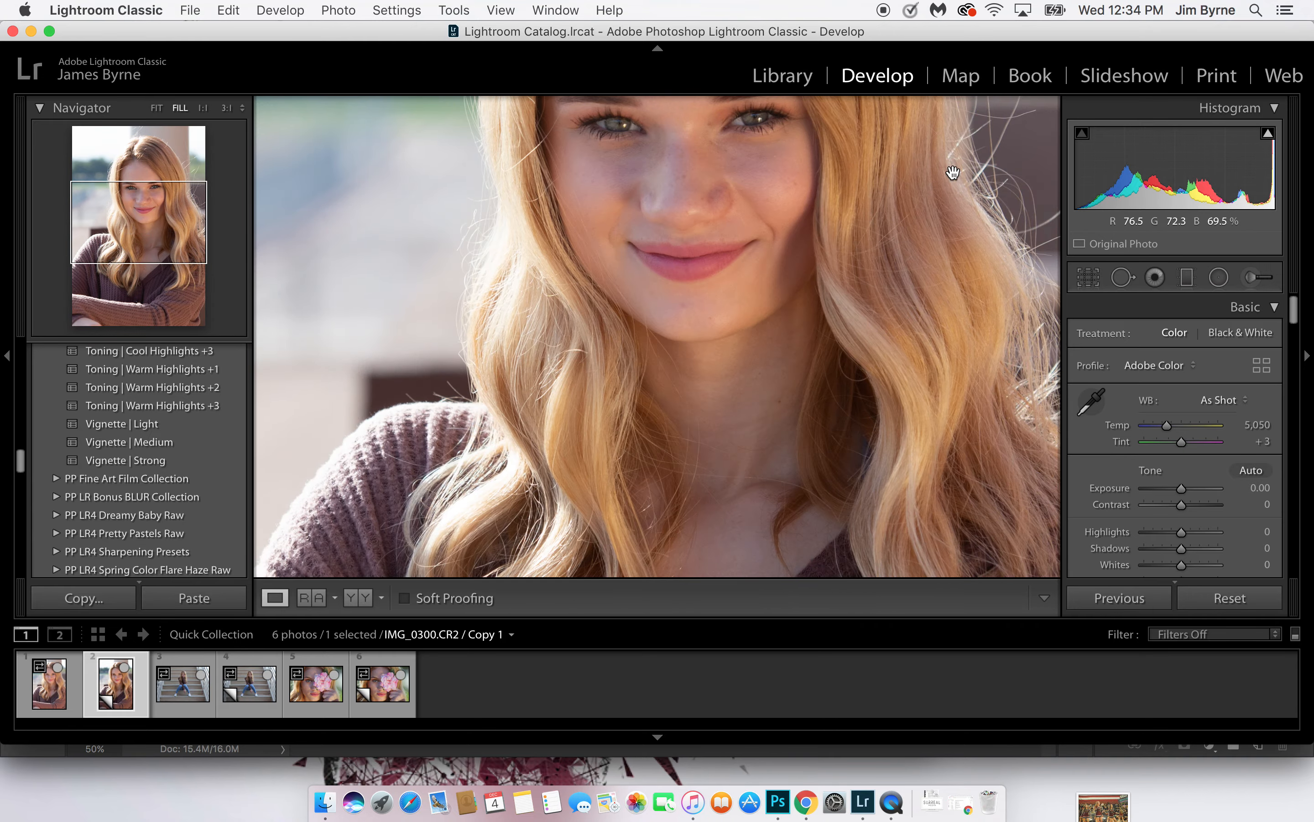
pyautogui.click(848, 201)
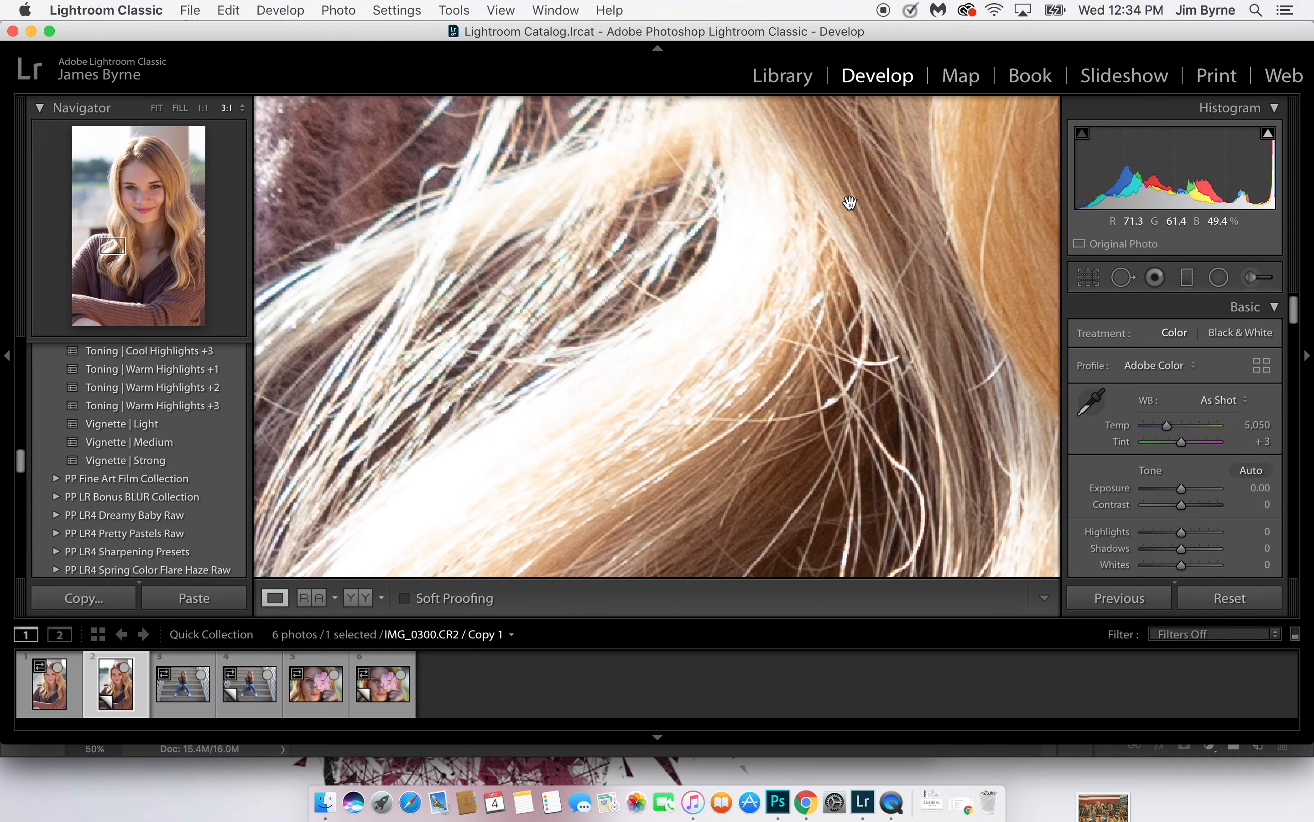
pyautogui.moveTo(124, 246); pyautogui.dragTo(149, 170)
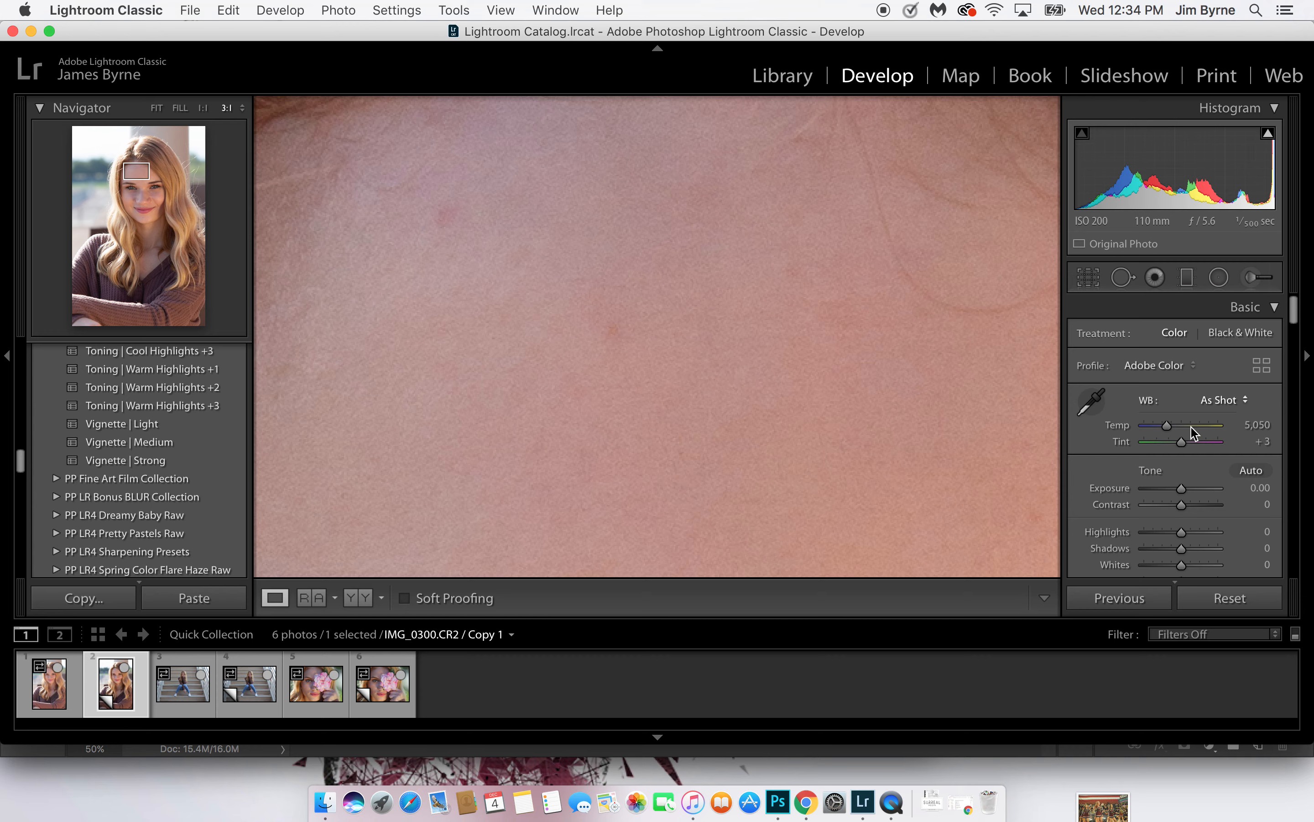
pyautogui.press('z')
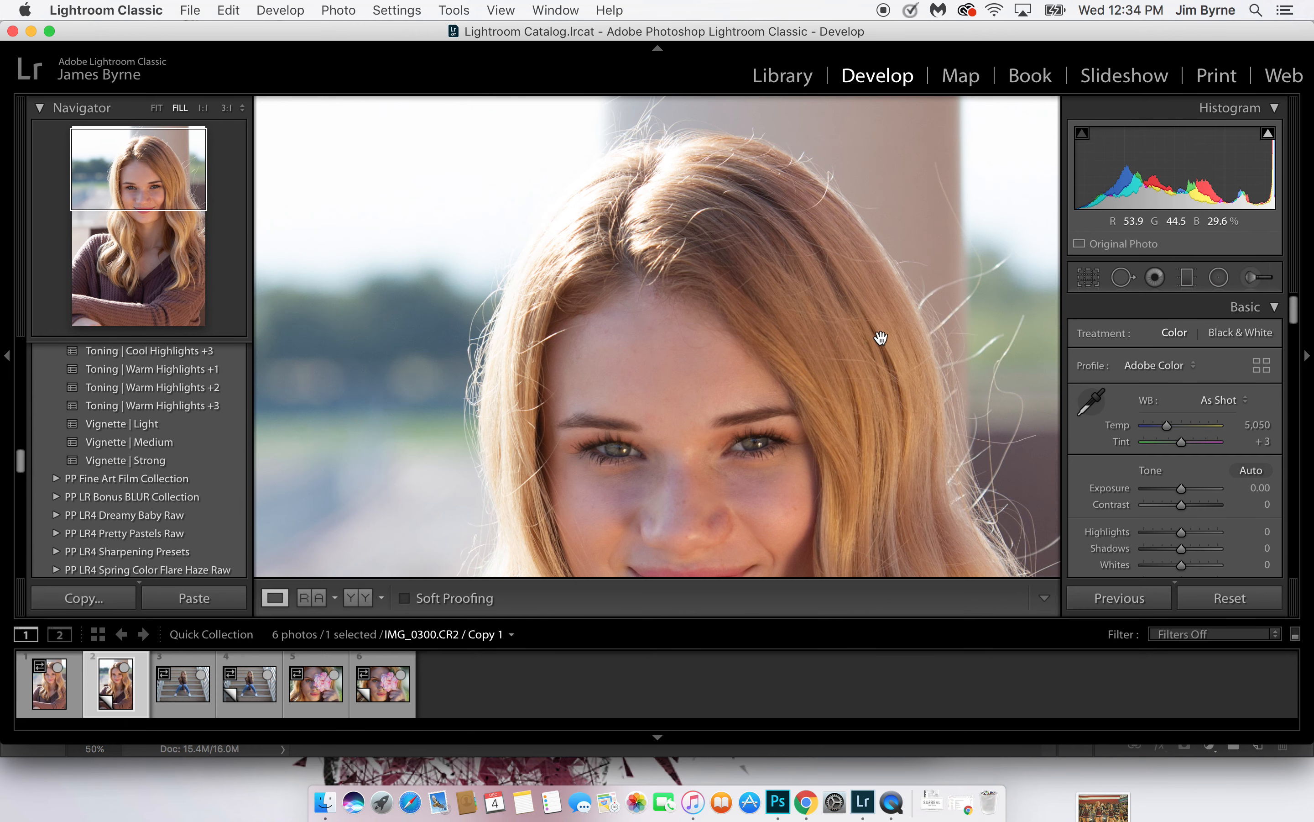
# Set the portrait's white balance to the Daylight preset
pyautogui.click(1092, 404)
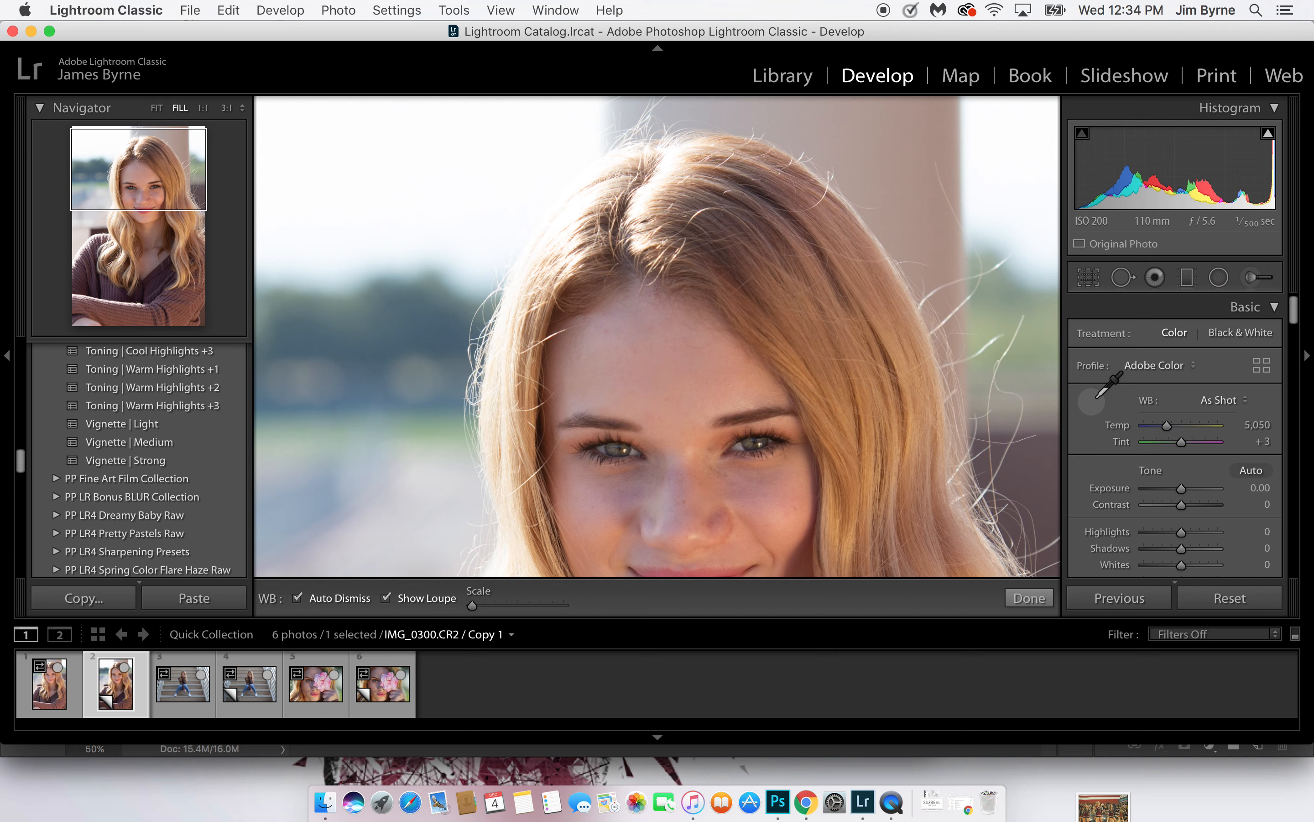
pyautogui.click(1092, 403)
pyautogui.click(1244, 400)
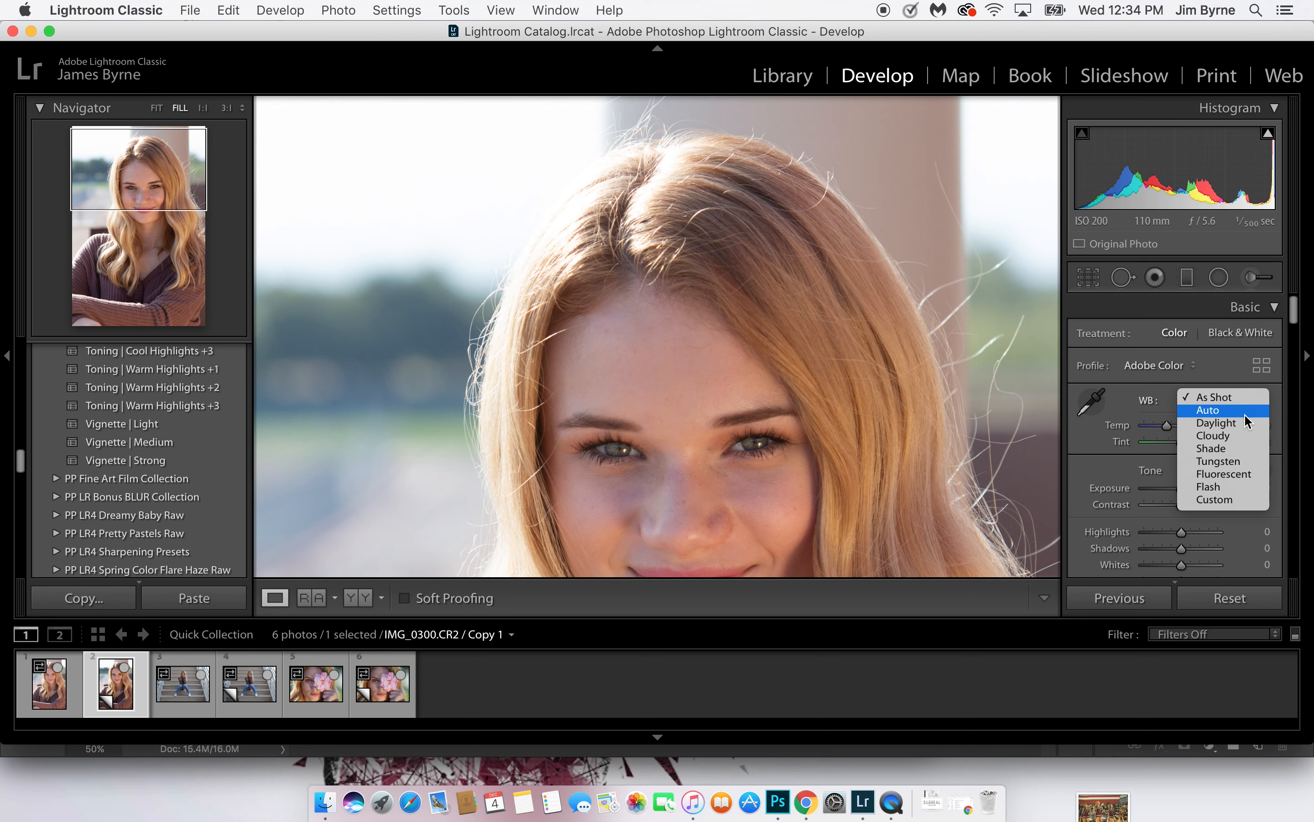
pyautogui.click(1240, 423)
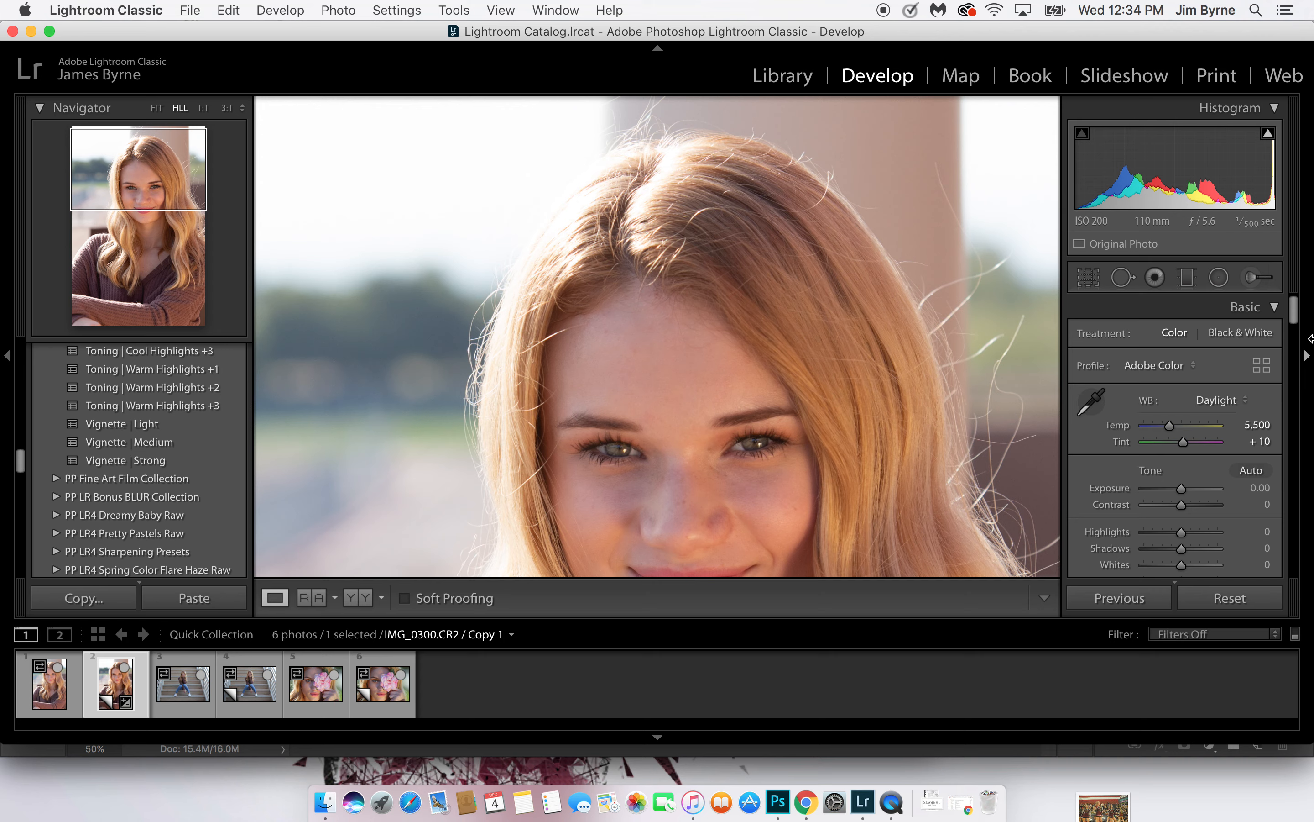
# Heal three forehead blemishes with the Spot Removal tool at size 35, and place the third spot's source on the clear skin just below it
pyautogui.click(1123, 277)
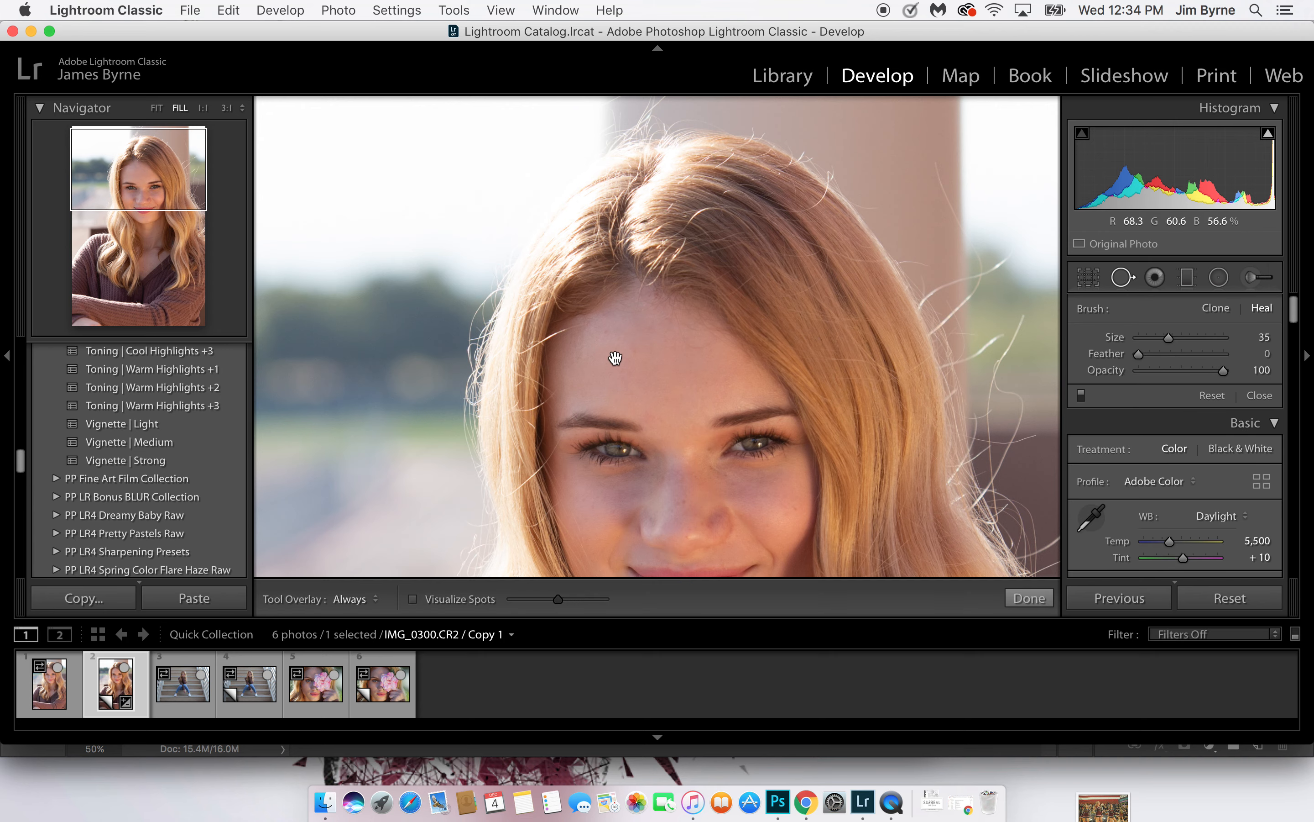
pyautogui.click(344, 230)
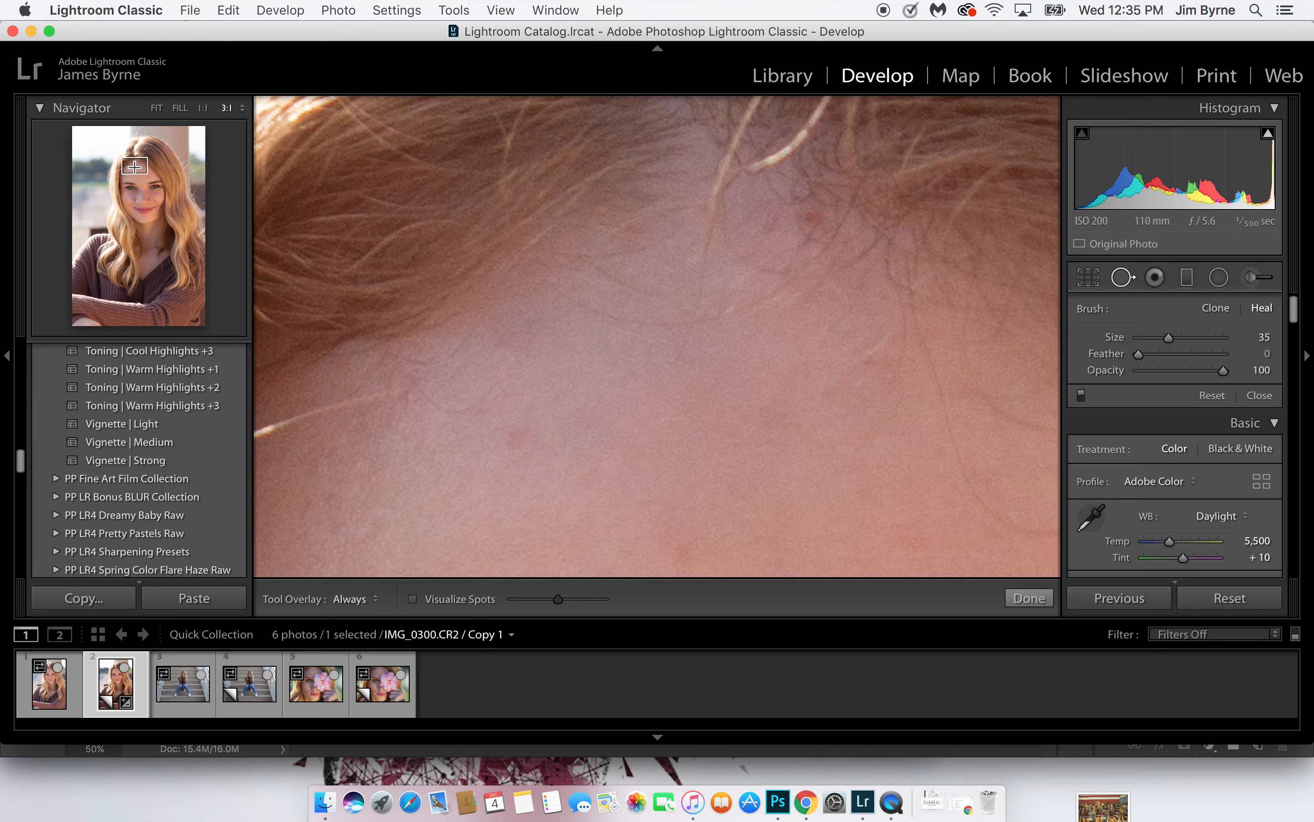
pyautogui.click(138, 168)
pyautogui.click(357, 305)
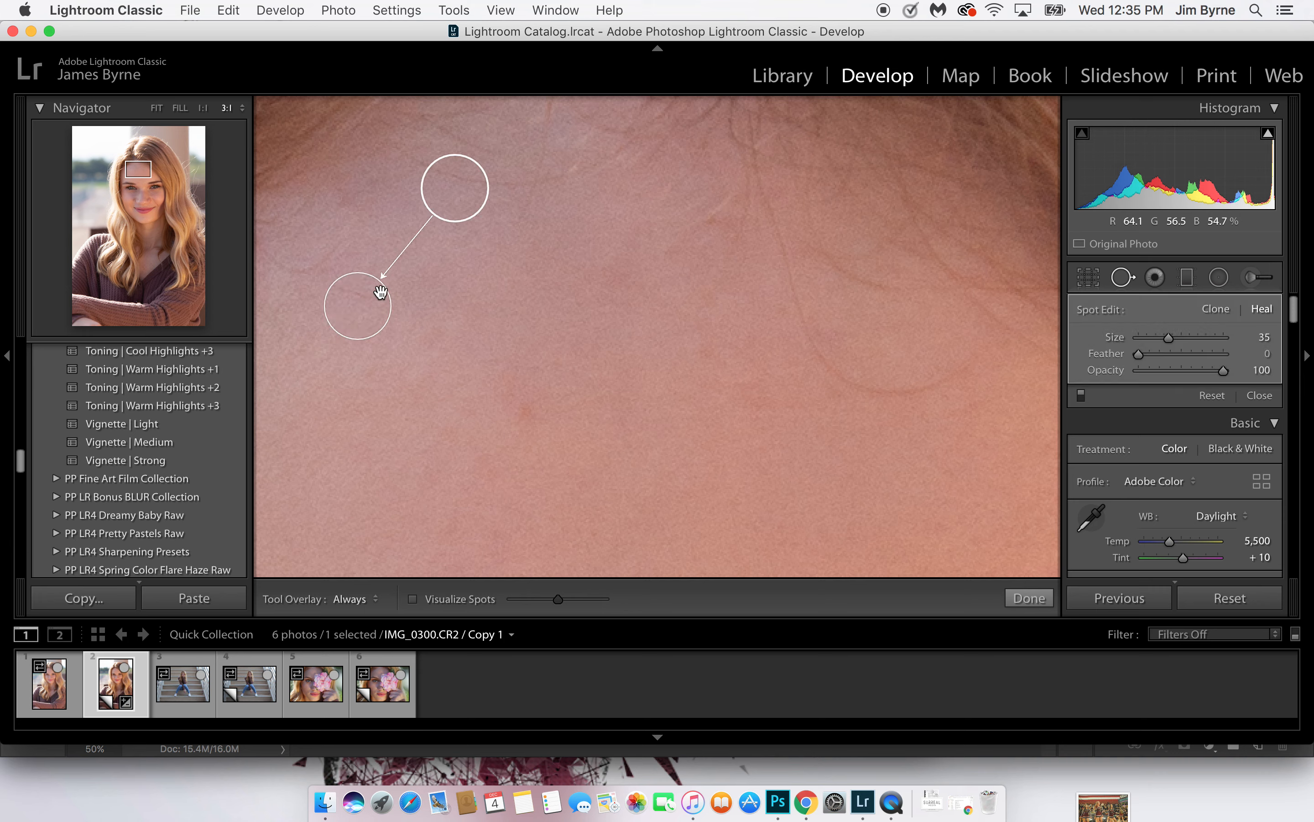
pyautogui.click(545, 408)
pyautogui.click(731, 373)
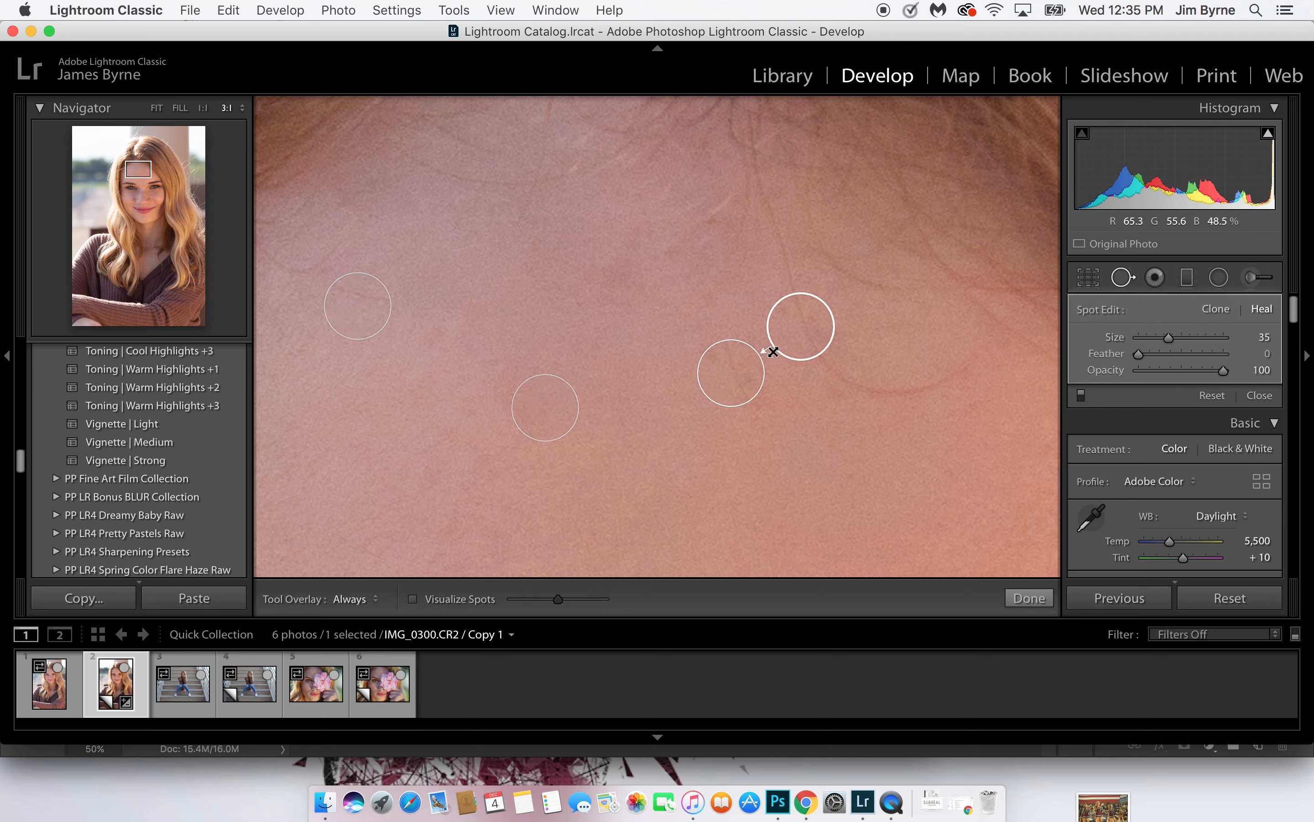
pyautogui.moveTo(788, 337)
pyautogui.mouseDown()
pyautogui.moveTo(810, 369)
pyautogui.moveTo(765, 432)
pyautogui.mouseUp()
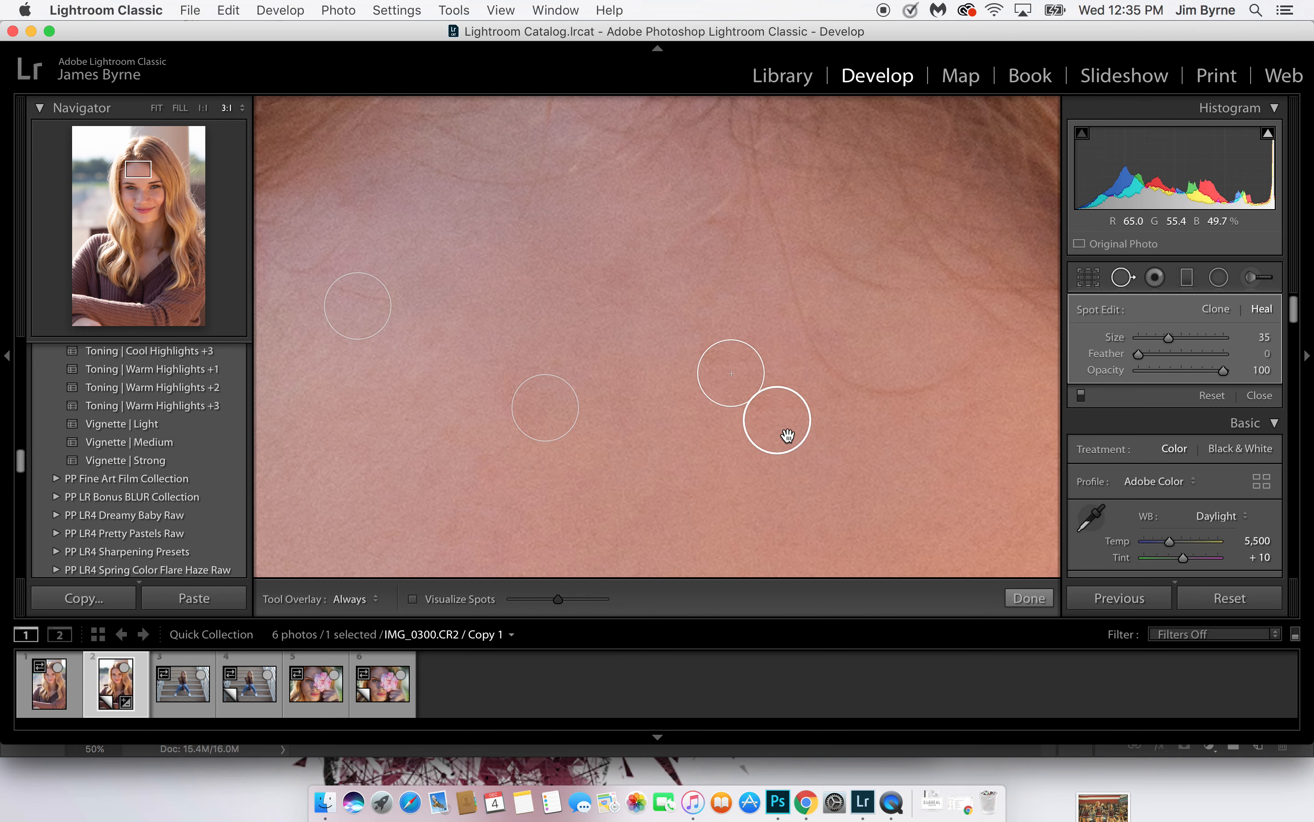
# Heal the blemish between the nose bridge and the inner corner of the eye in shadow-free skin on the photo's right
pyautogui.moveTo(661, 438); pyautogui.dragTo(763, 117)
pyautogui.moveTo(768, 360); pyautogui.dragTo(549, 89)
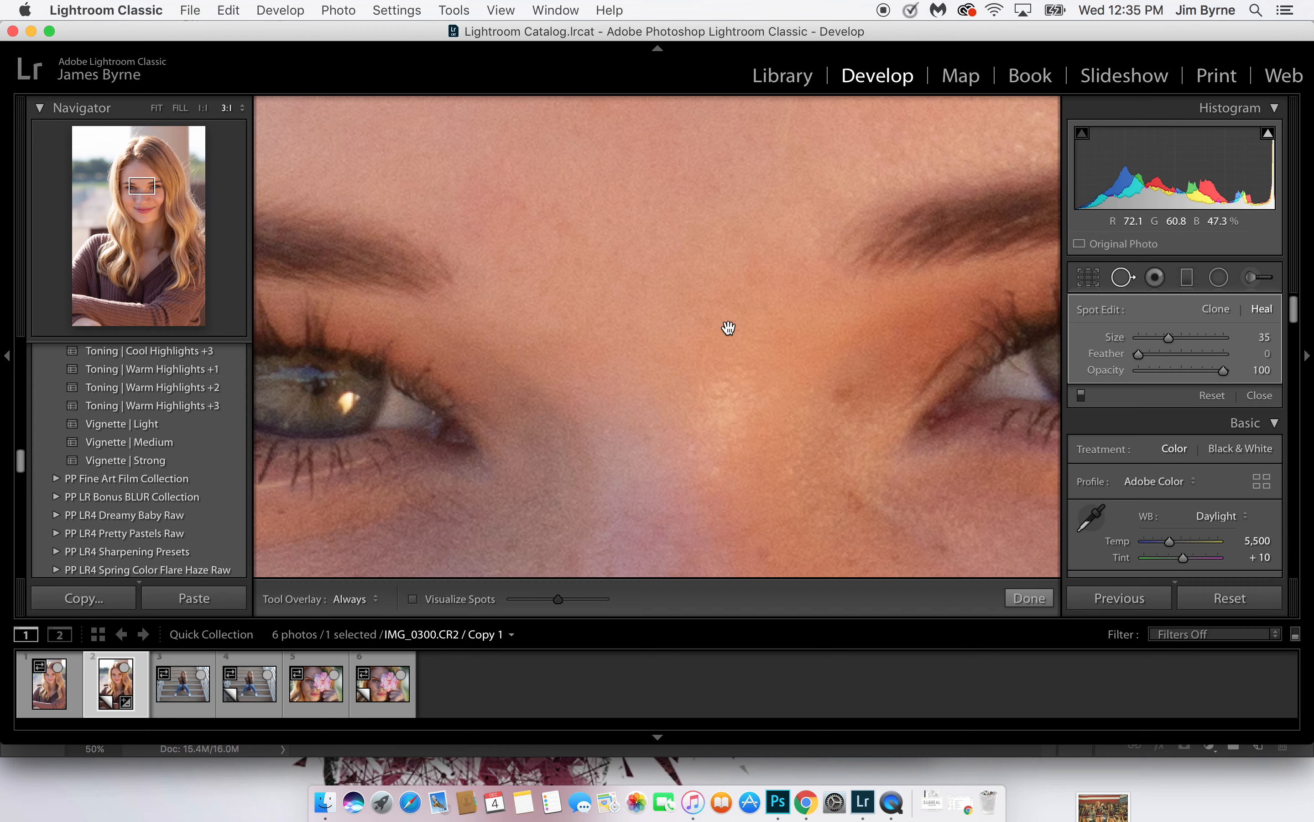
pyautogui.click(833, 394)
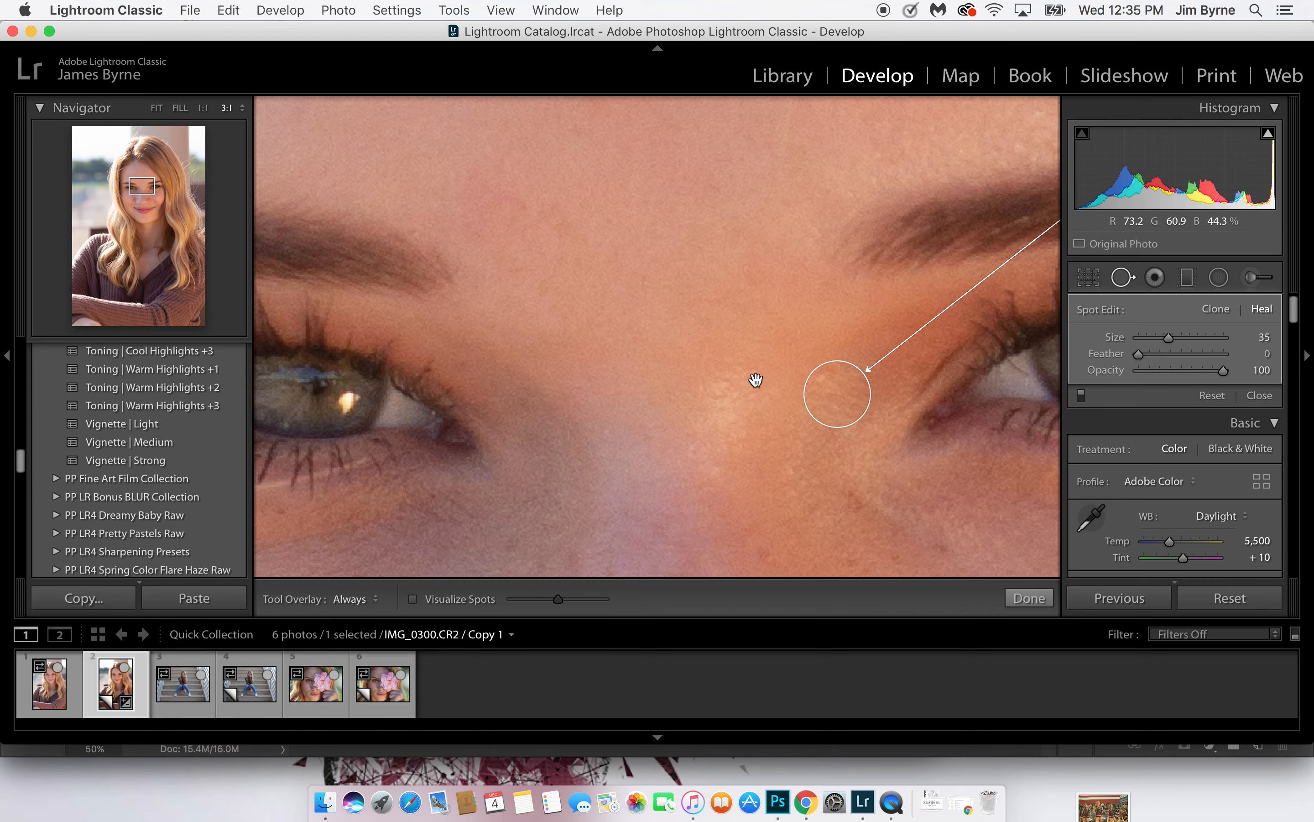
# Heal the two blemishes on the chin and move the second spot's source onto clean chin skin
pyautogui.moveTo(755, 378); pyautogui.dragTo(219, 190)
pyautogui.moveTo(340, 264); pyautogui.dragTo(252, 82)
pyautogui.moveTo(466, 296); pyautogui.dragTo(679, 313)
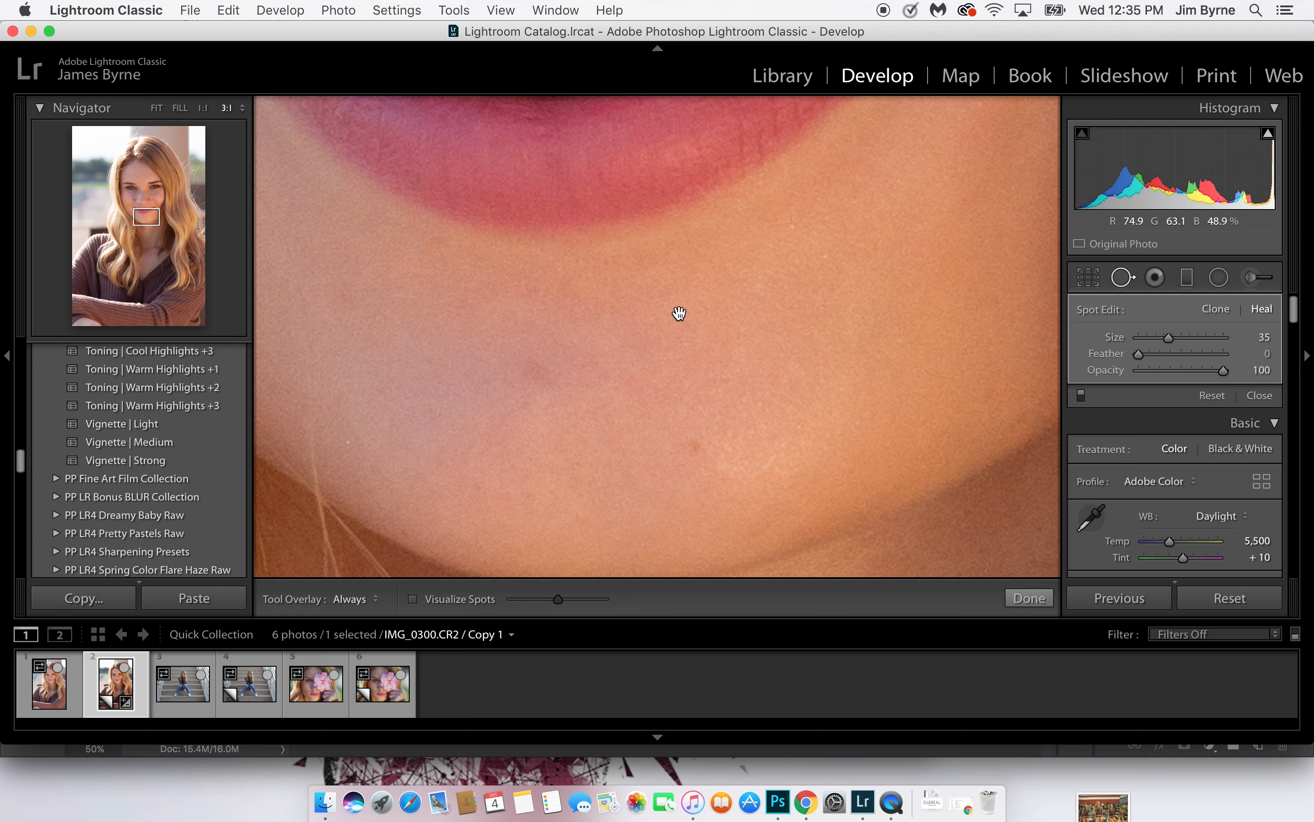
pyautogui.click(695, 447)
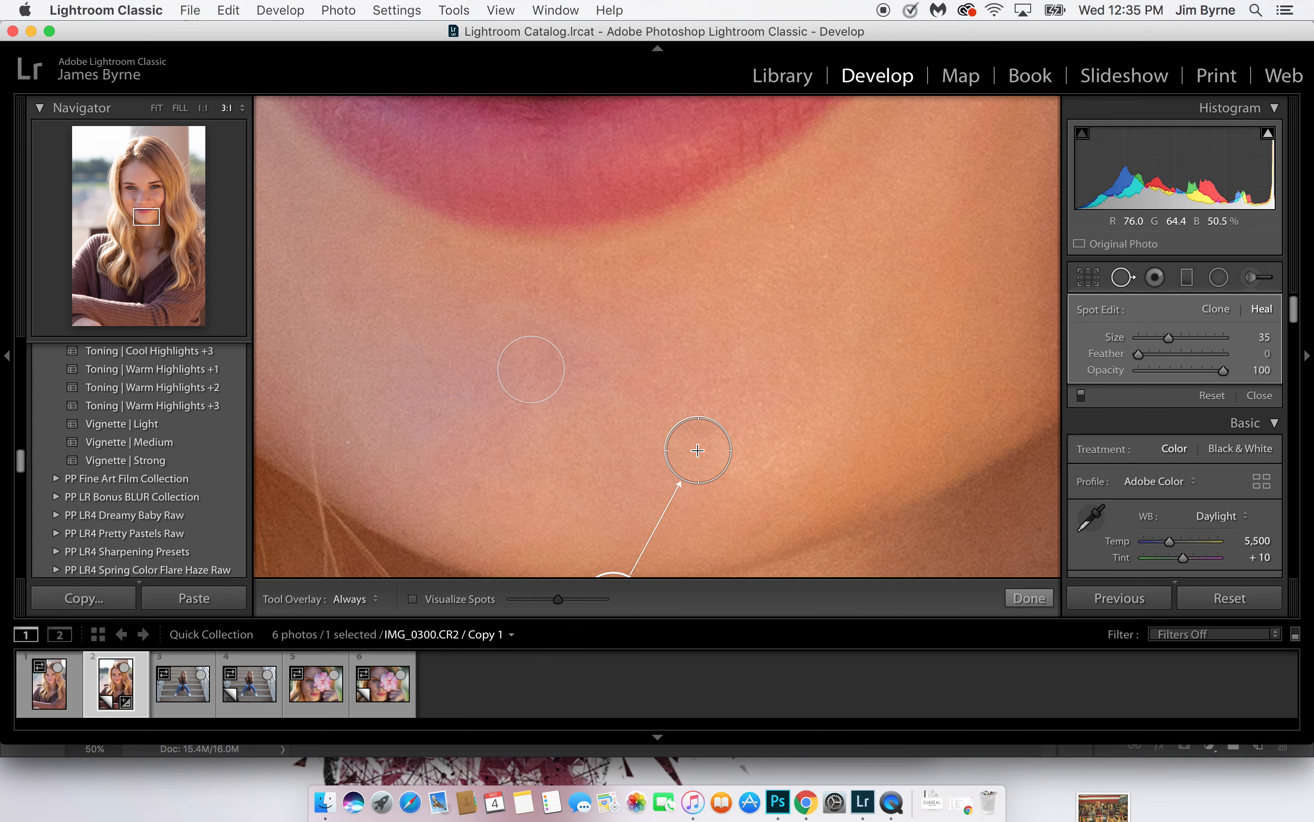
pyautogui.moveTo(658, 383); pyautogui.dragTo(652, 206)
pyautogui.moveTo(586, 404)
pyautogui.mouseDown()
pyautogui.moveTo(542, 296)
pyautogui.moveTo(546, 312)
pyautogui.mouseUp()
# Inspect the skin around the chin, mouth, nose and eyes for remaining blemishes
pyautogui.moveTo(797, 297); pyautogui.dragTo(669, 86)
pyautogui.moveTo(793, 397)
pyautogui.mouseDown()
pyautogui.moveTo(692, 215)
pyautogui.moveTo(956, 194)
pyautogui.moveTo(954, 299)
pyautogui.moveTo(891, 575)
pyautogui.mouseUp()
pyautogui.moveTo(701, 317); pyautogui.dragTo(712, 587)
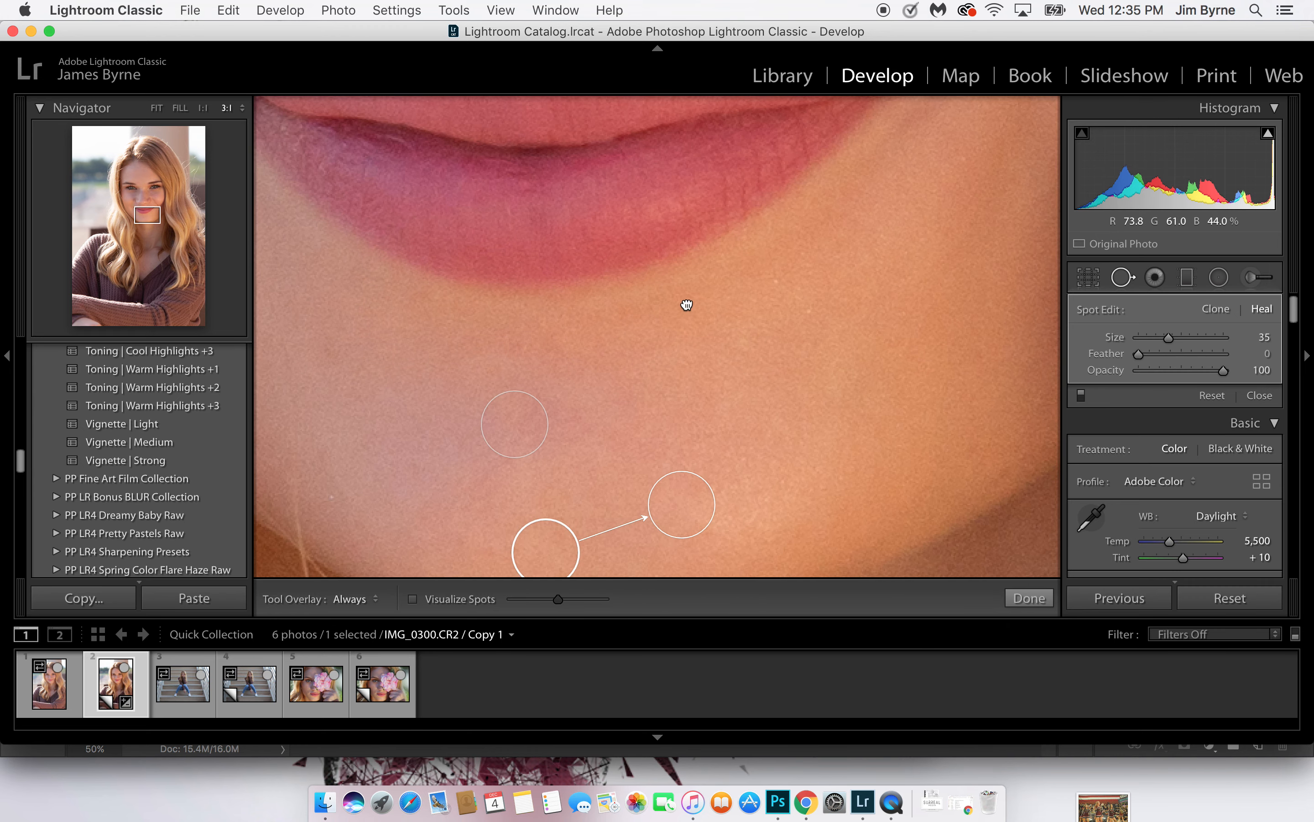
pyautogui.moveTo(686, 304); pyautogui.dragTo(675, 581)
pyautogui.moveTo(599, 250); pyautogui.dragTo(646, 508)
pyautogui.moveTo(586, 220); pyautogui.dragTo(622, 516)
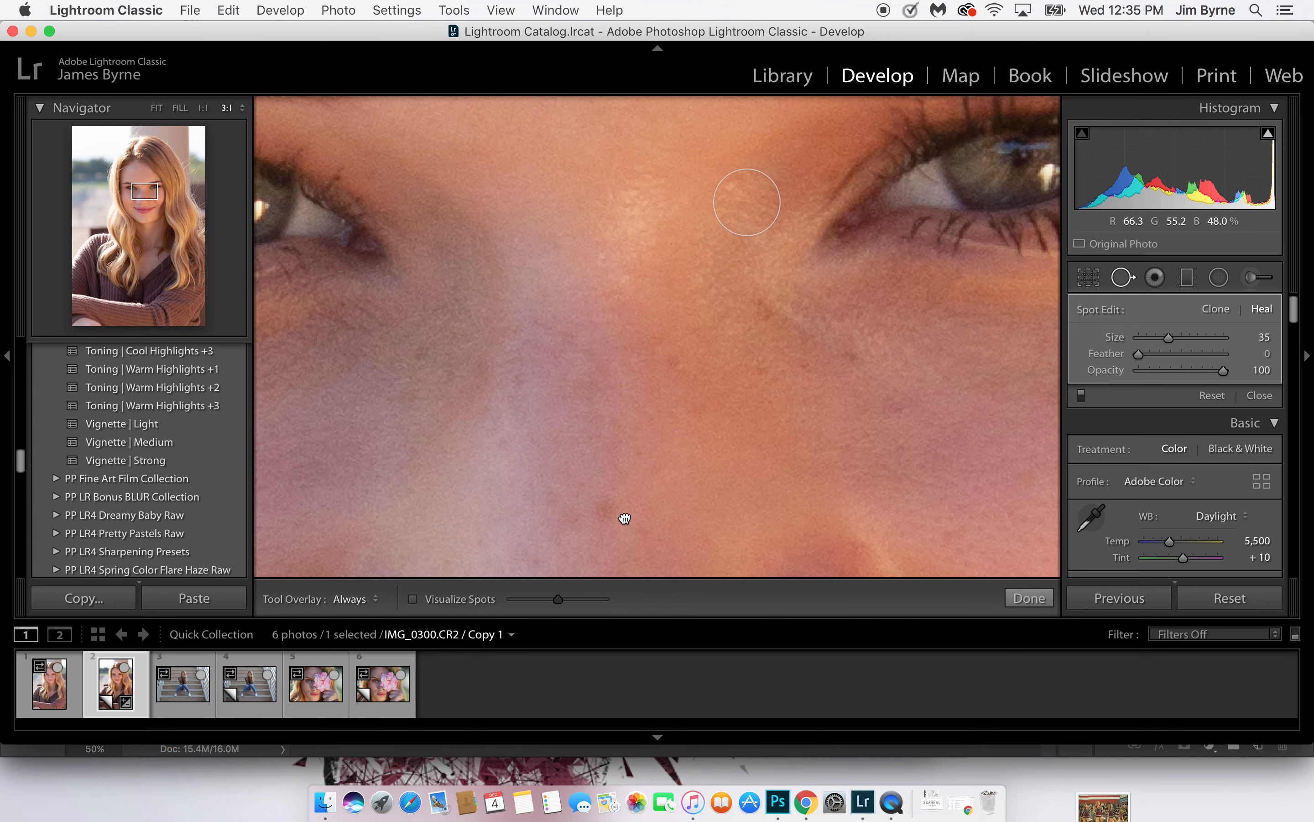
pyautogui.moveTo(639, 311); pyautogui.dragTo(925, 406)
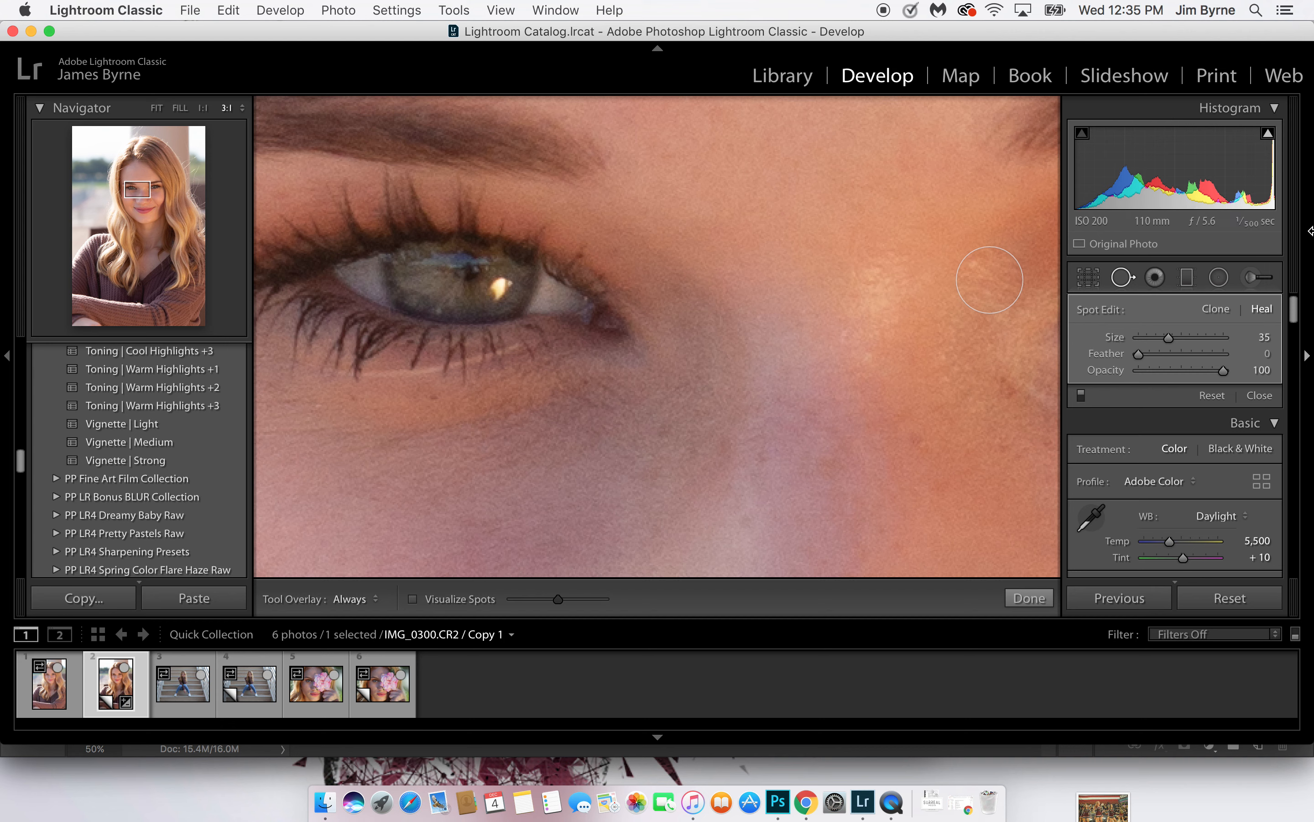
# Start a new Adjustment Brush mask with the effect preset 4-5 PP Eye Color Green
pyautogui.click(1256, 280)
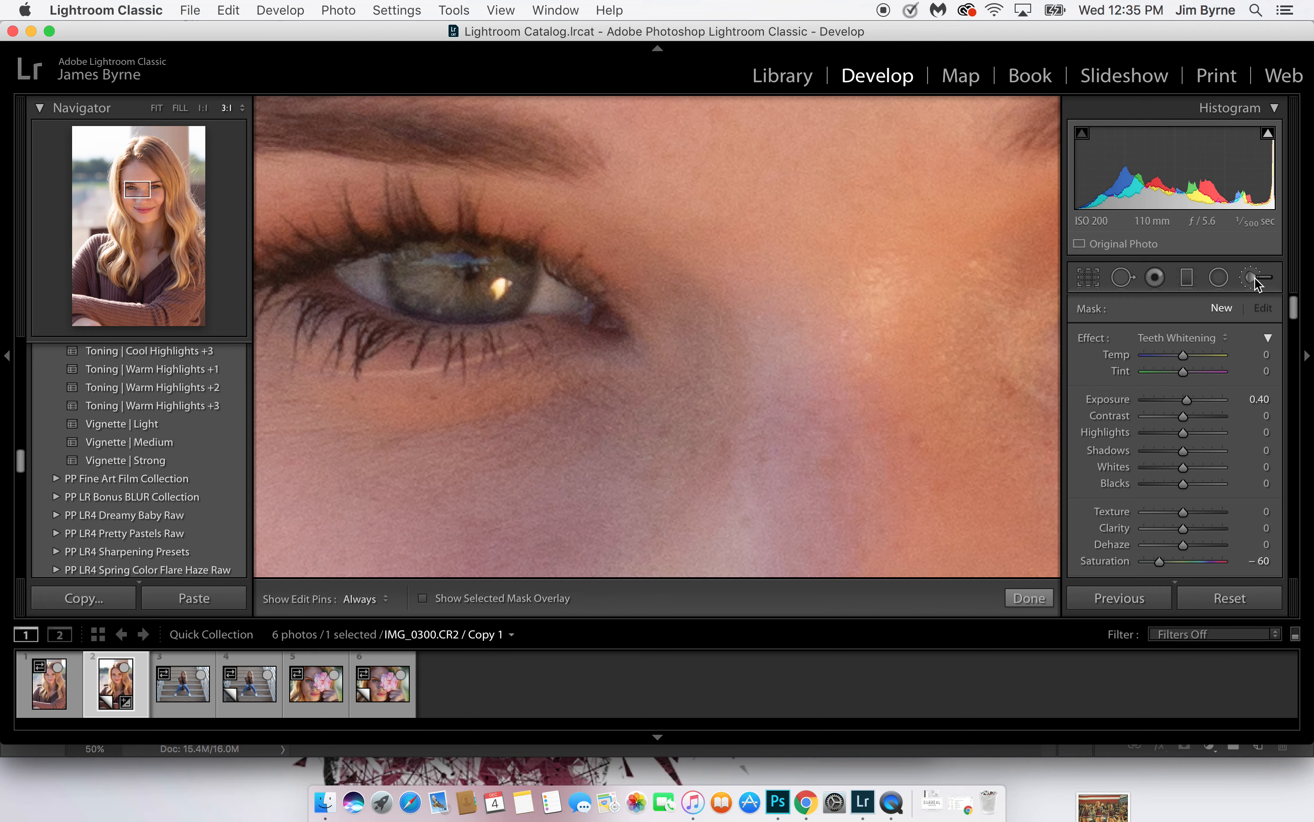
pyautogui.click(1206, 339)
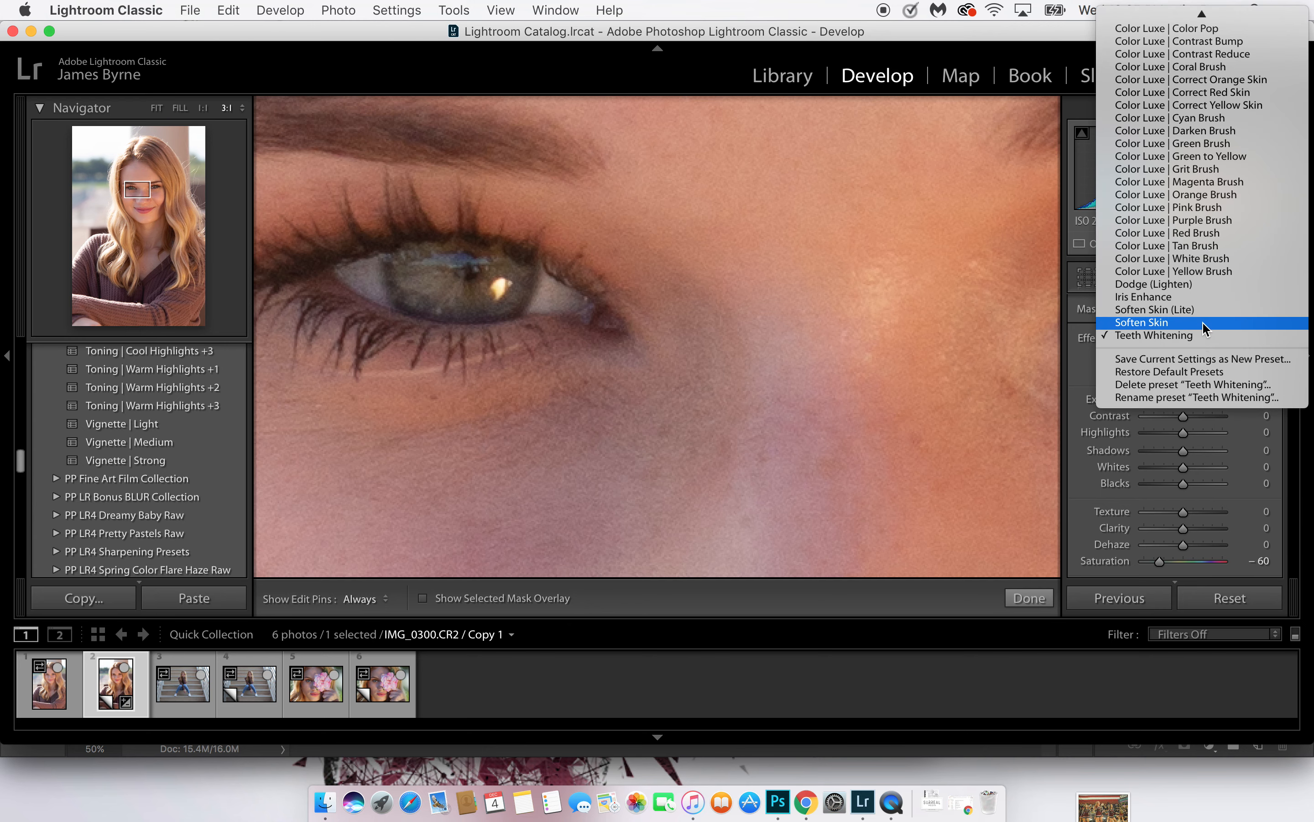
pyautogui.click(1203, 321)
pyautogui.click(1202, 333)
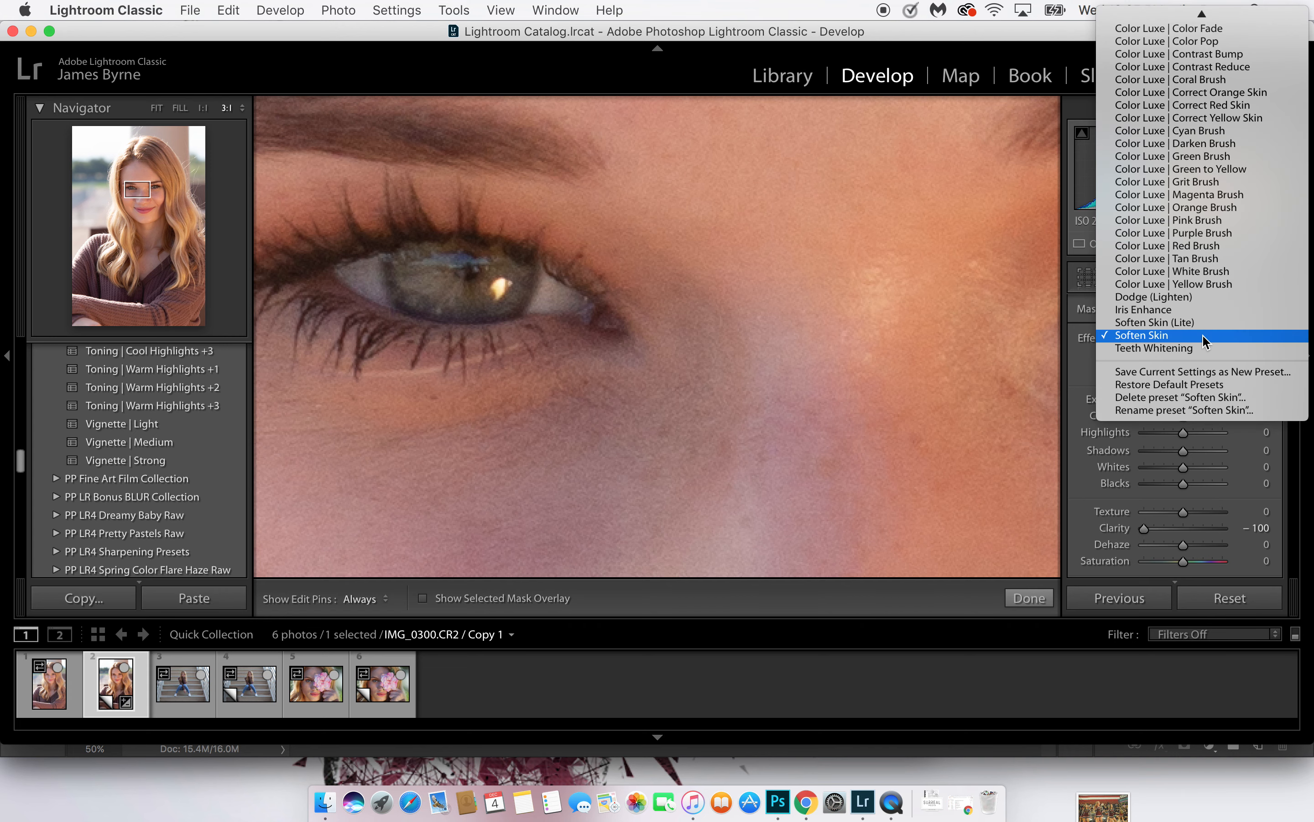
pyautogui.scroll(10, 1209, 286)
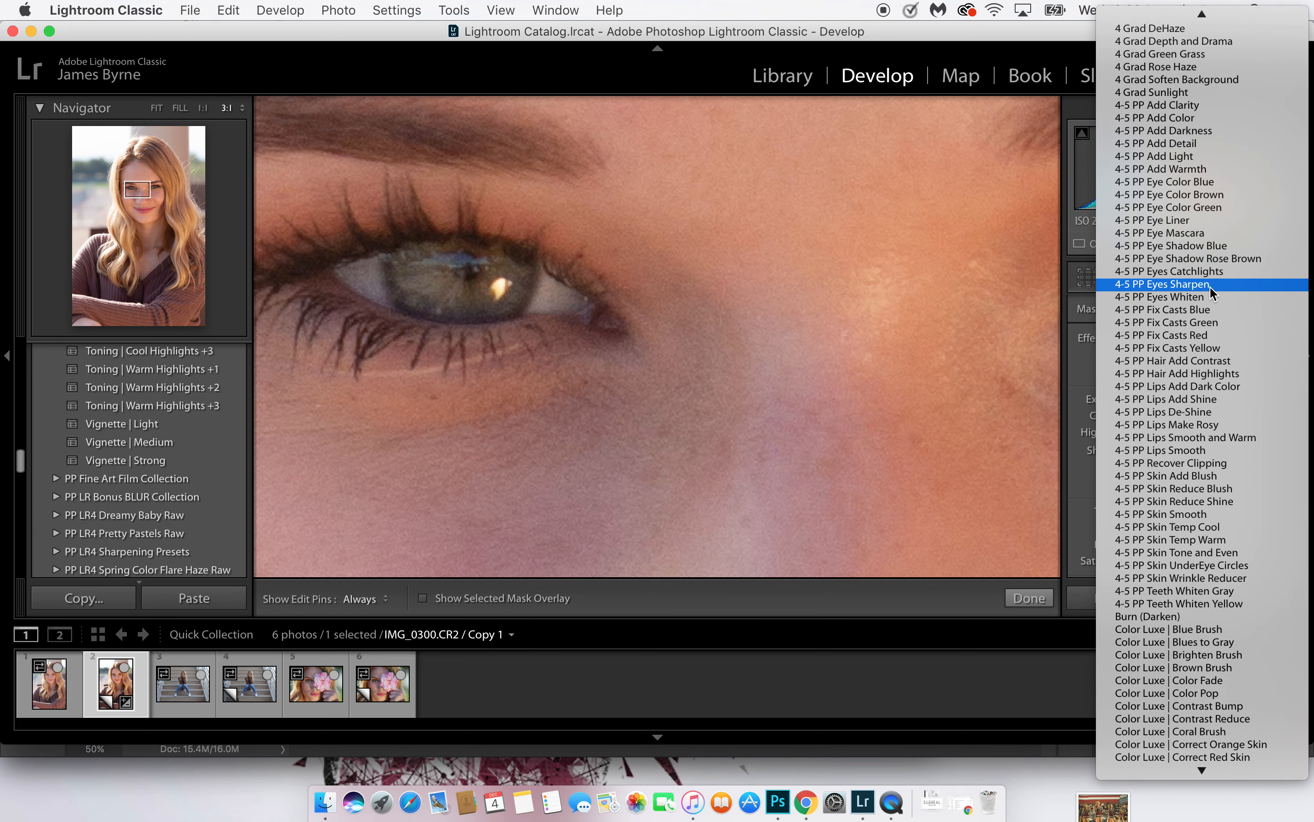
pyautogui.scroll(10, 1209, 286)
pyautogui.scroll(-2, 1210, 286)
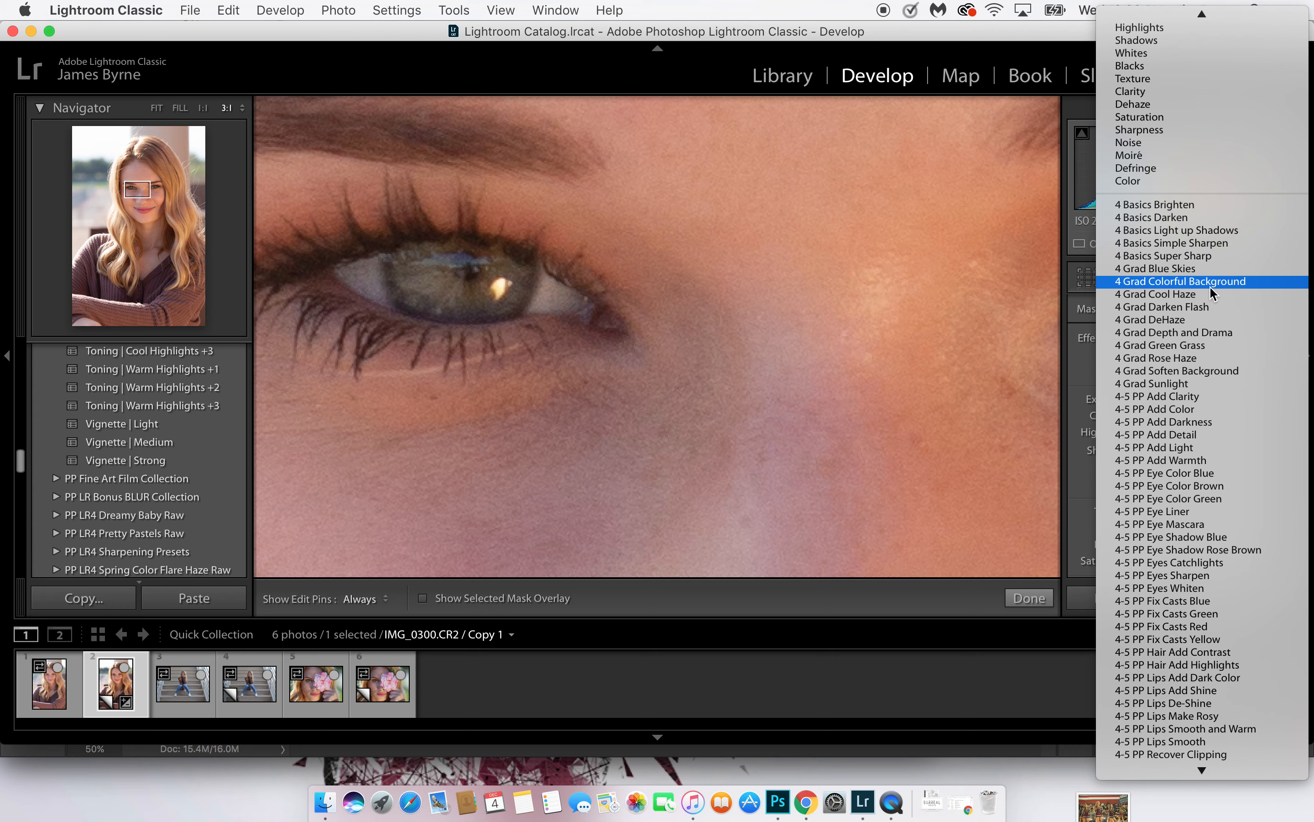
pyautogui.scroll(-1, 1209, 286)
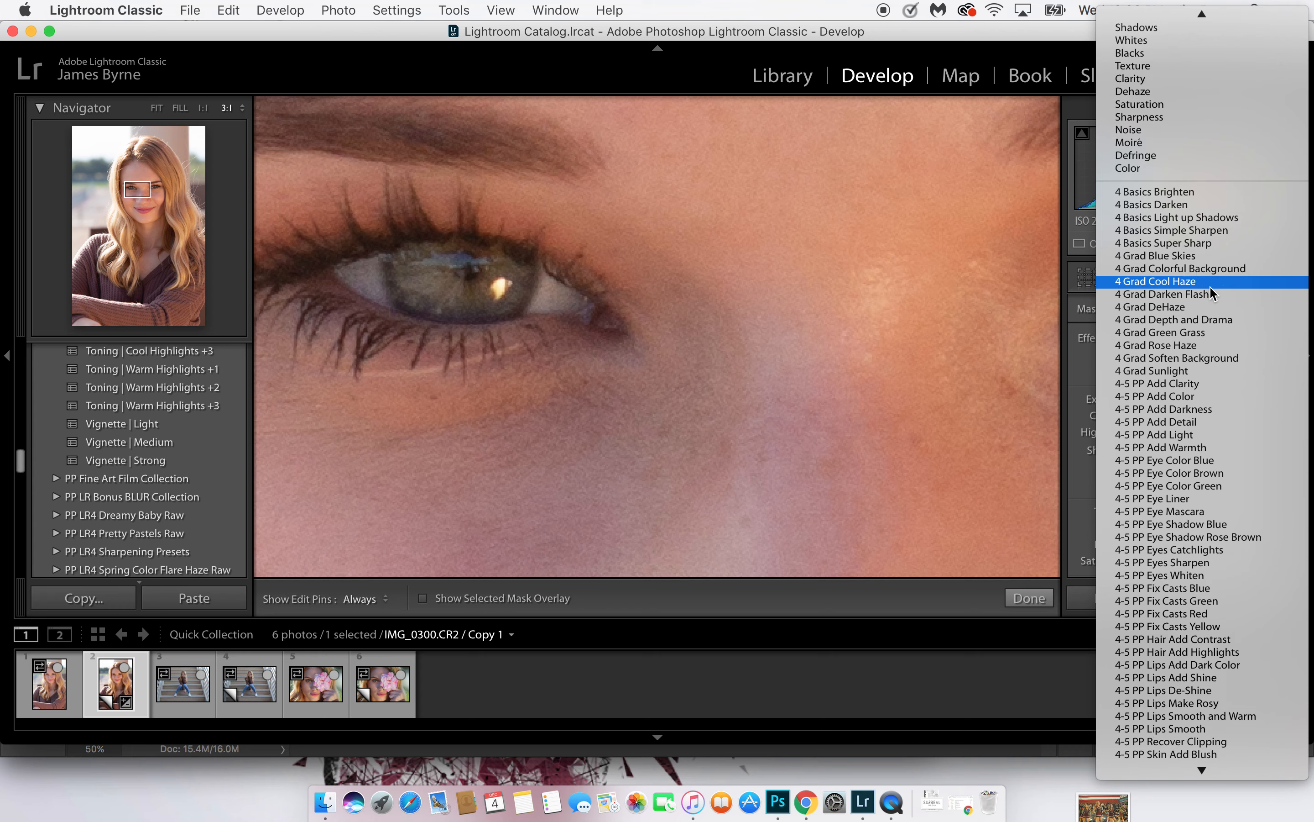
pyautogui.click(1200, 486)
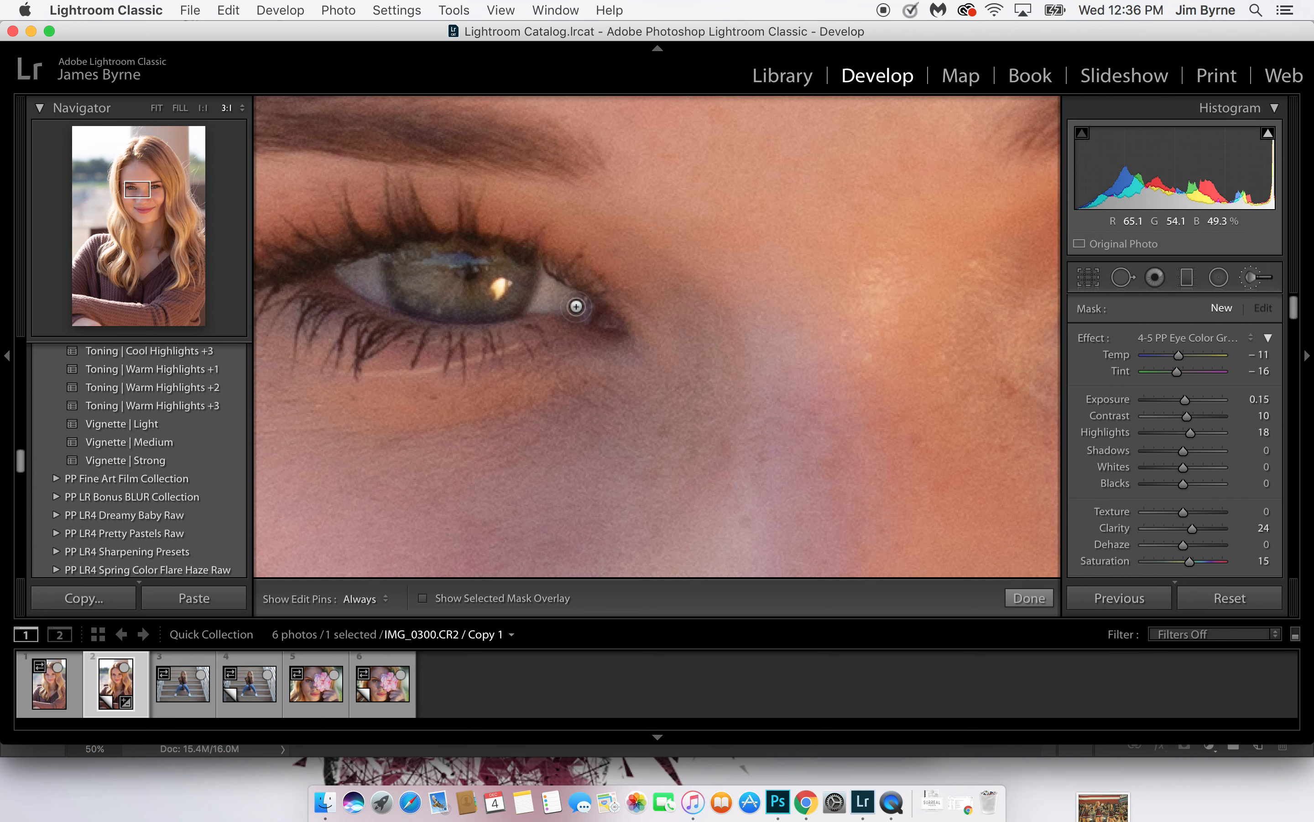
# Paint the eye color effect over the iris on the photo's left and compare it with the Before view
pyautogui.moveTo(501, 277)
pyautogui.mouseDown()
pyautogui.moveTo(441, 306)
pyautogui.moveTo(405, 283)
pyautogui.moveTo(450, 261)
pyautogui.moveTo(509, 279)
pyautogui.moveTo(441, 261)
pyautogui.moveTo(408, 269)
pyautogui.moveTo(408, 285)
pyautogui.moveTo(474, 303)
pyautogui.moveTo(522, 285)
pyautogui.moveTo(451, 260)
pyautogui.moveTo(438, 261)
pyautogui.moveTo(498, 275)
pyautogui.moveTo(449, 299)
pyautogui.moveTo(417, 277)
pyautogui.mouseUp()
pyautogui.moveTo(496, 300); pyautogui.dragTo(505, 281)
pyautogui.press('\\')
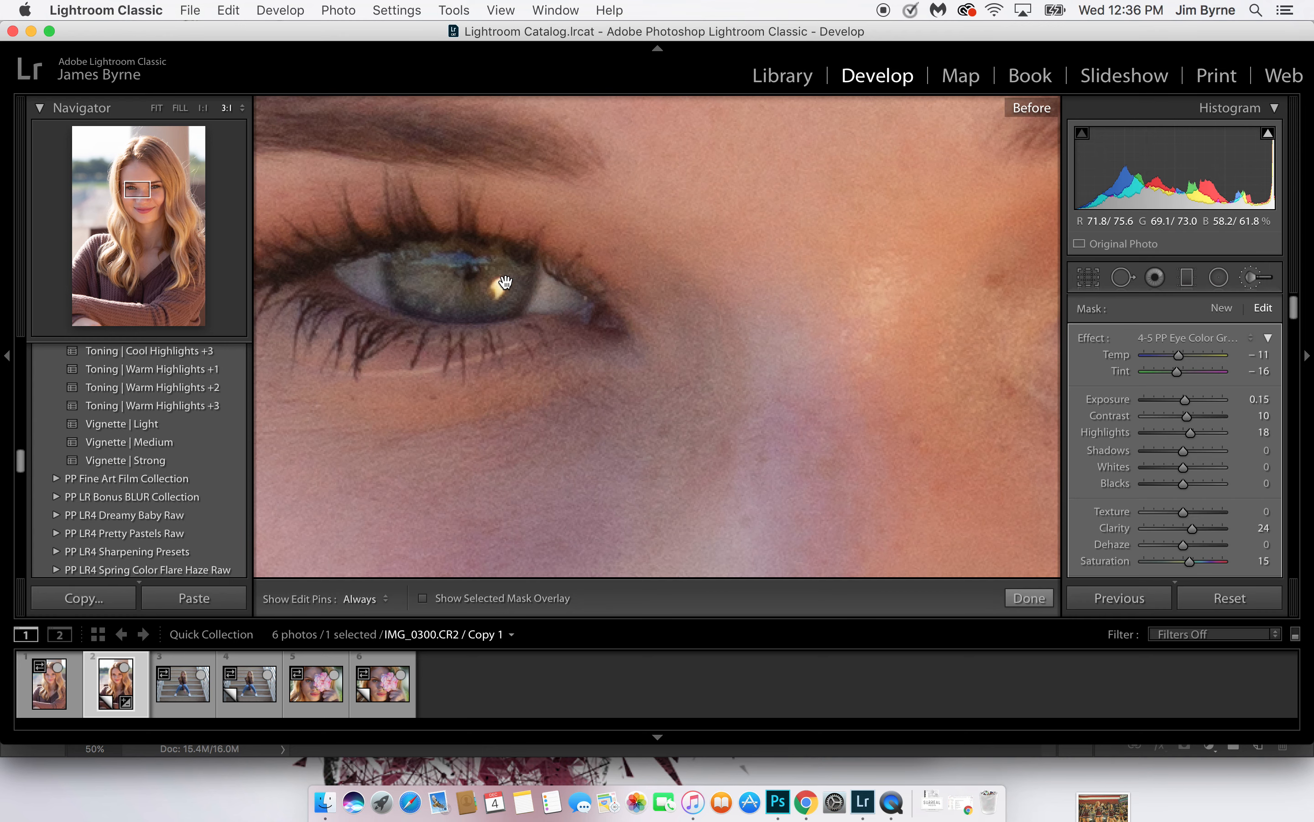
pyautogui.press('\\')
pyautogui.press('\\')
pyautogui.press('\\')
pyautogui.press('\\')
pyautogui.press('\\')
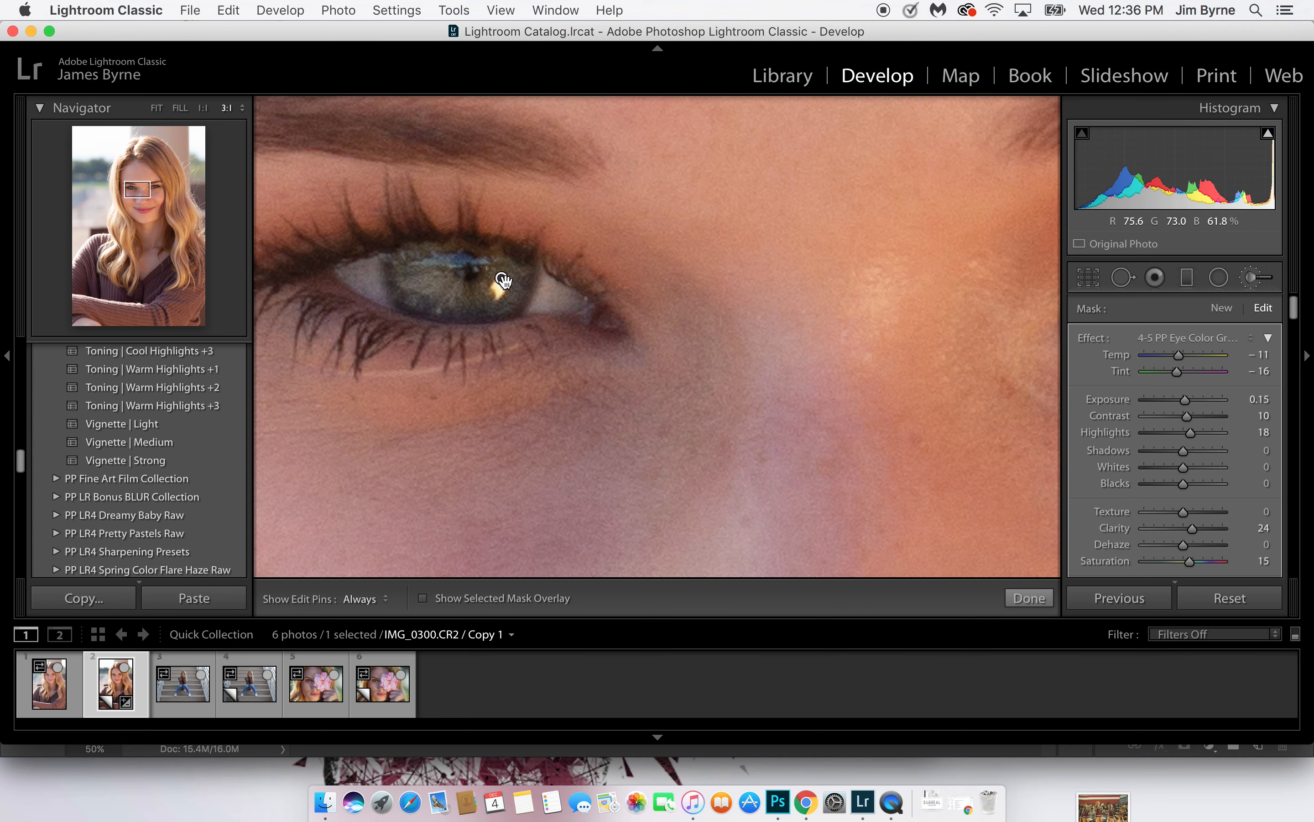
# Paint the same eye color effect over the iris on the photo's right
pyautogui.moveTo(663, 301); pyautogui.dragTo(235, 299)
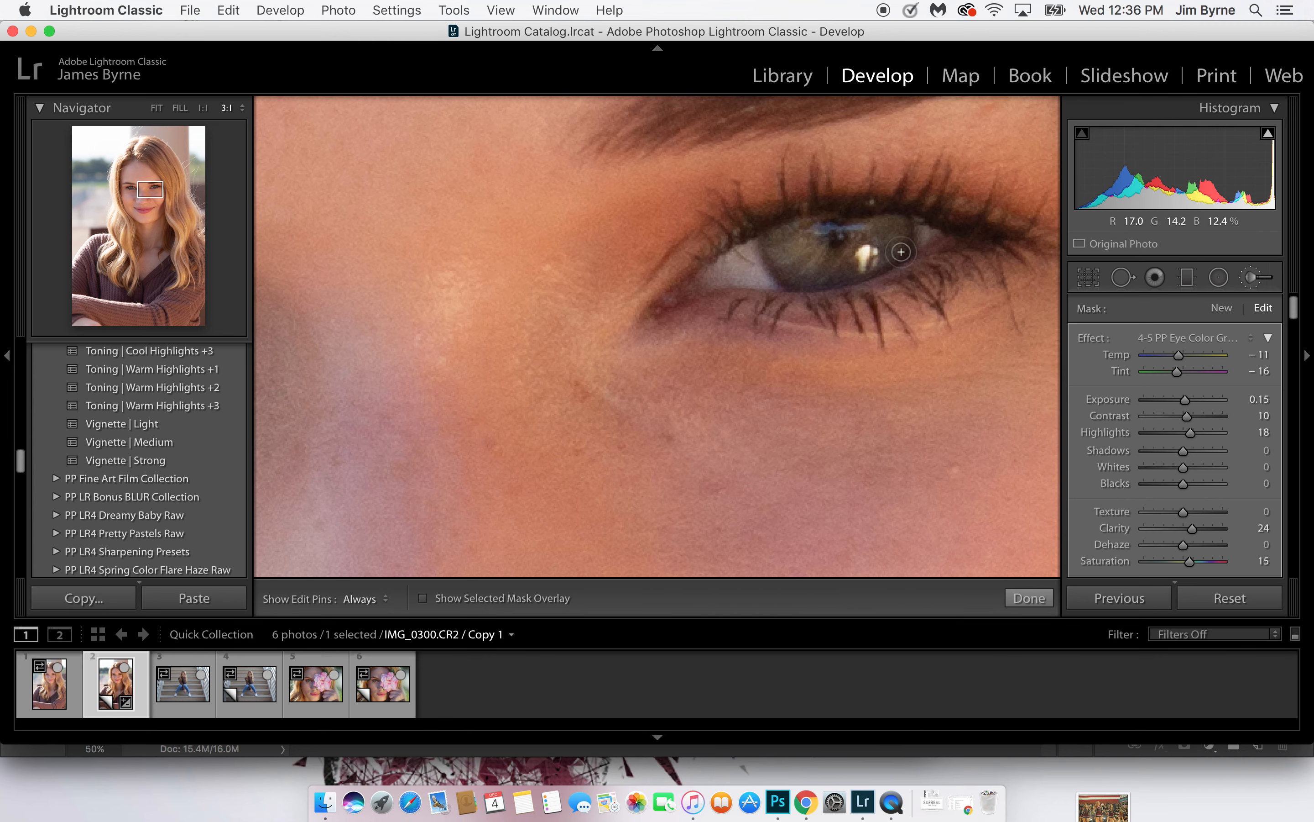
pyautogui.press('h')
pyautogui.moveTo(819, 235)
pyautogui.mouseDown()
pyautogui.moveTo(898, 238)
pyautogui.moveTo(839, 252)
pyautogui.moveTo(823, 236)
pyautogui.moveTo(857, 250)
pyautogui.moveTo(863, 235)
pyautogui.moveTo(903, 232)
pyautogui.moveTo(861, 265)
pyautogui.moveTo(780, 246)
pyautogui.mouseUp()
pyautogui.press('h')
# Show the selected mask overlay, hide the edit pins and check the painted coverage of both irises
pyautogui.click(423, 599)
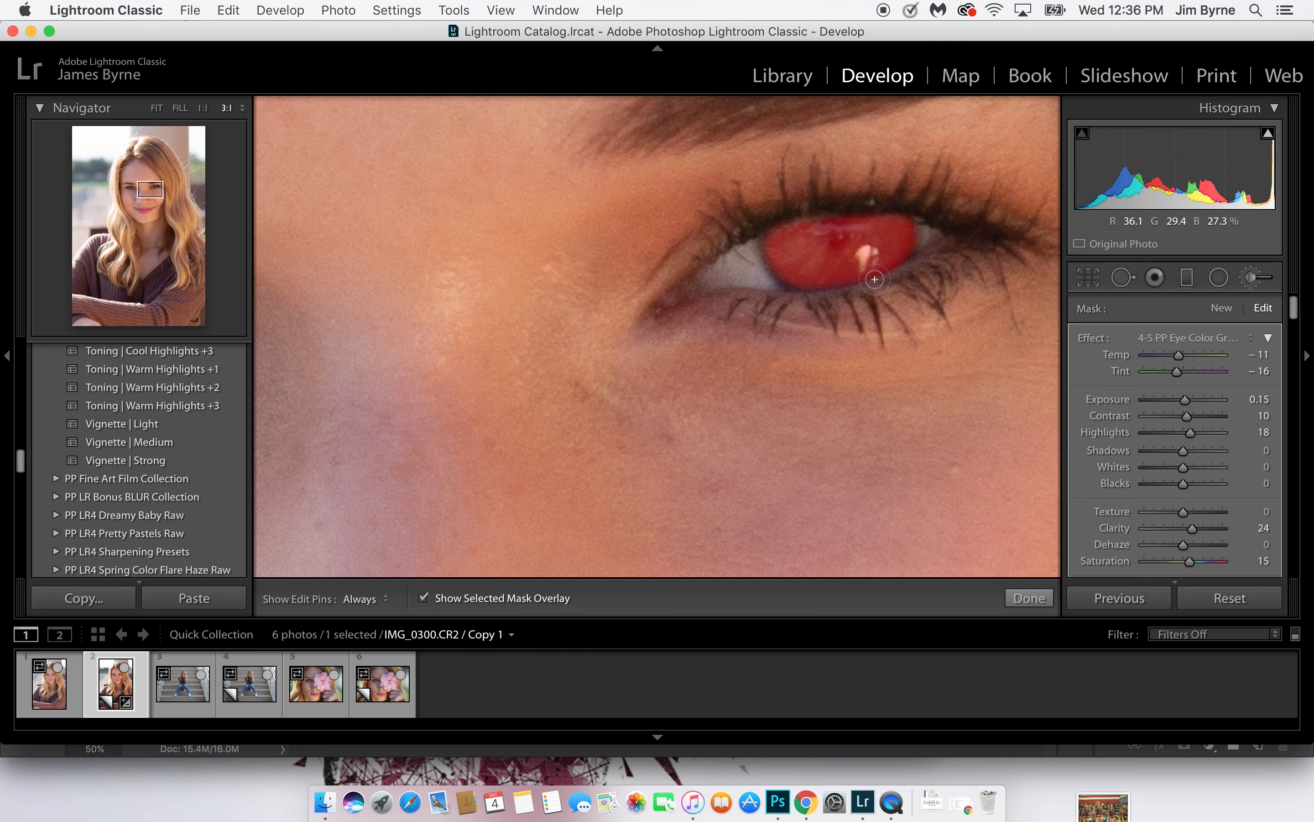
pyautogui.press('h')
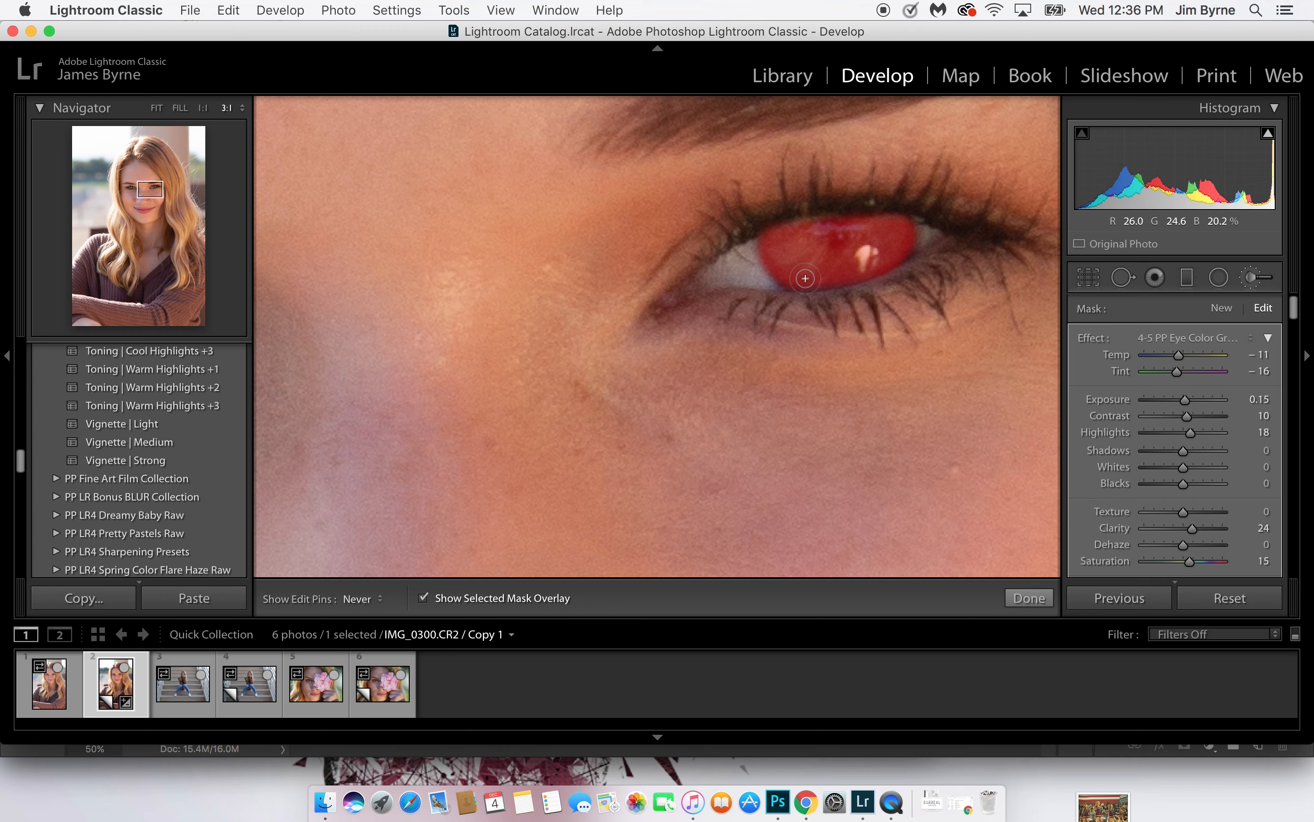
pyautogui.press('h')
pyautogui.moveTo(640, 256); pyautogui.dragTo(1021, 286)
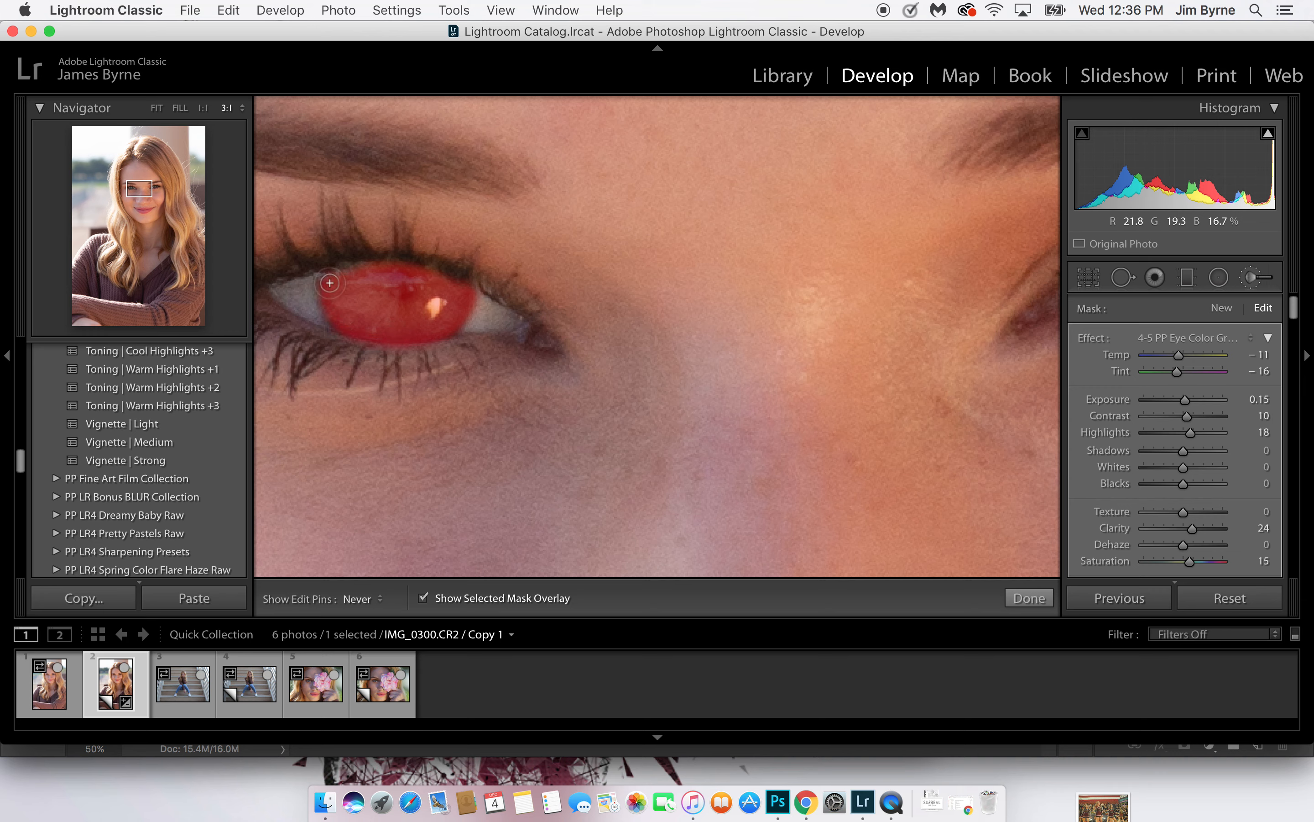
# Paint the eye color mask past the upper edge of the iris on the photo's left and erase the spill from the eyelid
pyautogui.moveTo(329, 283)
pyautogui.mouseDown()
pyautogui.moveTo(415, 245)
pyautogui.moveTo(443, 259)
pyautogui.moveTo(361, 253)
pyautogui.mouseUp()
pyautogui.press('h')
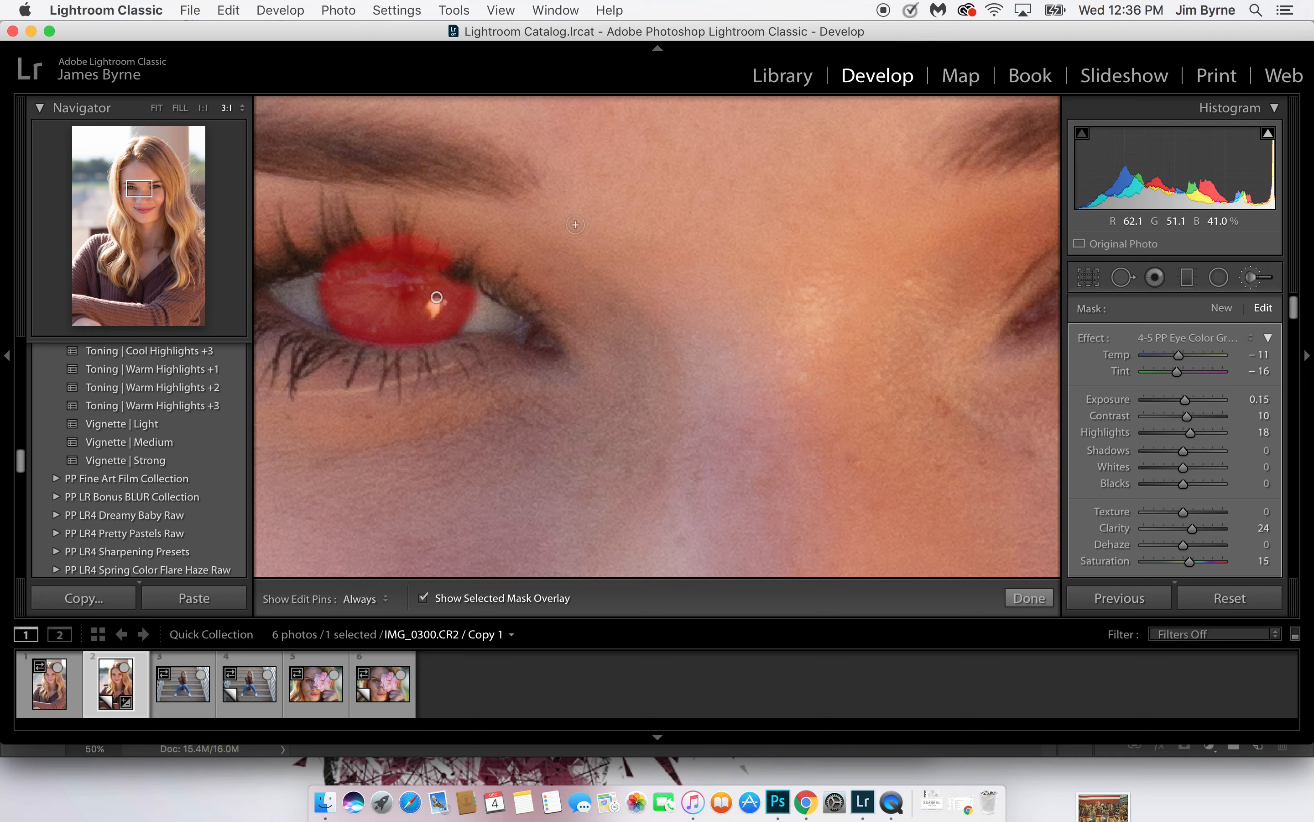
pyautogui.press('alt')
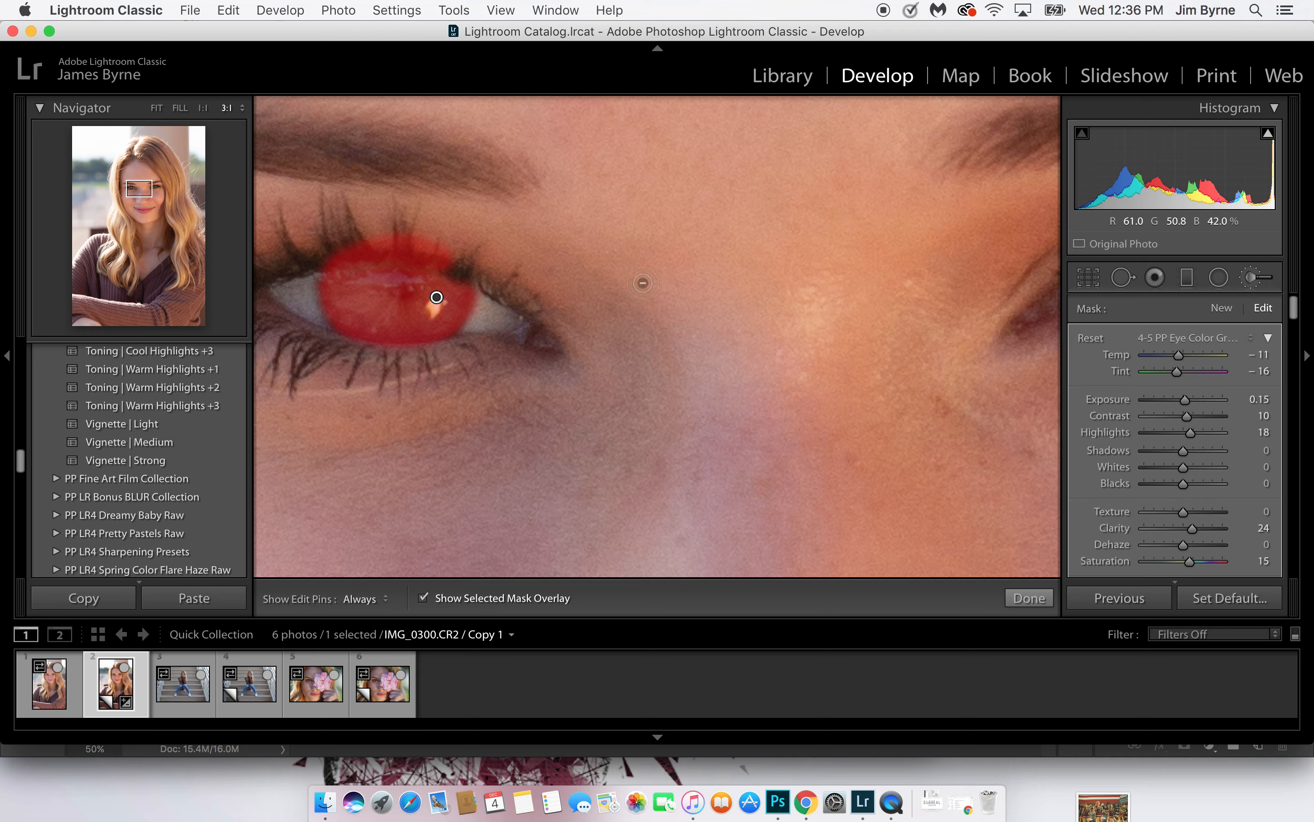
pyautogui.press('h')
pyautogui.moveTo(449, 260)
pyautogui.mouseDown()
pyautogui.moveTo(378, 251)
pyautogui.moveTo(323, 271)
pyautogui.moveTo(338, 251)
pyautogui.moveTo(419, 234)
pyautogui.moveTo(468, 258)
pyautogui.moveTo(388, 251)
pyautogui.moveTo(325, 267)
pyautogui.moveTo(398, 248)
pyautogui.moveTo(476, 266)
pyautogui.mouseUp()
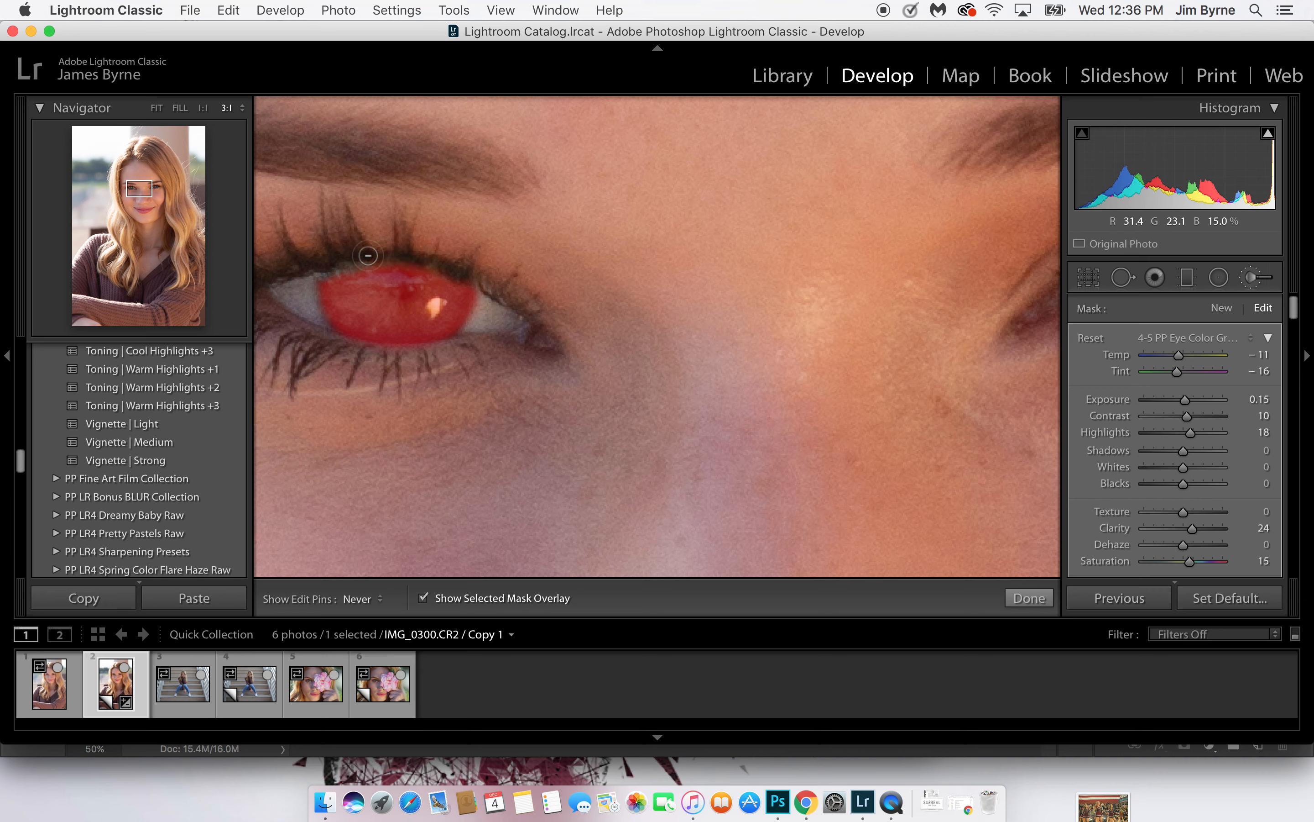
pyautogui.moveTo(413, 260); pyautogui.dragTo(314, 265)
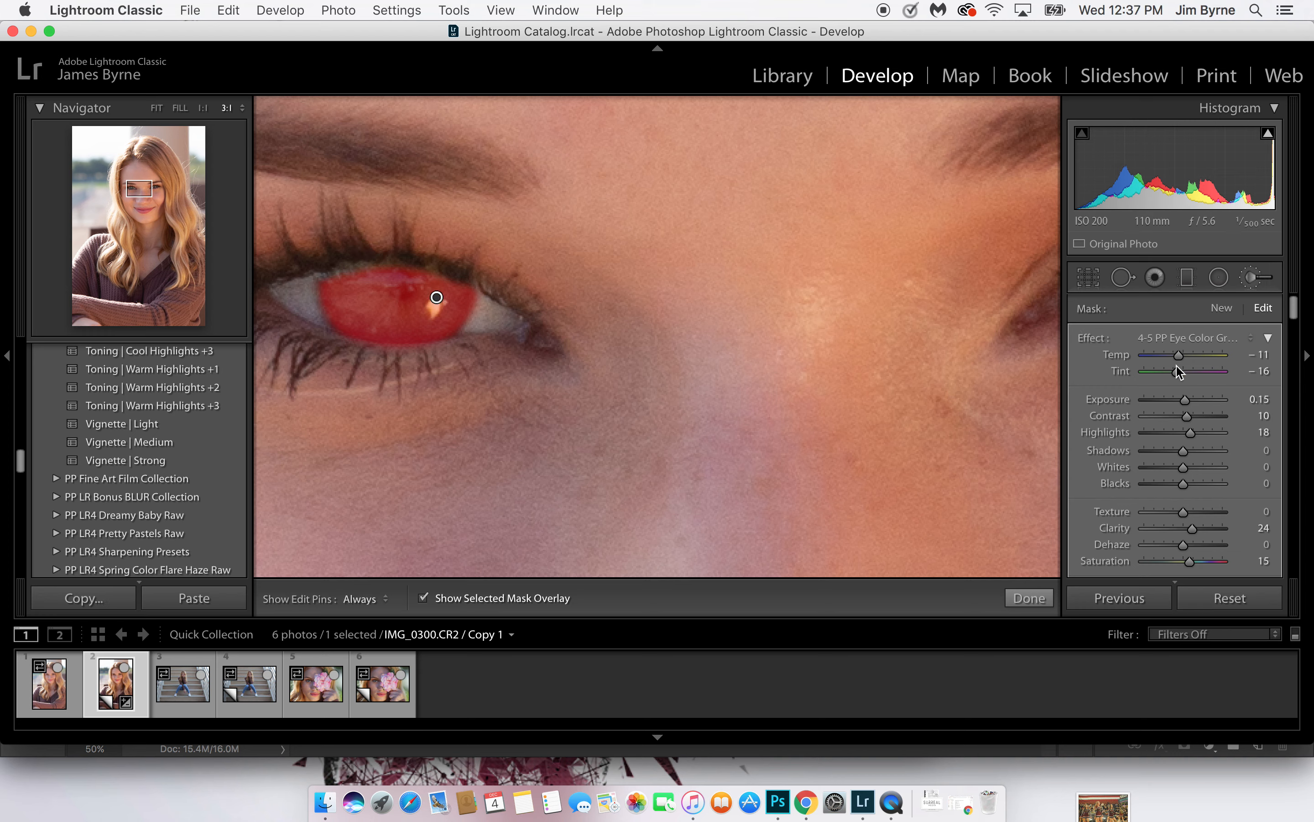
# Start a new Adjustment Brush mask with the effect preset 4 Basics Darken
pyautogui.click(1222, 308)
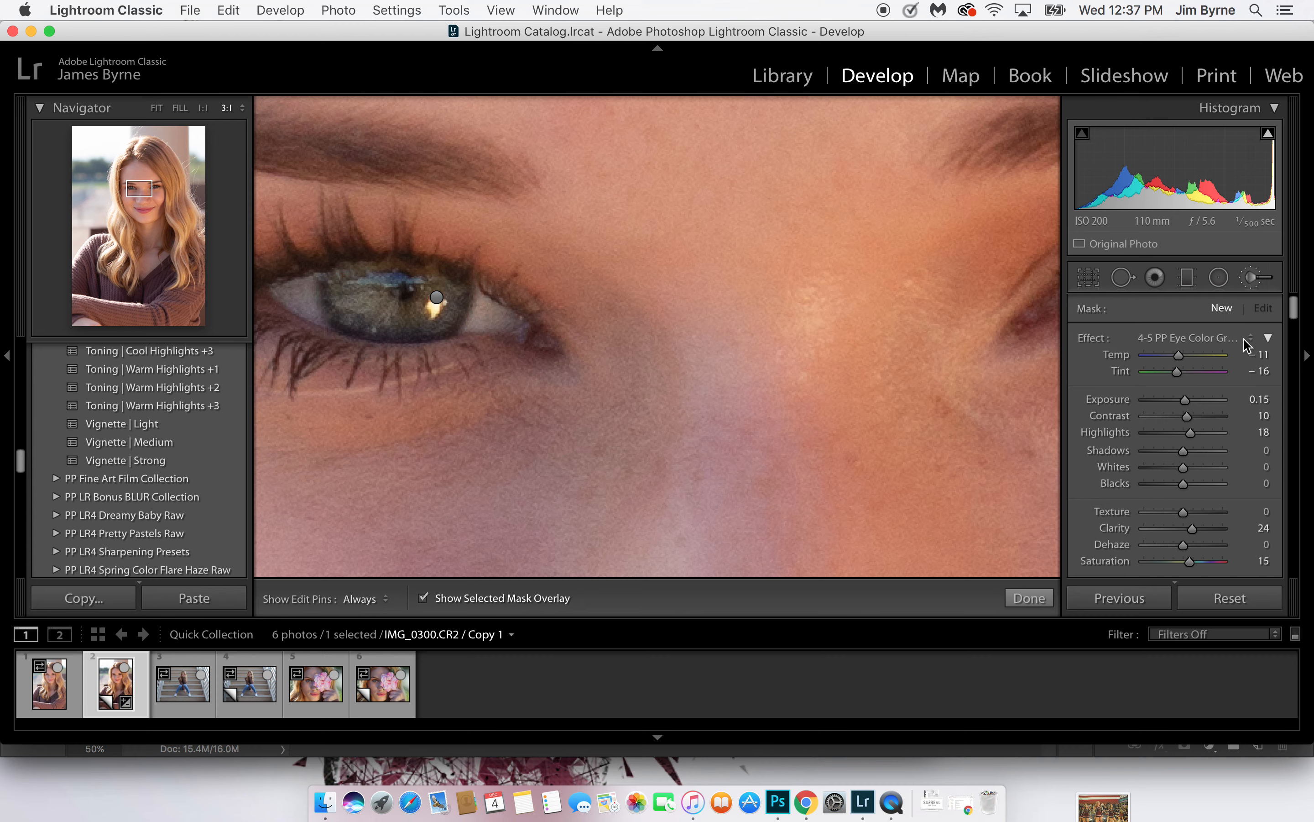
pyautogui.click(1225, 337)
pyautogui.scroll(5, 1217, 256)
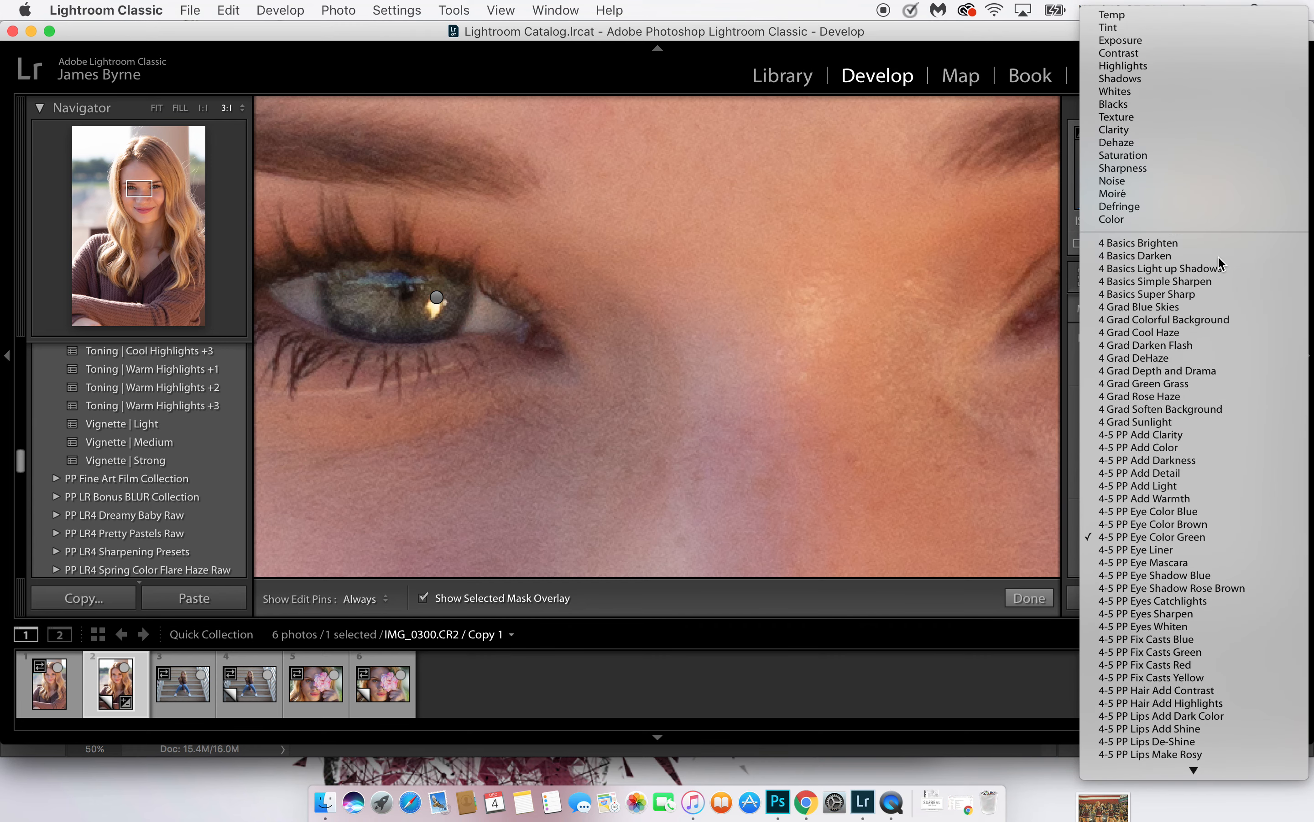
pyautogui.click(1220, 257)
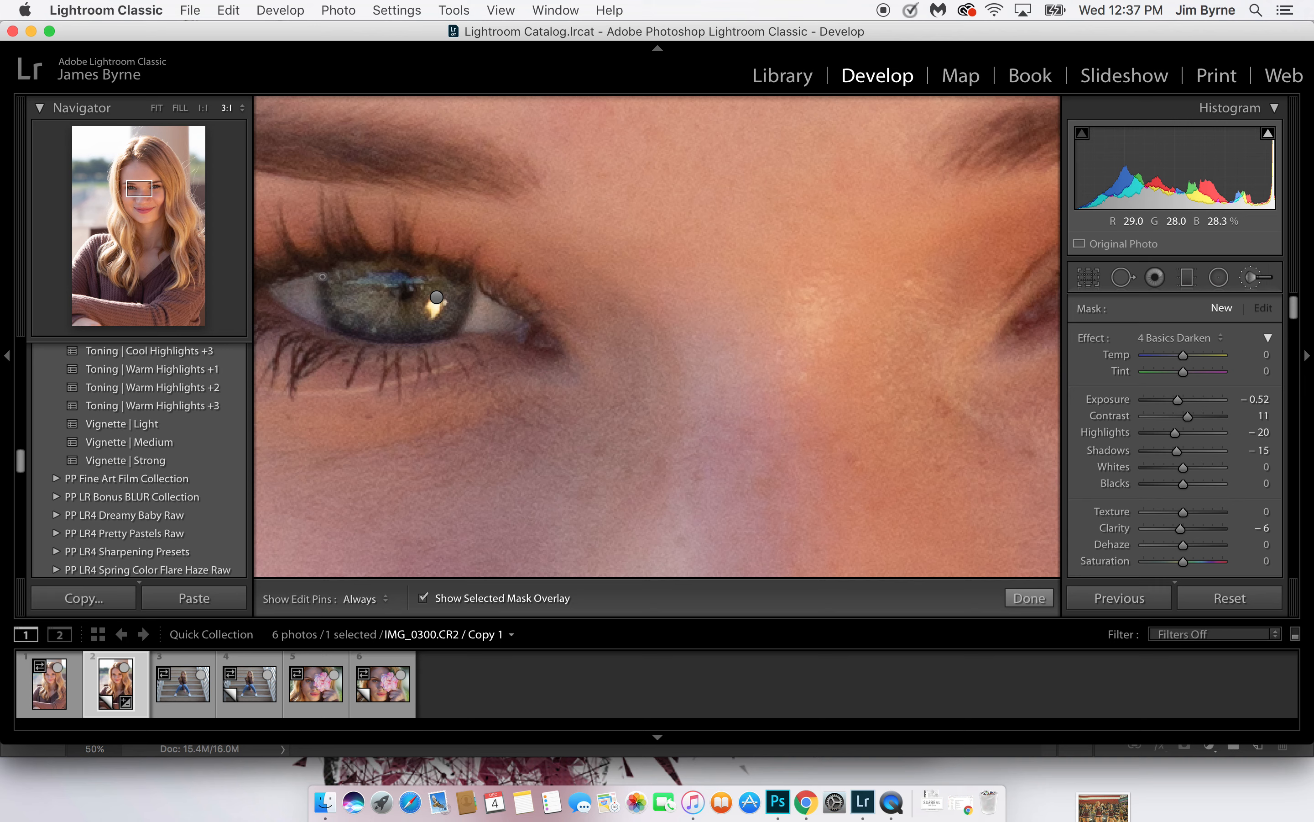
# Paint a thin darkening ring along the outer edge of the iris on the photo's left and hide the mask overlay
pyautogui.press('h')
pyautogui.moveTo(465, 276); pyautogui.dragTo(469, 292)
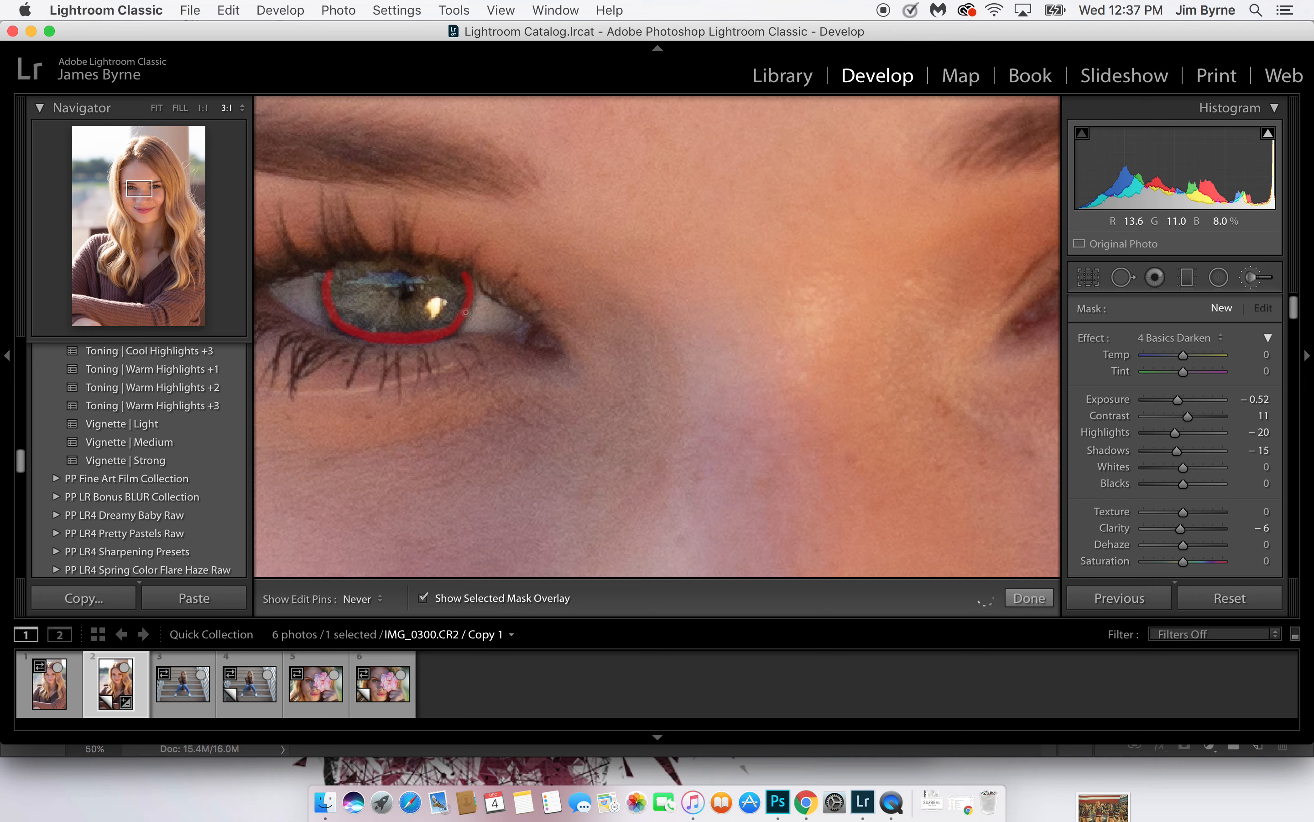
pyautogui.press('h')
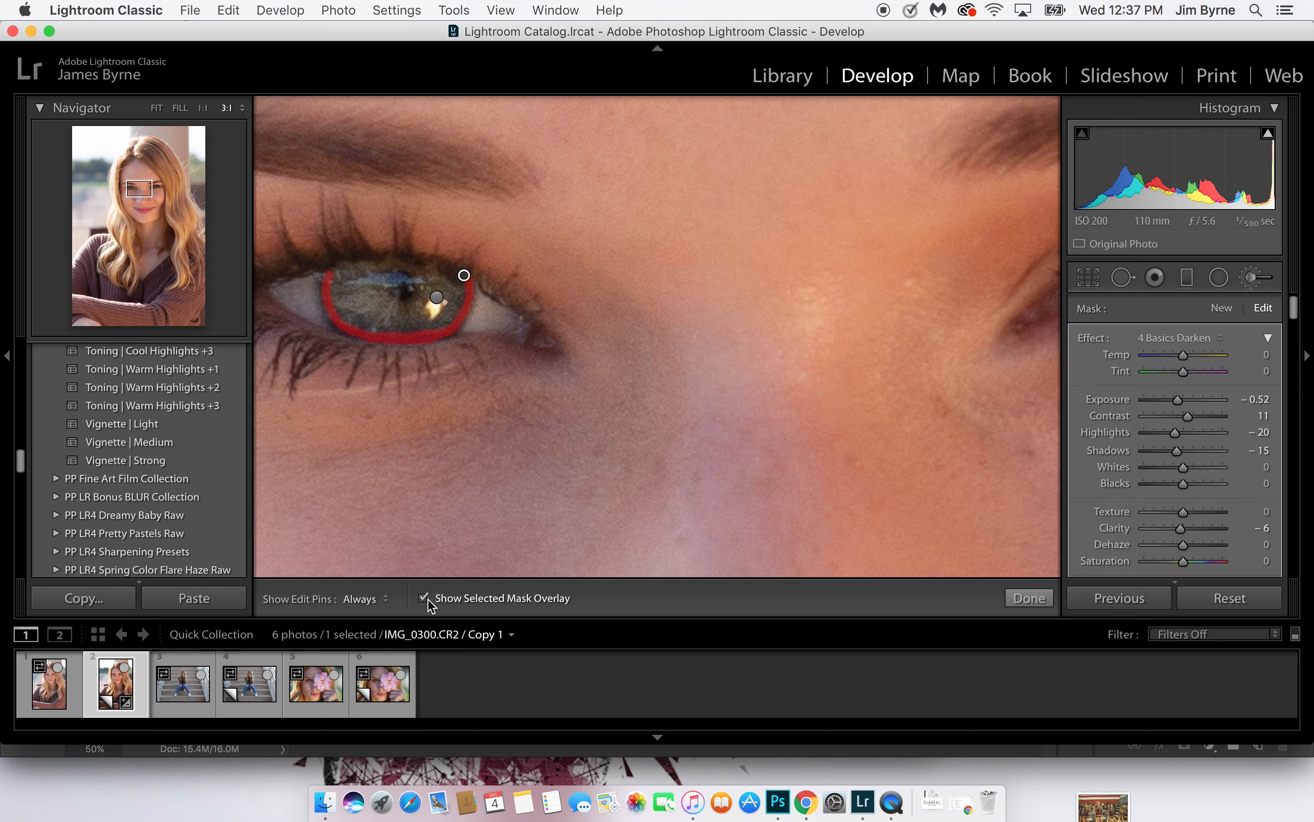
pyautogui.click(424, 597)
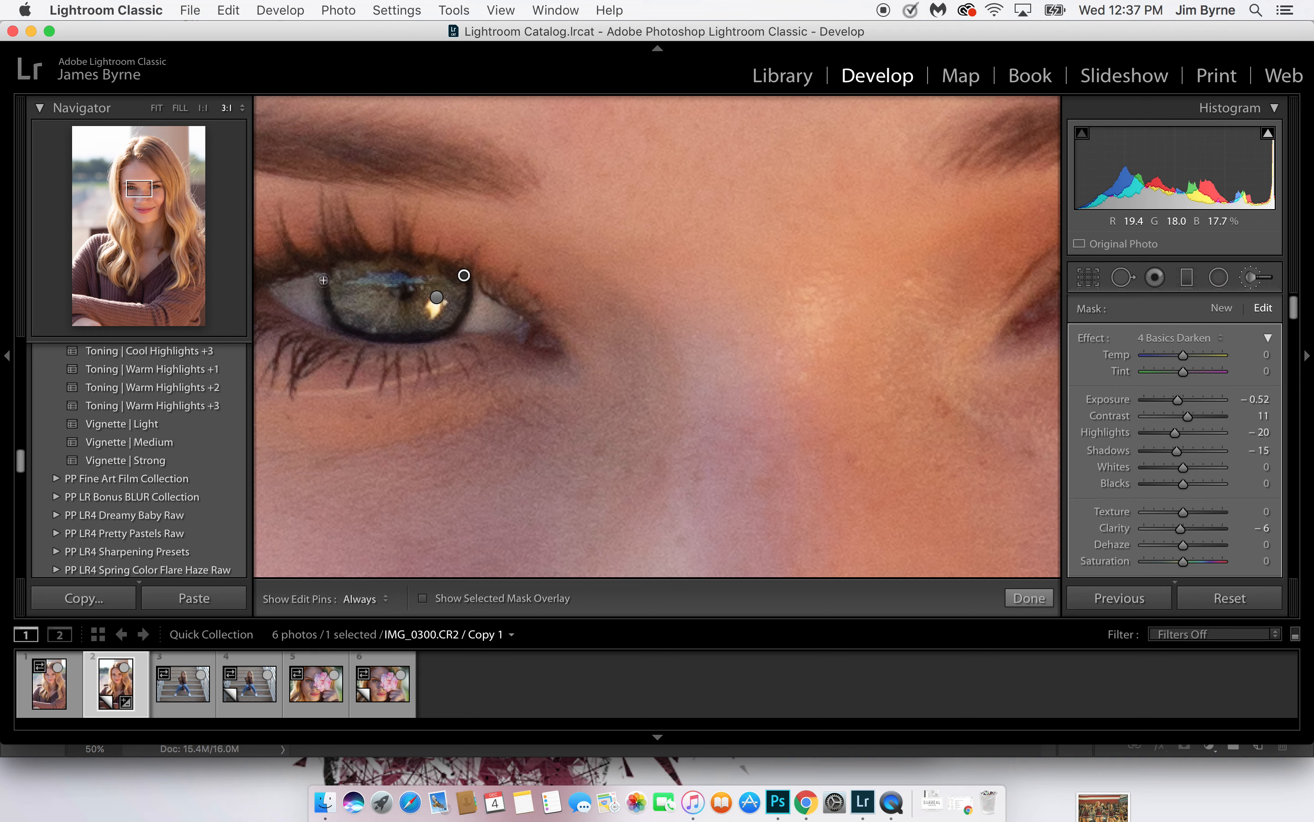
pyautogui.press('h')
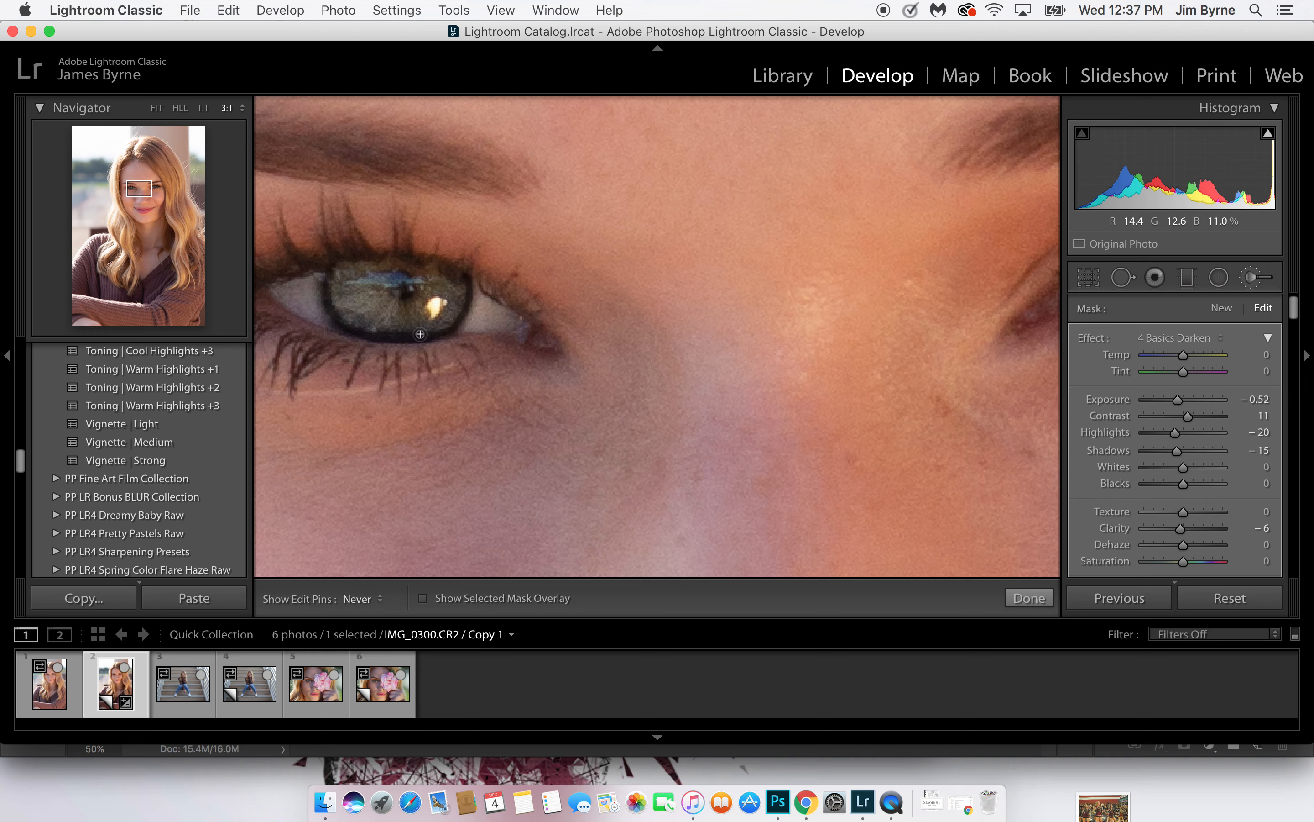
pyautogui.press('h')
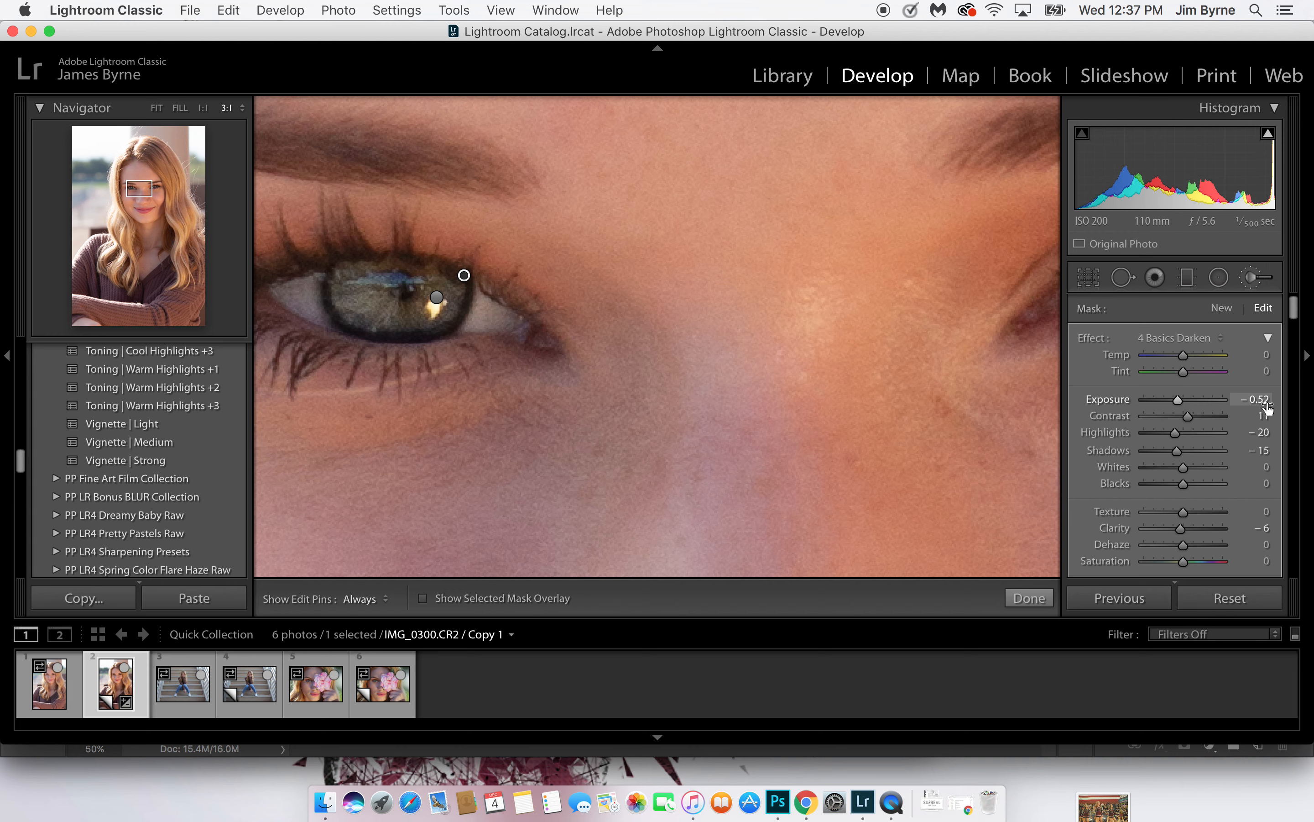
# Set the iris ring mask's Exposure to 0.23 and compare the photo with its Before view
pyautogui.moveTo(1178, 402); pyautogui.dragTo(1186, 403)
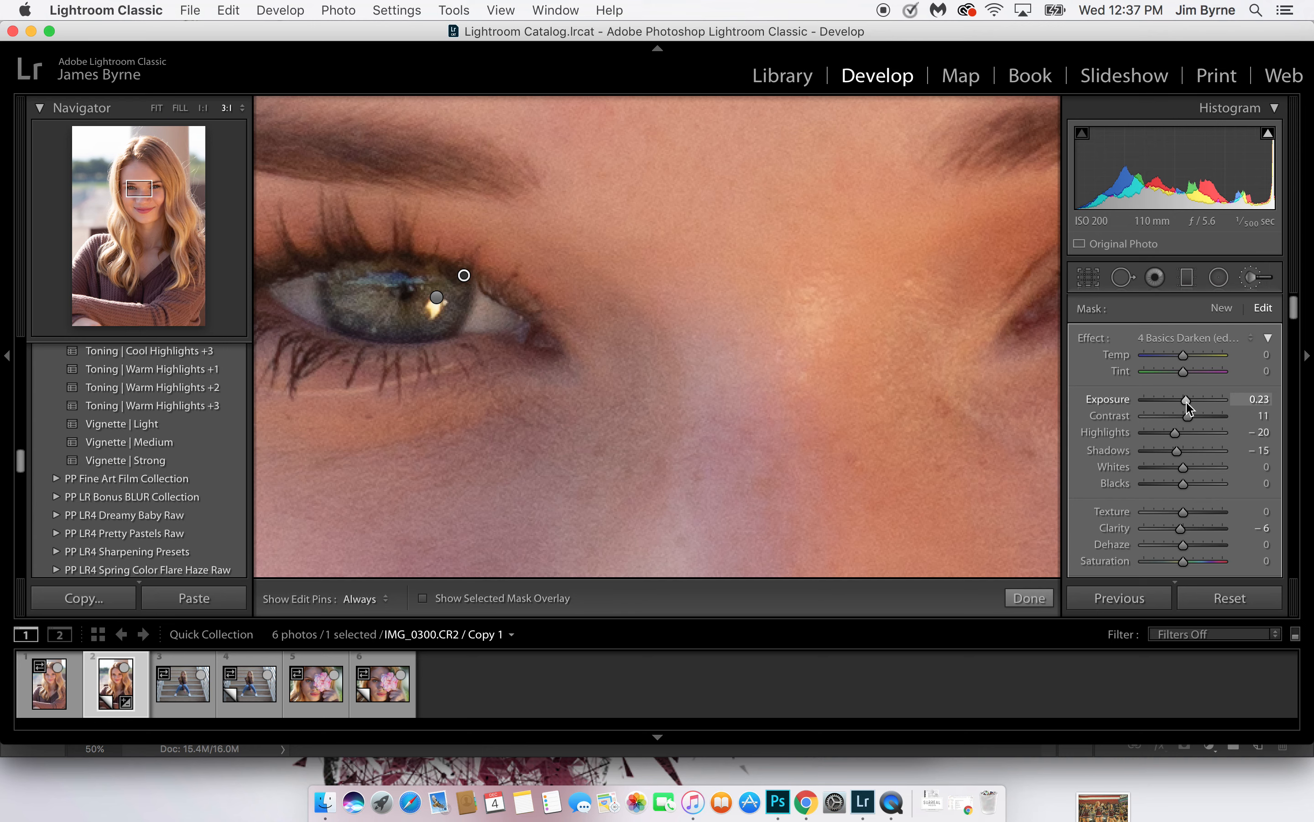
pyautogui.press('\\')
pyautogui.press('\\')
pyautogui.press('\\')
pyautogui.press('\\')
pyautogui.press('\\')
pyautogui.press('\\')
# Paint the same thin ring around the iris on the photo's right and show the selected mask overlay
pyautogui.moveTo(901, 411); pyautogui.dragTo(408, 419)
pyautogui.press('h')
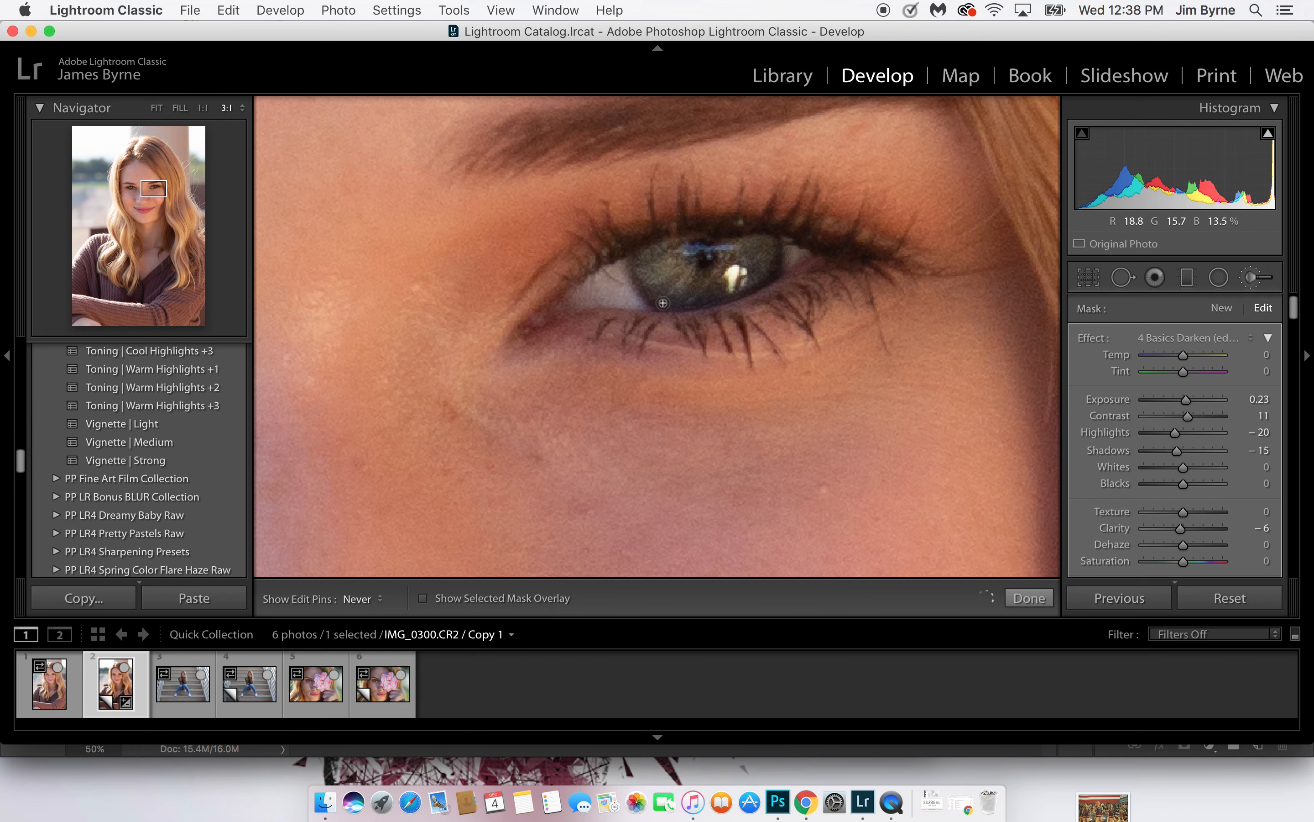
pyautogui.press('h')
pyautogui.press('h')
pyautogui.moveTo(751, 287)
pyautogui.mouseDown()
pyautogui.moveTo(667, 306)
pyautogui.moveTo(635, 264)
pyautogui.mouseUp()
pyautogui.press('h')
pyautogui.press('h')
pyautogui.press('h')
pyautogui.click(423, 597)
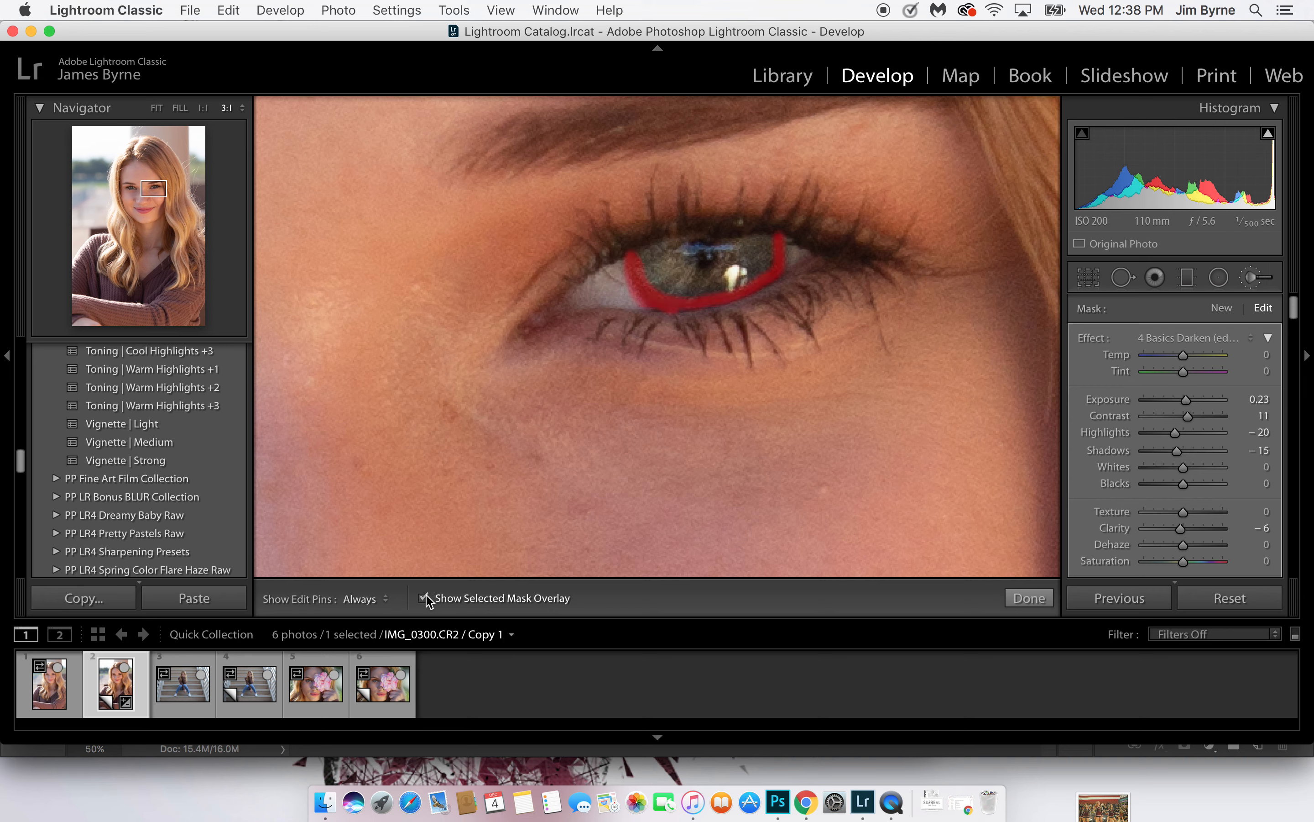
# Thicken the lower part of that iris ring, erase the spill beneath the iris and hide the mask overlay
pyautogui.press('h')
pyautogui.moveTo(763, 275)
pyautogui.mouseDown()
pyautogui.moveTo(776, 244)
pyautogui.moveTo(719, 289)
pyautogui.moveTo(661, 307)
pyautogui.mouseUp()
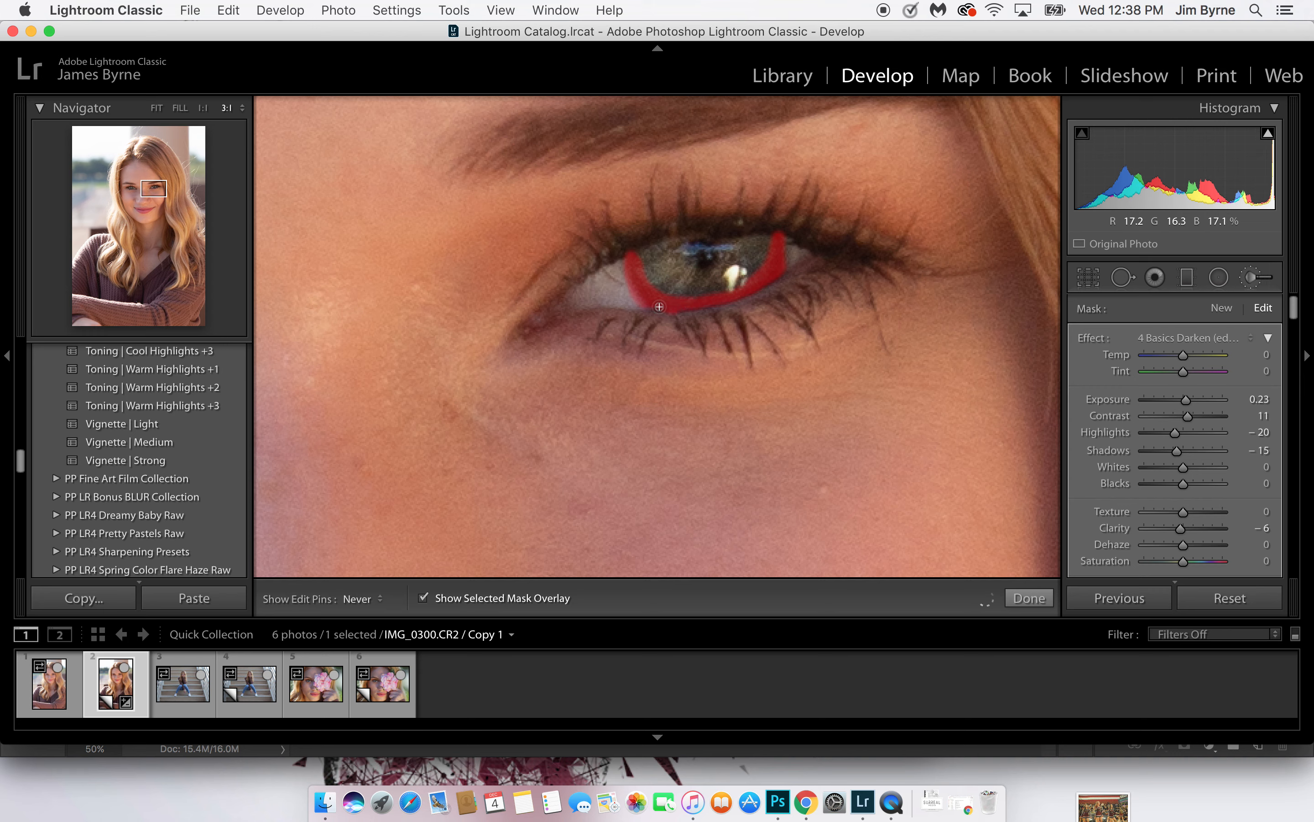
pyautogui.press('h')
pyautogui.keyDown('alt'); pyautogui.click(679, 328); pyautogui.keyUp('alt')
pyautogui.moveTo(675, 324); pyautogui.dragTo(643, 326)
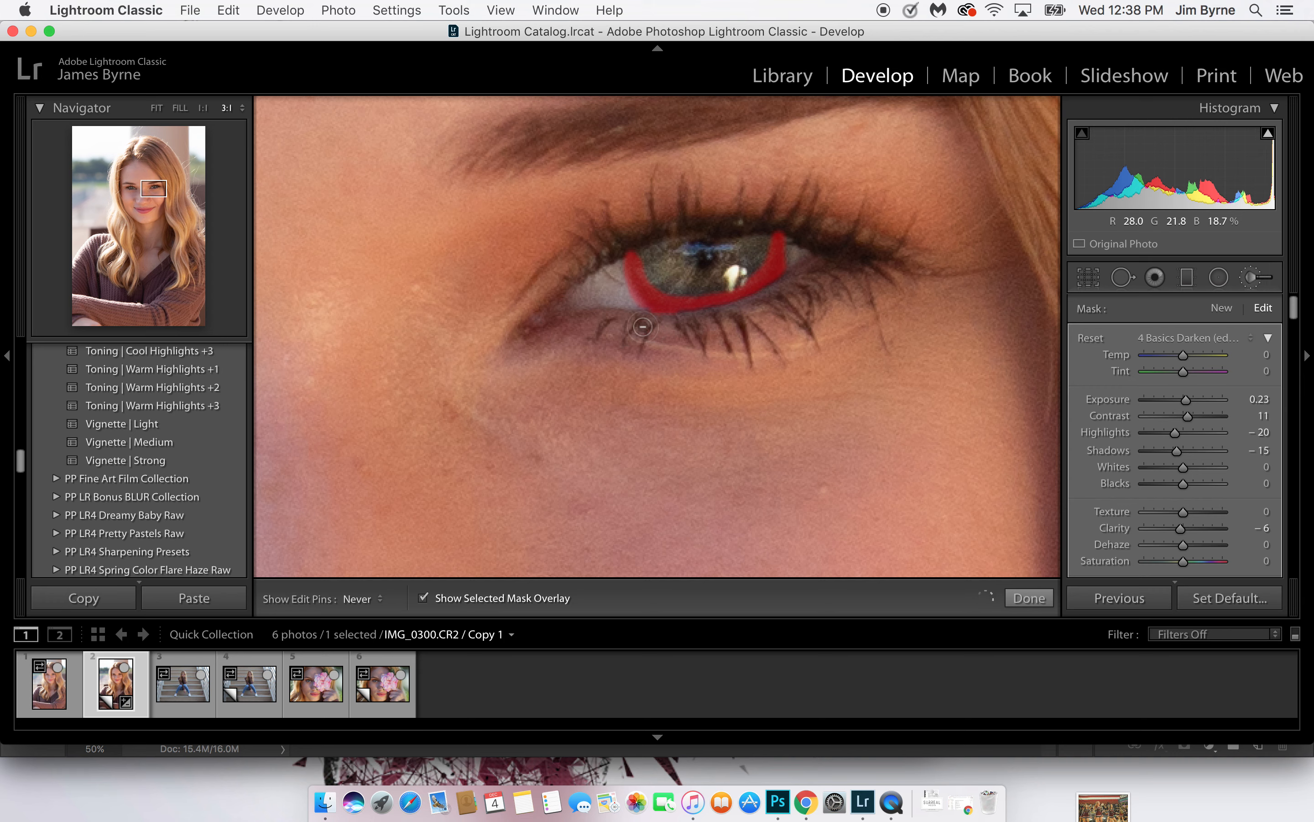
pyautogui.press('h')
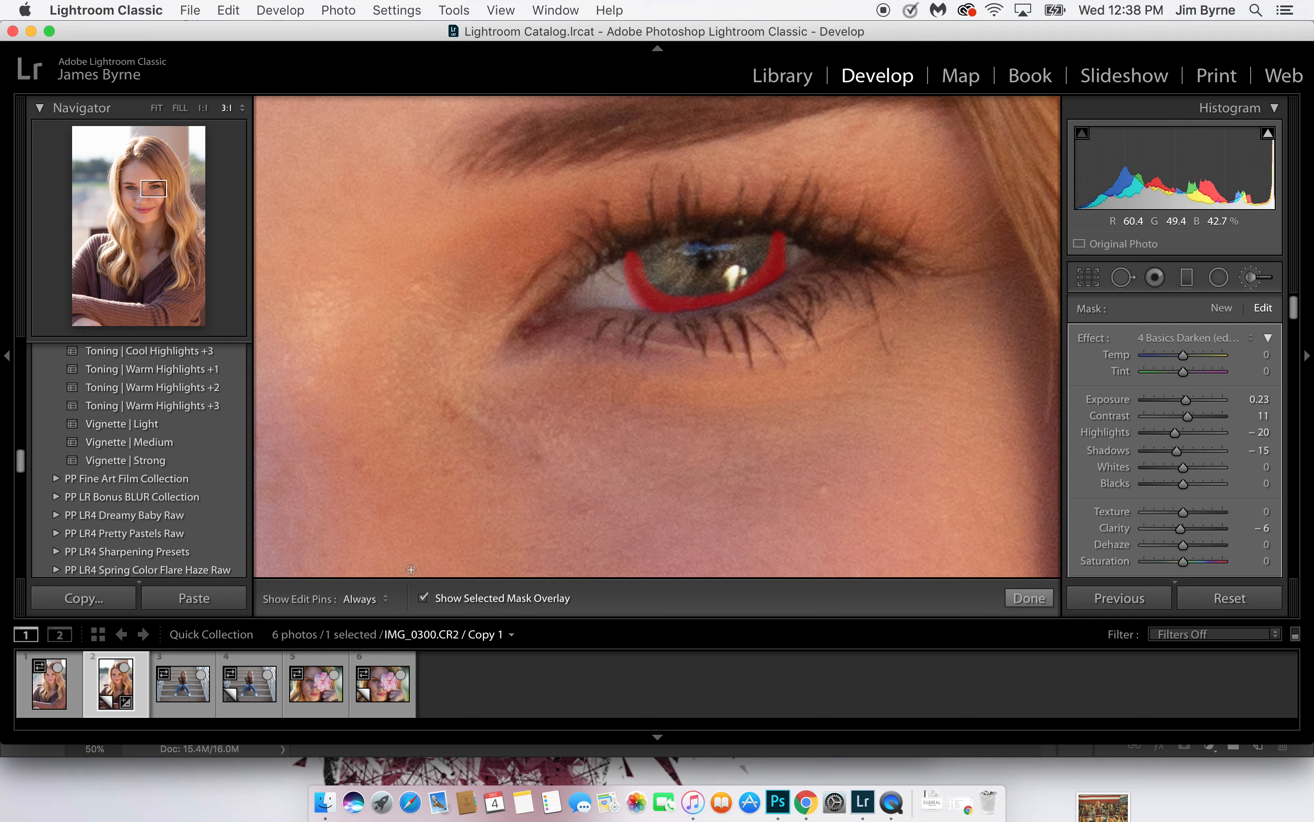
pyautogui.click(423, 597)
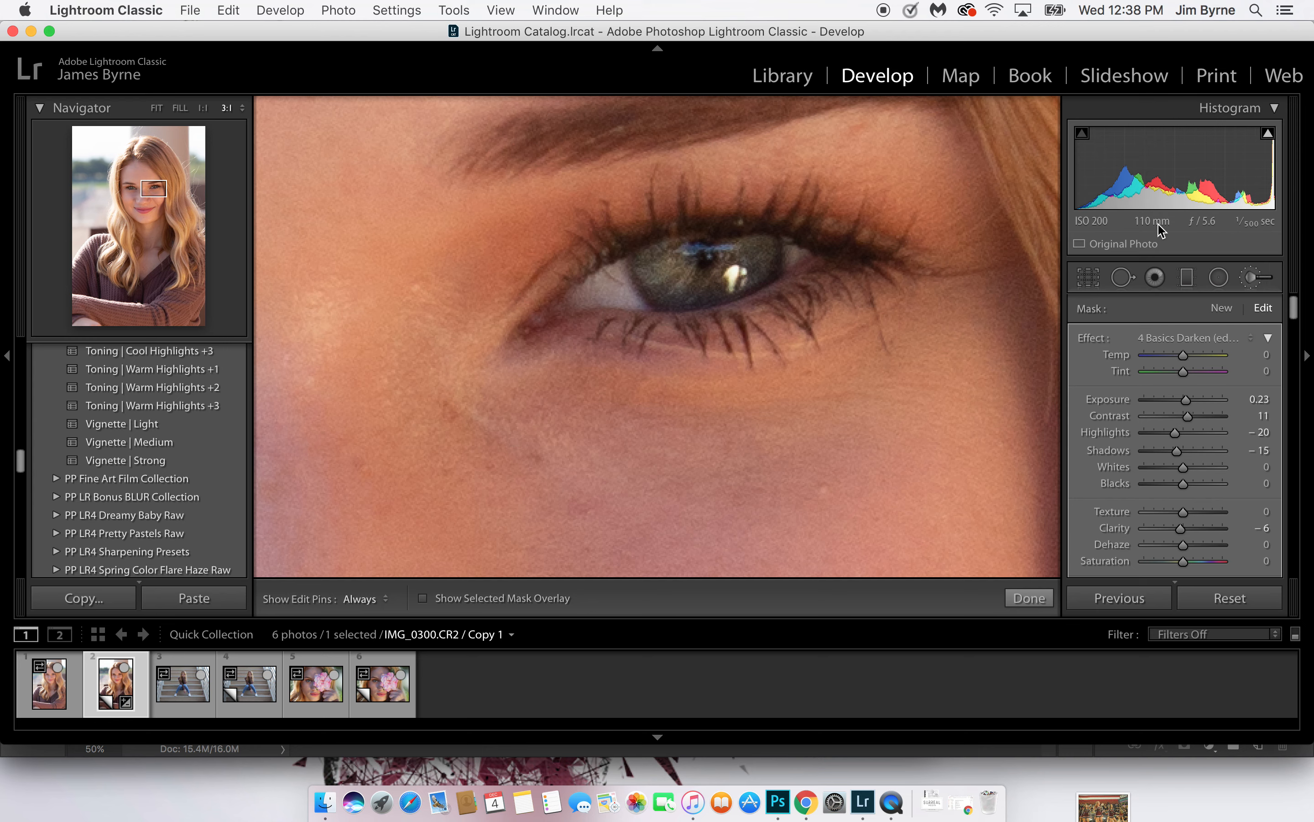
# Start a new Adjustment Brush mask with the effect preset Soften Skin
pyautogui.click(1222, 308)
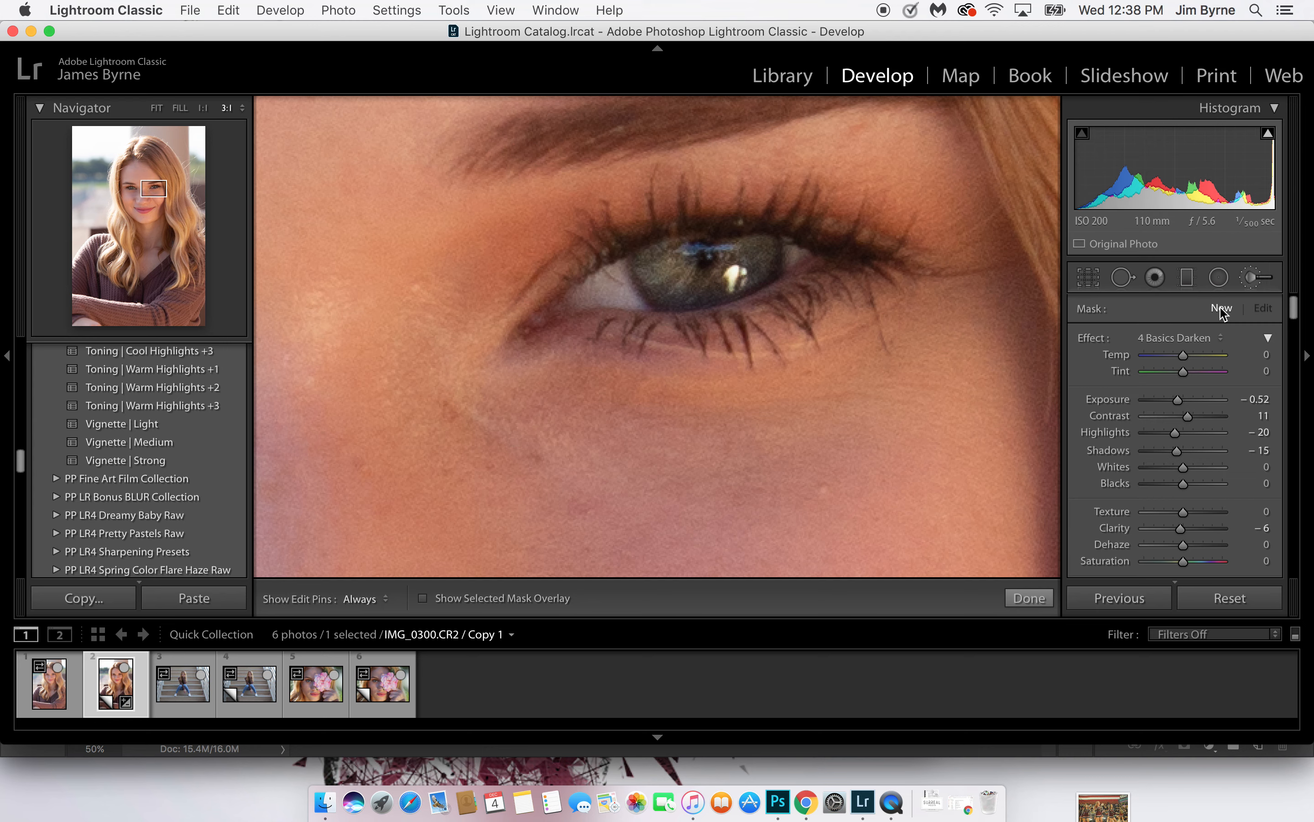
pyautogui.click(1222, 339)
pyautogui.scroll(-5, 1138, 602)
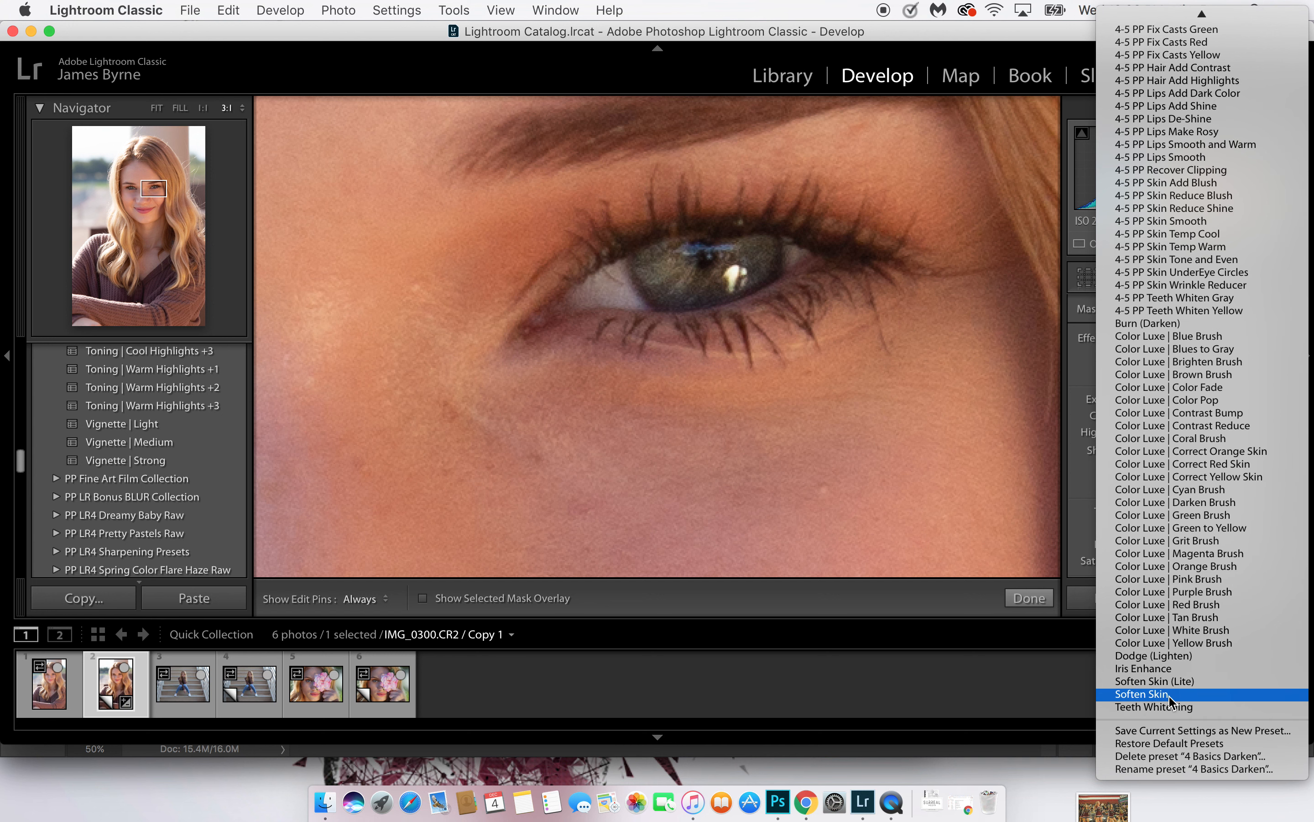
pyautogui.click(1140, 694)
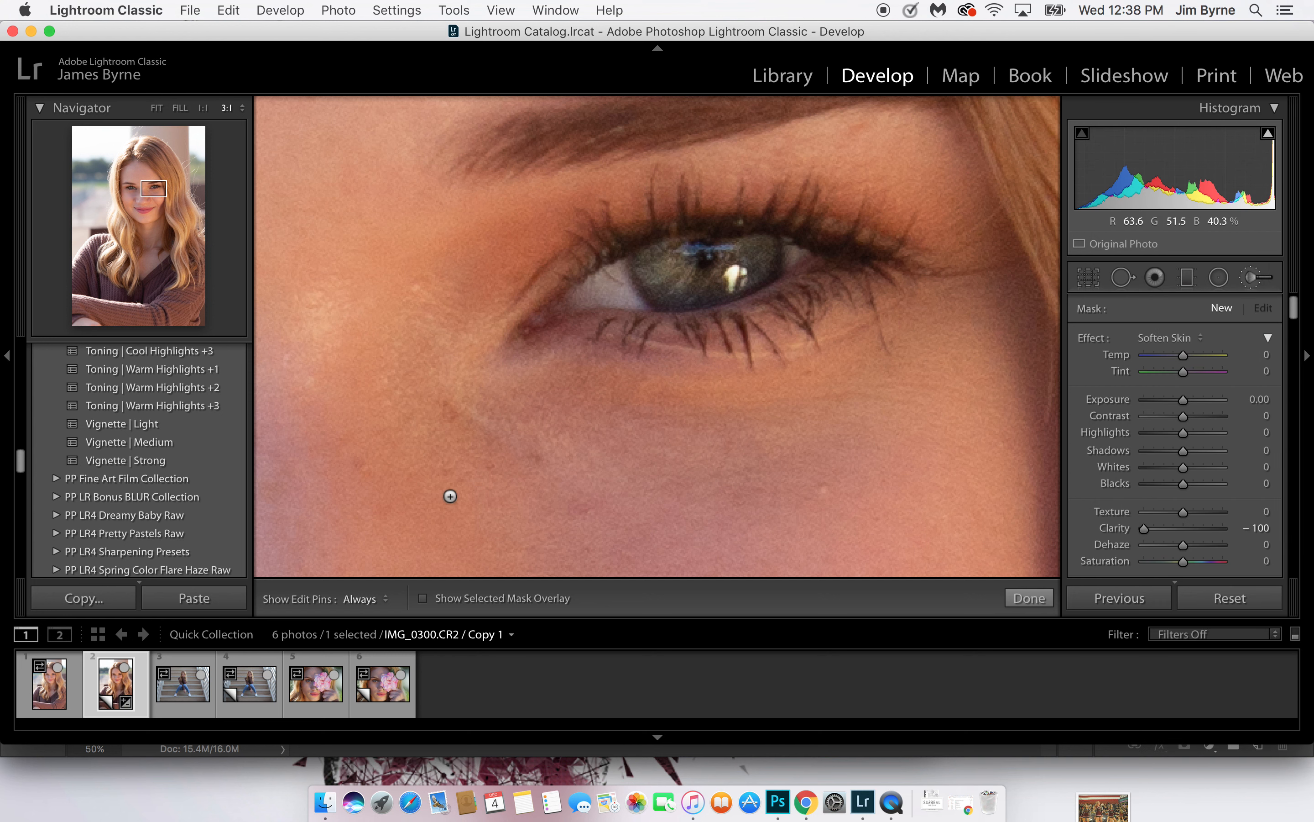
# Paint the Soften Skin effect over the open skin of the face with the edit pins hidden
pyautogui.click(158, 192)
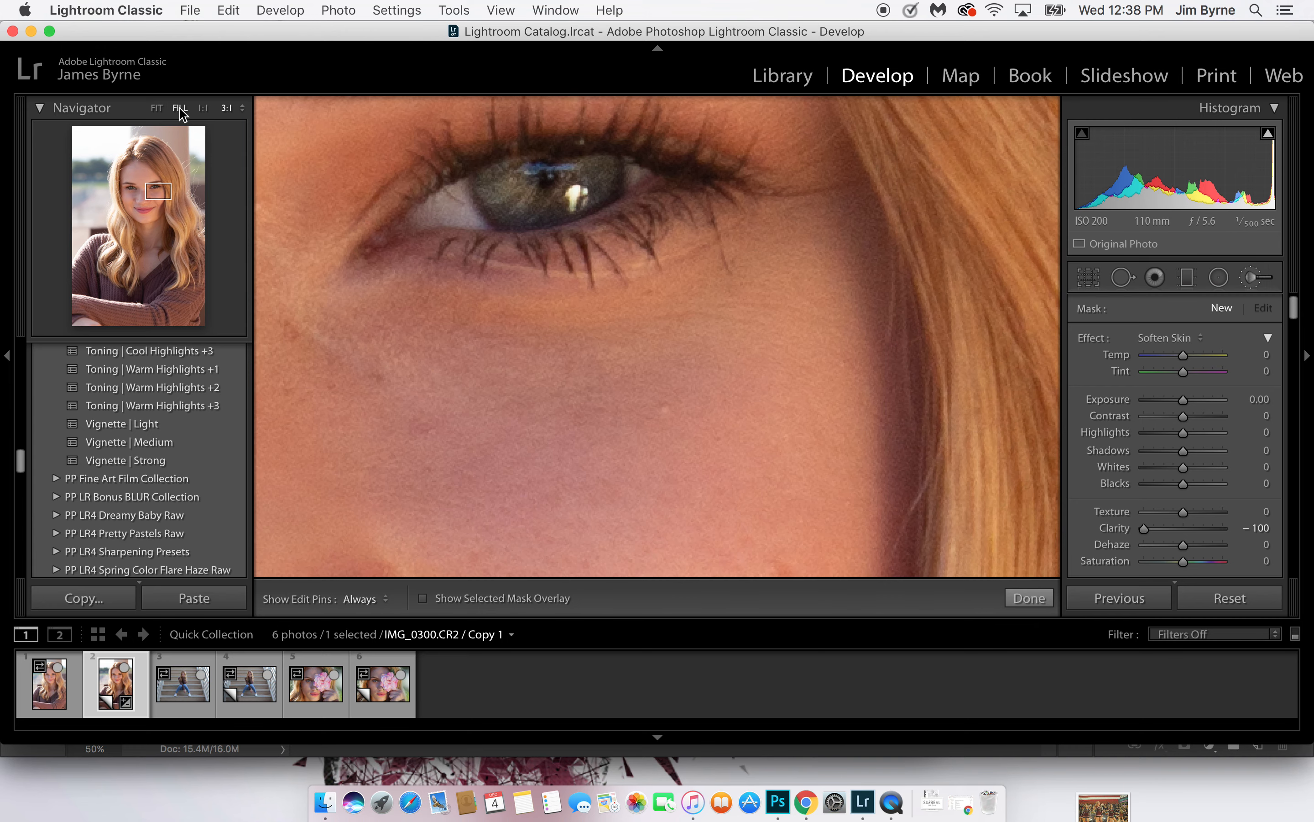
pyautogui.click(180, 108)
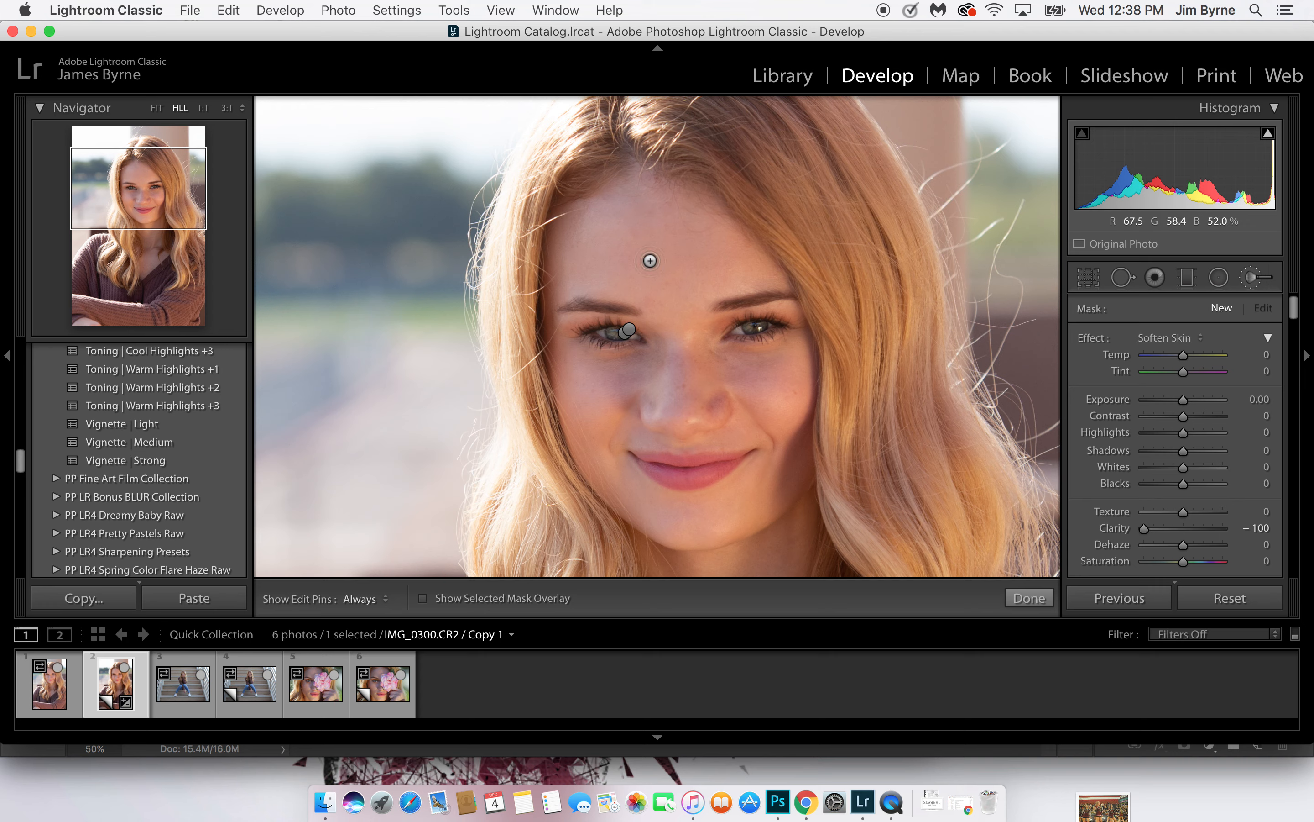
pyautogui.press('h')
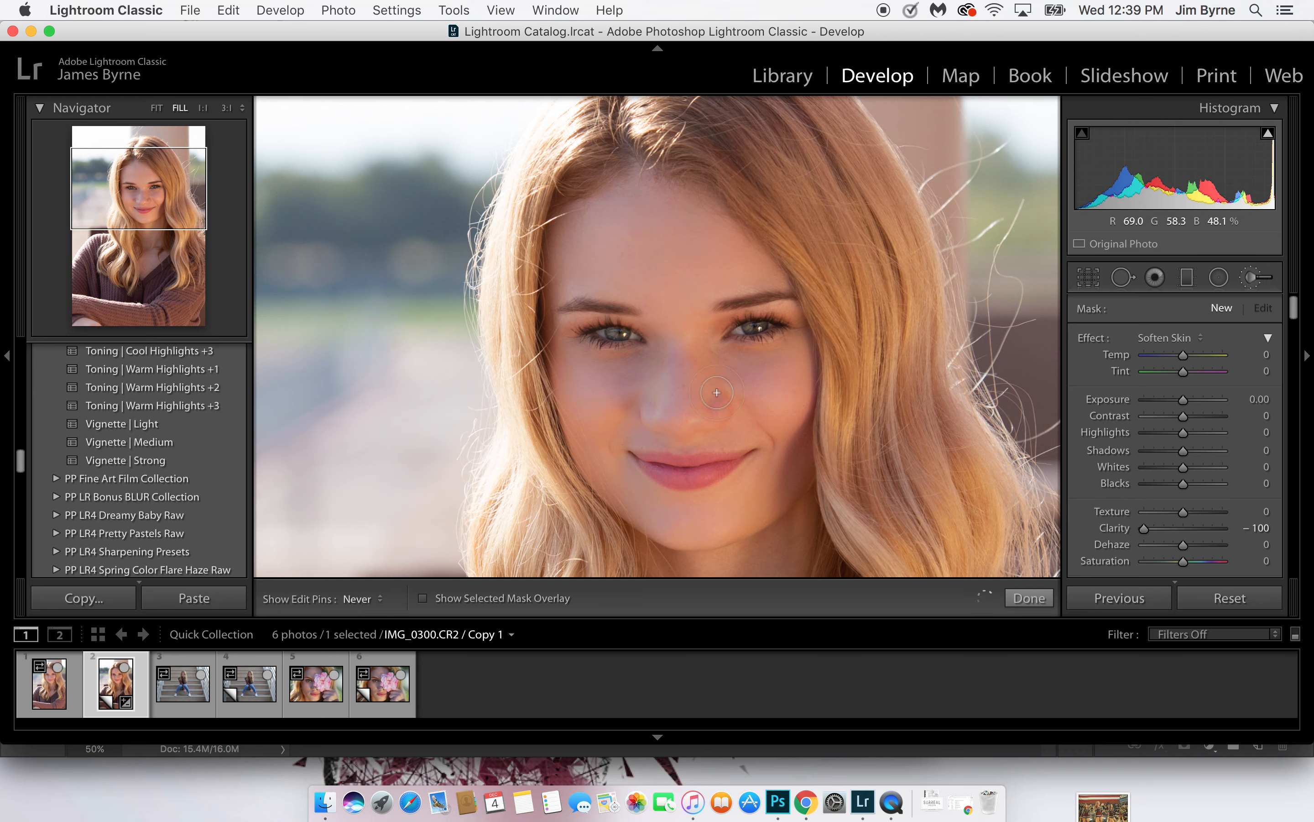
pyautogui.moveTo(662, 321); pyautogui.dragTo(660, 322)
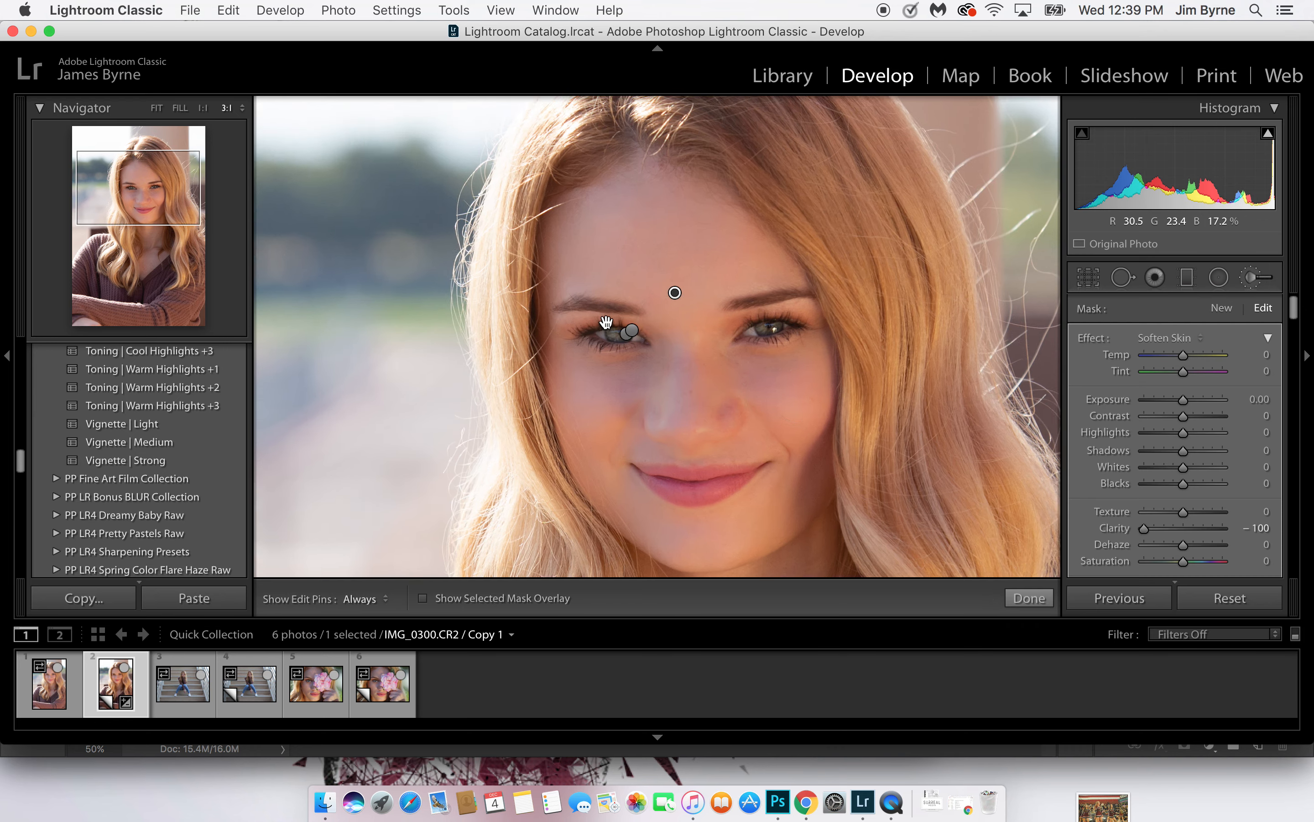
# Paint the skin softening closely around the eye and eyebrow on the photo's left, leaving out the lashes and brow hairs
pyautogui.click(607, 322)
pyautogui.press('h')
pyautogui.moveTo(366, 310); pyautogui.dragTo(431, 314)
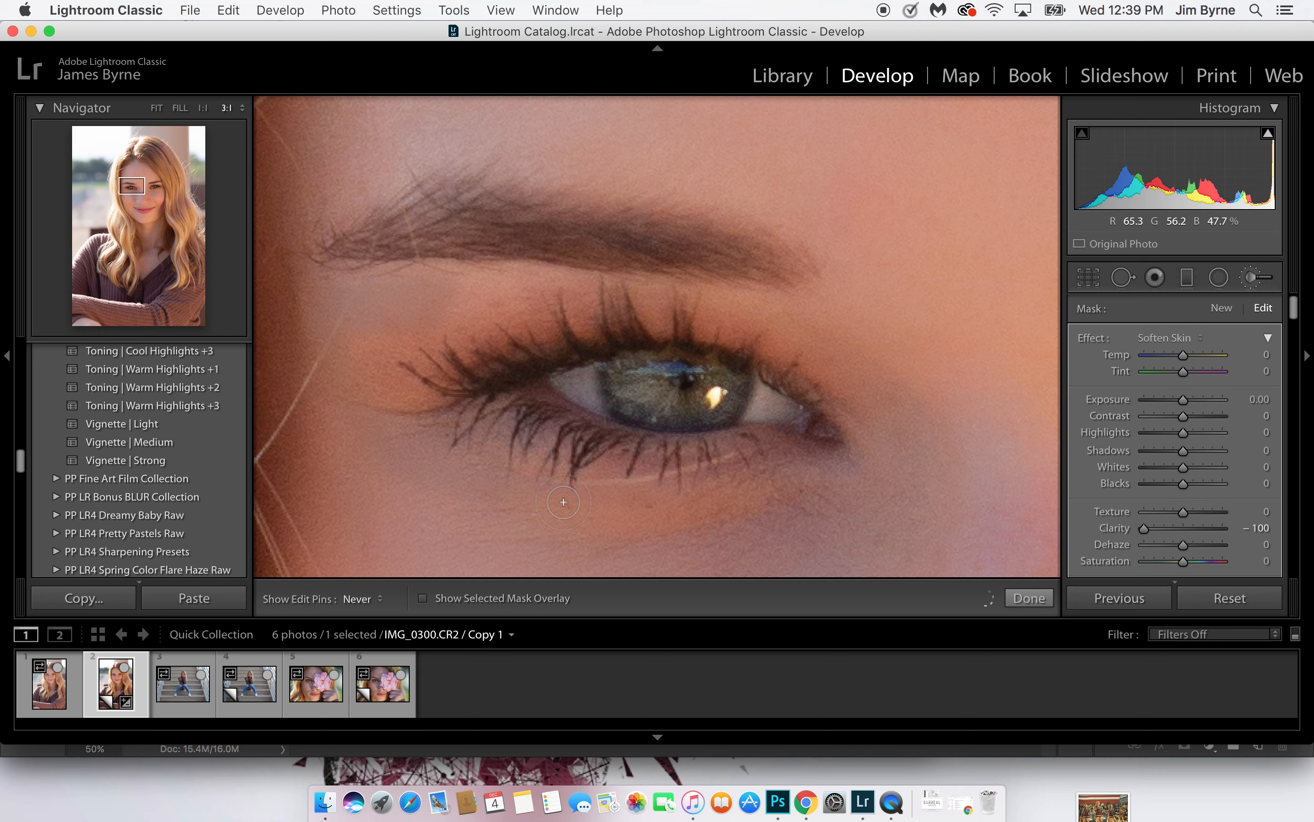
pyautogui.press('h')
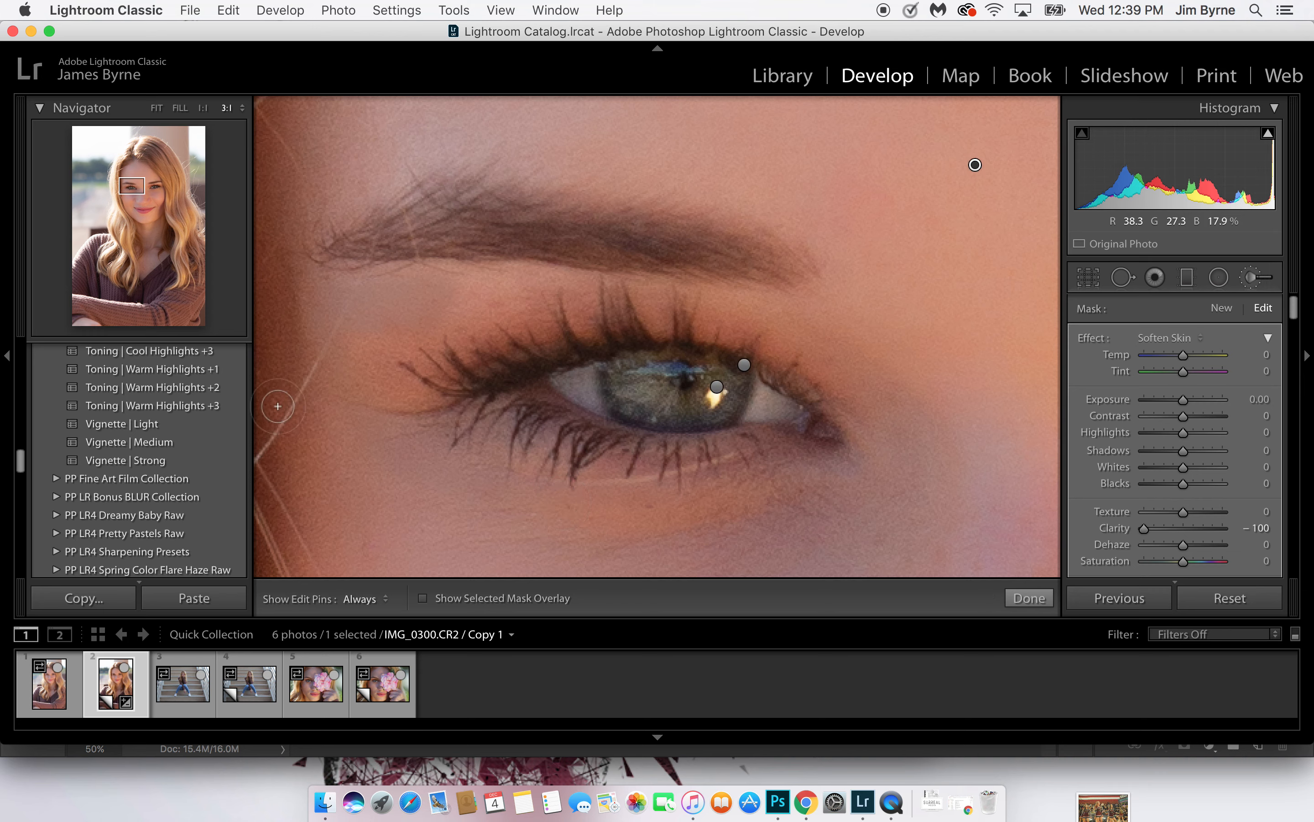
pyautogui.press('h')
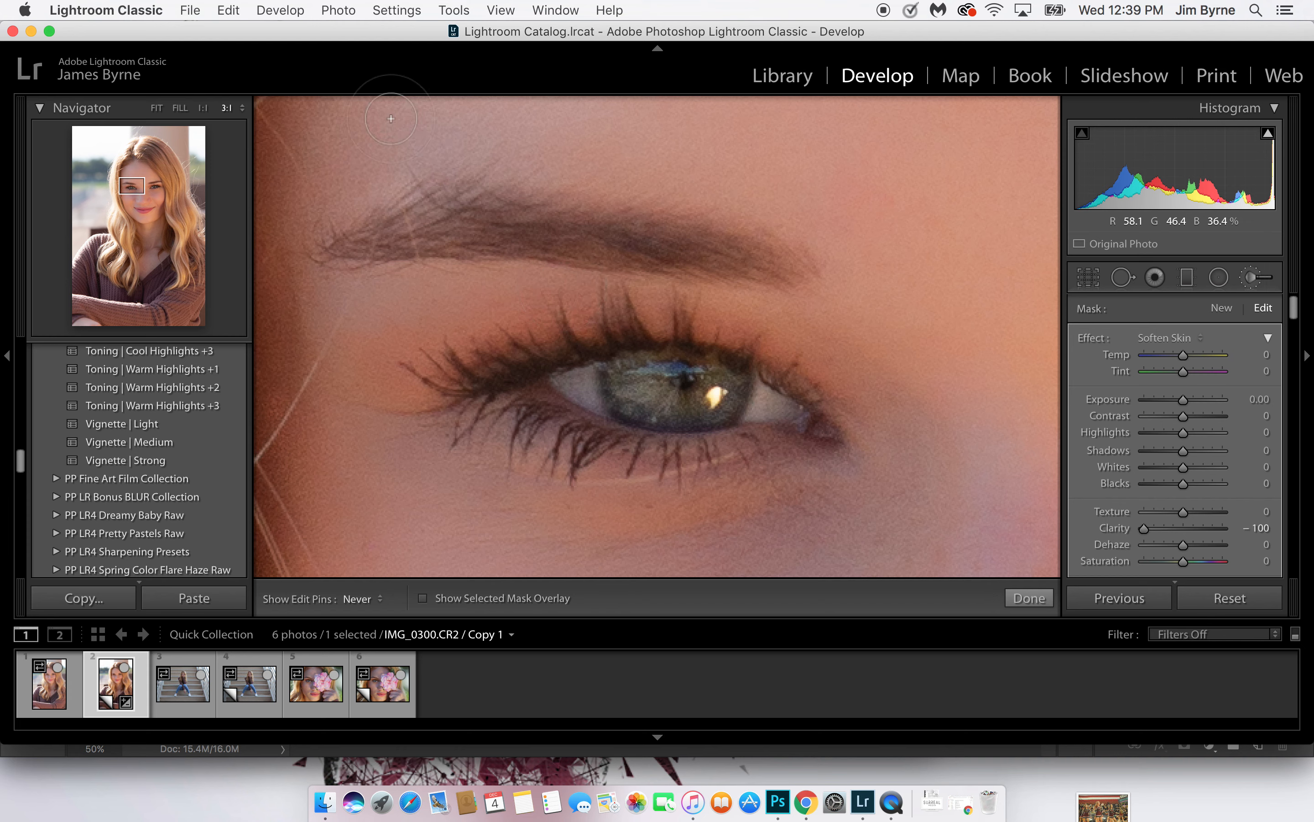
pyautogui.press('h')
pyautogui.moveTo(509, 167); pyautogui.dragTo(511, 247)
pyautogui.press('h')
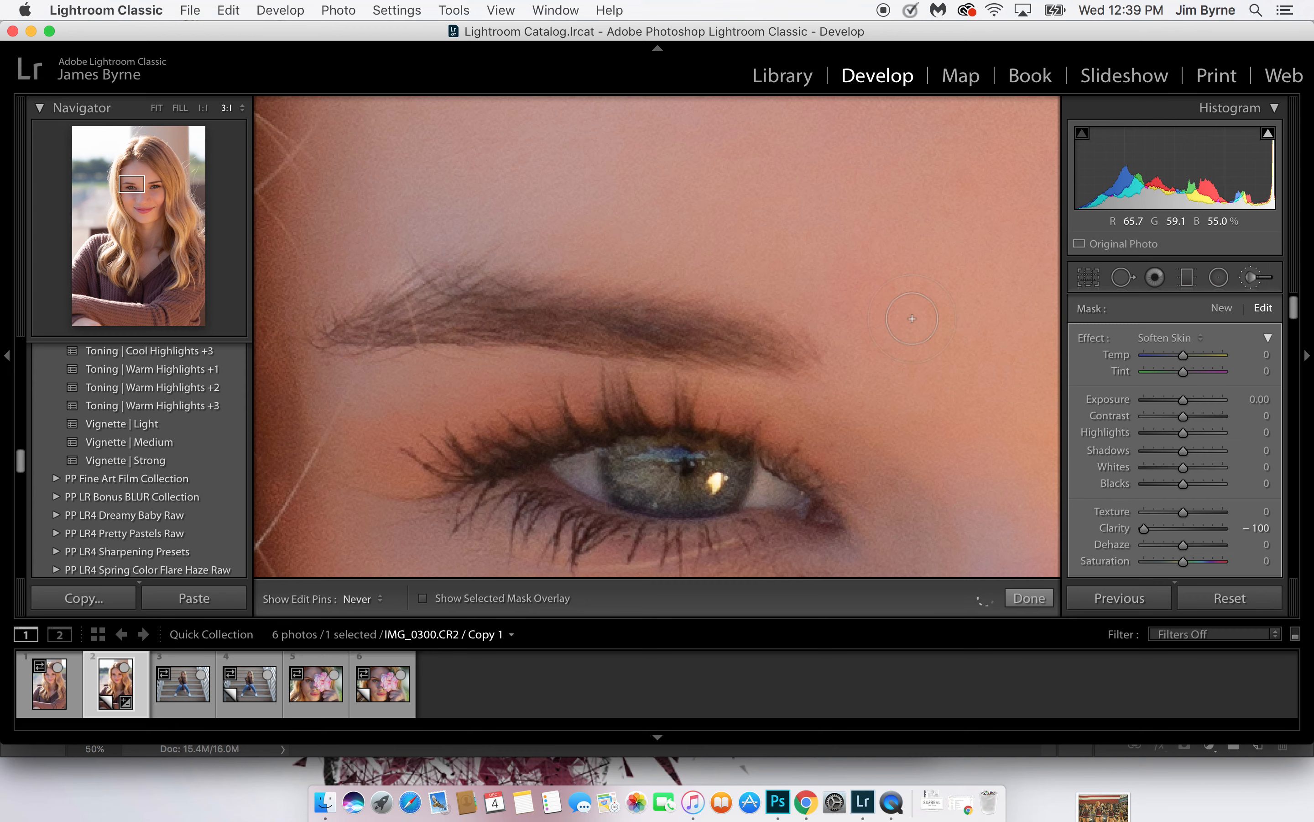
# Paint the skin softening around the eye and eyebrow on the photo's right and show the selected mask overlay
pyautogui.hscroll(10, 761, 283)
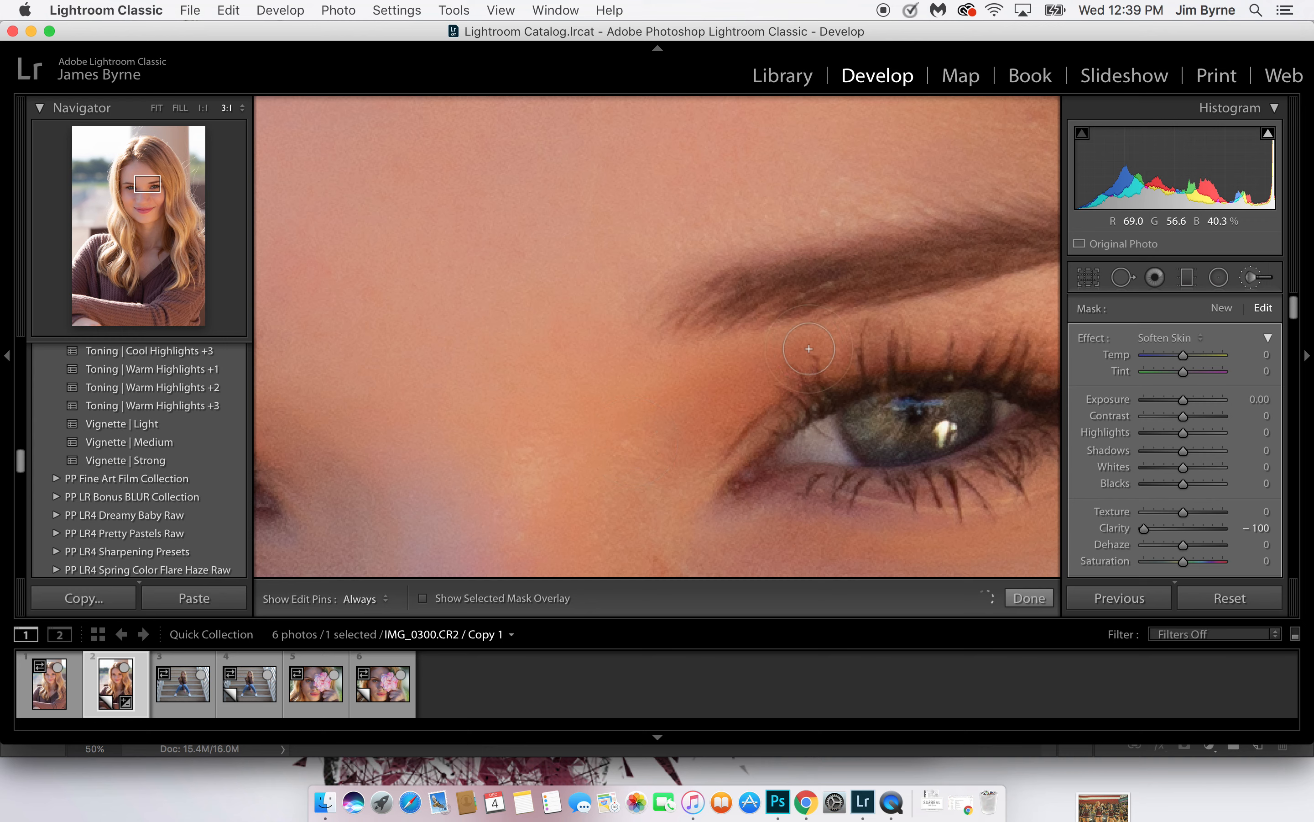
pyautogui.press('h')
pyautogui.press('h')
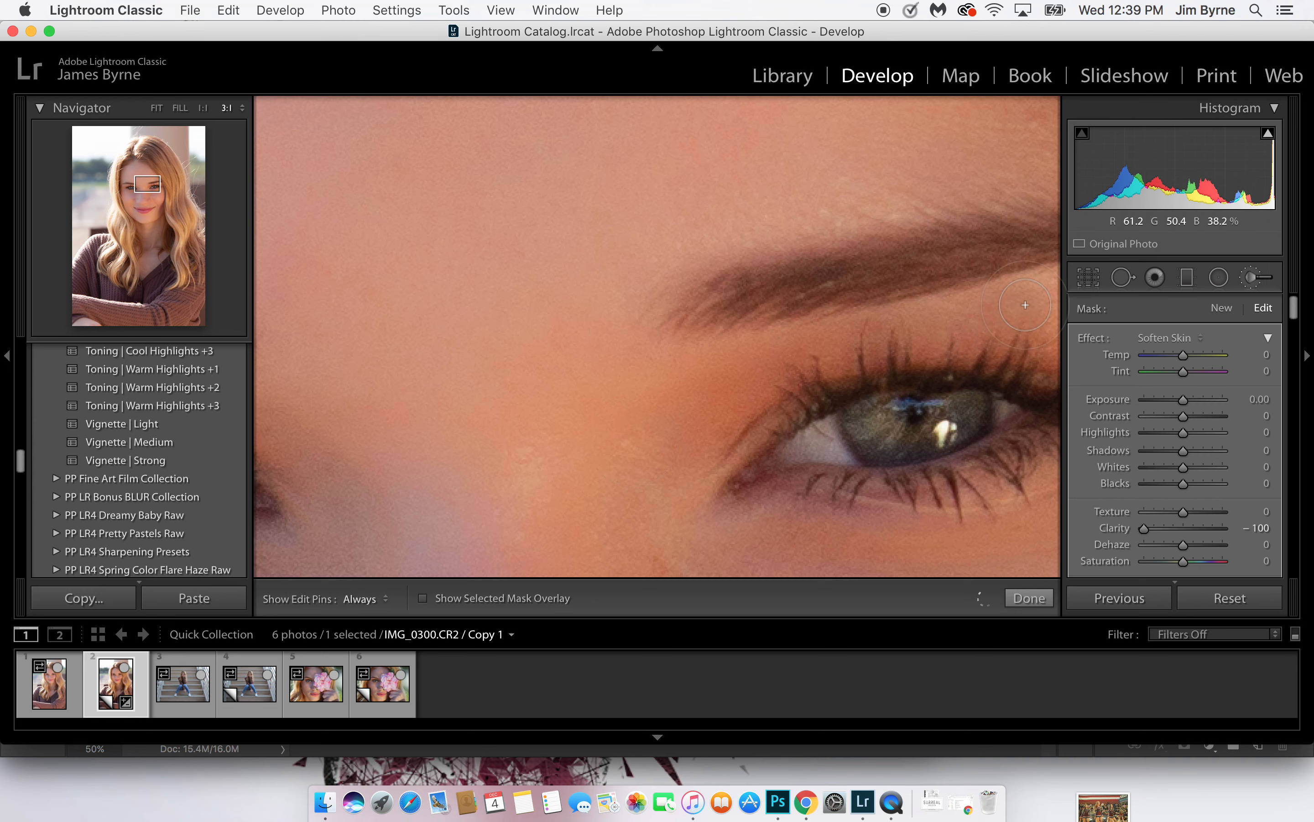
pyautogui.moveTo(840, 346); pyautogui.dragTo(608, 332)
pyautogui.press('h')
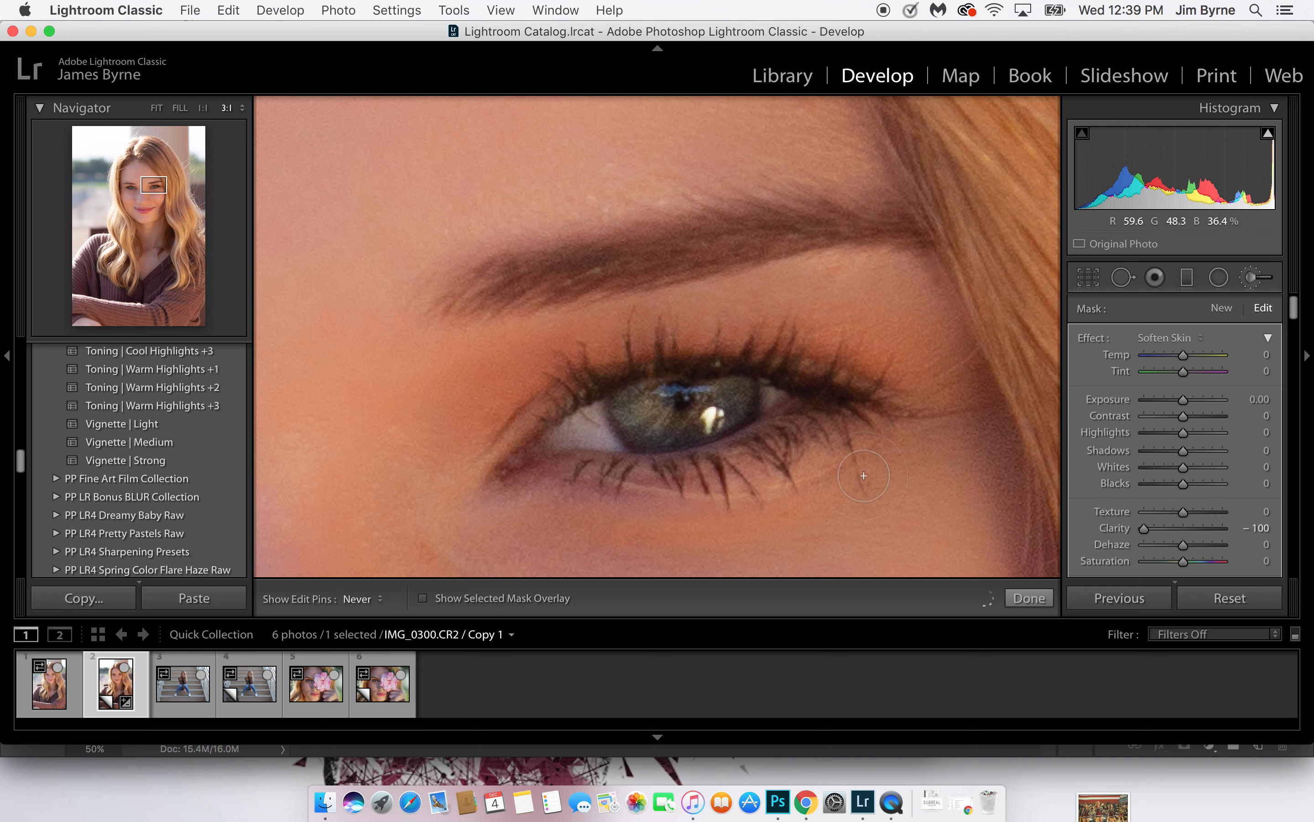
pyautogui.press('h')
pyautogui.press('h')
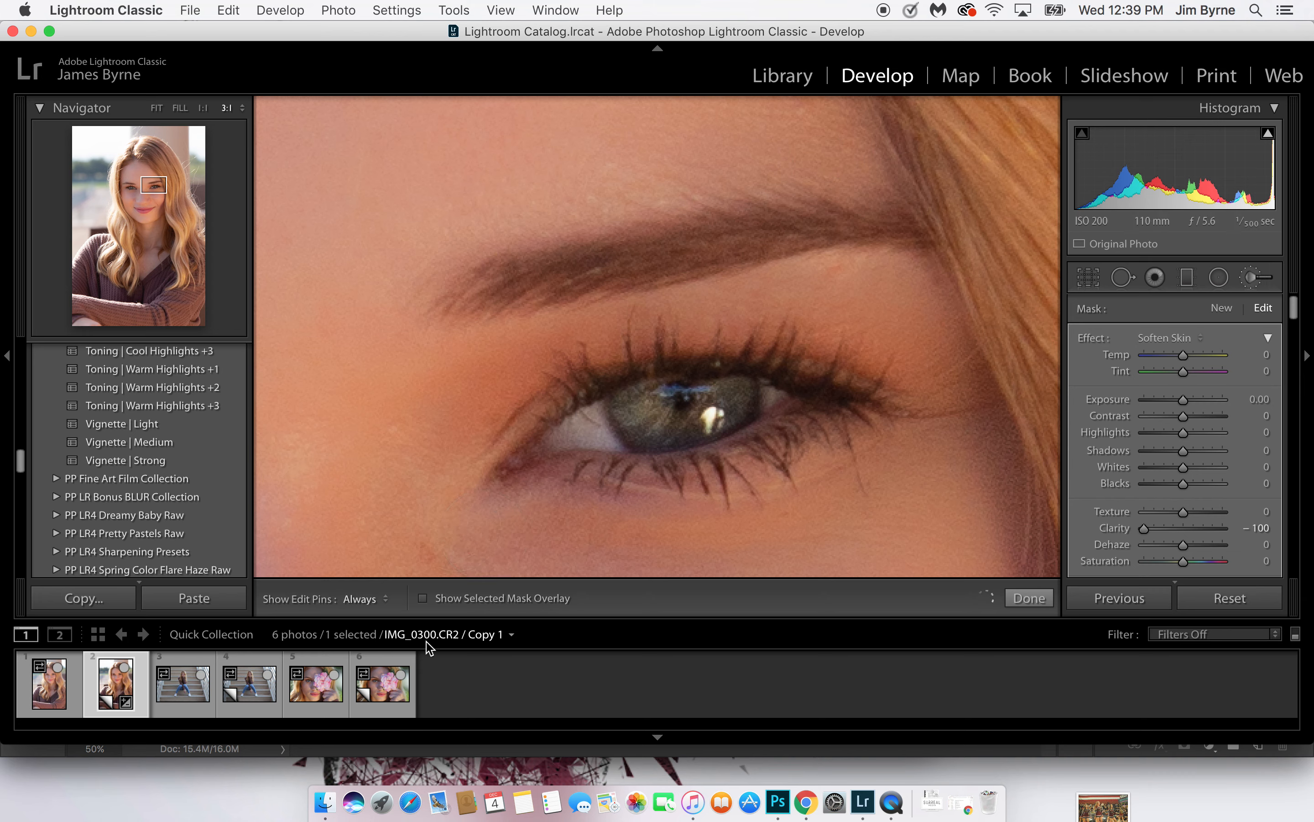
pyautogui.click(422, 598)
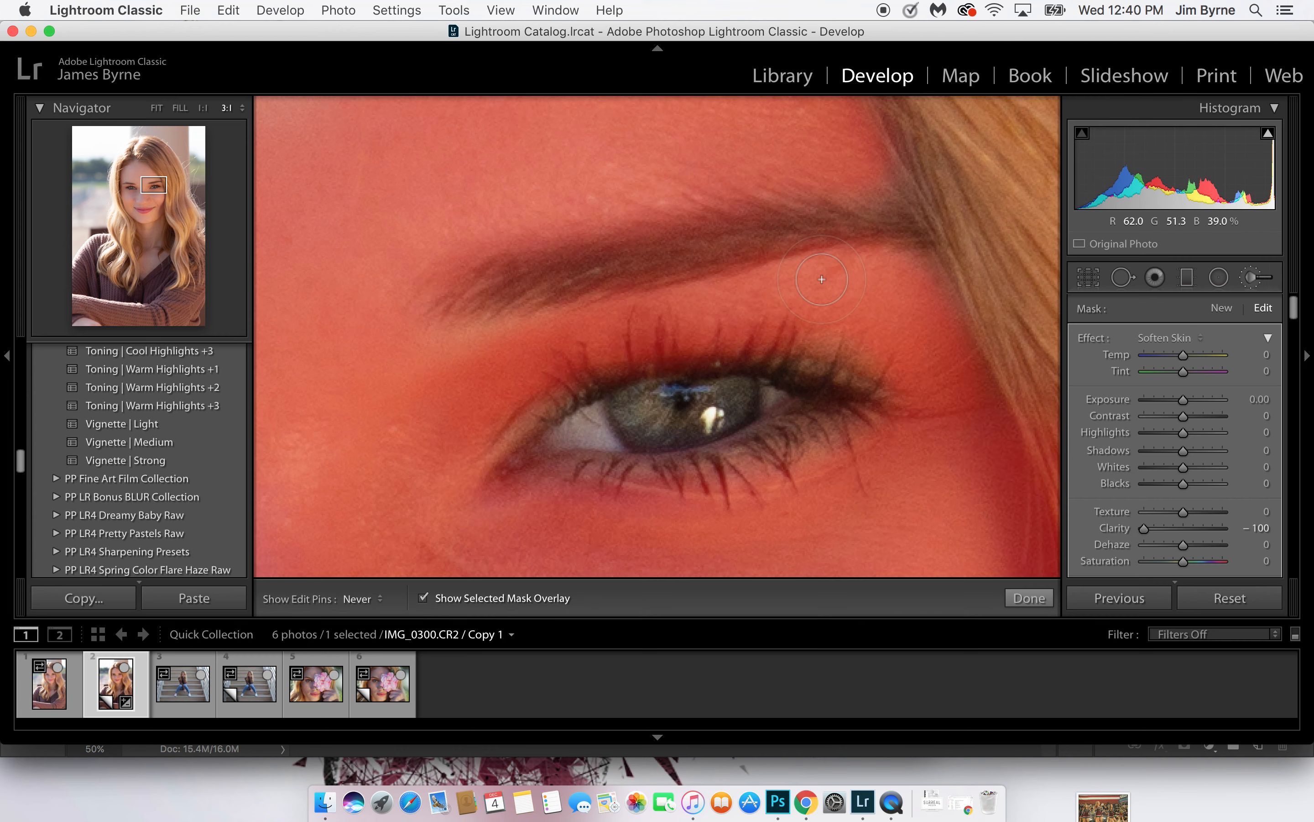
# Paint the Soften Skin effect over the missed forehead areas and out to the hairline on both sides
pyautogui.moveTo(819, 211); pyautogui.dragTo(1020, 614)
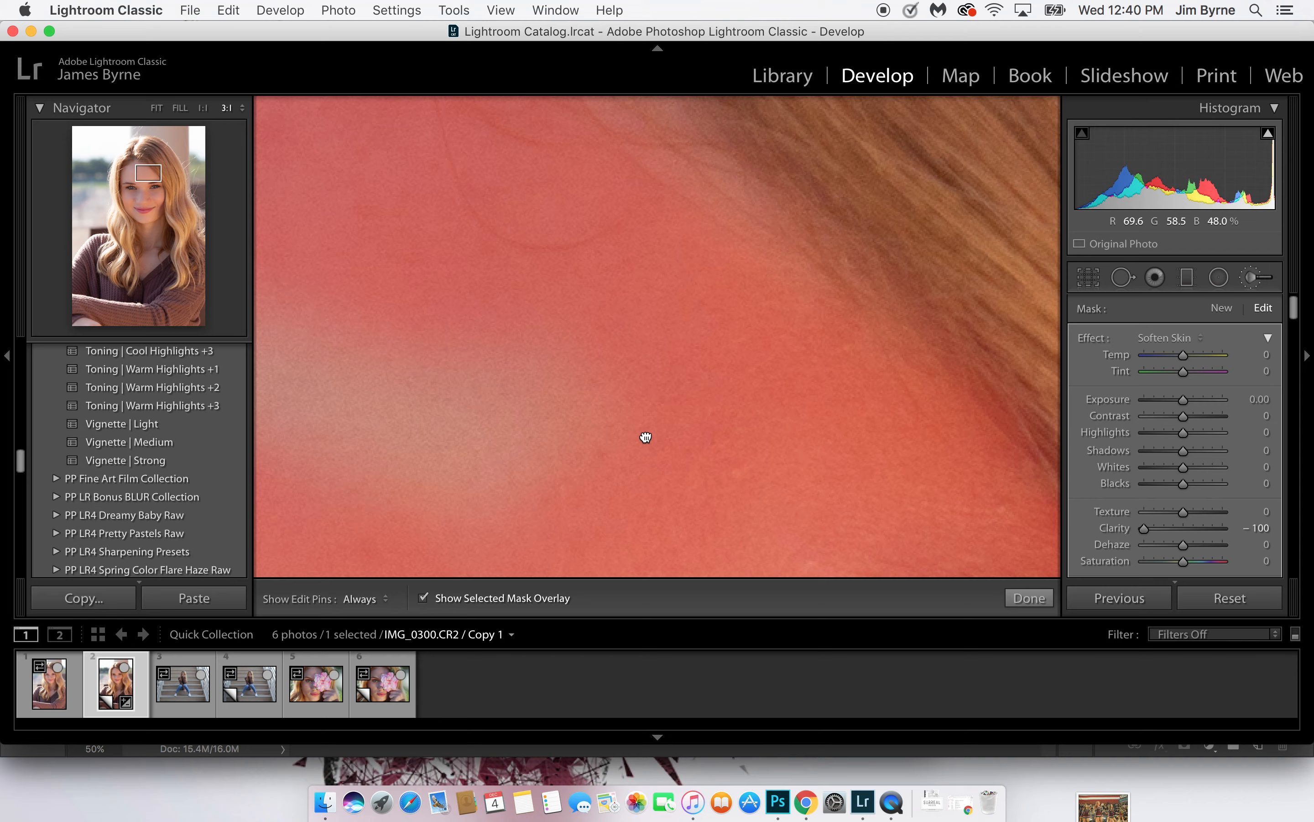
pyautogui.moveTo(646, 437); pyautogui.dragTo(963, 370)
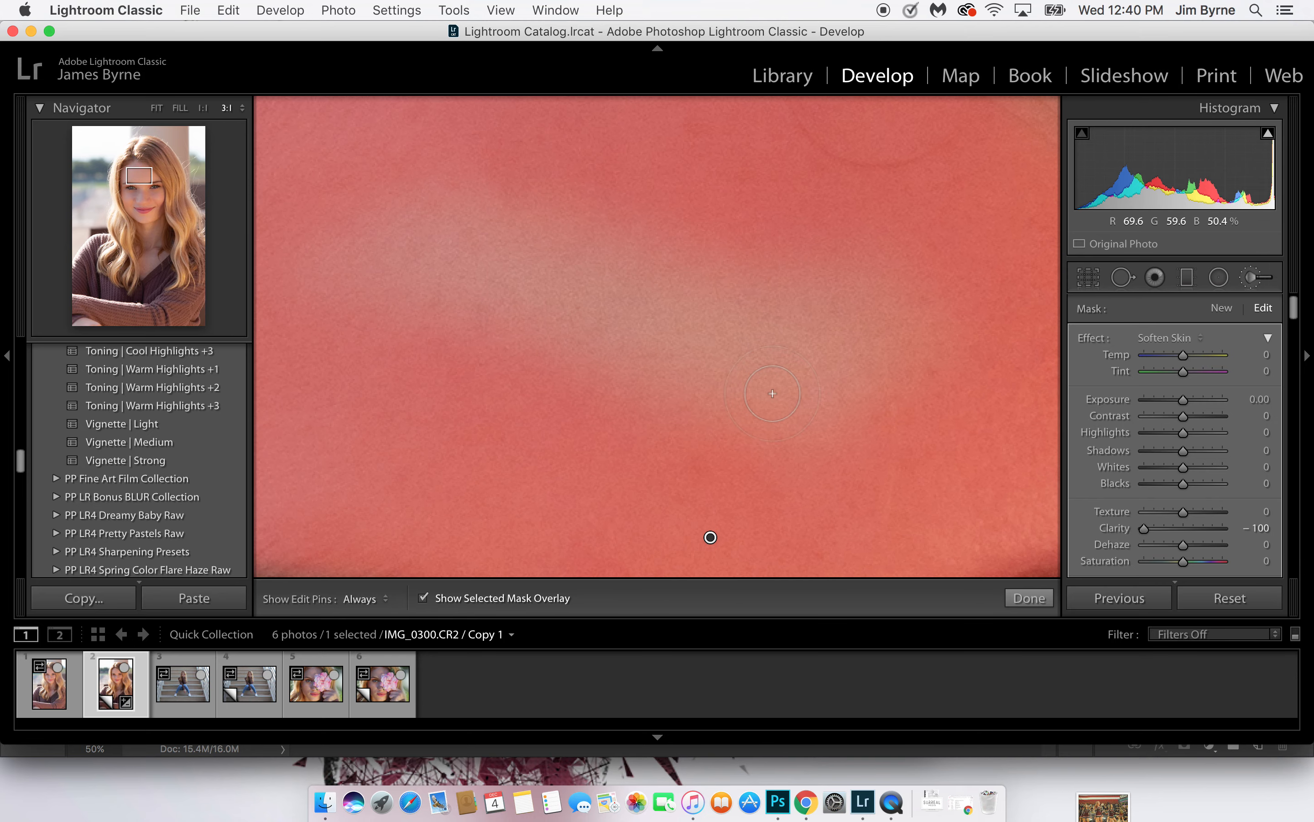
pyautogui.moveTo(855, 314)
pyautogui.mouseDown()
pyautogui.moveTo(751, 500)
pyautogui.moveTo(813, 416)
pyautogui.moveTo(685, 416)
pyautogui.moveTo(732, 387)
pyautogui.moveTo(749, 323)
pyautogui.moveTo(841, 240)
pyautogui.moveTo(884, 270)
pyautogui.moveTo(927, 411)
pyautogui.moveTo(916, 245)
pyautogui.moveTo(606, 366)
pyautogui.moveTo(586, 339)
pyautogui.moveTo(659, 222)
pyautogui.moveTo(590, 229)
pyautogui.moveTo(425, 314)
pyautogui.moveTo(340, 334)
pyautogui.moveTo(374, 272)
pyautogui.moveTo(478, 210)
pyautogui.moveTo(489, 183)
pyautogui.moveTo(327, 244)
pyautogui.moveTo(466, 322)
pyautogui.mouseUp()
pyautogui.moveTo(543, 194)
pyautogui.mouseDown()
pyautogui.moveTo(534, 222)
pyautogui.moveTo(760, 214)
pyautogui.moveTo(843, 309)
pyautogui.mouseUp()
pyautogui.moveTo(855, 322)
pyautogui.mouseDown()
pyautogui.moveTo(880, 419)
pyautogui.moveTo(768, 511)
pyautogui.moveTo(777, 489)
pyautogui.mouseUp()
pyautogui.press('h')
pyautogui.moveTo(832, 195)
pyautogui.mouseDown()
pyautogui.moveTo(709, 185)
pyautogui.moveTo(585, 259)
pyautogui.moveTo(477, 300)
pyautogui.moveTo(373, 369)
pyautogui.moveTo(346, 406)
pyautogui.moveTo(474, 320)
pyautogui.moveTo(765, 206)
pyautogui.mouseUp()
pyautogui.moveTo(634, 335)
pyautogui.mouseDown()
pyautogui.moveTo(622, 337)
pyautogui.moveTo(617, 294)
pyautogui.moveTo(644, 237)
pyautogui.moveTo(609, 303)
pyautogui.moveTo(428, 463)
pyautogui.moveTo(628, 271)
pyautogui.moveTo(585, 286)
pyautogui.mouseUp()
pyautogui.moveTo(547, 521)
pyautogui.mouseDown()
pyautogui.moveTo(516, 454)
pyautogui.moveTo(534, 323)
pyautogui.moveTo(569, 287)
pyautogui.mouseUp()
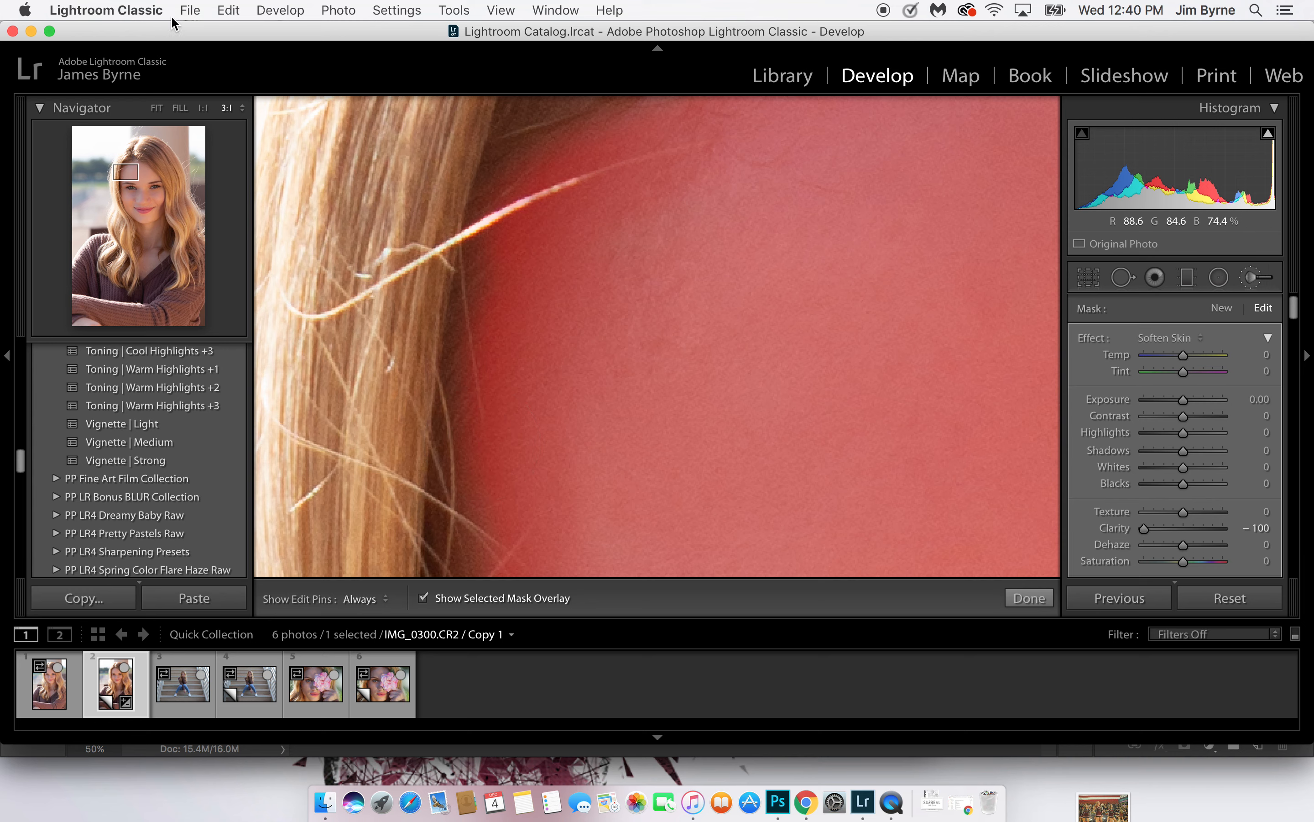
# Fill in the skin softening over the cheeks and lower face with a smaller brush
pyautogui.click(180, 108)
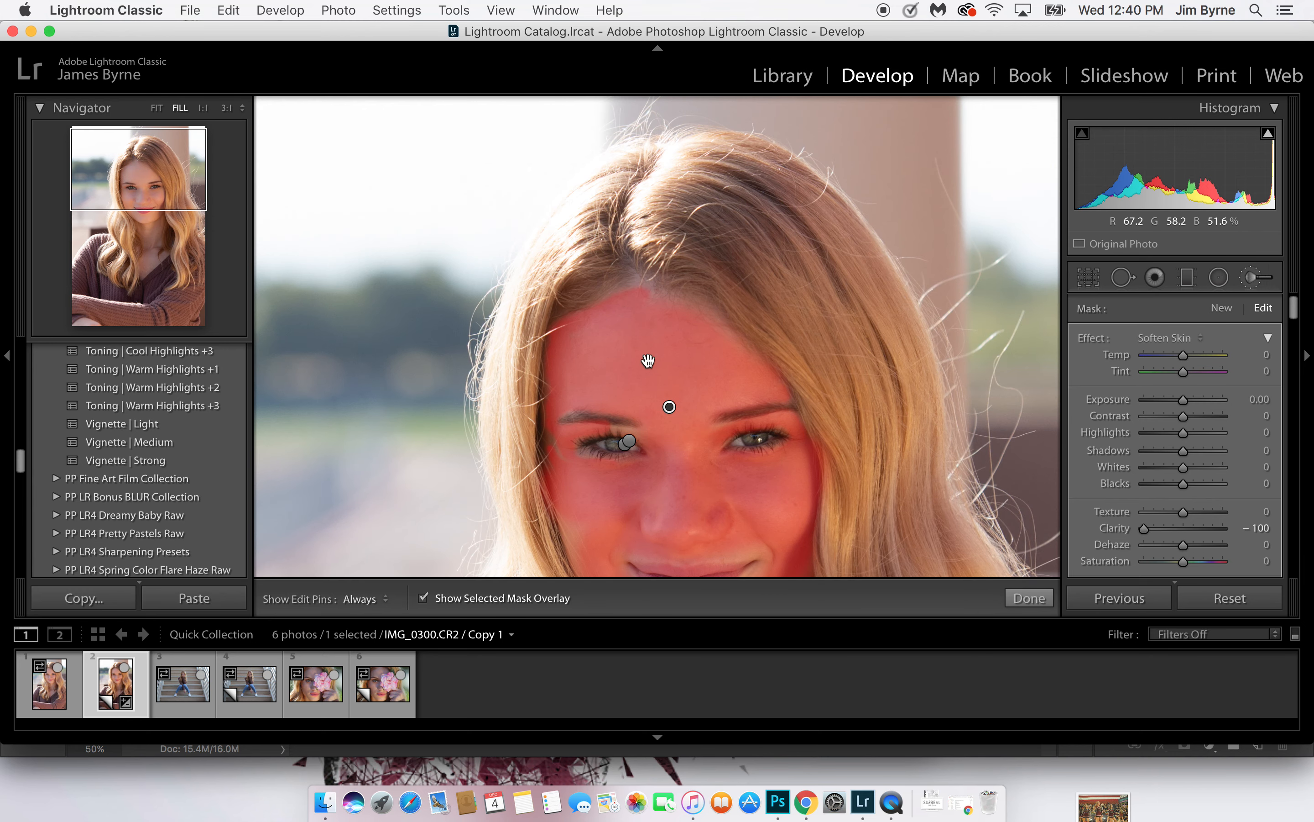
pyautogui.moveTo(648, 361); pyautogui.dragTo(648, 234)
pyautogui.press('[')
pyautogui.press('[')
pyautogui.press('h')
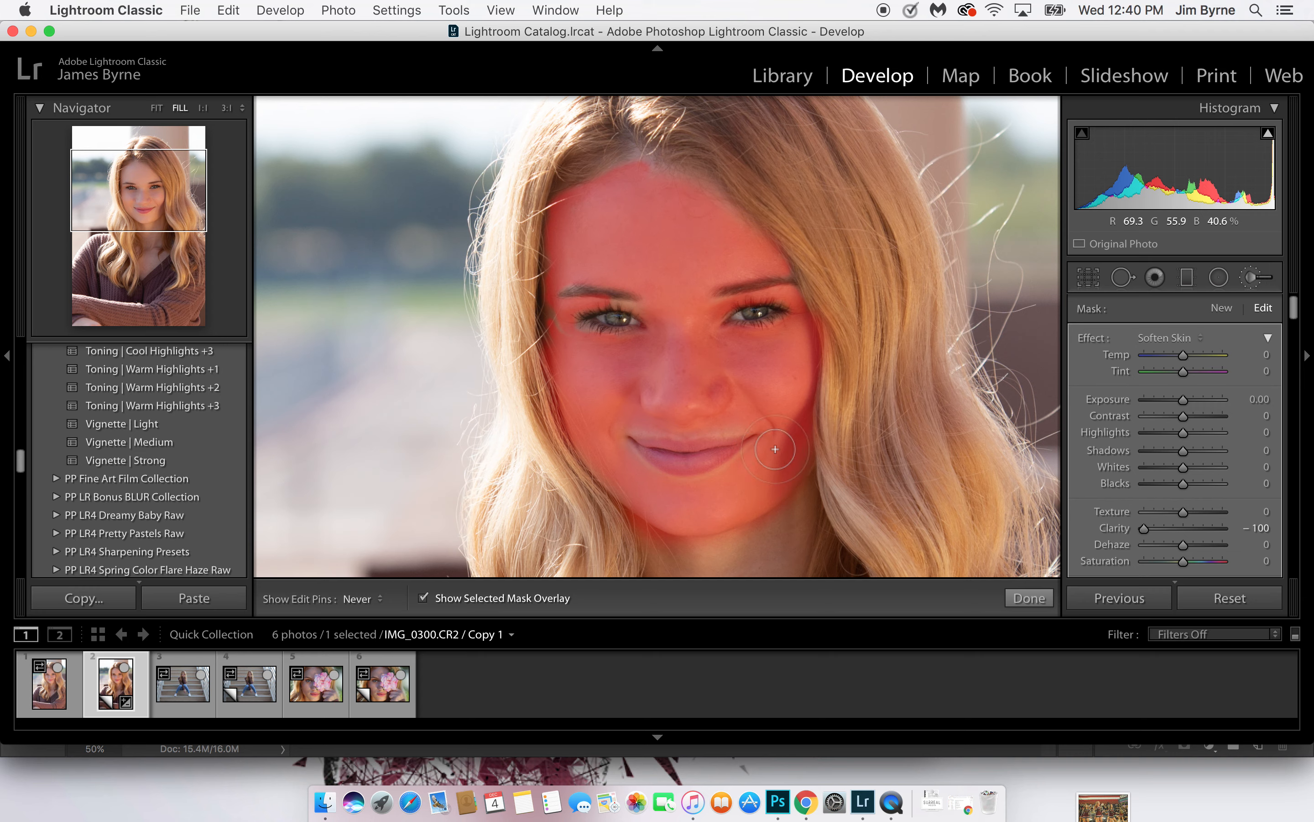
pyautogui.press('h')
pyautogui.press('h')
pyautogui.moveTo(634, 352); pyautogui.dragTo(635, 397)
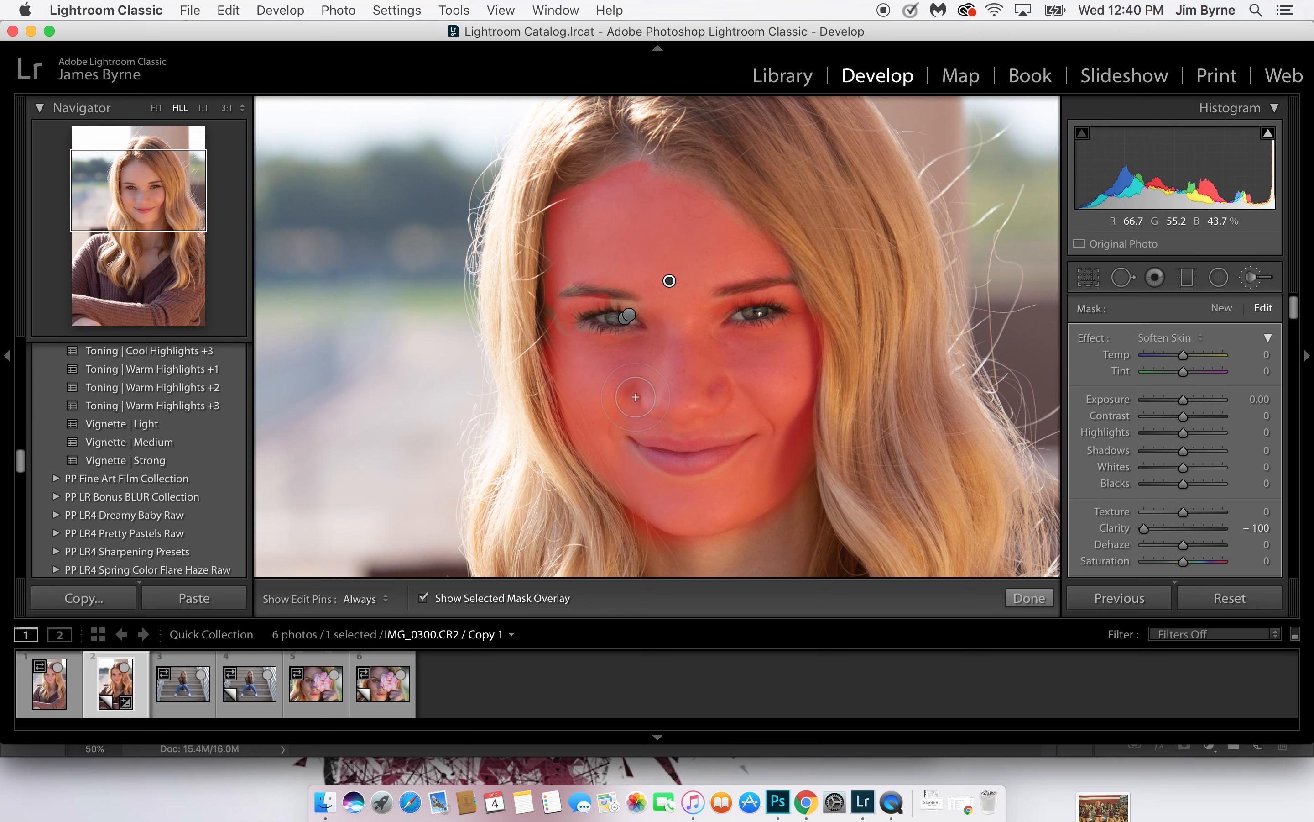
# Fill the skin softening gaps between brow and lid and under the lashes of the eye on the photo's left
pyautogui.click(653, 350)
pyautogui.press('h')
pyautogui.press('h')
pyautogui.moveTo(565, 329); pyautogui.dragTo(658, 538)
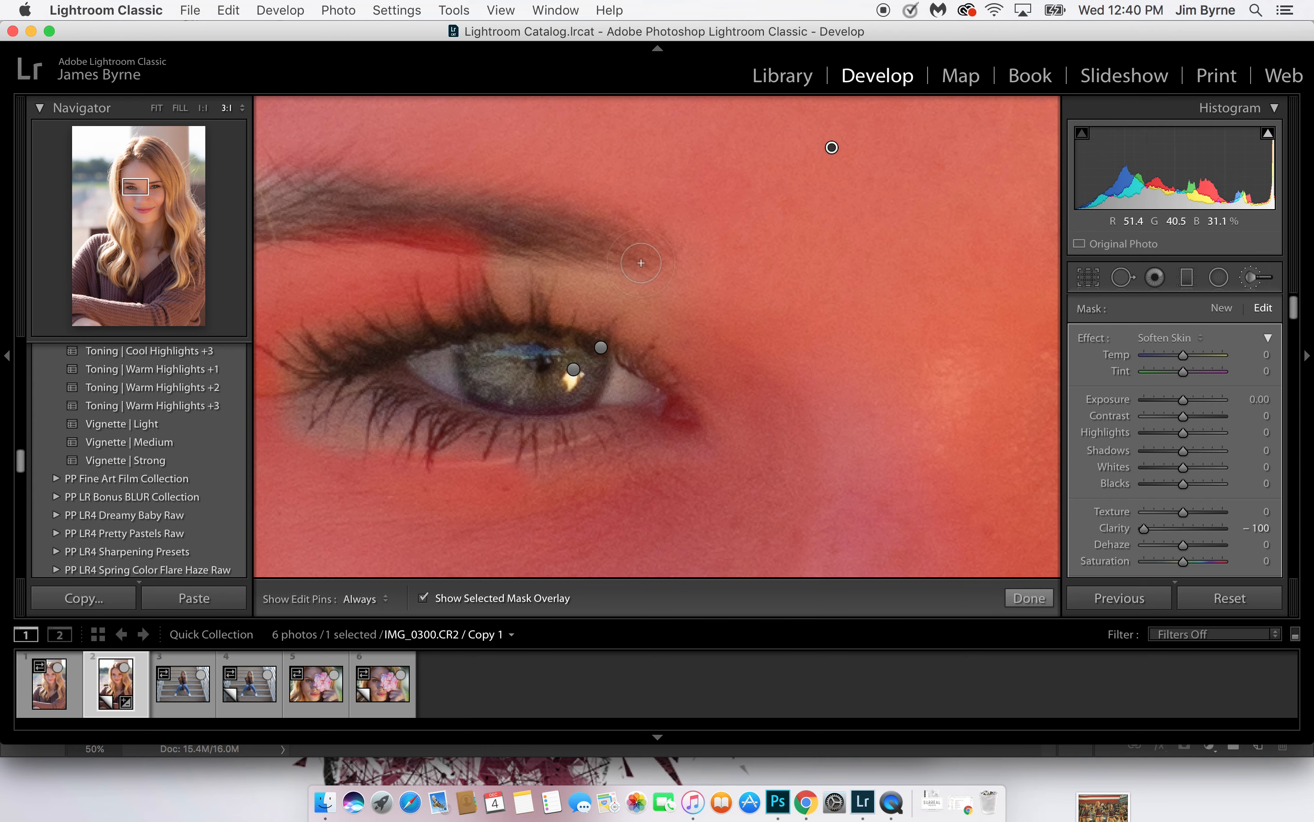
pyautogui.press('h')
pyautogui.moveTo(650, 314)
pyautogui.mouseDown()
pyautogui.moveTo(521, 285)
pyautogui.moveTo(652, 280)
pyautogui.moveTo(689, 256)
pyautogui.moveTo(754, 388)
pyautogui.moveTo(732, 356)
pyautogui.mouseUp()
pyautogui.press('h')
pyautogui.press('h')
pyautogui.moveTo(357, 451)
pyautogui.mouseDown()
pyautogui.moveTo(304, 398)
pyautogui.moveTo(323, 422)
pyautogui.mouseUp()
pyautogui.press('h')
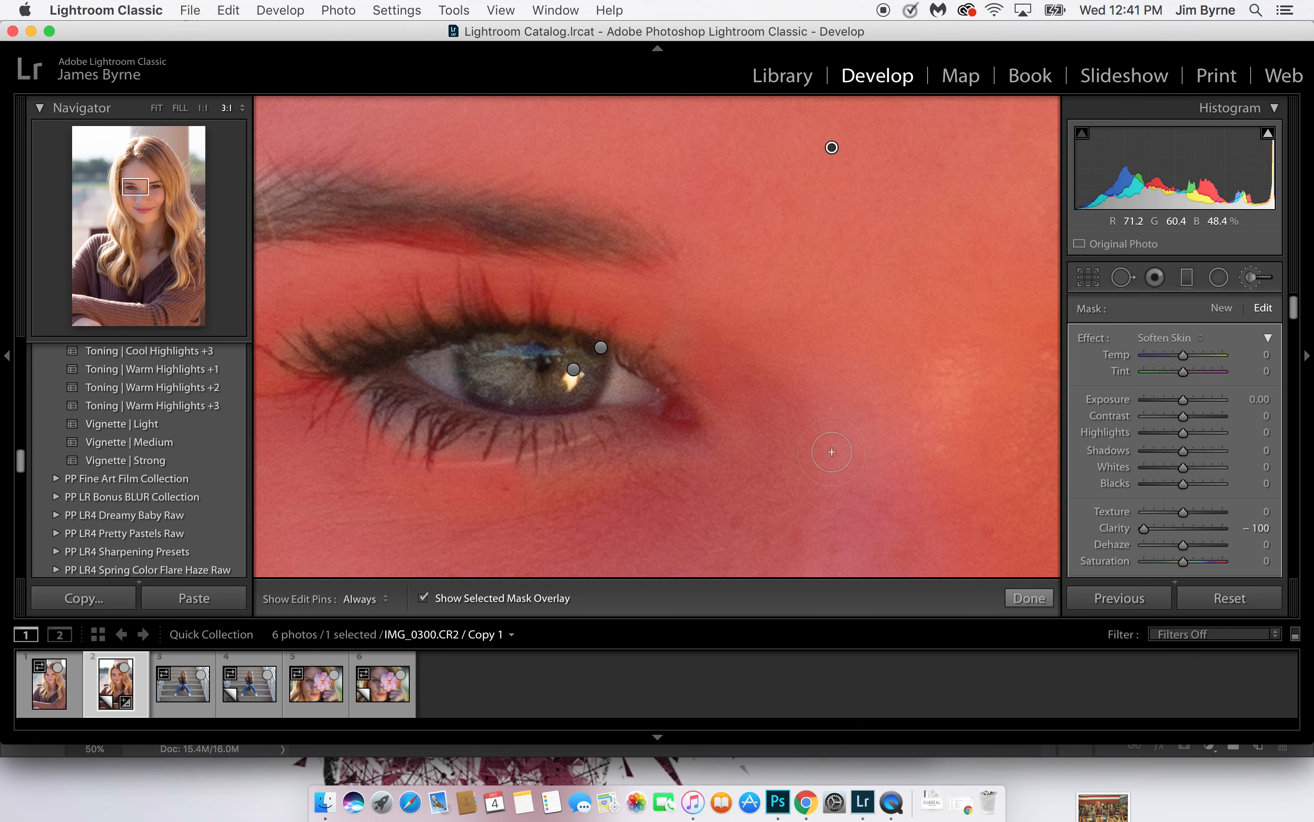
# Paint the Soften Skin effect over the neck and the open skin of the chest down to the sweater neckline
pyautogui.moveTo(739, 434); pyautogui.dragTo(736, 197)
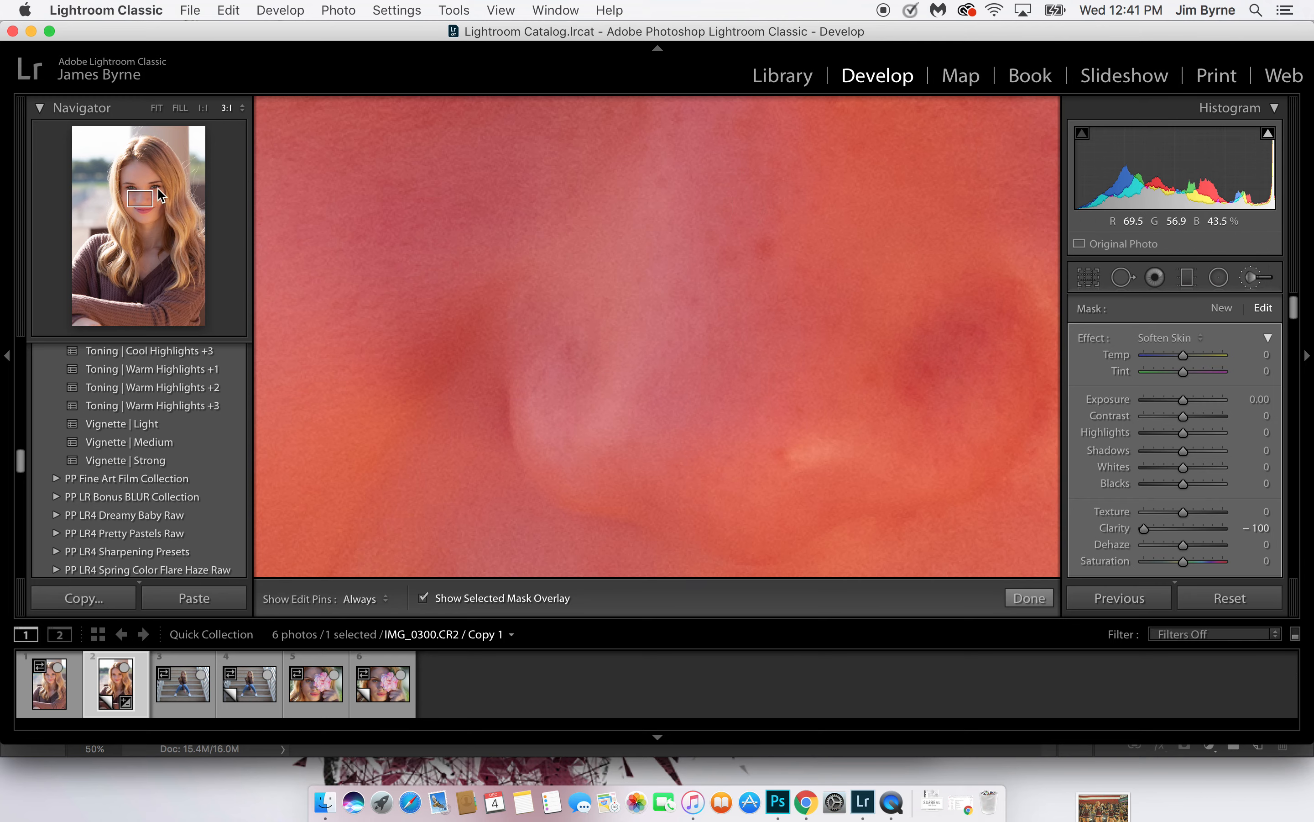
pyautogui.moveTo(152, 193); pyautogui.dragTo(157, 189)
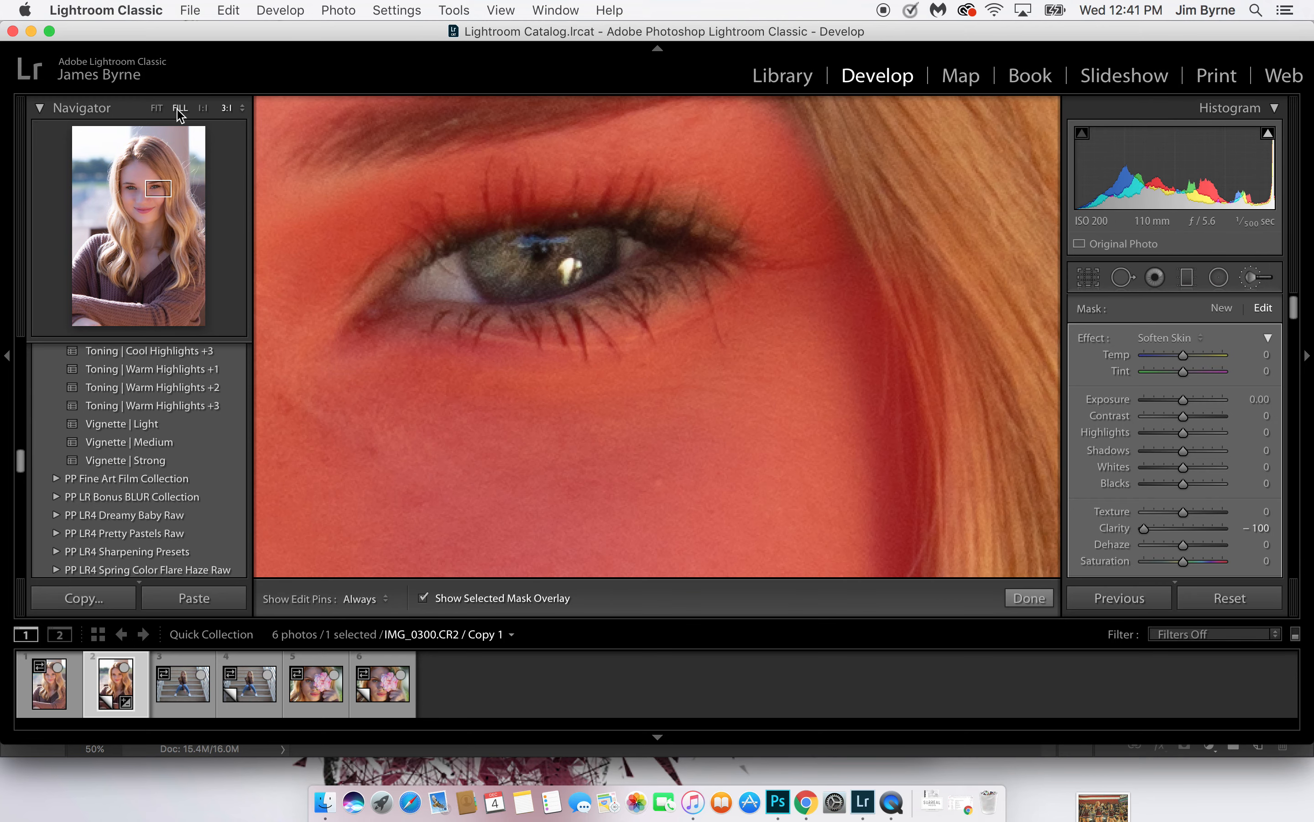
pyautogui.click(179, 108)
pyautogui.scroll(-5, 646, 310)
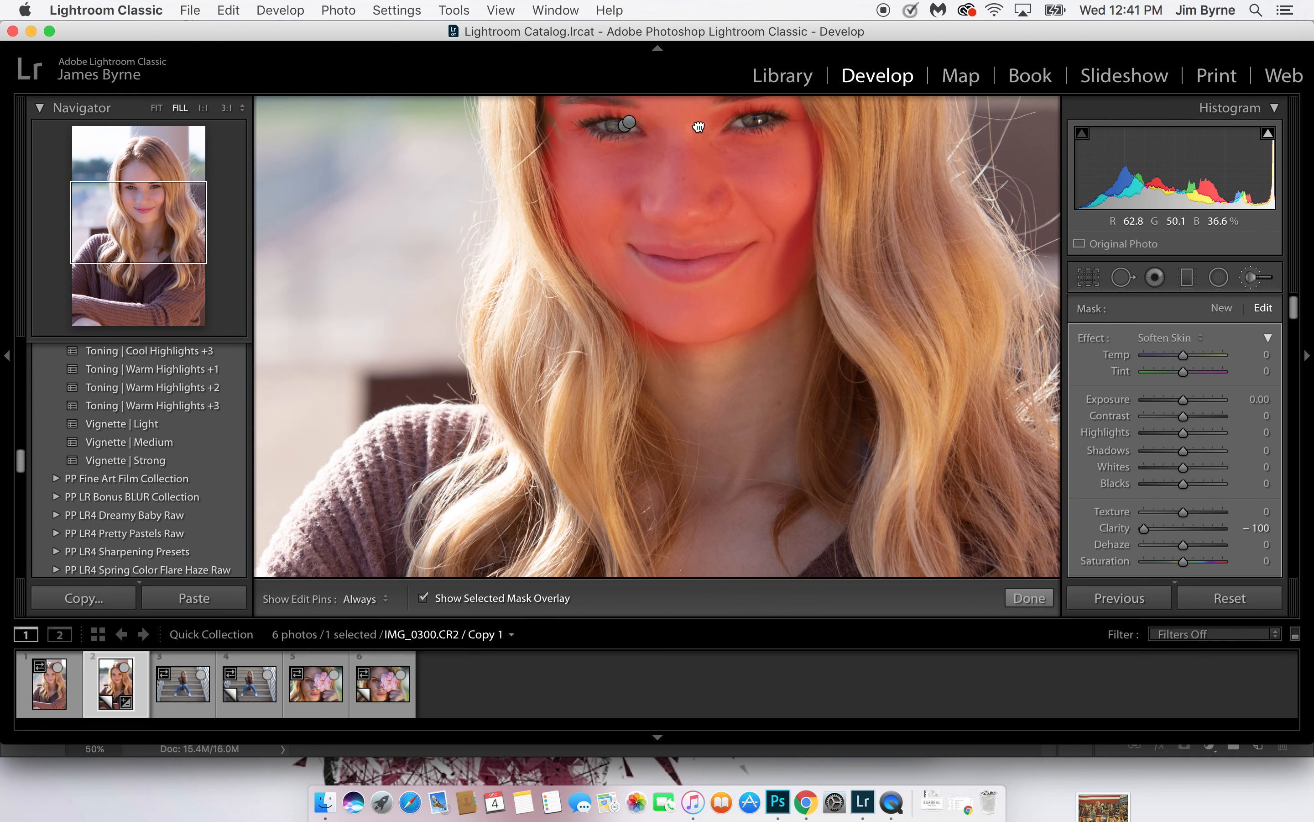
pyautogui.press('h')
pyautogui.moveTo(655, 328)
pyautogui.mouseDown()
pyautogui.moveTo(714, 424)
pyautogui.moveTo(712, 456)
pyautogui.moveTo(770, 296)
pyautogui.moveTo(792, 290)
pyautogui.moveTo(749, 457)
pyautogui.moveTo(720, 324)
pyautogui.moveTo(689, 316)
pyautogui.moveTo(730, 338)
pyautogui.moveTo(734, 416)
pyautogui.moveTo(699, 546)
pyautogui.moveTo(741, 497)
pyautogui.moveTo(737, 540)
pyautogui.moveTo(763, 443)
pyautogui.moveTo(754, 504)
pyautogui.moveTo(754, 407)
pyautogui.moveTo(708, 496)
pyautogui.moveTo(685, 502)
pyautogui.moveTo(688, 446)
pyautogui.moveTo(800, 394)
pyautogui.moveTo(689, 502)
pyautogui.moveTo(754, 300)
pyautogui.moveTo(758, 342)
pyautogui.moveTo(744, 239)
pyautogui.mouseUp()
pyautogui.press('h')
pyautogui.press('h')
pyautogui.press('h')
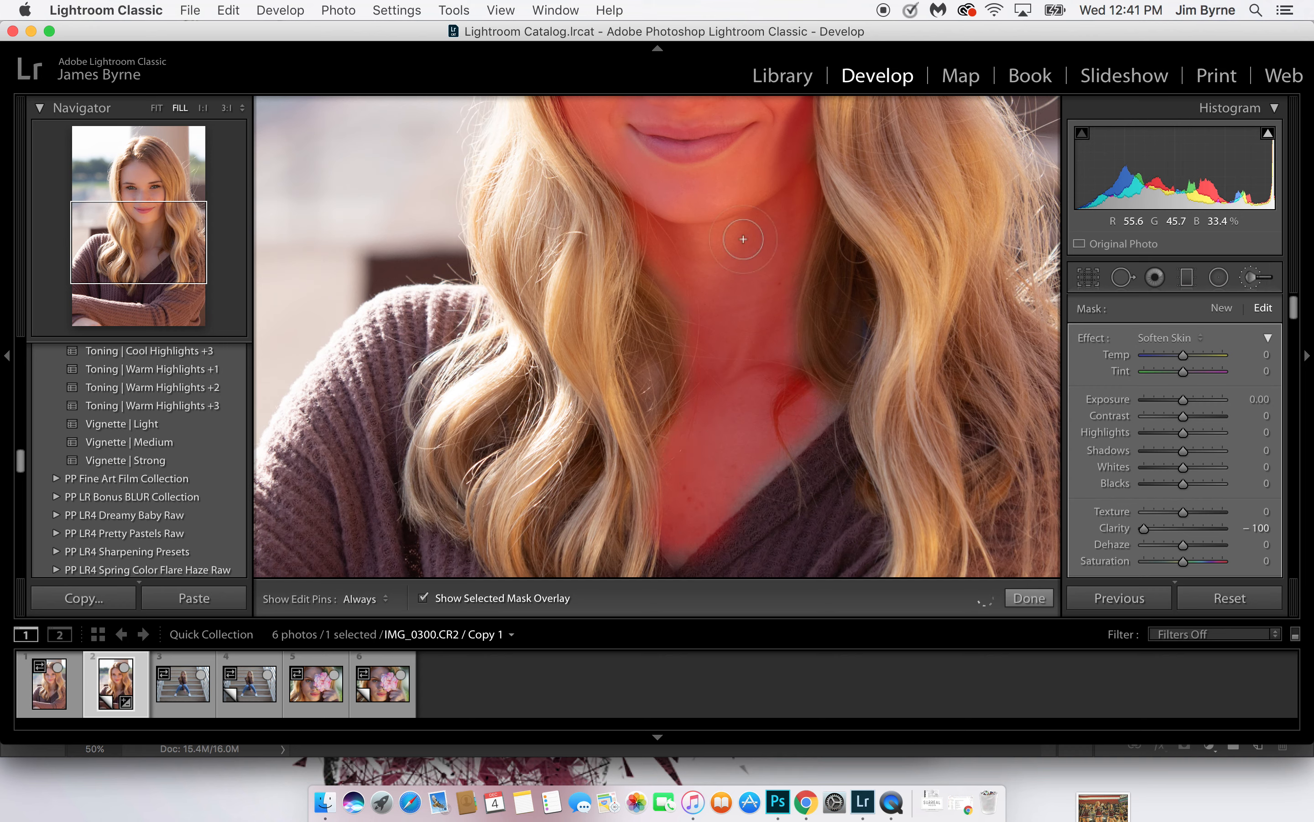
# Hide the selected mask overlay, show the whole photo and close the Adjustment Brush
pyautogui.click(422, 598)
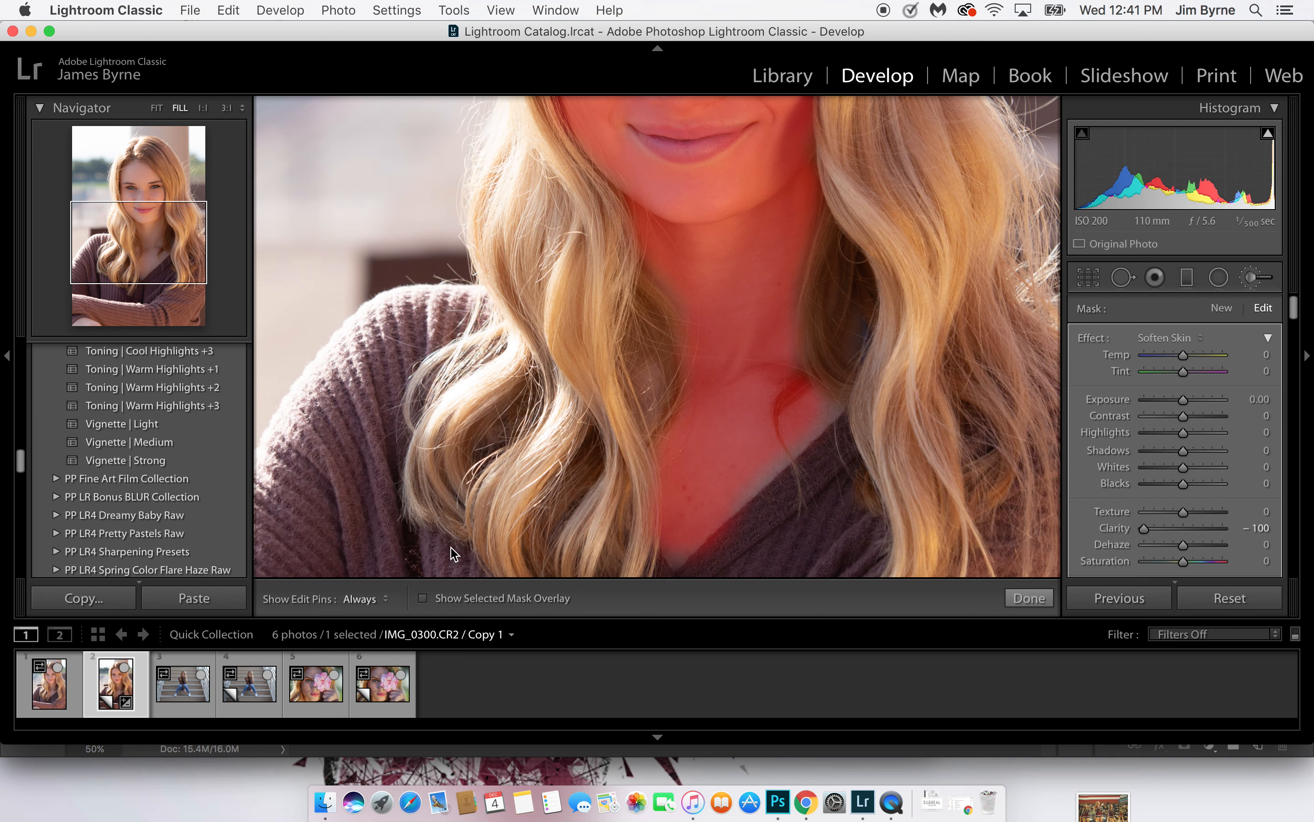
pyautogui.moveTo(728, 247); pyautogui.dragTo(709, 496)
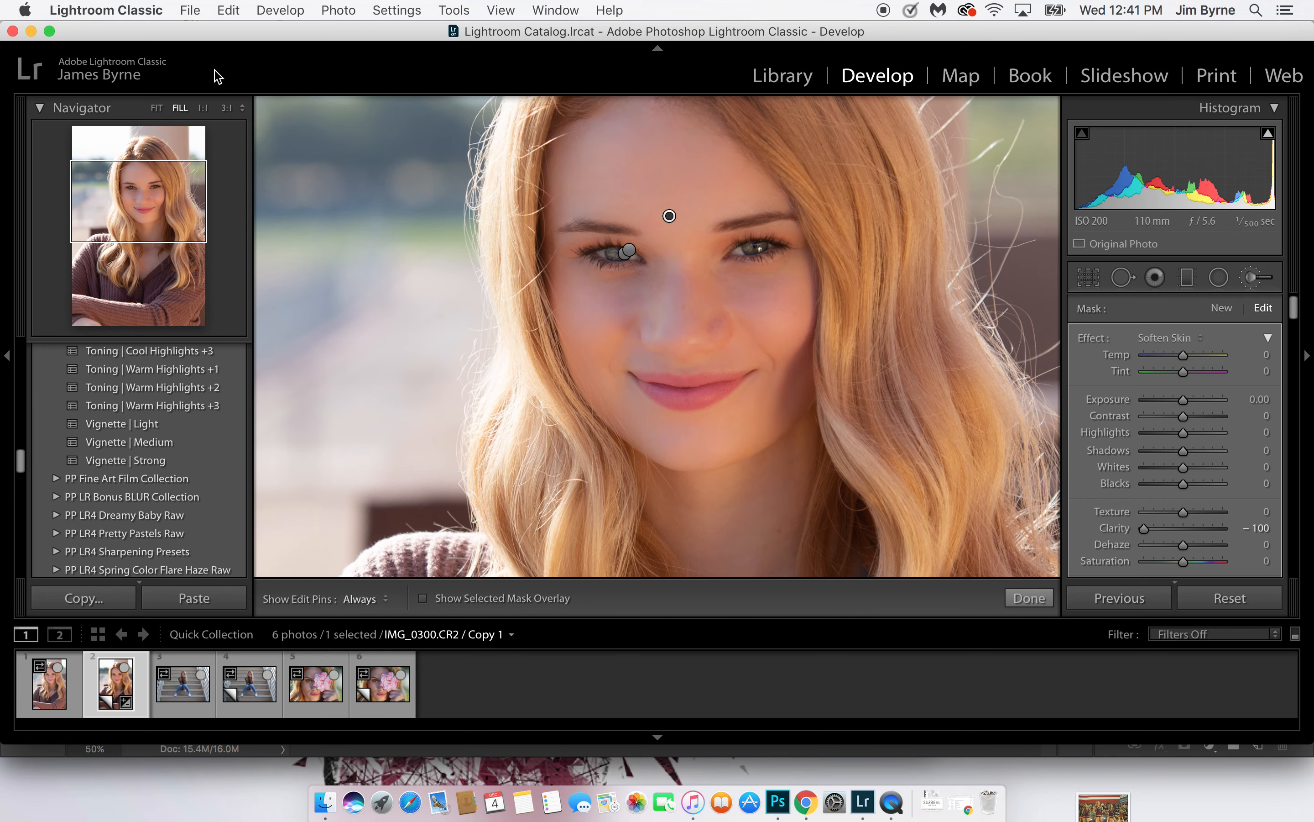
pyautogui.click(156, 108)
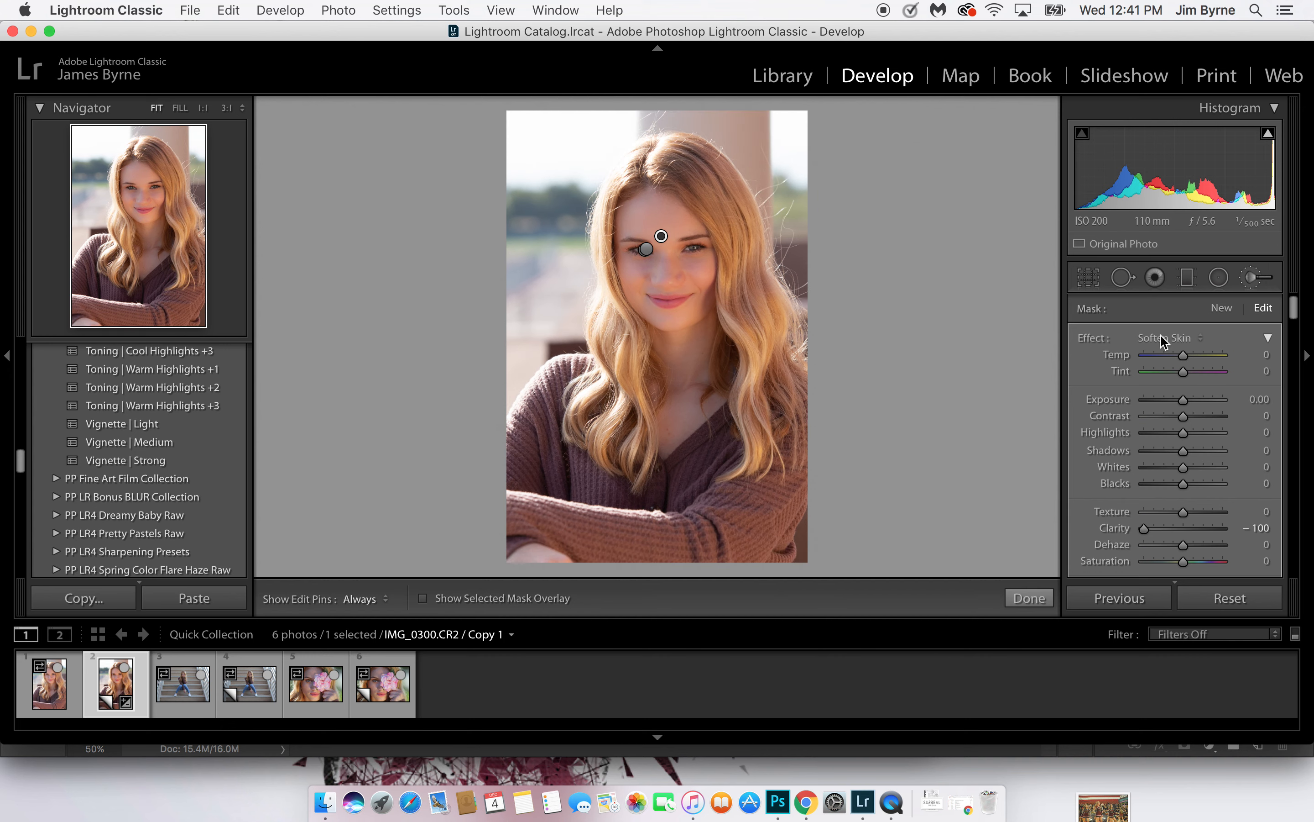
pyautogui.click(1253, 278)
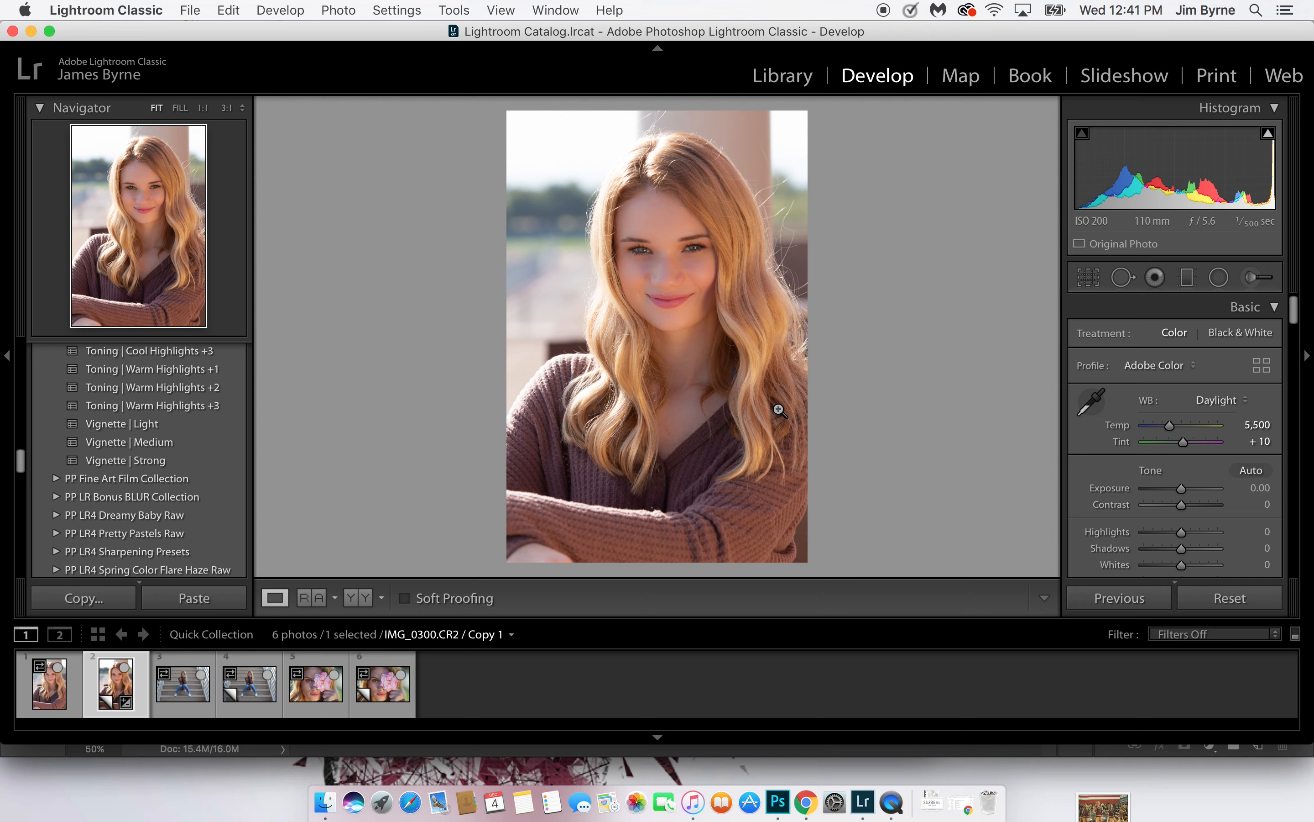
# Compare the before and after versions of the retouched portrait repeatedly, ending on the edited version
pyautogui.press('\\')
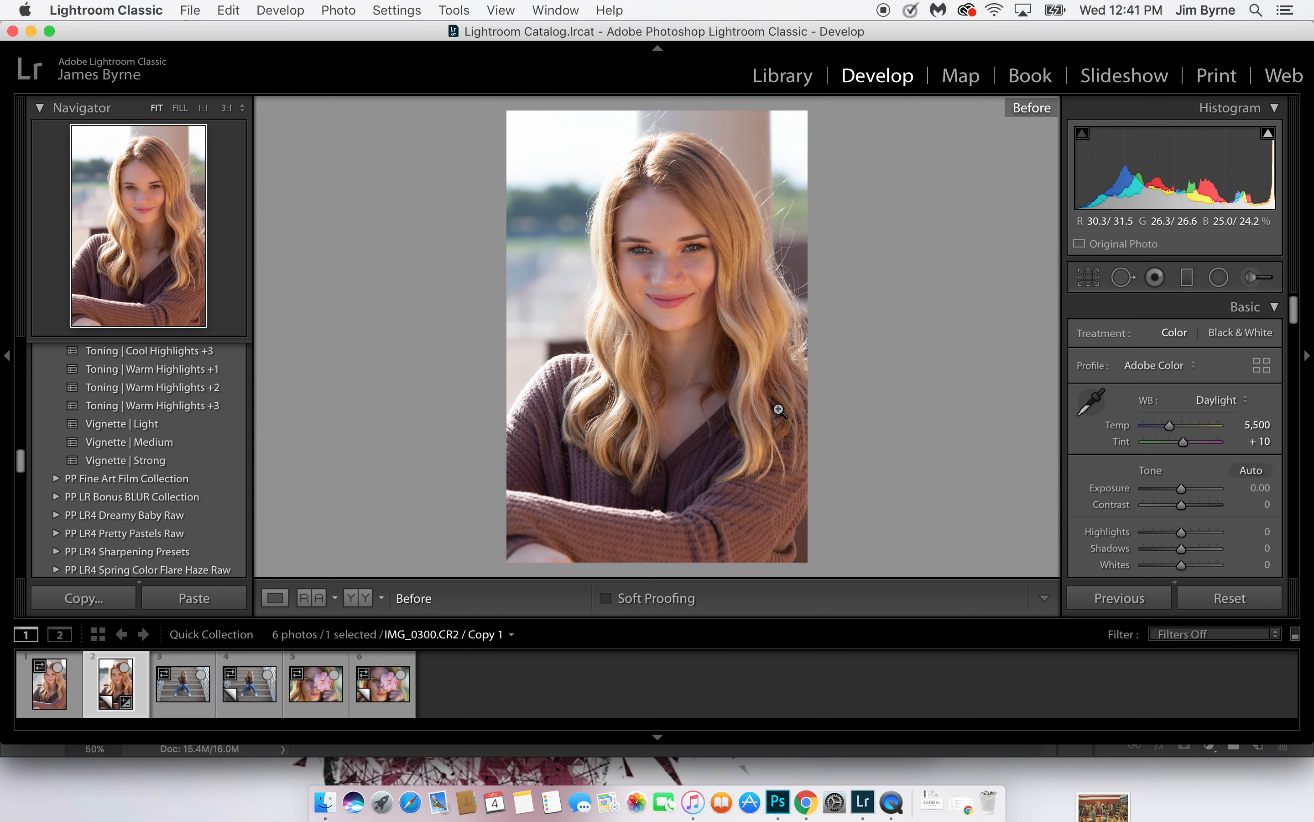
pyautogui.press('\\')
pyautogui.press('\\')
pyautogui.press('\\')
pyautogui.press('\\')
pyautogui.press('\\')
pyautogui.press('\\')
pyautogui.press('\\')
pyautogui.press('\\')
pyautogui.press('\\')
pyautogui.press('\\')
pyautogui.press('\\')
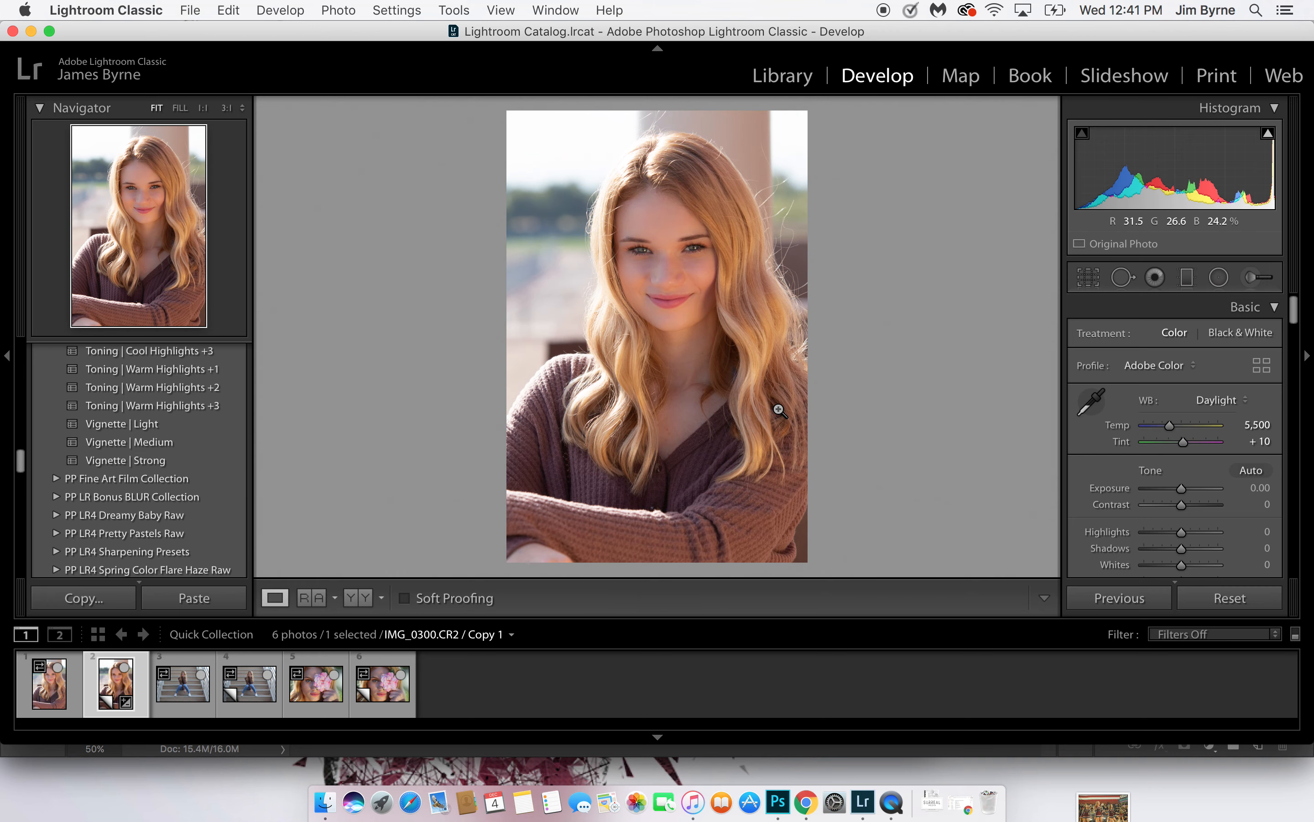
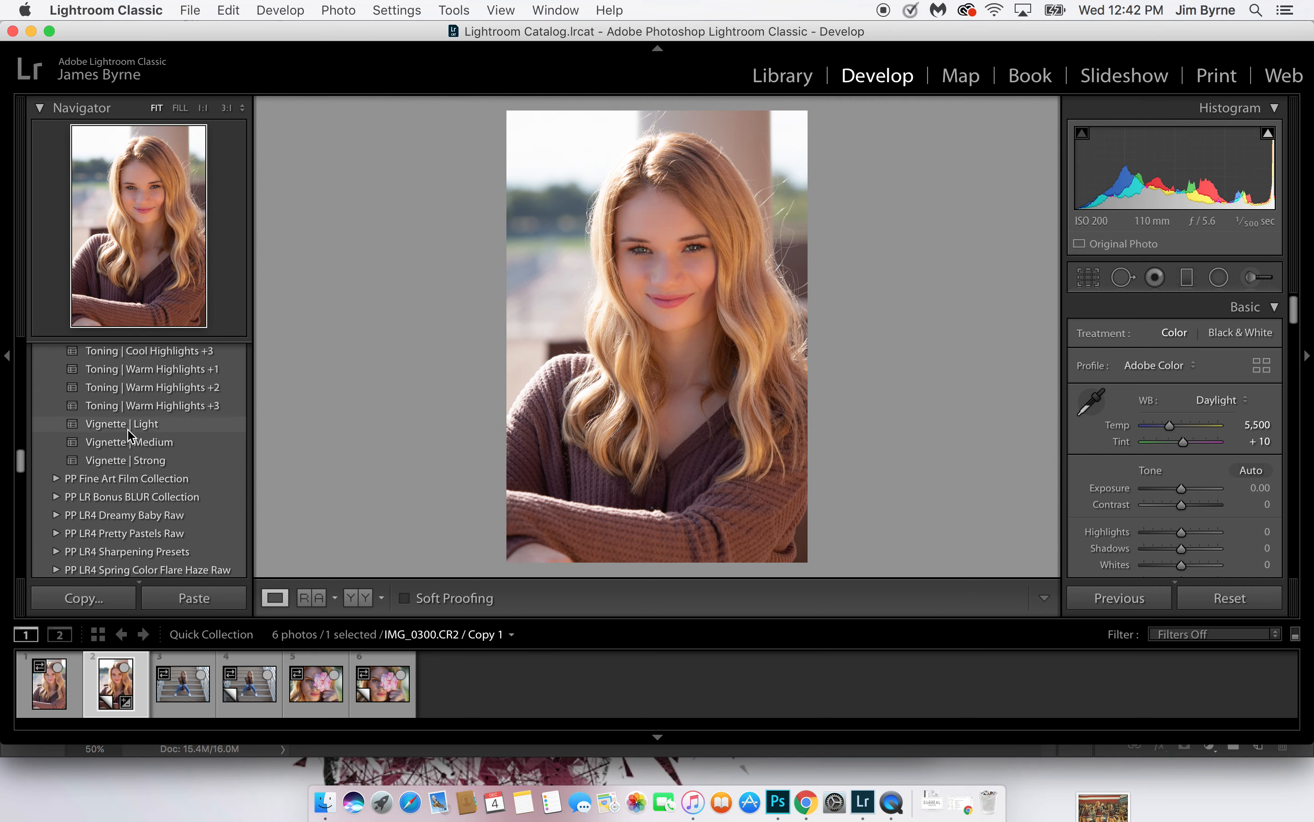
# Apply the Vignette | Medium preset to the retouched portrait copy and open it in Photoshop
pyautogui.click(129, 443)
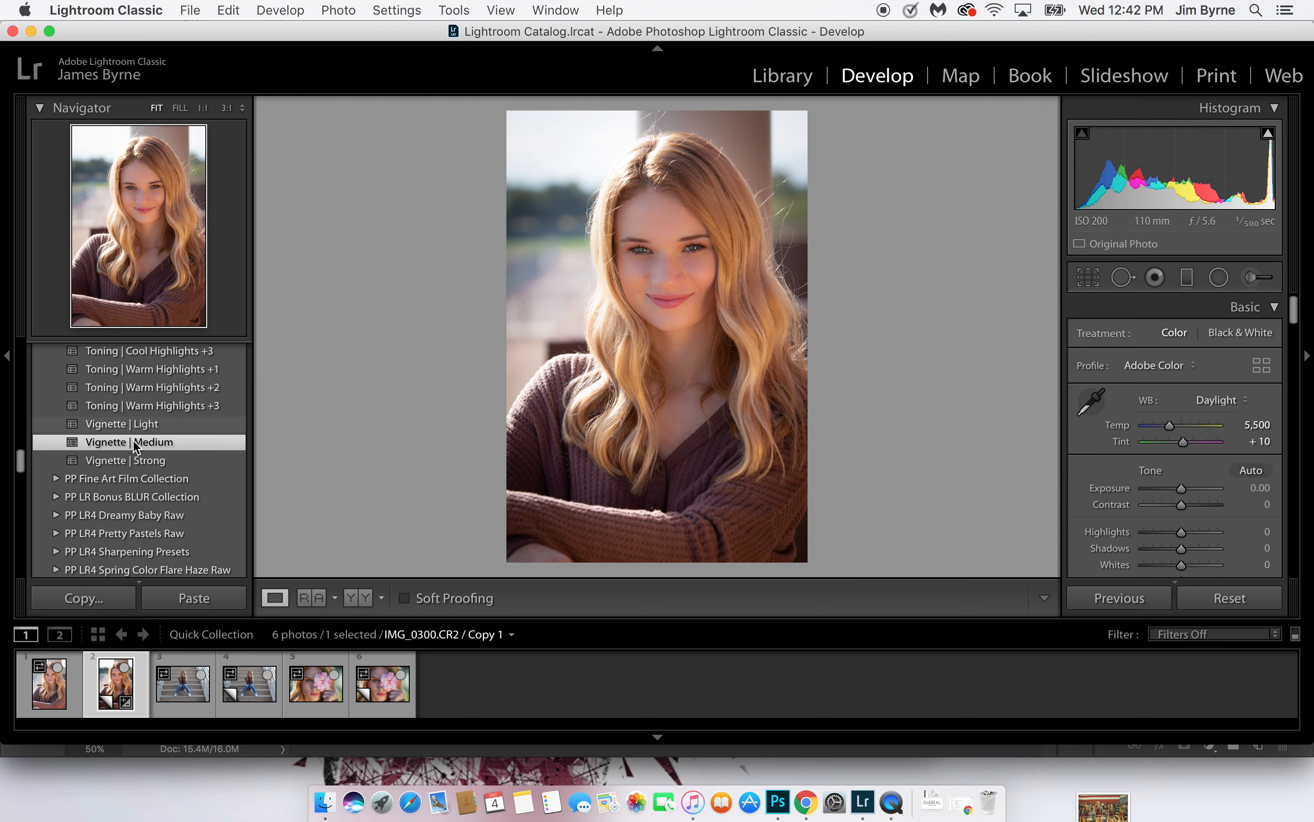
pyautogui.scroll(2, 136, 443)
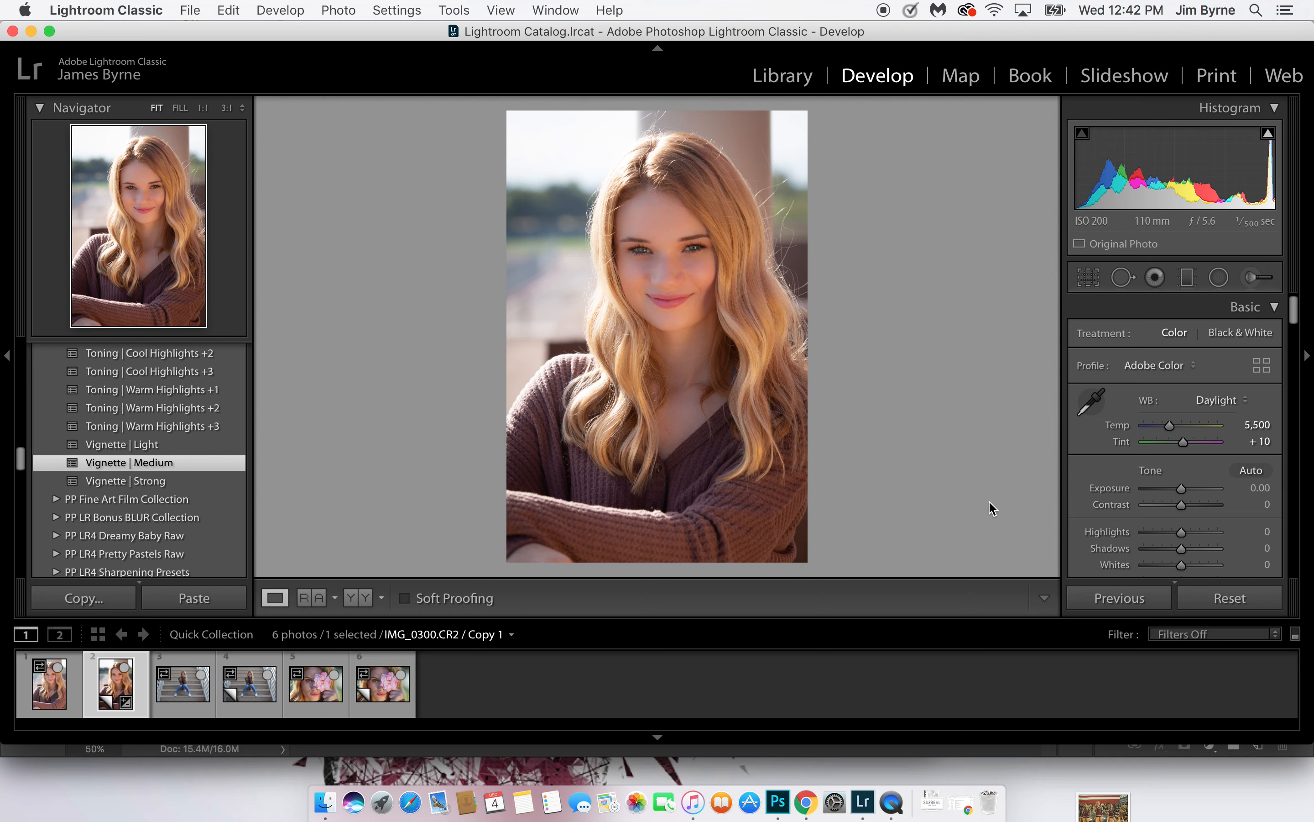
pyautogui.click(779, 802)
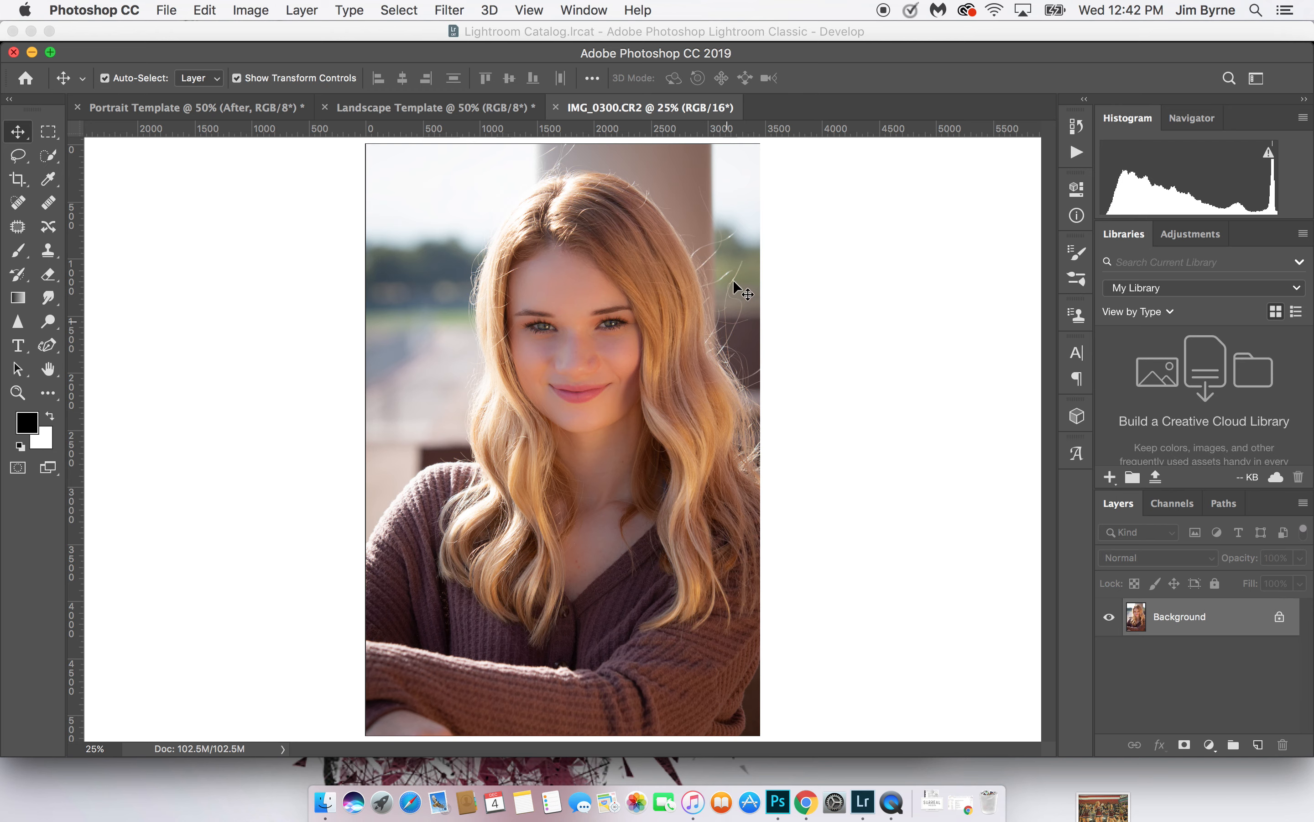
# Using the Spot Healing Brush with a 45 px size, remove the long stray hair across the column beside the head
pyautogui.click(22, 205)
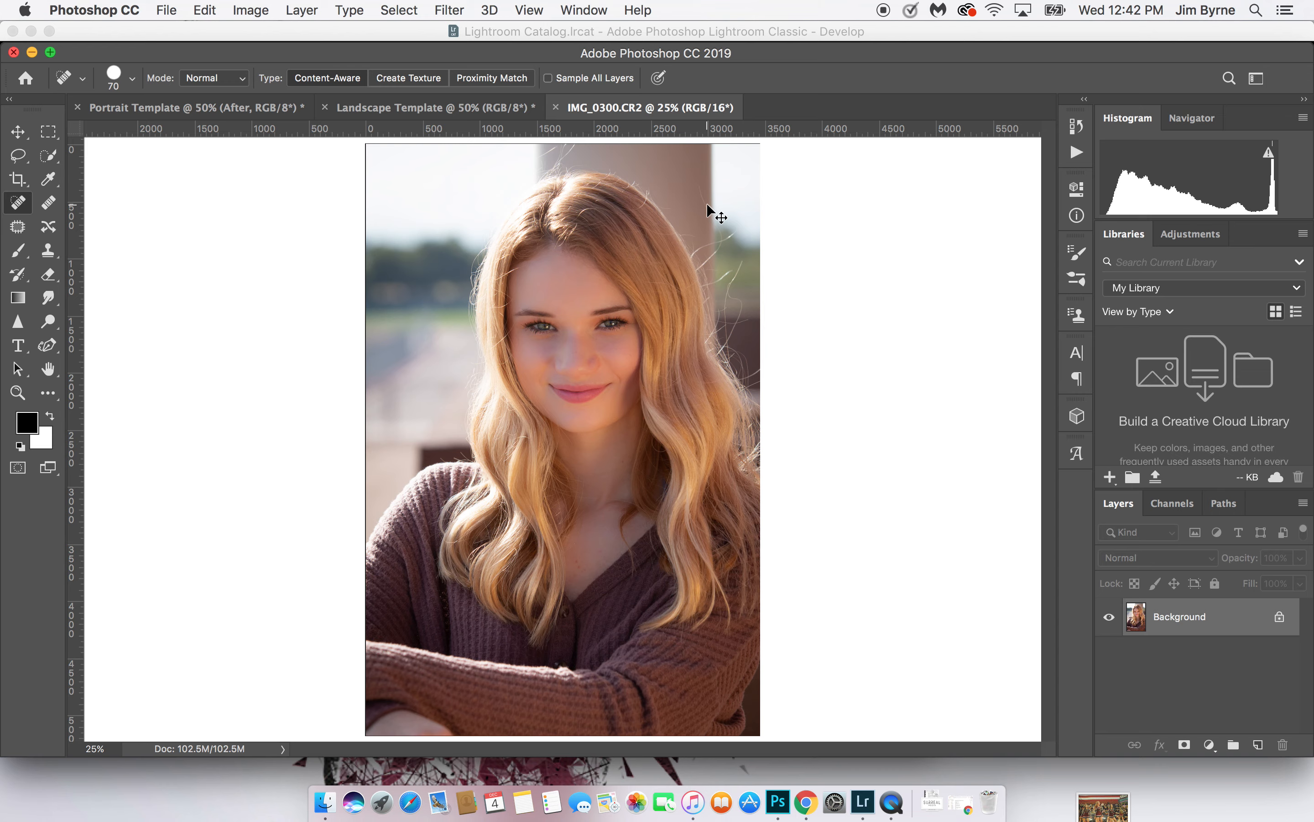
pyautogui.press('super+plus')
pyautogui.press('super+plus')
pyautogui.press('space')
pyautogui.moveTo(706, 205)
pyautogui.mouseDown()
pyautogui.moveTo(709, 478)
pyautogui.moveTo(642, 531)
pyautogui.mouseUp()
pyautogui.press('super+r')
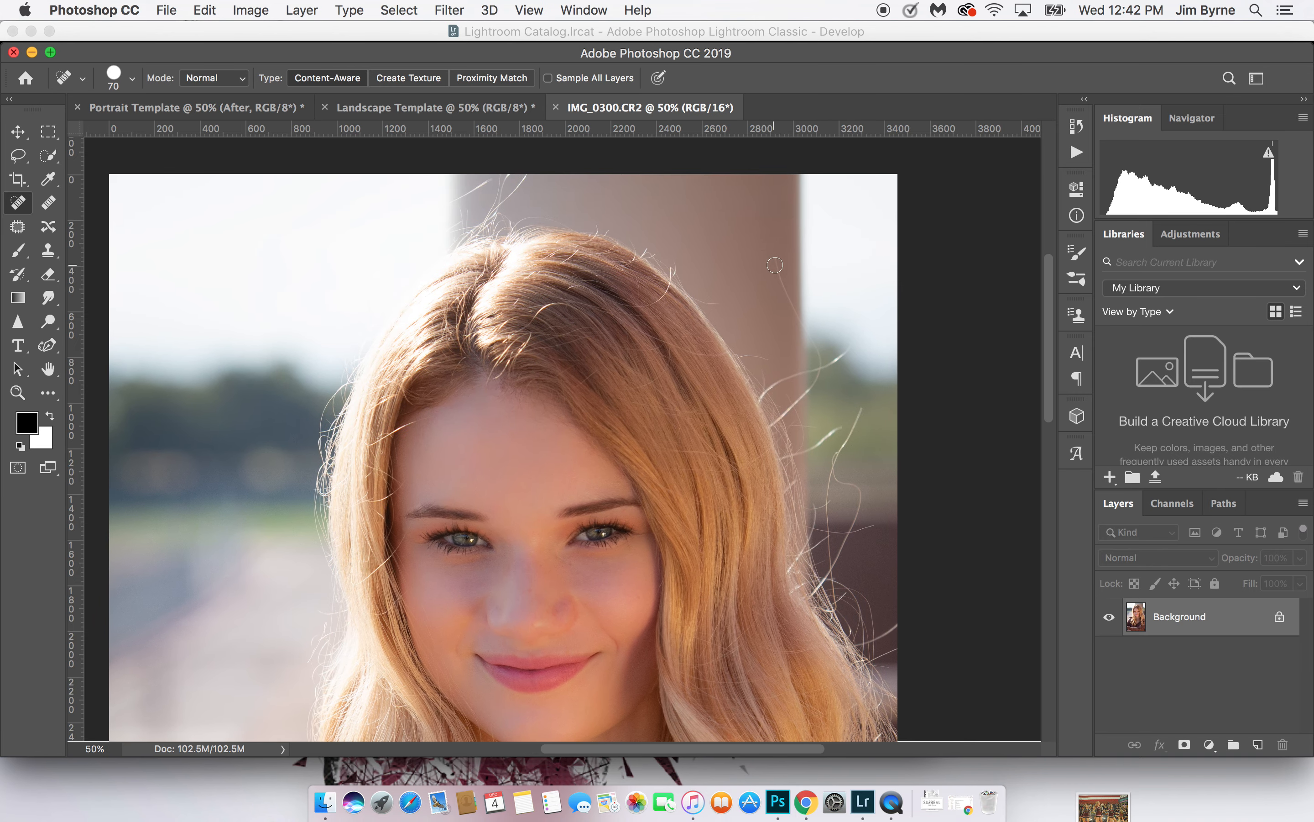
pyautogui.moveTo(774, 258)
pyautogui.mouseDown()
pyautogui.moveTo(777, 289)
pyautogui.moveTo(822, 373)
pyautogui.mouseUp()
pyautogui.rightClick(783, 296)
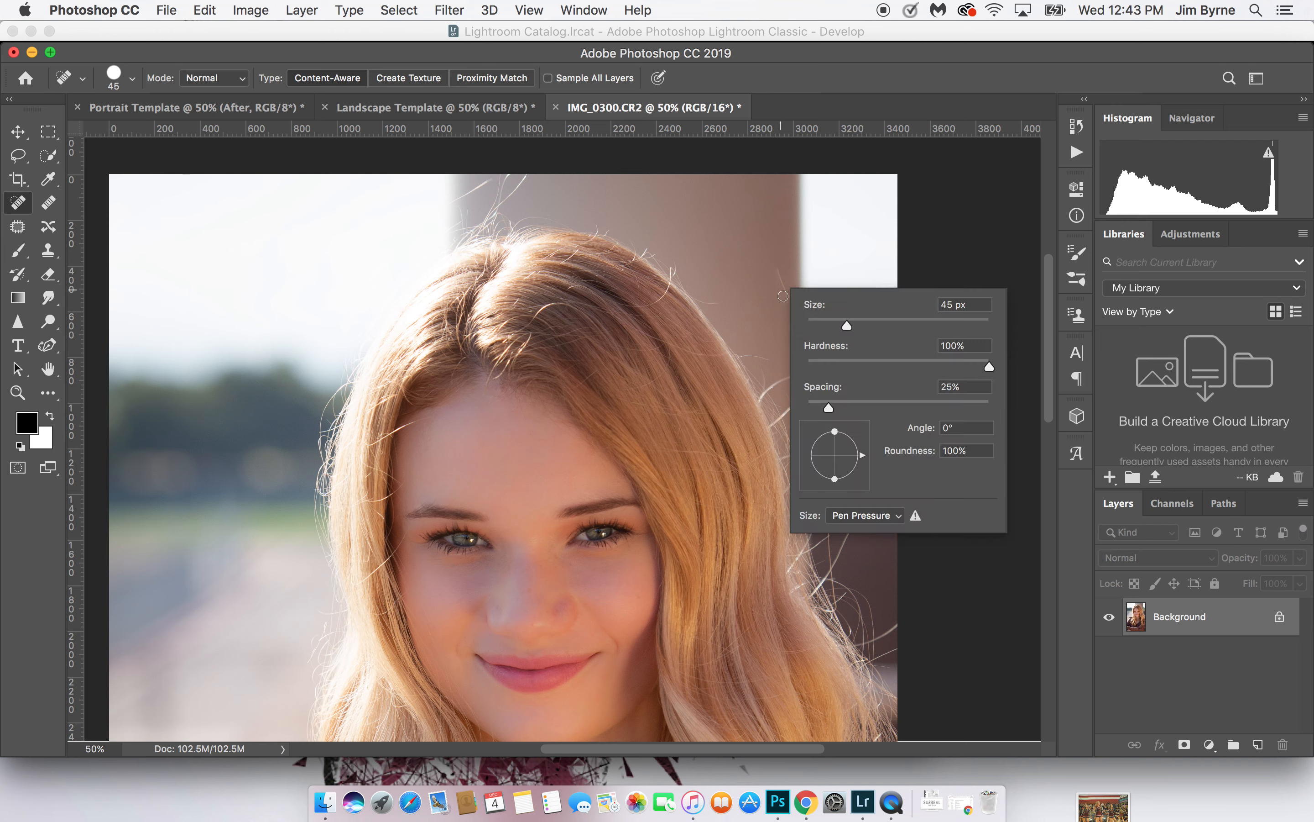
pyautogui.click(782, 272)
pyautogui.moveTo(781, 277); pyautogui.dragTo(786, 291)
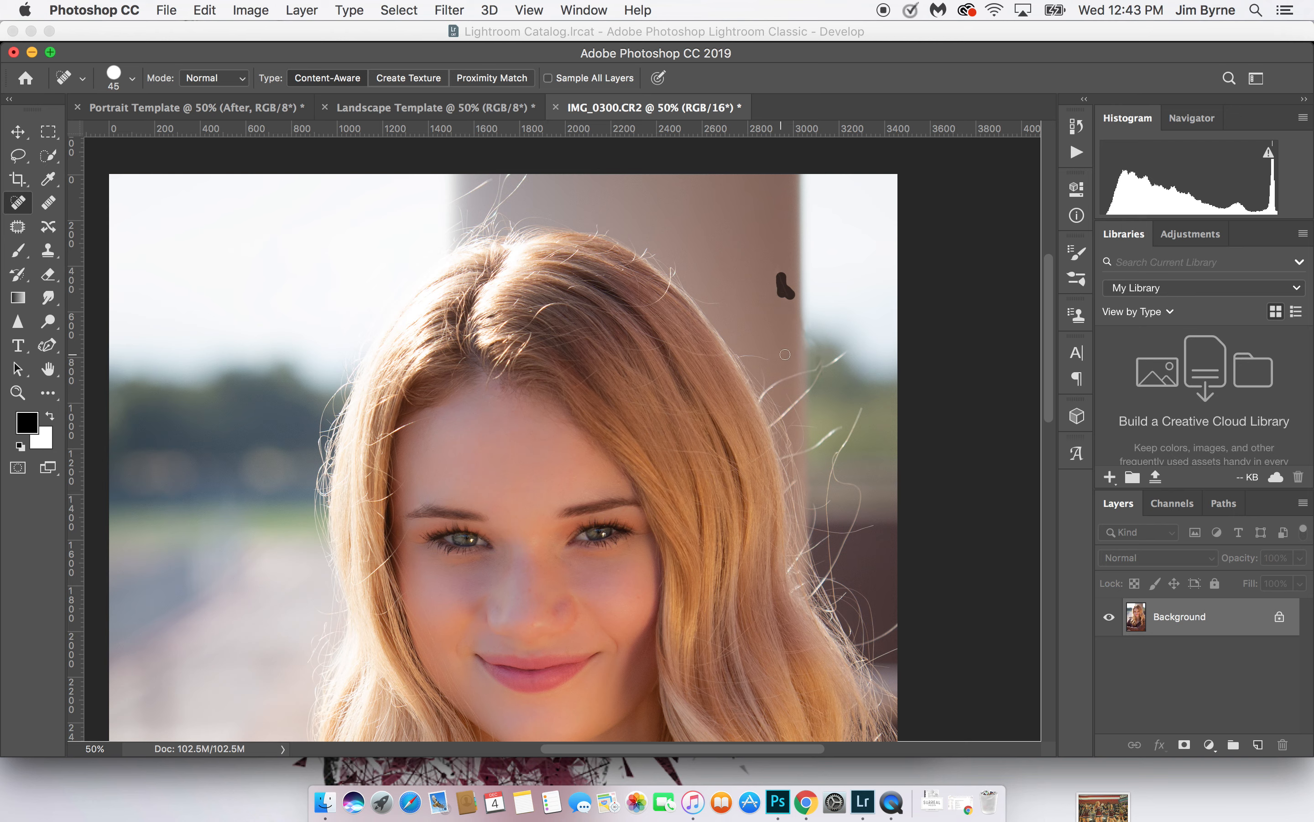
# Heal the flyaway hairs crossing the column's edge and the blurred background to the right of the hair
pyautogui.moveTo(799, 373); pyautogui.dragTo(766, 392)
pyautogui.moveTo(814, 342); pyautogui.dragTo(811, 370)
pyautogui.moveTo(814, 385); pyautogui.dragTo(782, 418)
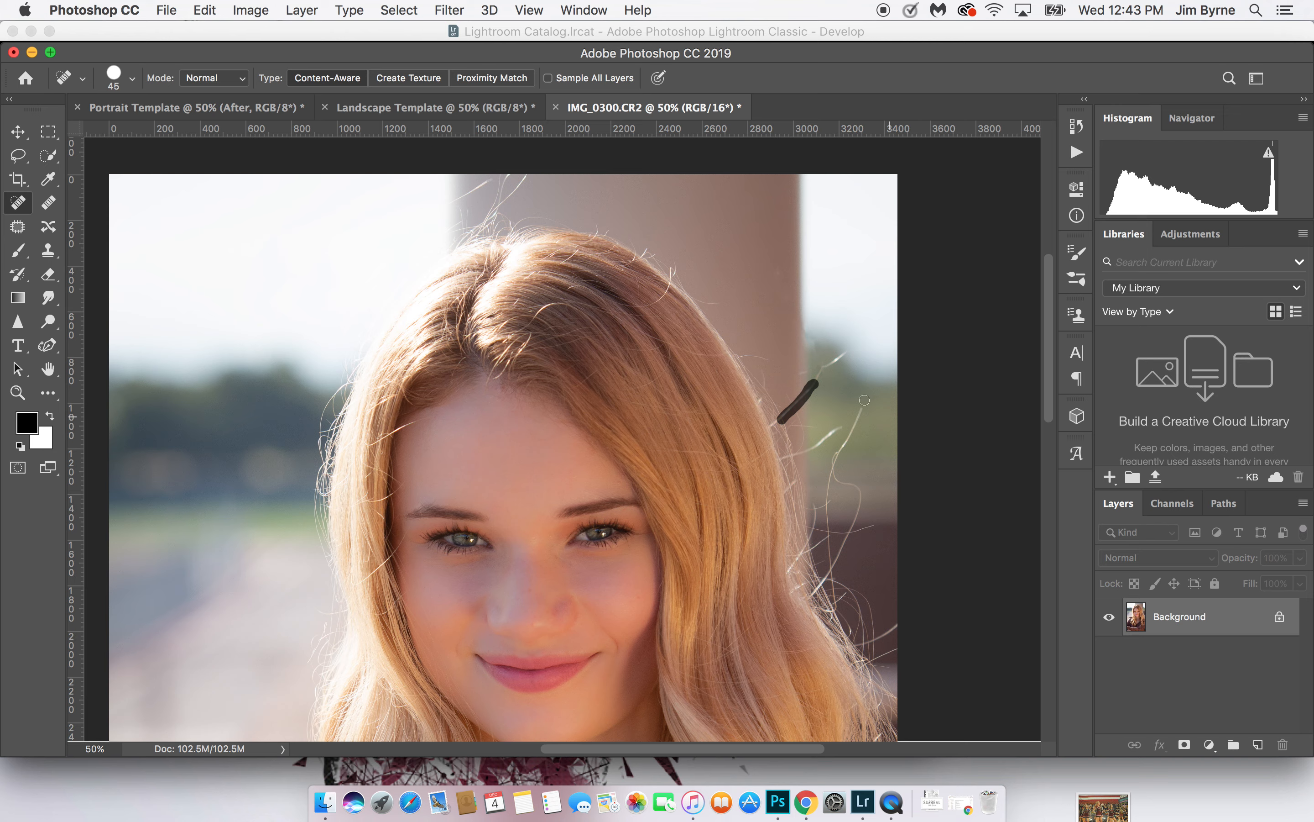
pyautogui.moveTo(852, 351); pyautogui.dragTo(818, 382)
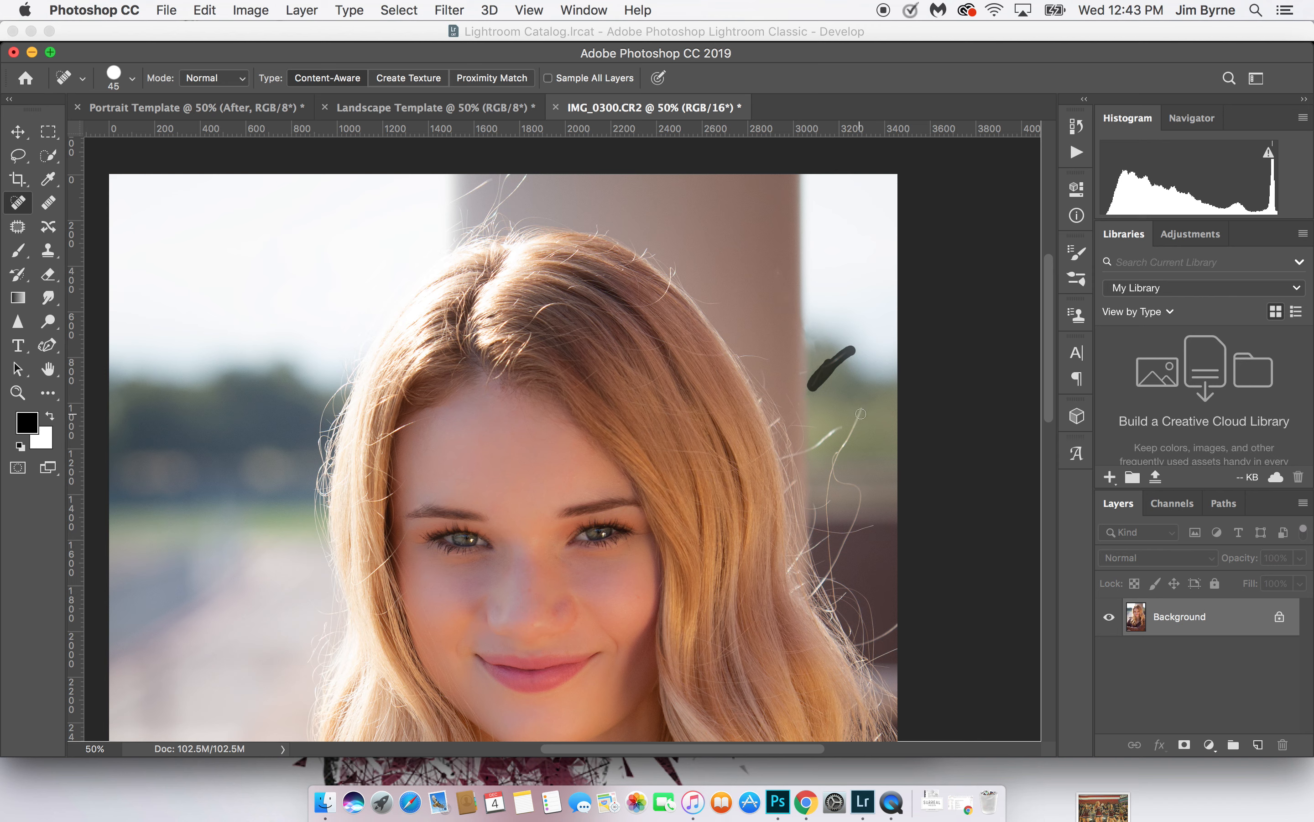
pyautogui.moveTo(860, 414)
pyautogui.mouseDown()
pyautogui.moveTo(834, 472)
pyautogui.moveTo(844, 456)
pyautogui.moveTo(837, 482)
pyautogui.moveTo(854, 484)
pyautogui.moveTo(860, 504)
pyautogui.moveTo(831, 565)
pyautogui.moveTo(839, 536)
pyautogui.moveTo(875, 524)
pyautogui.moveTo(838, 531)
pyautogui.moveTo(827, 478)
pyautogui.moveTo(830, 530)
pyautogui.mouseUp()
pyautogui.moveTo(839, 427); pyautogui.dragTo(784, 459)
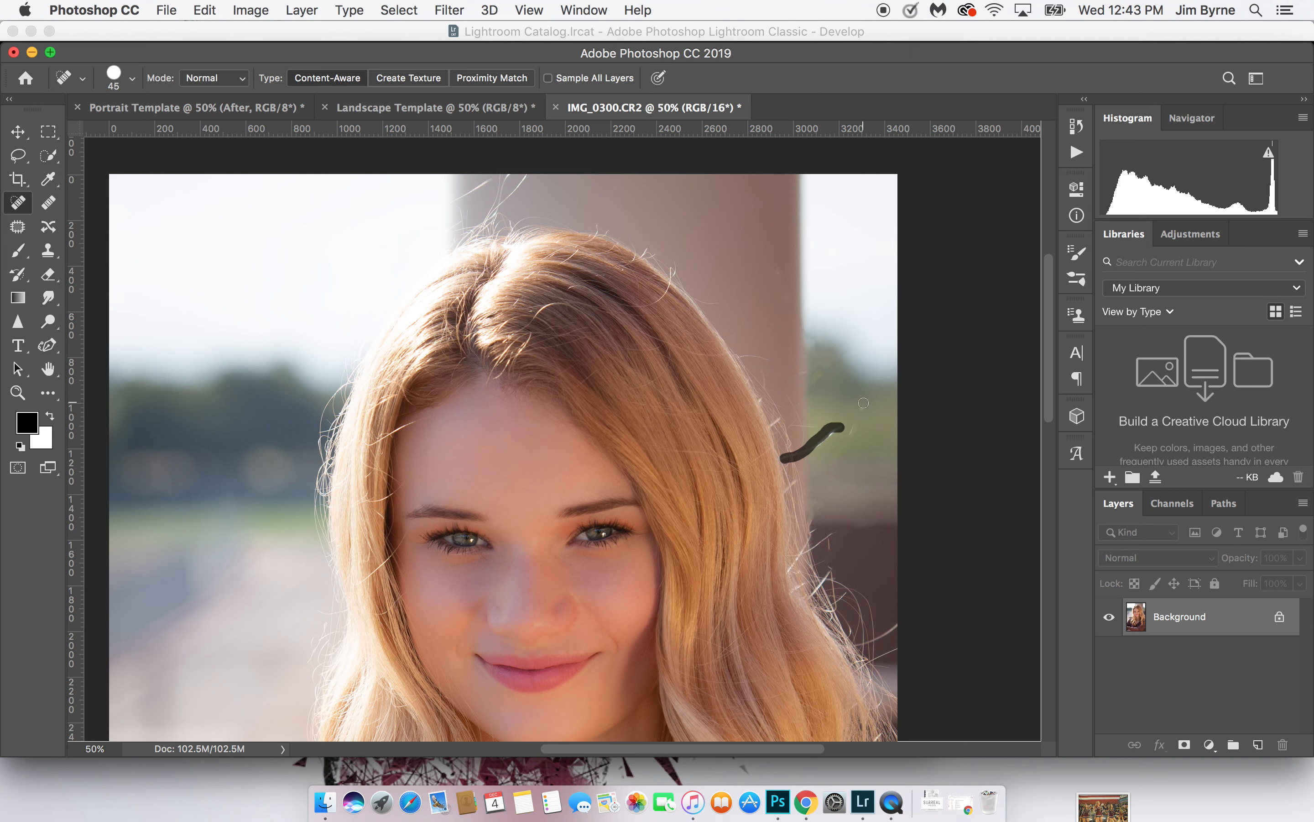
pyautogui.moveTo(864, 402)
pyautogui.mouseDown()
pyautogui.moveTo(846, 437)
pyautogui.moveTo(824, 443)
pyautogui.moveTo(791, 414)
pyautogui.moveTo(827, 436)
pyautogui.moveTo(812, 425)
pyautogui.mouseUp()
pyautogui.moveTo(804, 369)
pyautogui.mouseDown()
pyautogui.moveTo(755, 351)
pyautogui.moveTo(772, 362)
pyautogui.mouseUp()
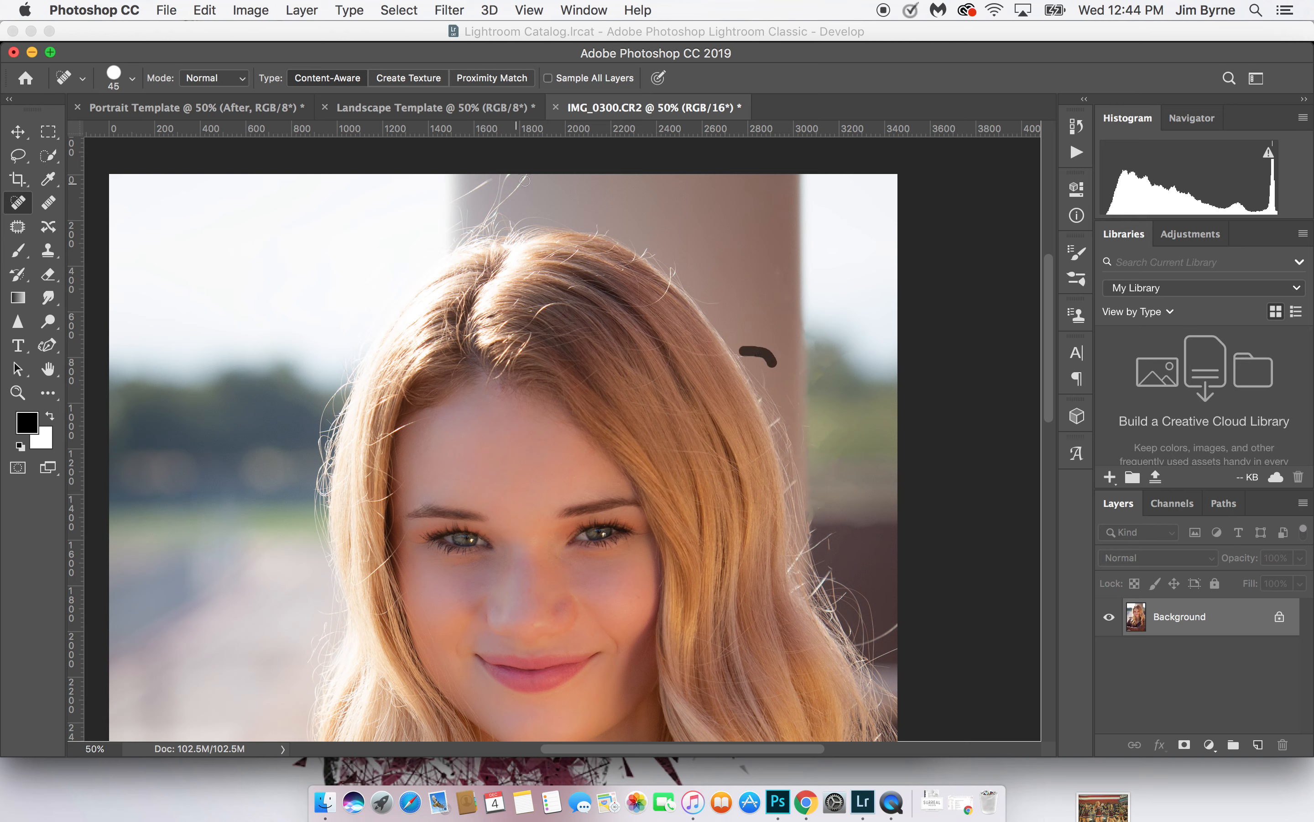
# Heal the stray hairs rising above the crown of the head to the photo's upper edge
pyautogui.moveTo(528, 177)
pyautogui.mouseDown()
pyautogui.moveTo(482, 228)
pyautogui.moveTo(526, 174)
pyautogui.moveTo(497, 203)
pyautogui.moveTo(499, 174)
pyautogui.mouseUp()
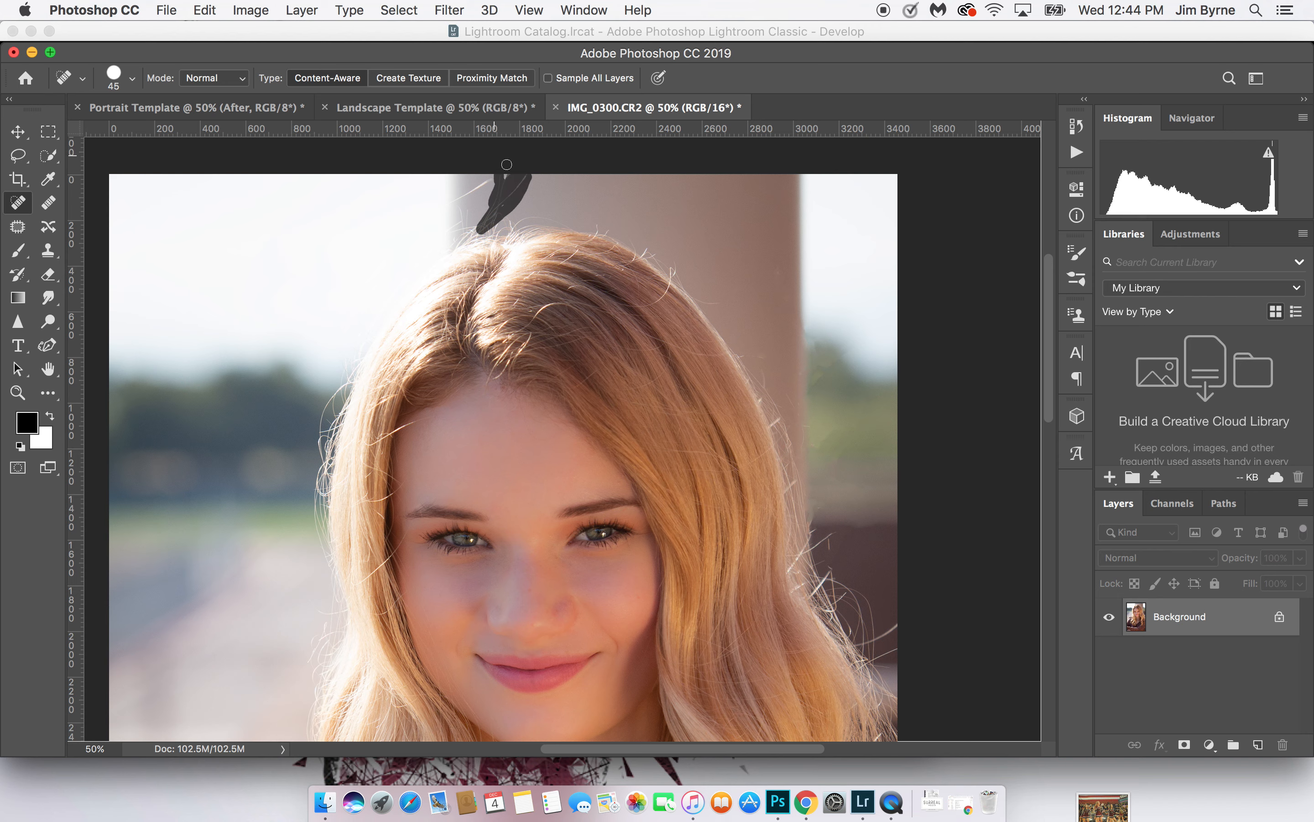
pyautogui.moveTo(489, 181)
pyautogui.mouseDown()
pyautogui.moveTo(454, 202)
pyautogui.moveTo(508, 179)
pyautogui.mouseUp()
pyautogui.moveTo(509, 179); pyautogui.dragTo(505, 179)
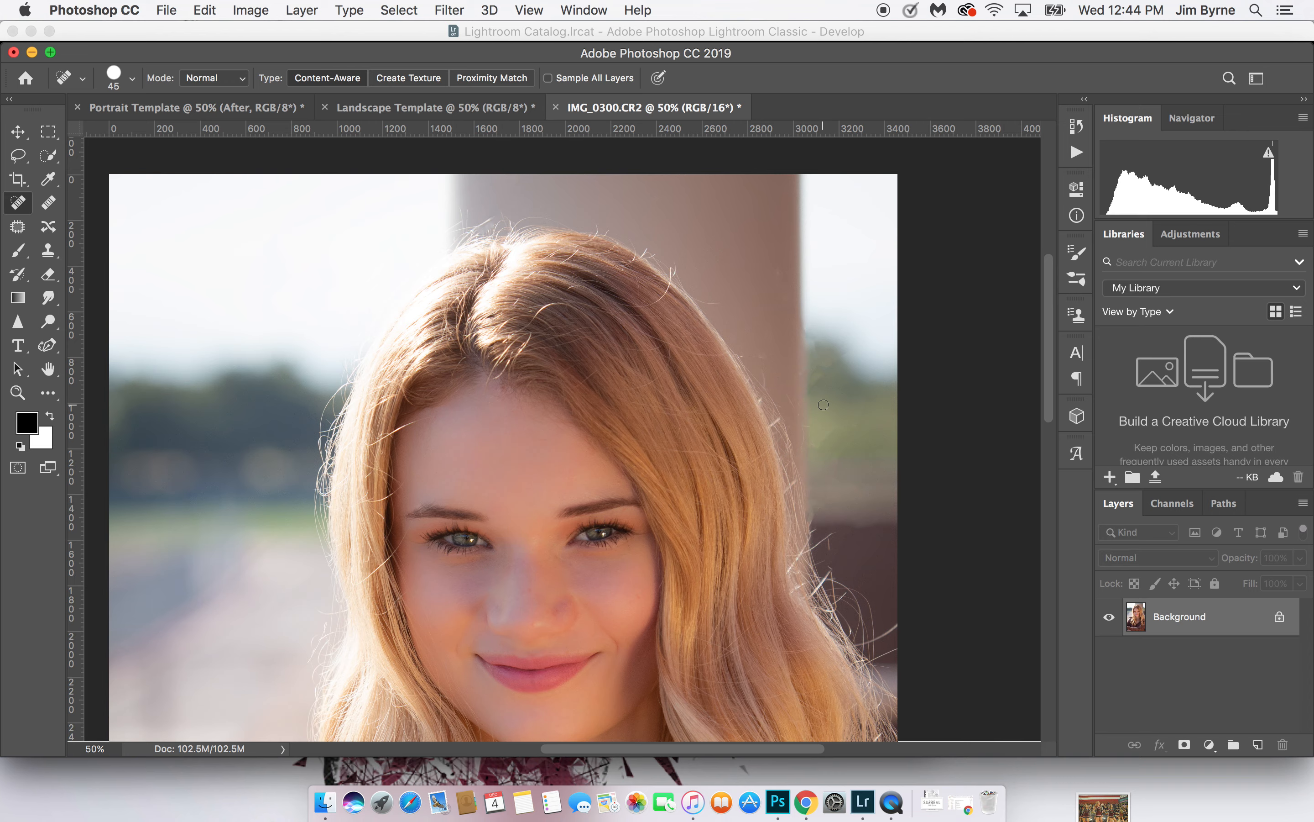
# Check the lower part of the portrait, then crop the whole photo to 4 x 6 in at 300 px/in
pyautogui.scroll(-10, 823, 404)
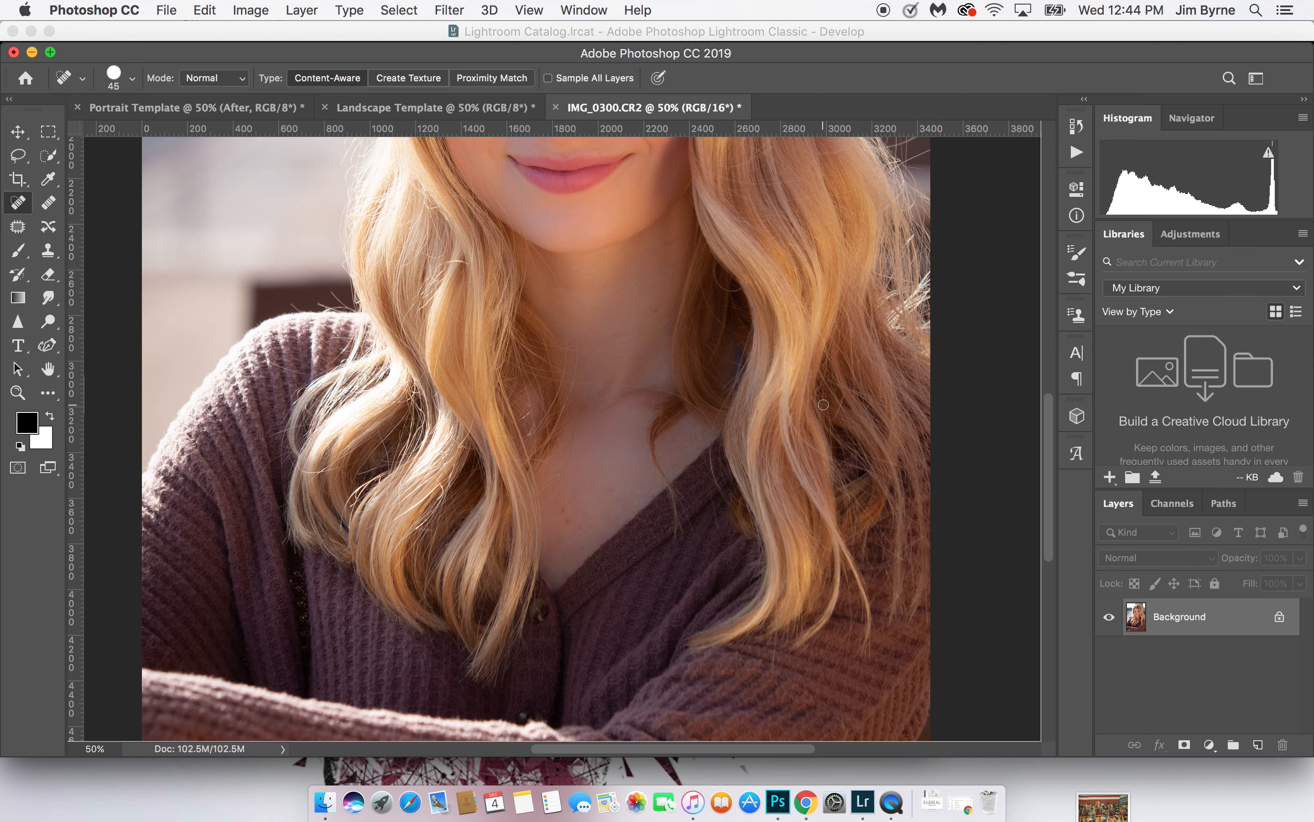
pyautogui.scroll(-10, 824, 405)
pyautogui.scroll(9, 824, 404)
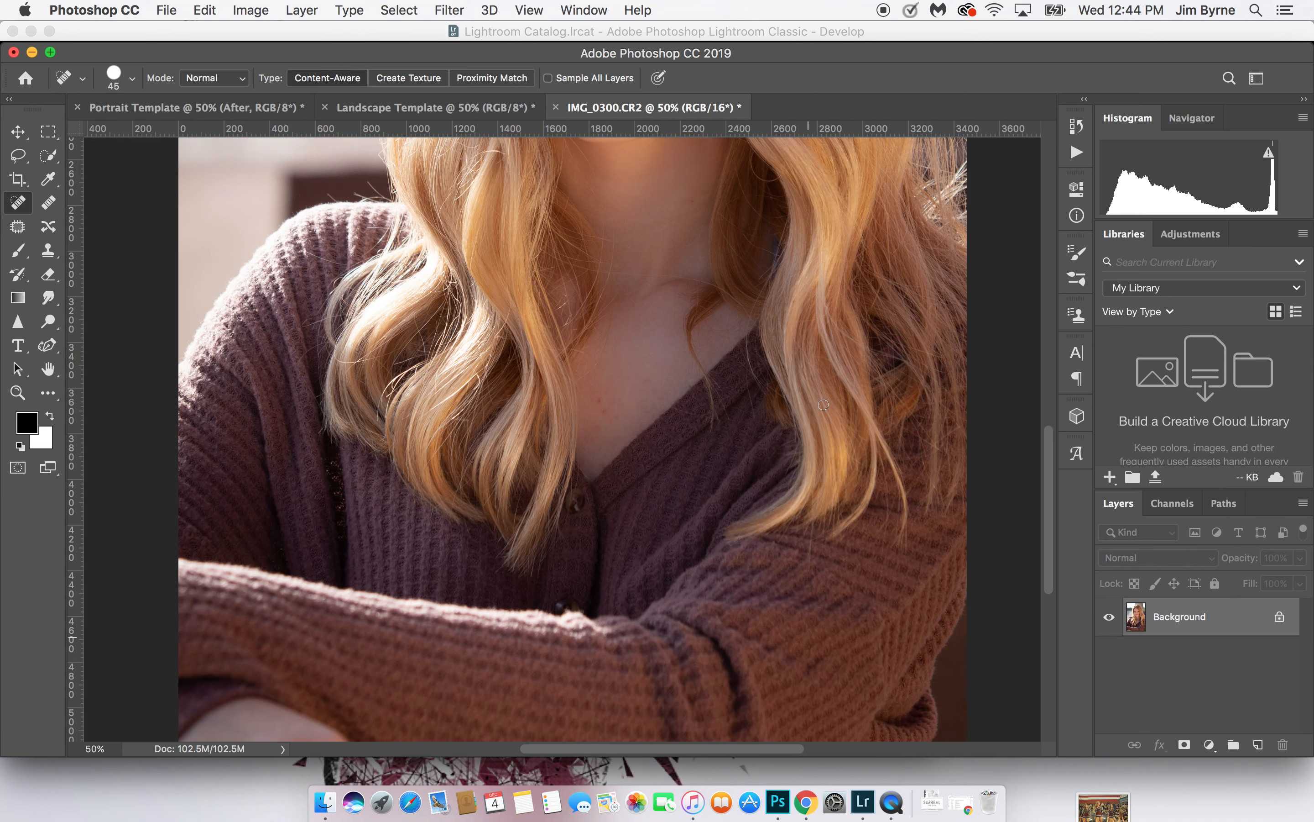
pyautogui.scroll(-5, 824, 404)
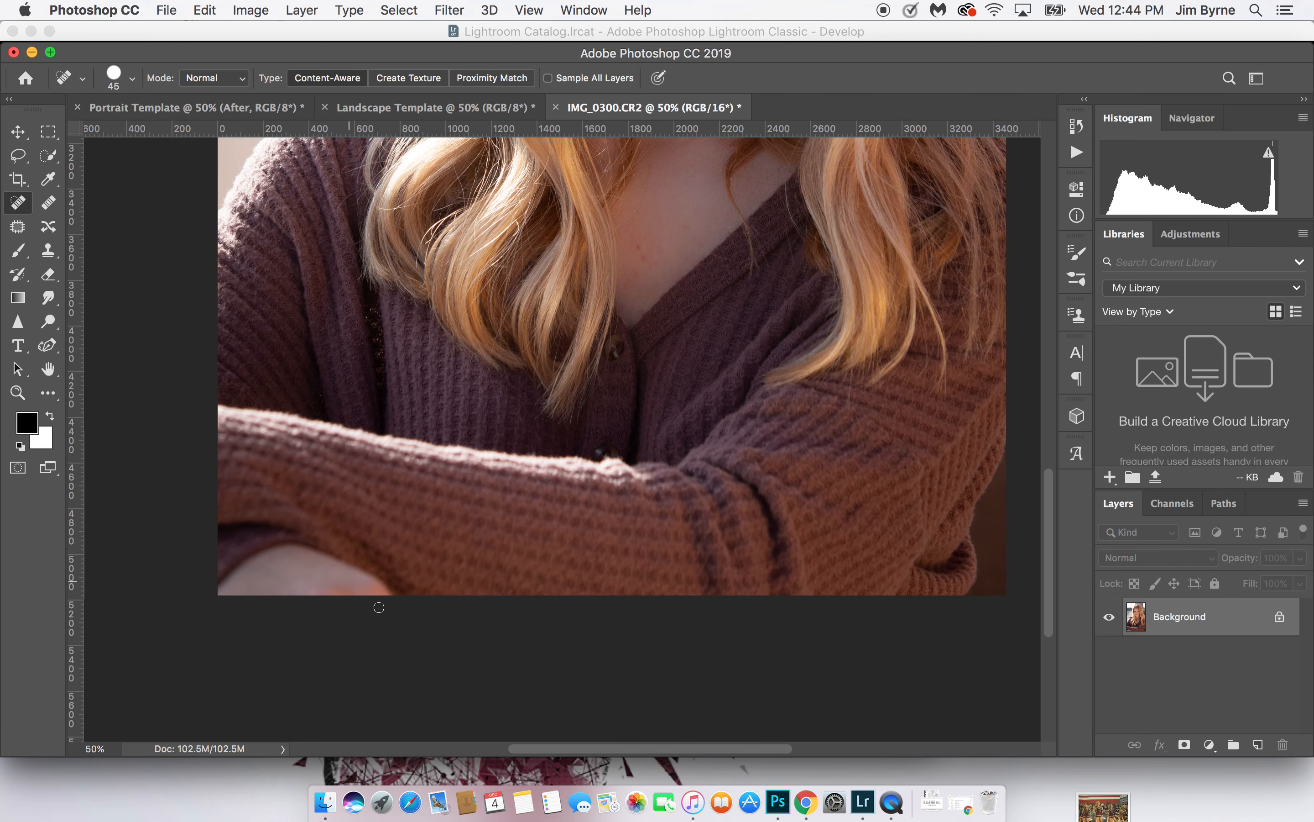
pyautogui.press('super+minus')
pyautogui.press('super+minus')
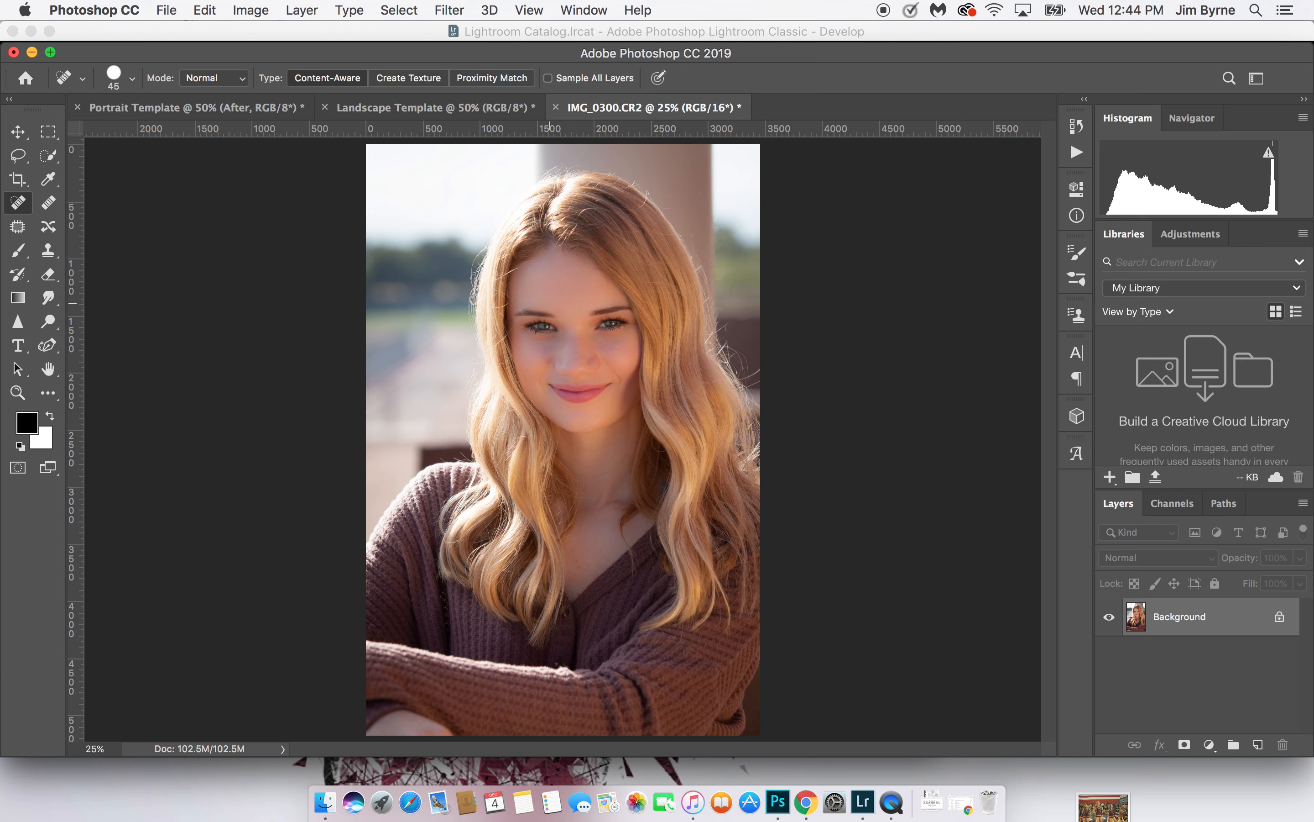
pyautogui.click(18, 180)
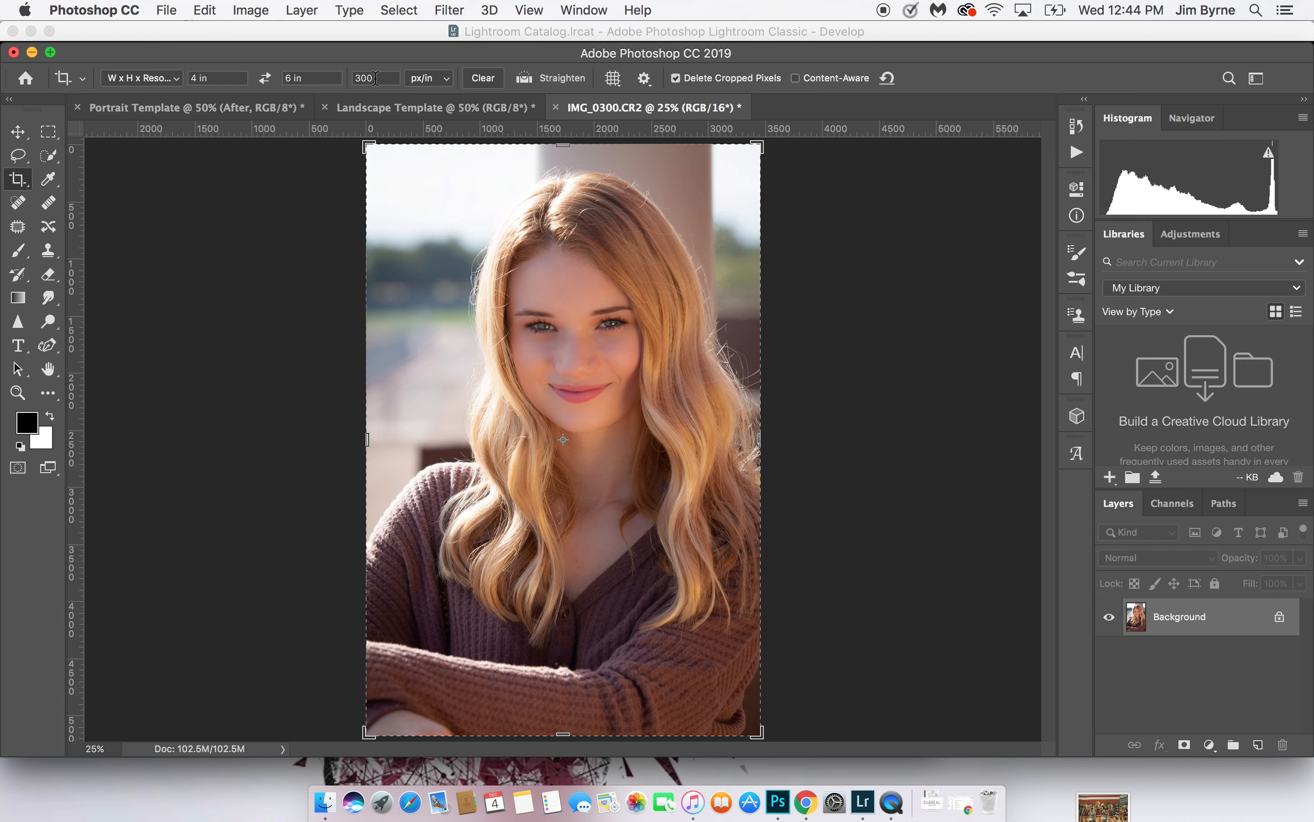
pyautogui.press('Return')
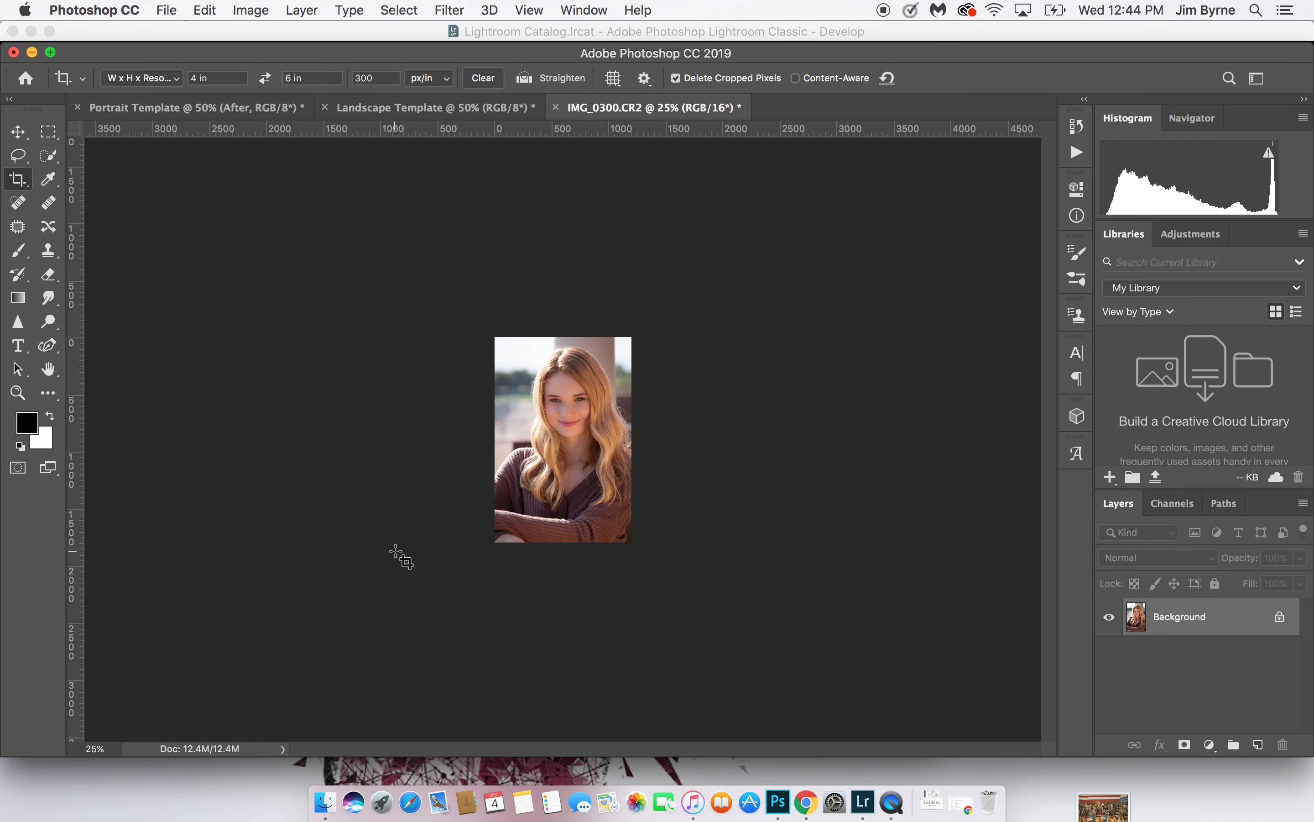
# Move the cropped portrait into the Portrait Template, accepting the depth and color conversions, and place it above the After label
pyautogui.click(19, 133)
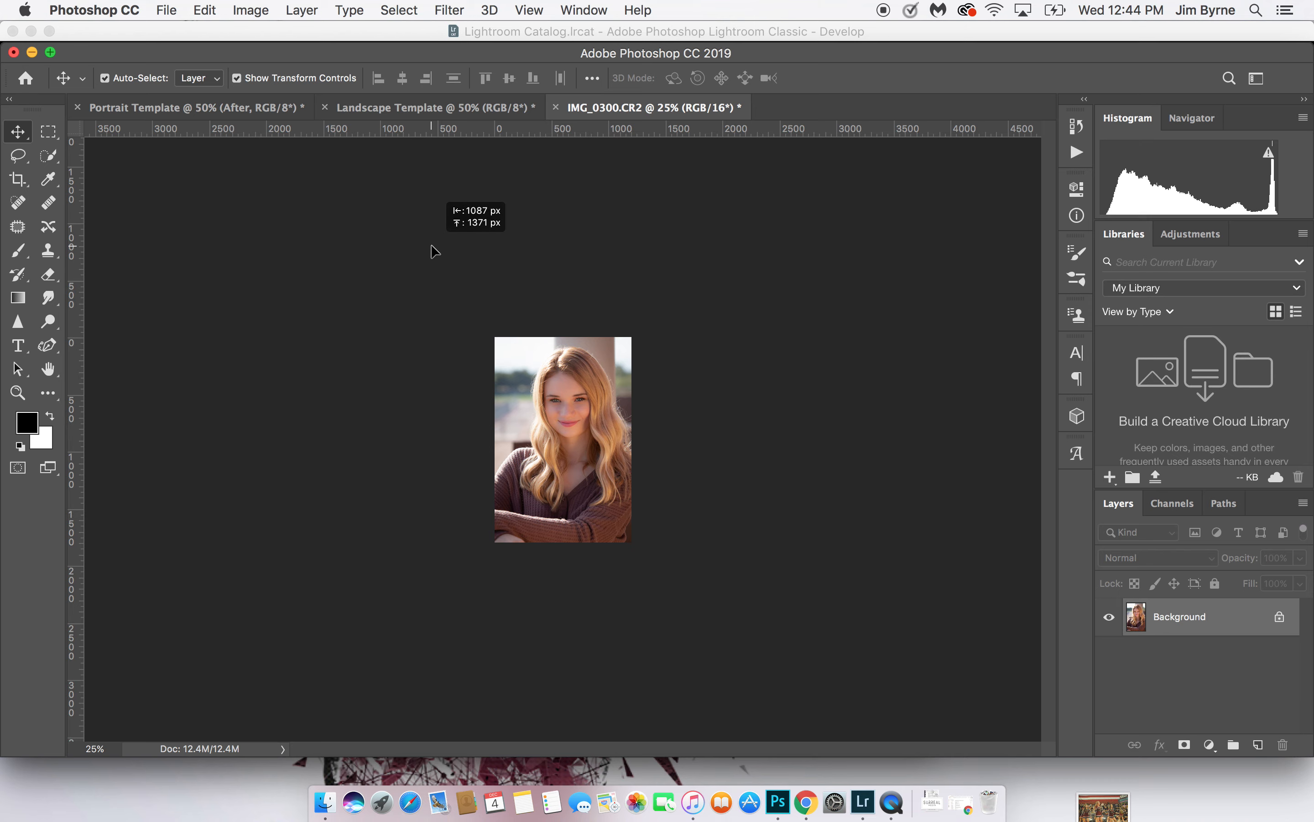
pyautogui.click(219, 109)
pyautogui.moveTo(618, 395); pyautogui.dragTo(643, 408)
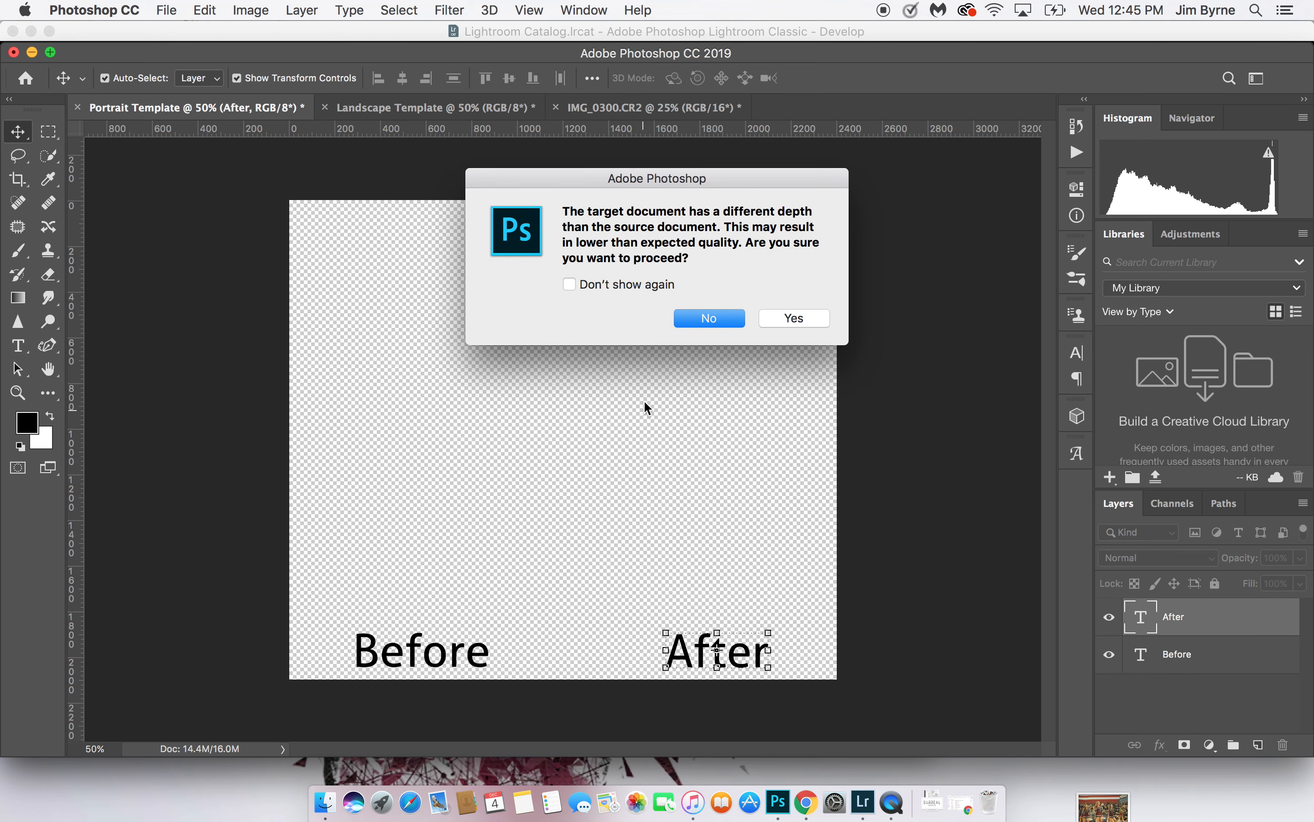
pyautogui.click(804, 316)
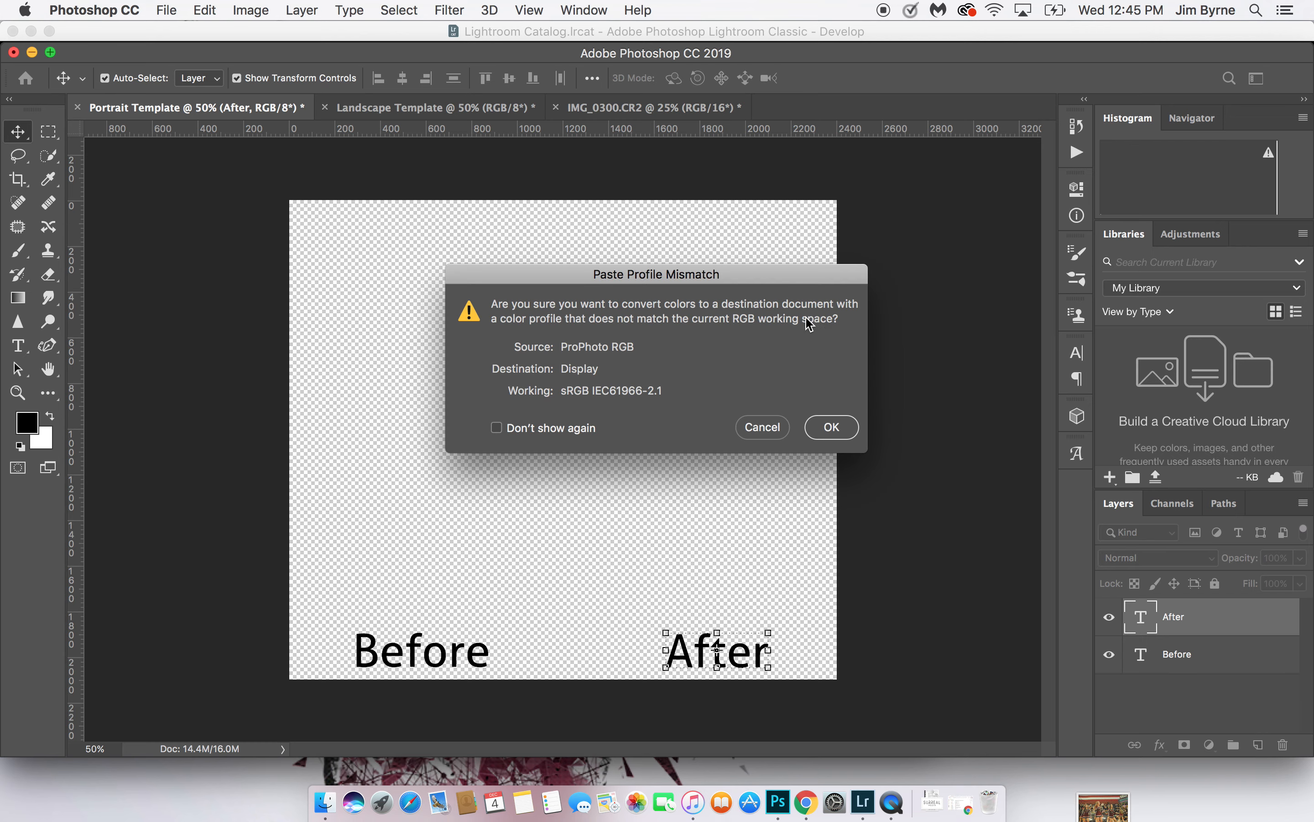
pyautogui.click(831, 426)
pyautogui.moveTo(715, 298); pyautogui.dragTo(761, 308)
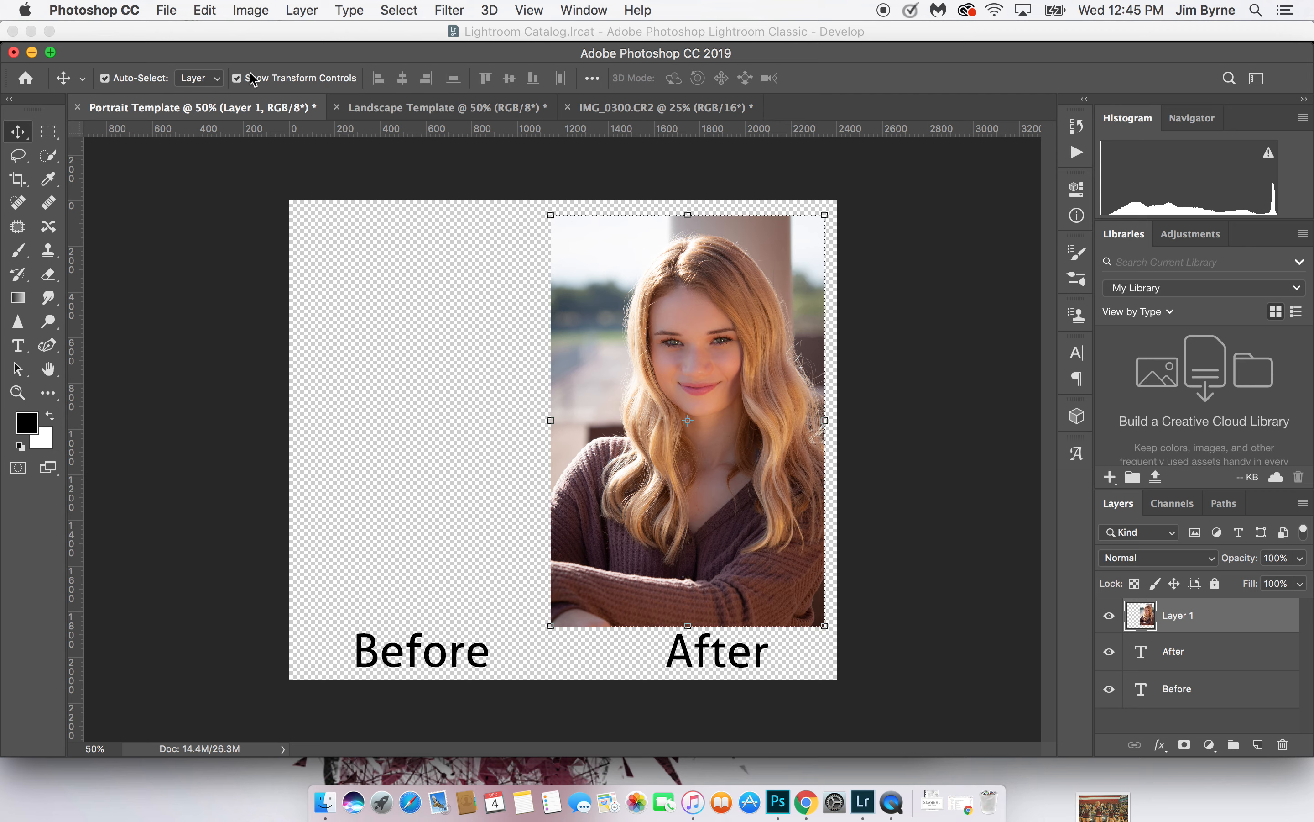
# Shift the After label slightly left to center it beneath the portrait, and deselect it
pyautogui.click(681, 664)
pyautogui.moveTo(679, 664); pyautogui.dragTo(664, 664)
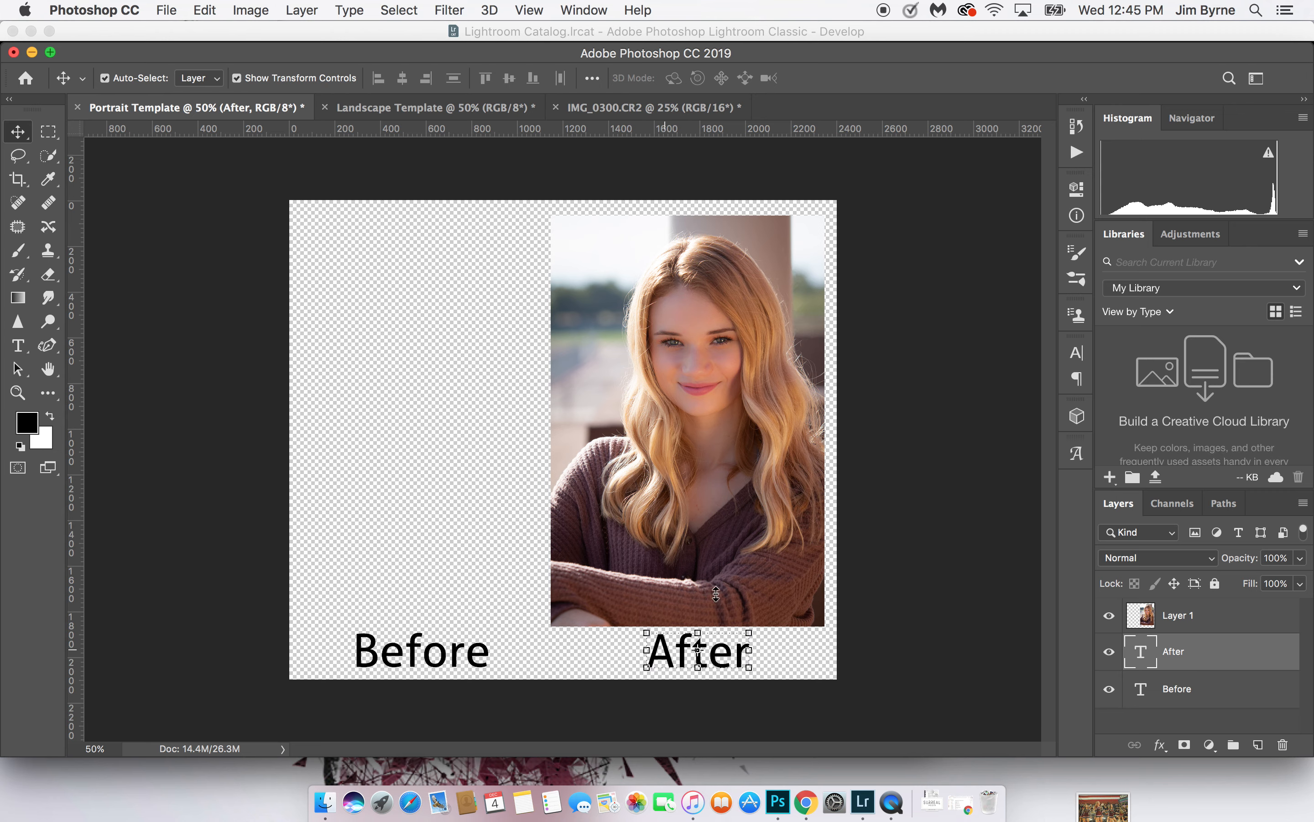
pyautogui.click(910, 481)
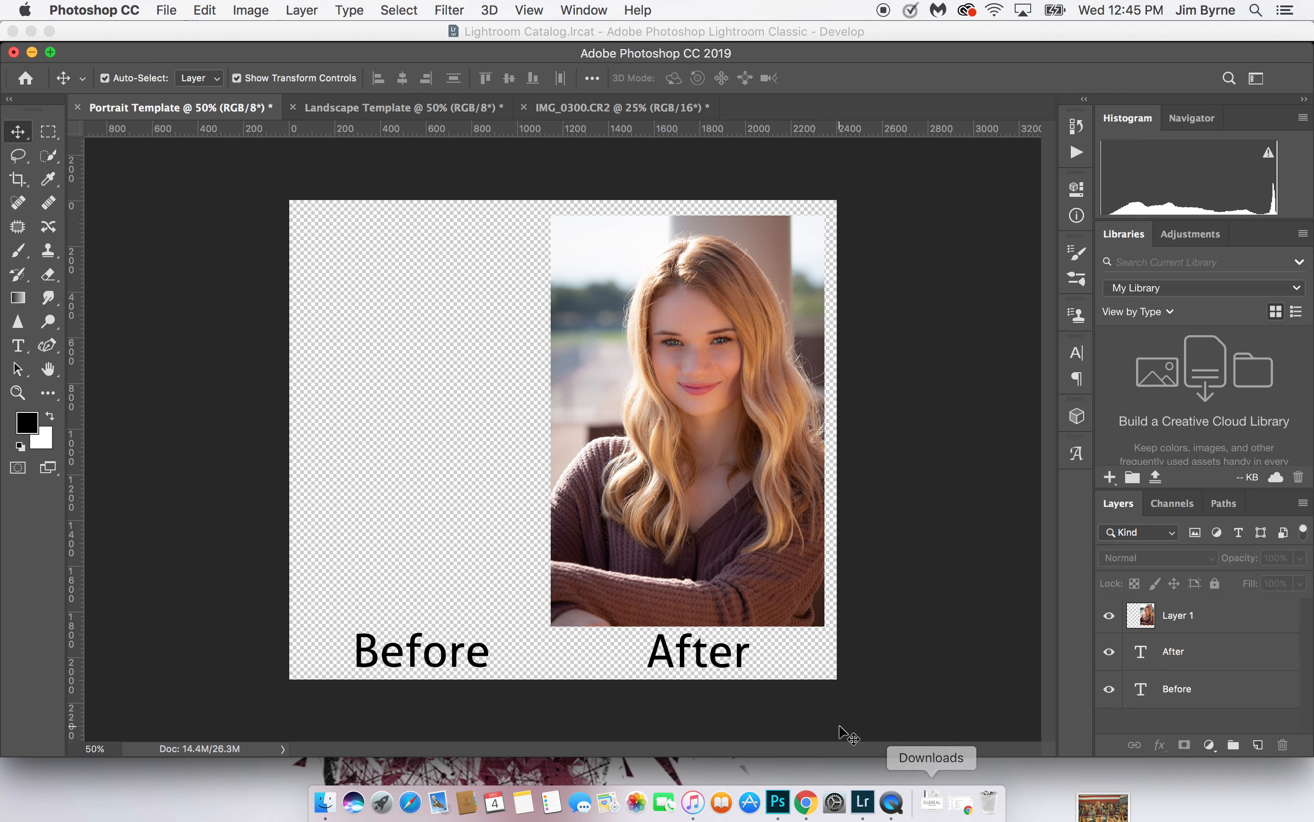
# Switch to Lightroom Classic, select the unedited original IMG_0300.CR2 and open it in Photoshop
pyautogui.click(806, 802)
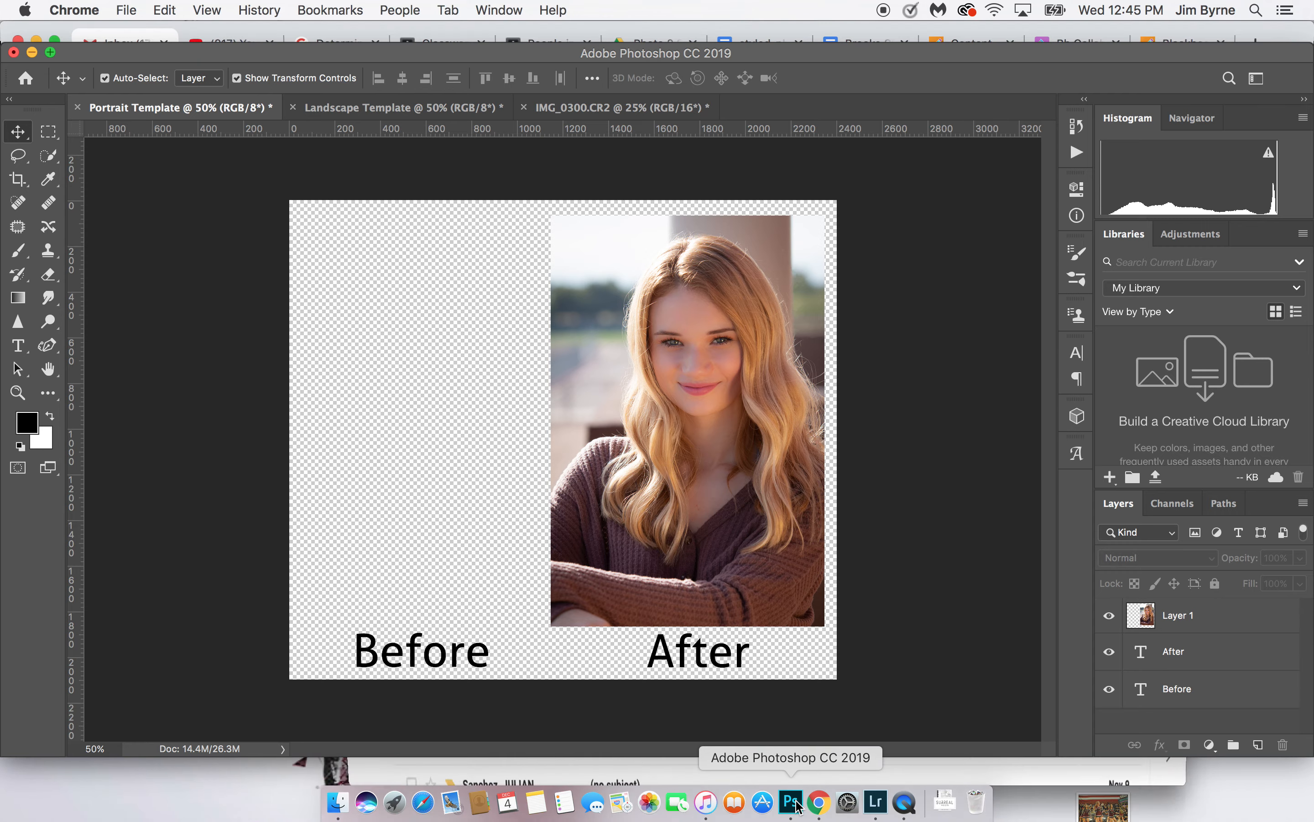
pyautogui.click(35, 42)
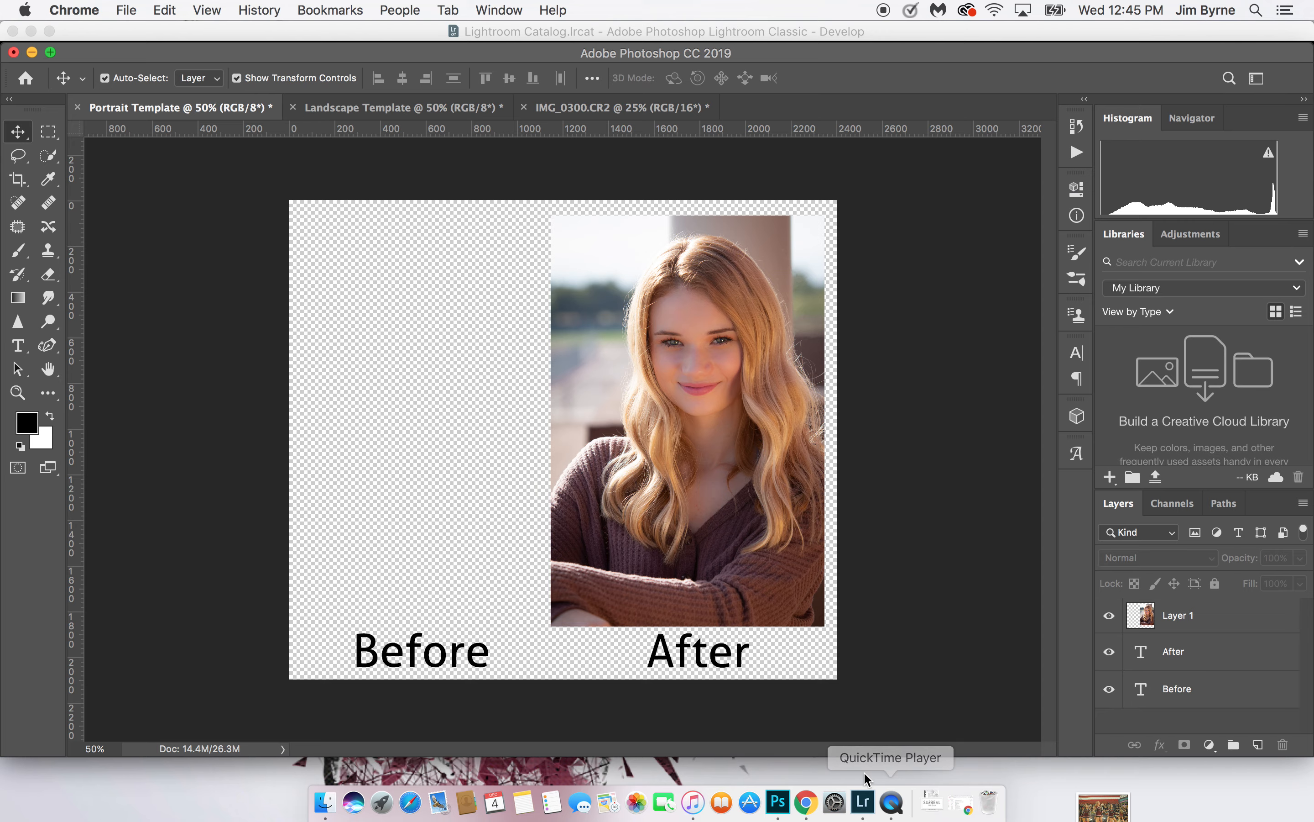
pyautogui.click(863, 801)
pyautogui.click(64, 705)
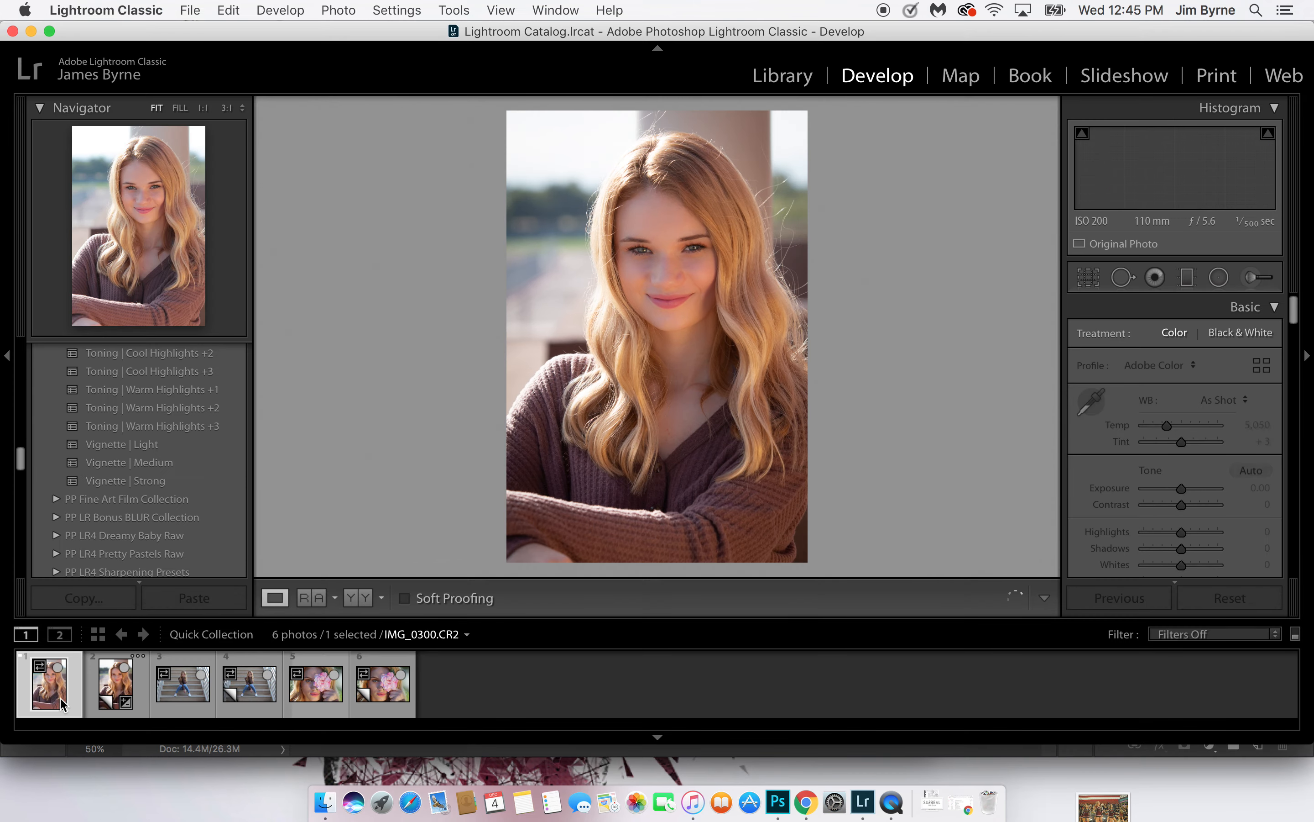
pyautogui.click(107, 697)
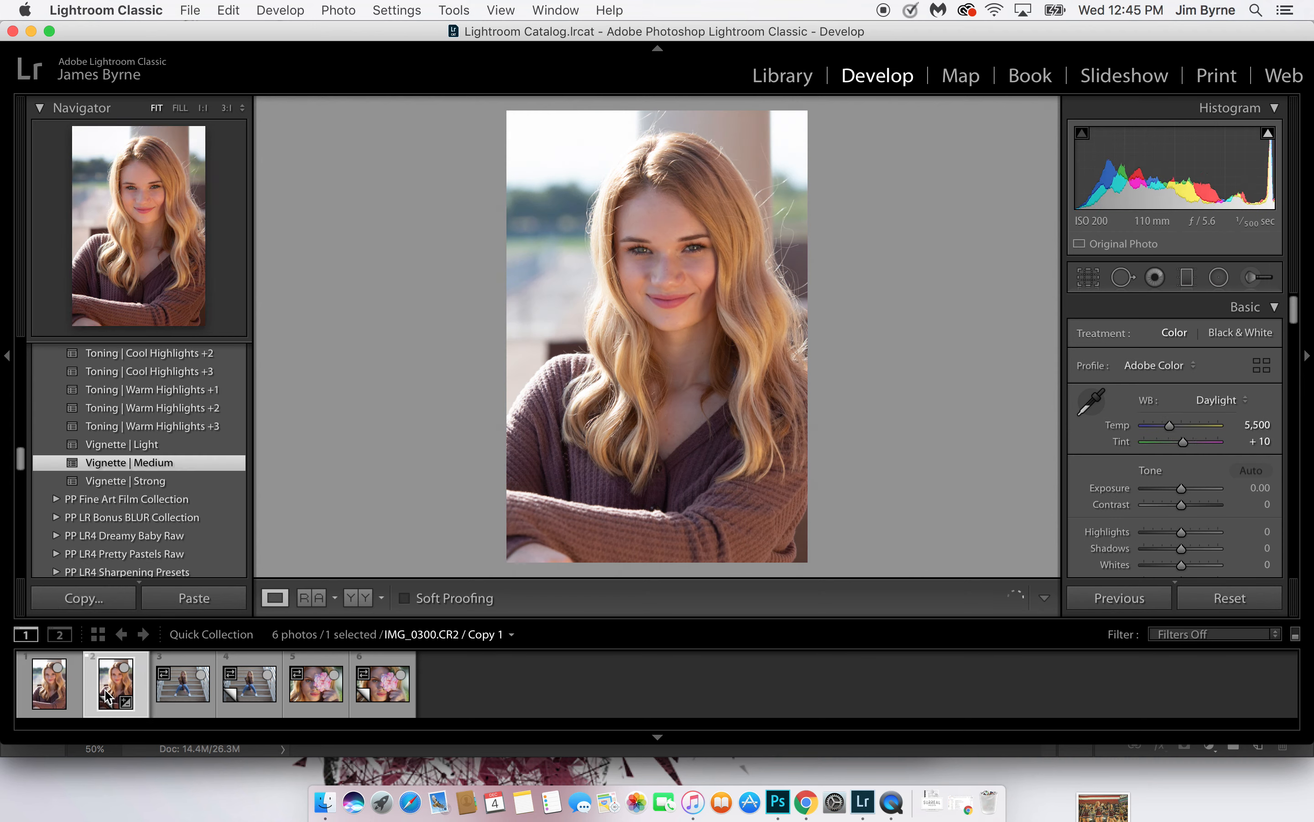
pyautogui.click(54, 701)
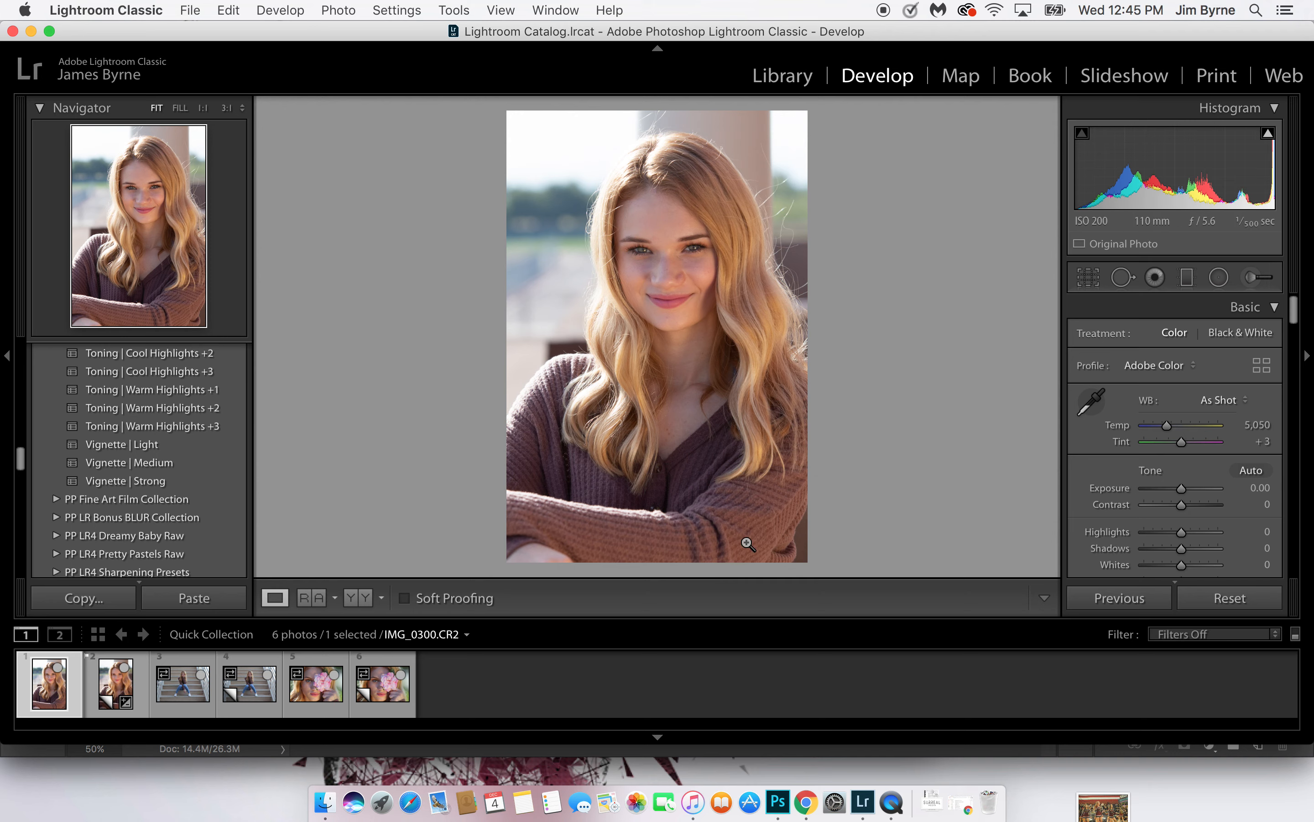
pyautogui.click(777, 803)
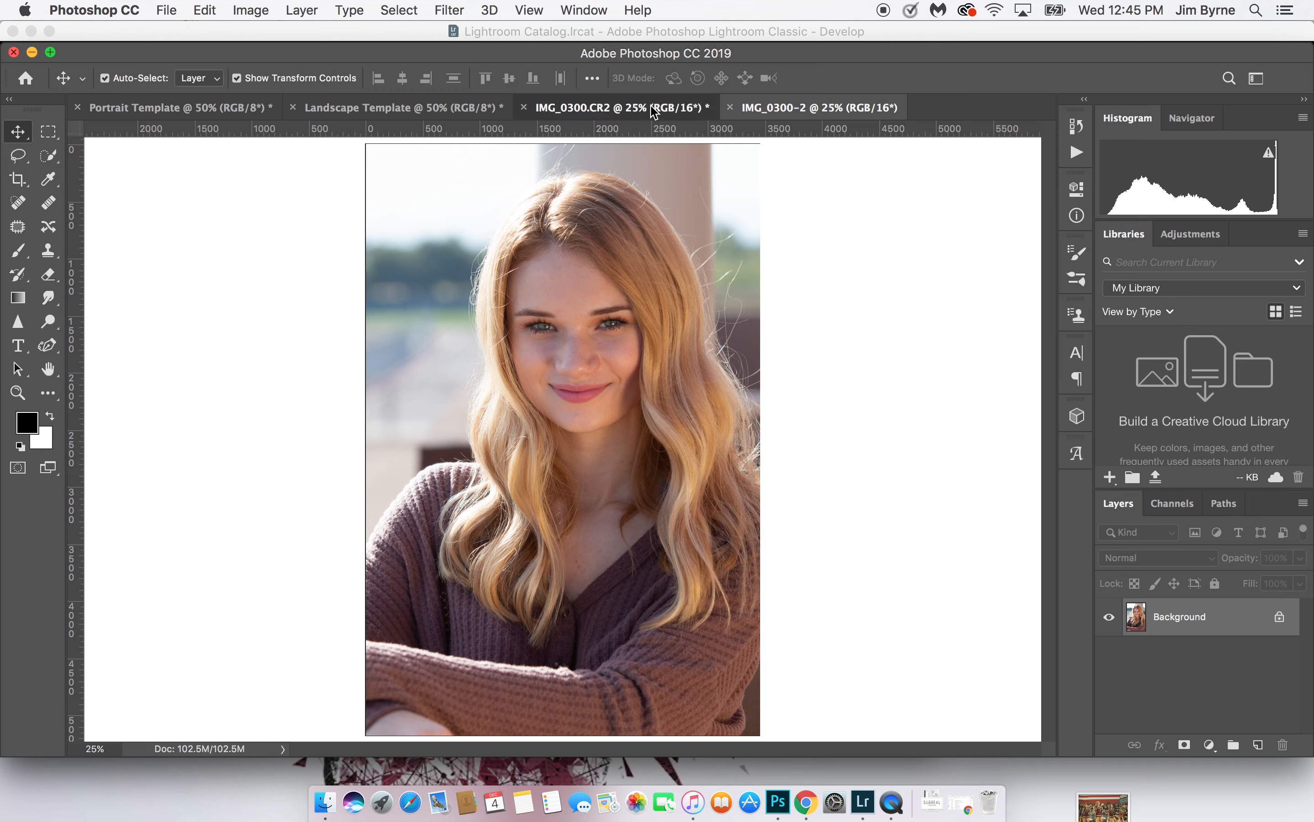
# Bring the unedited IMG_0300-2 document forward and crop it to 4 x 6 in at 300 px/in
pyautogui.click(793, 108)
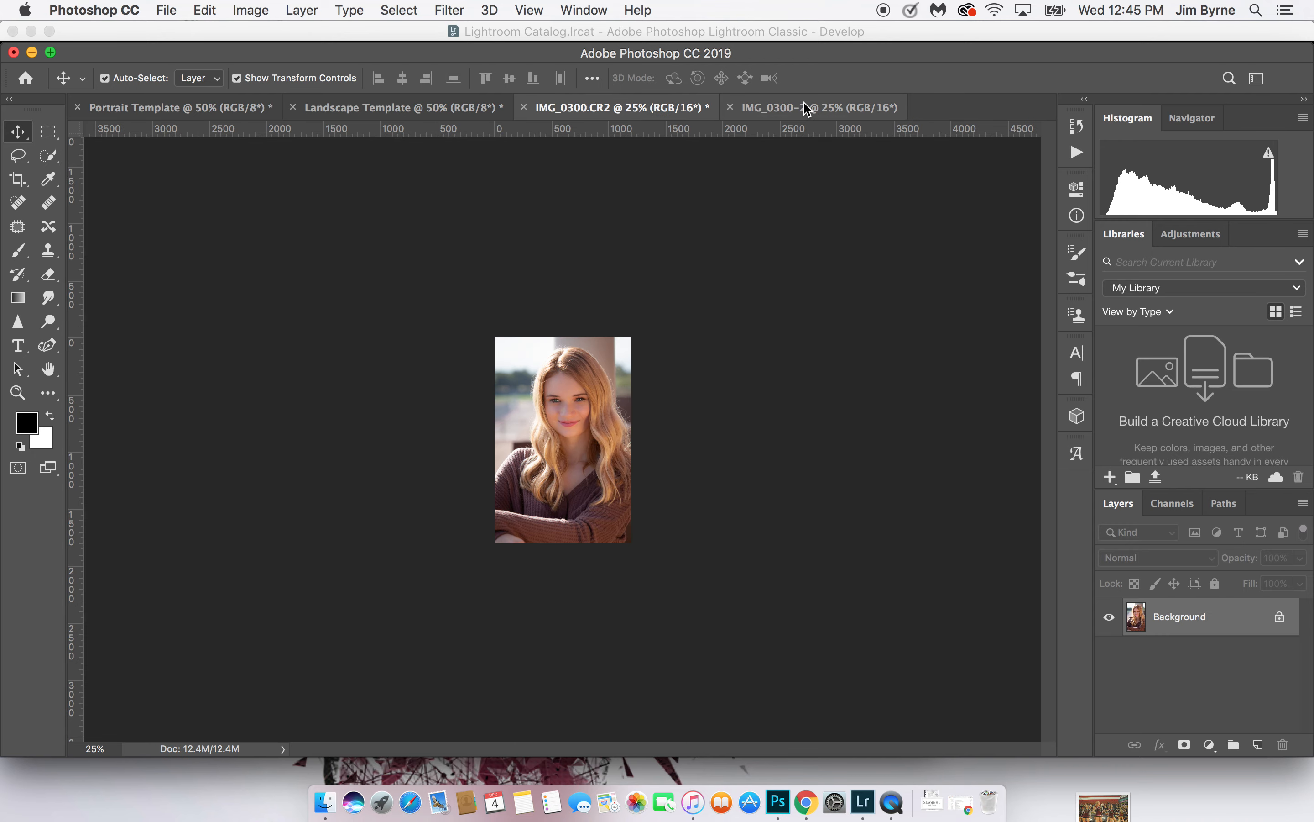
pyautogui.click(808, 111)
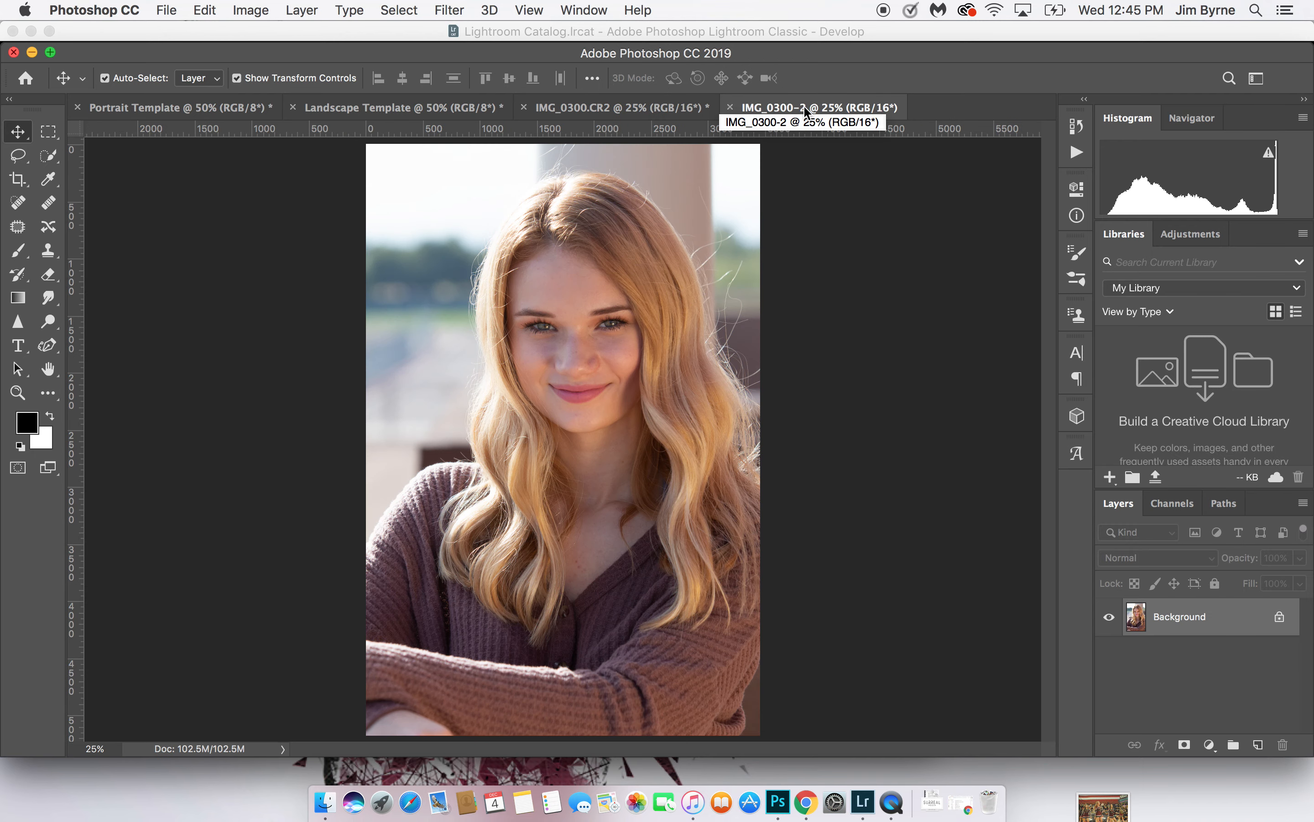
pyautogui.click(19, 185)
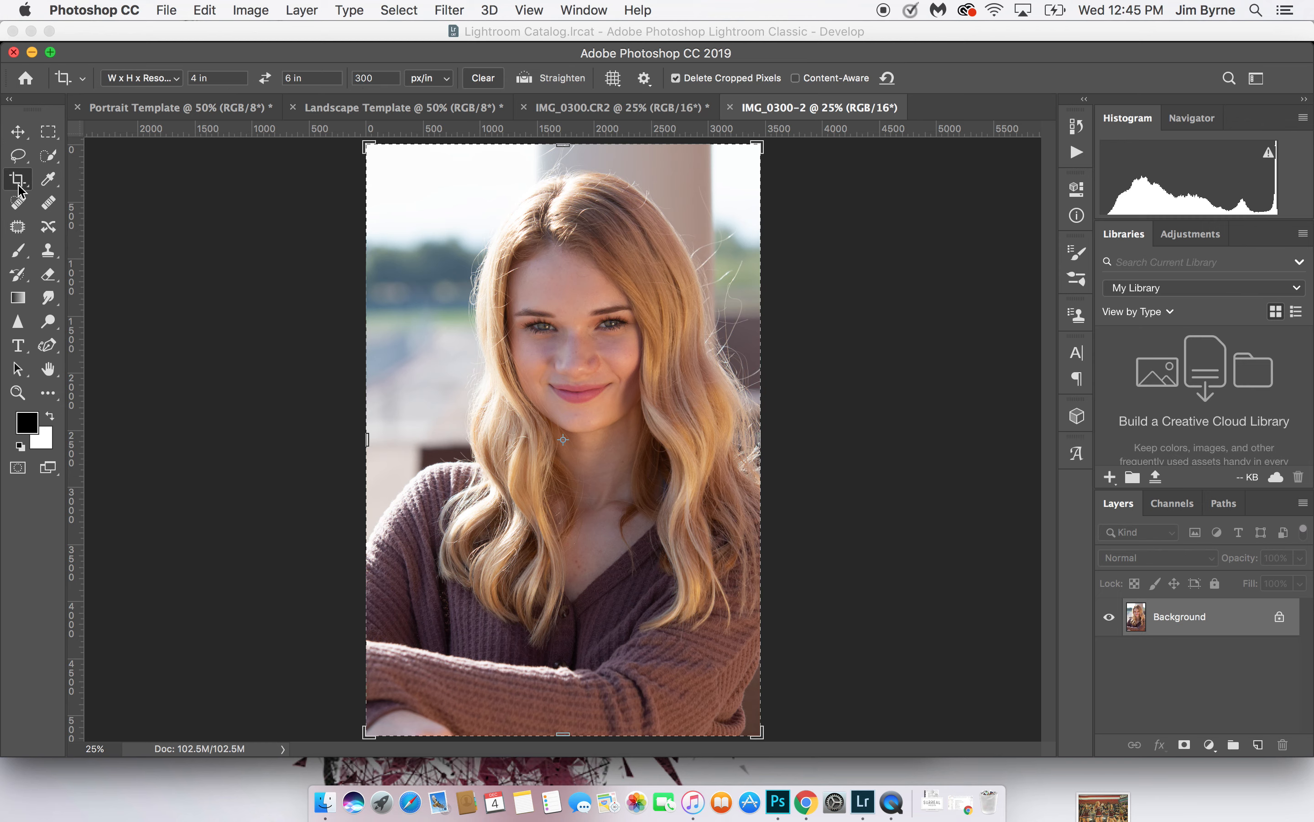
pyautogui.doubleClick(530, 299)
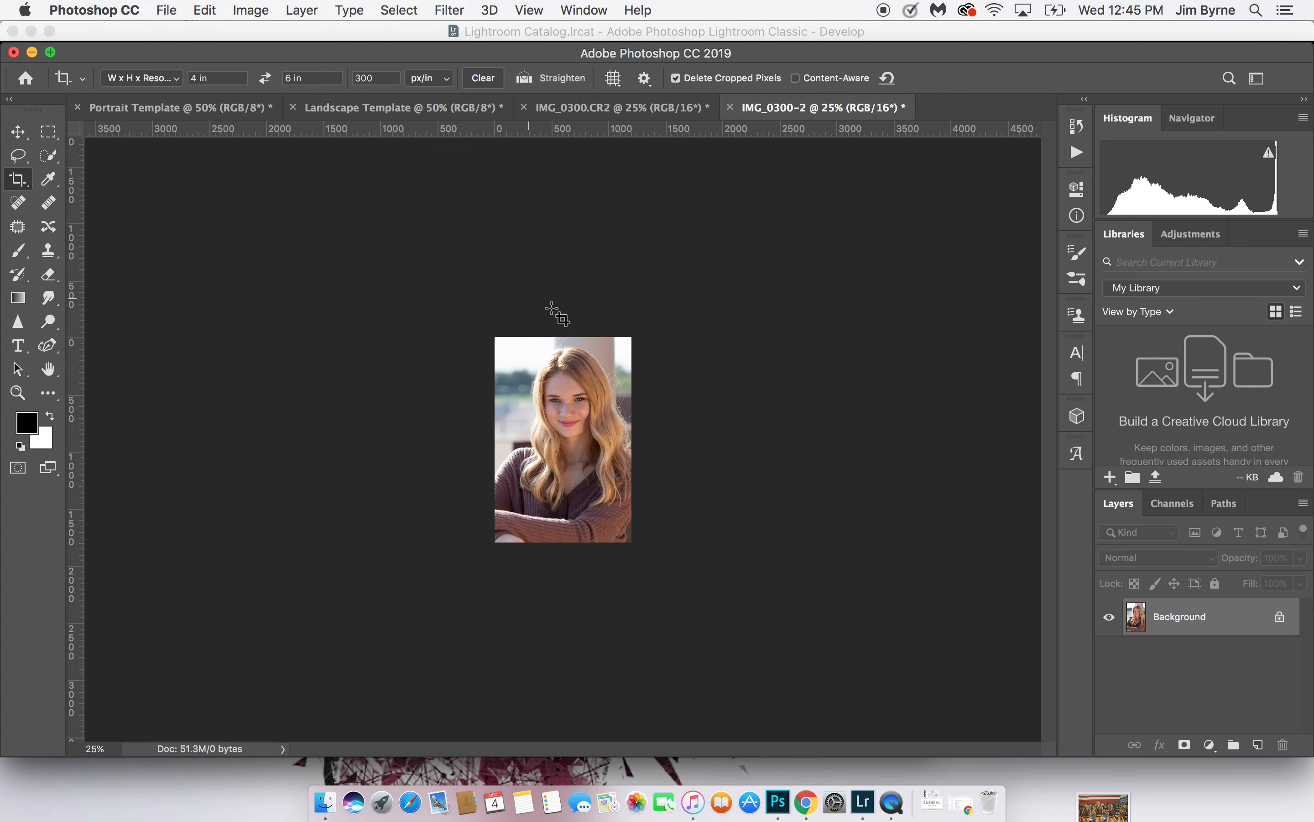
# Move the cropped unedited portrait into the Portrait Template, accepting the conversions, and place it above the Before label, flush with the canvas's left edge
pyautogui.press('v')
pyautogui.moveTo(611, 413); pyautogui.dragTo(438, 401)
pyautogui.click(803, 321)
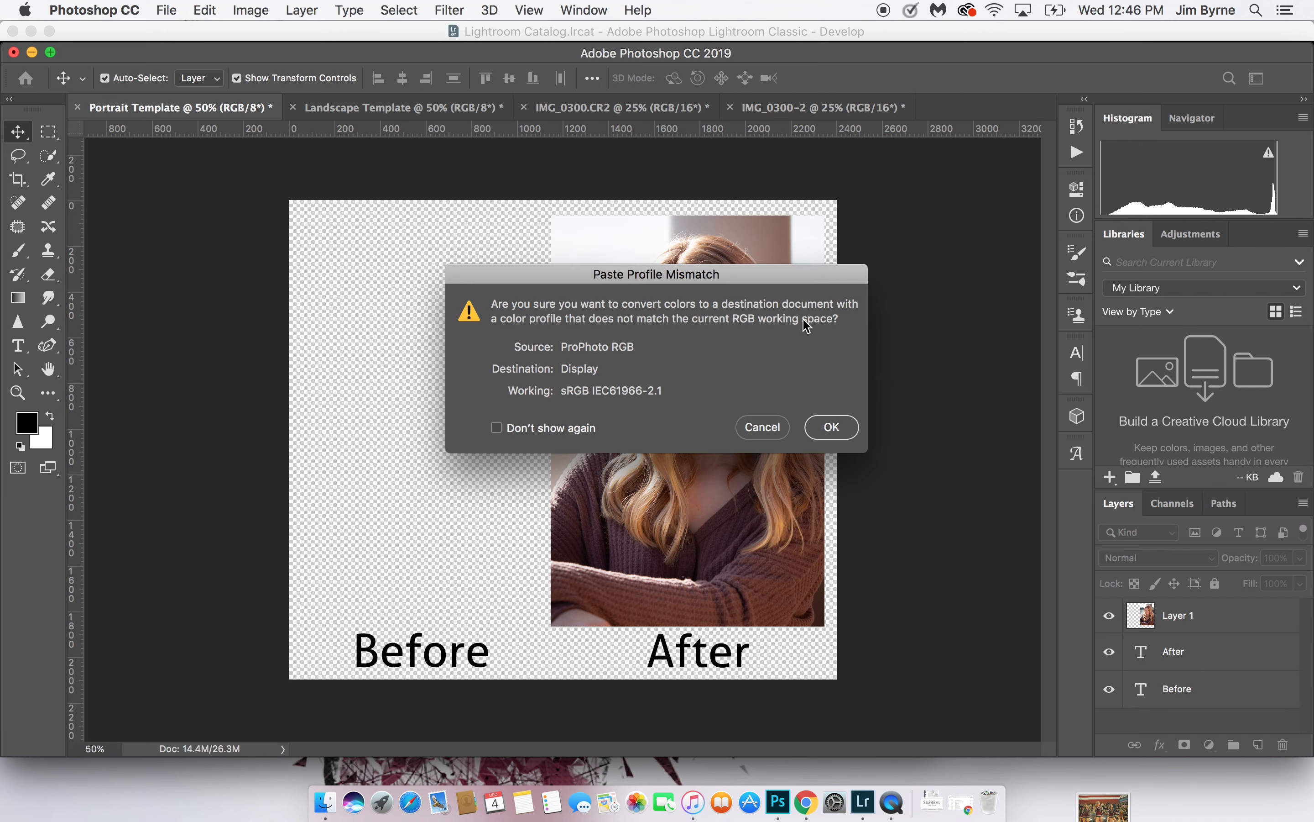
pyautogui.click(845, 427)
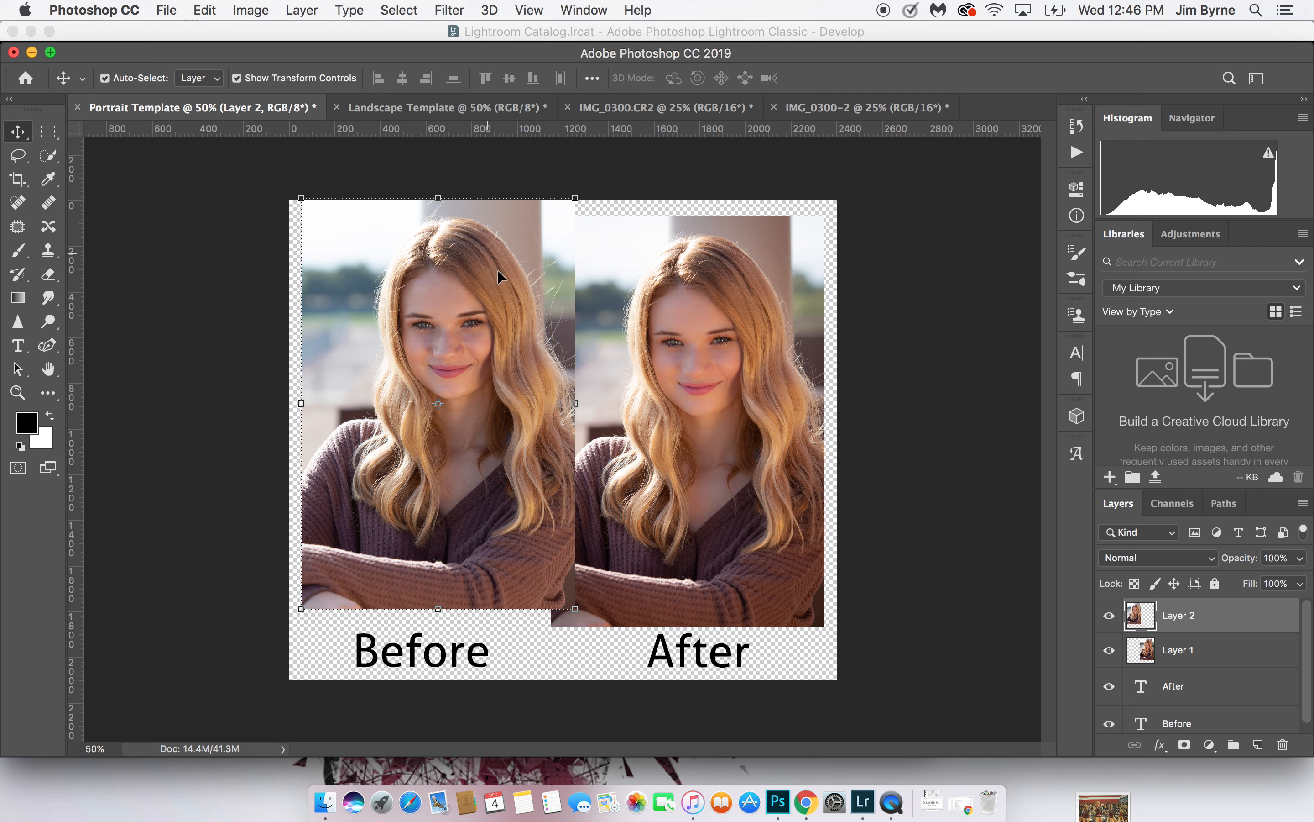
pyautogui.moveTo(510, 284); pyautogui.dragTo(503, 306)
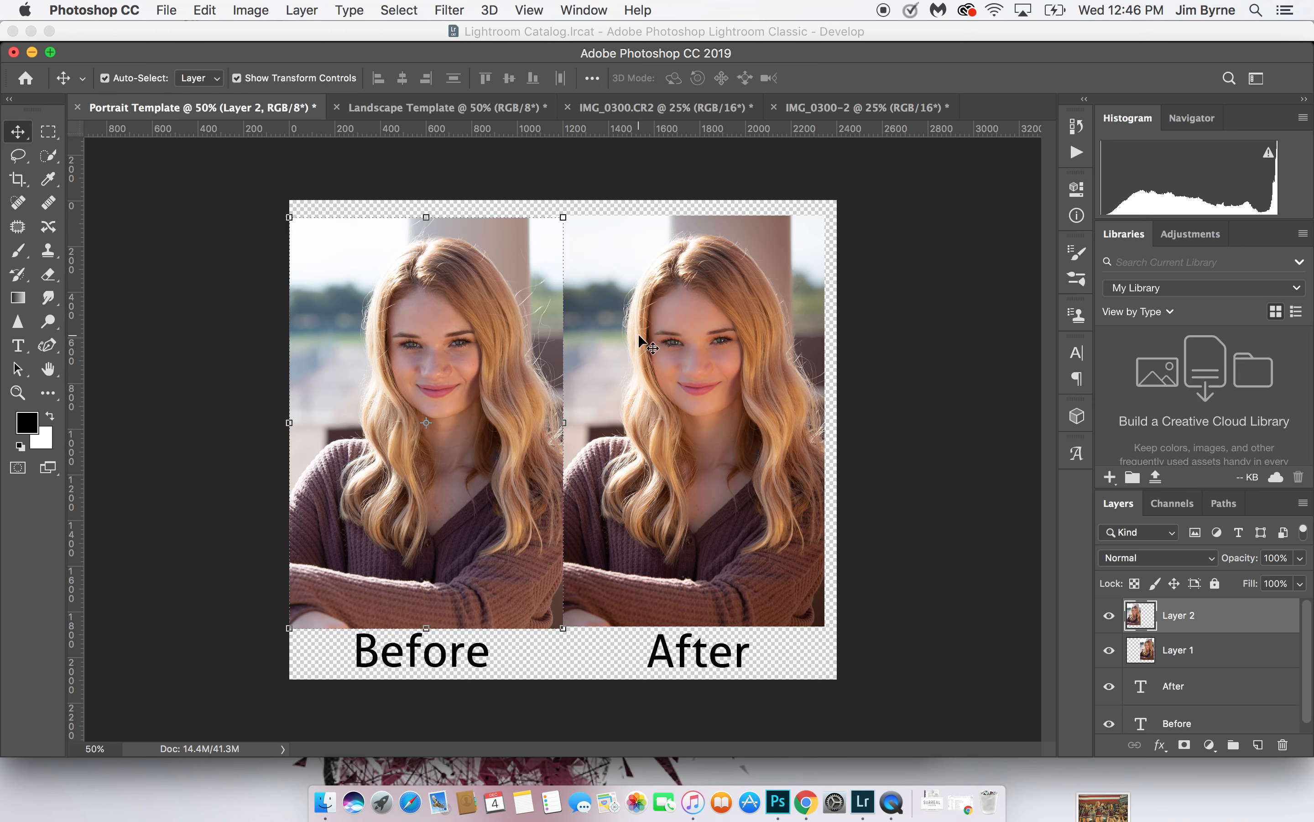
# Shift the After portrait flush with the canvas's right edge, and nudge the Before and After labels to center them beneath their portraits
pyautogui.moveTo(638, 333); pyautogui.dragTo(652, 339)
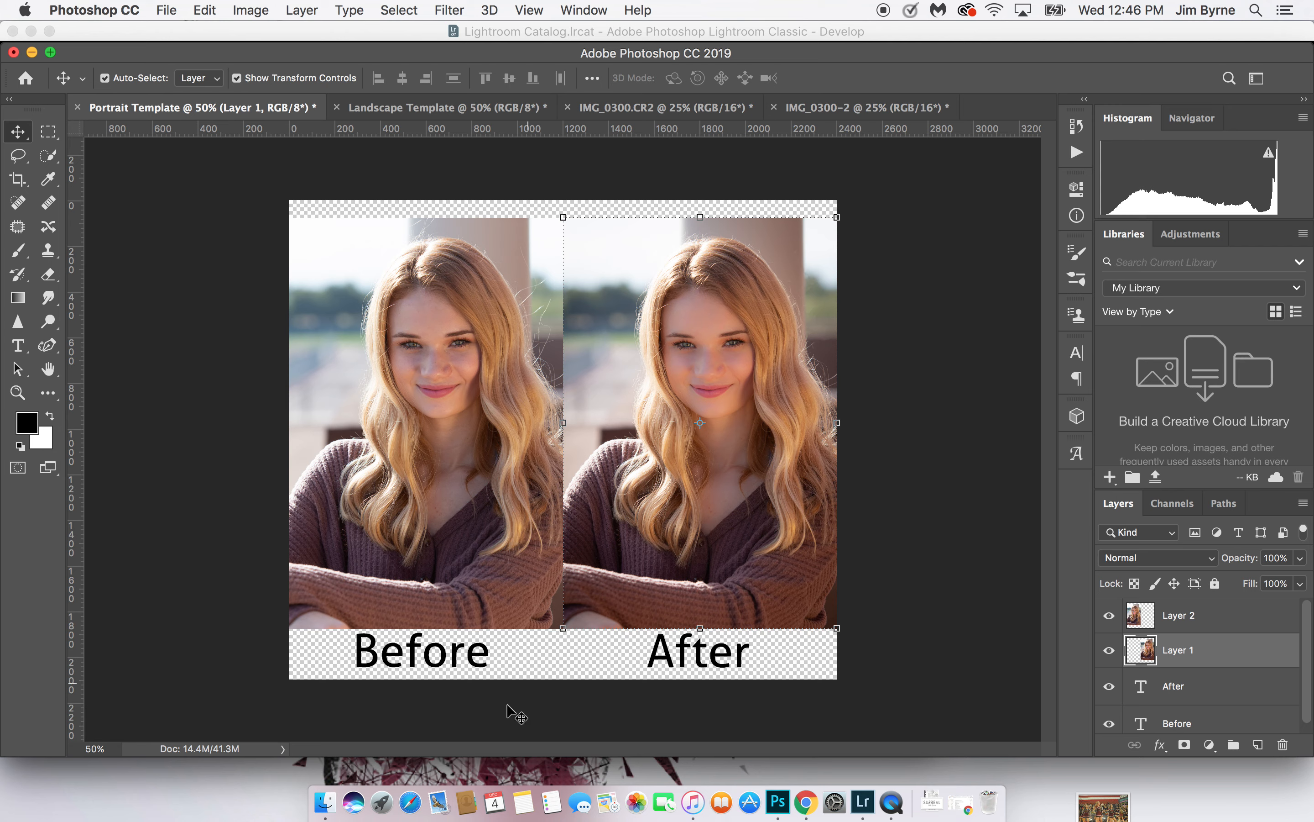
pyautogui.click(413, 664)
pyautogui.moveTo(411, 661); pyautogui.dragTo(418, 667)
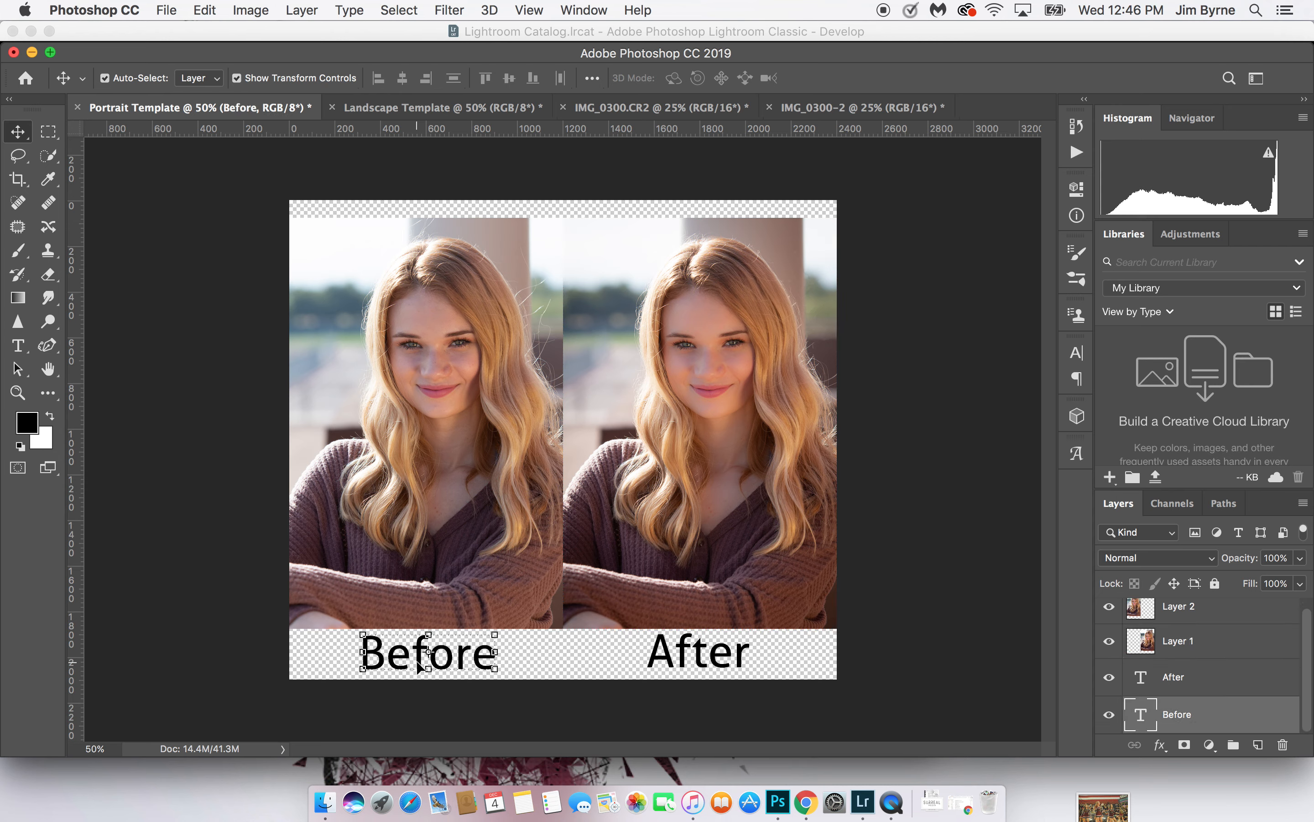
pyautogui.click(694, 660)
pyautogui.moveTo(695, 660); pyautogui.dragTo(694, 662)
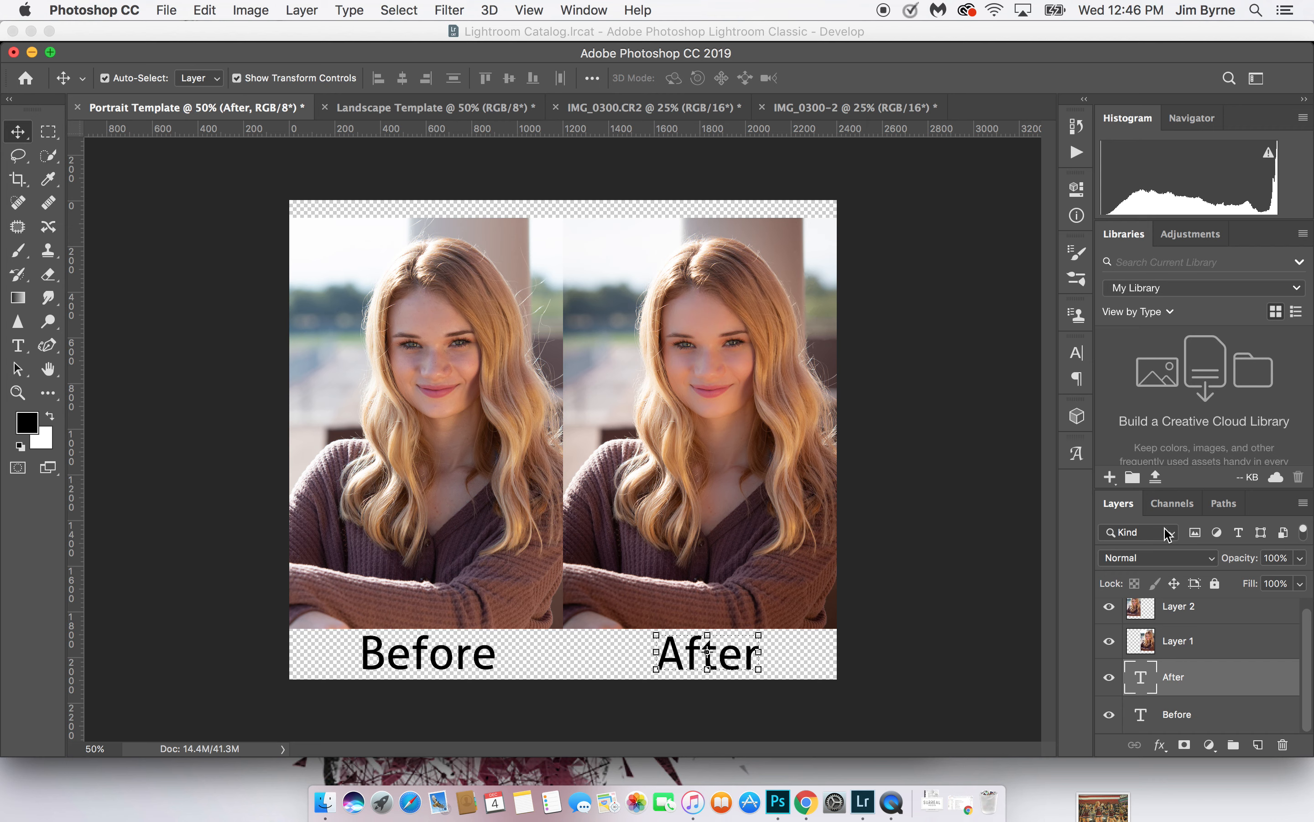
# Save the comparison to the Desktop as a JPEG named with the subject's first name followed by 1
pyautogui.click(168, 12)
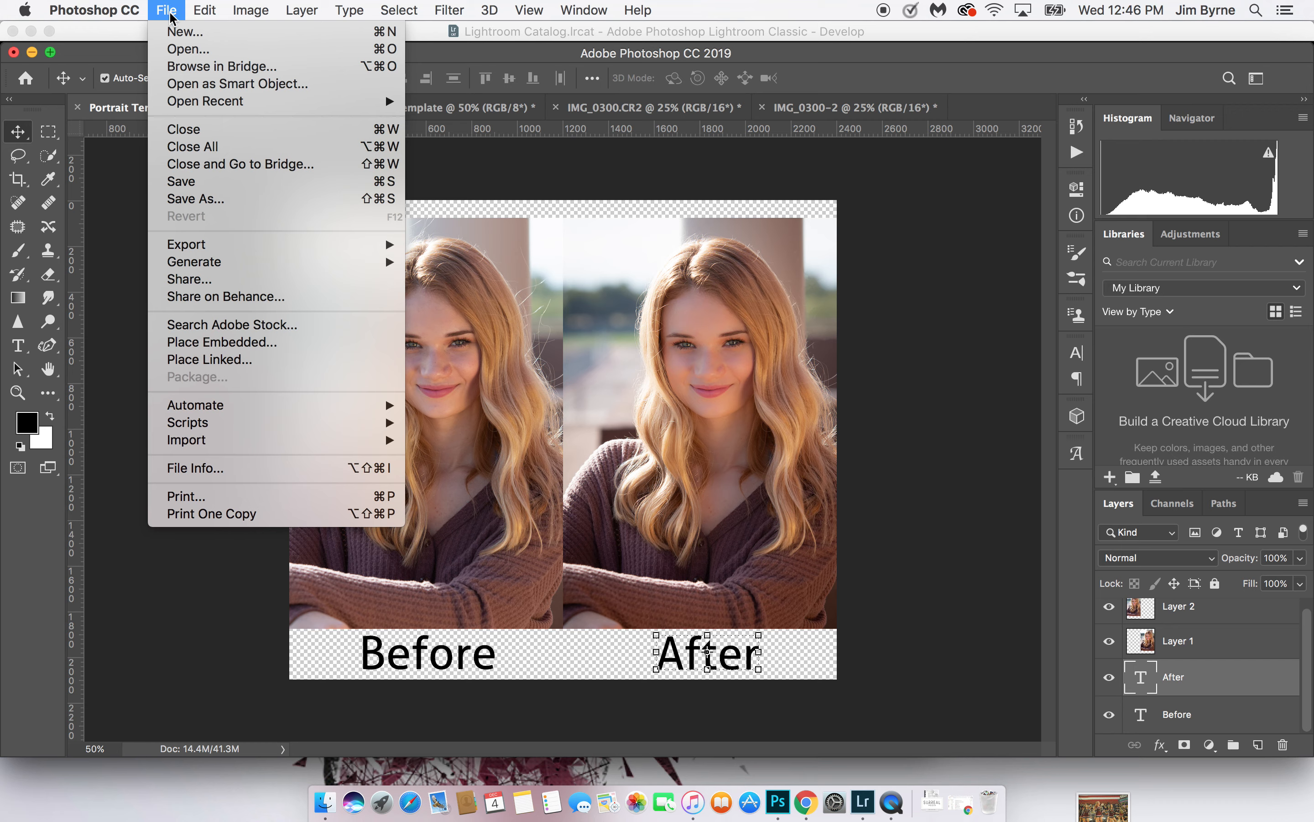
pyautogui.click(256, 199)
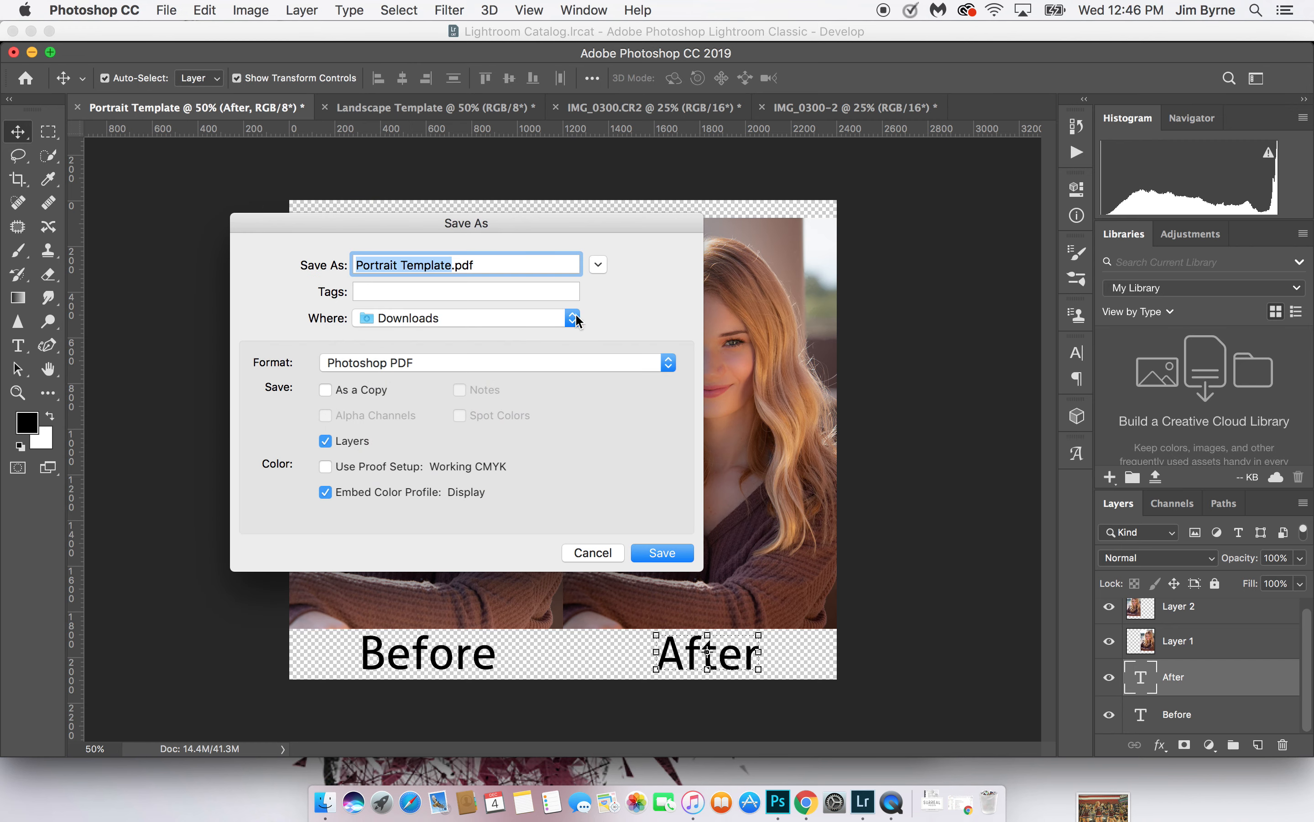
pyautogui.write('Brooke')
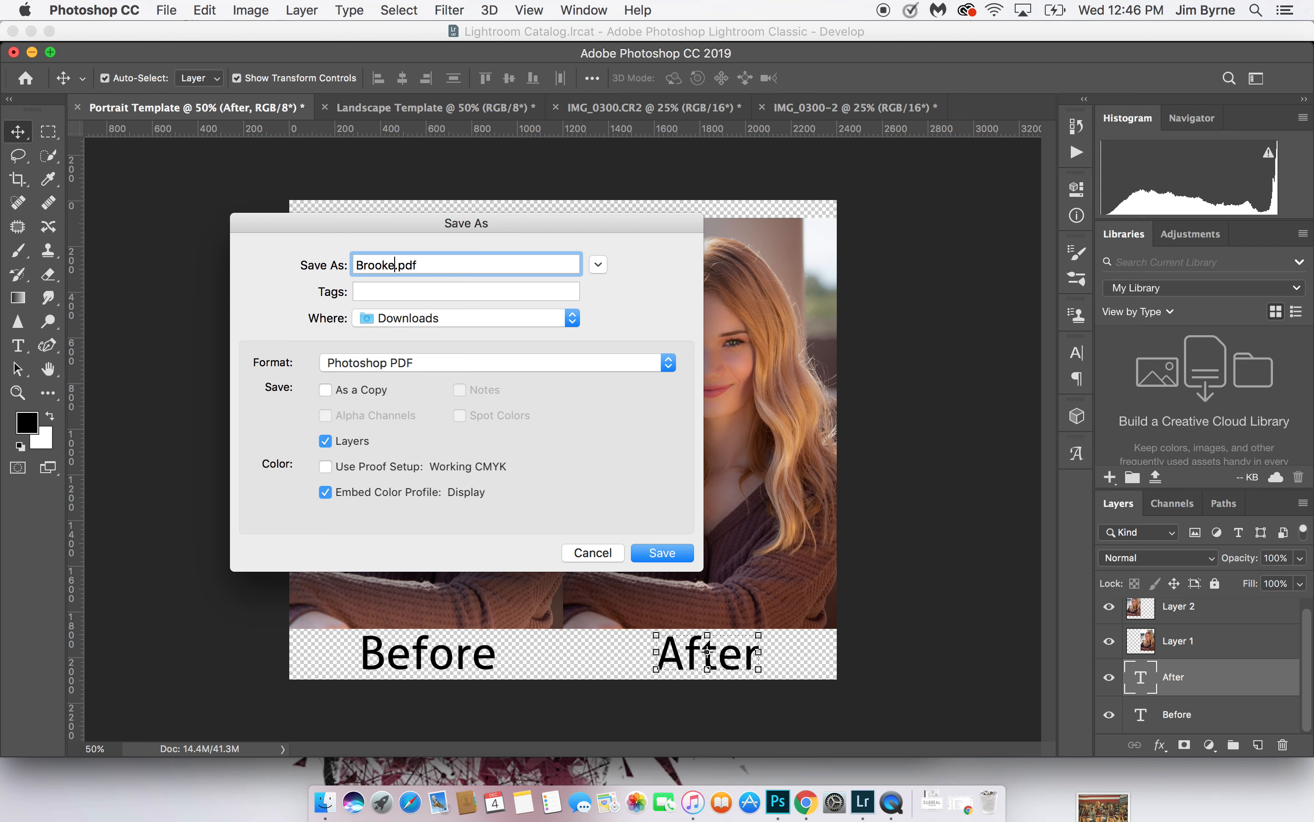
pyautogui.write('1')
pyautogui.click(611, 363)
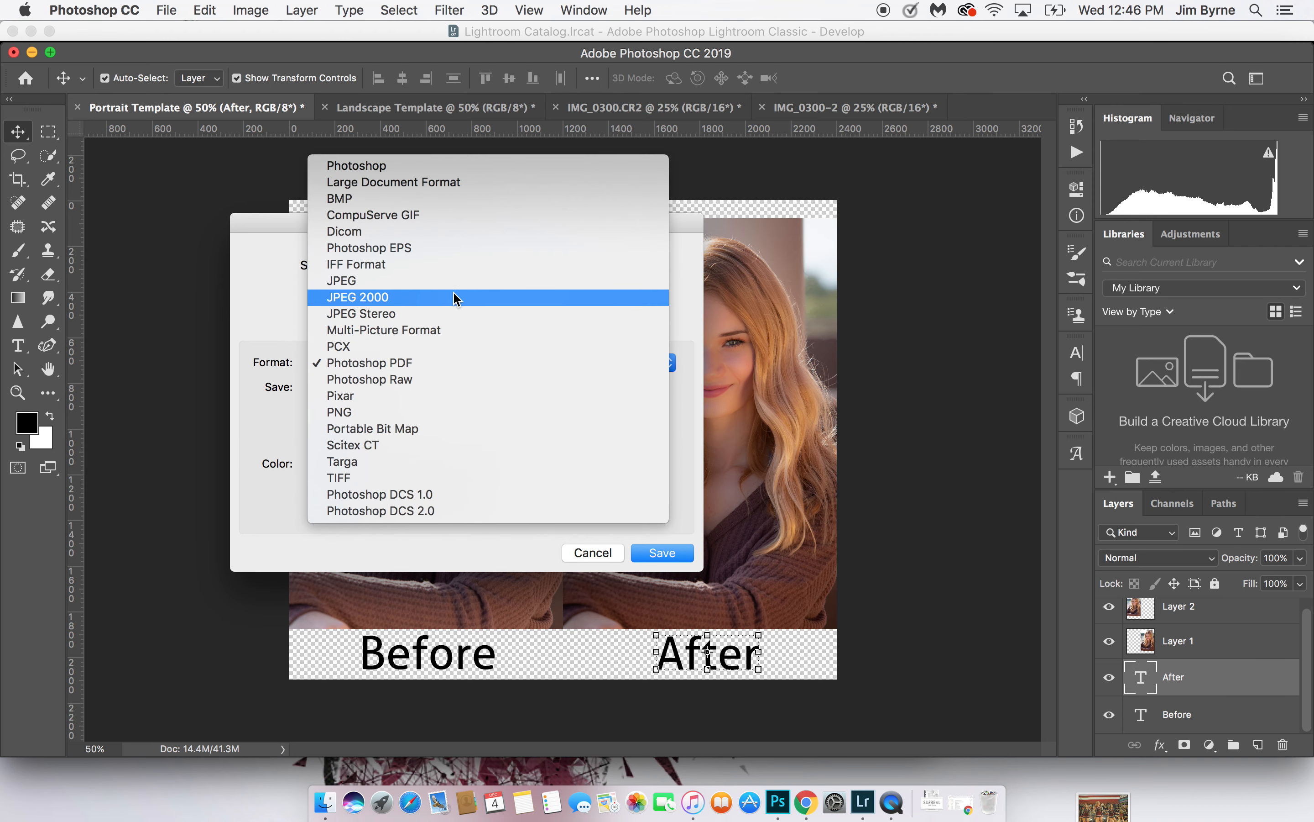
pyautogui.click(463, 280)
pyautogui.click(574, 319)
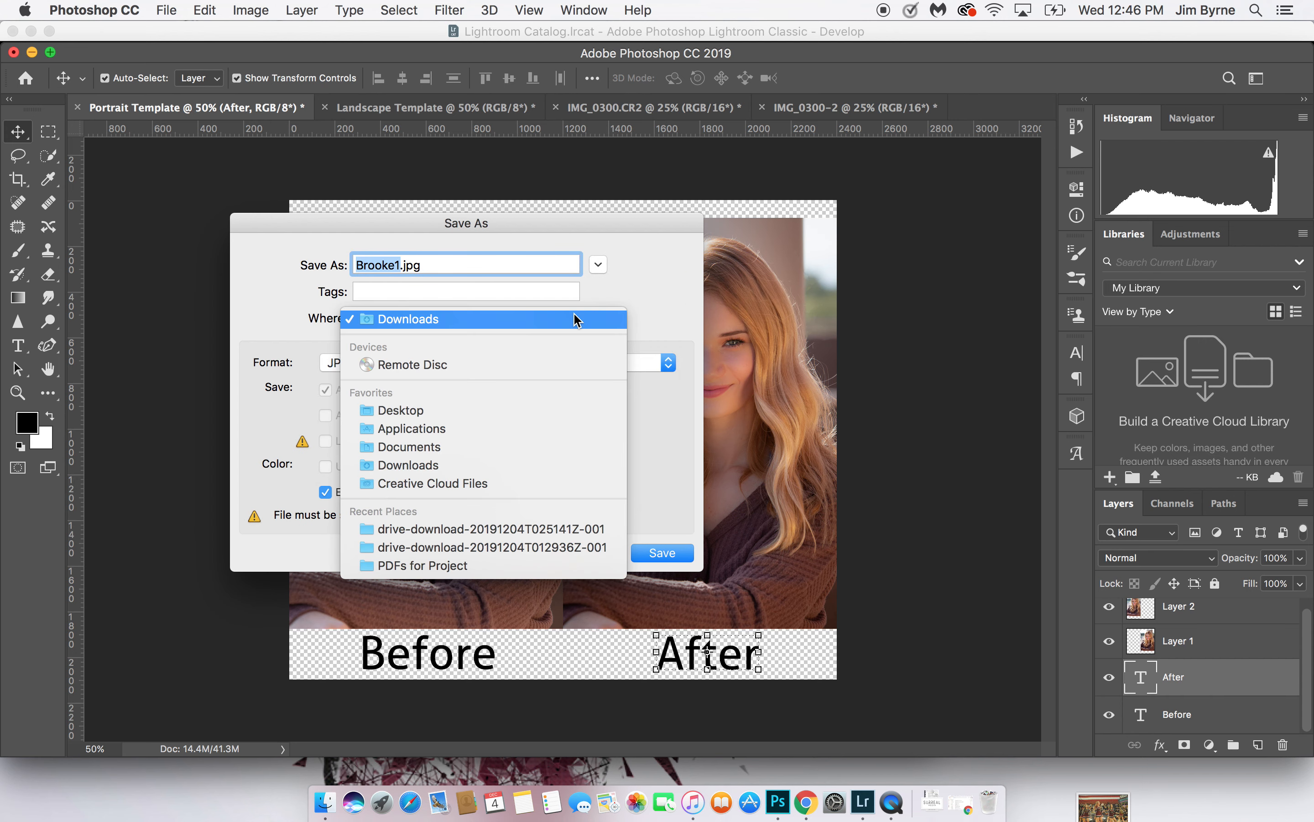
pyautogui.click(499, 410)
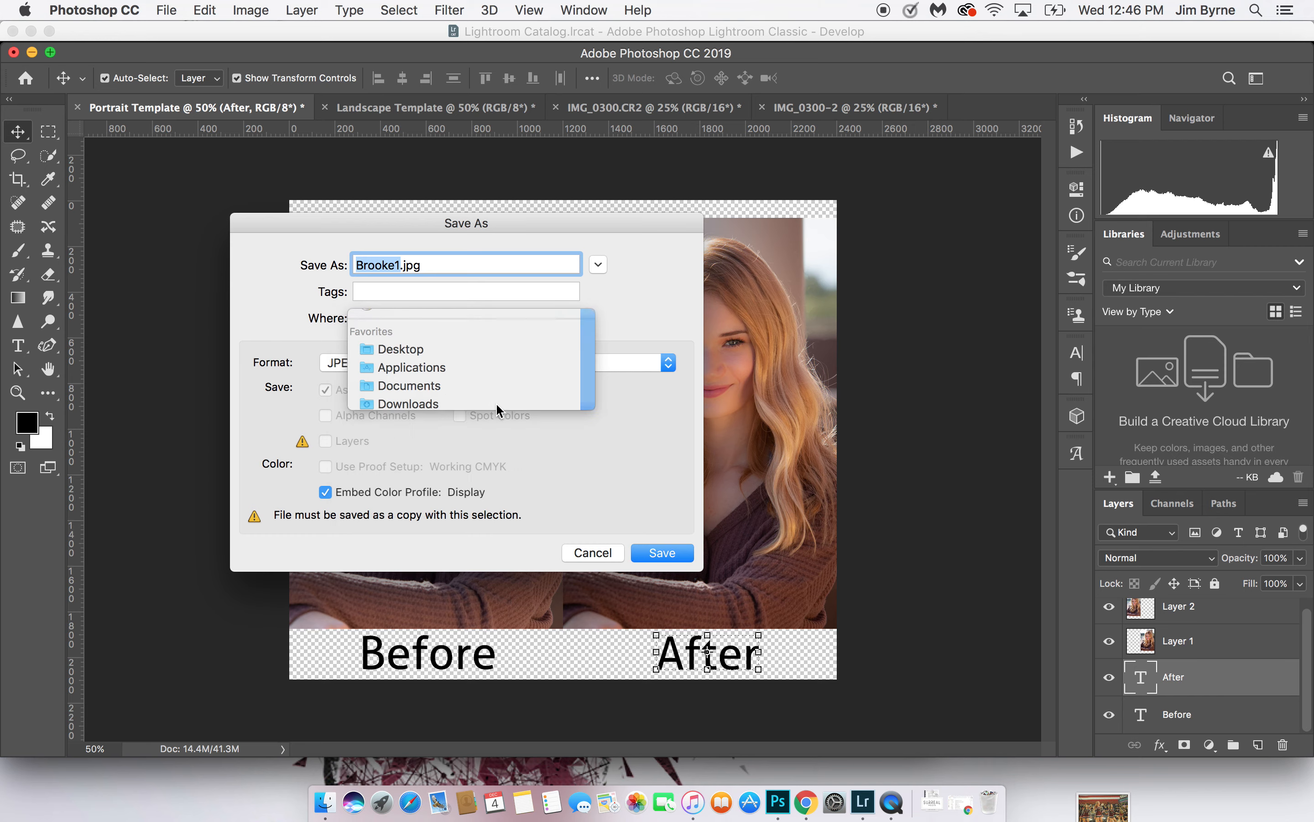
pyautogui.click(683, 553)
pyautogui.click(698, 328)
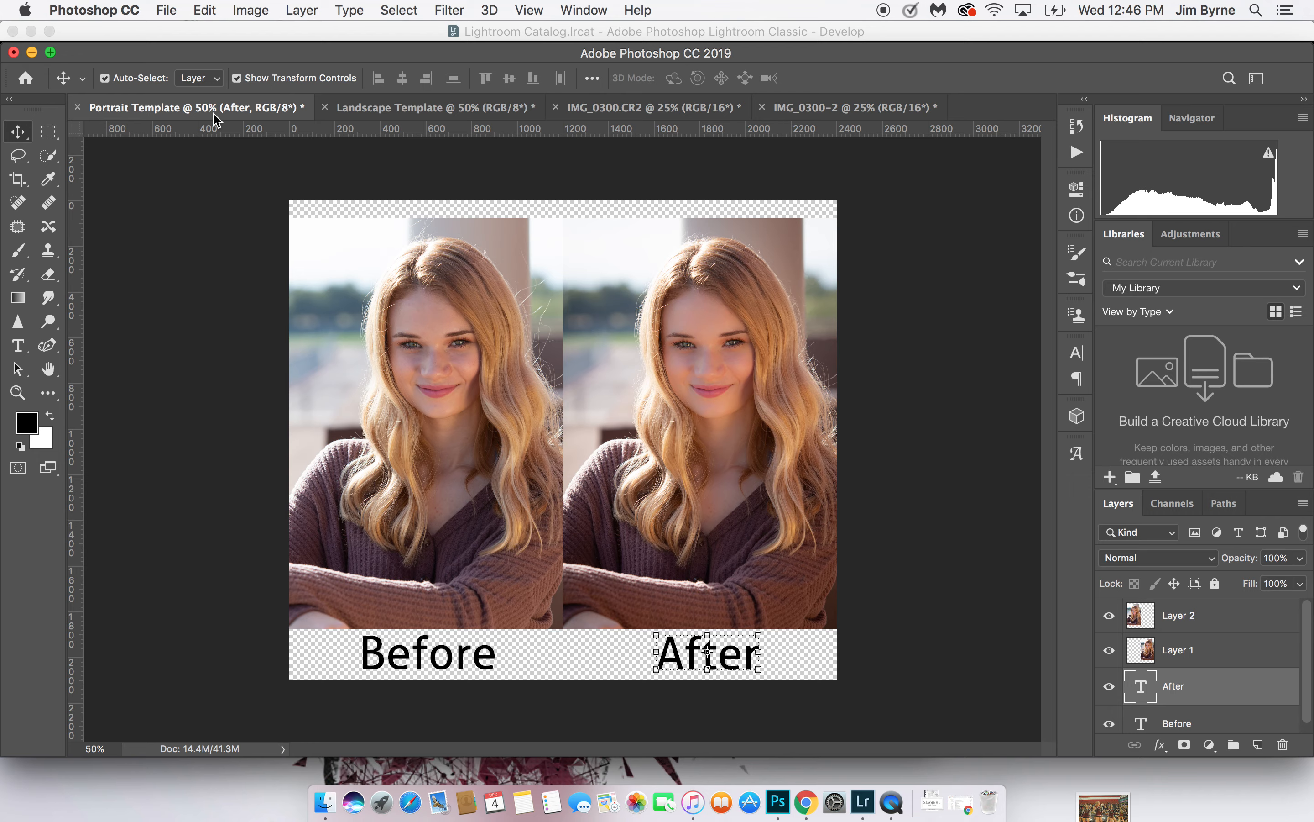
# Clear the open windows covering the desktop, open the saved comparison JPEG in Preview and examine the before-and-after result
pyautogui.click(32, 52)
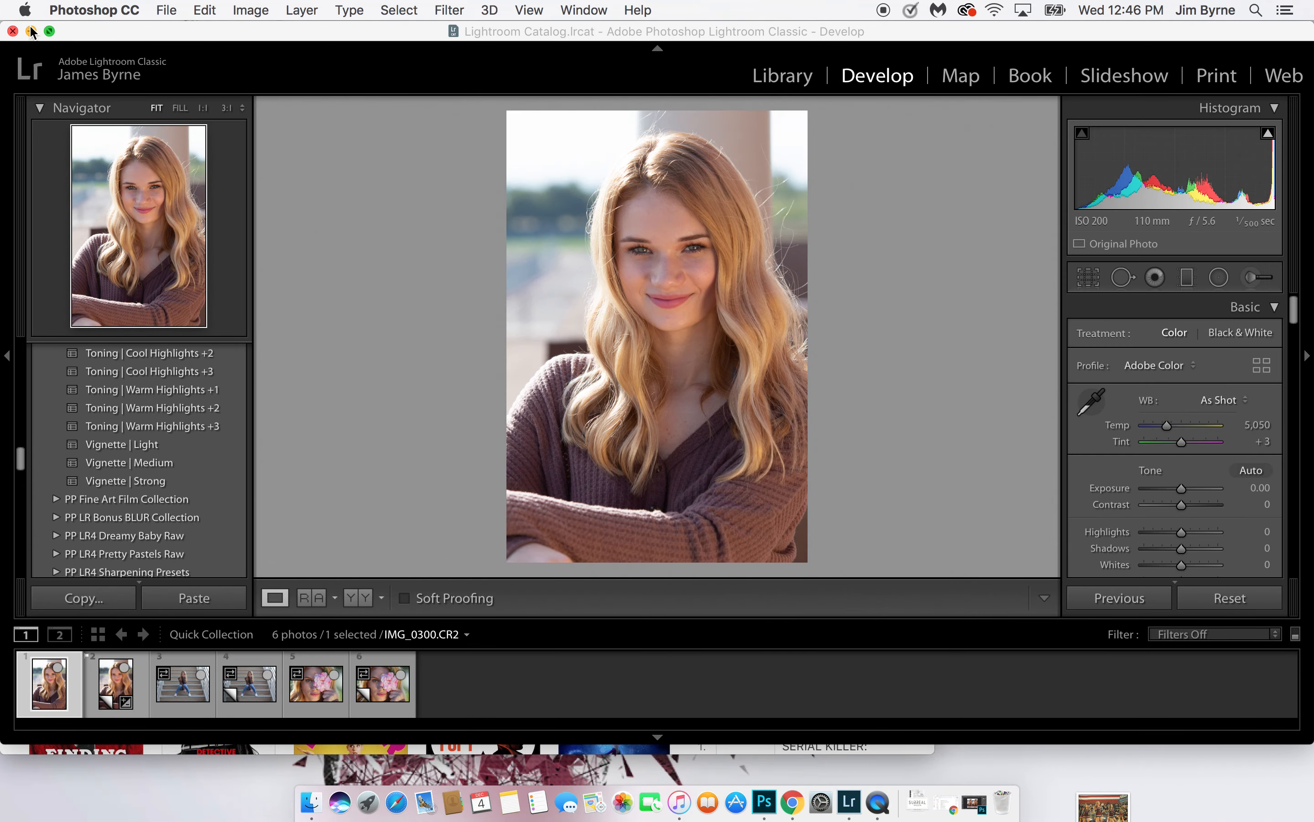
pyautogui.click(31, 31)
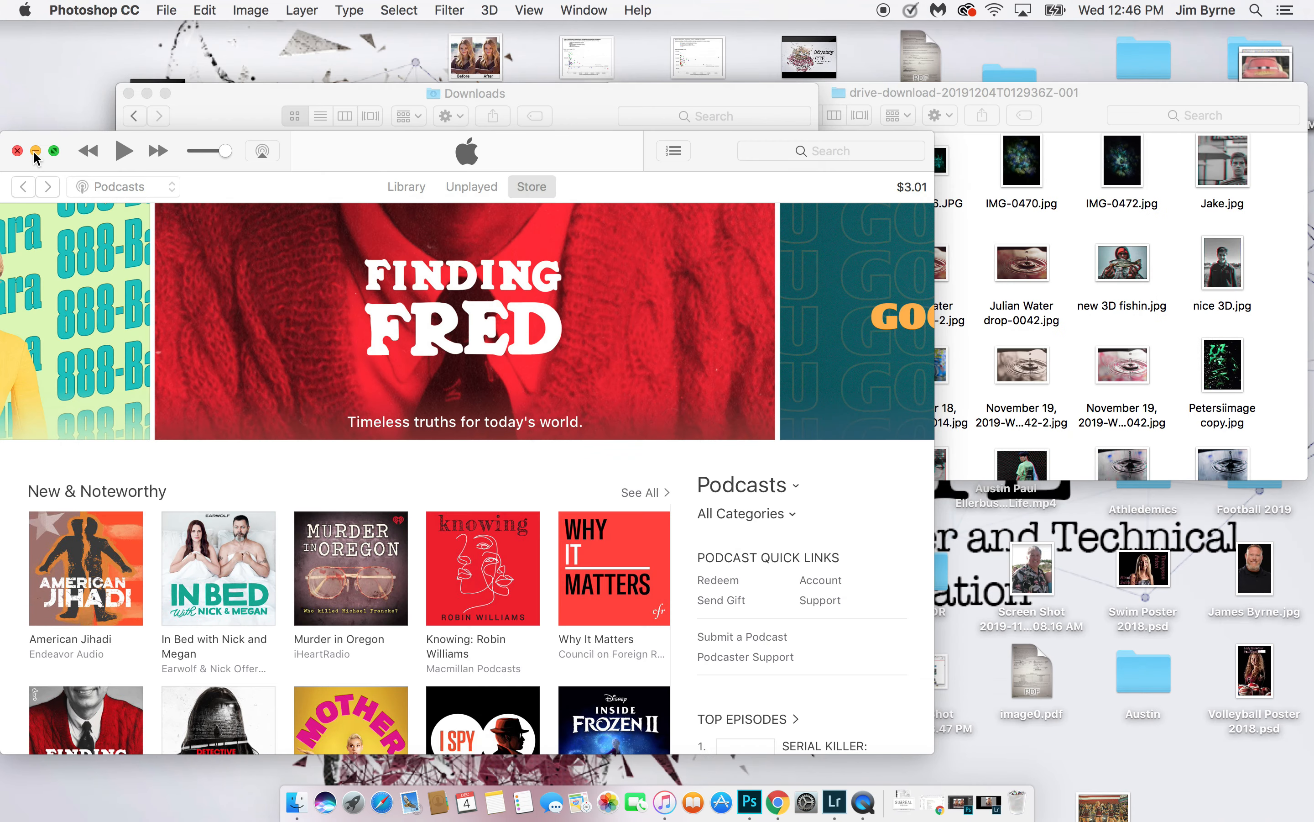
pyautogui.click(17, 151)
pyautogui.click(129, 94)
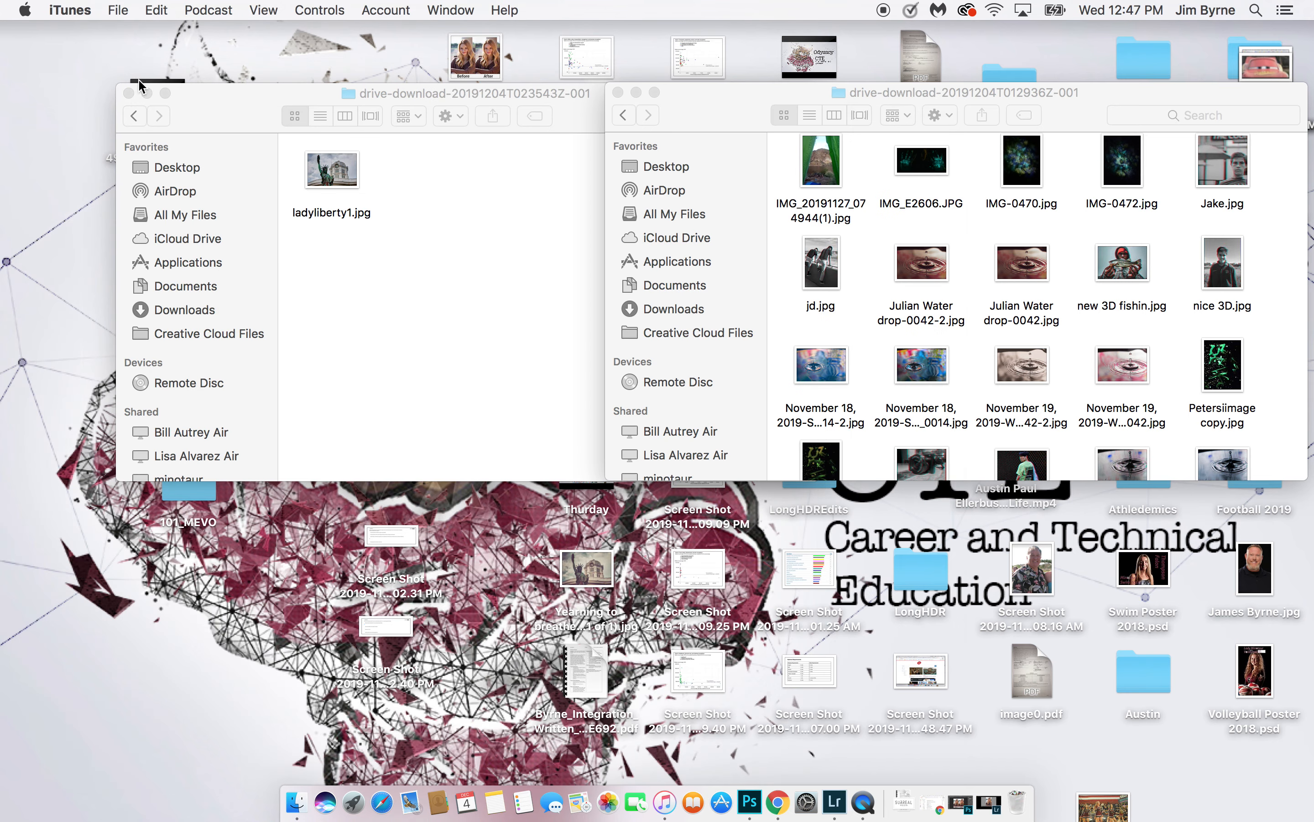
pyautogui.click(129, 94)
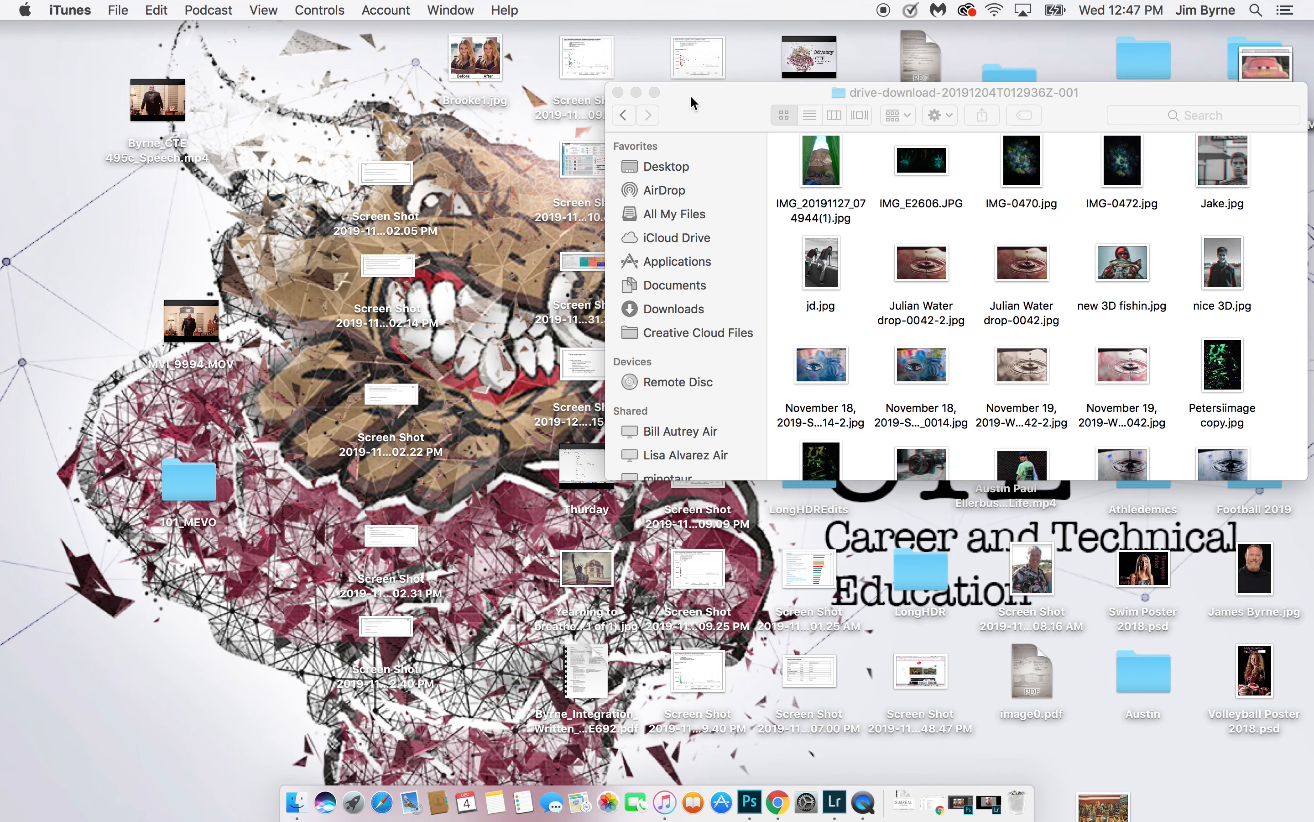
pyautogui.doubleClick(498, 66)
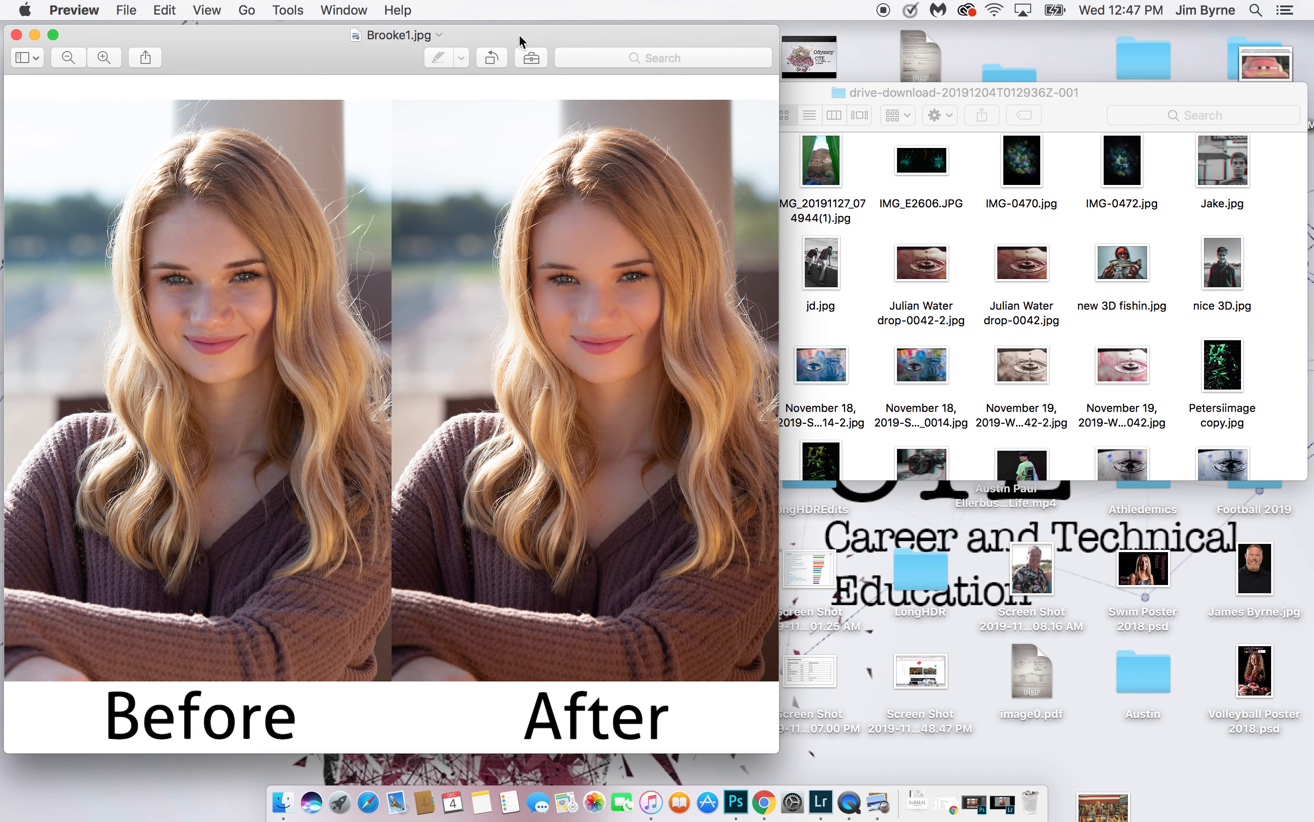
pyautogui.moveTo(519, 41); pyautogui.dragTo(786, 50)
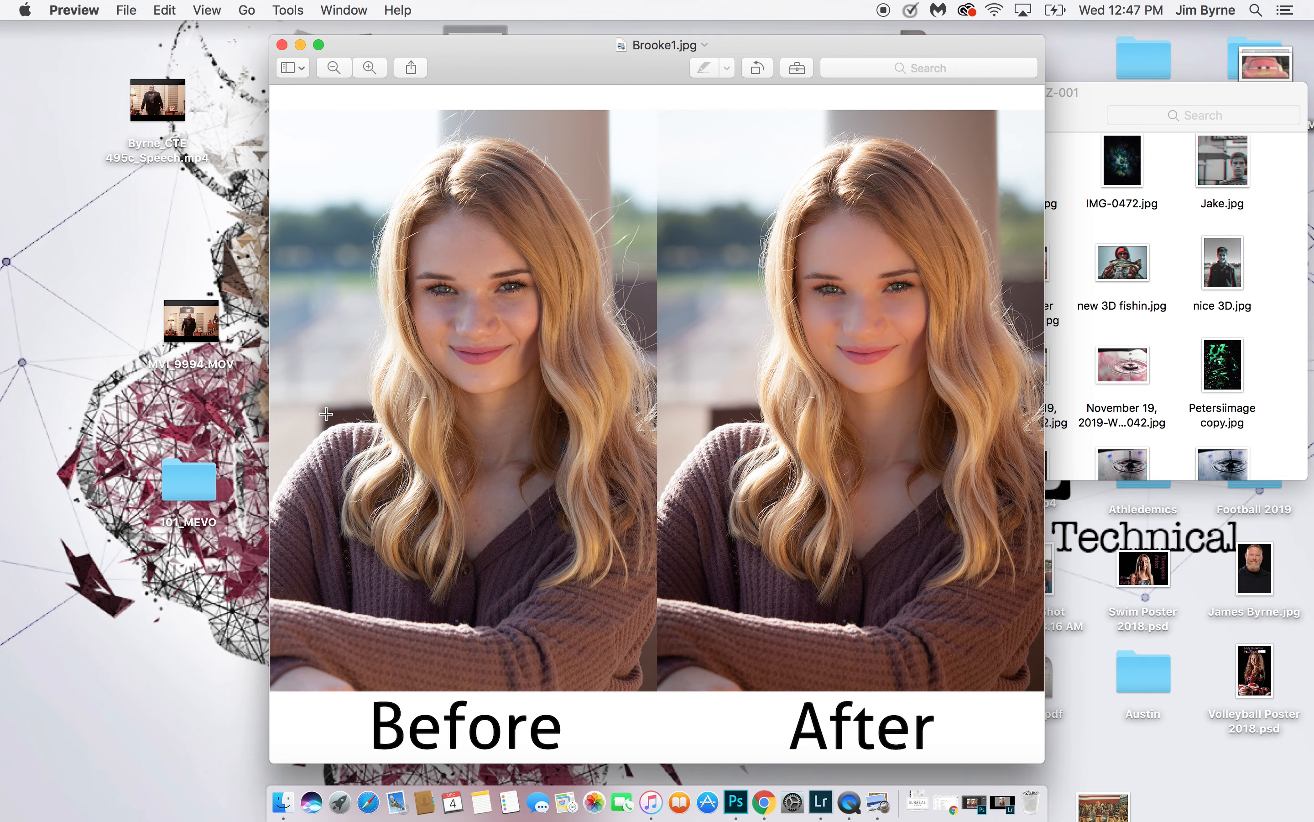
pyautogui.moveTo(532, 48); pyautogui.dragTo(269, 34)
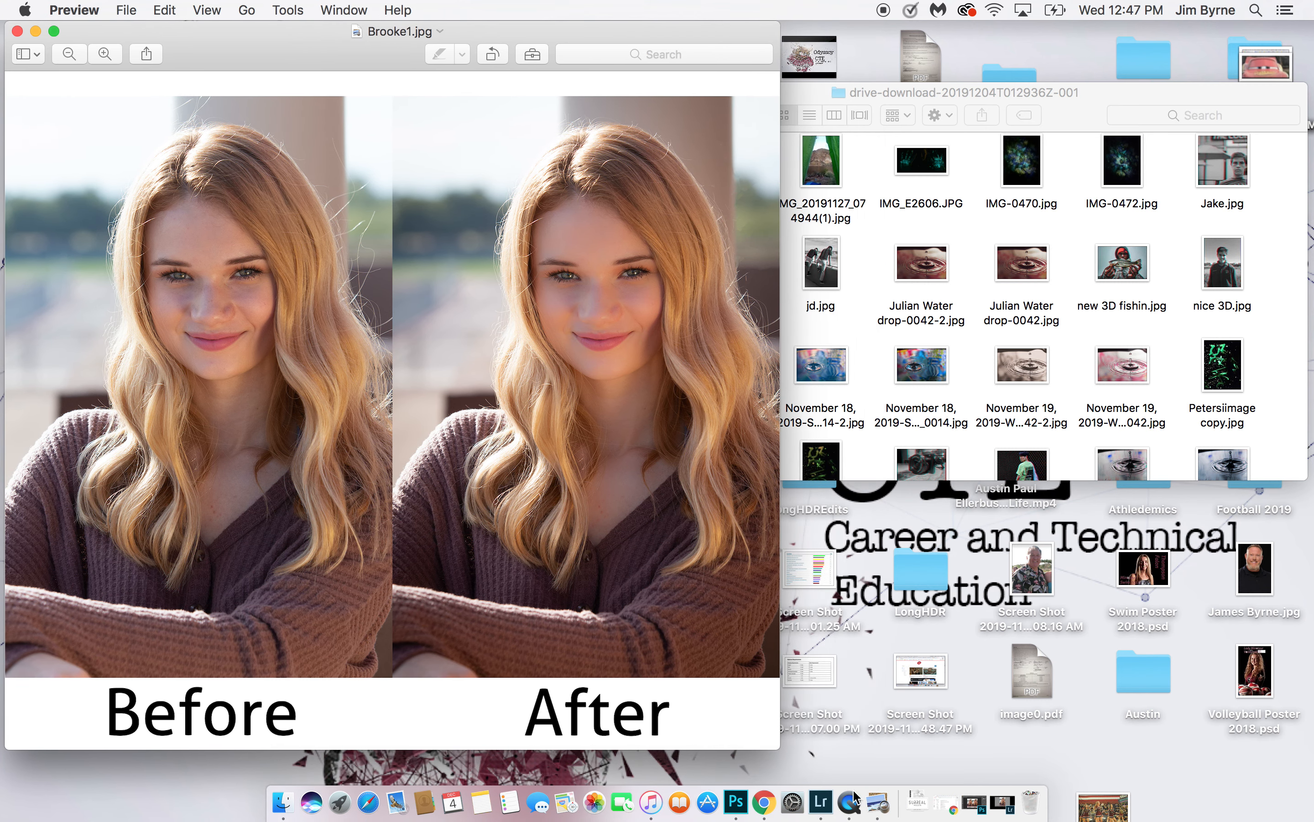
# Switch to Lightroom Classic, compare IMG_0435.CR2 with its virtual copy and select Copy 1 for editing
pyautogui.click(822, 803)
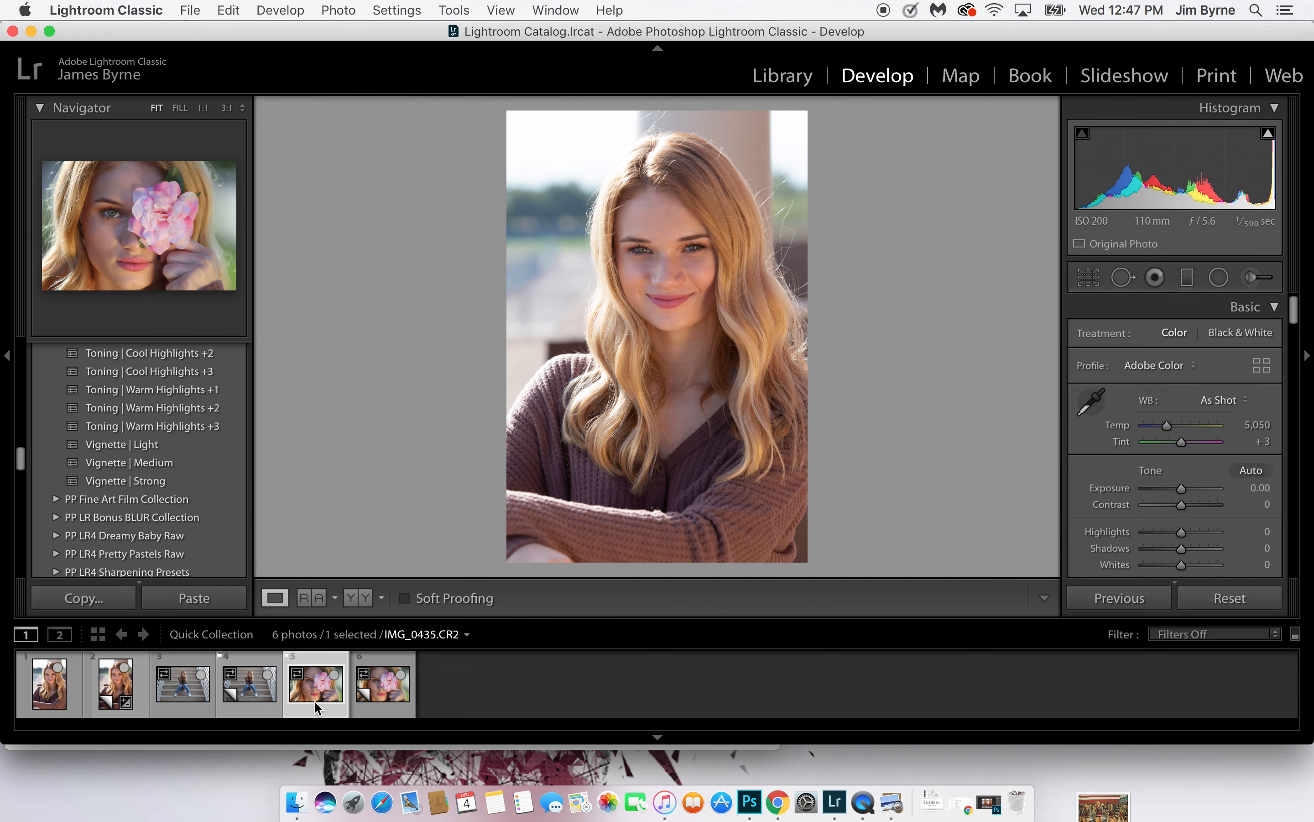
pyautogui.click(316, 684)
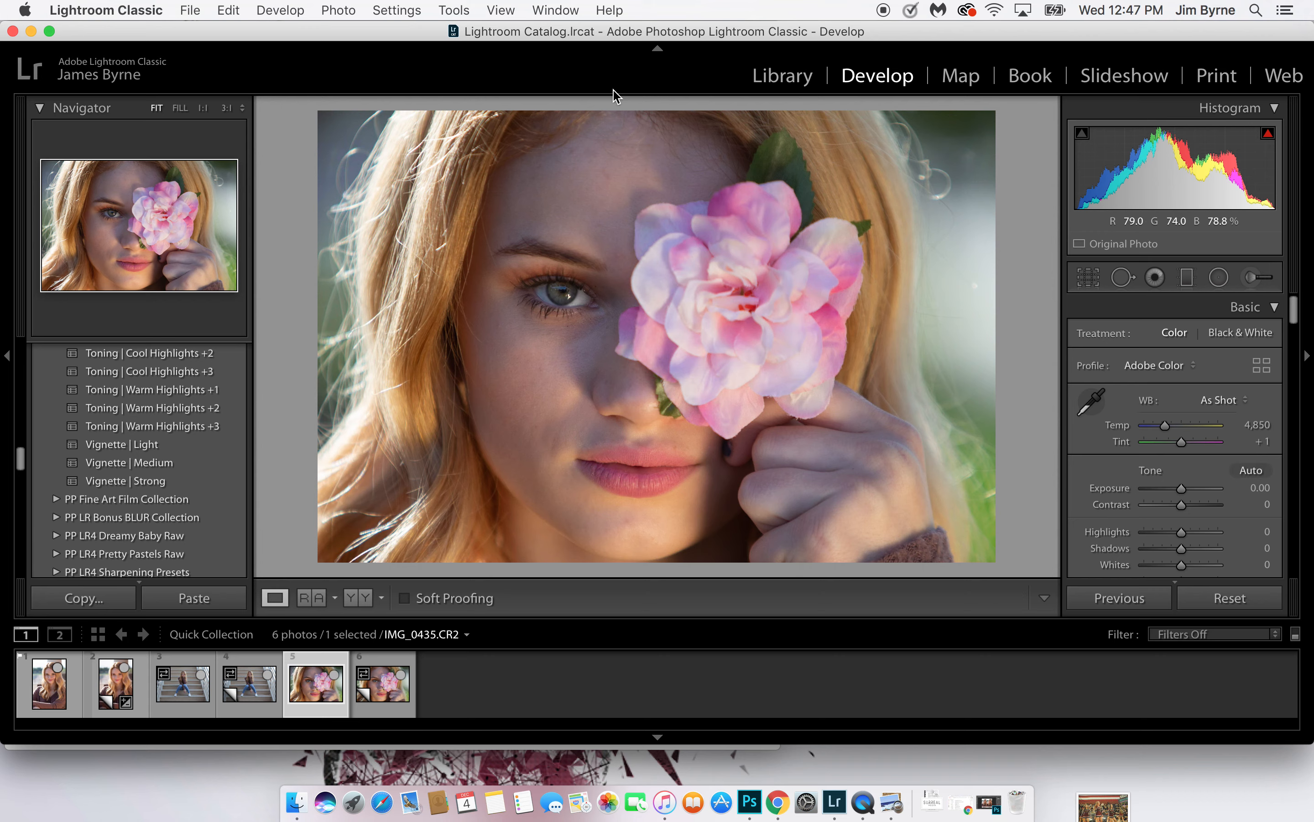
pyautogui.click(383, 712)
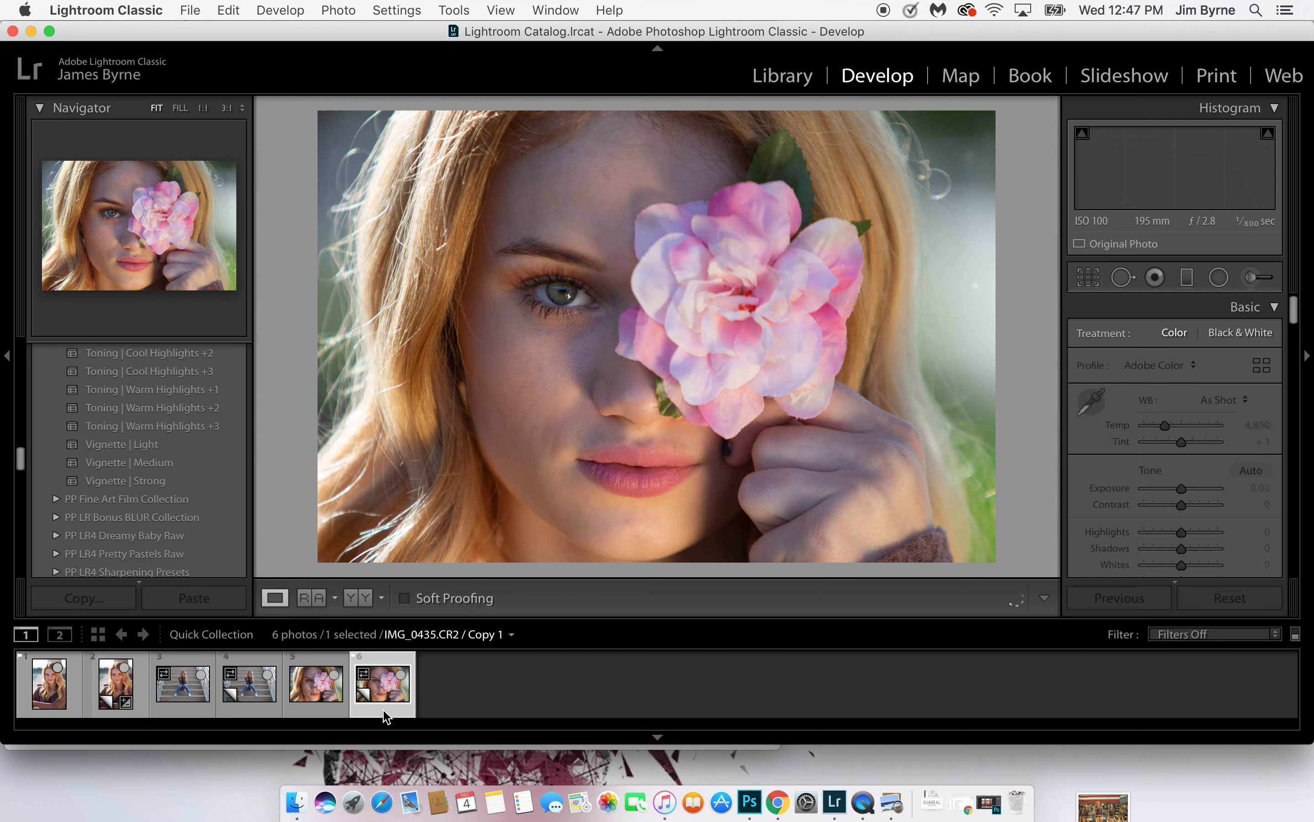
pyautogui.click(319, 714)
pyautogui.click(383, 713)
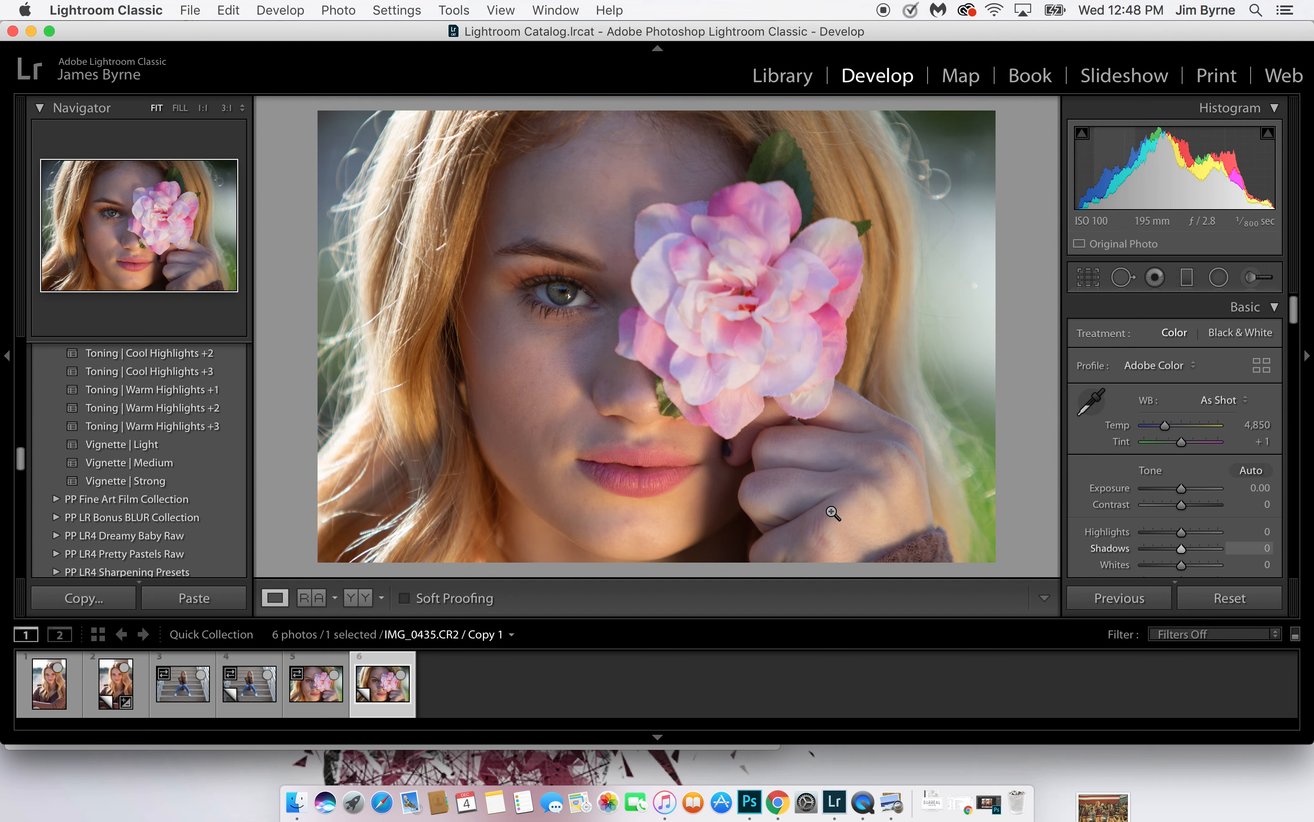
# Try the Auto white balance on the flower portrait's virtual copy, and set it to Daylight
pyautogui.click(1233, 405)
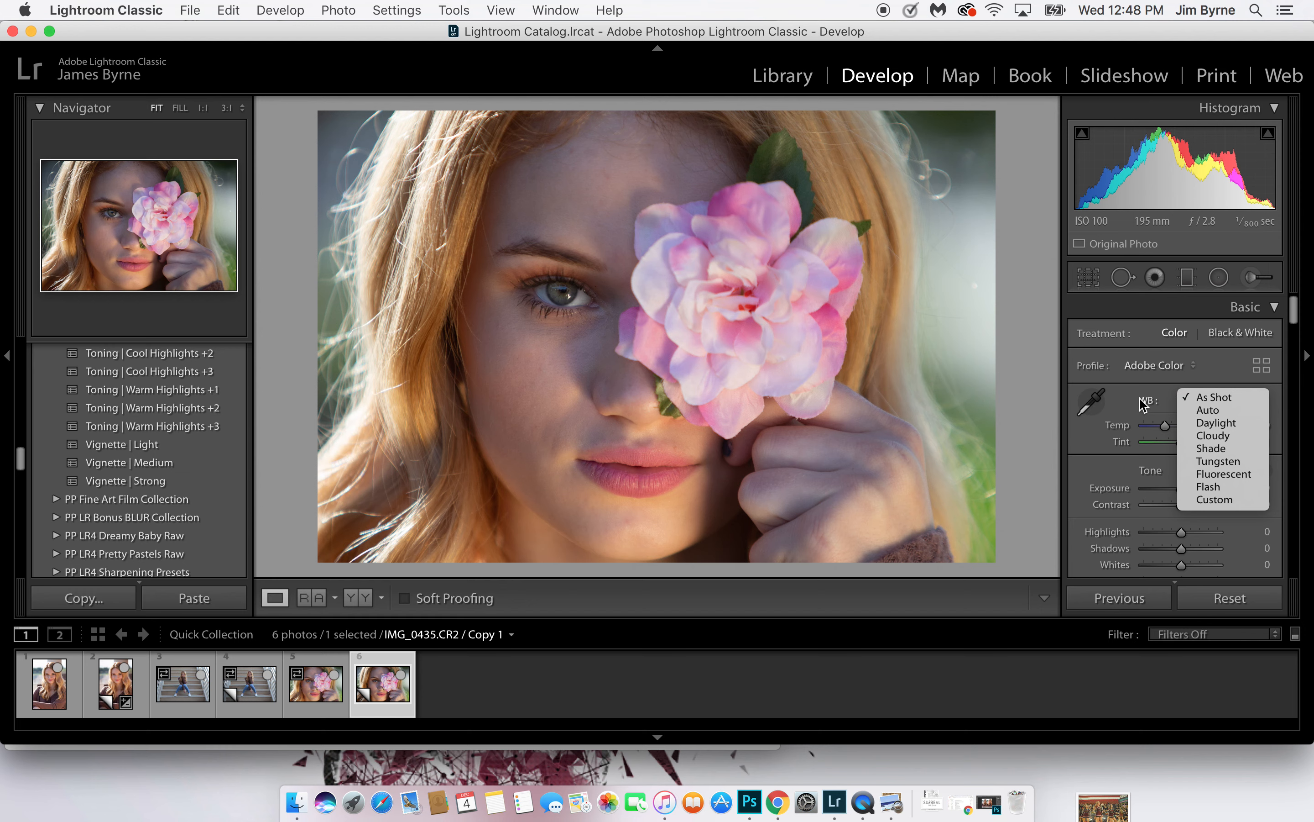
pyautogui.click(1243, 411)
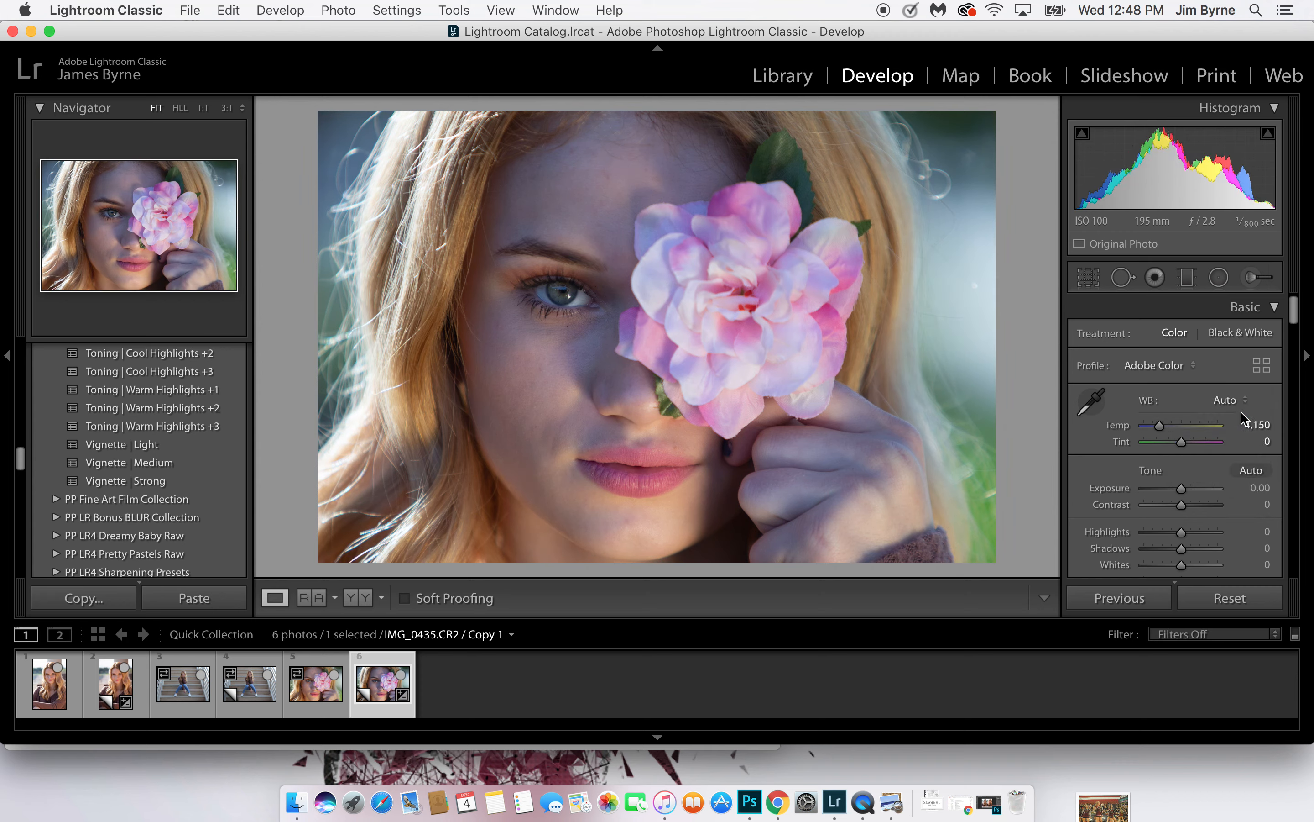
pyautogui.click(1243, 400)
pyautogui.click(1244, 412)
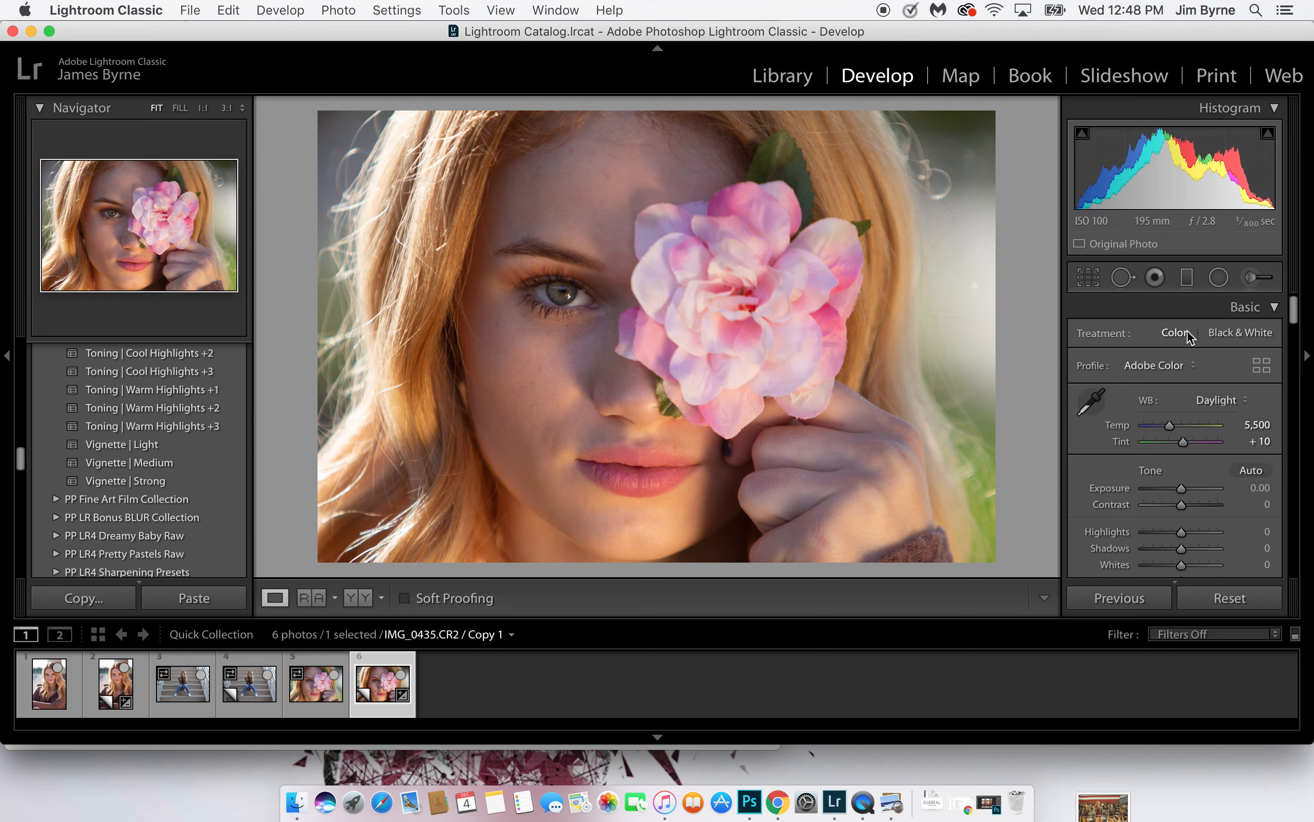
# Heal a spot on the forehead above the flower with the Spot Removal brush
pyautogui.click(1123, 279)
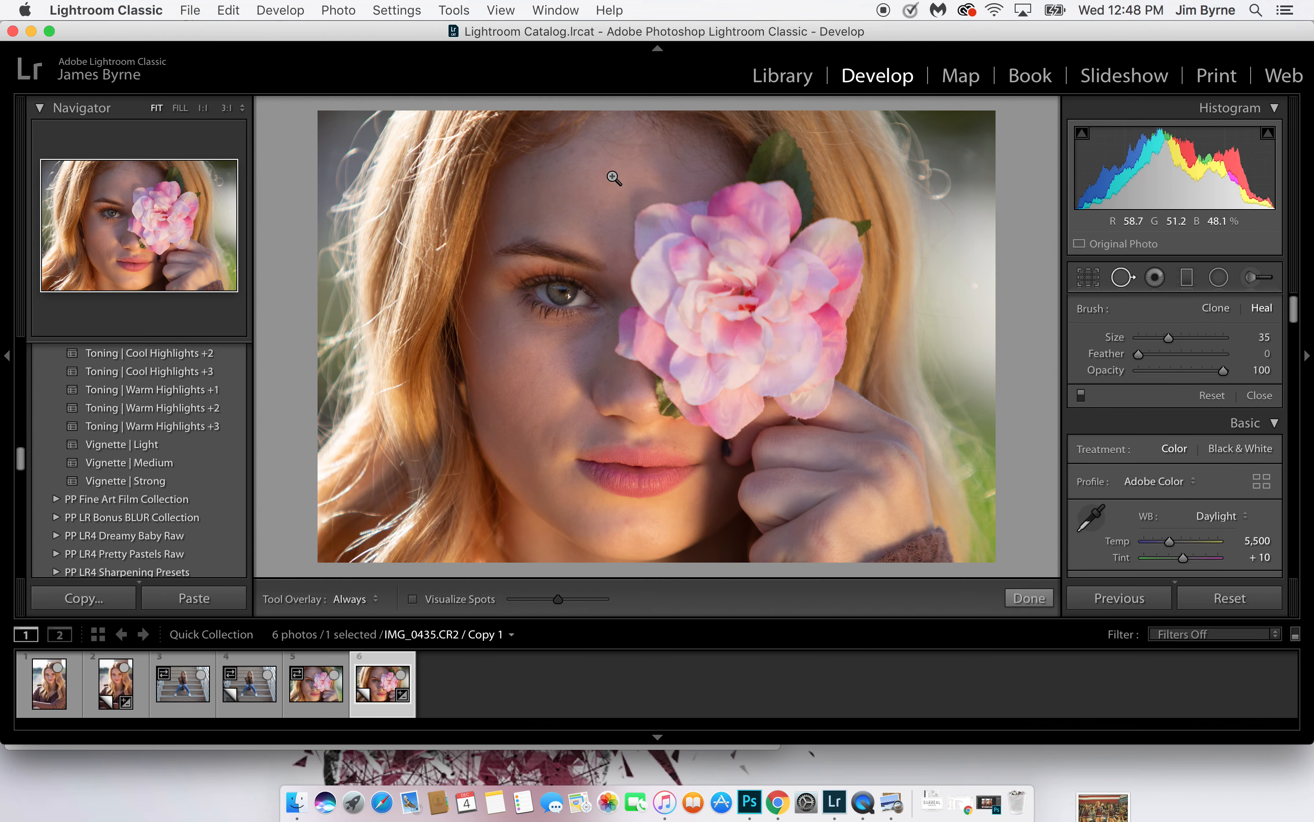
pyautogui.click(612, 177)
pyautogui.click(569, 203)
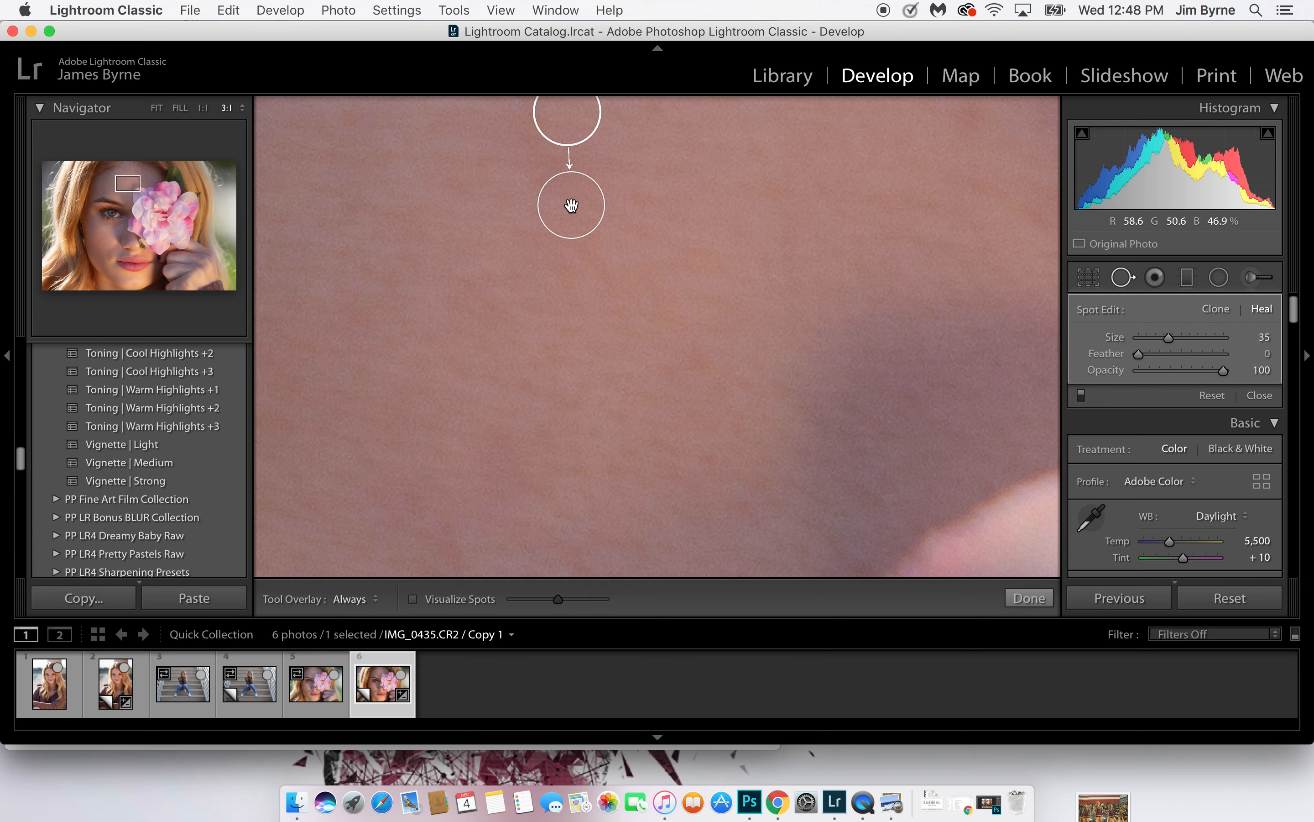
# Heal the reddish blemish on the upper cheek below the outer corner of the visible eye
pyautogui.moveTo(570, 203)
pyautogui.mouseDown()
pyautogui.moveTo(848, 370)
pyautogui.moveTo(643, 6)
pyautogui.mouseUp()
pyautogui.moveTo(470, 329); pyautogui.dragTo(912, 86)
pyautogui.moveTo(846, 349); pyautogui.dragTo(838, 177)
pyautogui.moveTo(757, 356); pyautogui.dragTo(734, 105)
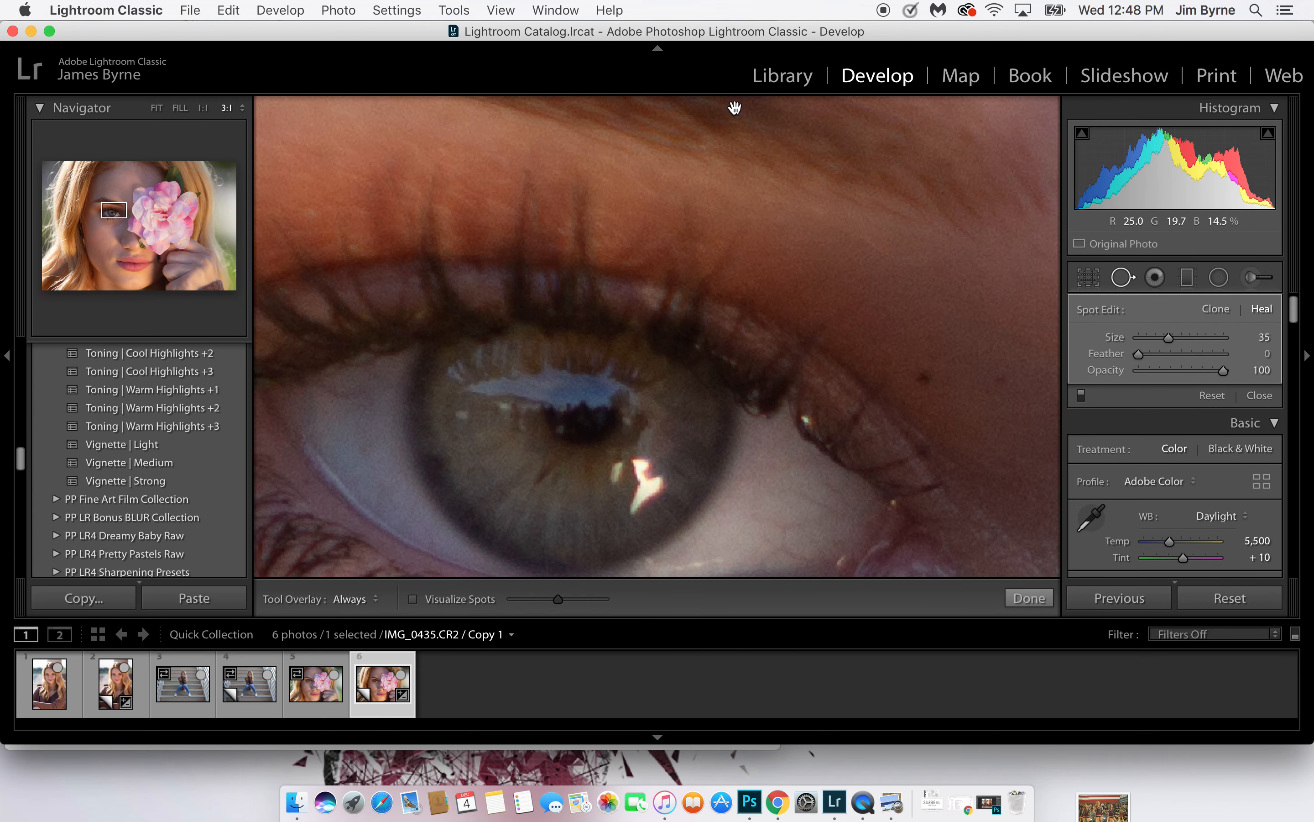
pyautogui.moveTo(865, 373); pyautogui.dragTo(1098, 171)
pyautogui.moveTo(759, 276); pyautogui.dragTo(919, 113)
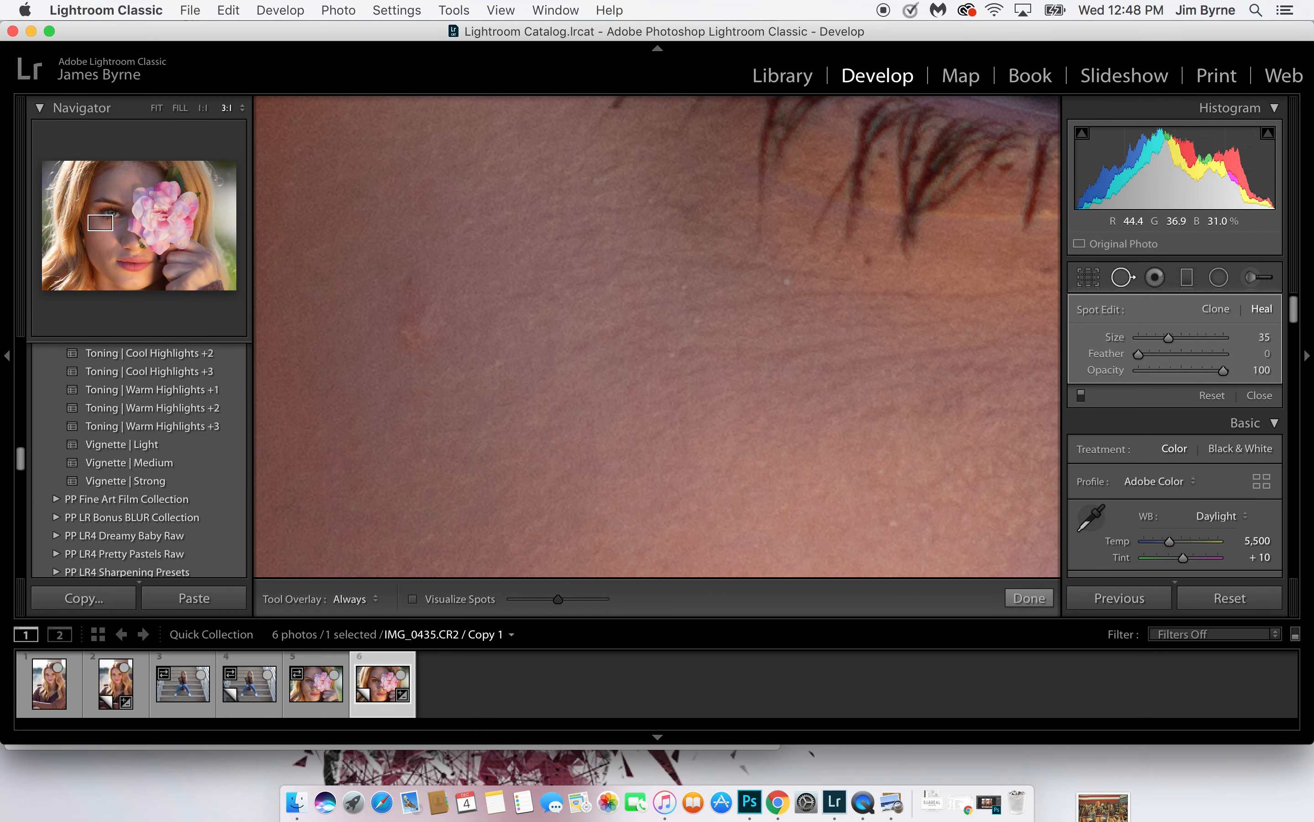
pyautogui.moveTo(403, 305); pyautogui.dragTo(425, 349)
pyautogui.moveTo(647, 348); pyautogui.dragTo(531, 232)
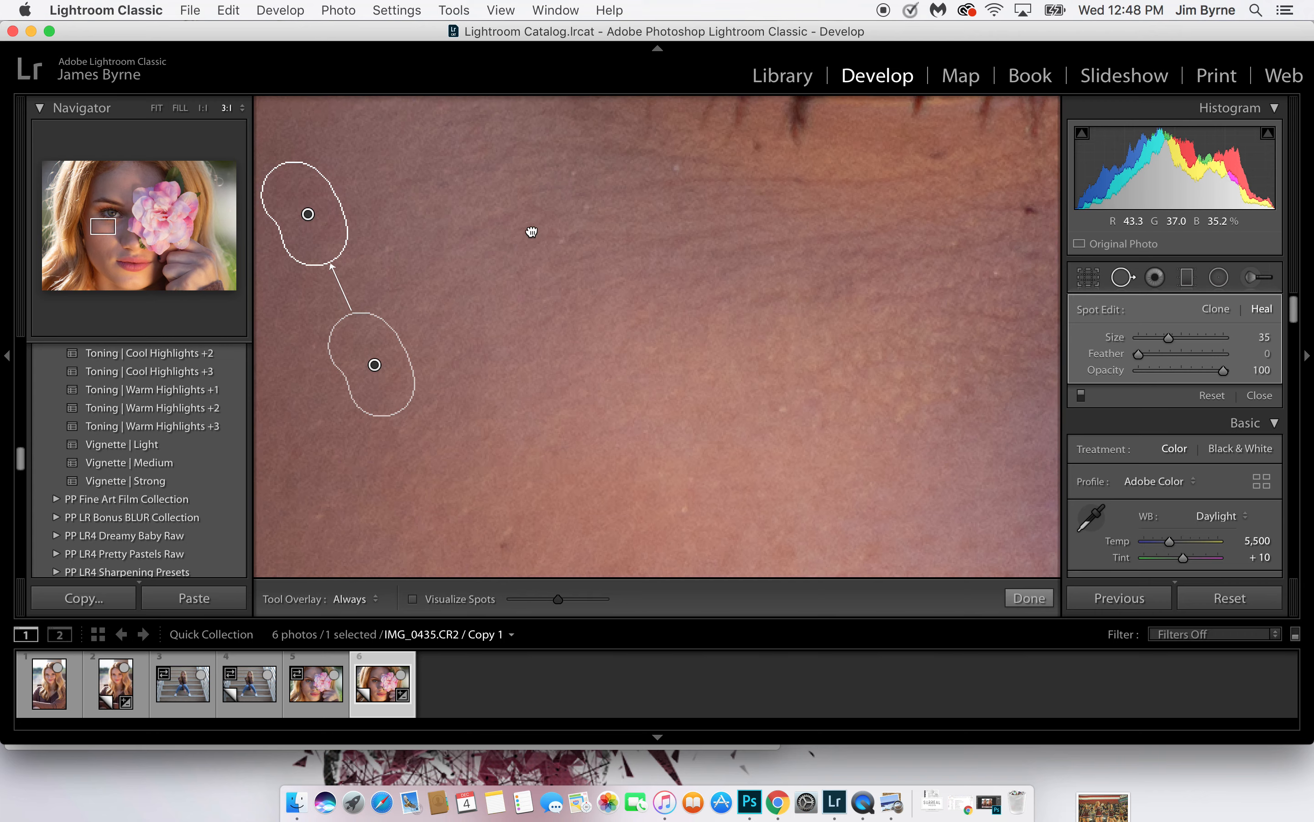
# Heal the red blemish on the chin below the lips
pyautogui.click(650, 263)
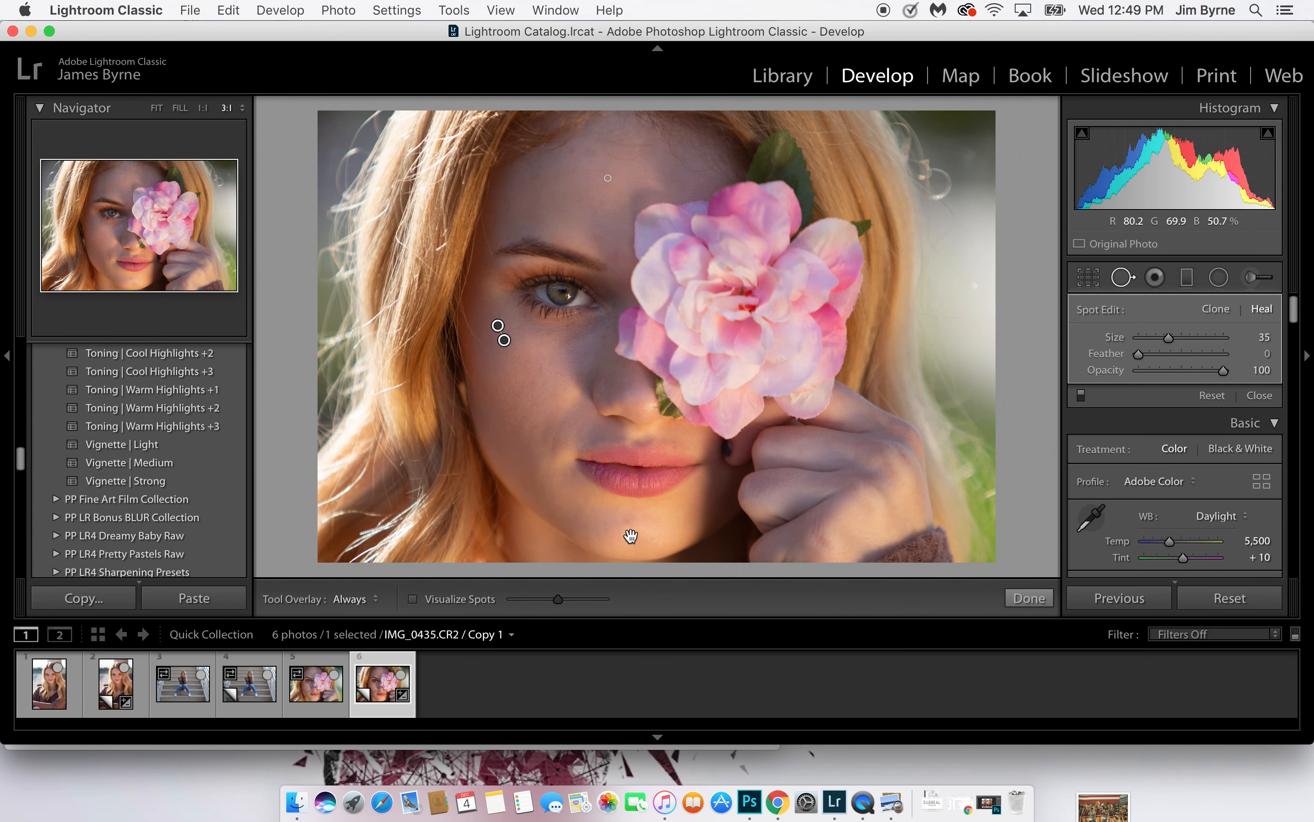
pyautogui.click(632, 537)
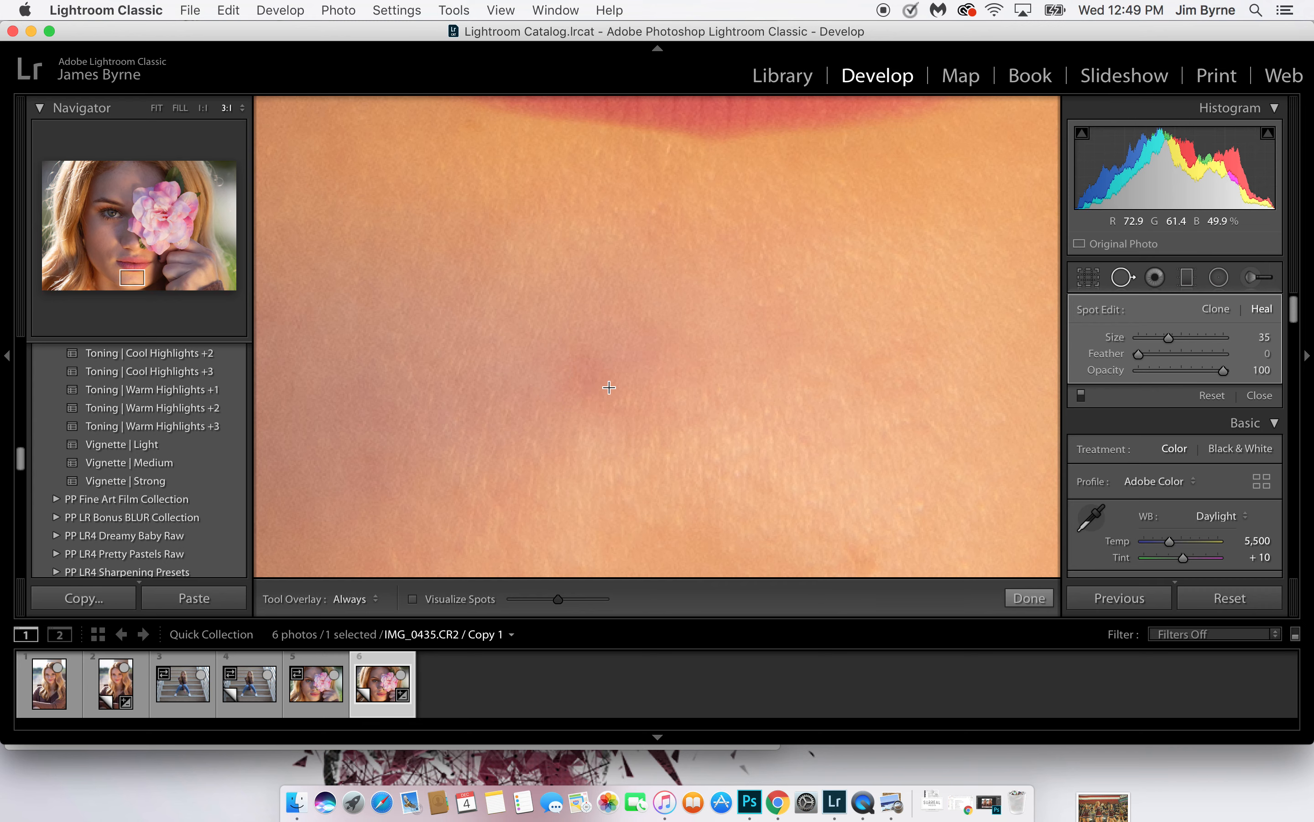
pyautogui.click(586, 374)
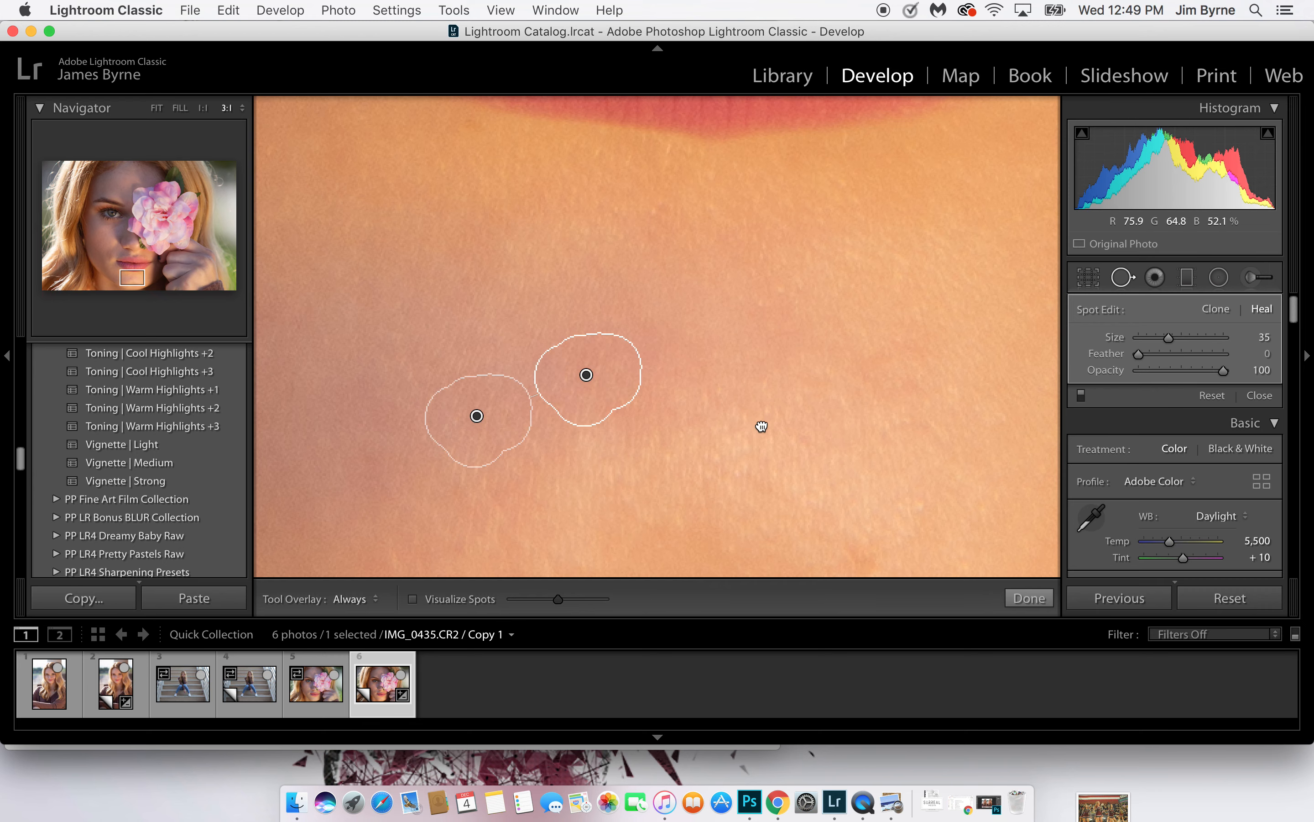
# Finish healing the chin and close the Spot Removal tool
pyautogui.moveTo(761, 426); pyautogui.dragTo(793, 500)
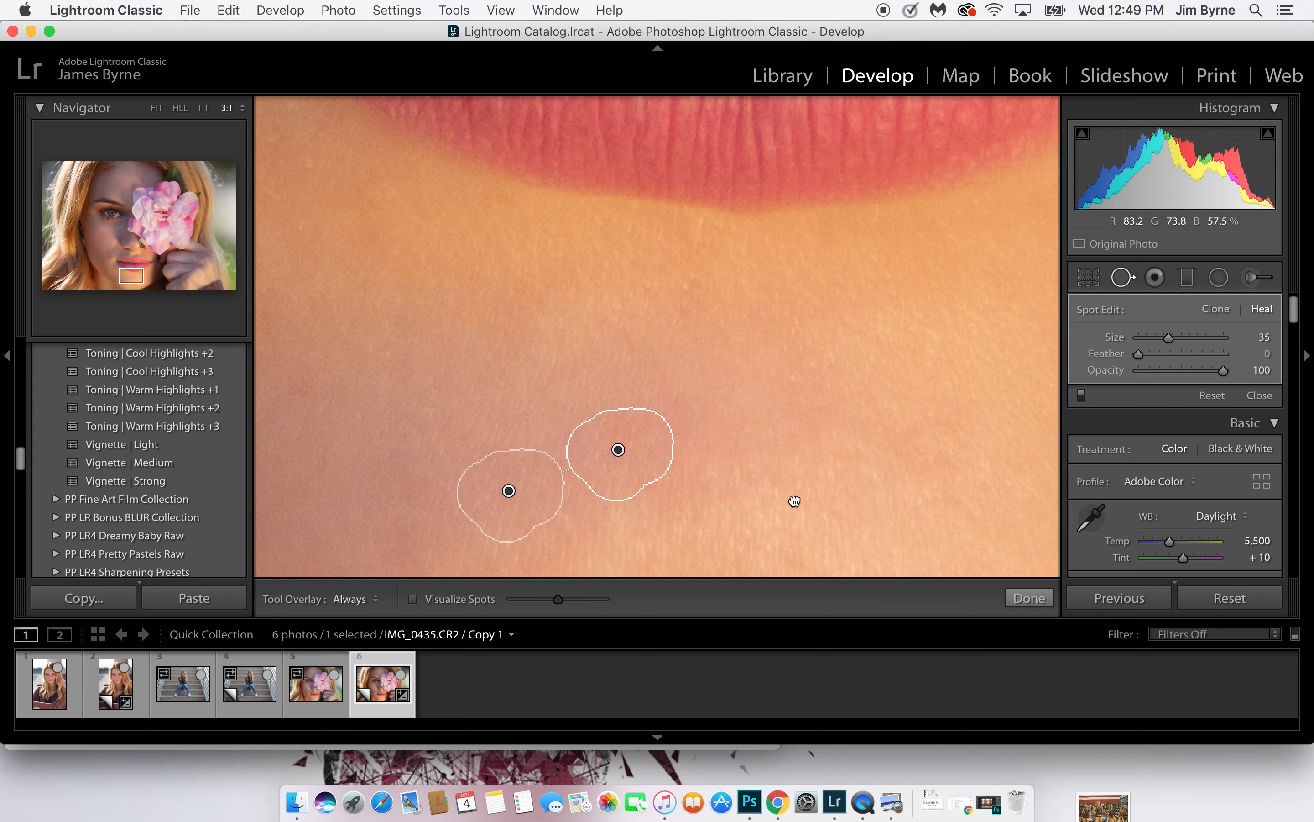
pyautogui.click(794, 501)
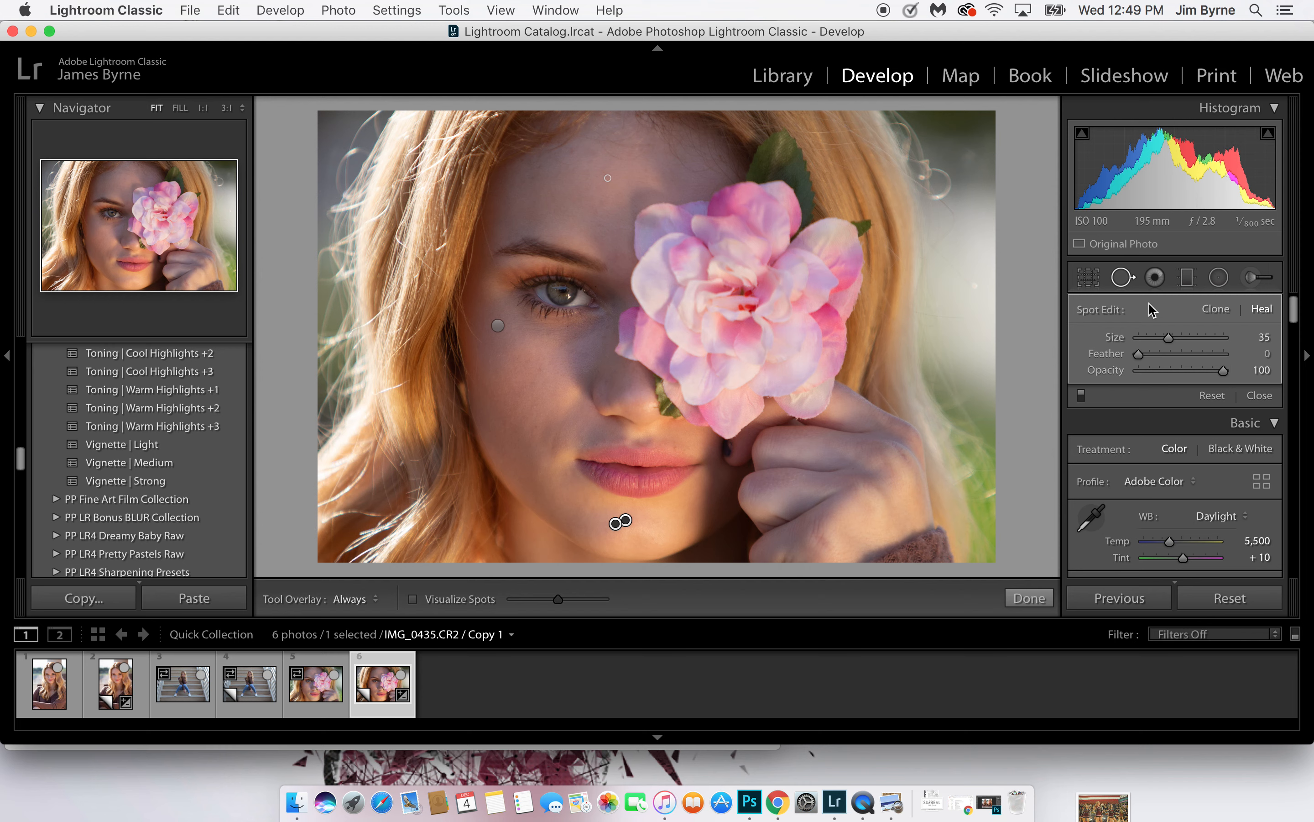
pyautogui.click(1127, 285)
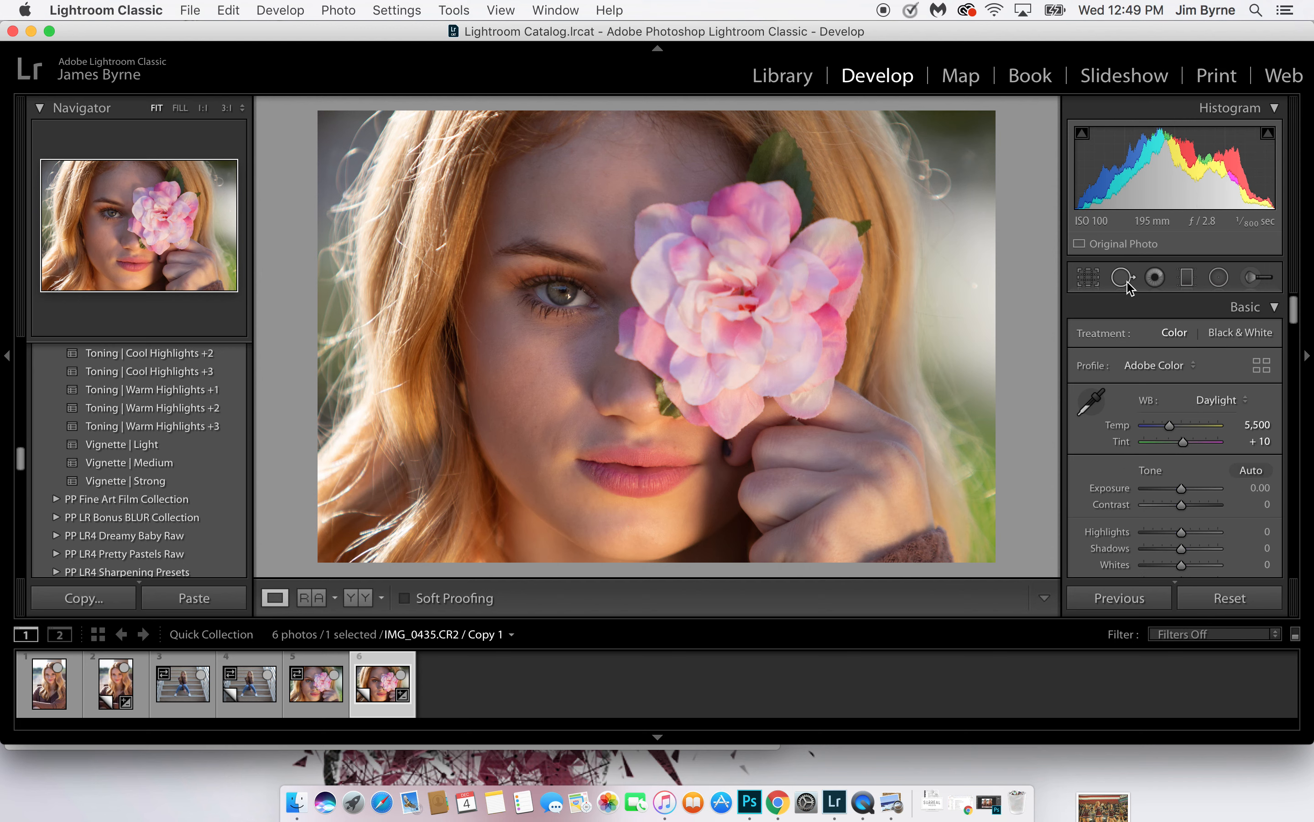
# Paint a Soften Skin adjustment mask over the cheek, nose, forehead and chin, with the mask overlay shown and the eye left out
pyautogui.click(1252, 279)
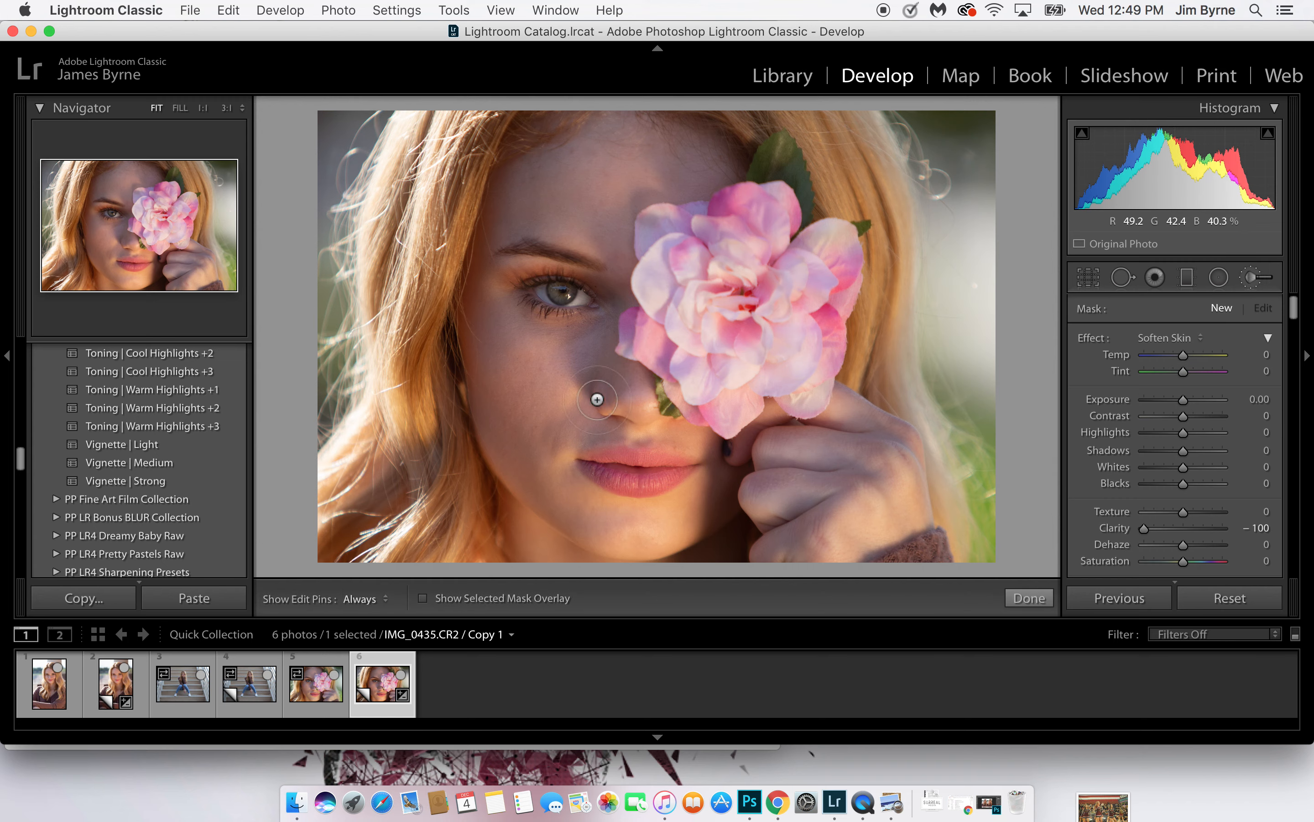
pyautogui.click(581, 356)
pyautogui.click(423, 598)
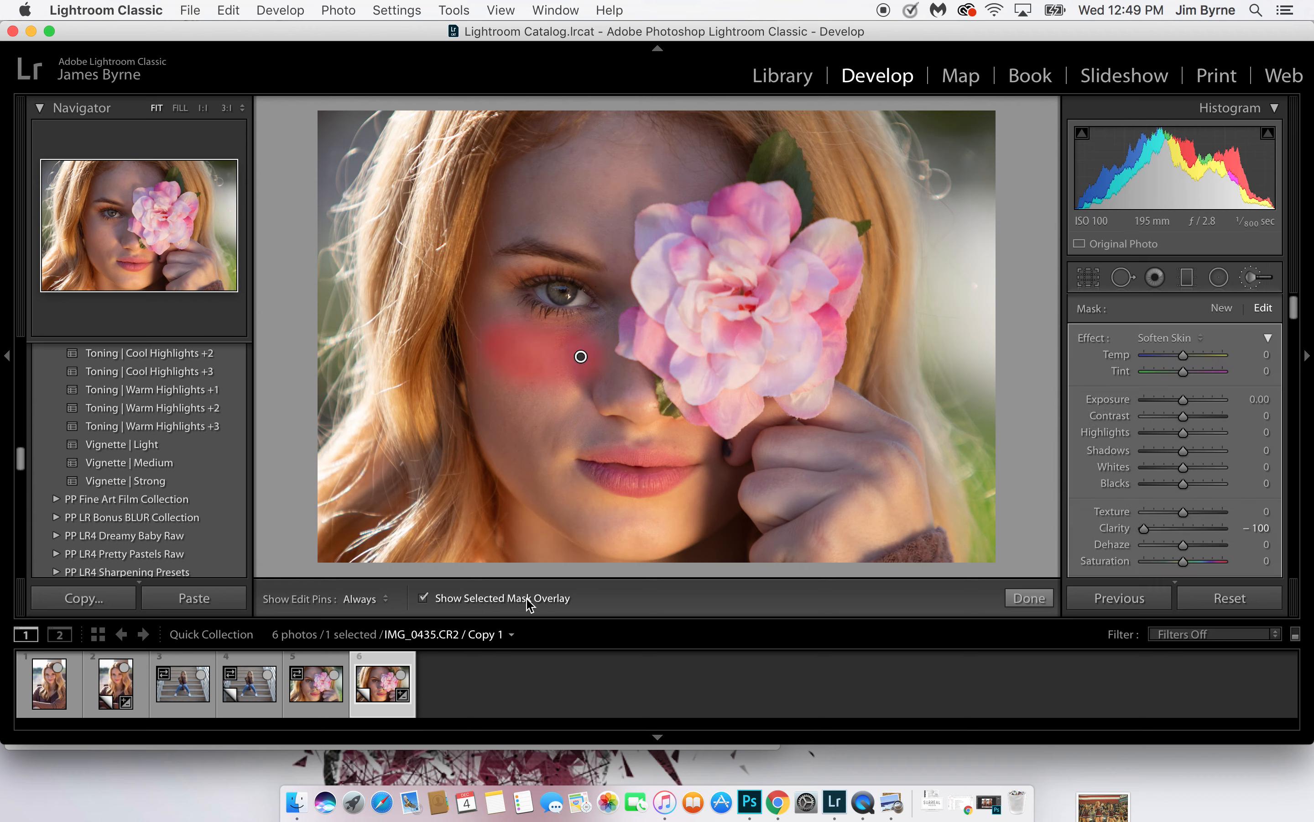
pyautogui.press('h')
pyautogui.moveTo(578, 353)
pyautogui.mouseDown()
pyautogui.moveTo(505, 425)
pyautogui.moveTo(643, 533)
pyautogui.moveTo(545, 477)
pyautogui.moveTo(585, 417)
pyautogui.moveTo(607, 419)
pyautogui.moveTo(485, 288)
pyautogui.moveTo(494, 216)
pyautogui.moveTo(562, 175)
pyautogui.moveTo(690, 160)
pyautogui.moveTo(608, 146)
pyautogui.moveTo(604, 188)
pyautogui.moveTo(525, 210)
pyautogui.moveTo(624, 167)
pyautogui.moveTo(619, 188)
pyautogui.moveTo(674, 174)
pyautogui.mouseUp()
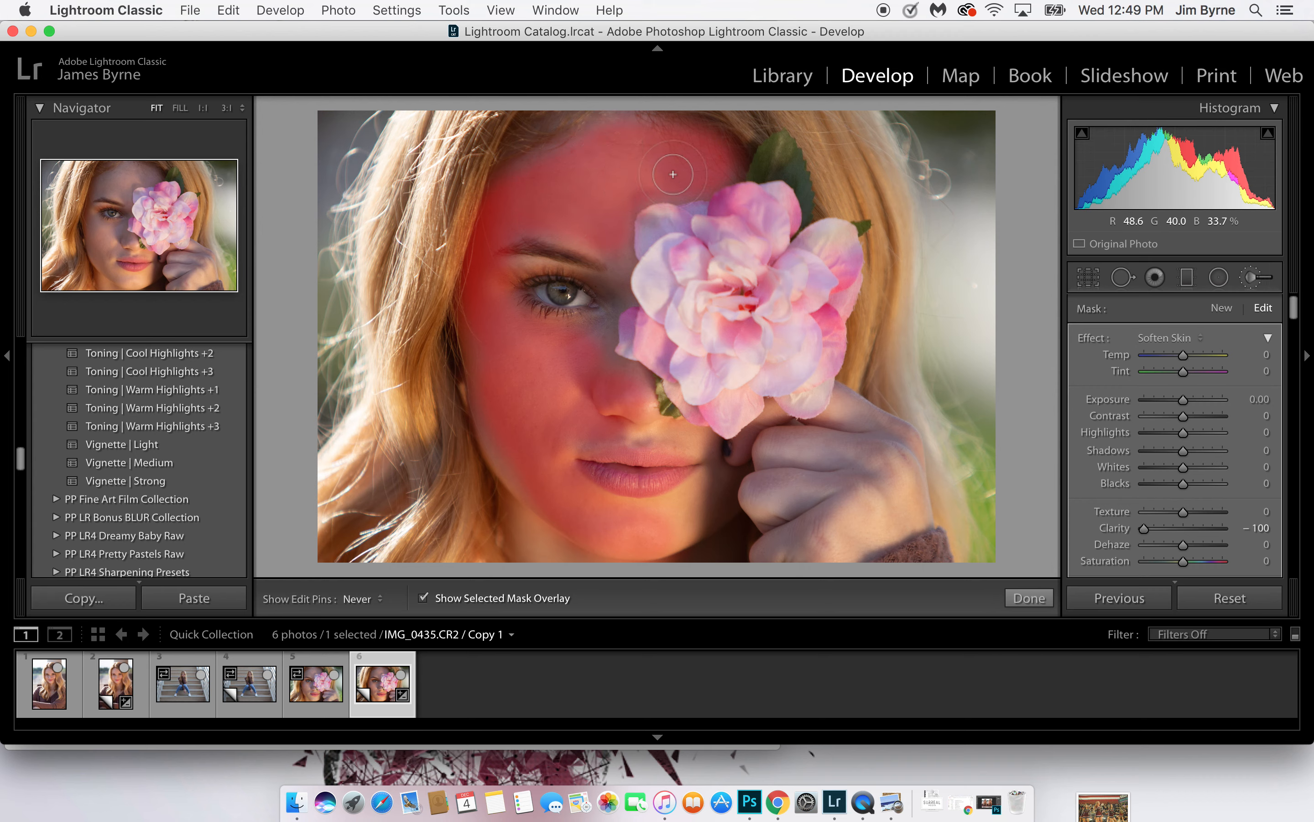
pyautogui.press('h')
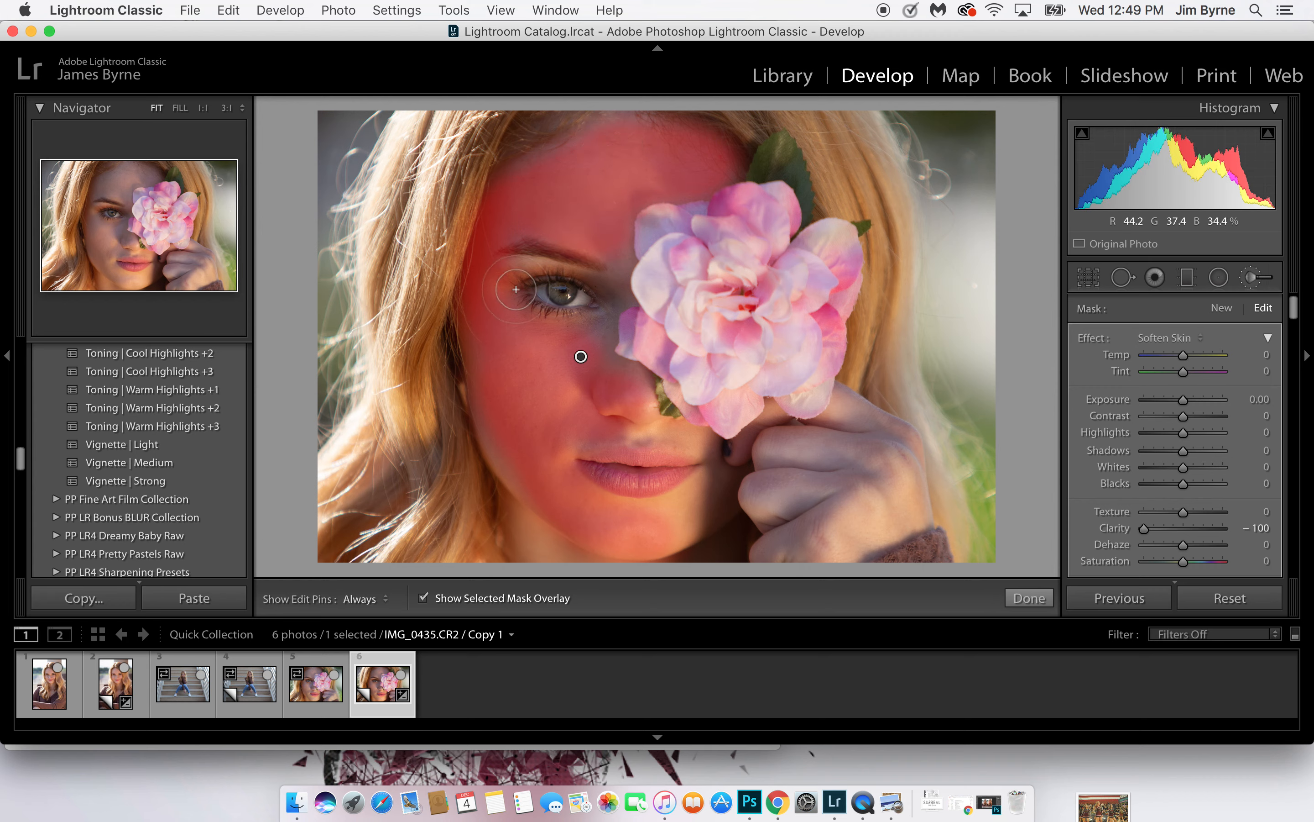
# Extend the Soften Skin mask along the cheek edge and across the rest of the chin and the hand holding the flower
pyautogui.moveTo(523, 470)
pyautogui.mouseDown()
pyautogui.moveTo(506, 433)
pyautogui.moveTo(535, 454)
pyautogui.moveTo(468, 462)
pyautogui.moveTo(478, 479)
pyautogui.moveTo(470, 471)
pyautogui.moveTo(513, 467)
pyautogui.mouseUp()
pyautogui.press('alt')
pyautogui.press('space')
pyautogui.click(531, 366)
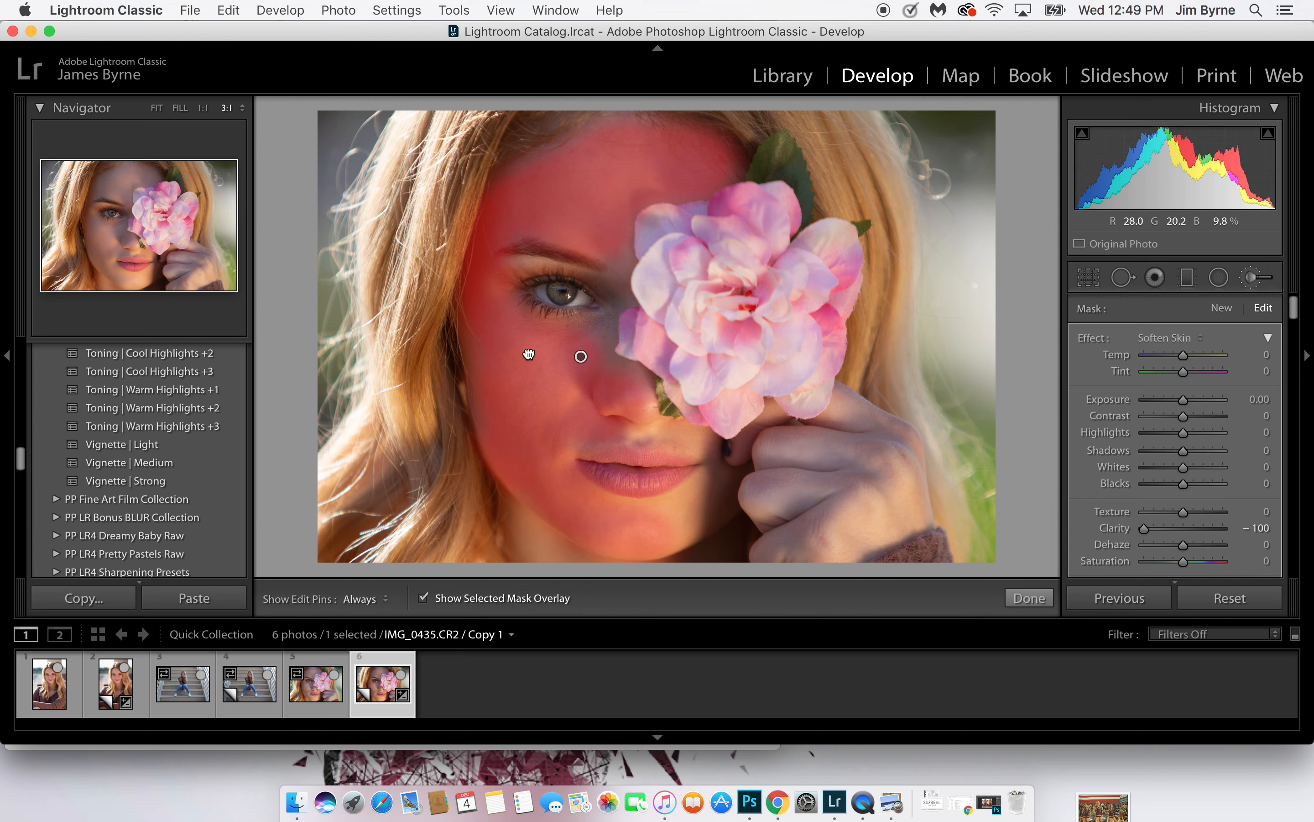
pyautogui.click(531, 344)
pyautogui.press('h')
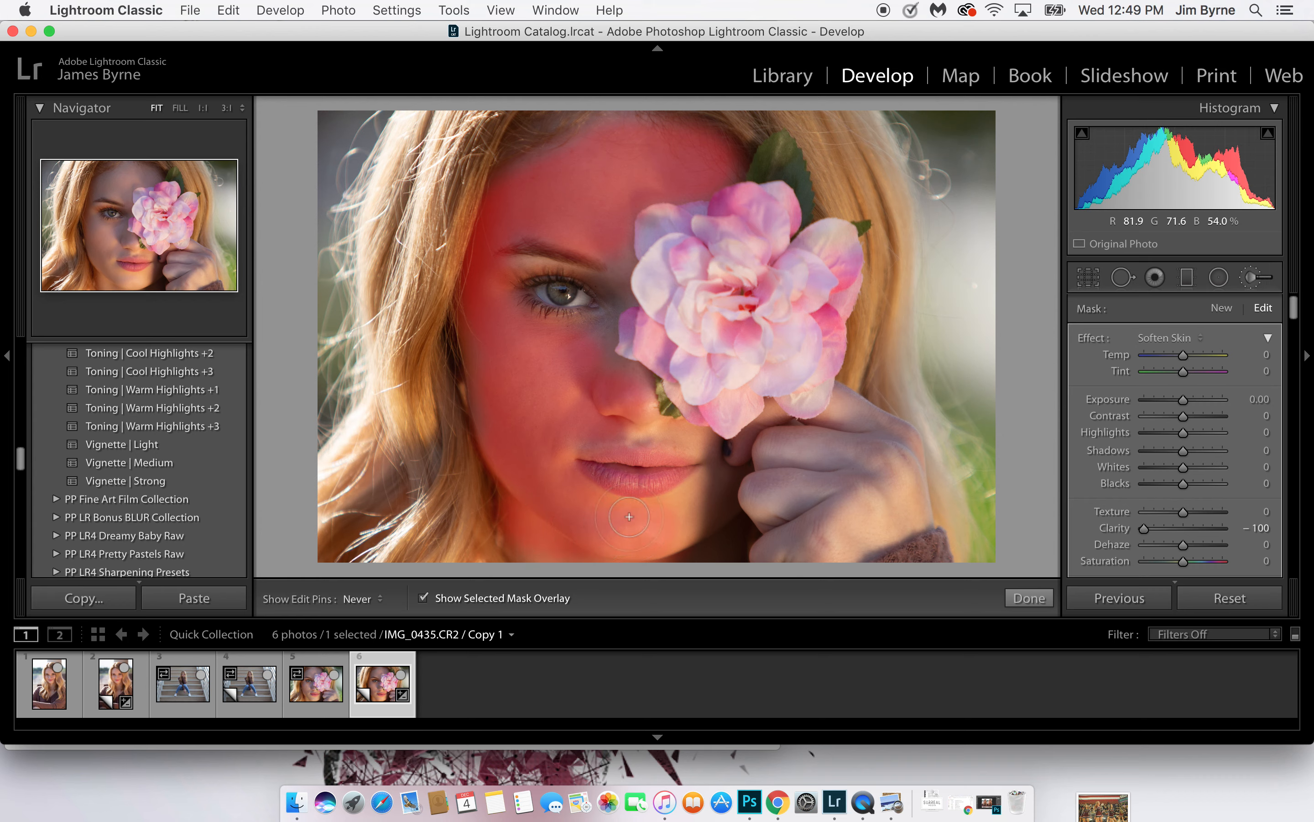
pyautogui.moveTo(691, 497)
pyautogui.mouseDown()
pyautogui.moveTo(792, 481)
pyautogui.moveTo(791, 447)
pyautogui.moveTo(760, 451)
pyautogui.moveTo(860, 431)
pyautogui.moveTo(854, 416)
pyautogui.moveTo(895, 451)
pyautogui.moveTo(907, 490)
pyautogui.moveTo(851, 530)
pyautogui.moveTo(773, 552)
pyautogui.moveTo(843, 487)
pyautogui.moveTo(781, 522)
pyautogui.moveTo(880, 471)
pyautogui.mouseUp()
pyautogui.press('h')
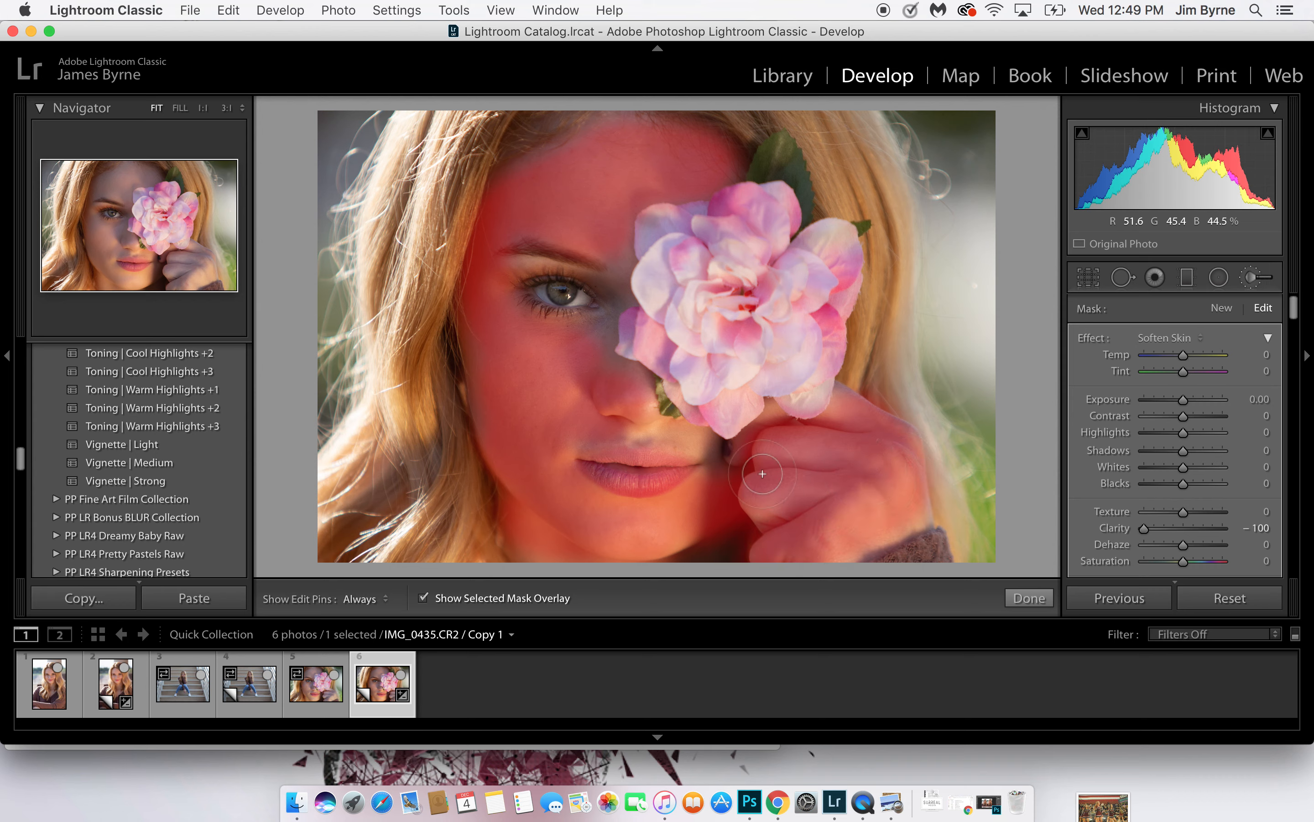
# Fill the gaps in the Soften Skin mask around the fingers, the flower's edge and the nose with a smaller brush
pyautogui.press('[')
pyautogui.press('[')
pyautogui.press('[')
pyautogui.press('[')
pyautogui.press('[')
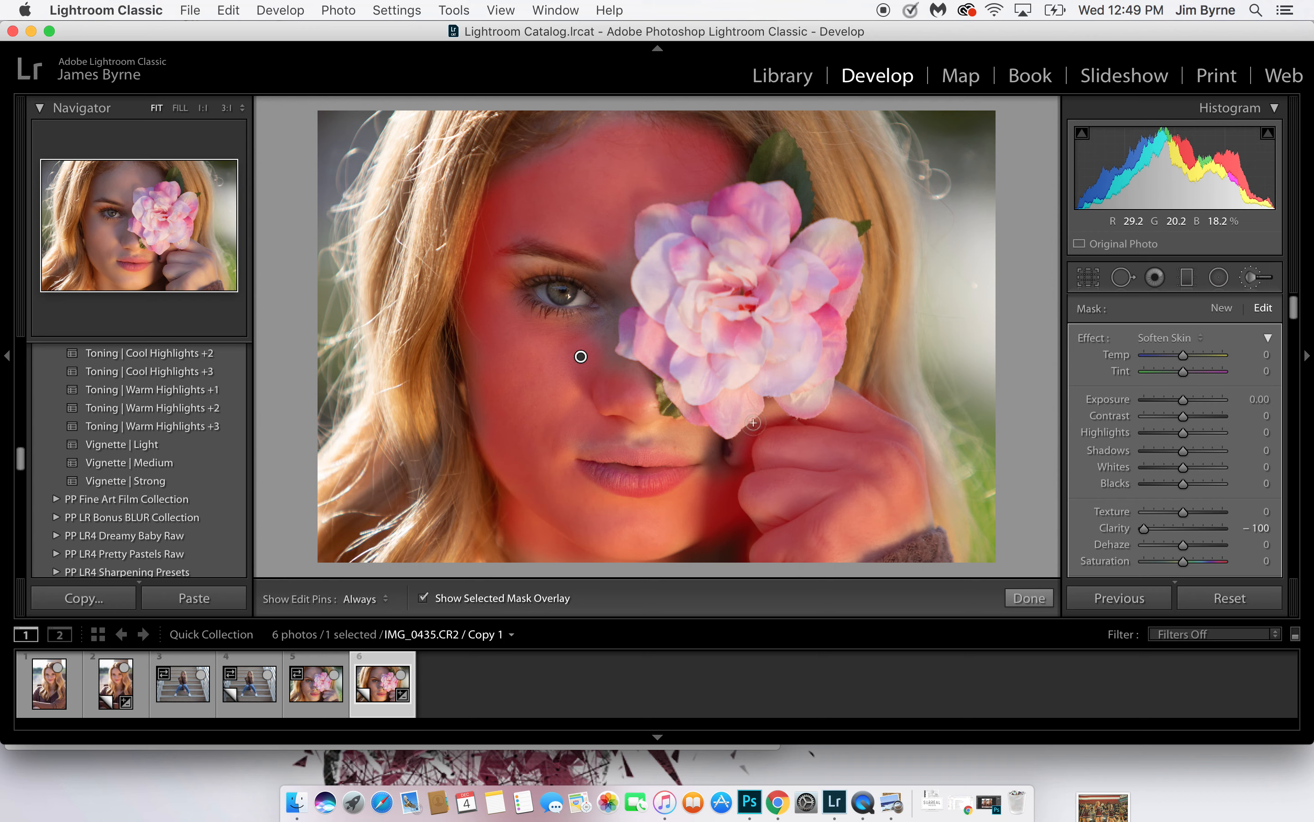
pyautogui.press('h')
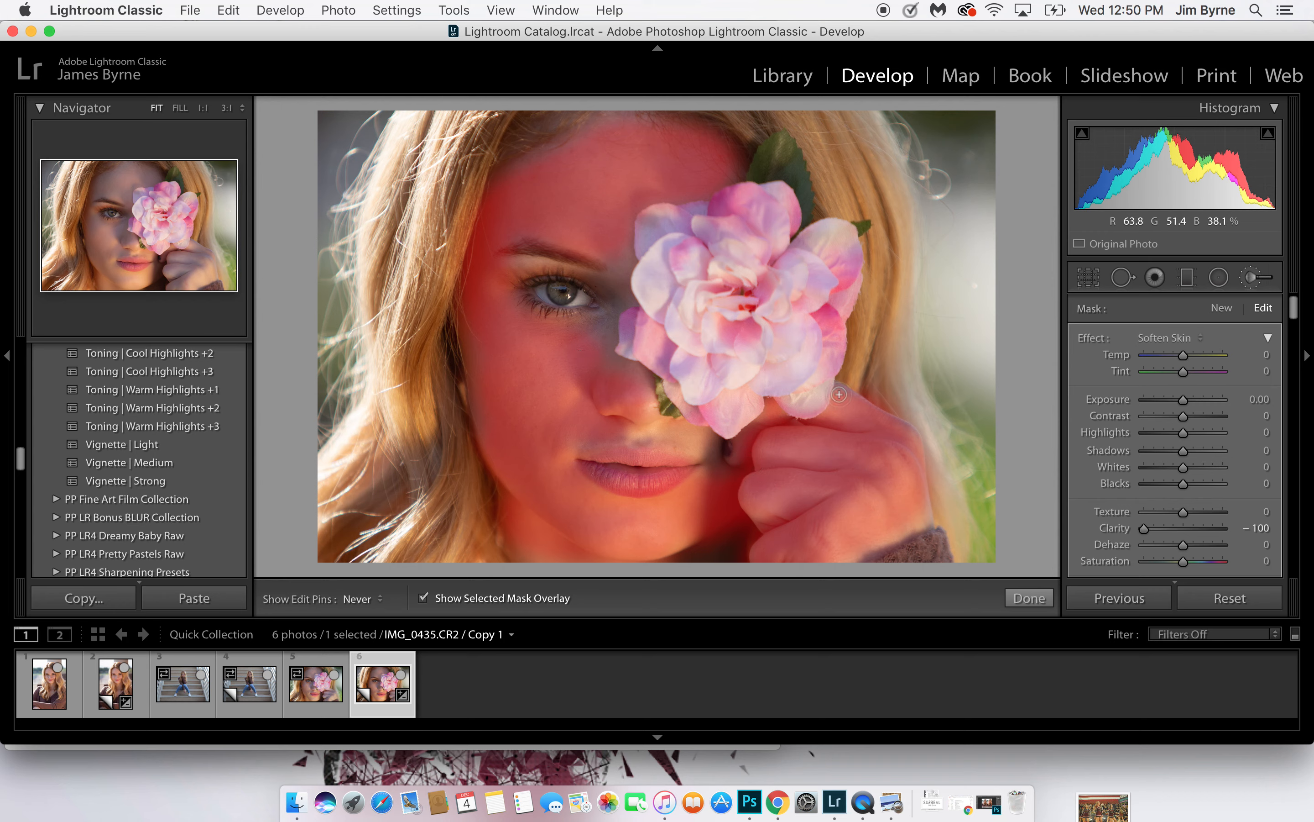
pyautogui.moveTo(786, 450)
pyautogui.mouseDown()
pyautogui.moveTo(613, 442)
pyautogui.moveTo(684, 433)
pyautogui.mouseUp()
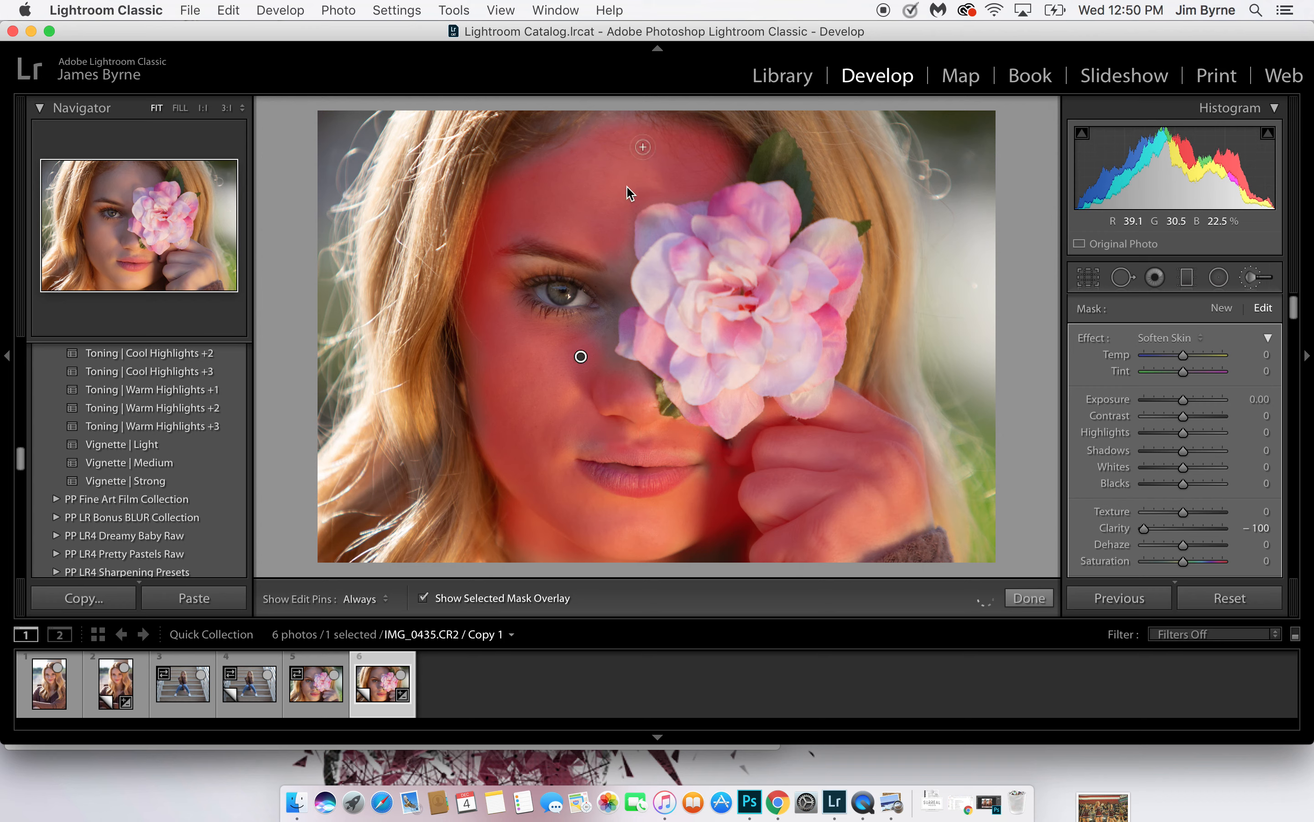
pyautogui.press('h')
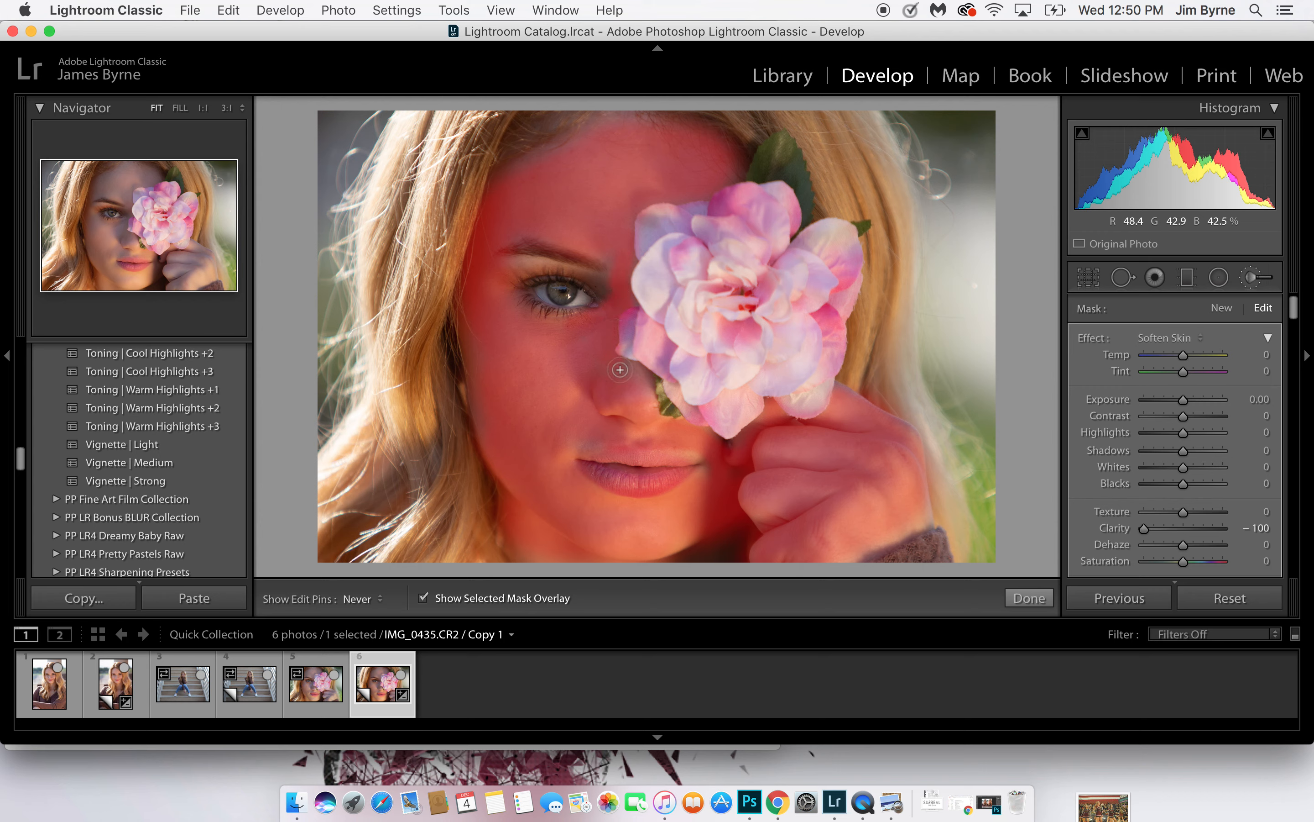
pyautogui.press('h')
# Hide the mask overlay, set the Soften Skin mask's Exposure to 0.10, and close the Adjustment Brush
pyautogui.click(422, 598)
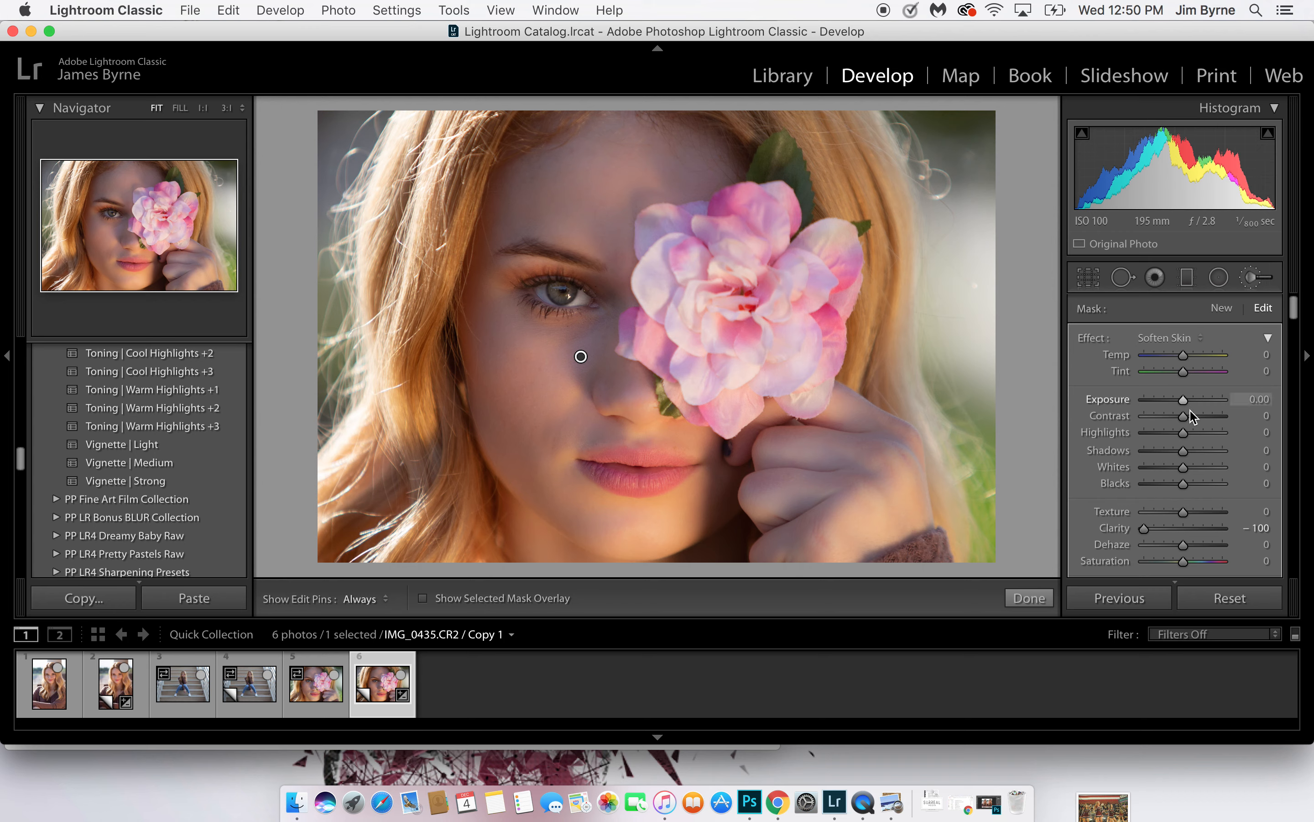
pyautogui.moveTo(1185, 405); pyautogui.dragTo(1184, 405)
pyautogui.press('Up')
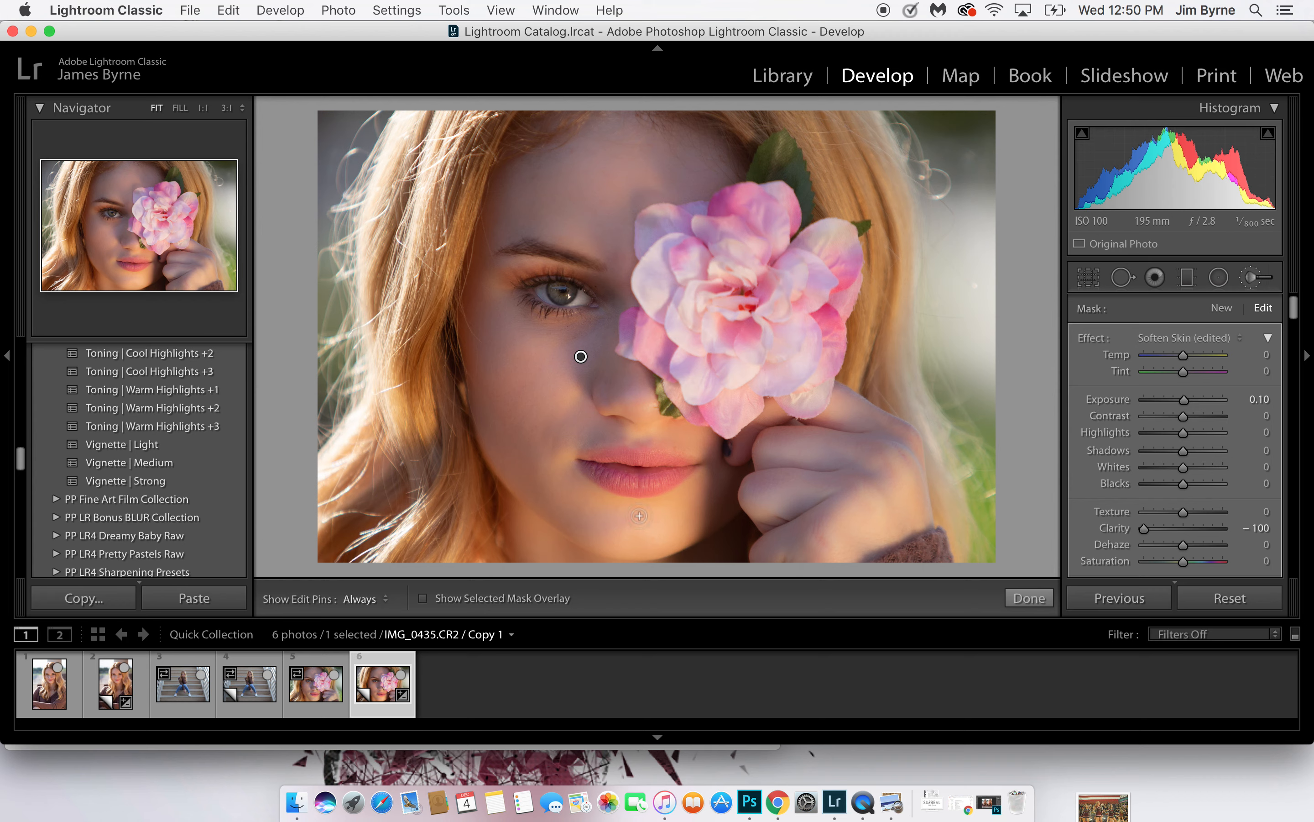
pyautogui.click(1249, 279)
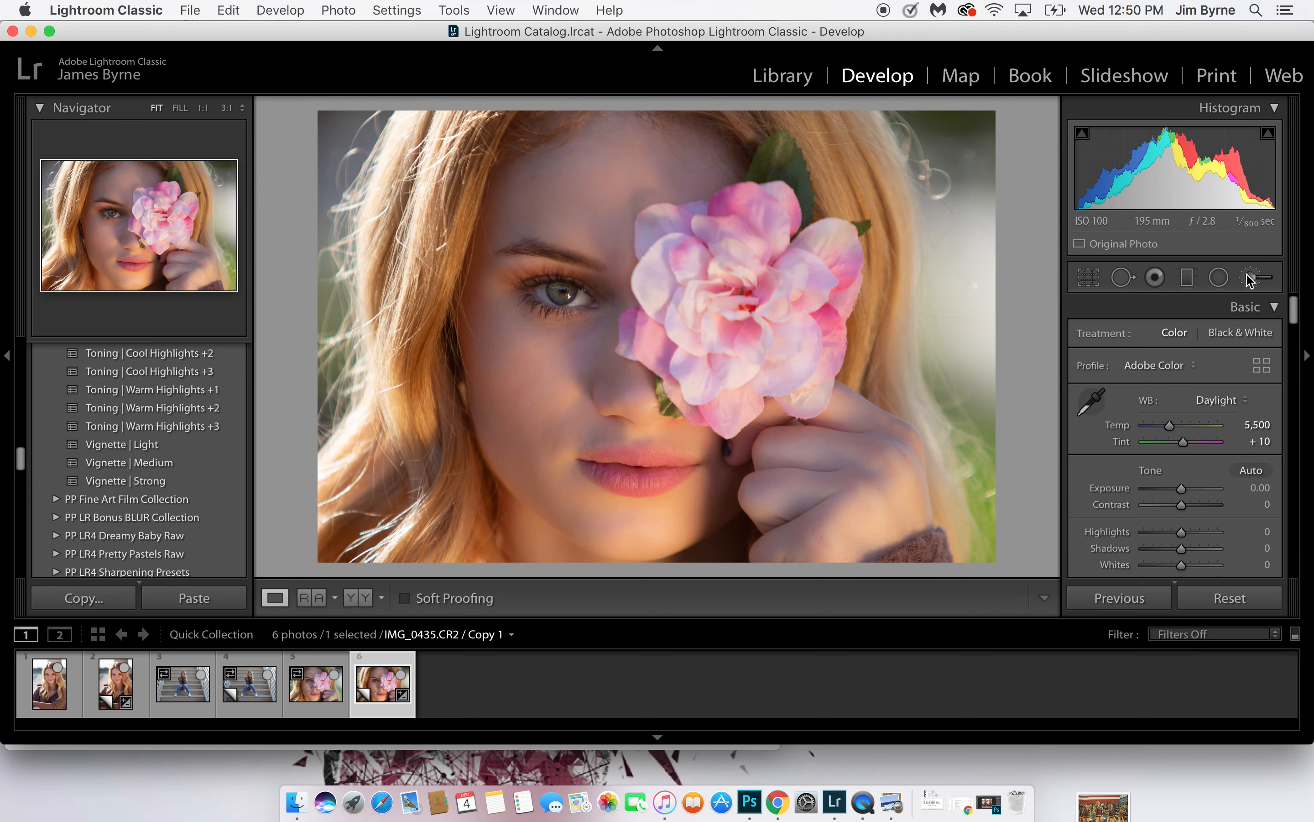
# Start a new Adjustment Brush mask using the Contrast effect preset
pyautogui.click(1258, 282)
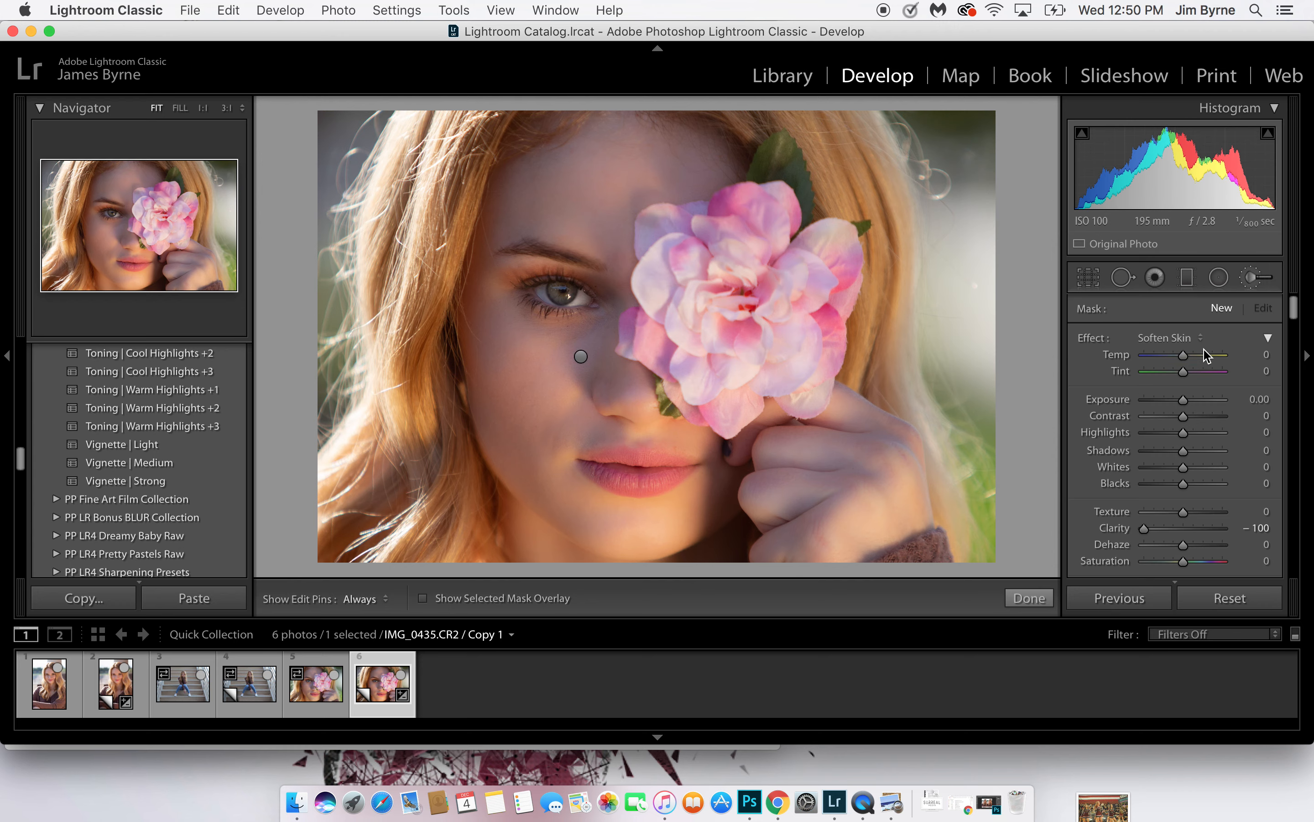
pyautogui.click(1202, 341)
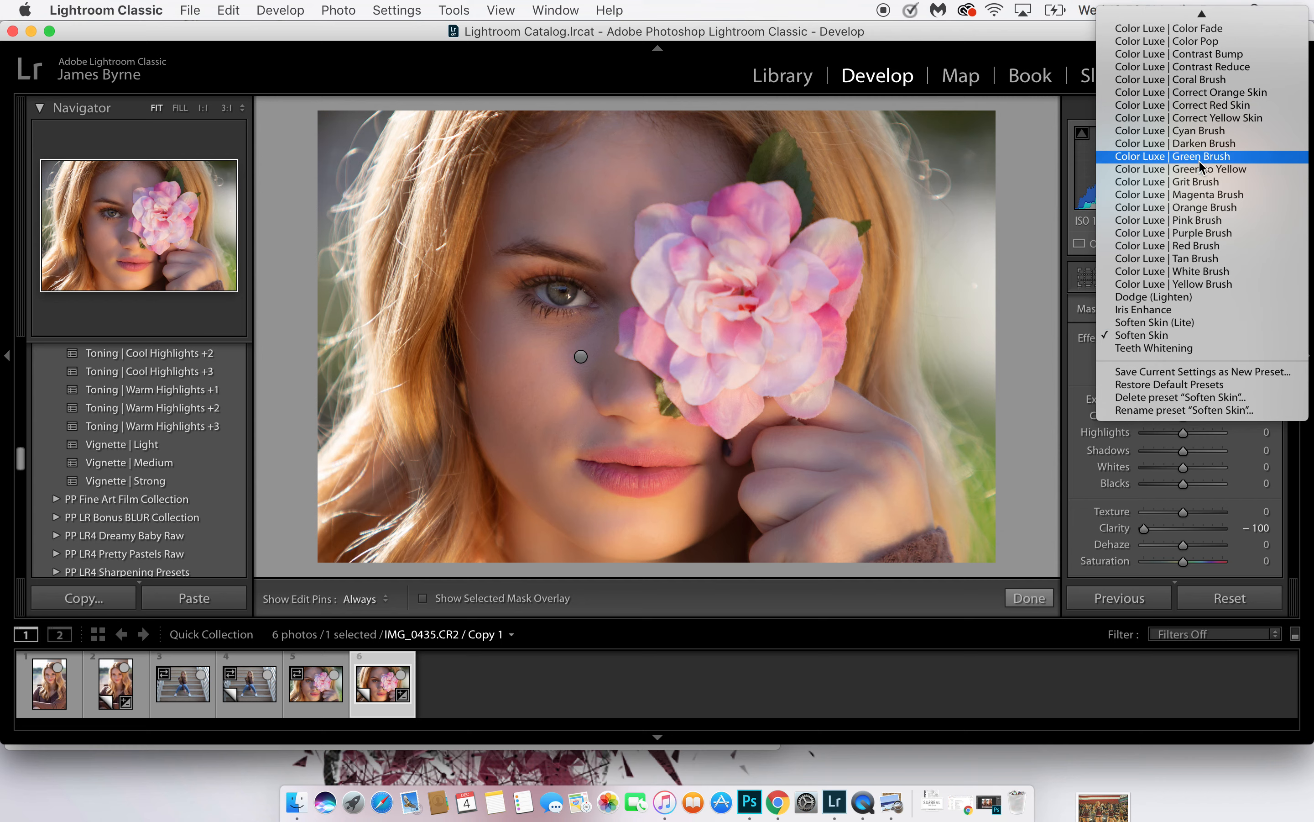
pyautogui.scroll(1, 1200, 160)
pyautogui.scroll(4, 1200, 162)
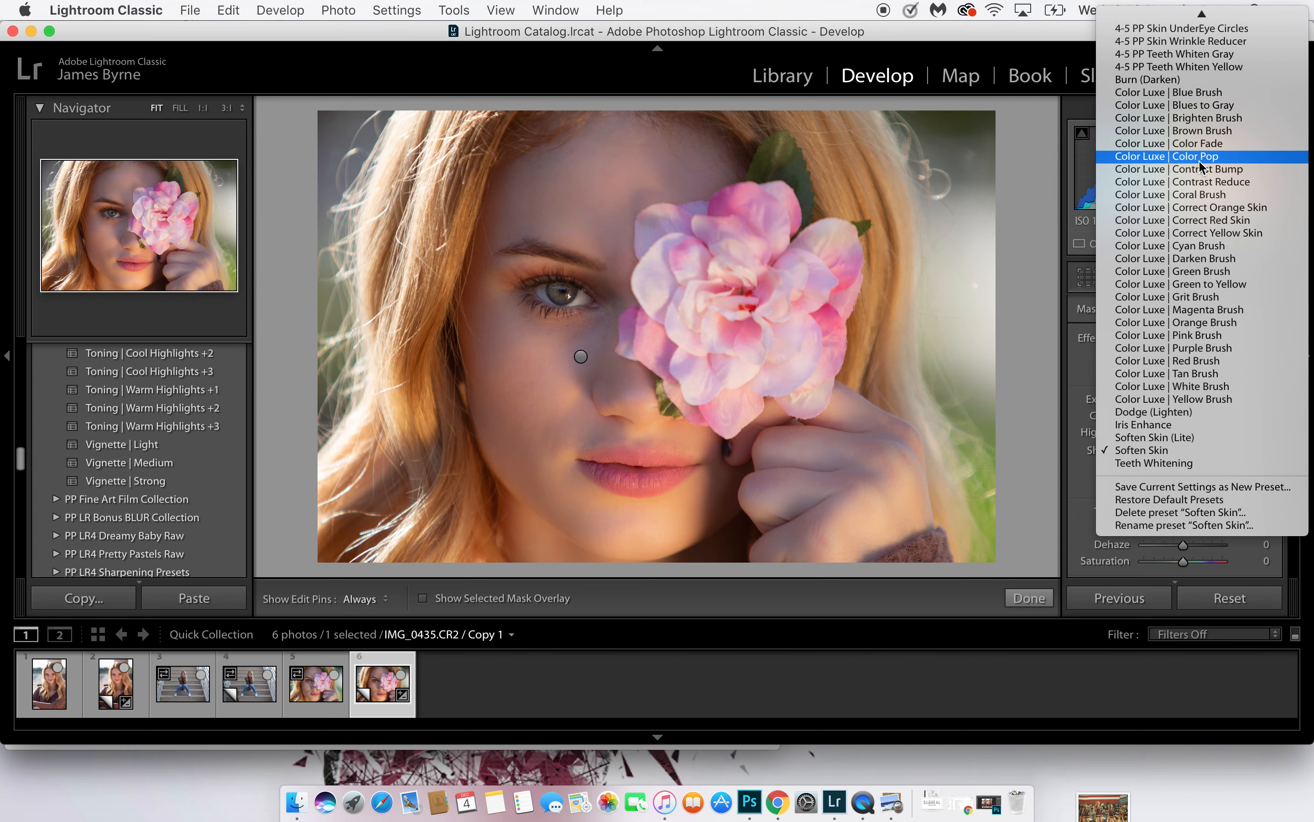
pyautogui.scroll(15, 1199, 166)
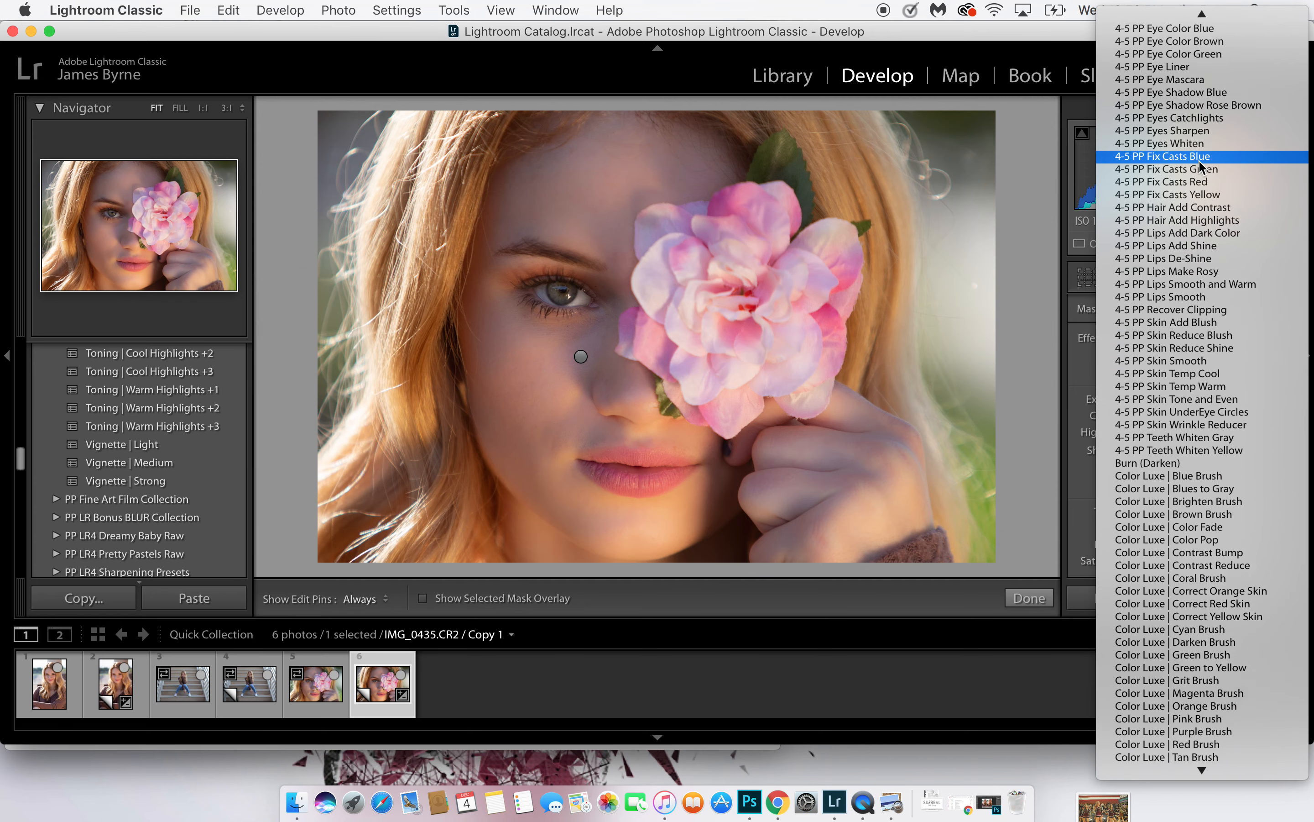
pyautogui.scroll(3, 1200, 163)
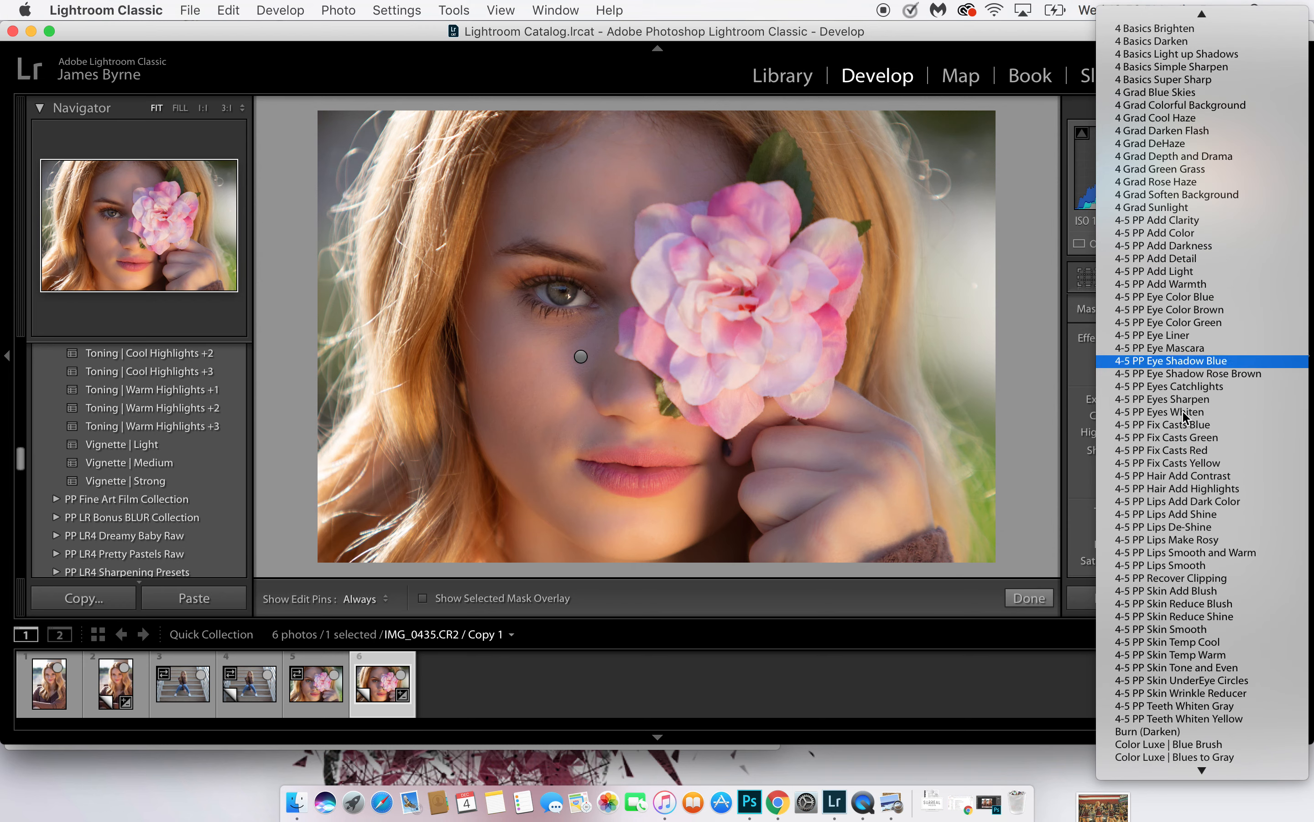
pyautogui.scroll(6, 1148, 194)
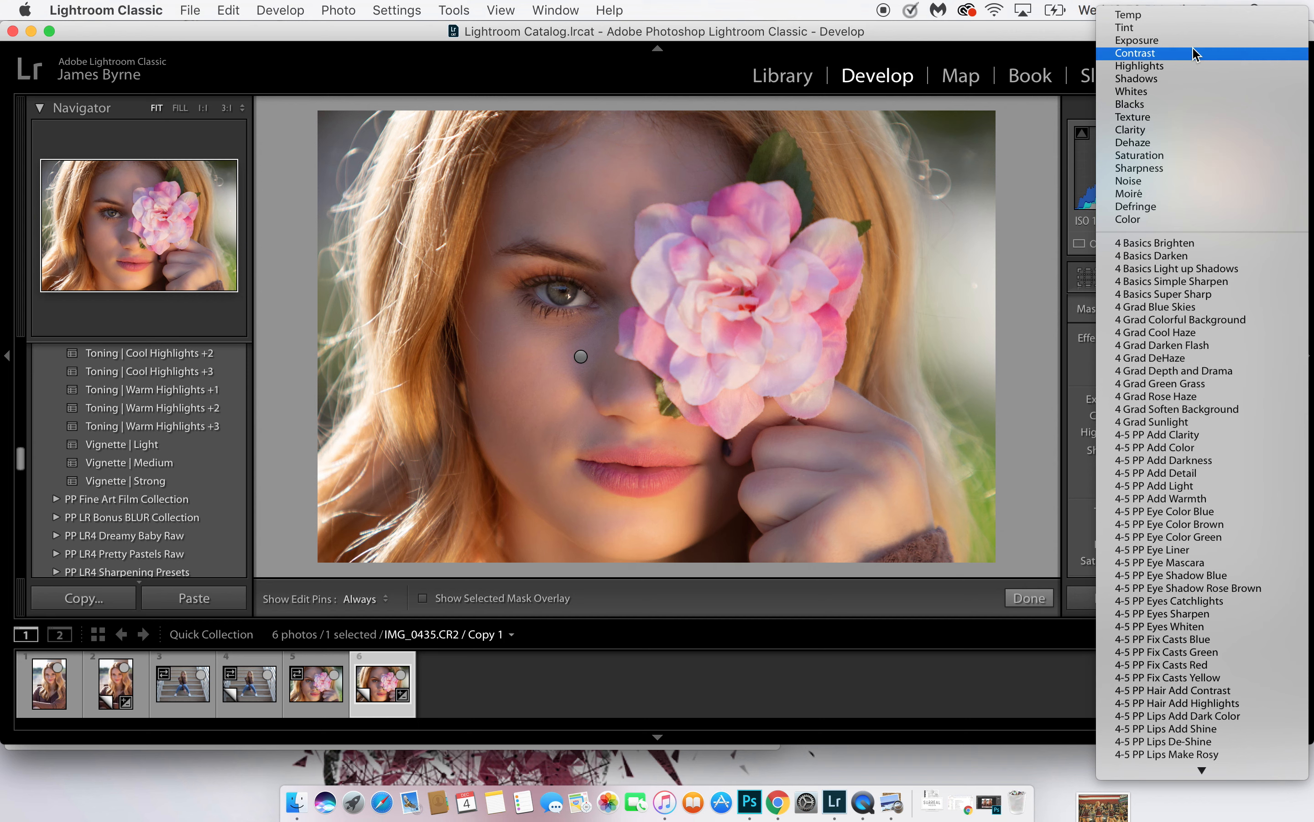
pyautogui.click(1147, 55)
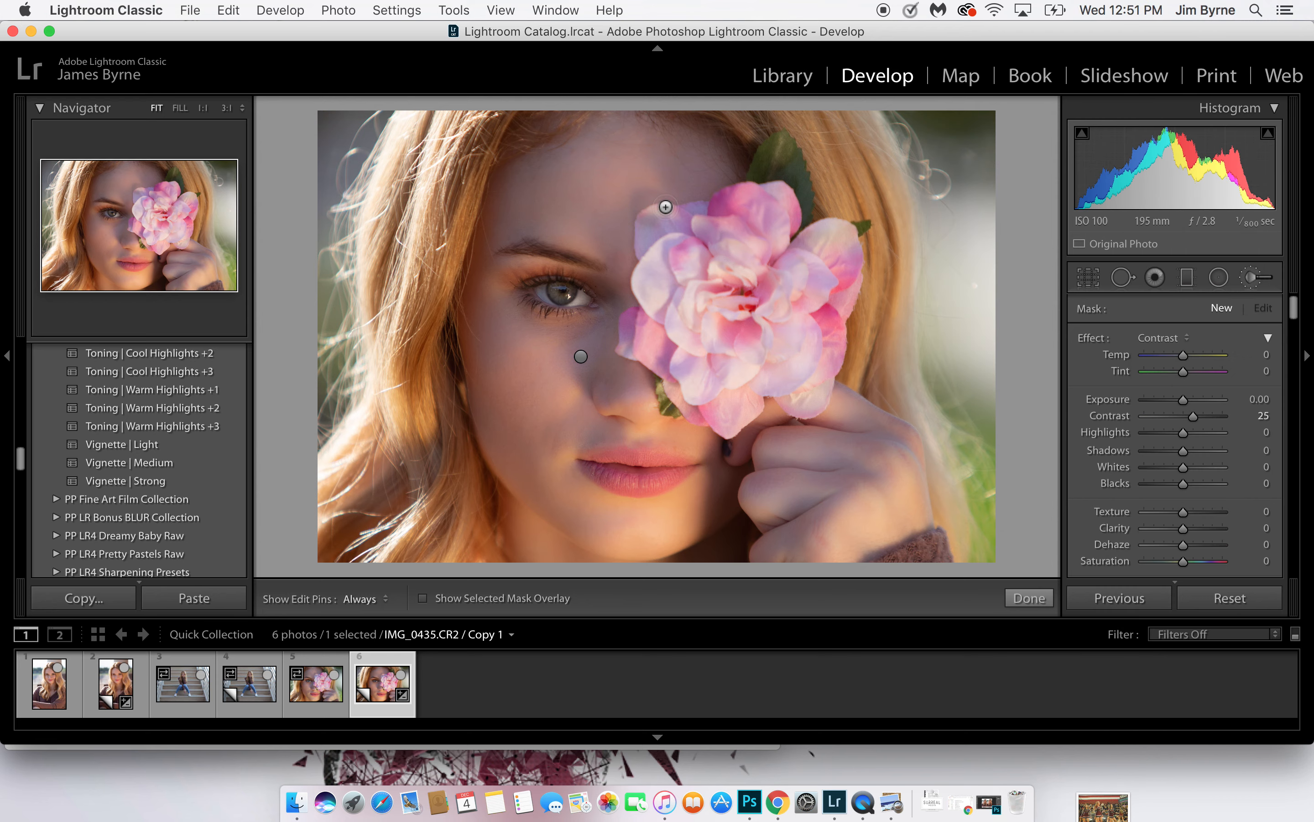
# Paint the Contrast brush over the iris of the visible eye and set the mask's Exposure to 0.47
pyautogui.click(586, 295)
pyautogui.moveTo(548, 278); pyautogui.dragTo(684, 354)
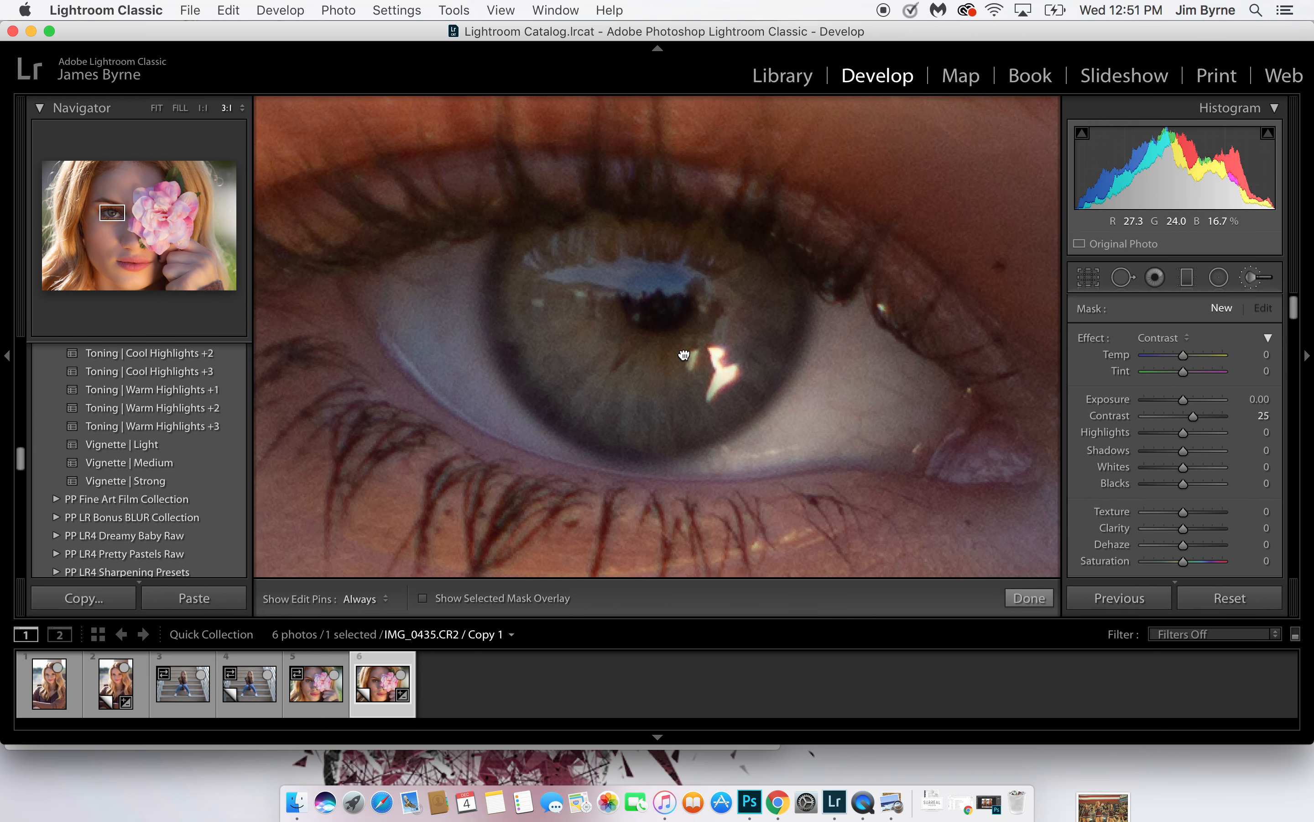
pyautogui.click(595, 390)
pyautogui.scroll(5, 596, 390)
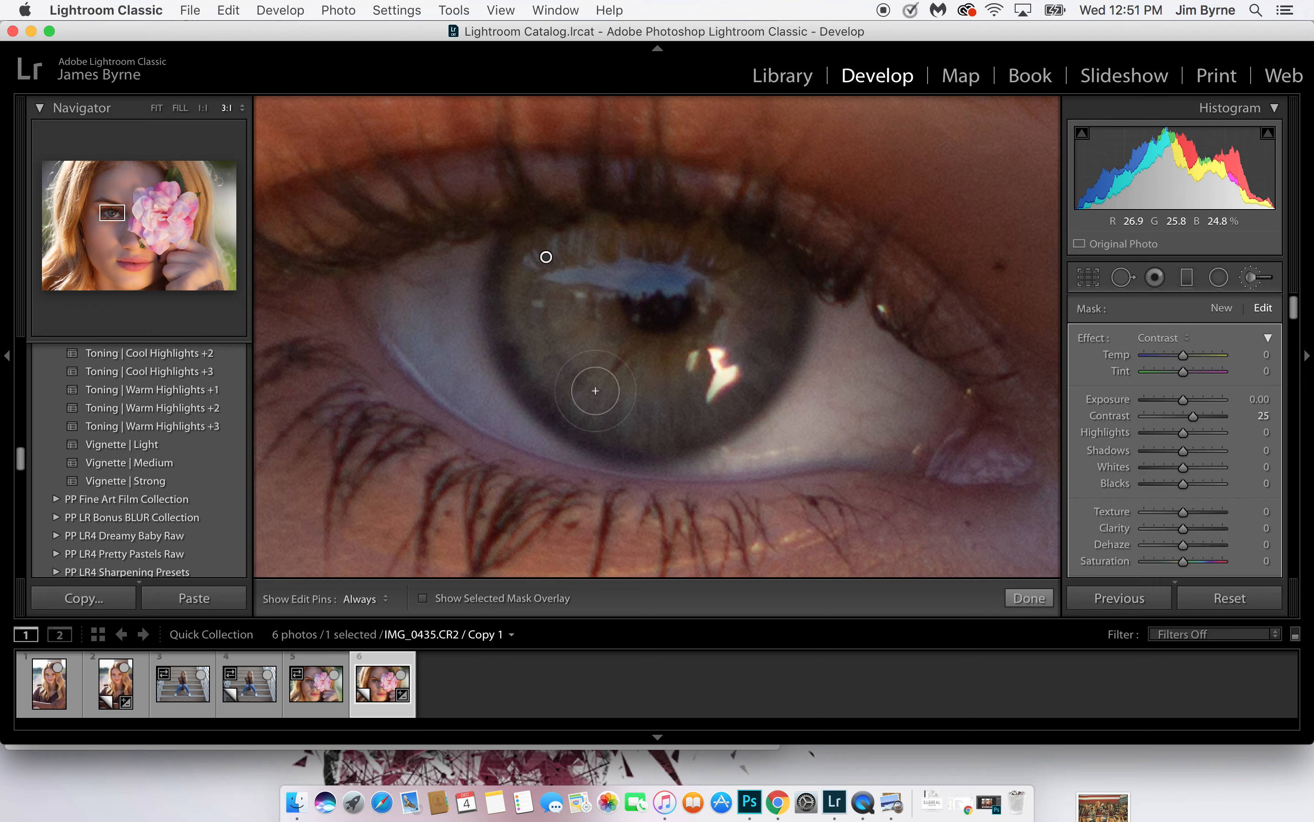
pyautogui.press('h')
pyautogui.moveTo(549, 330)
pyautogui.mouseDown()
pyautogui.moveTo(635, 409)
pyautogui.moveTo(670, 413)
pyautogui.moveTo(731, 385)
pyautogui.moveTo(766, 318)
pyautogui.moveTo(757, 294)
pyautogui.moveTo(710, 267)
pyautogui.moveTo(540, 276)
pyautogui.moveTo(533, 311)
pyautogui.moveTo(562, 366)
pyautogui.moveTo(619, 393)
pyautogui.moveTo(708, 382)
pyautogui.moveTo(754, 344)
pyautogui.moveTo(775, 297)
pyautogui.moveTo(735, 373)
pyautogui.moveTo(669, 405)
pyautogui.moveTo(619, 400)
pyautogui.moveTo(556, 337)
pyautogui.moveTo(546, 254)
pyautogui.mouseUp()
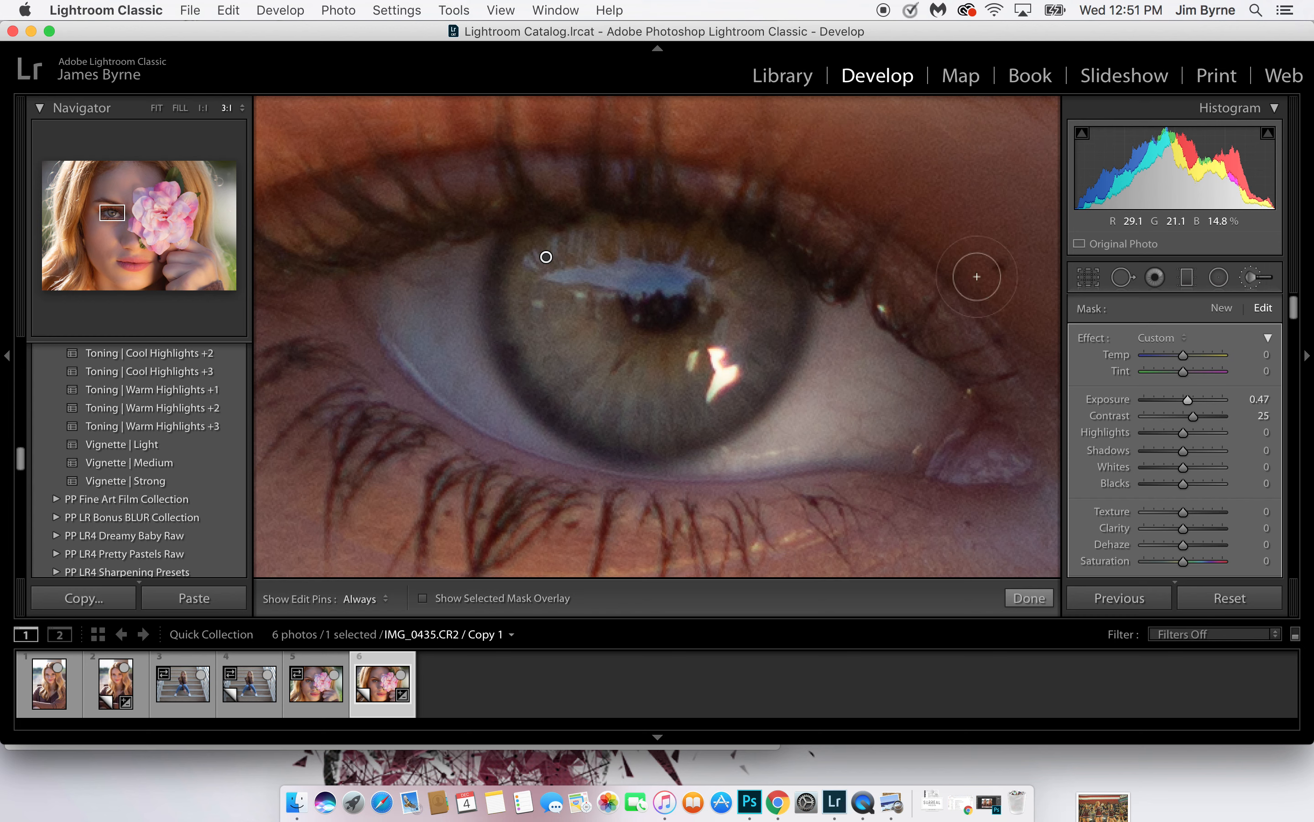
# Start another brush mask with the 4 Basics Darken effect and reduce the brush size to fit the iris rim
pyautogui.click(1221, 308)
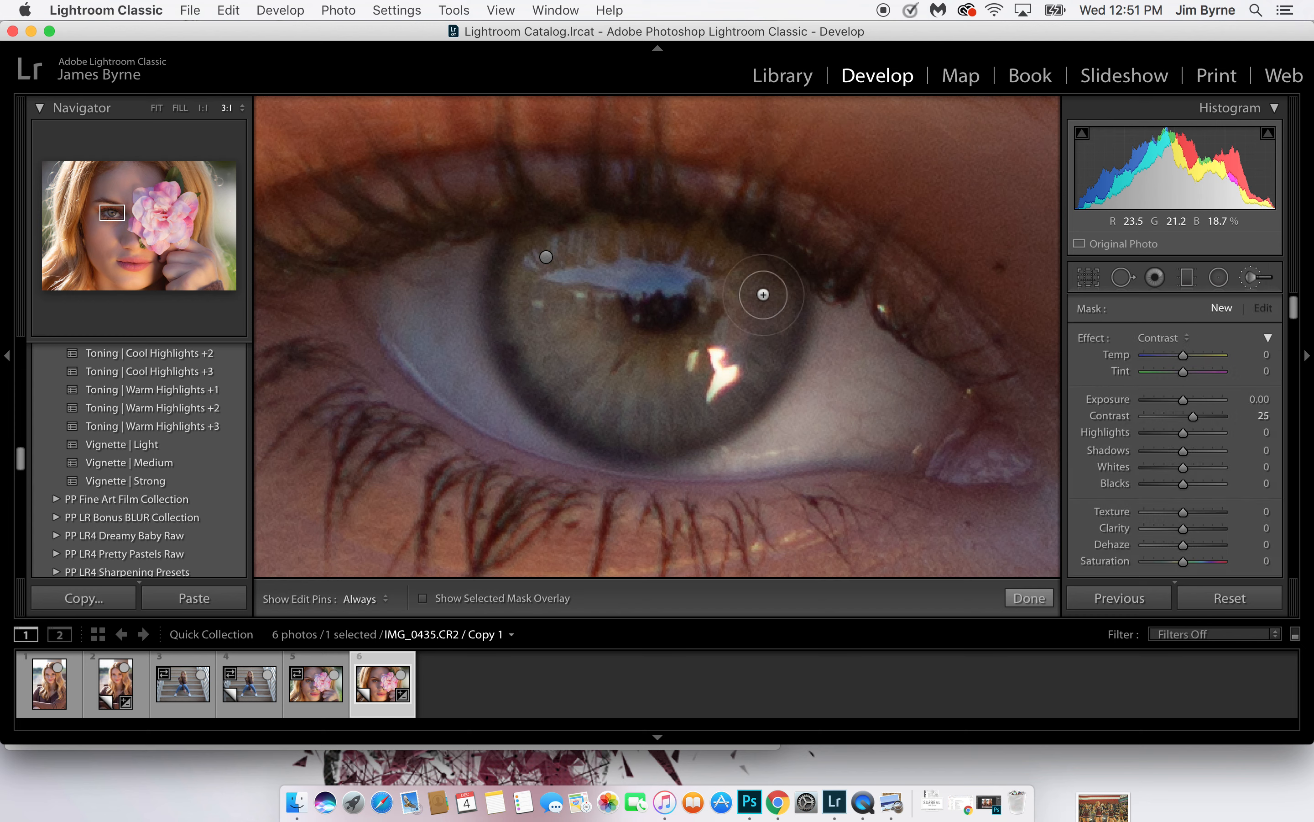
pyautogui.click(1187, 338)
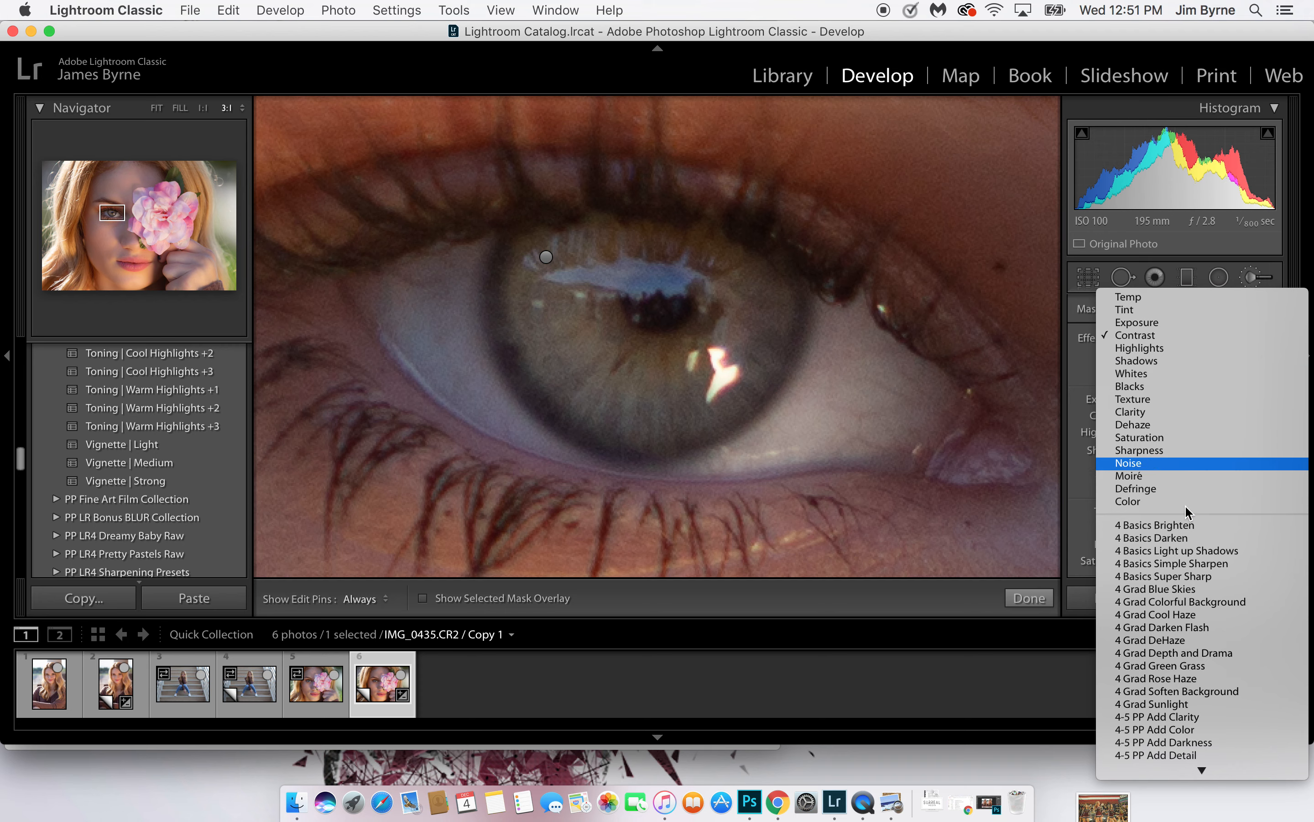
pyautogui.click(1183, 537)
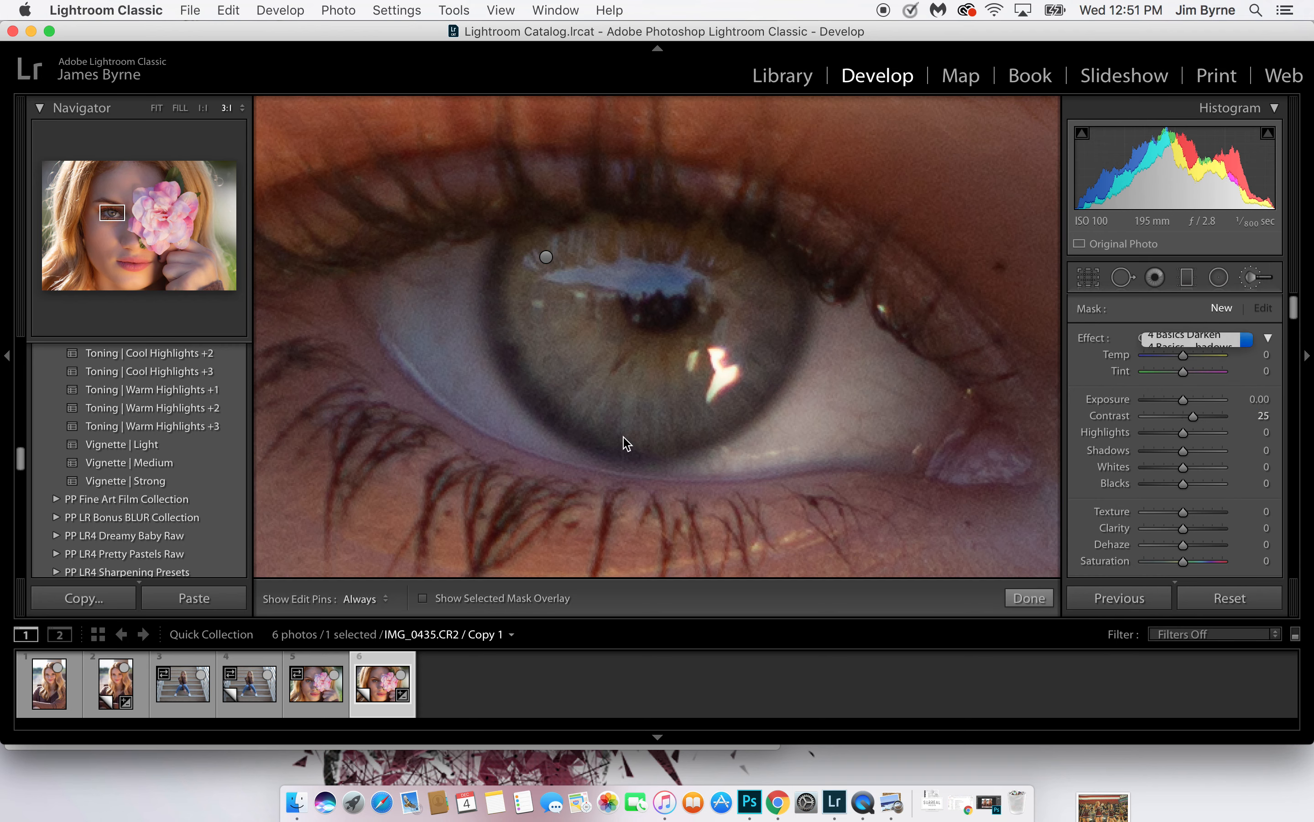
pyautogui.press('[')
pyautogui.press('[')
pyautogui.press('[')
pyautogui.press('[')
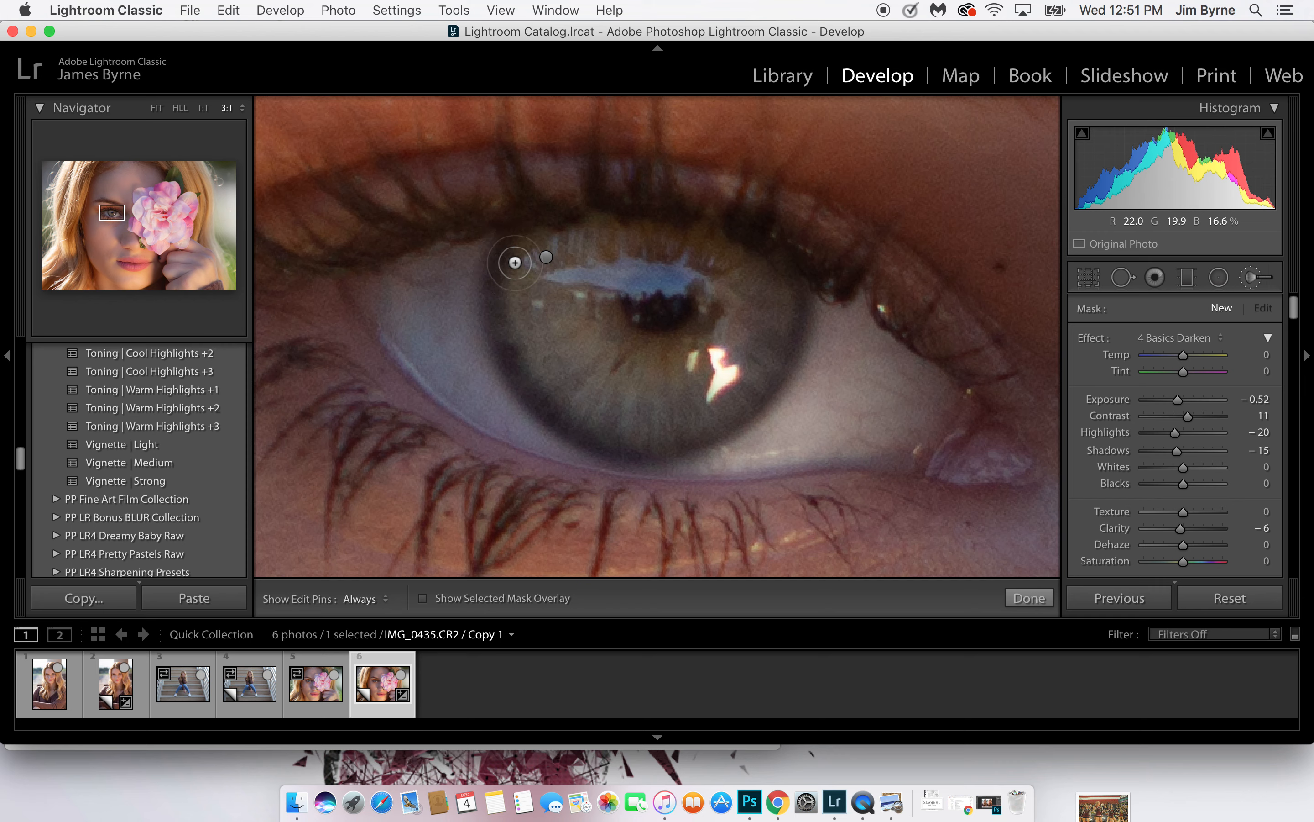
# Paint the darkening mask around the outer rim of the iris and set its Exposure to 0.34
pyautogui.press('h')
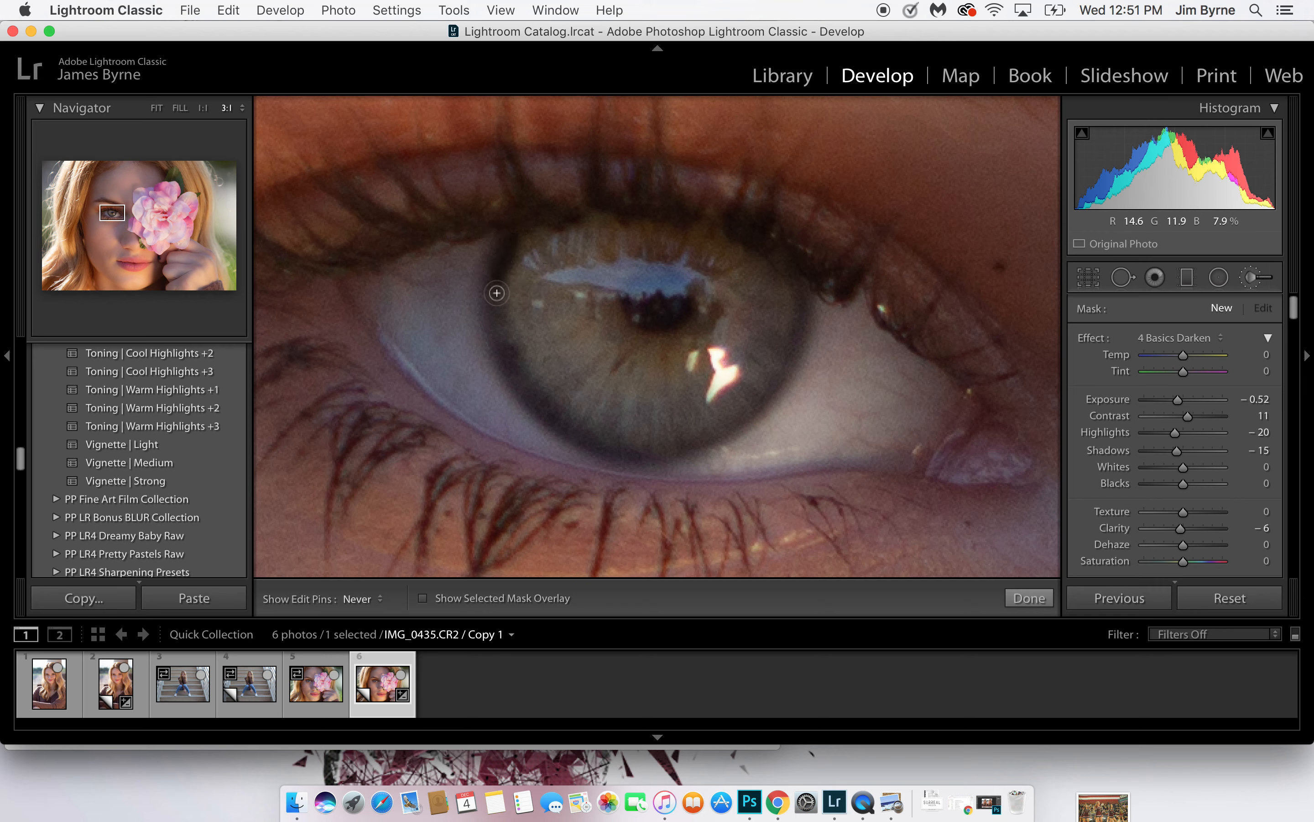
pyautogui.moveTo(553, 420)
pyautogui.mouseDown()
pyautogui.moveTo(617, 453)
pyautogui.moveTo(673, 452)
pyautogui.moveTo(727, 430)
pyautogui.moveTo(748, 415)
pyautogui.moveTo(798, 293)
pyautogui.mouseUp()
pyautogui.press('h')
pyautogui.click(514, 240)
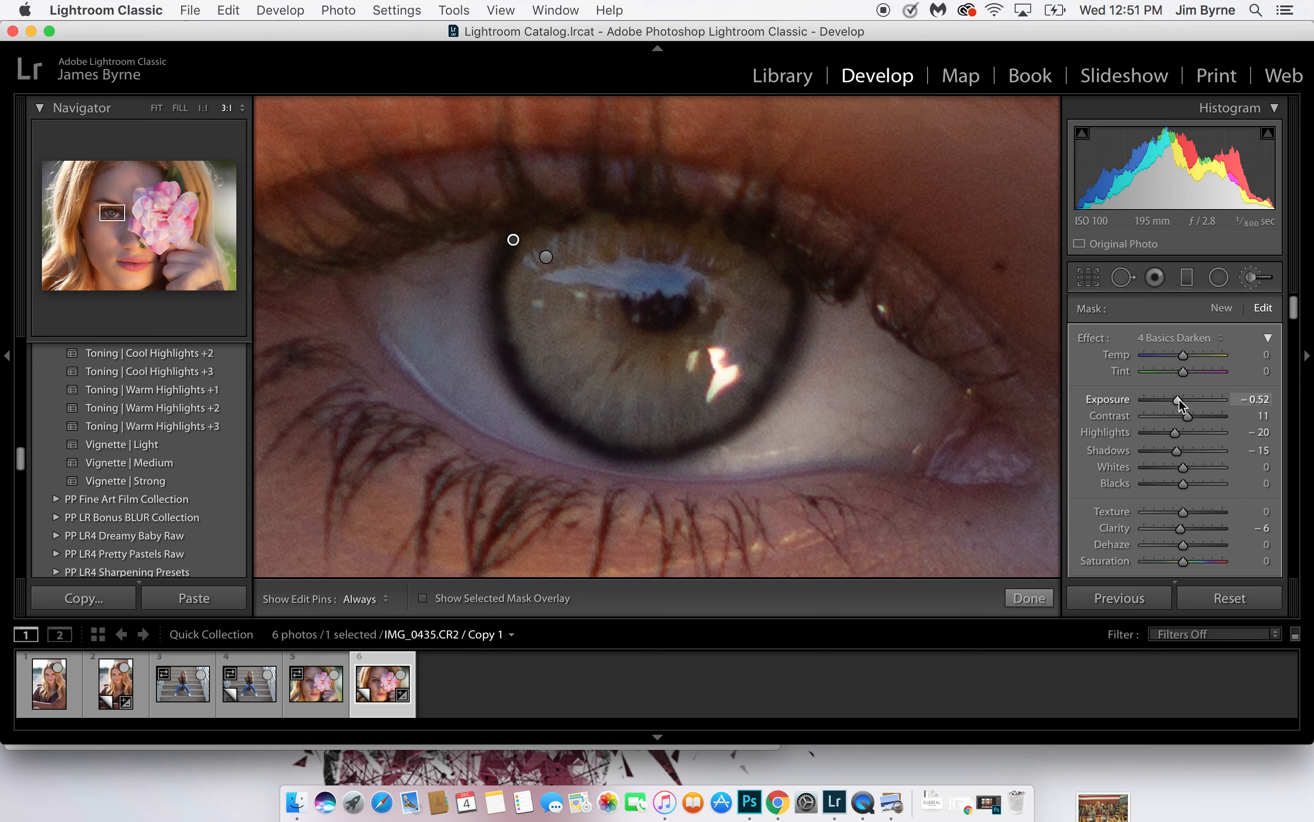
pyautogui.moveTo(1172, 399); pyautogui.dragTo(1187, 403)
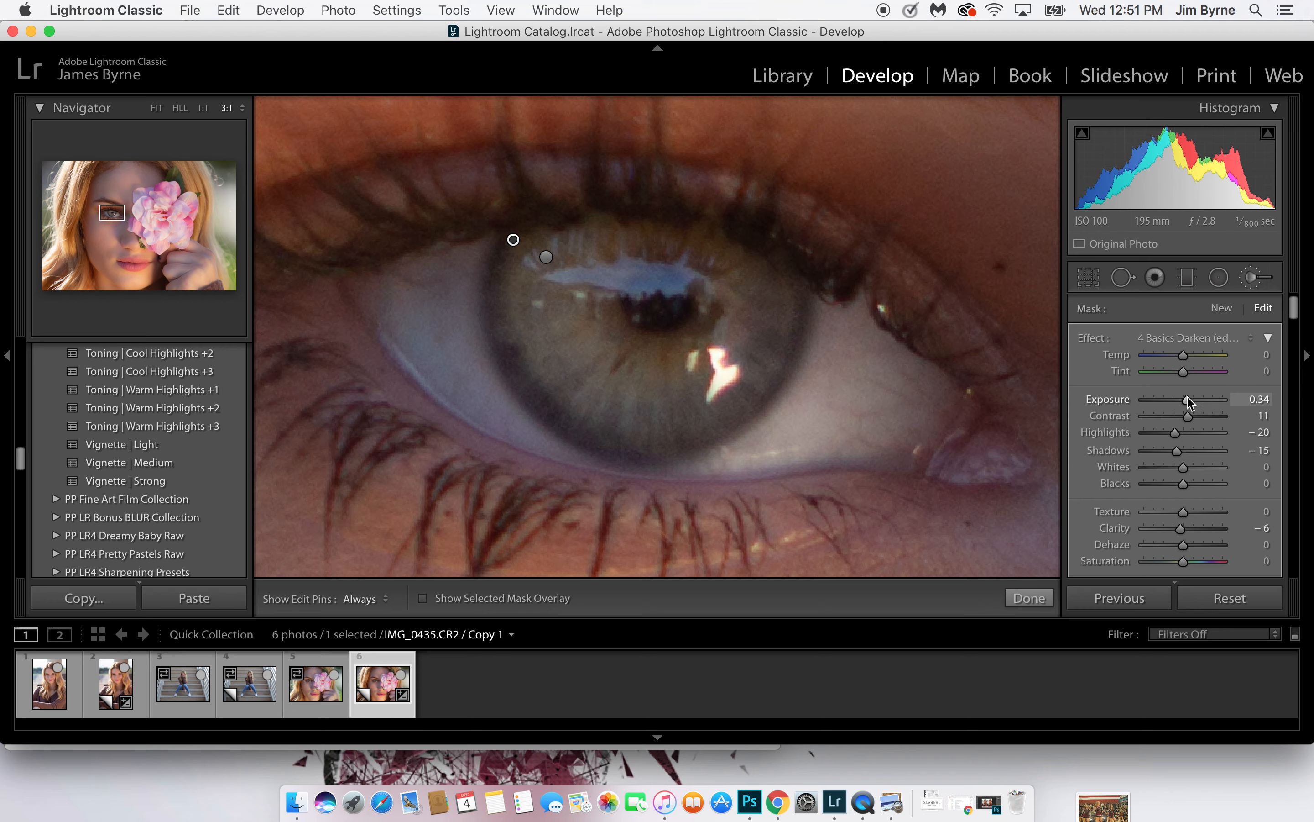
# Compare the eye before and after the retouching
pyautogui.press('\\')
pyautogui.press('\\')
pyautogui.press('\\')
pyautogui.press('\\')
pyautogui.press('\\')
pyautogui.press('\\')
pyautogui.press('\\')
pyautogui.press('\\')
pyautogui.press('\\')
pyautogui.press('\\')
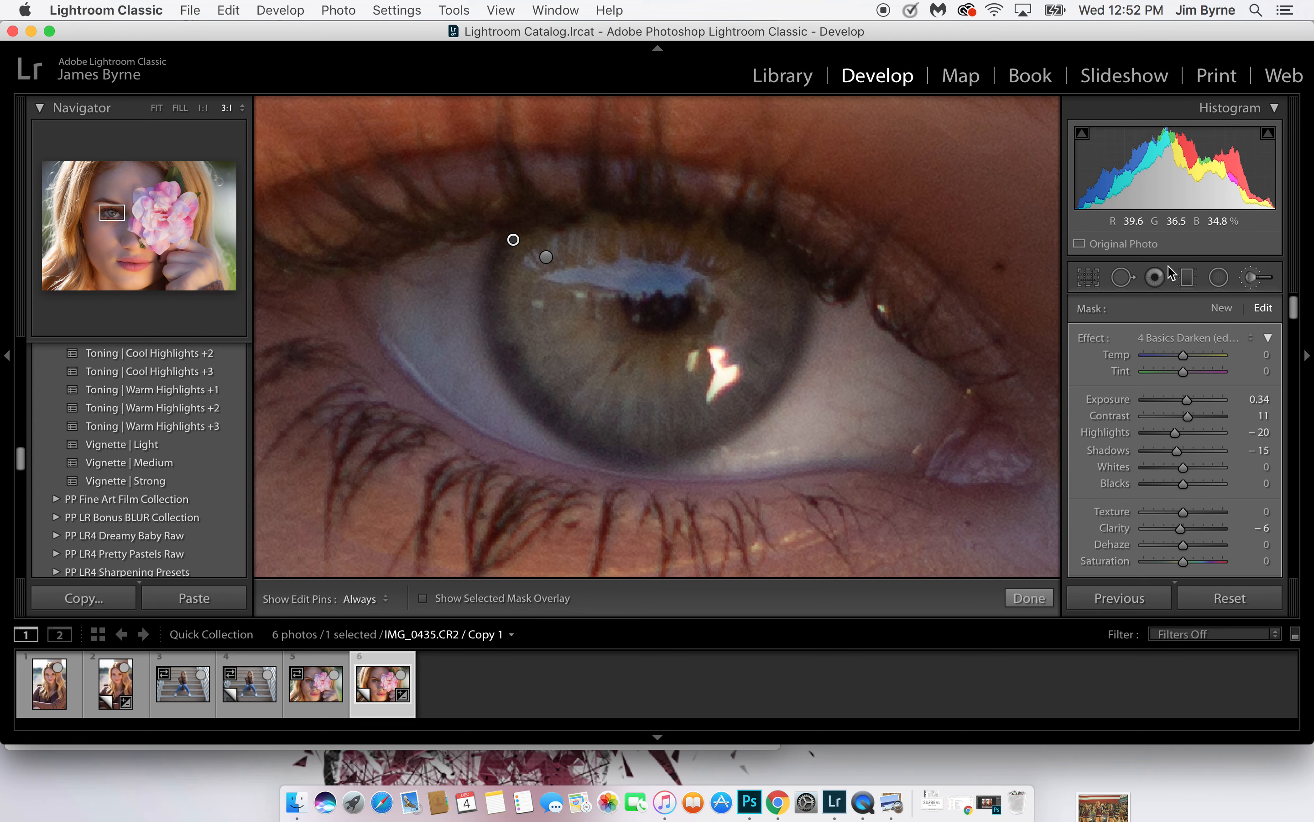
# Start a new brush mask with the 4 Basics Brighten effect and paint it over the whites of the eye on both sides of the iris
pyautogui.click(1222, 308)
pyautogui.click(1222, 337)
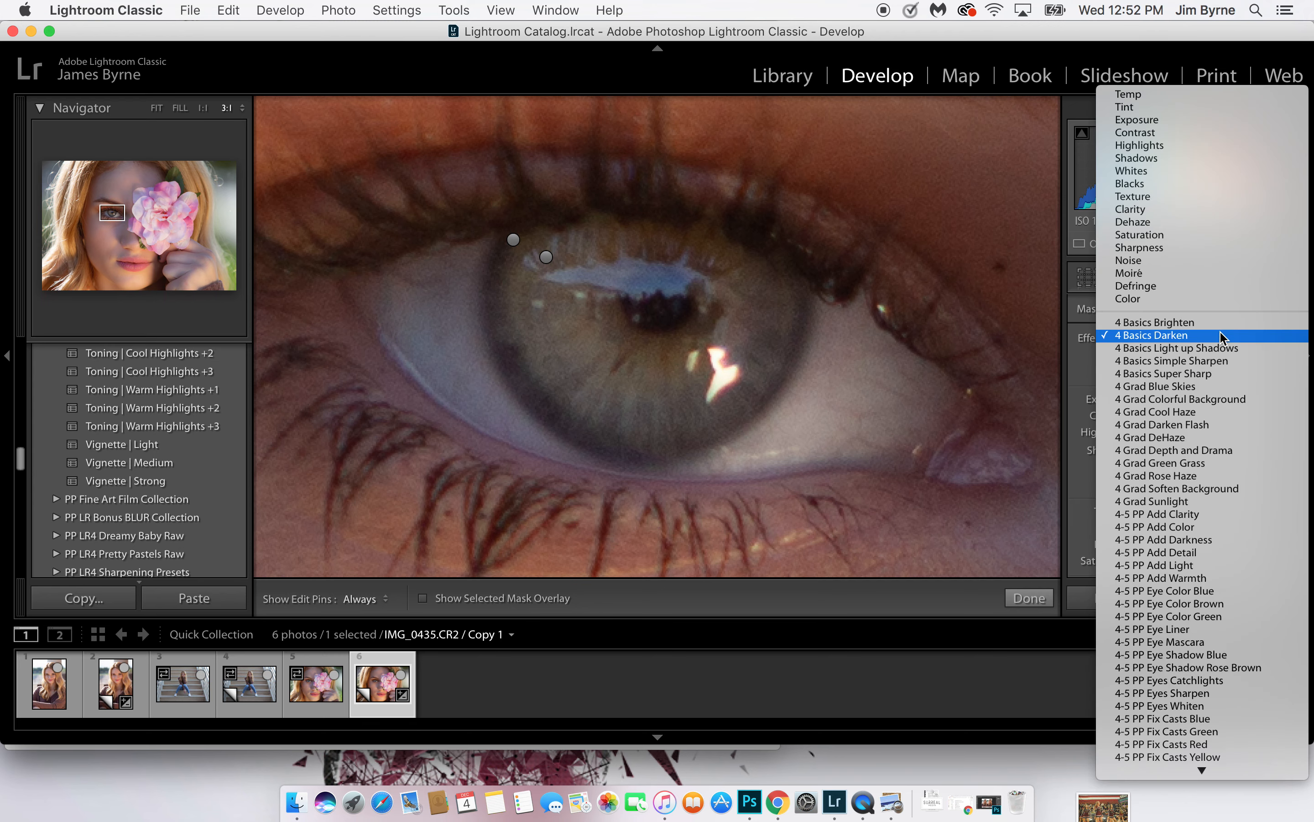
pyautogui.click(1215, 322)
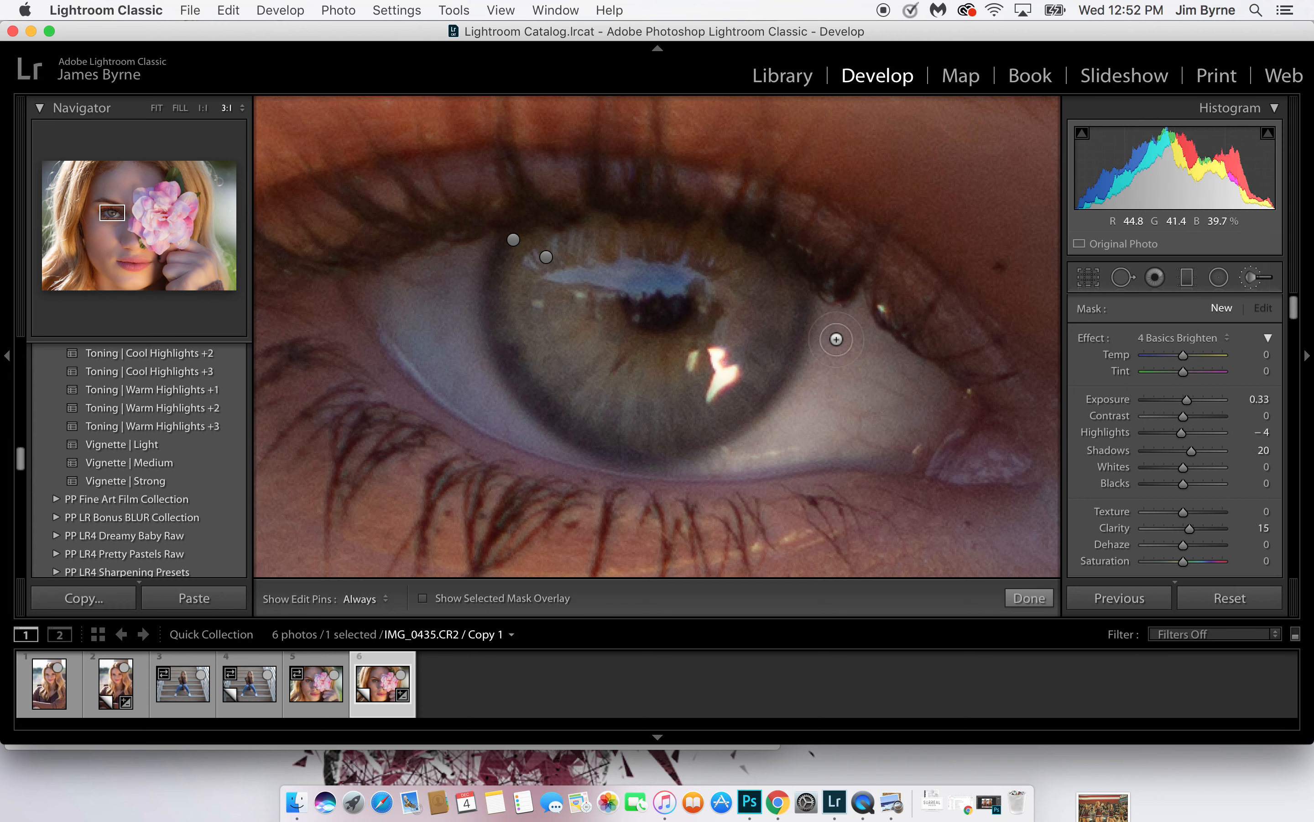
pyautogui.press('h')
pyautogui.moveTo(918, 405)
pyautogui.mouseDown()
pyautogui.moveTo(907, 437)
pyautogui.moveTo(768, 442)
pyautogui.moveTo(858, 377)
pyautogui.moveTo(870, 415)
pyautogui.moveTo(887, 408)
pyautogui.moveTo(881, 434)
pyautogui.moveTo(915, 419)
pyautogui.moveTo(901, 385)
pyautogui.mouseUp()
pyautogui.moveTo(808, 410)
pyautogui.mouseDown()
pyautogui.moveTo(688, 479)
pyautogui.moveTo(603, 489)
pyautogui.moveTo(502, 424)
pyautogui.moveTo(472, 346)
pyautogui.moveTo(469, 250)
pyautogui.moveTo(375, 275)
pyautogui.moveTo(470, 384)
pyautogui.moveTo(466, 412)
pyautogui.moveTo(388, 322)
pyautogui.moveTo(375, 285)
pyautogui.moveTo(433, 329)
pyautogui.moveTo(421, 280)
pyautogui.moveTo(444, 332)
pyautogui.moveTo(440, 286)
pyautogui.moveTo(376, 273)
pyautogui.moveTo(397, 323)
pyautogui.moveTo(392, 294)
pyautogui.mouseUp()
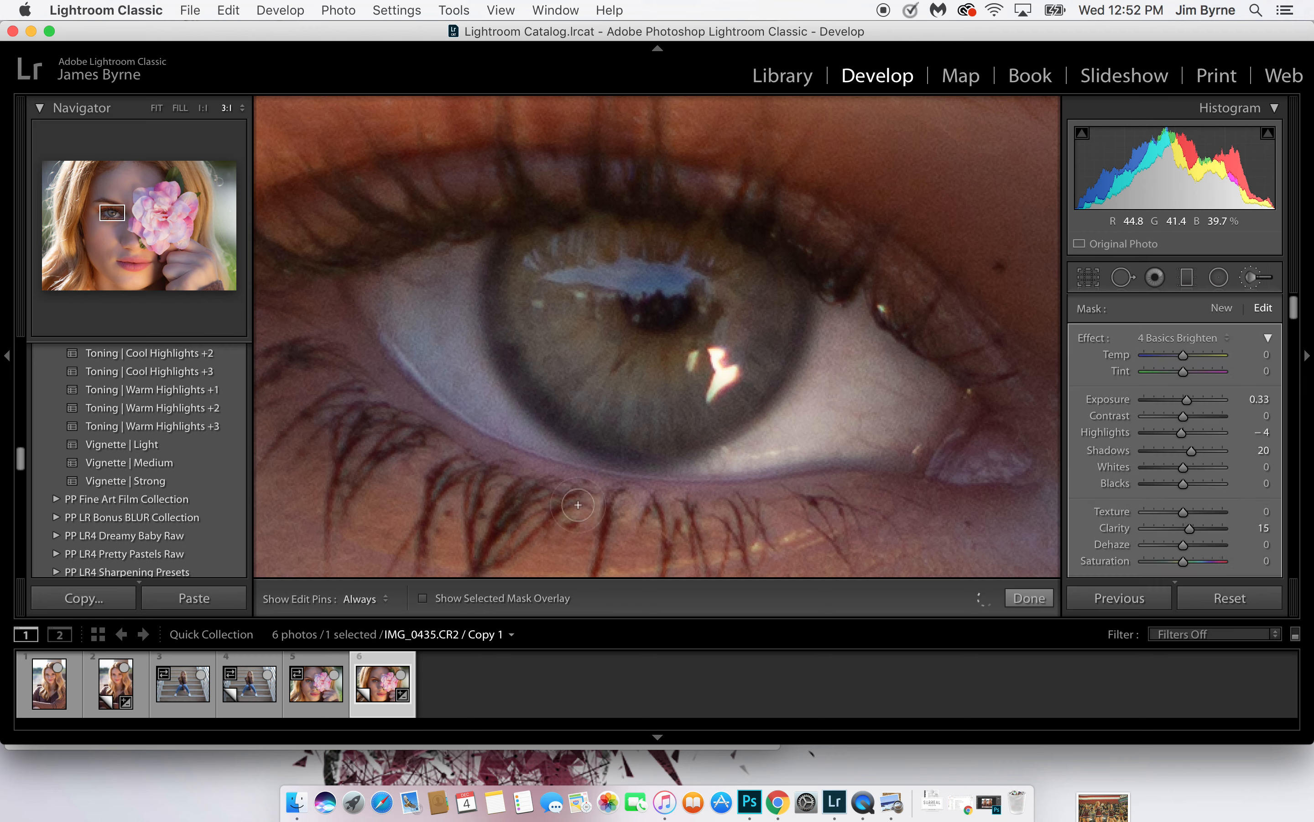
pyautogui.press('alt')
pyautogui.press('h')
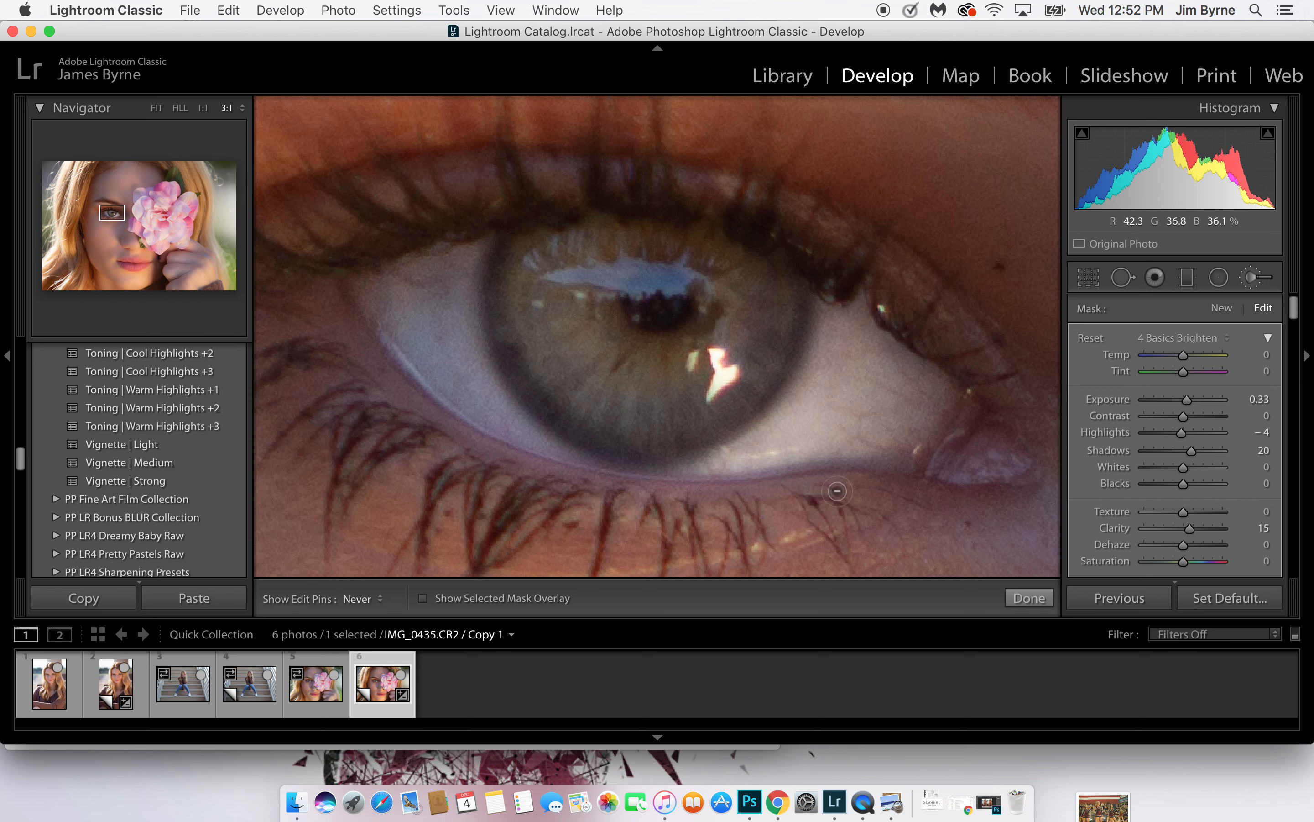
pyautogui.press('h')
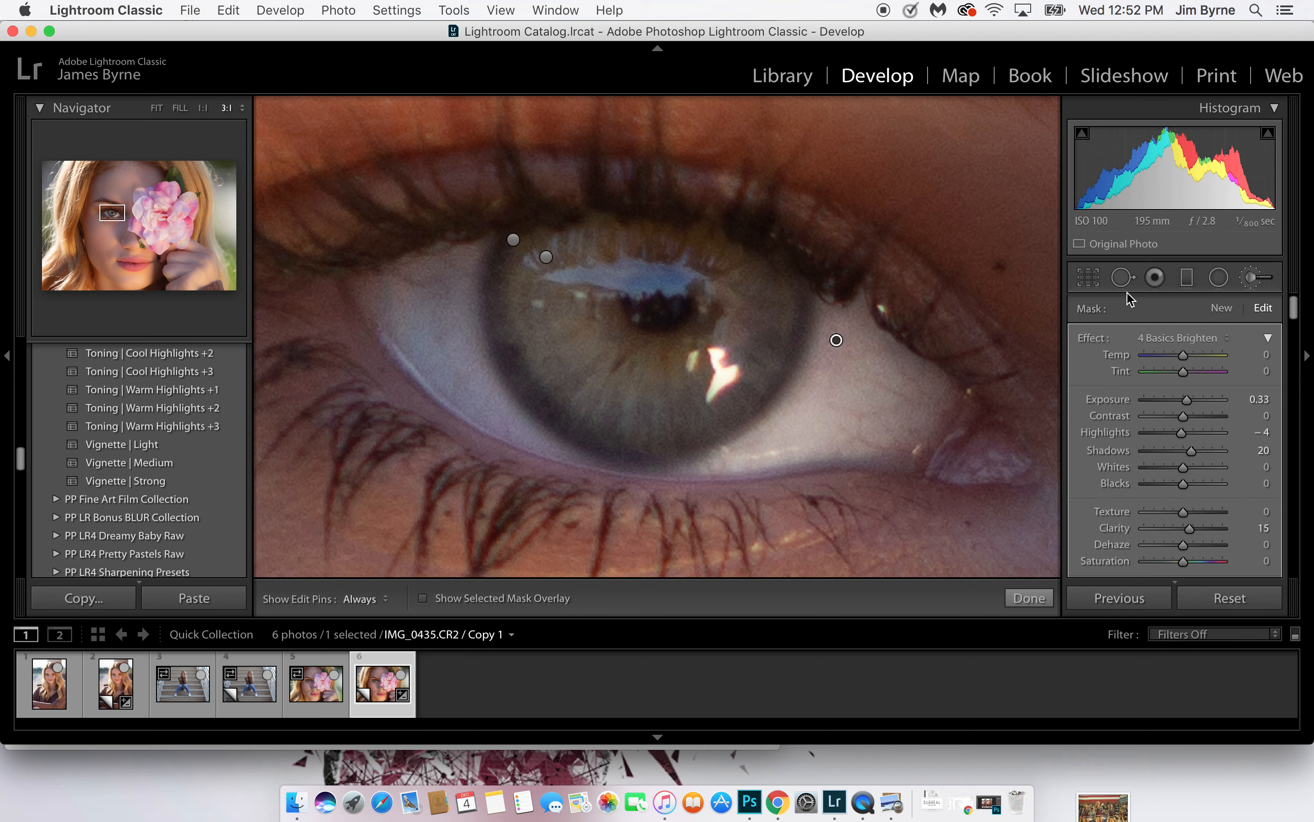
# Heal the veins in the white of the eye near the tear duct with a size 8 Spot Removal brush
pyautogui.click(1122, 278)
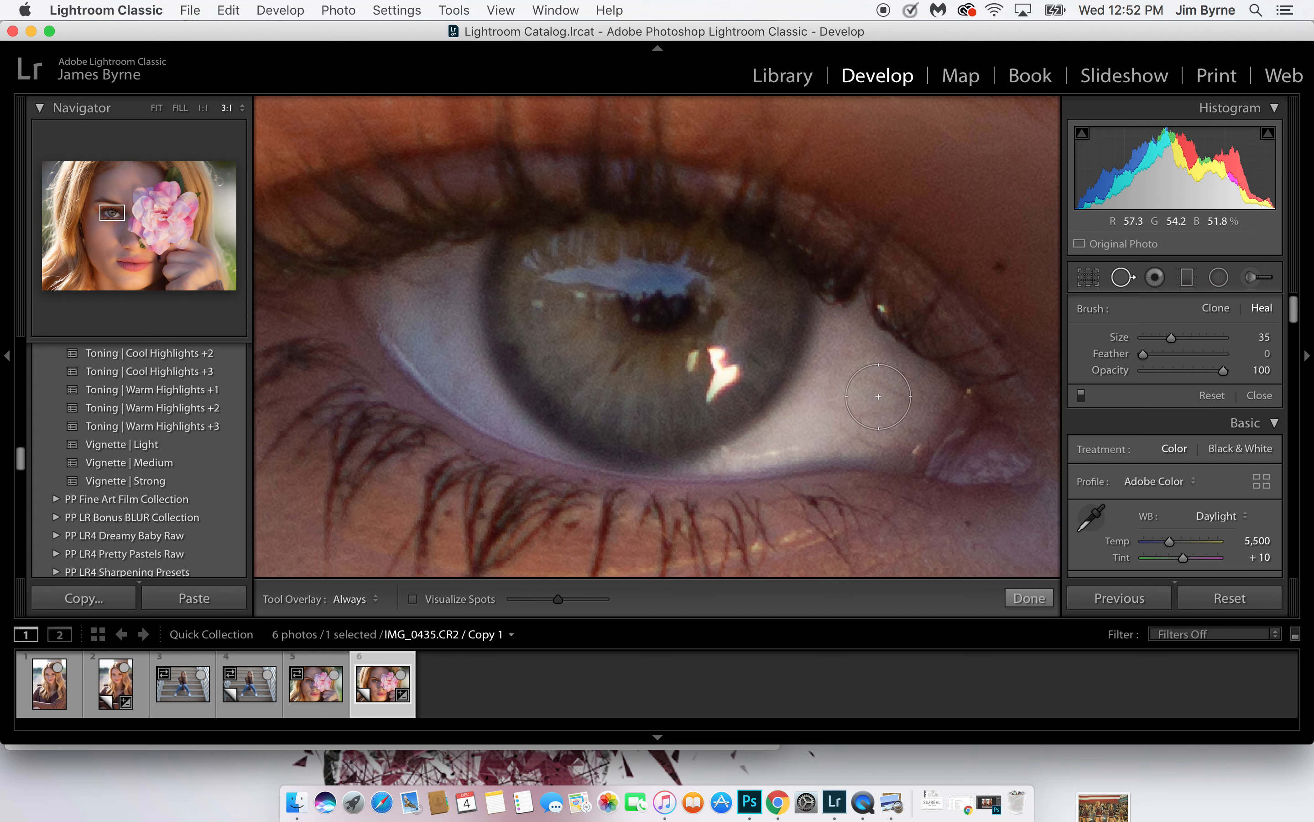
pyautogui.scroll(-6, 887, 388)
pyautogui.moveTo(868, 383); pyautogui.dragTo(919, 405)
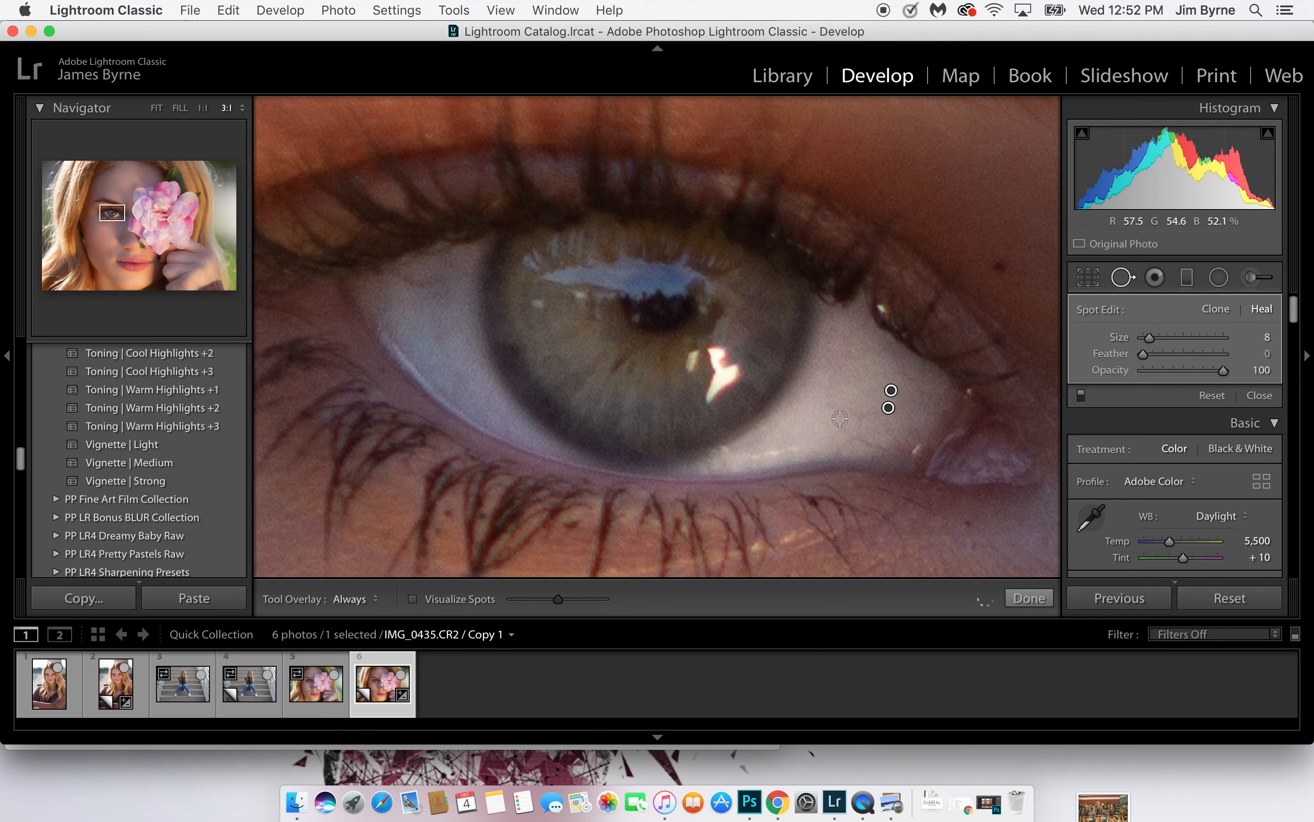
pyautogui.click(857, 424)
pyautogui.click(889, 448)
pyautogui.moveTo(889, 447); pyautogui.dragTo(843, 446)
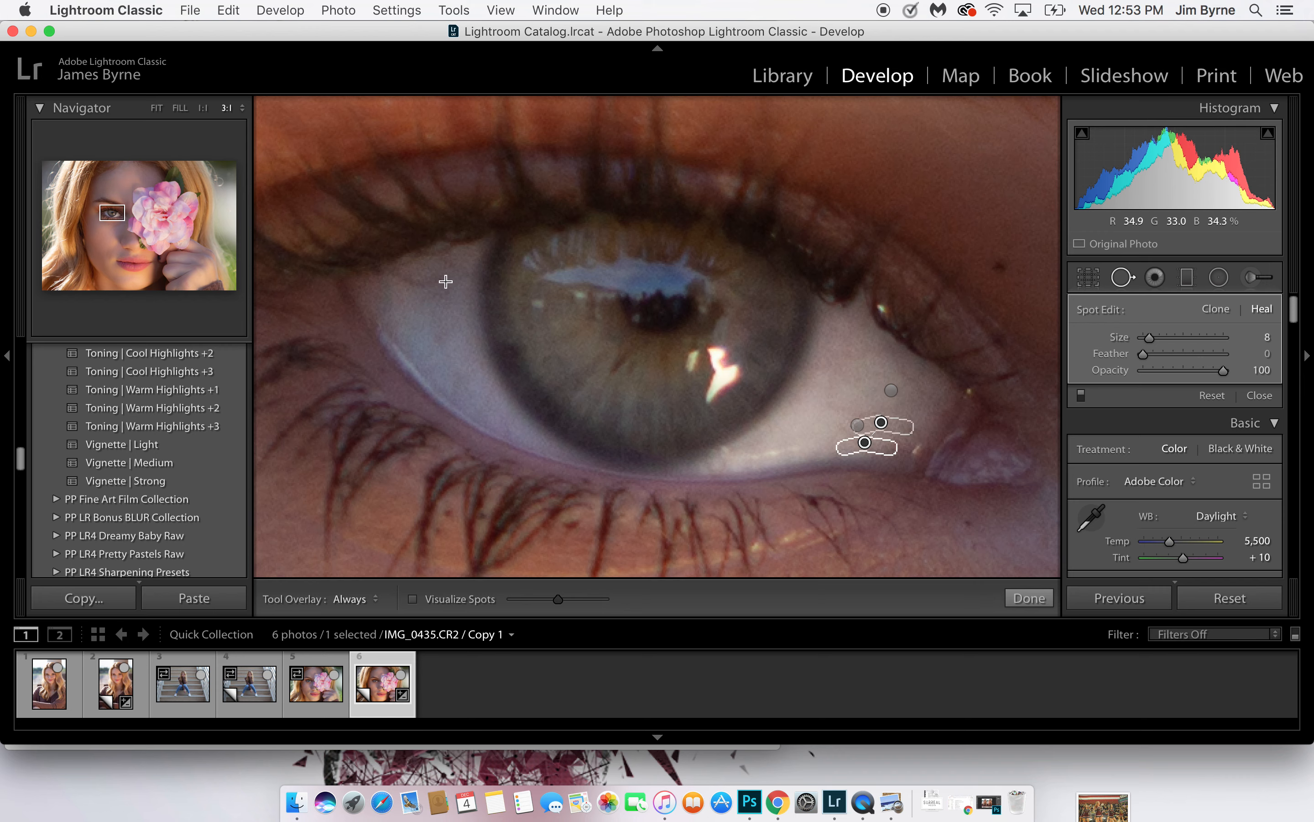
# Heal the vein near the outer corner of the eye, sampling from the clean white just below it, and finish spot removal
pyautogui.click(399, 273)
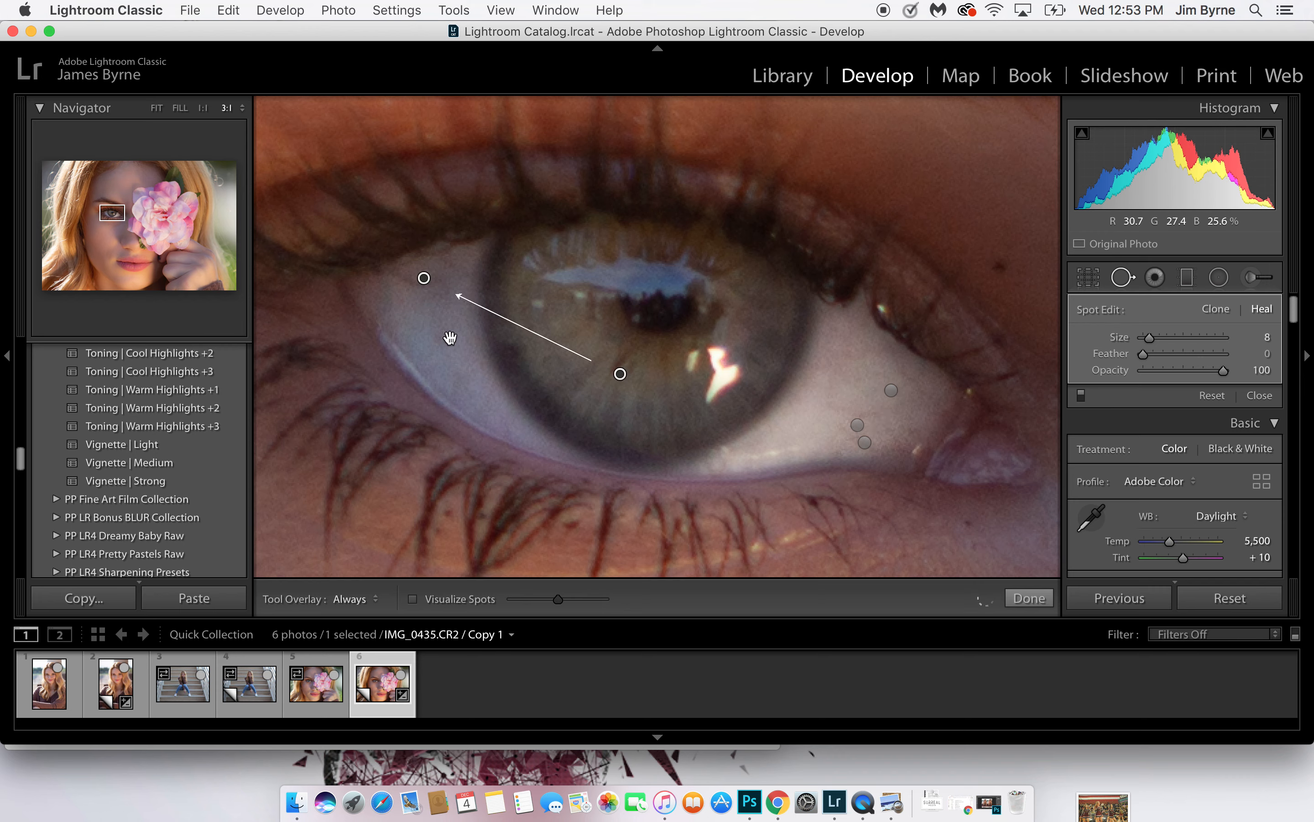
pyautogui.moveTo(608, 372); pyautogui.dragTo(430, 339)
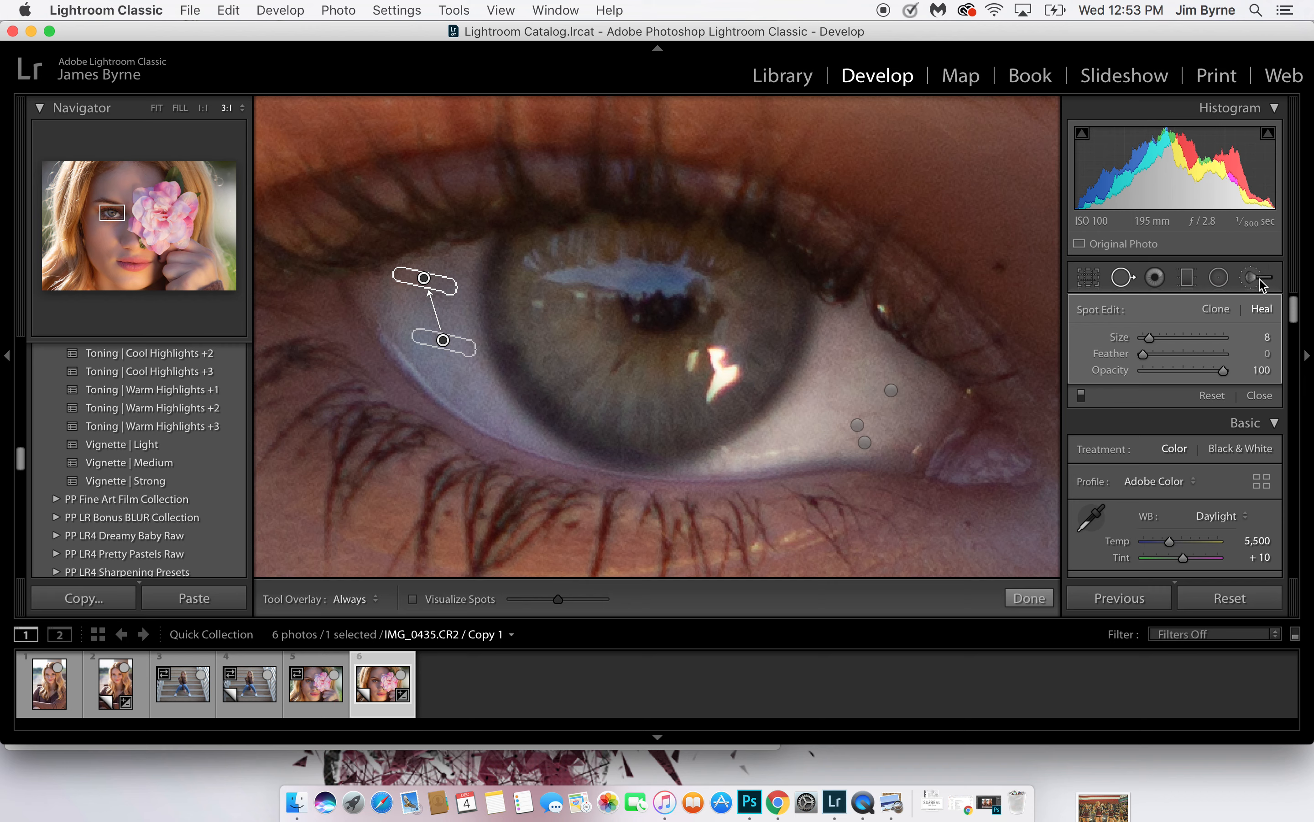
pyautogui.click(1123, 280)
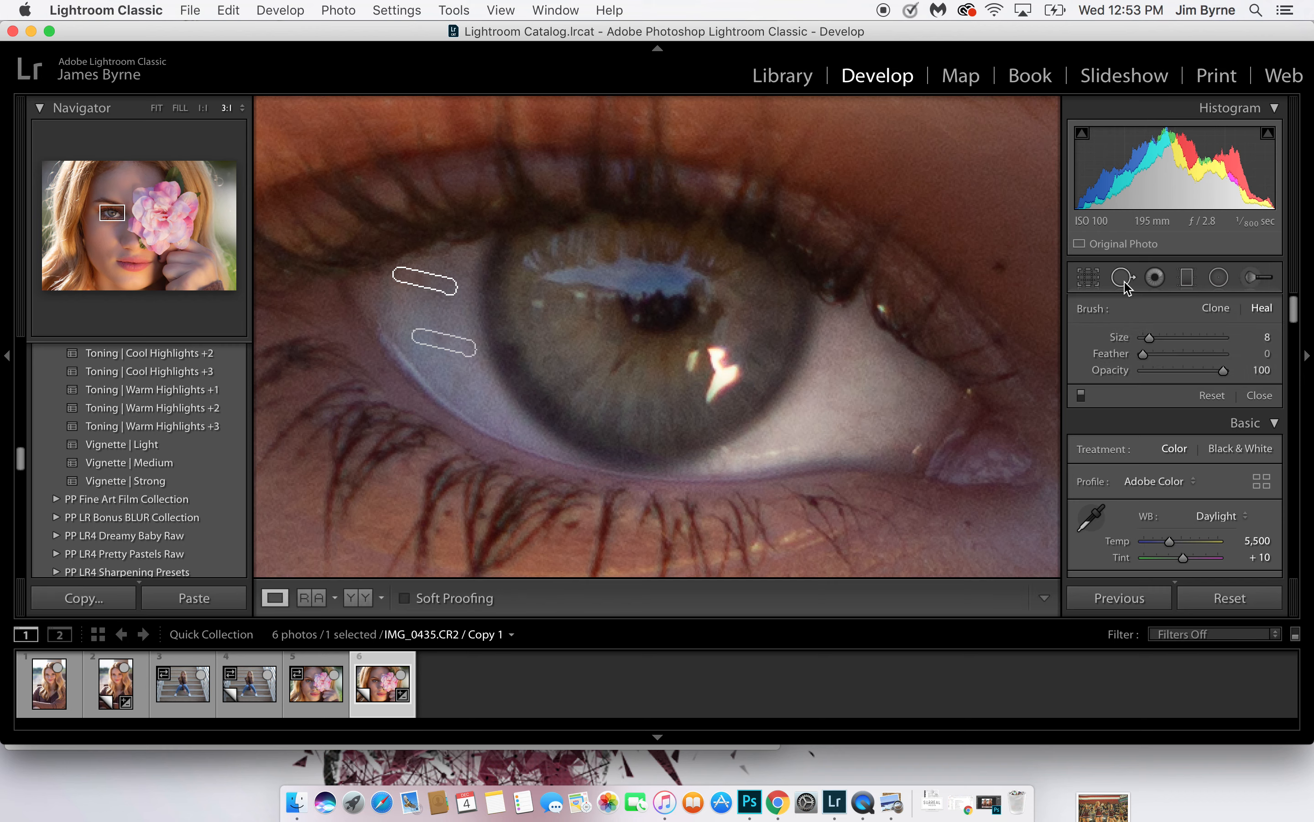
# Compare the portrait before and after the retouching, first close up on the eye and again with the whole photo fitted
pyautogui.press('\\')
pyautogui.press('\\')
pyautogui.press('\\')
pyautogui.press('\\')
pyautogui.click(826, 355)
pyautogui.click(826, 355)
pyautogui.click(827, 355)
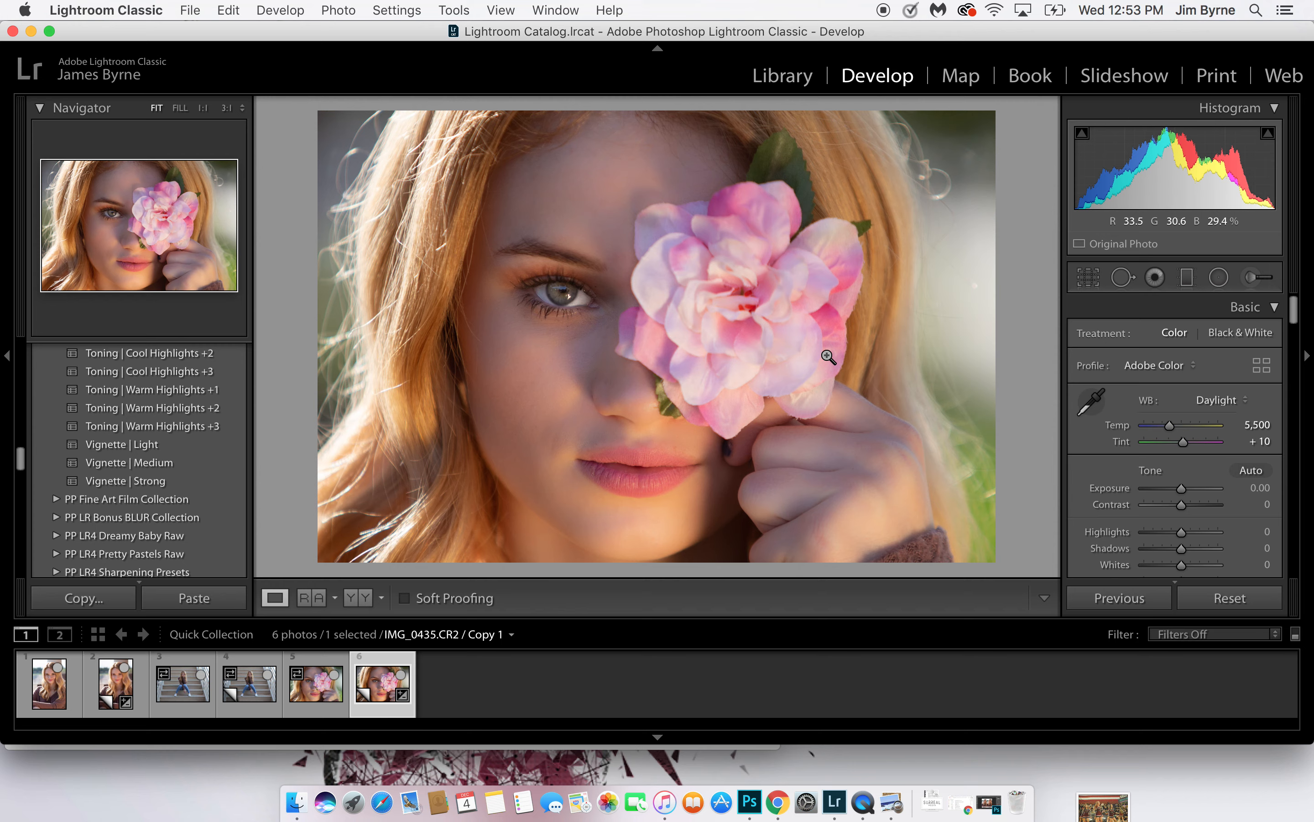
pyautogui.press('\\')
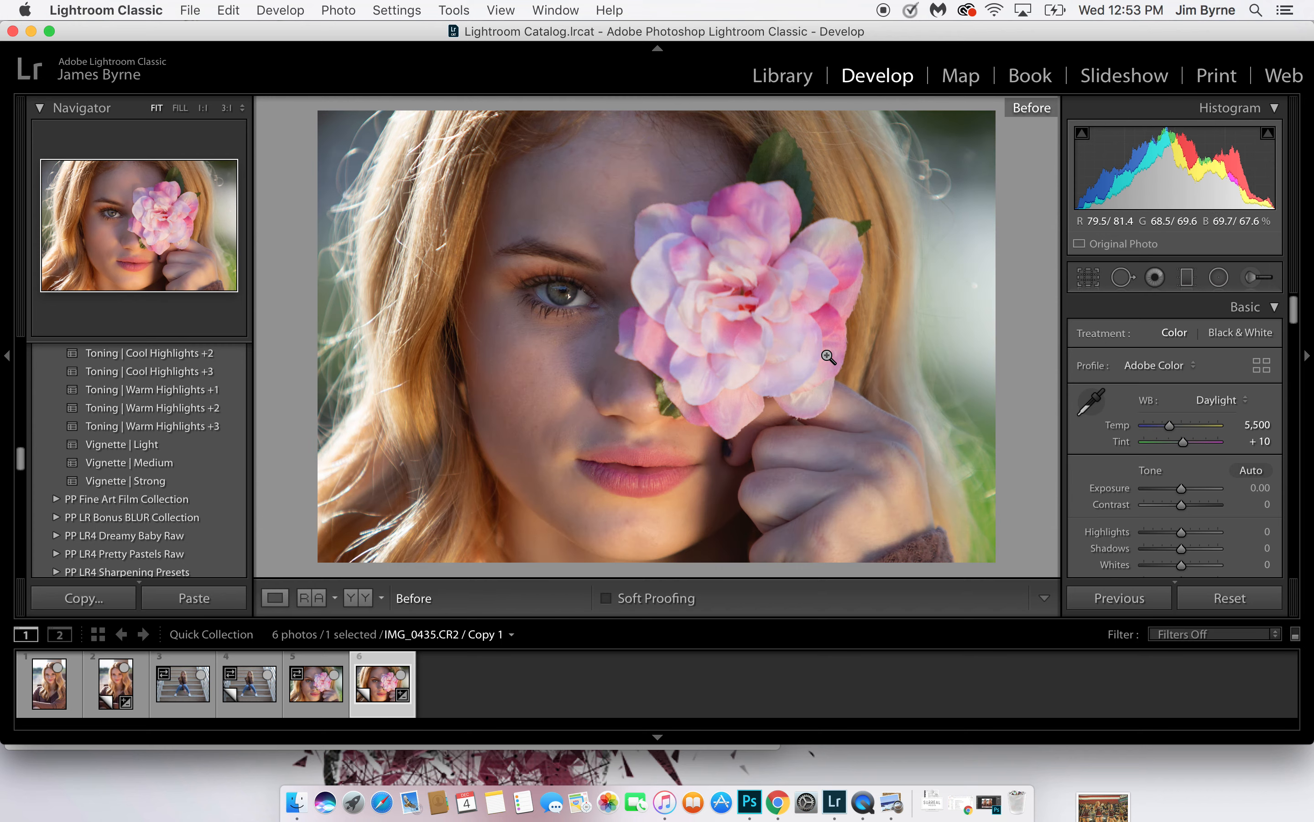
pyautogui.press('\\')
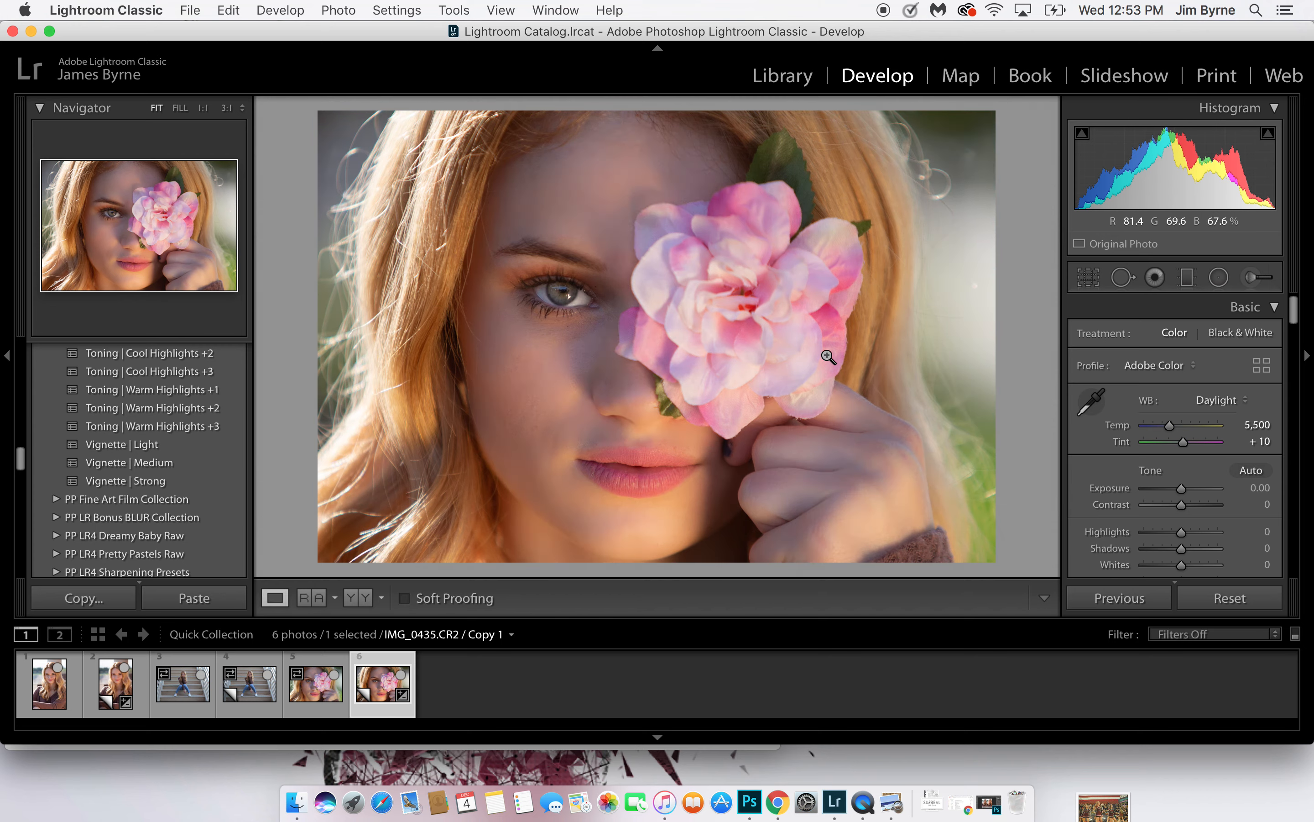
pyautogui.press('\\')
pyautogui.press('\\')
pyautogui.press('\\')
pyautogui.press('\\')
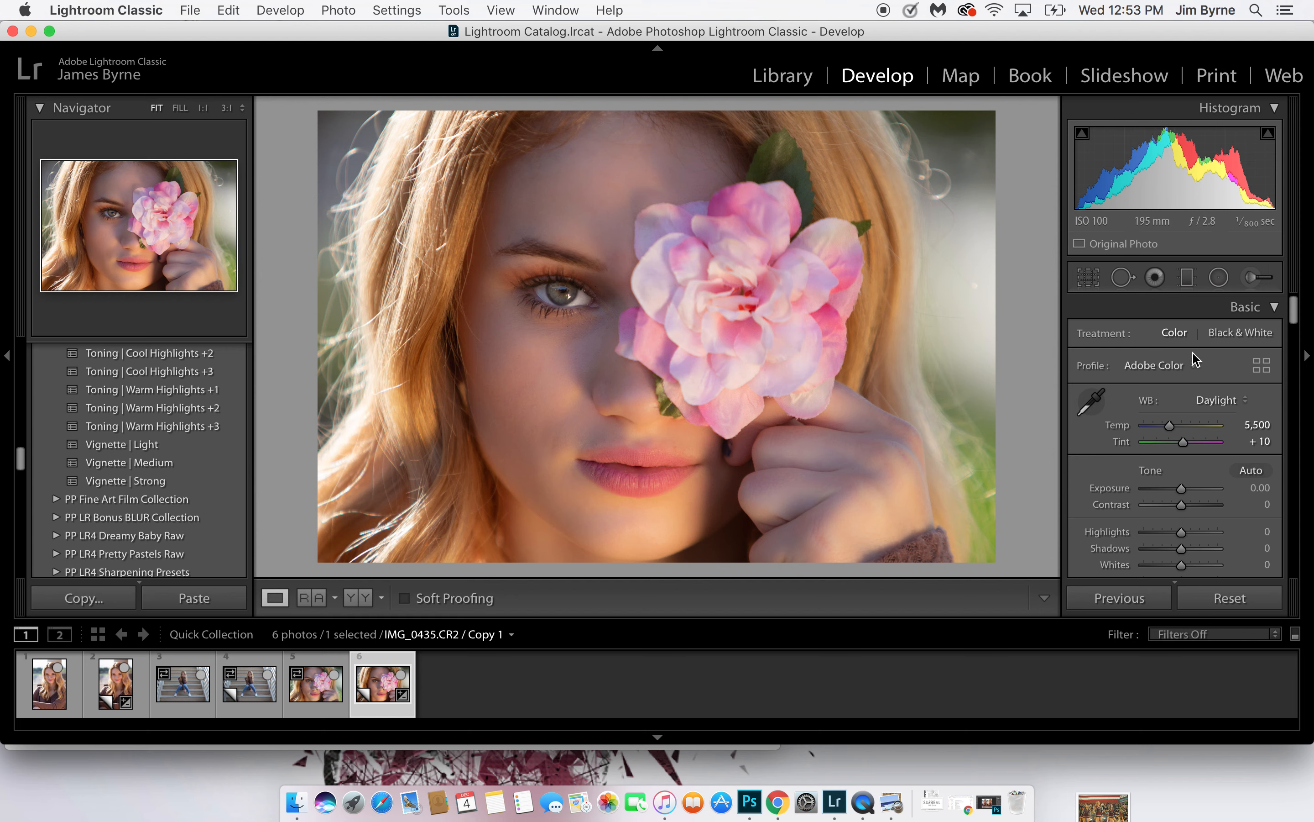
# Start a new brush mask with the Saturation effect and paint it over the pink flower
pyautogui.click(1252, 275)
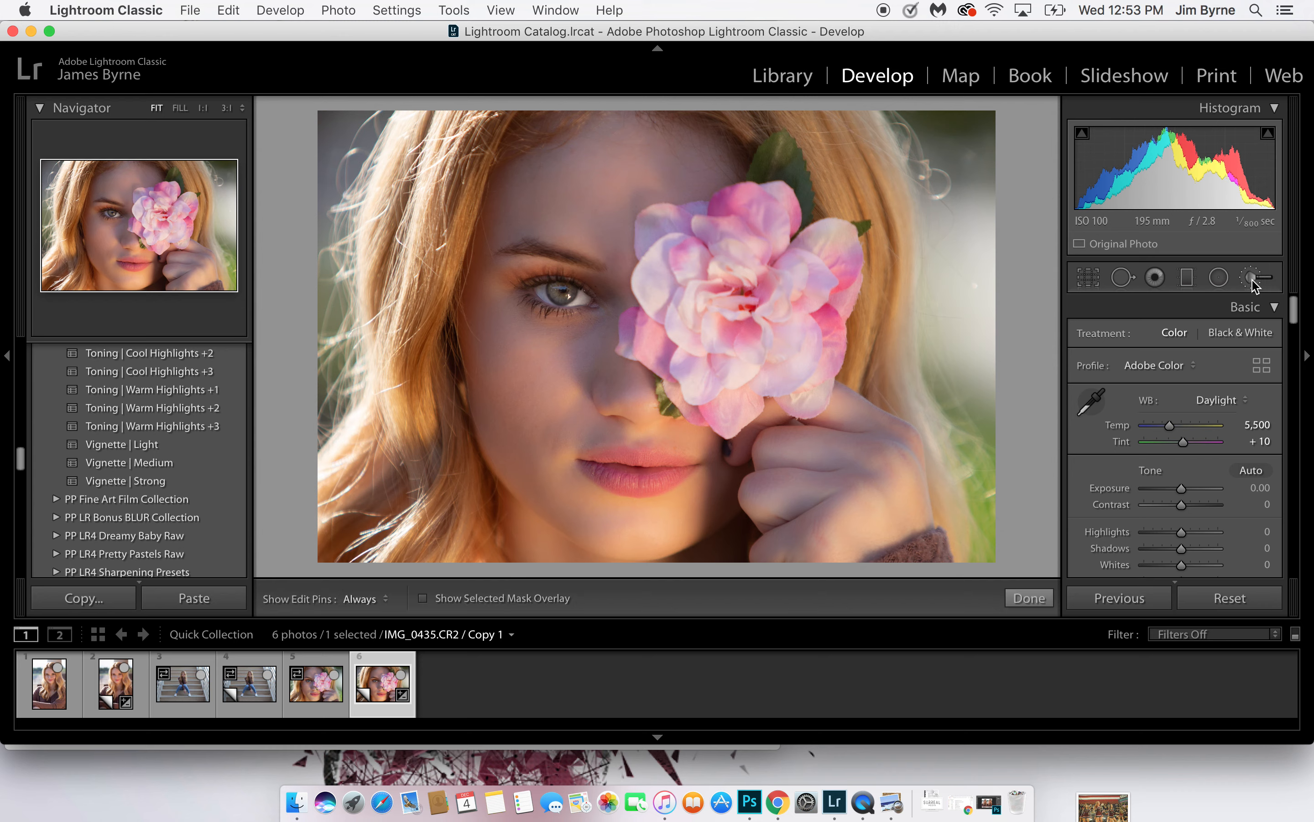
pyautogui.click(1222, 337)
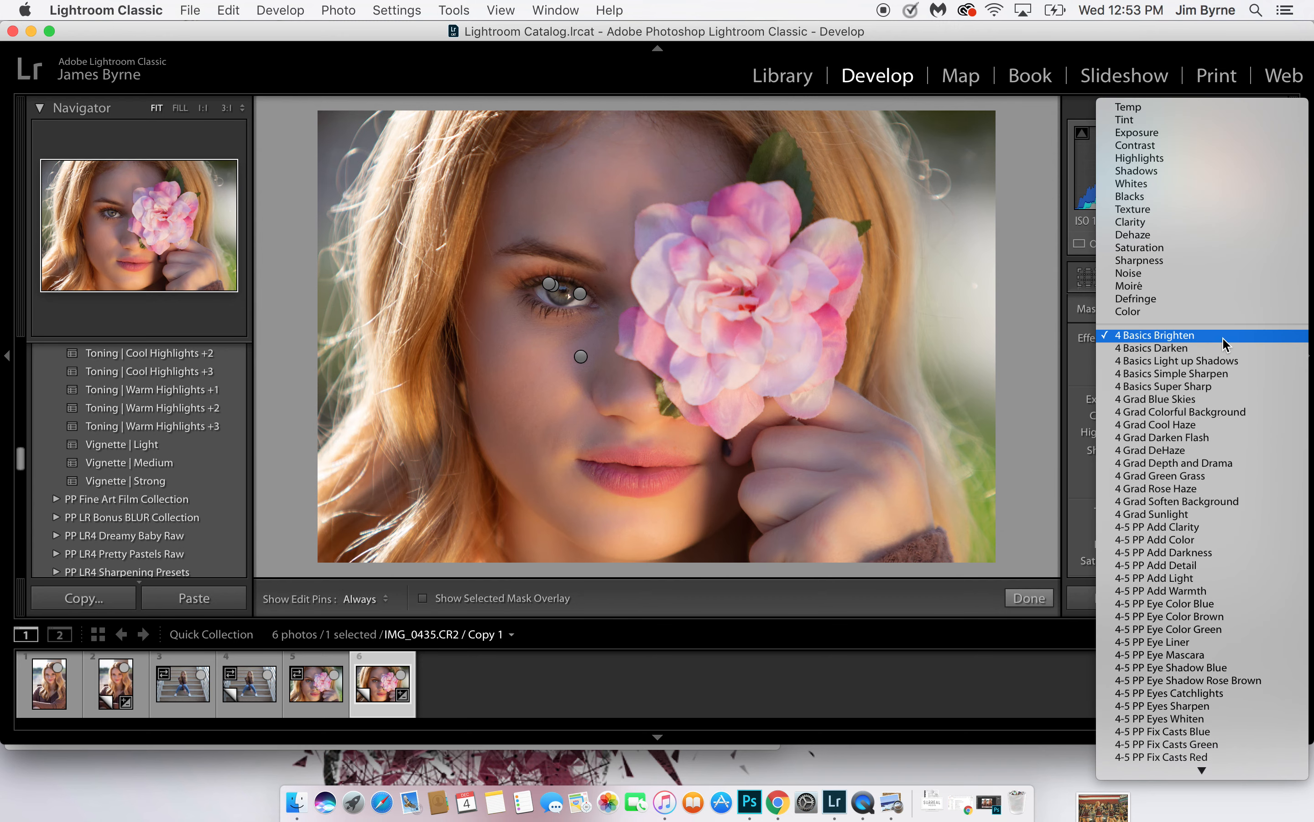
pyautogui.click(1206, 248)
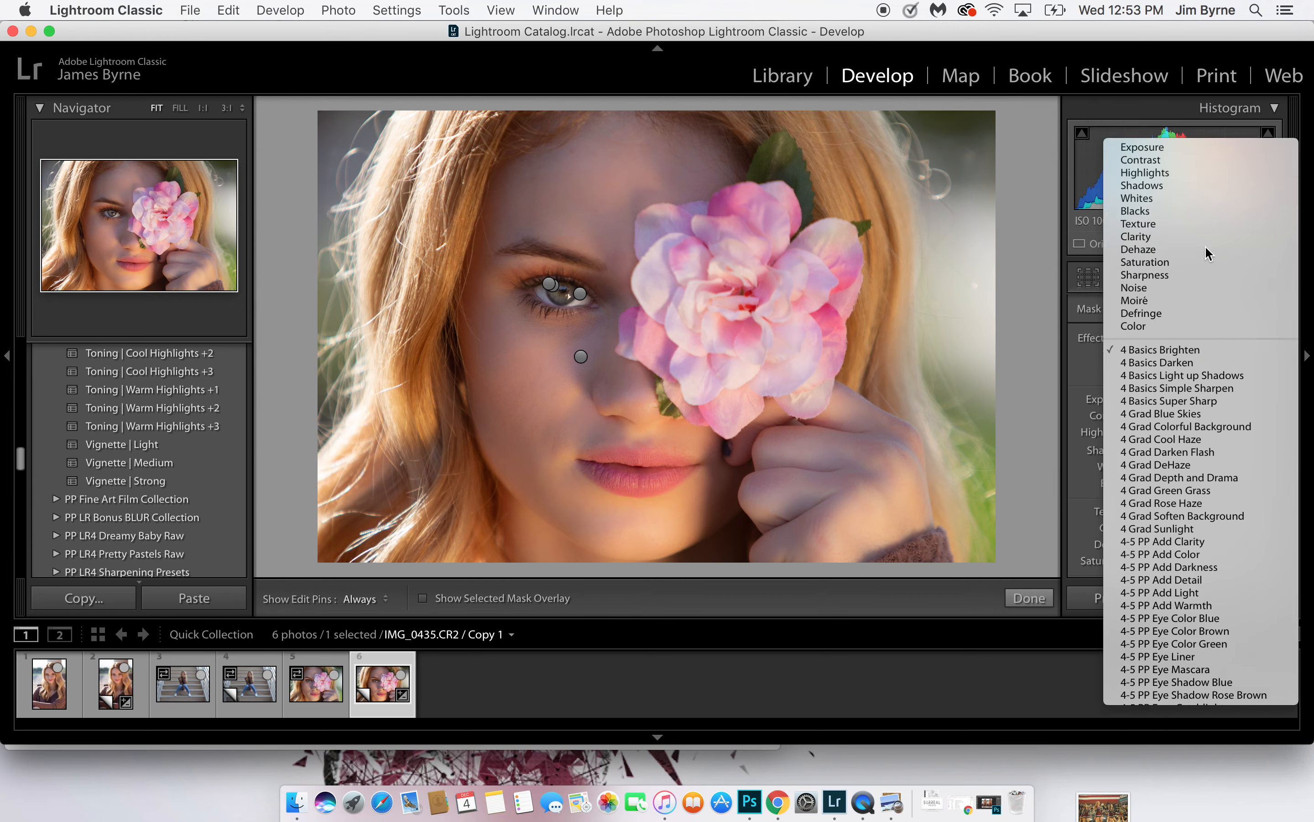
pyautogui.press('h')
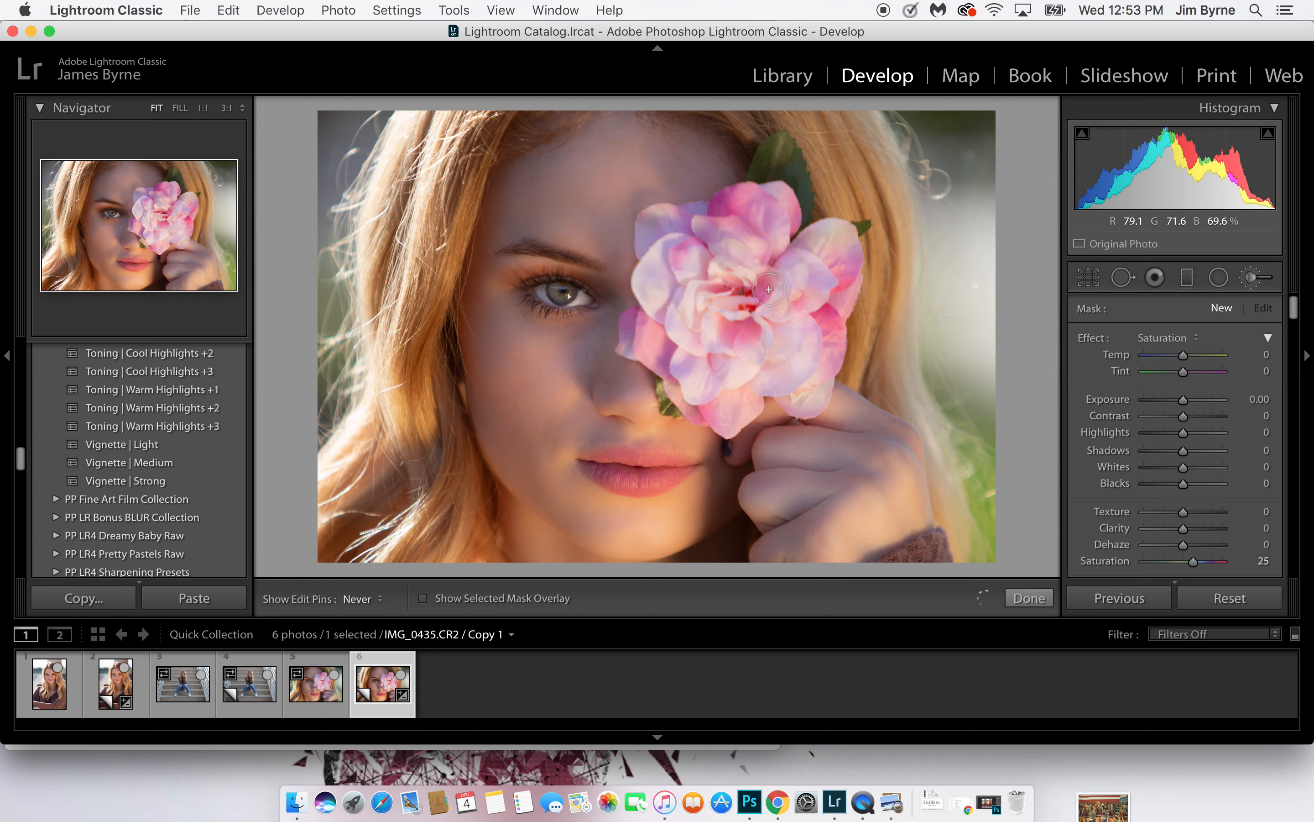
pyautogui.moveTo(759, 310)
pyautogui.mouseDown()
pyautogui.moveTo(812, 390)
pyautogui.moveTo(805, 347)
pyautogui.moveTo(829, 301)
pyautogui.mouseUp()
pyautogui.moveTo(673, 283)
pyautogui.mouseDown()
pyautogui.moveTo(689, 334)
pyautogui.moveTo(739, 284)
pyautogui.mouseUp()
# Show the mask overlay to check how well the flower is covered, and hide it again
pyautogui.press('h')
pyautogui.click(423, 599)
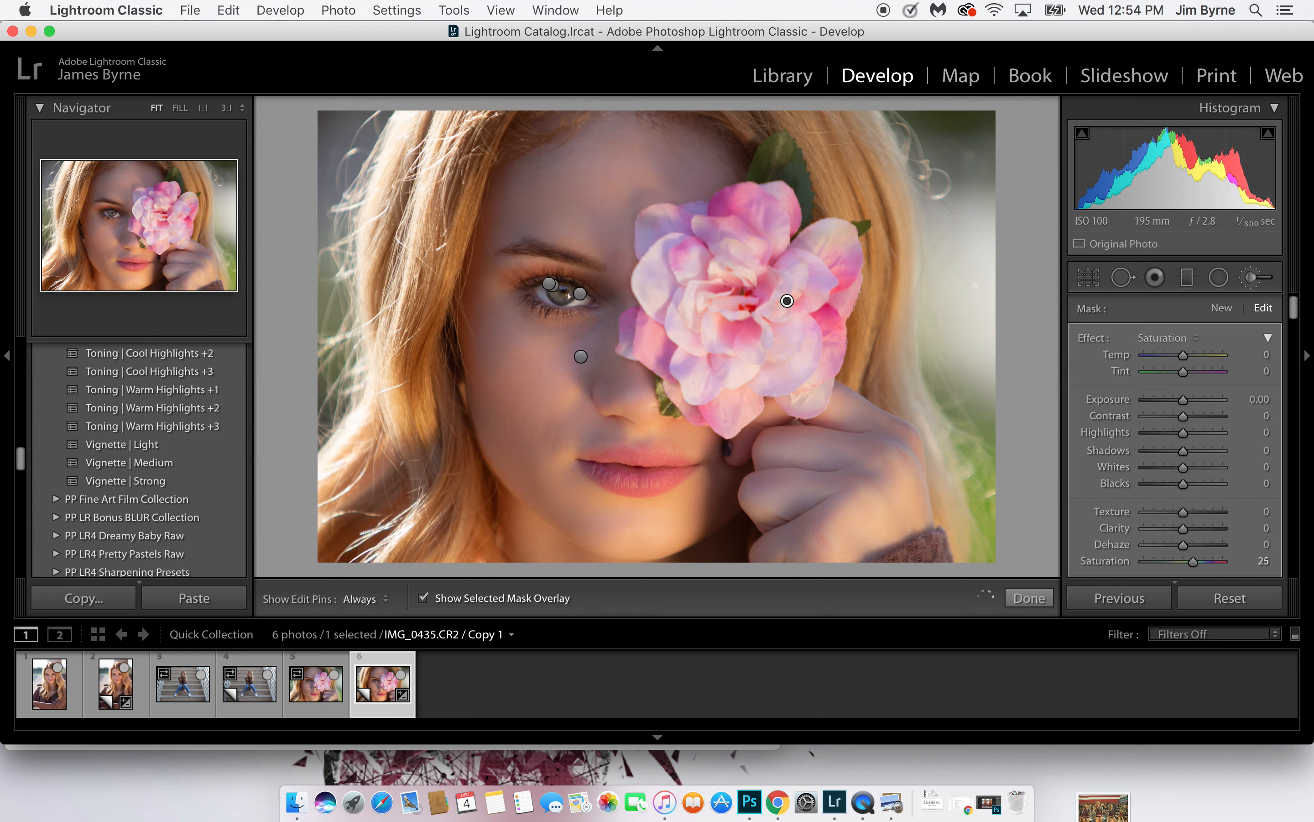
pyautogui.press('h')
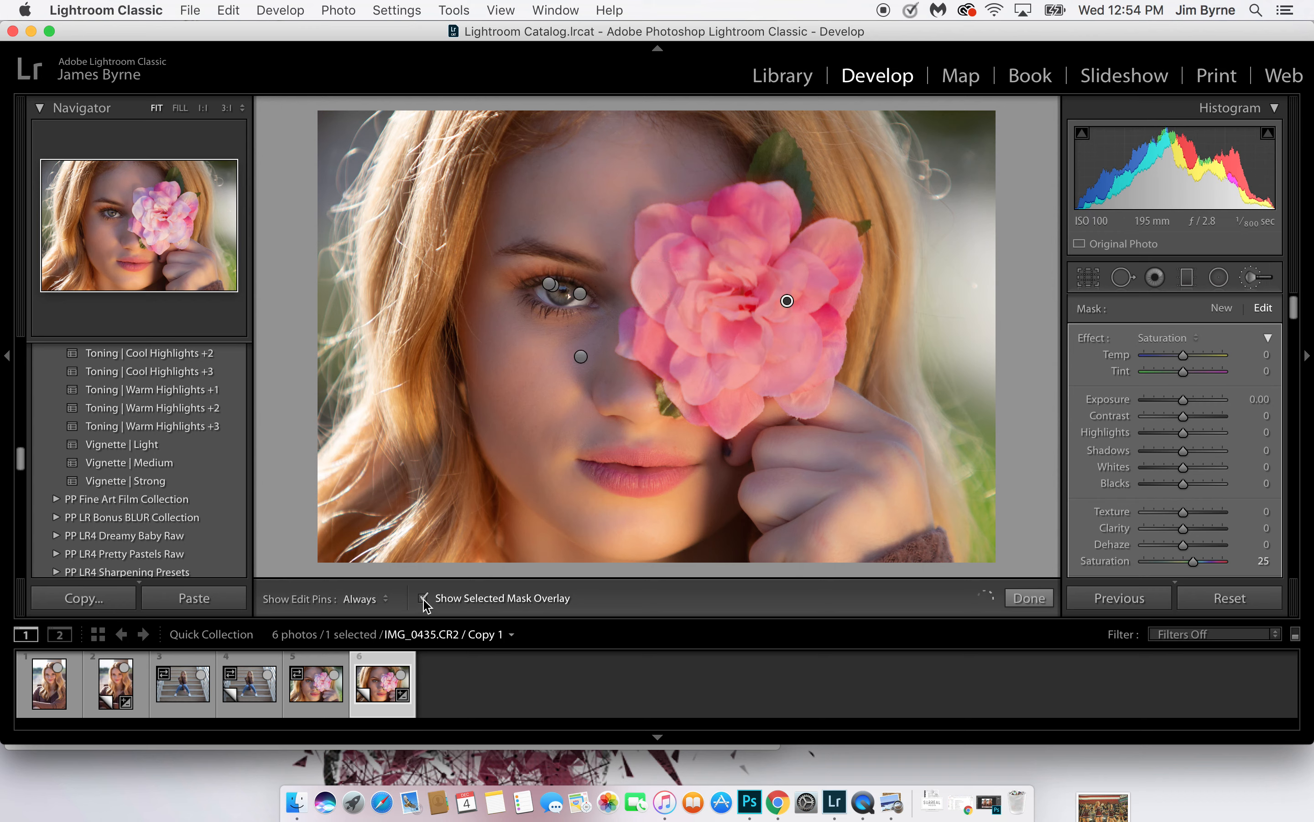
pyautogui.click(499, 598)
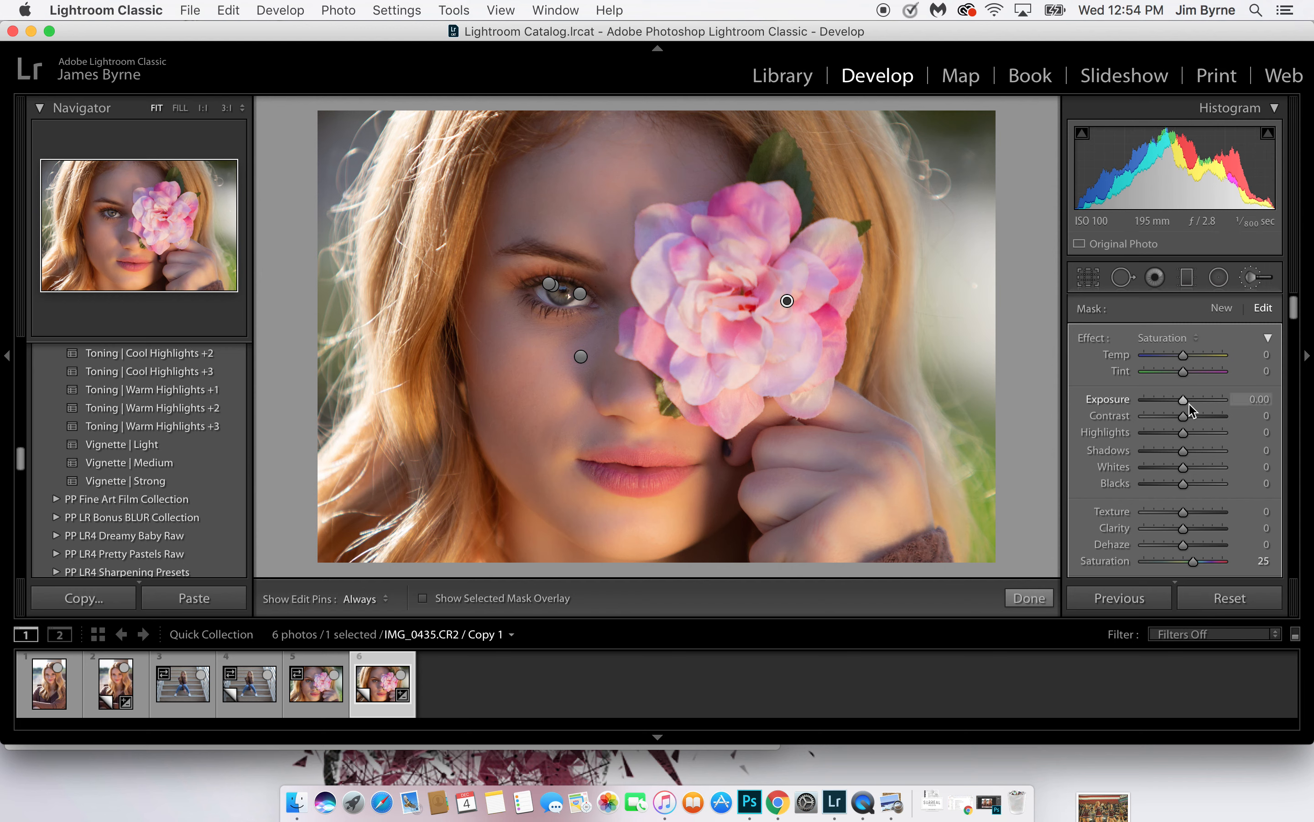
# Set the flower mask's Saturation to 57 and its Contrast to 23
pyautogui.moveTo(1198, 564); pyautogui.dragTo(1217, 565)
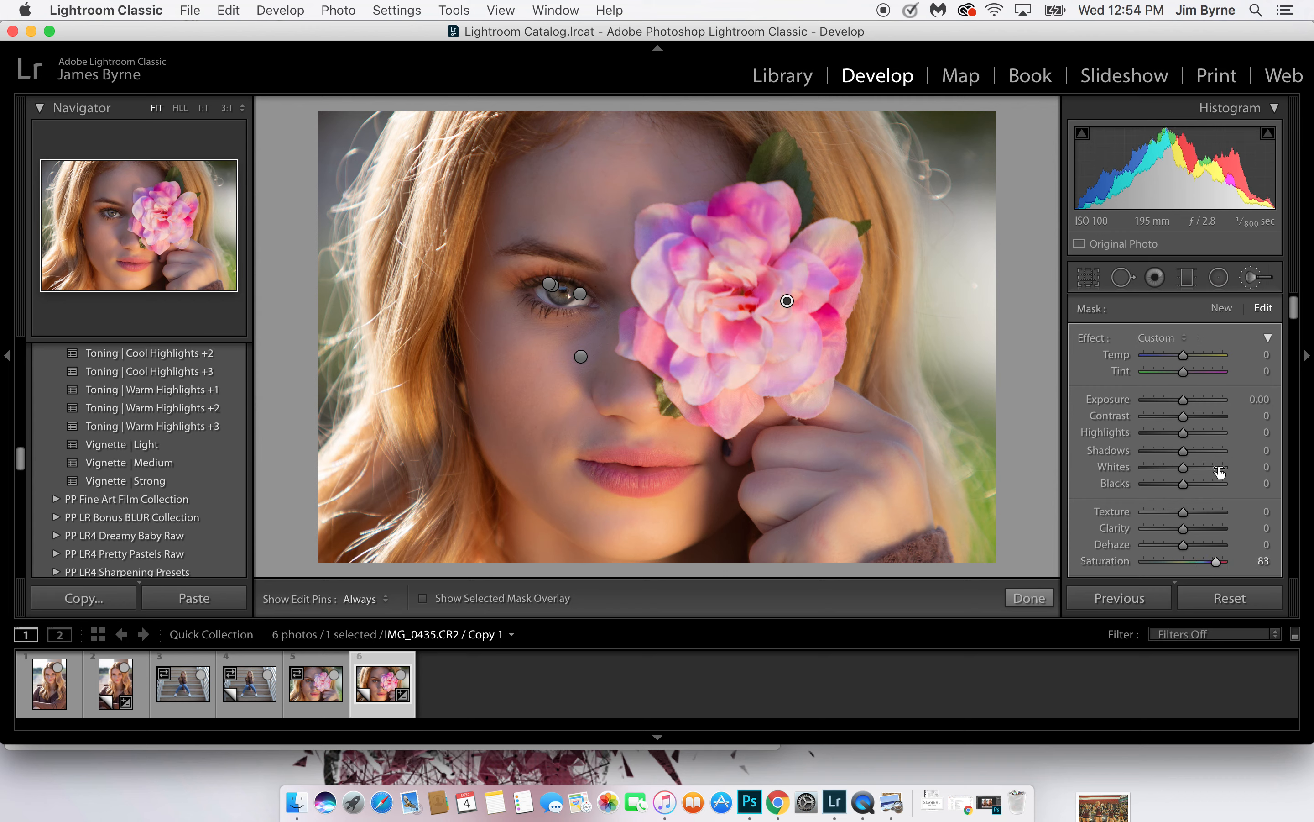
pyautogui.moveTo(1215, 563); pyautogui.dragTo(1205, 563)
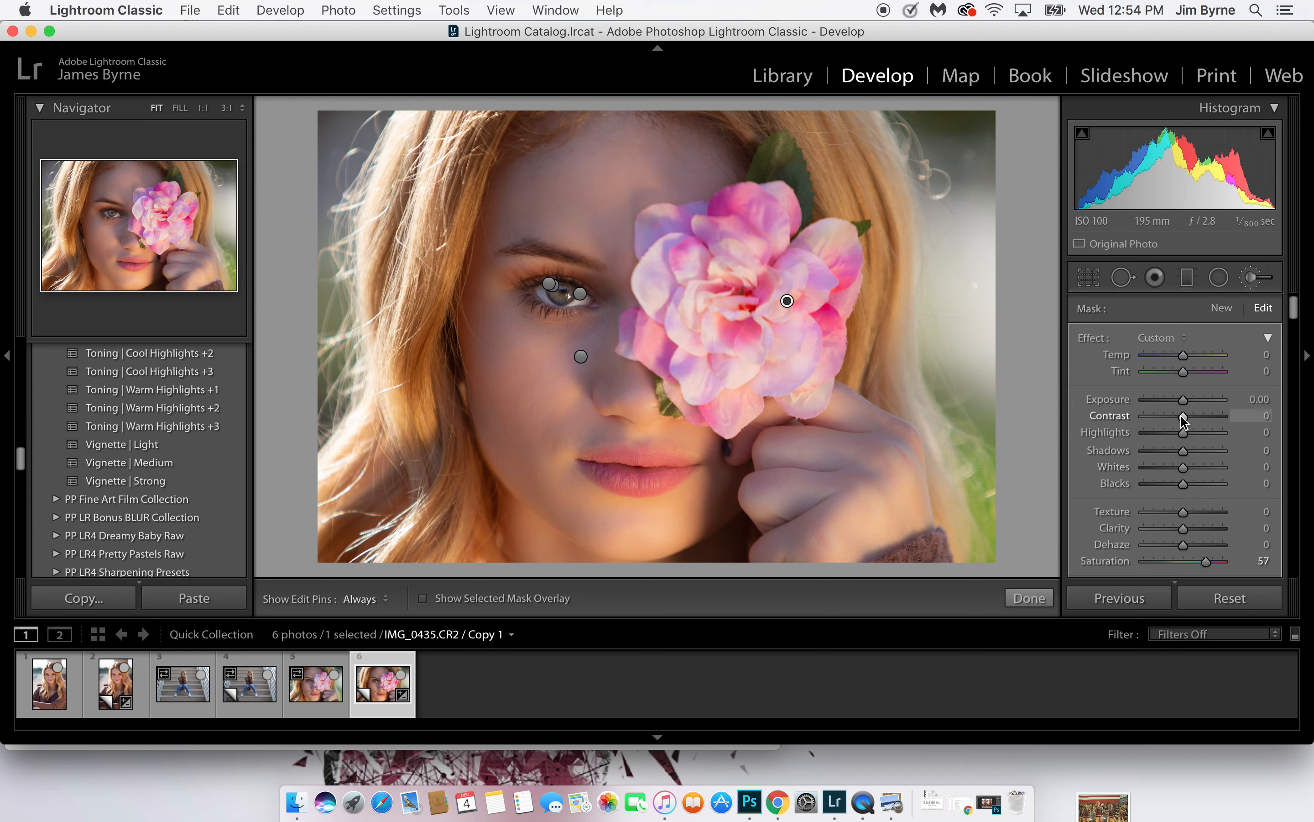
pyautogui.moveTo(1183, 417); pyautogui.dragTo(1193, 421)
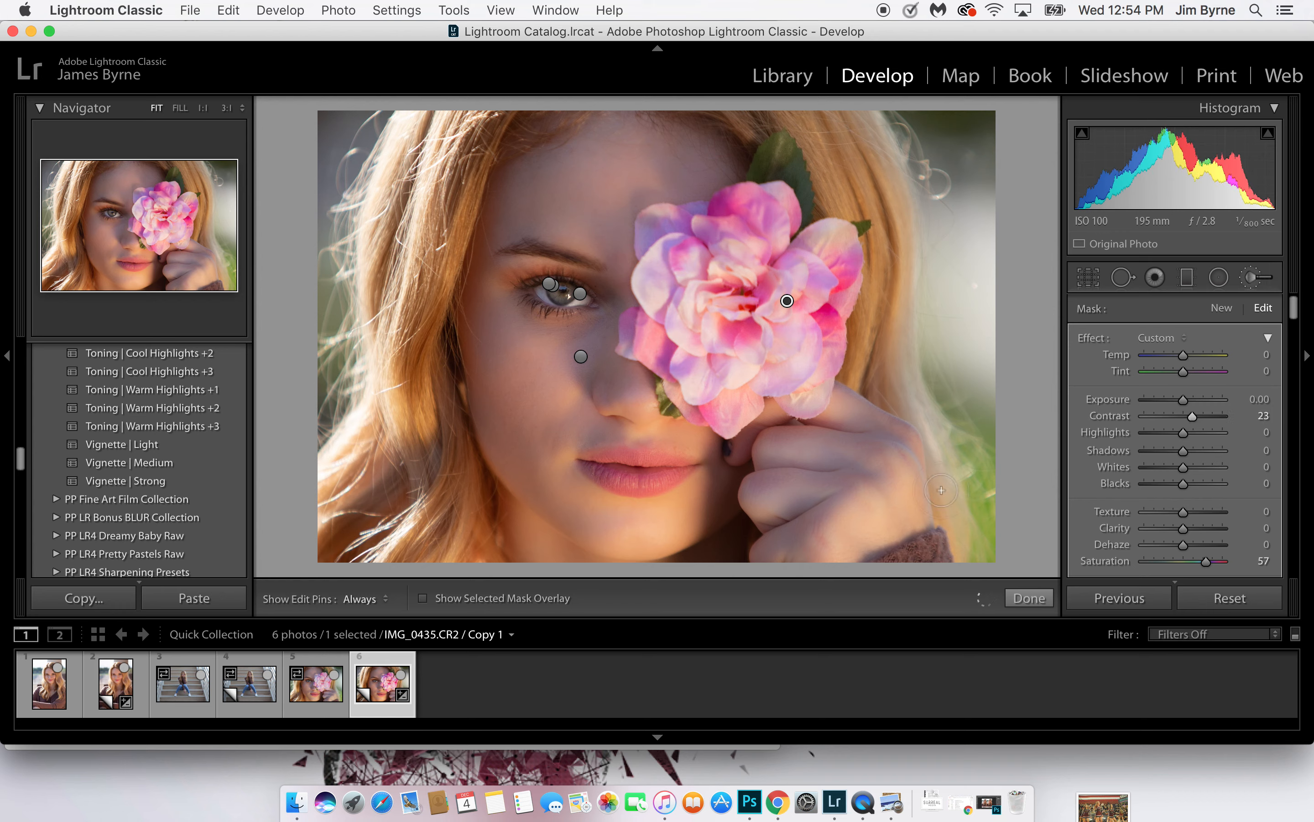
# Brush the flower mask over more of the petals and finish the brush adjustments
pyautogui.press('h')
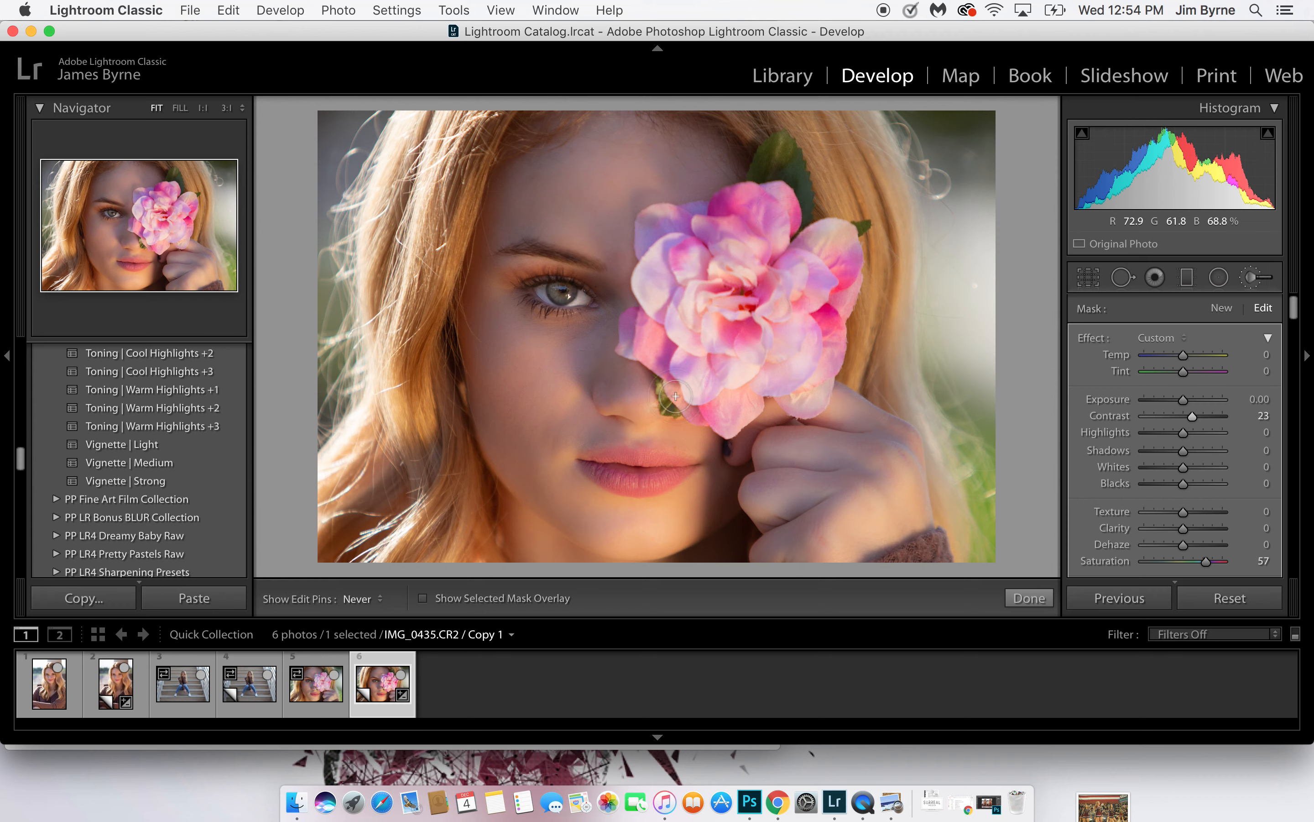
pyautogui.moveTo(743, 364); pyautogui.dragTo(782, 316)
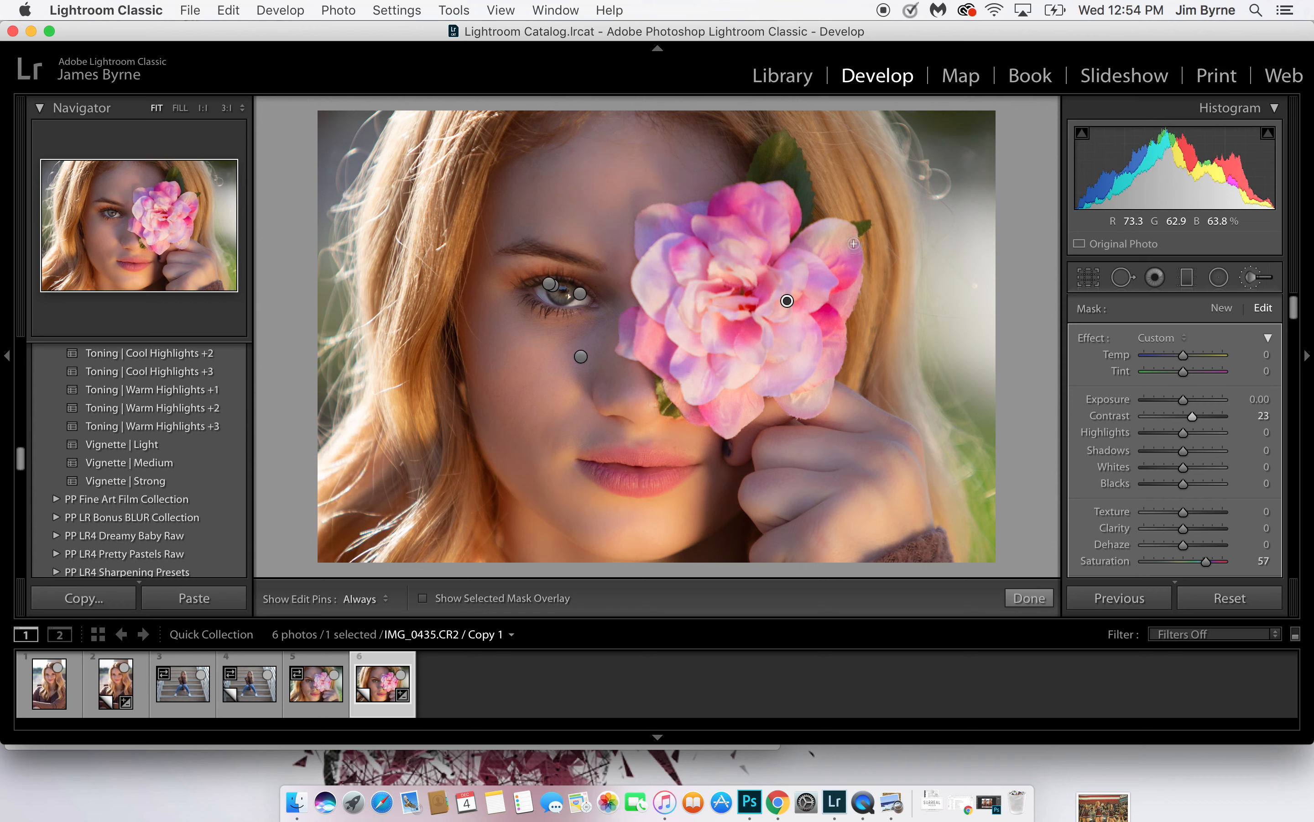
pyautogui.press('h')
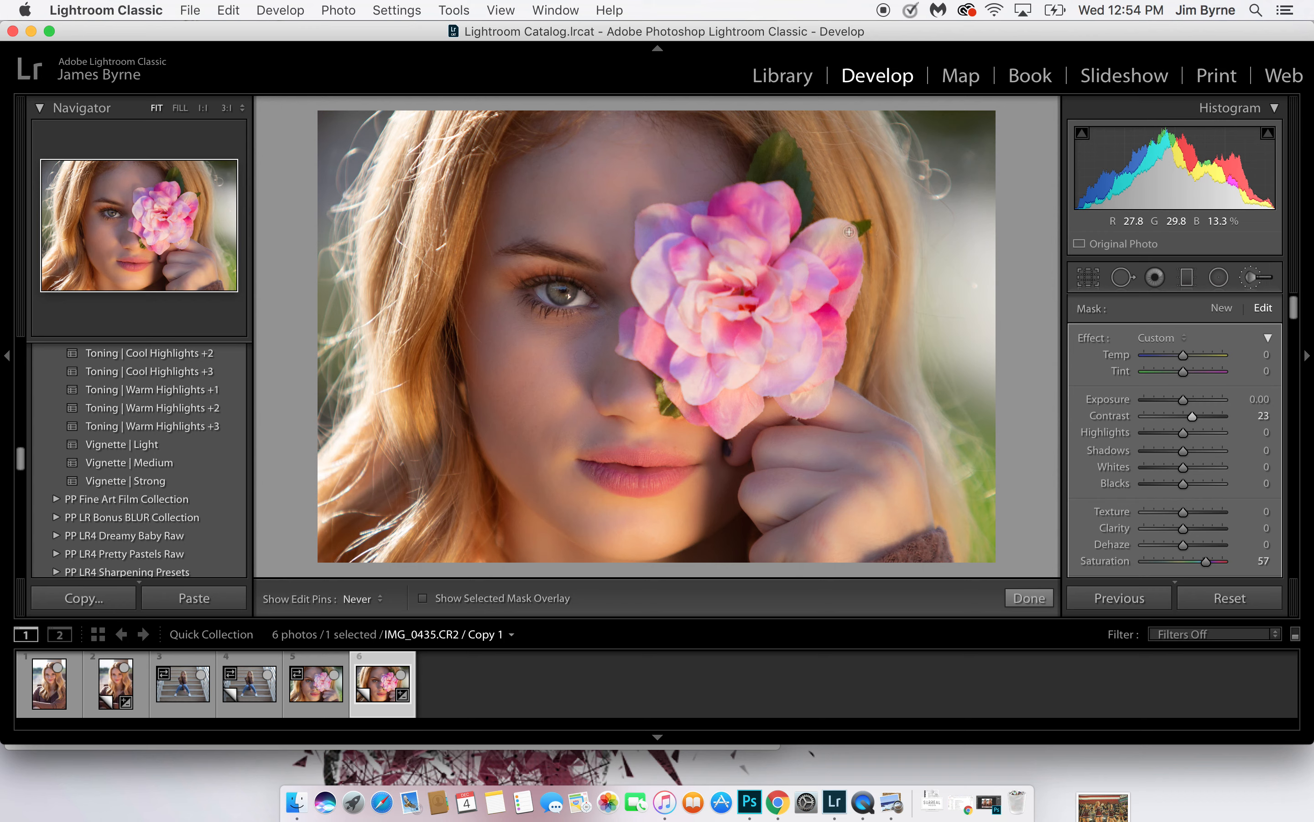
pyautogui.press('h')
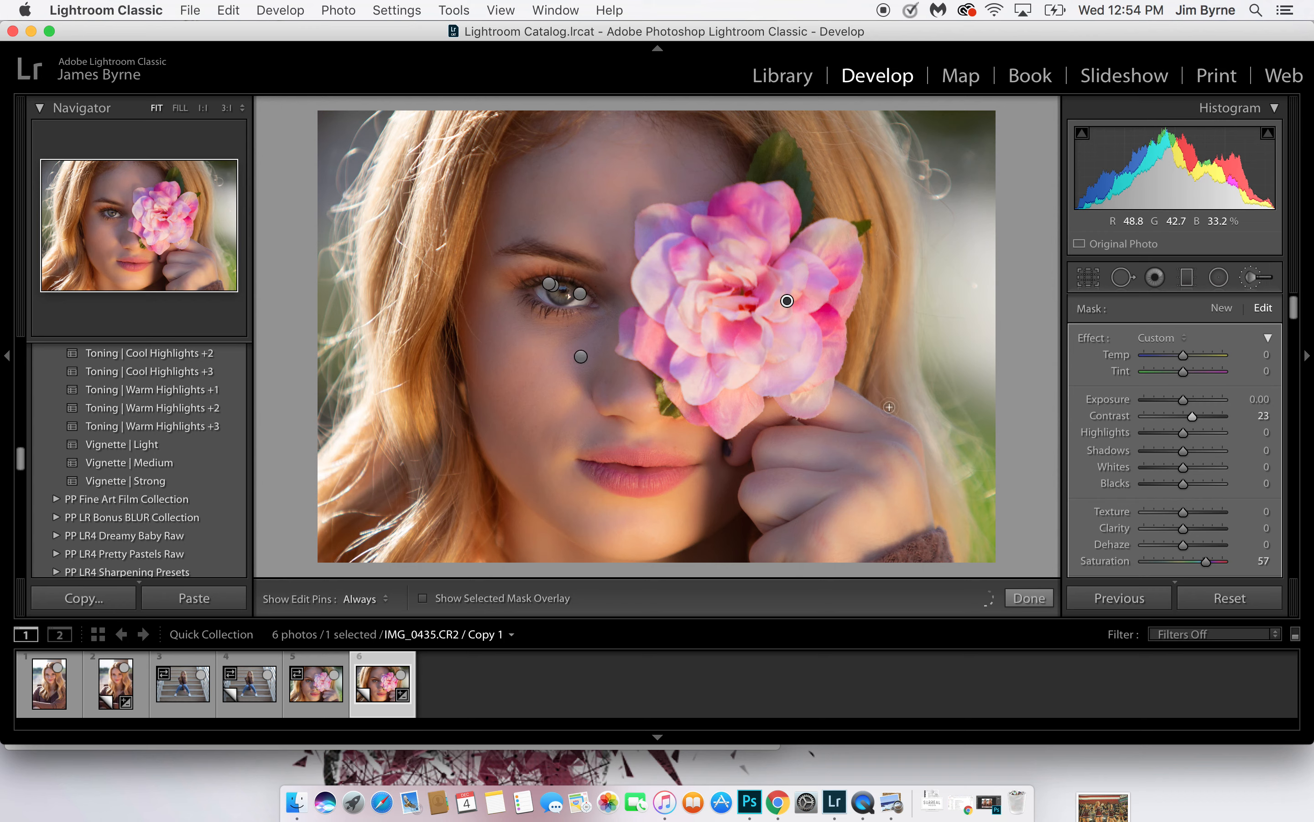
pyautogui.click(1252, 277)
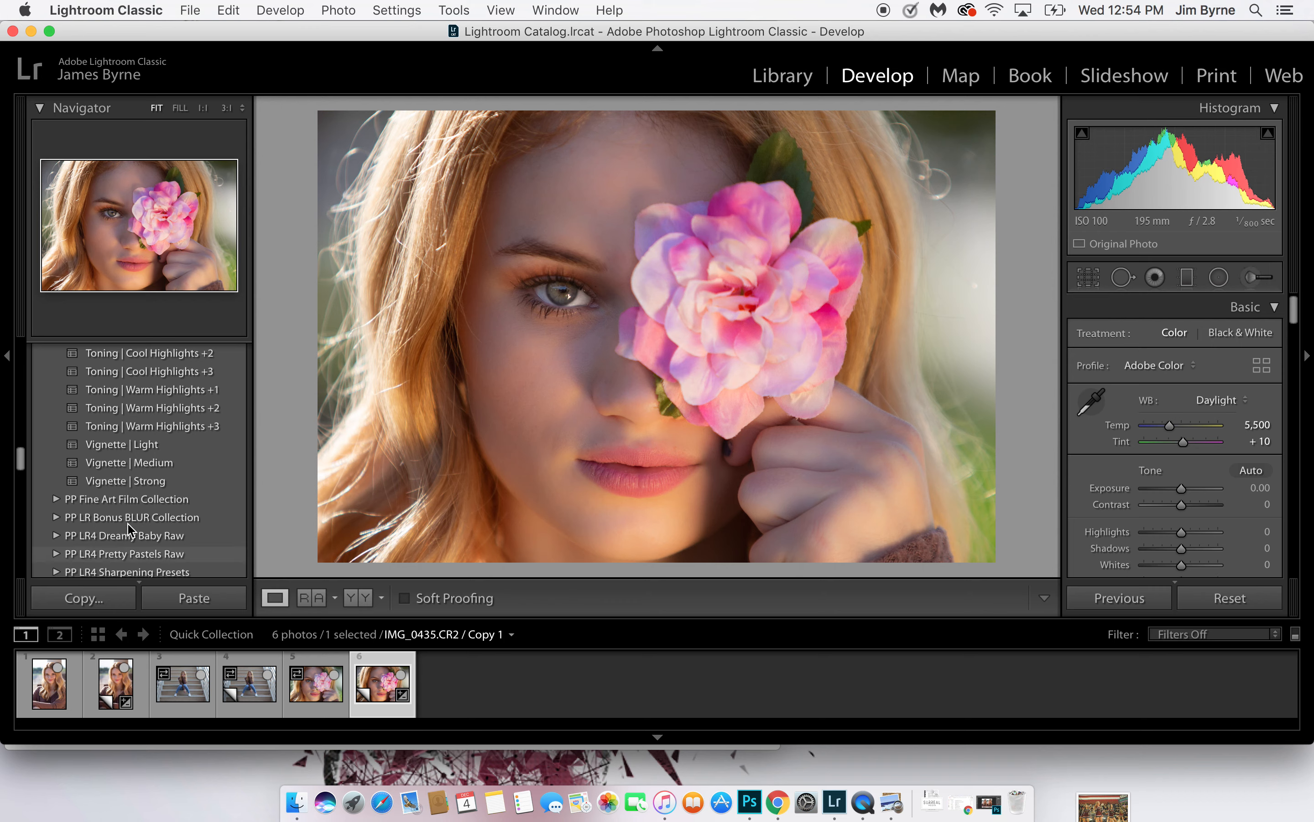
# Apply the Vignette | Medium preset to the flower portrait
pyautogui.click(157, 482)
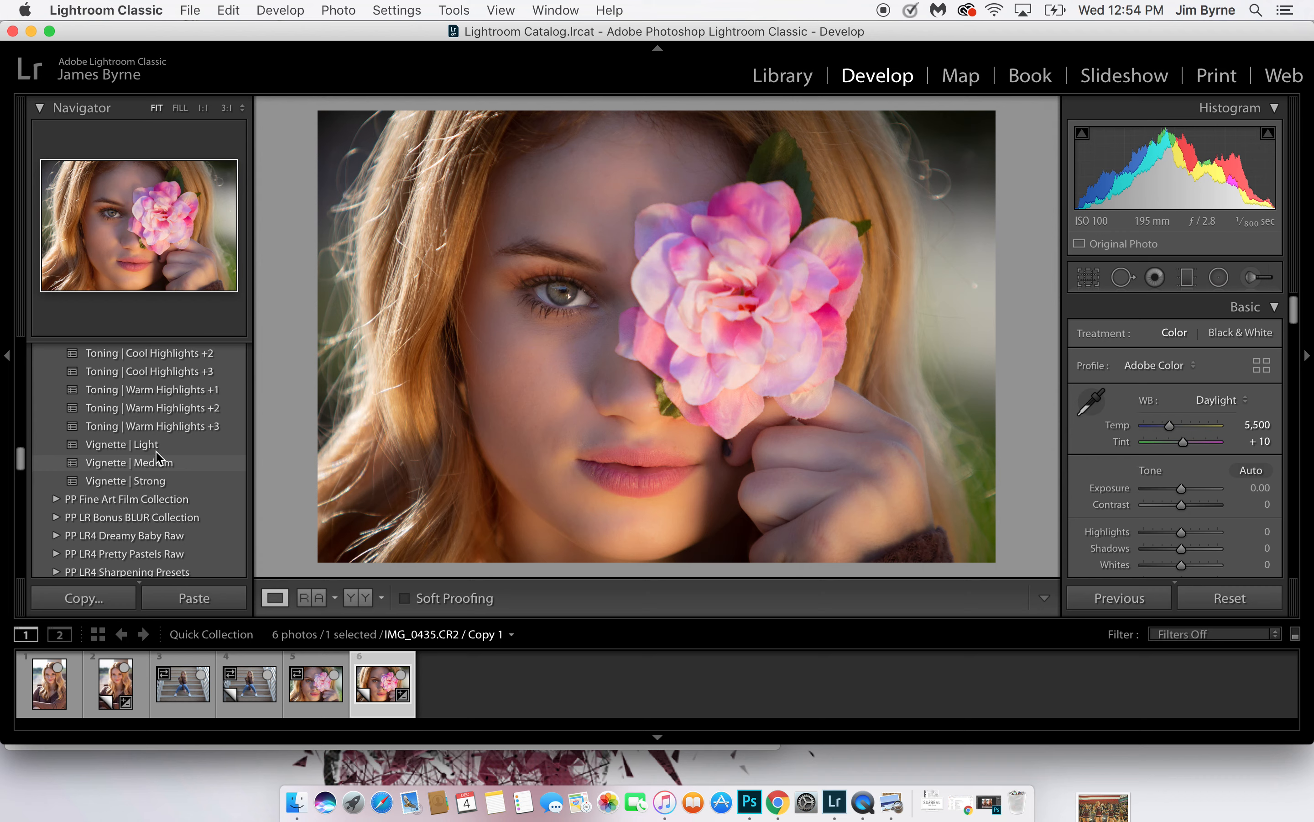
pyautogui.click(157, 461)
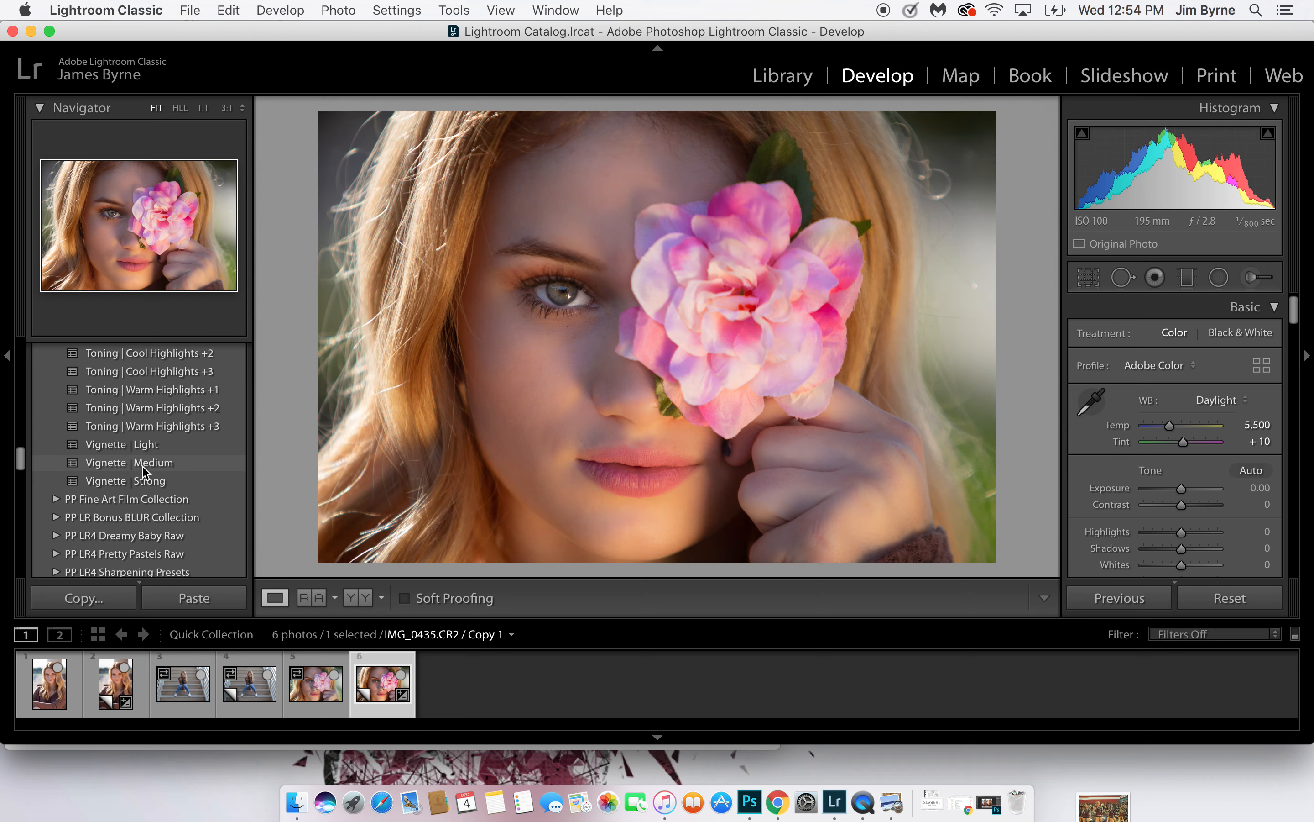
pyautogui.click(143, 466)
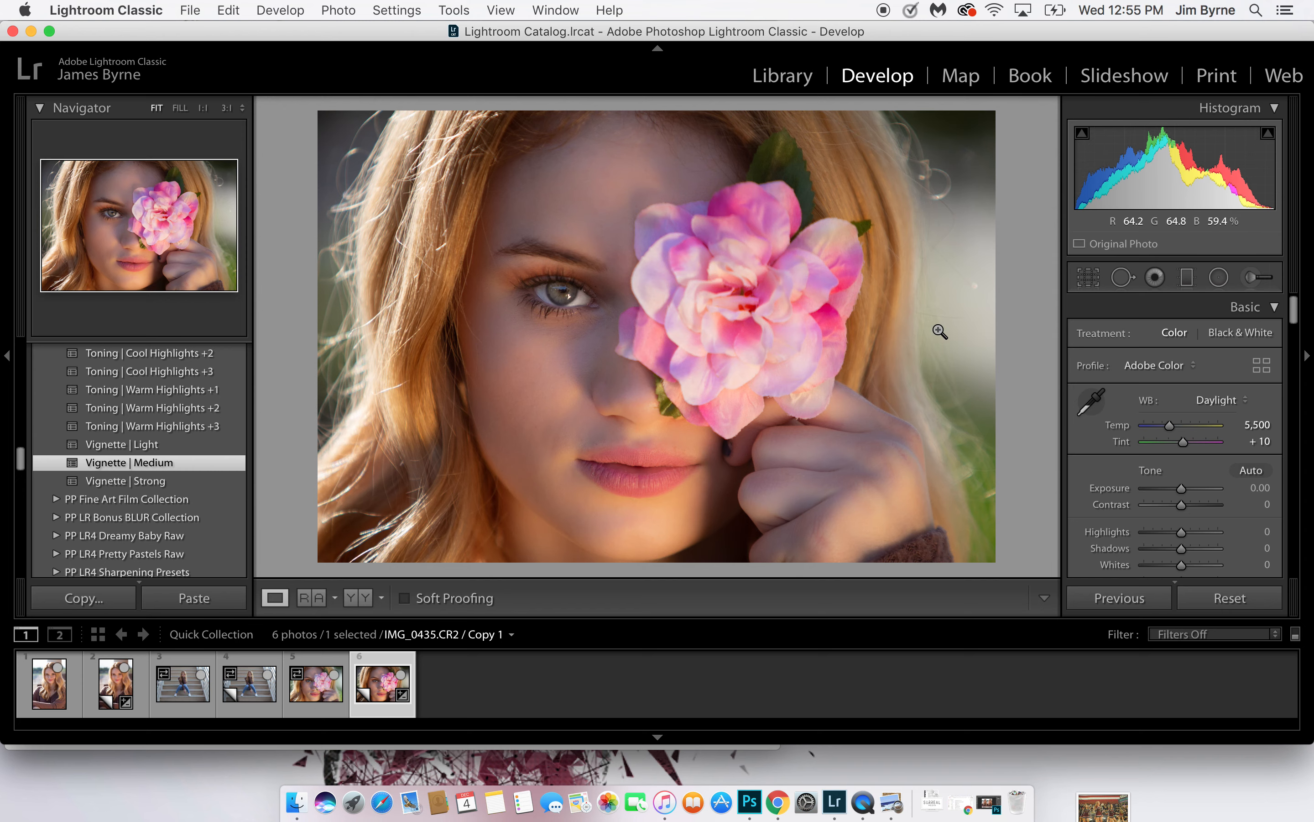
# Crop the flower portrait tighter around the face and flower at the original aspect ratio, repositioning the photo within the frame
pyautogui.click(1089, 277)
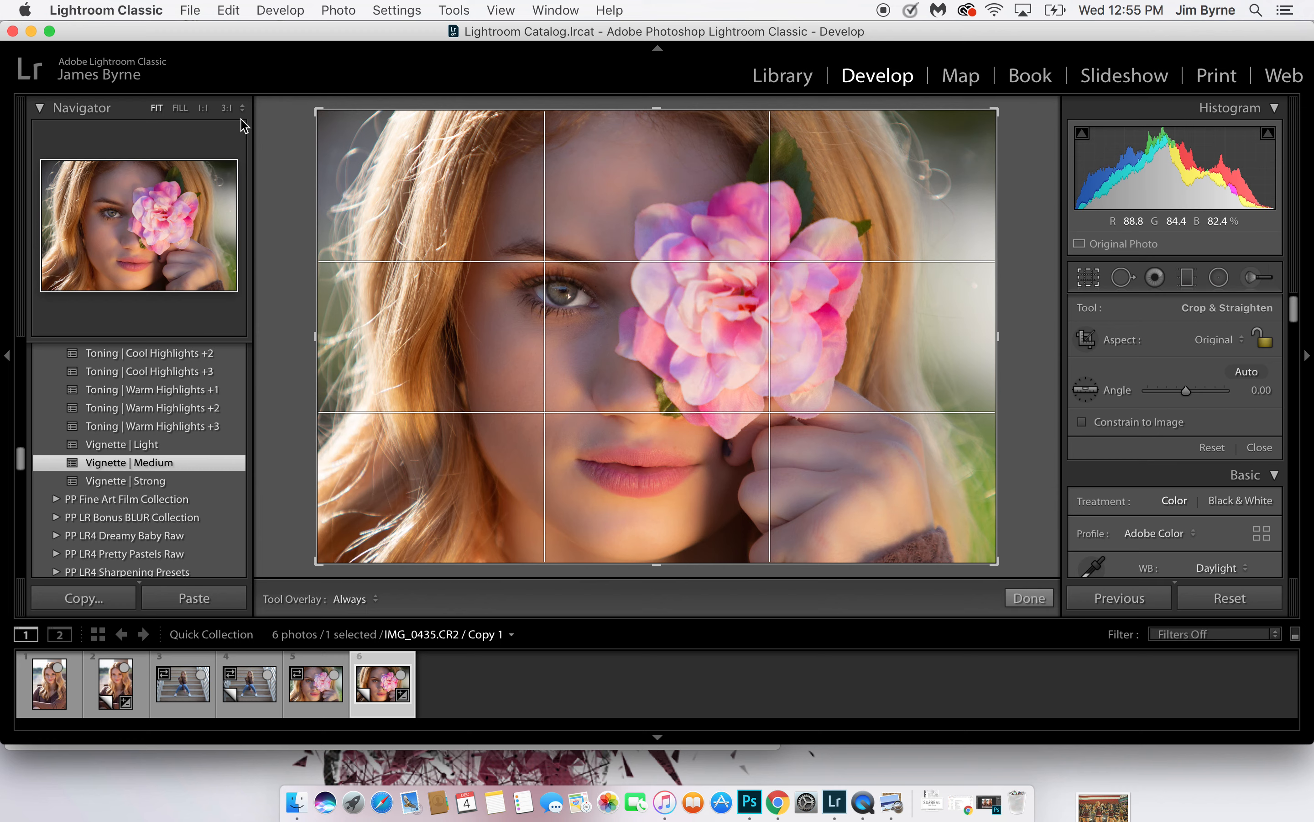
pyautogui.press('shift')
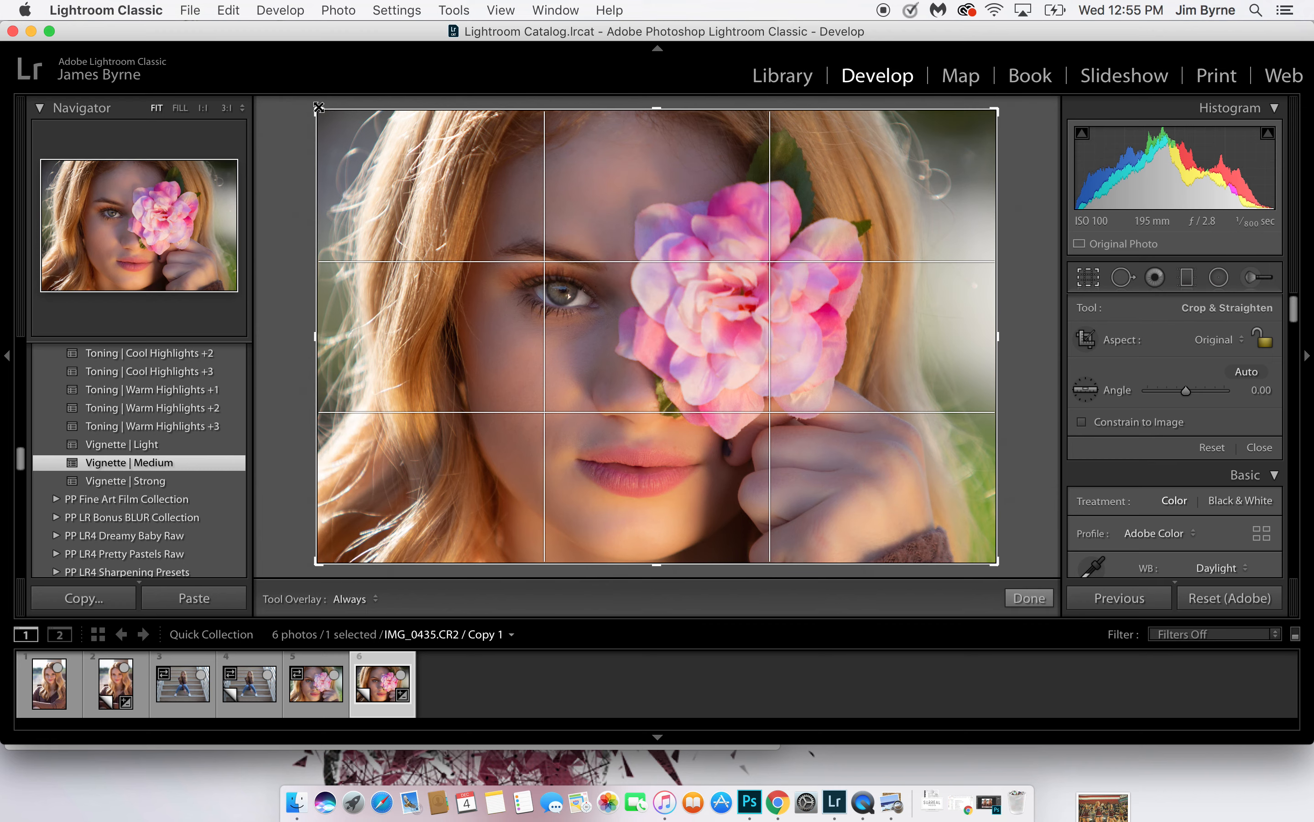
pyautogui.moveTo(320, 108); pyautogui.dragTo(348, 133)
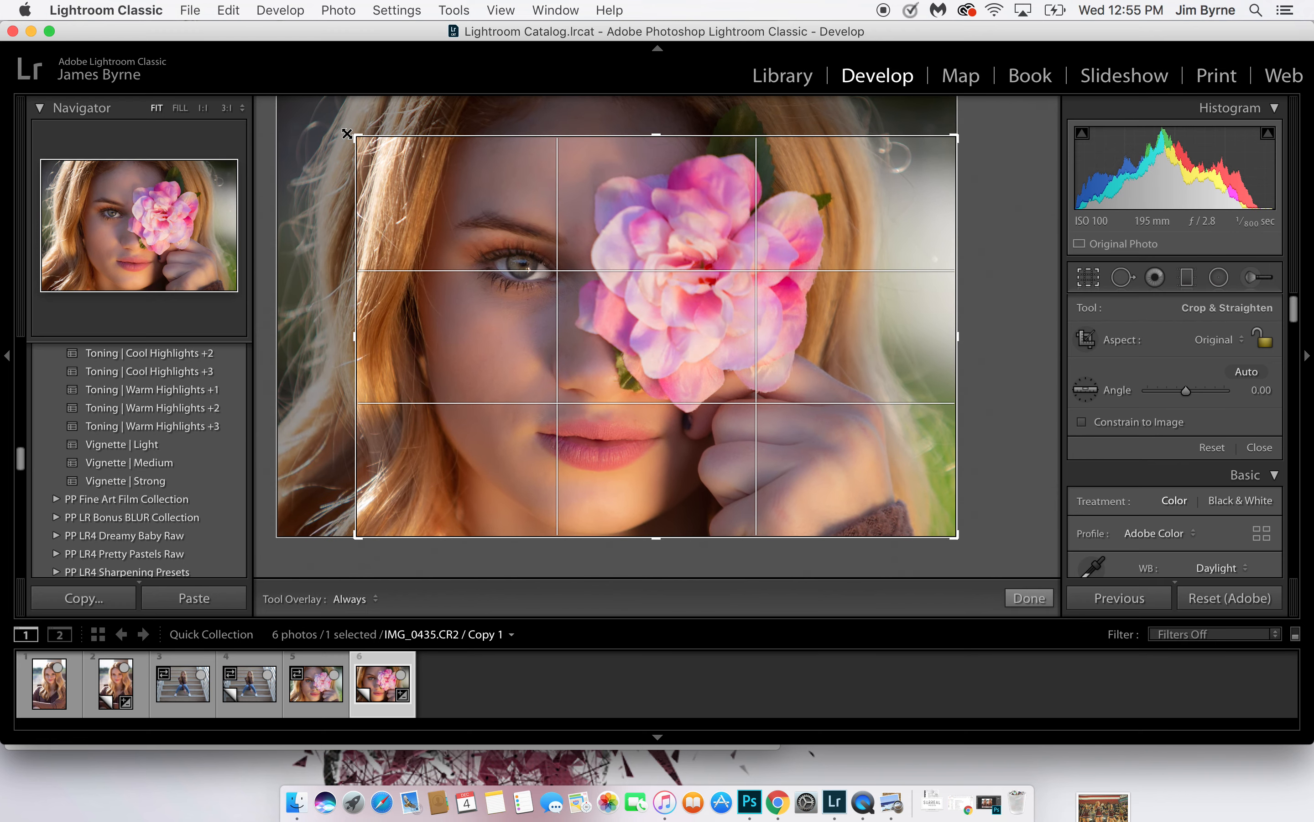
pyautogui.moveTo(649, 222); pyautogui.dragTo(685, 228)
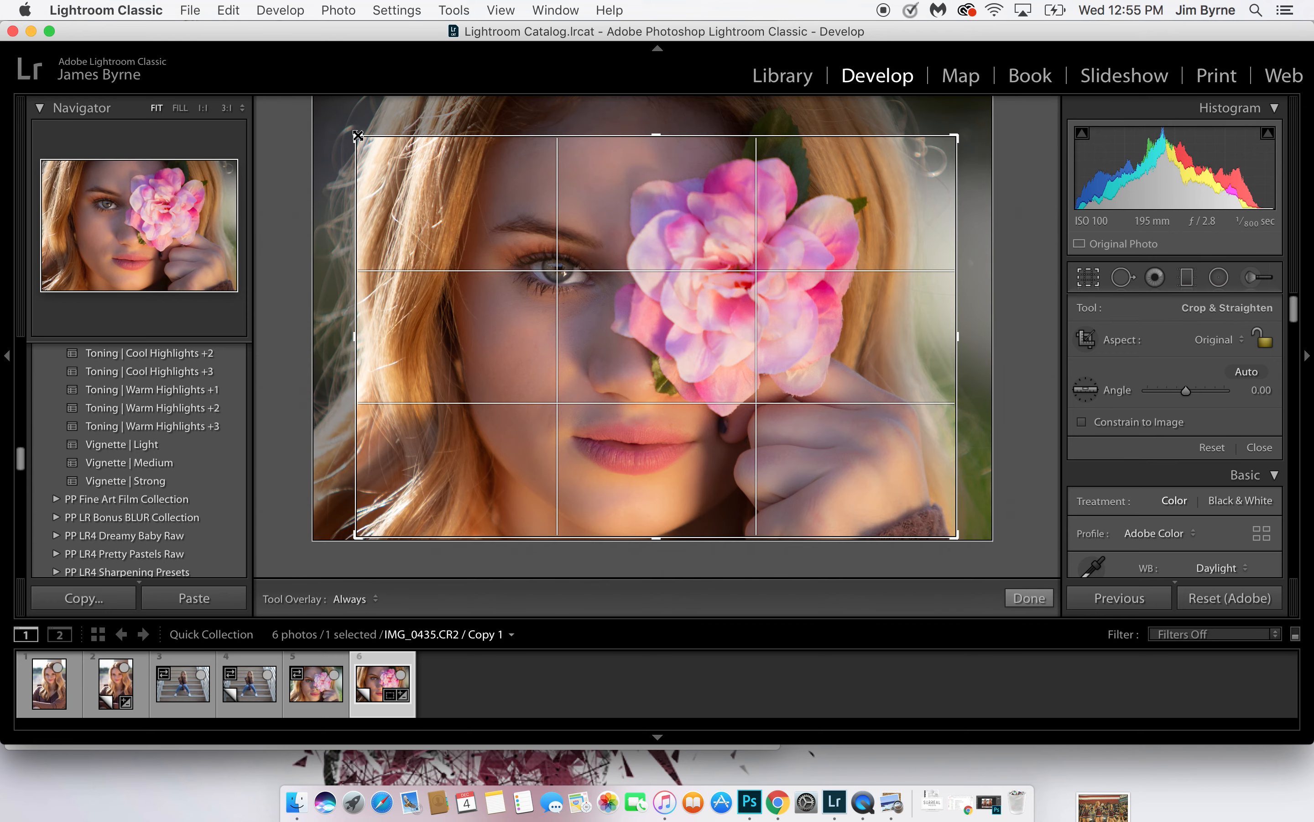
pyautogui.moveTo(359, 137); pyautogui.dragTo(366, 142)
pyautogui.moveTo(505, 182); pyautogui.dragTo(514, 191)
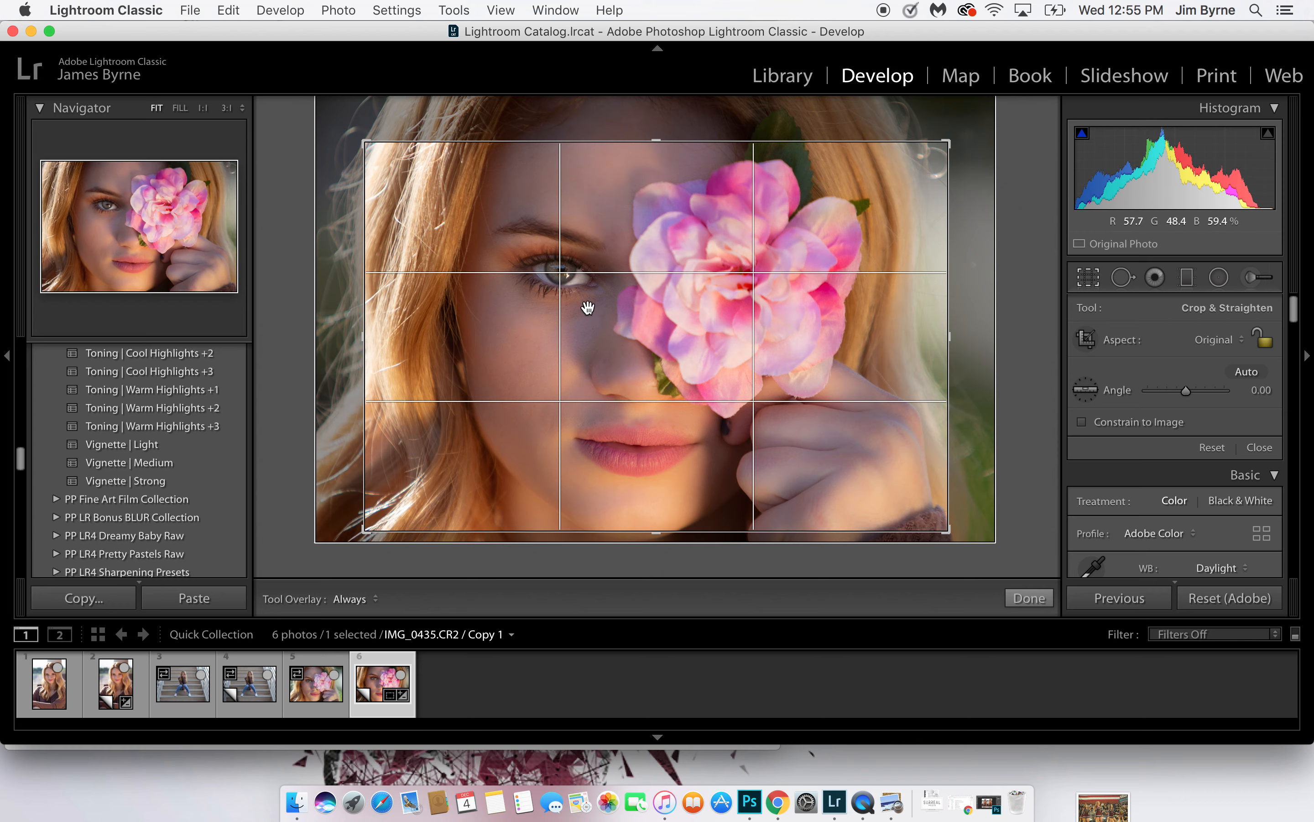
pyautogui.press('Return')
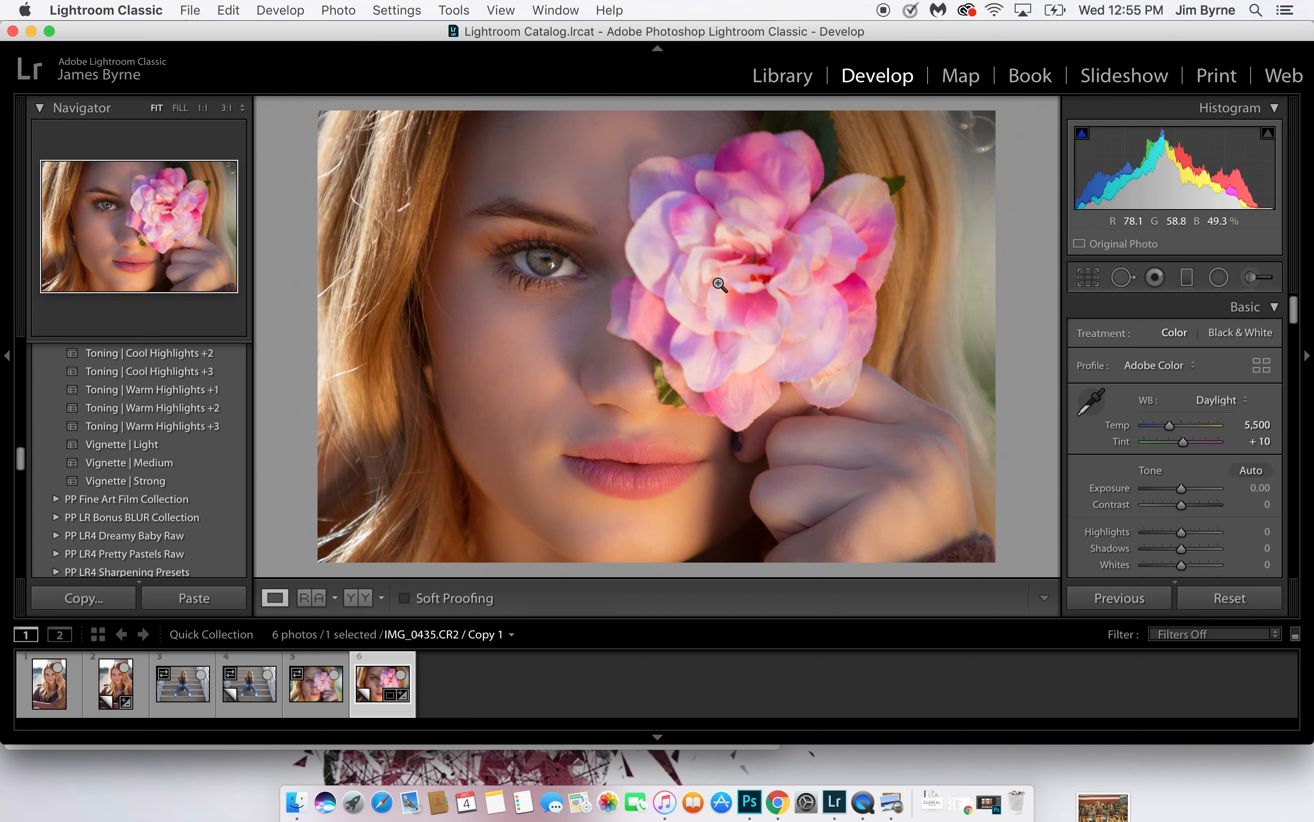
# Compare the flower portrait's before and after versions
pyautogui.press('\\')
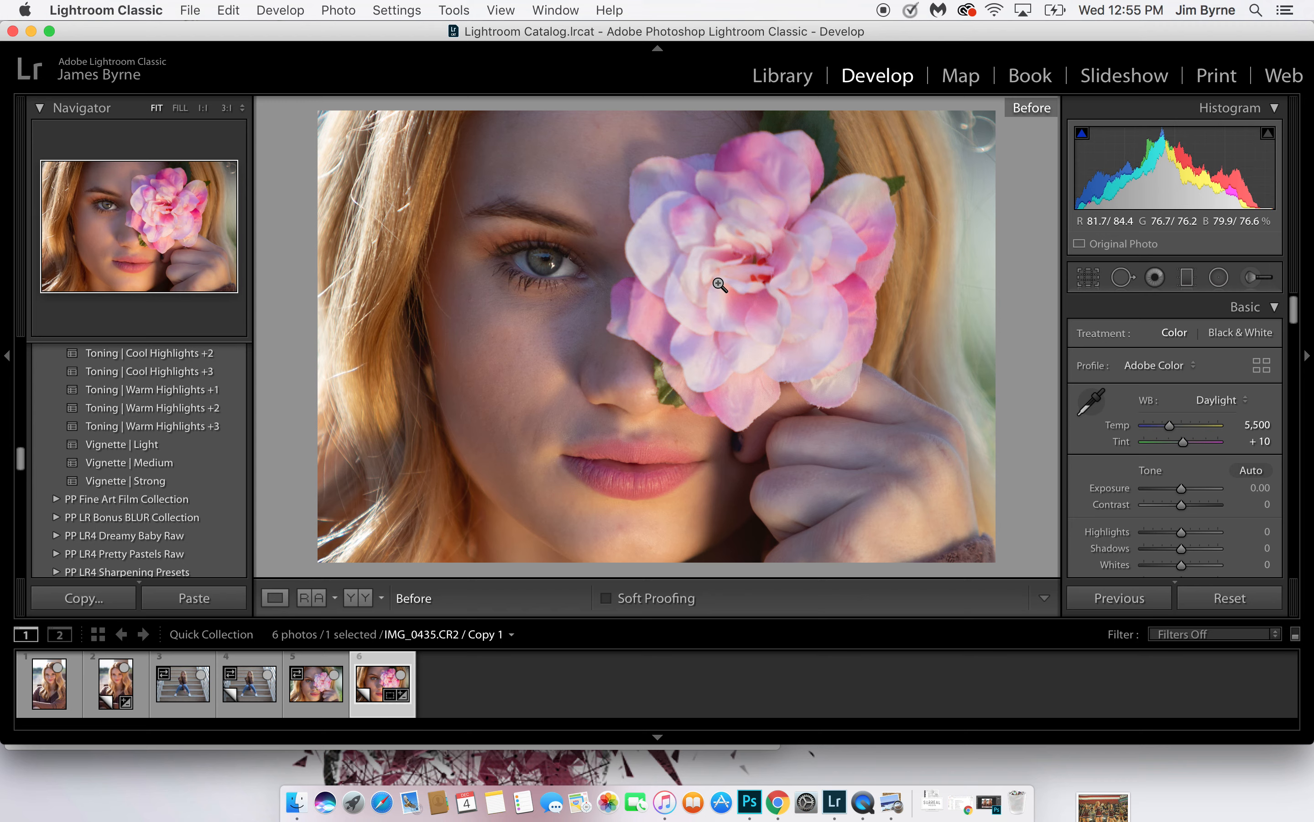
pyautogui.press('\\')
pyautogui.press('\\')
pyautogui.press('\\')
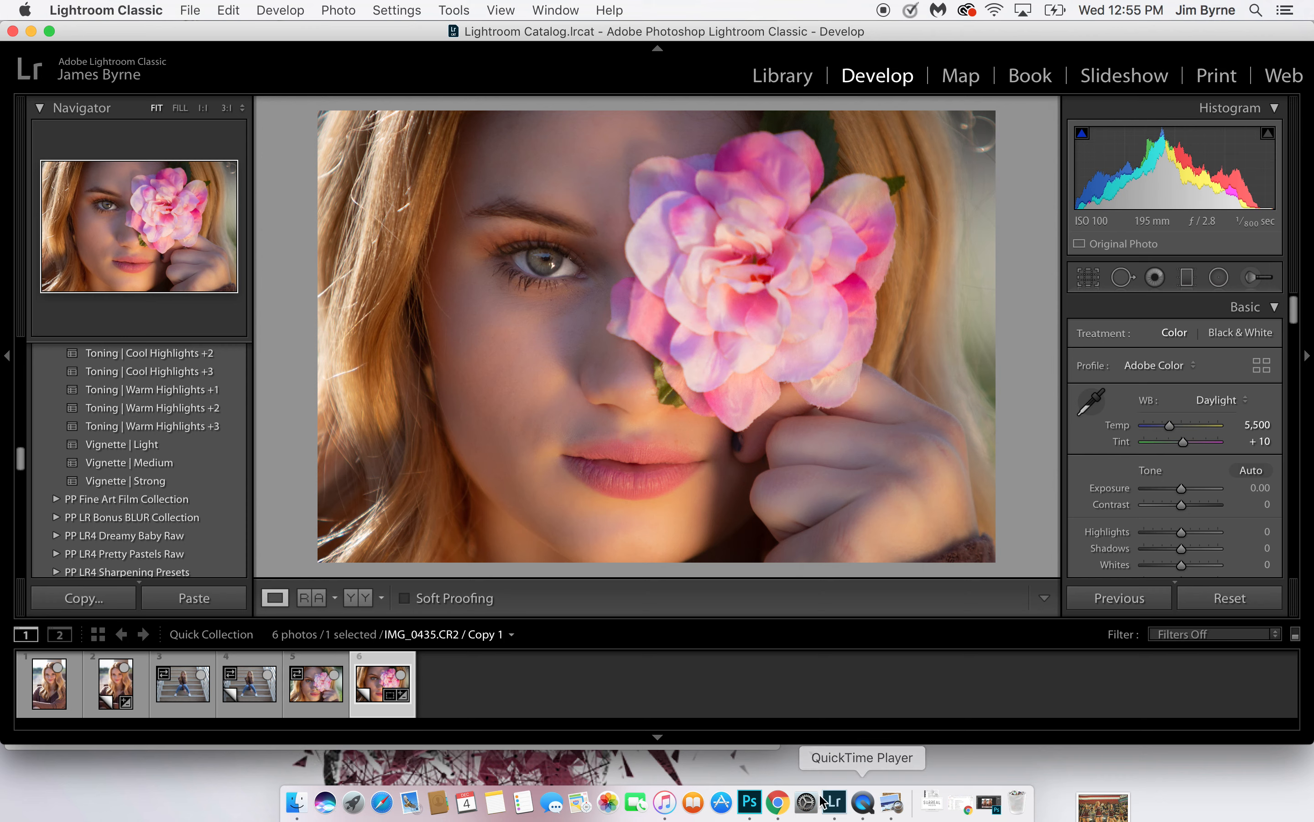
# Switch to Photoshop and crop the retouched IMG_0435.CR2 portrait to 6 x 4 in at 300 px/in
pyautogui.click(750, 802)
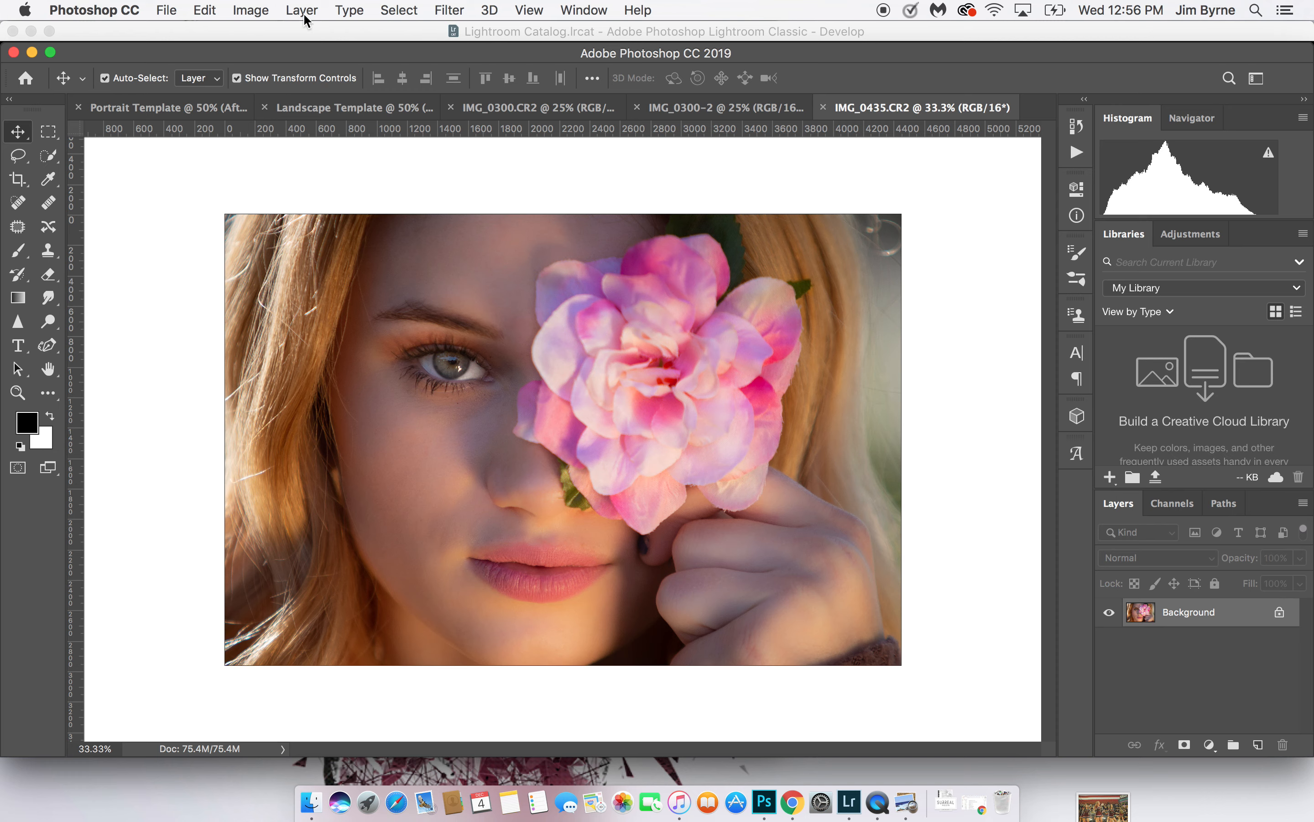
pyautogui.click(20, 182)
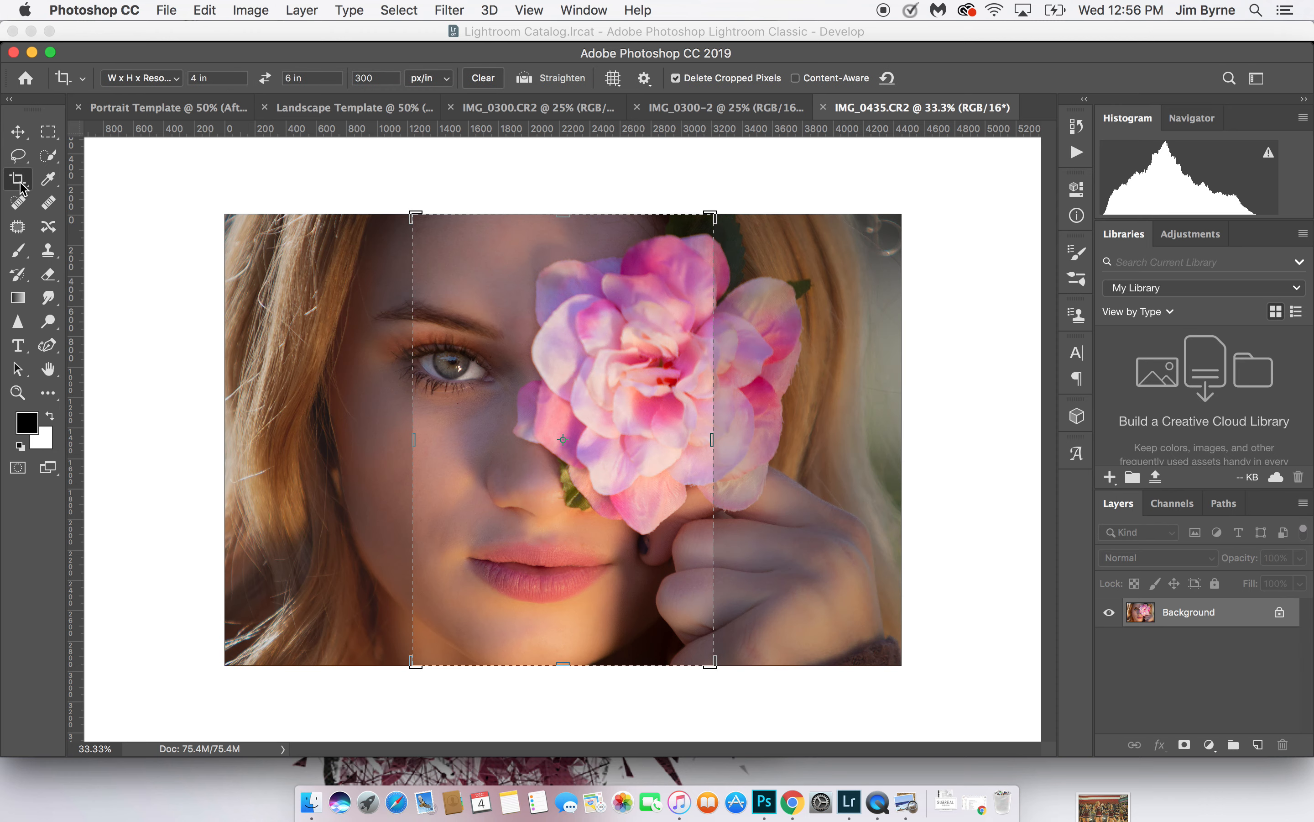
pyautogui.click(266, 79)
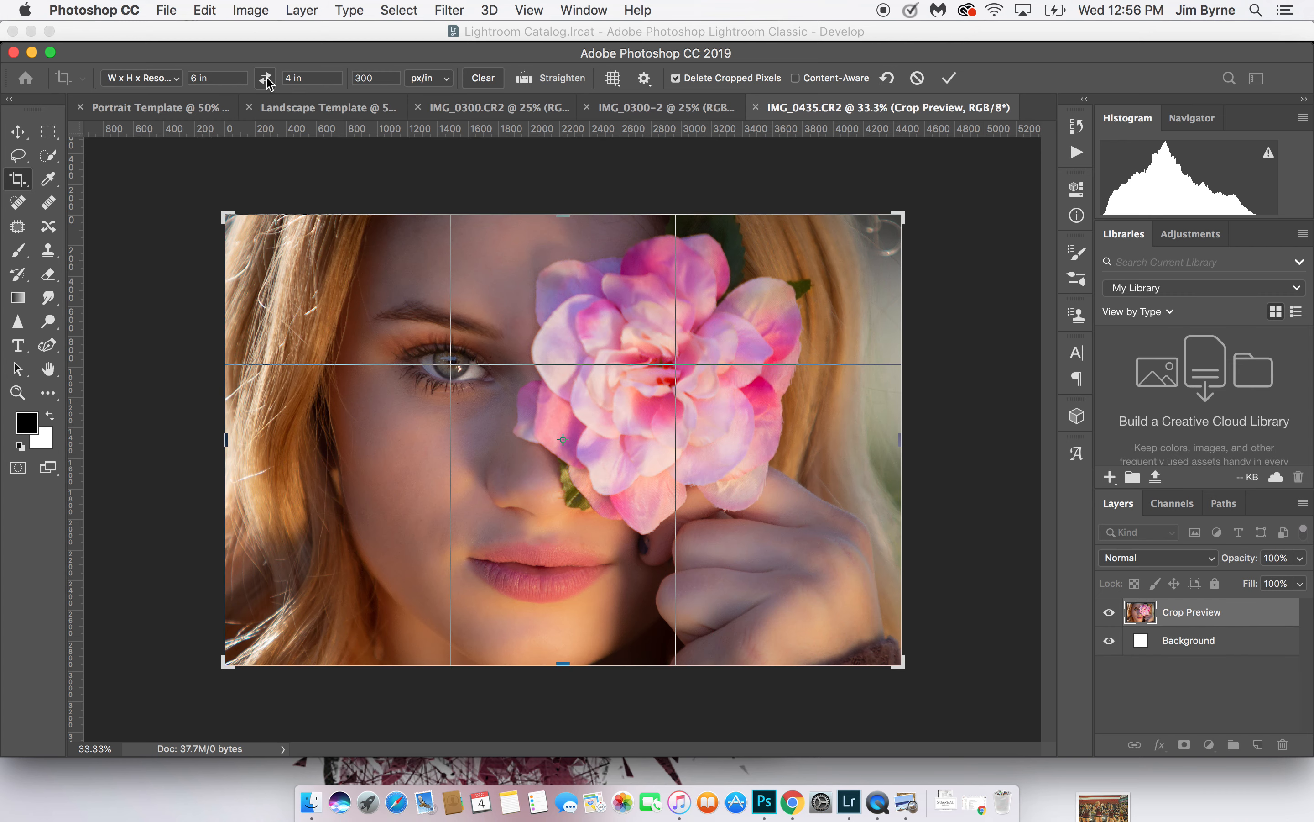
pyautogui.press('Return')
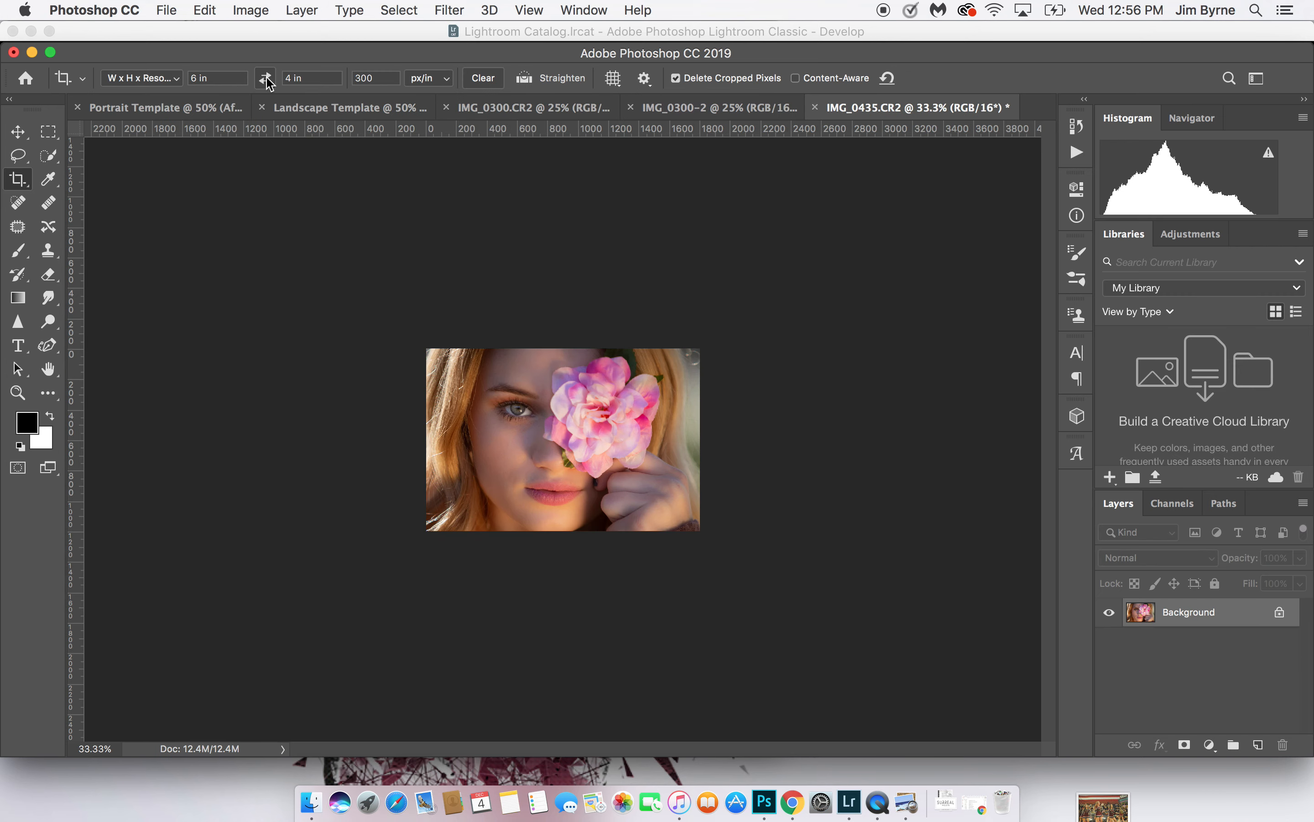
# Move the retouched flower portrait into the Landscape Template, accept the depth and profile conversions, and place it above the After label
pyautogui.press('v')
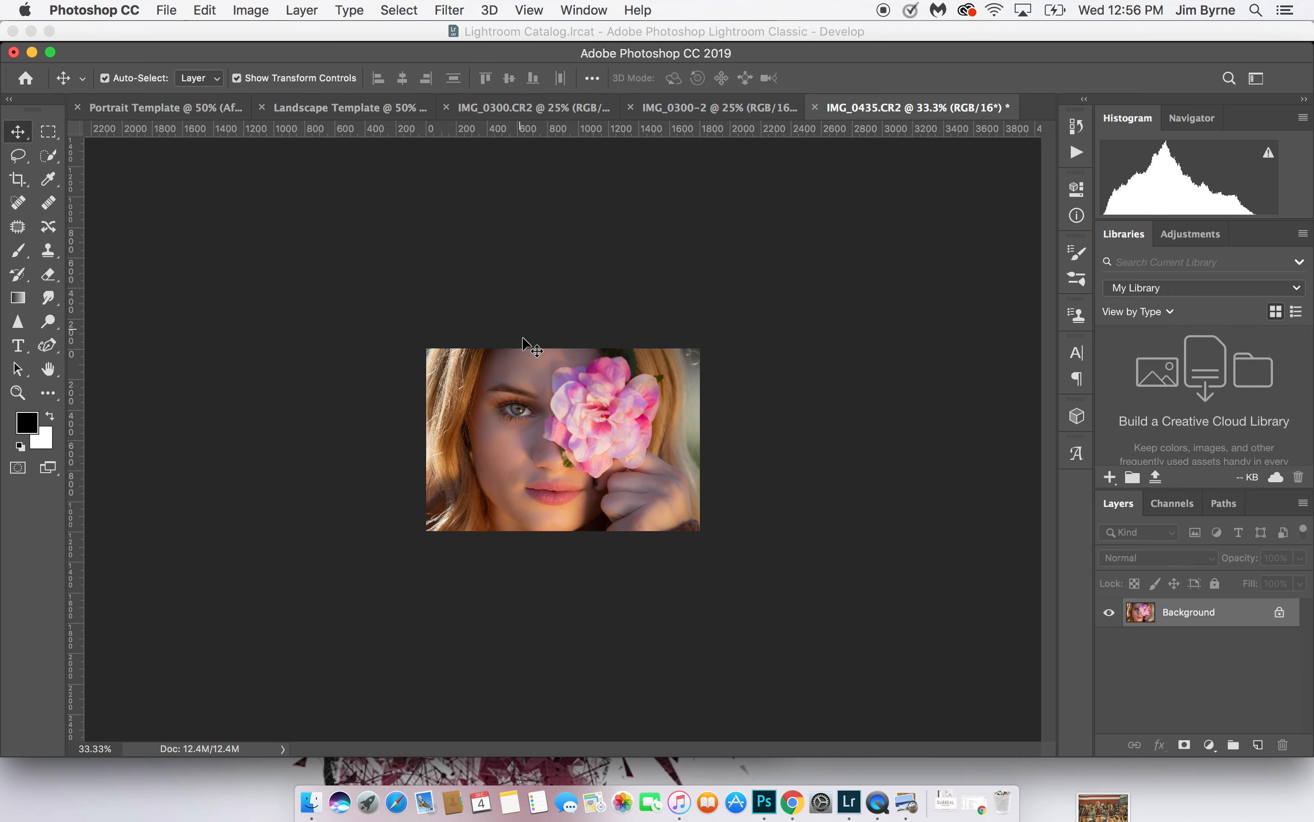
pyautogui.moveTo(539, 364); pyautogui.dragTo(341, 103)
pyautogui.moveTo(798, 479); pyautogui.dragTo(798, 478)
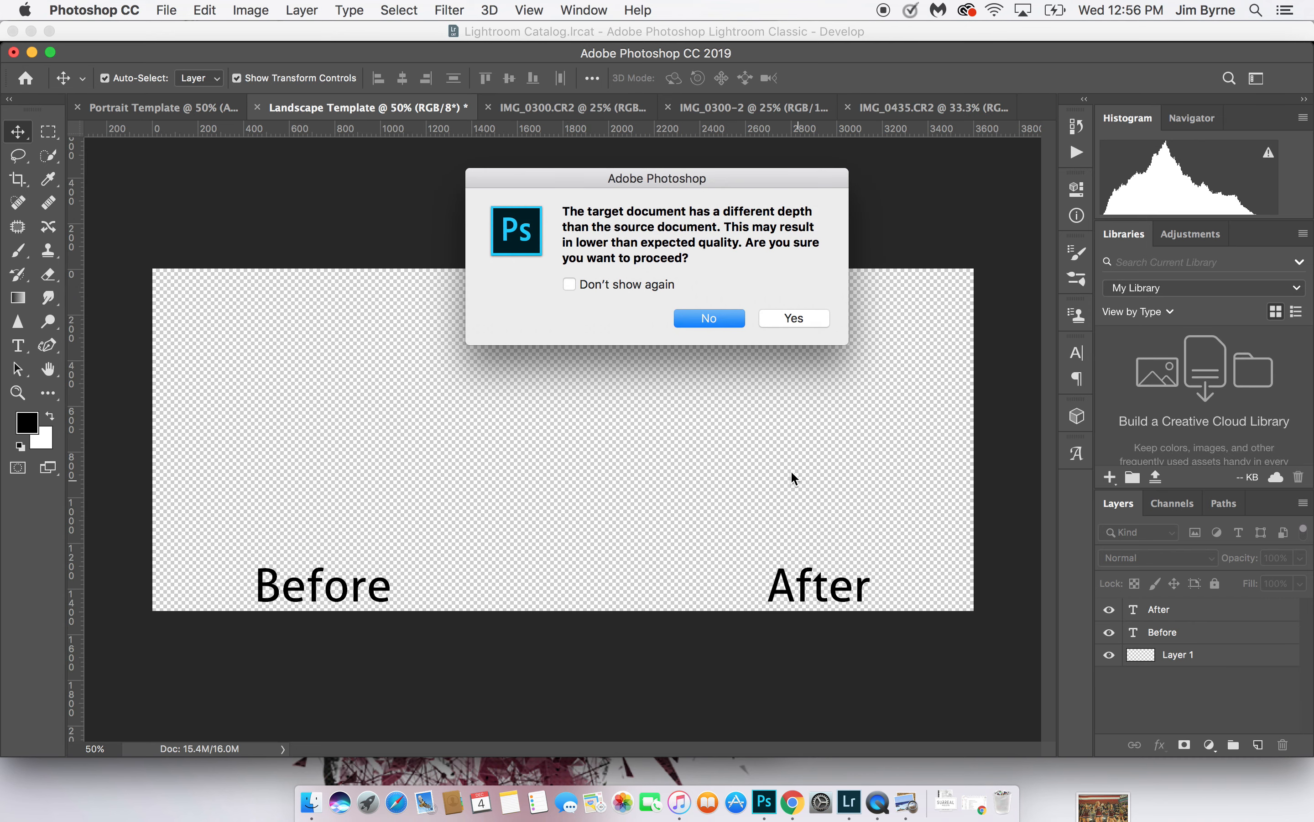
pyautogui.click(789, 318)
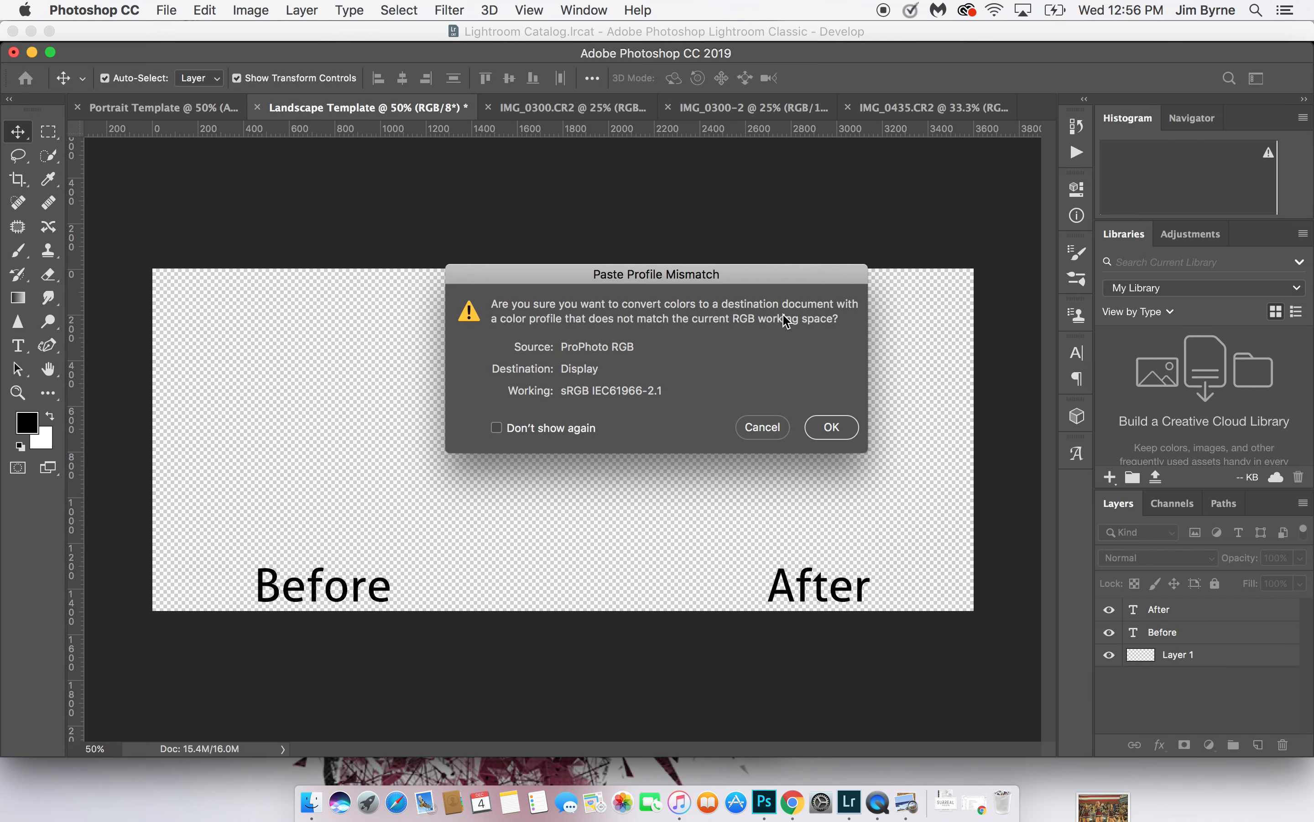
pyautogui.click(834, 425)
pyautogui.moveTo(705, 400); pyautogui.dragTo(673, 341)
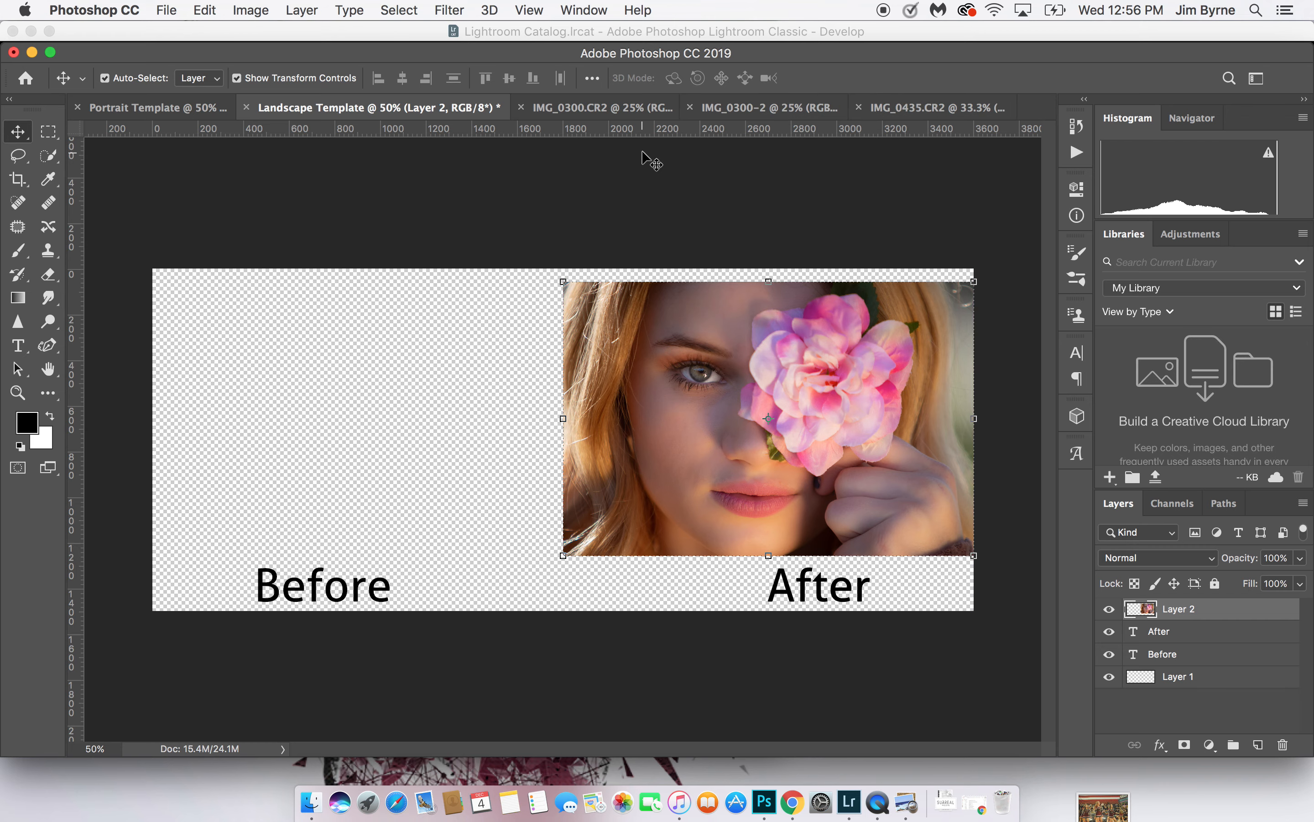
# Close the IMG_0300.CR2 and IMG_0300-2 documents
pyautogui.click(522, 108)
pyautogui.click(595, 289)
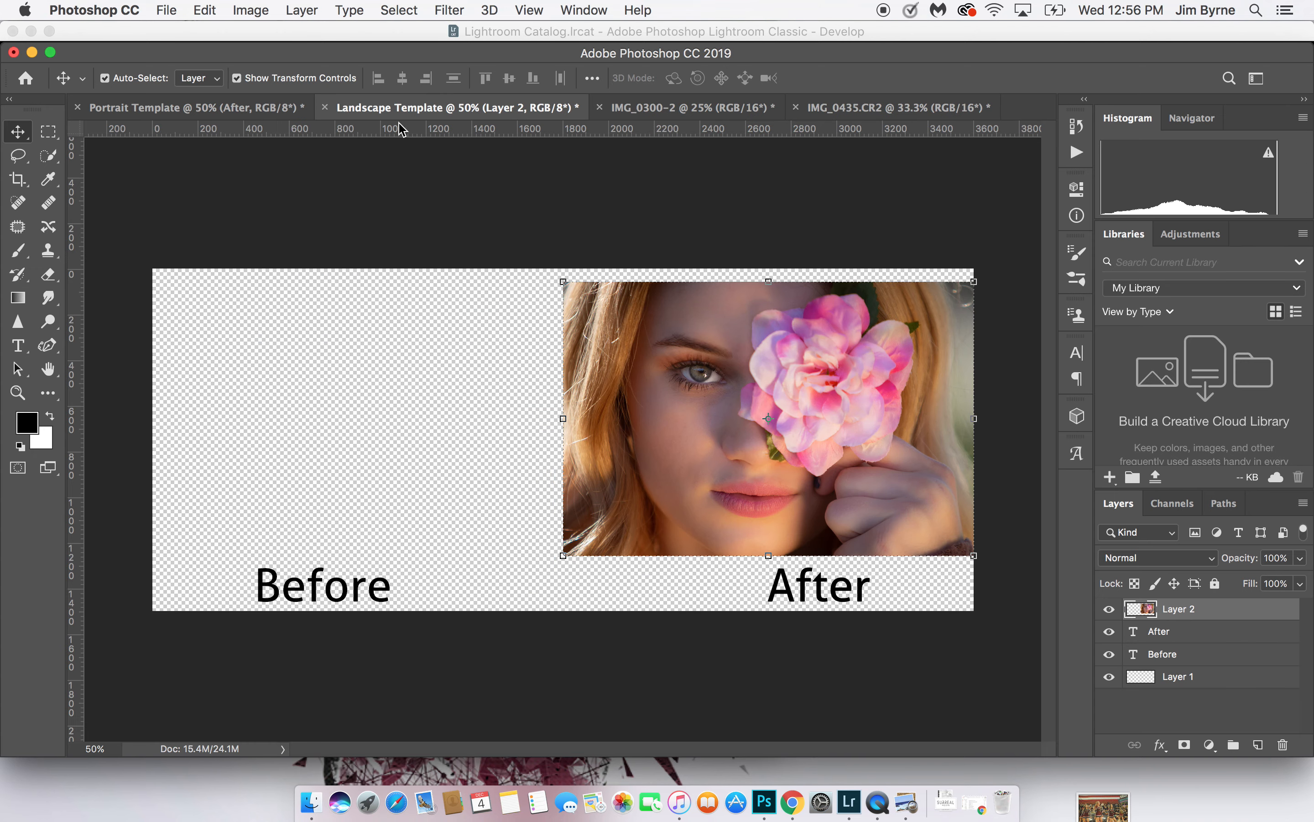
pyautogui.click(649, 108)
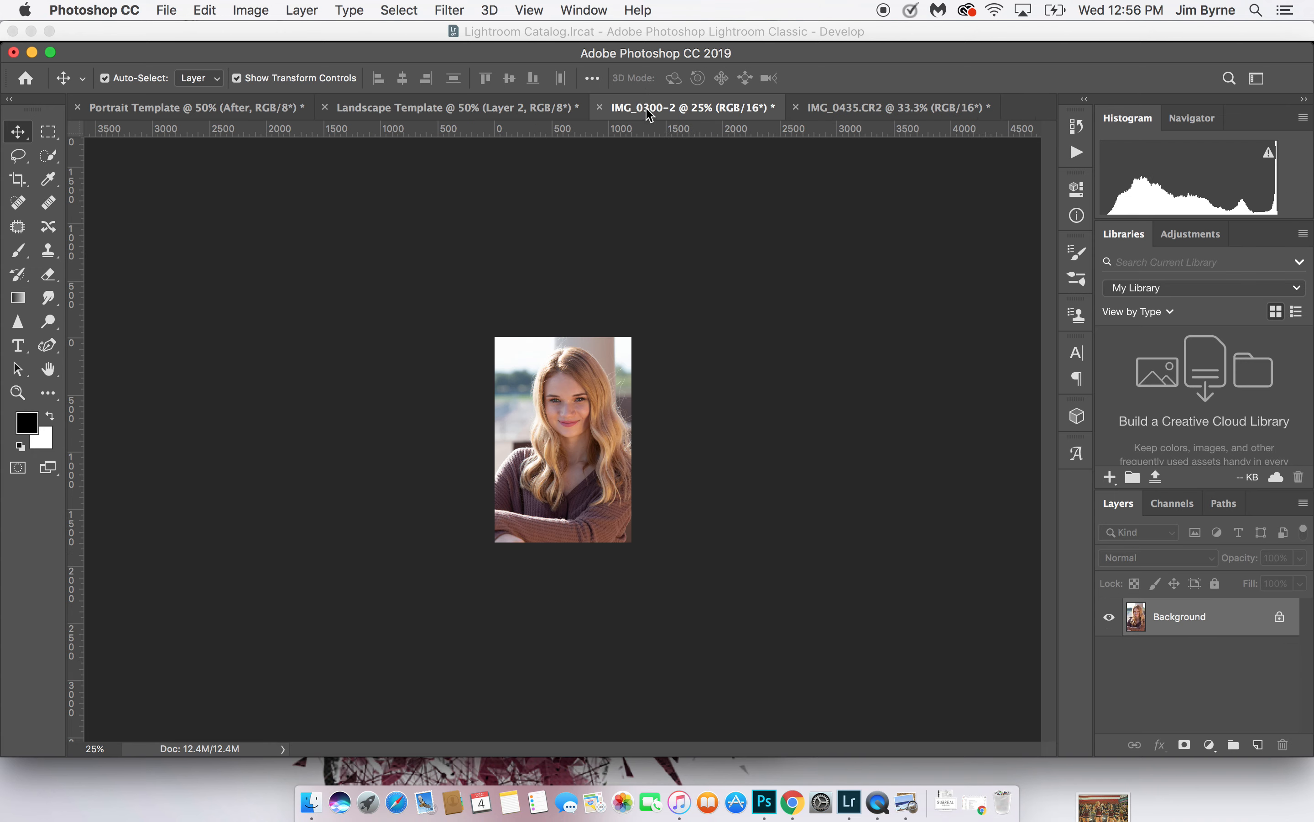
pyautogui.click(600, 108)
pyautogui.click(617, 291)
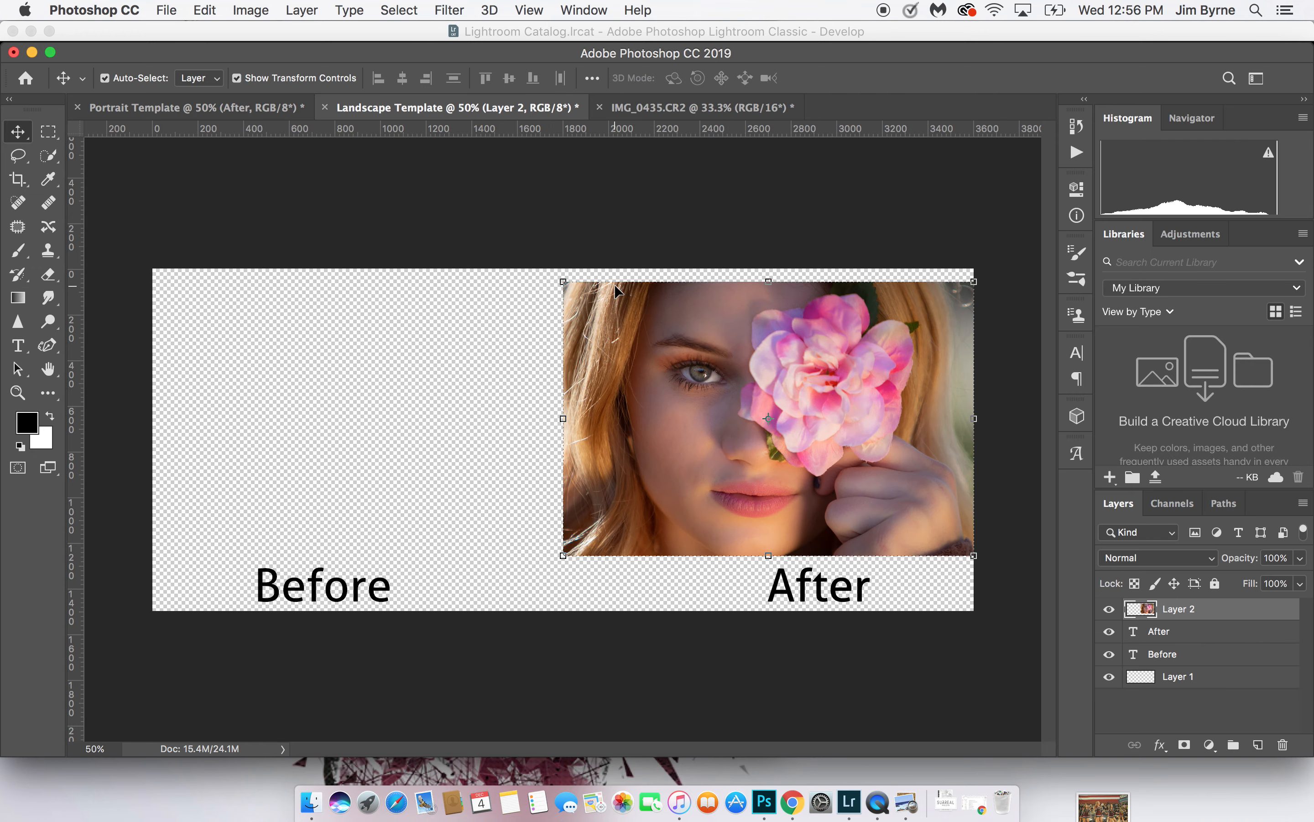
# Switch to Lightroom Classic and send the unedited IMG_0435.CR2 flower portrait to Photoshop for editing
pyautogui.click(700, 111)
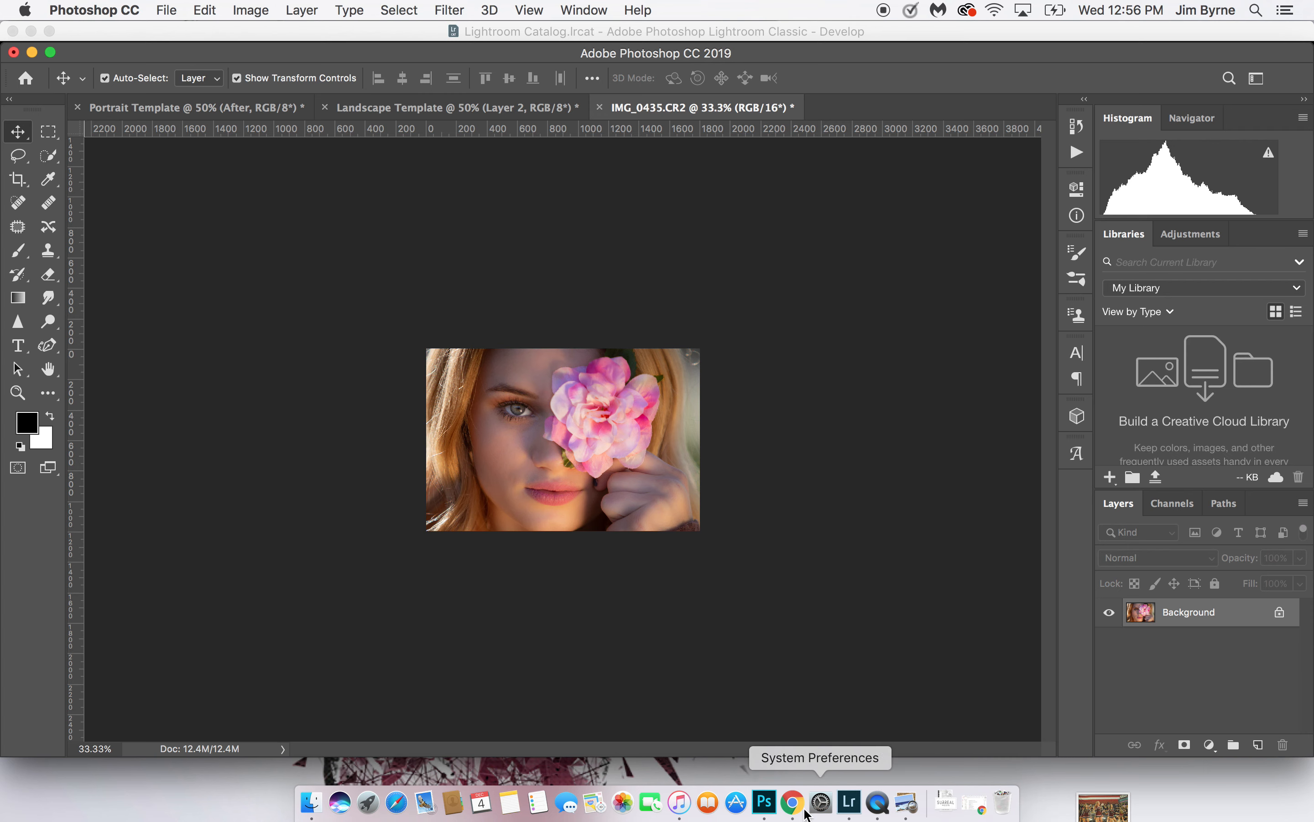
pyautogui.click(850, 802)
pyautogui.click(315, 706)
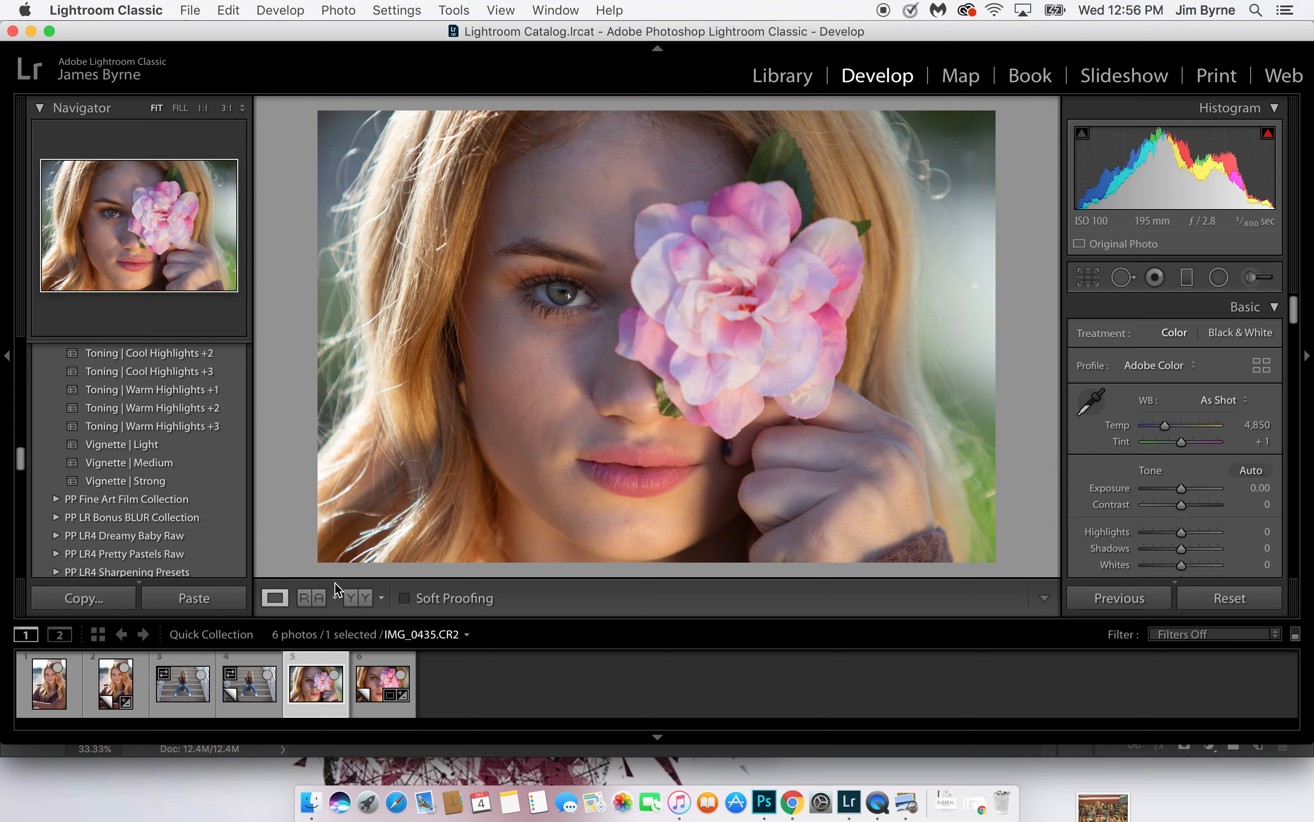
pyautogui.press('super+e')
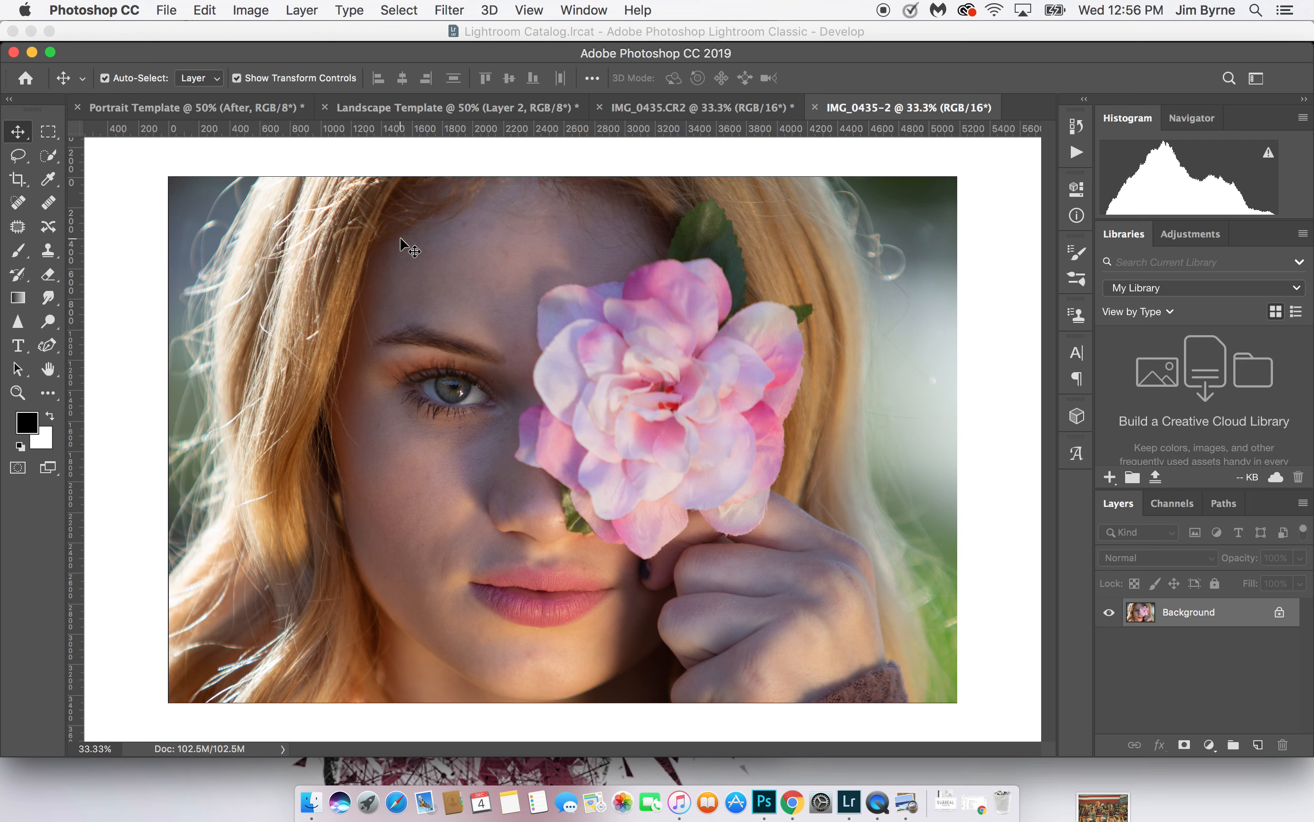
# Crop the unedited IMG_0435-2 portrait to 6 x 4 in at 300 px/in
pyautogui.moveTo(401, 238)
pyautogui.mouseDown()
pyautogui.moveTo(408, 114)
pyautogui.moveTo(408, 224)
pyautogui.mouseUp()
pyautogui.click(619, 340)
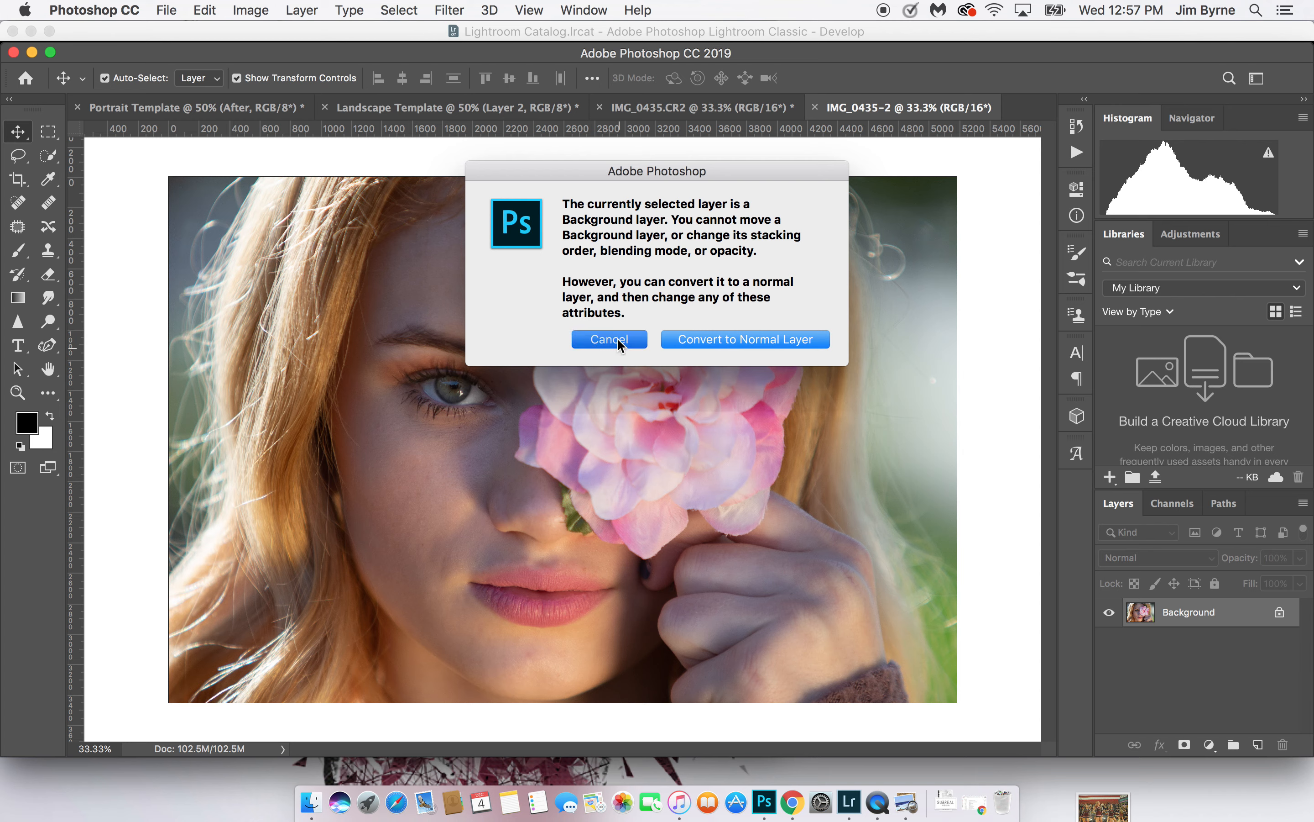
pyautogui.click(14, 182)
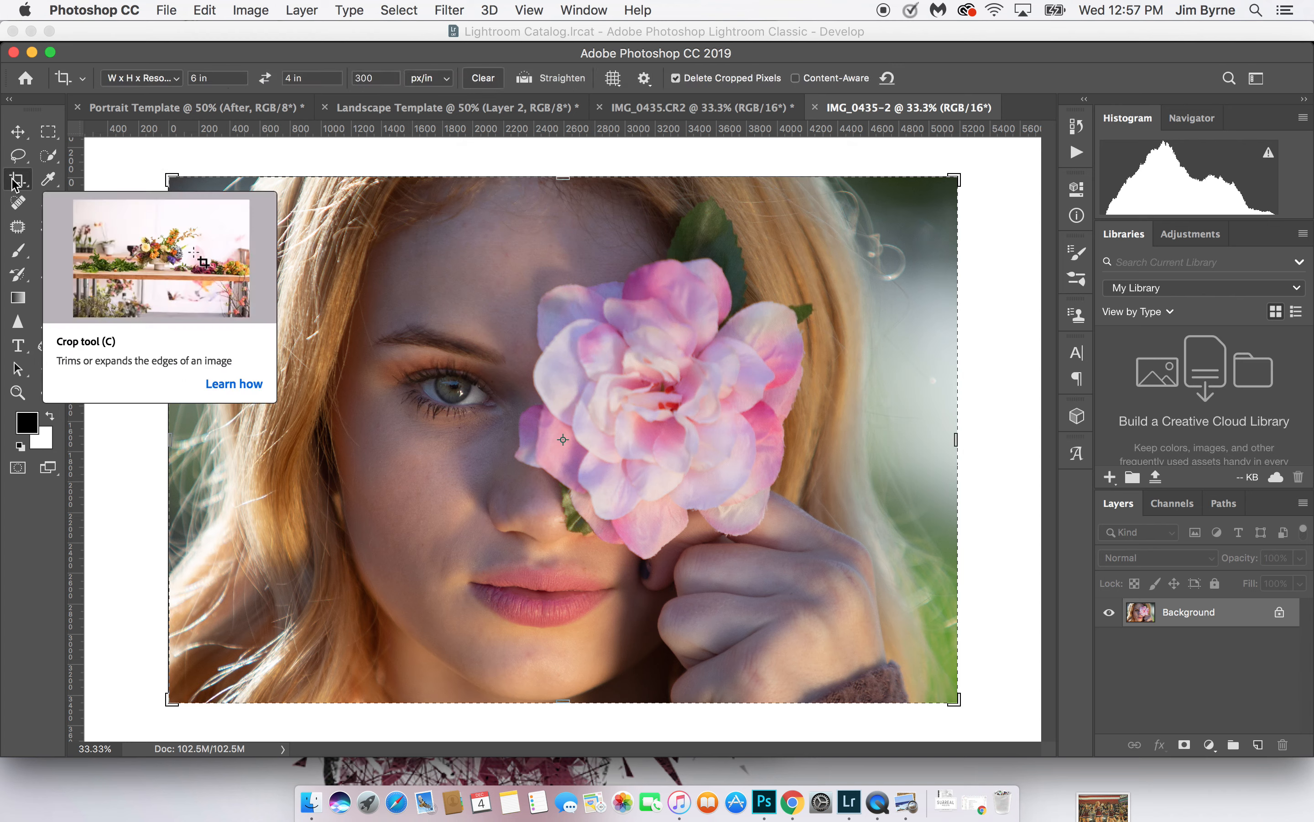
pyautogui.press('Return')
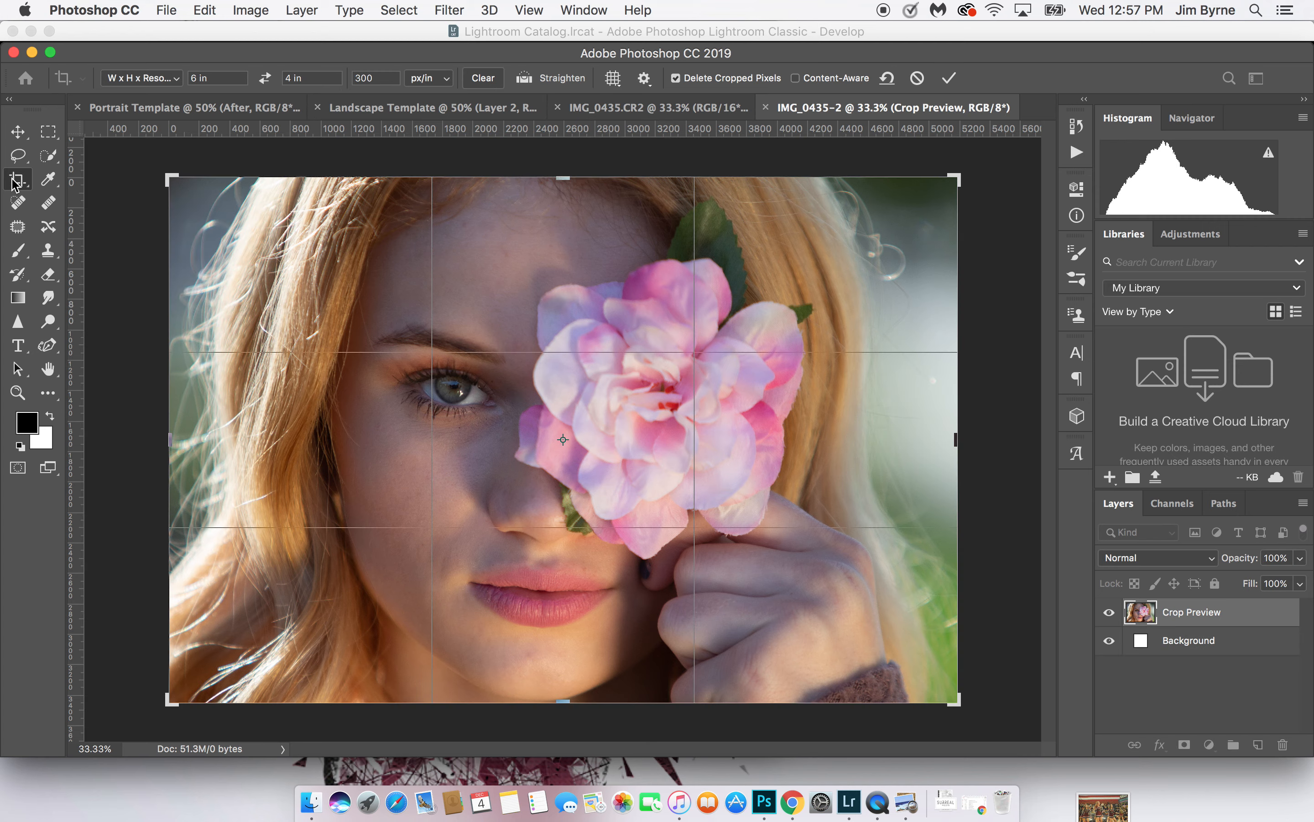
pyautogui.press('Return')
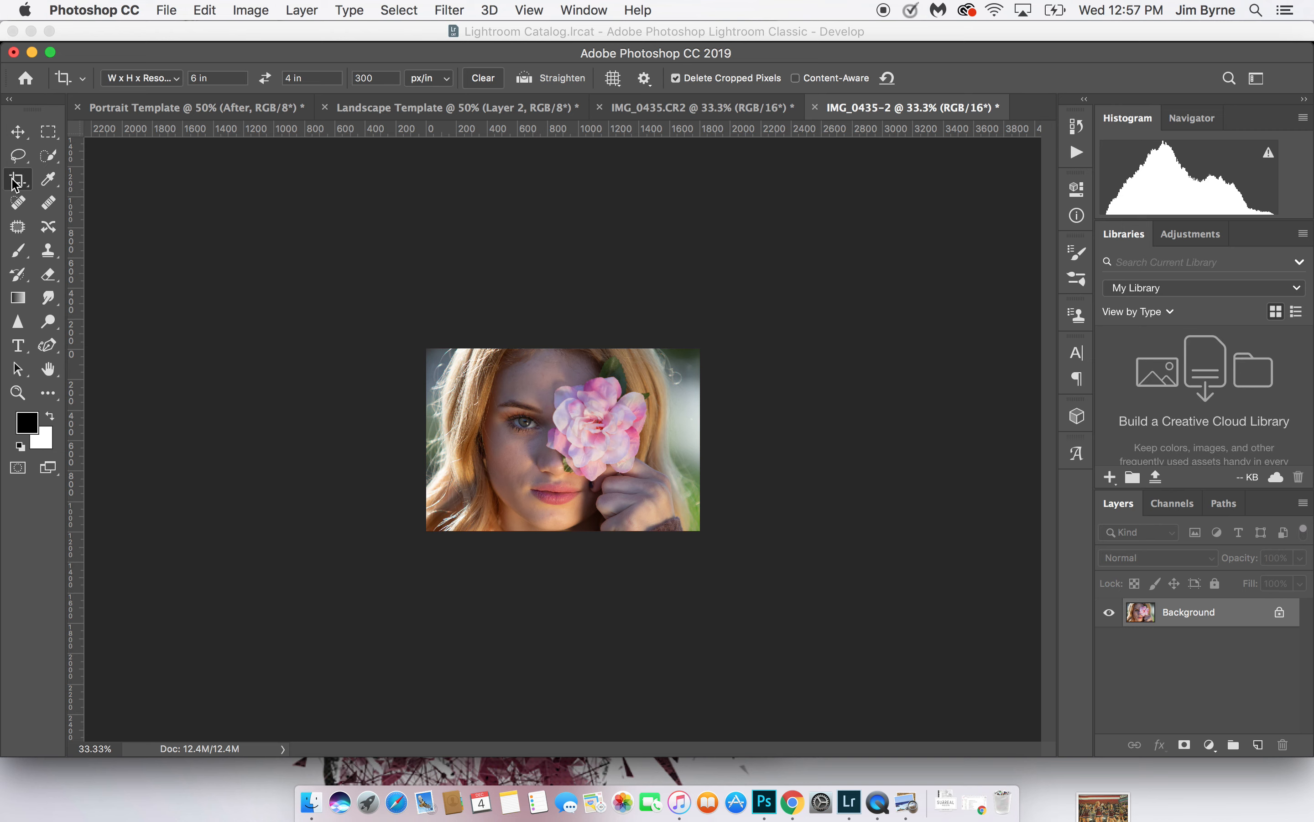
# Move the unedited portrait into the Landscape Template, accept the conversions with profile mismatch warnings turned off, and place it above the Before label
pyautogui.click(18, 131)
pyautogui.moveTo(598, 418); pyautogui.dragTo(481, 479)
pyautogui.click(569, 285)
pyautogui.click(768, 321)
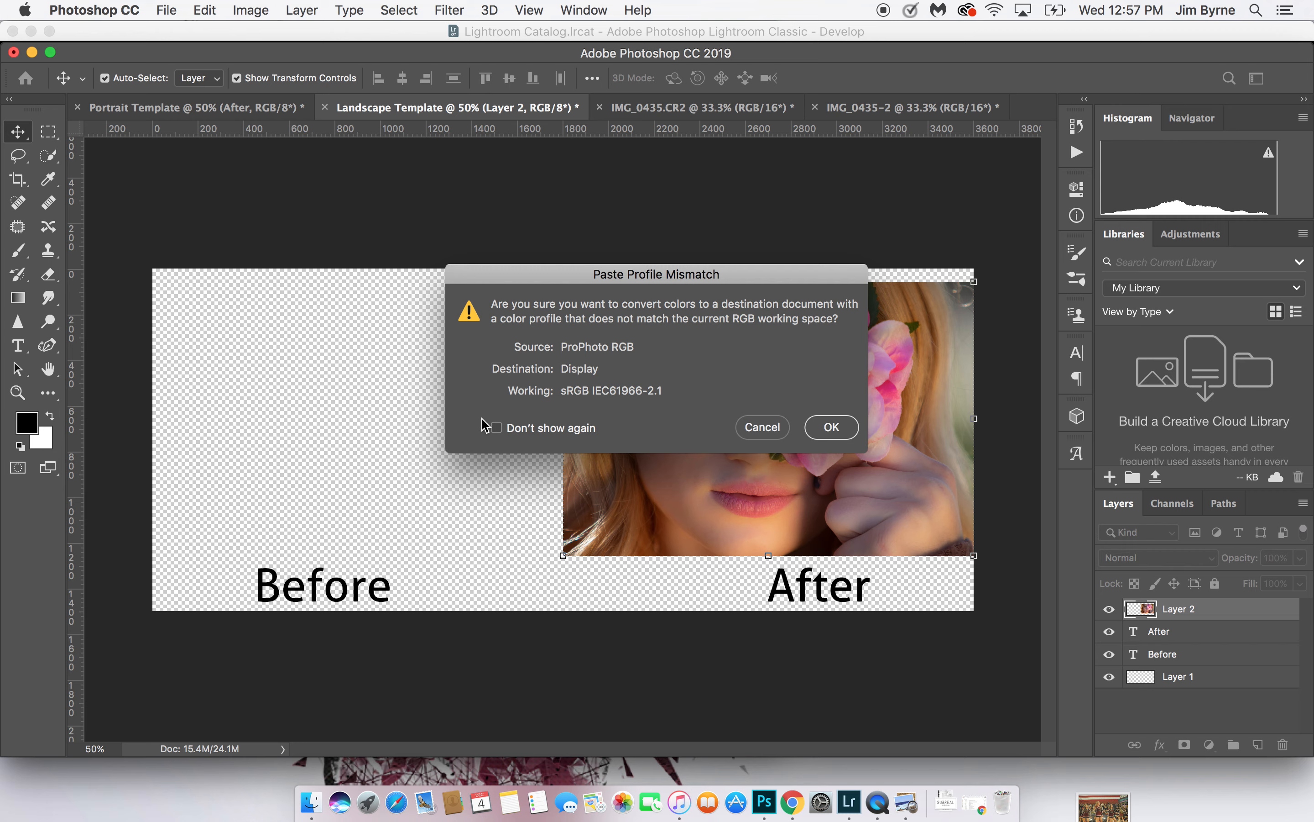
pyautogui.click(496, 428)
pyautogui.click(831, 427)
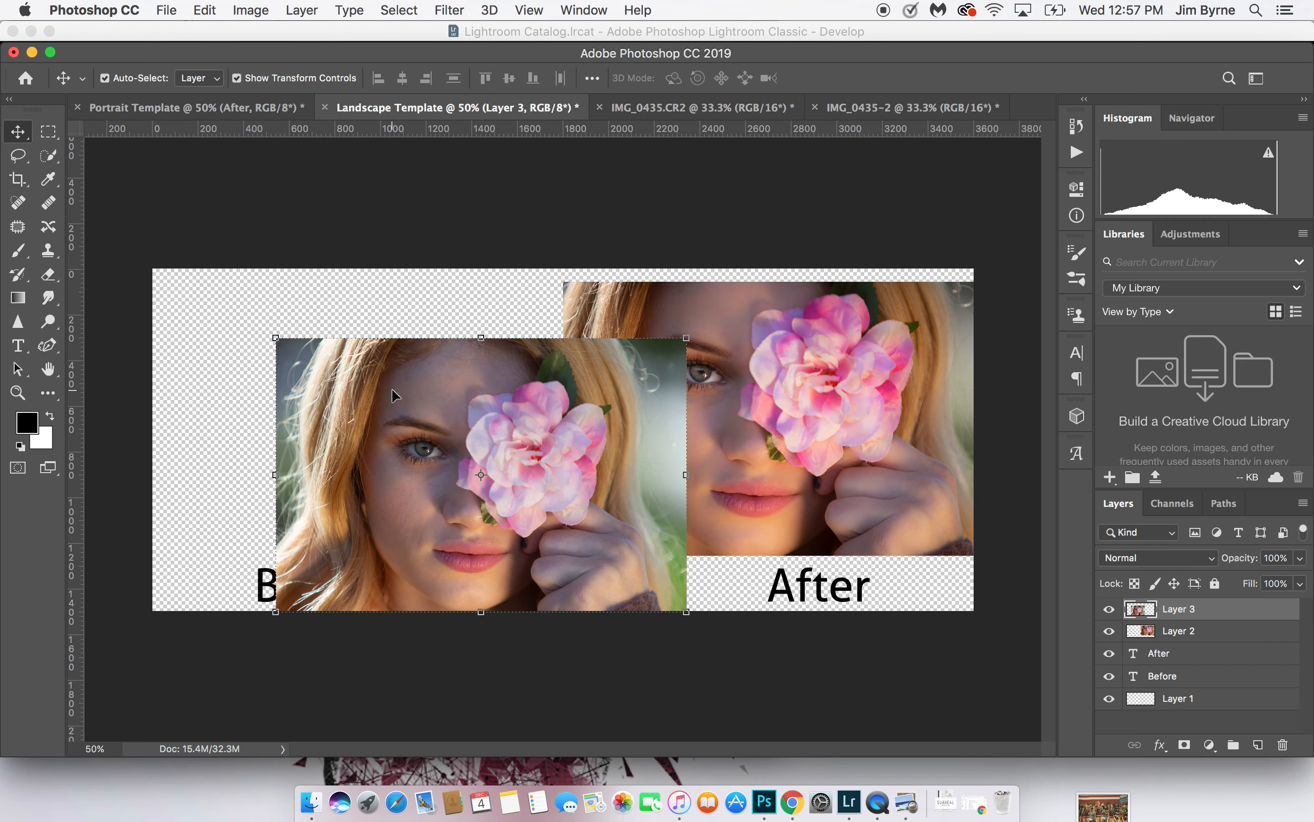
pyautogui.moveTo(378, 379); pyautogui.dragTo(258, 326)
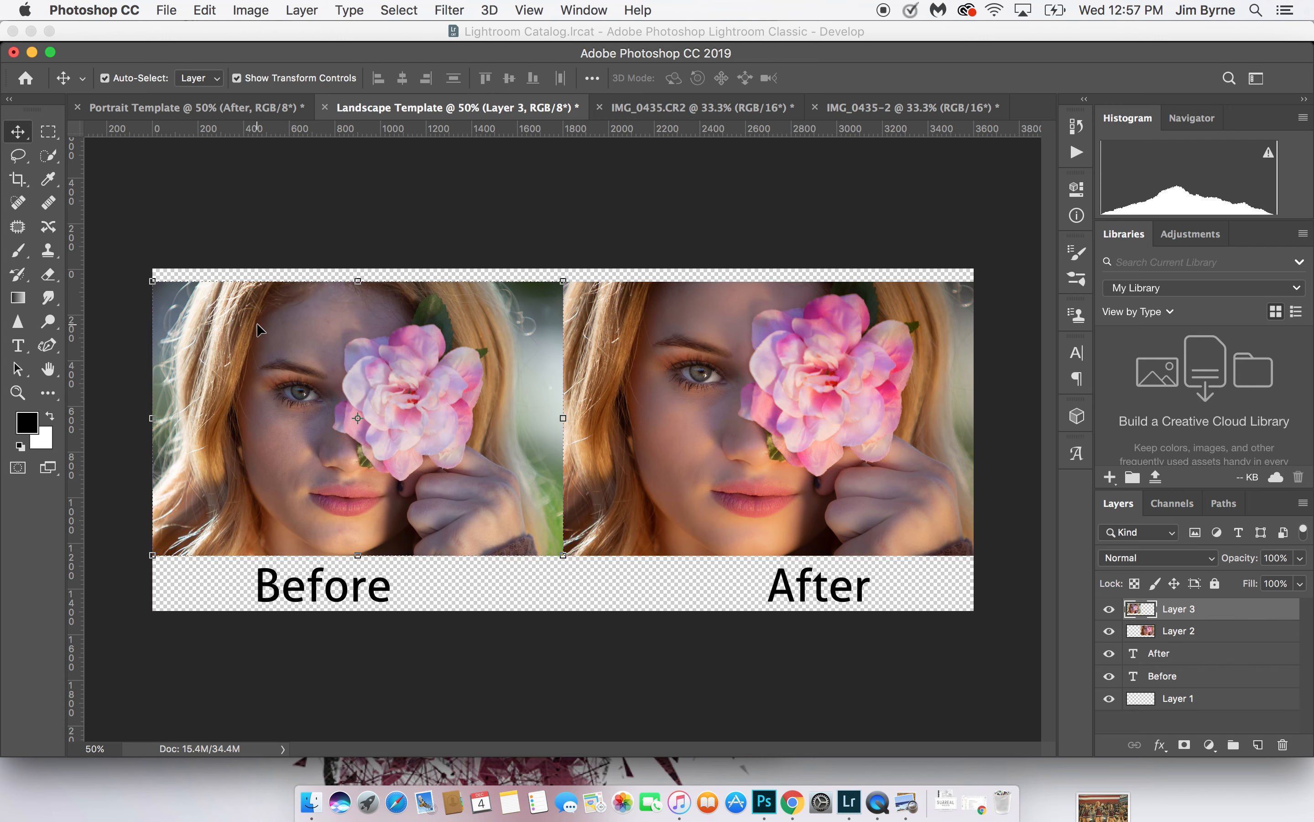
pyautogui.click(512, 220)
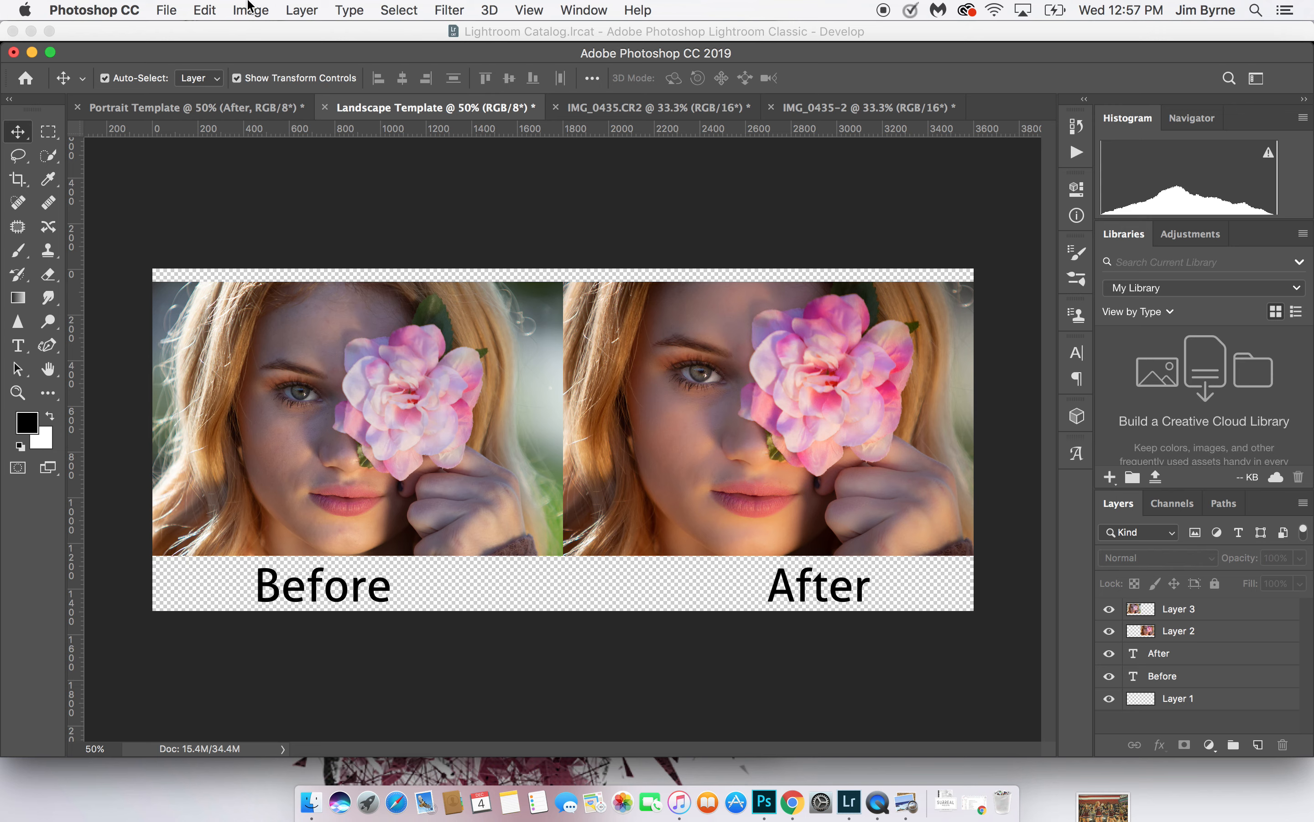
# Save the flower comparison to the Desktop as a JPEG copy, named with the model's first name followed by 2
pyautogui.click(168, 10)
pyautogui.click(212, 199)
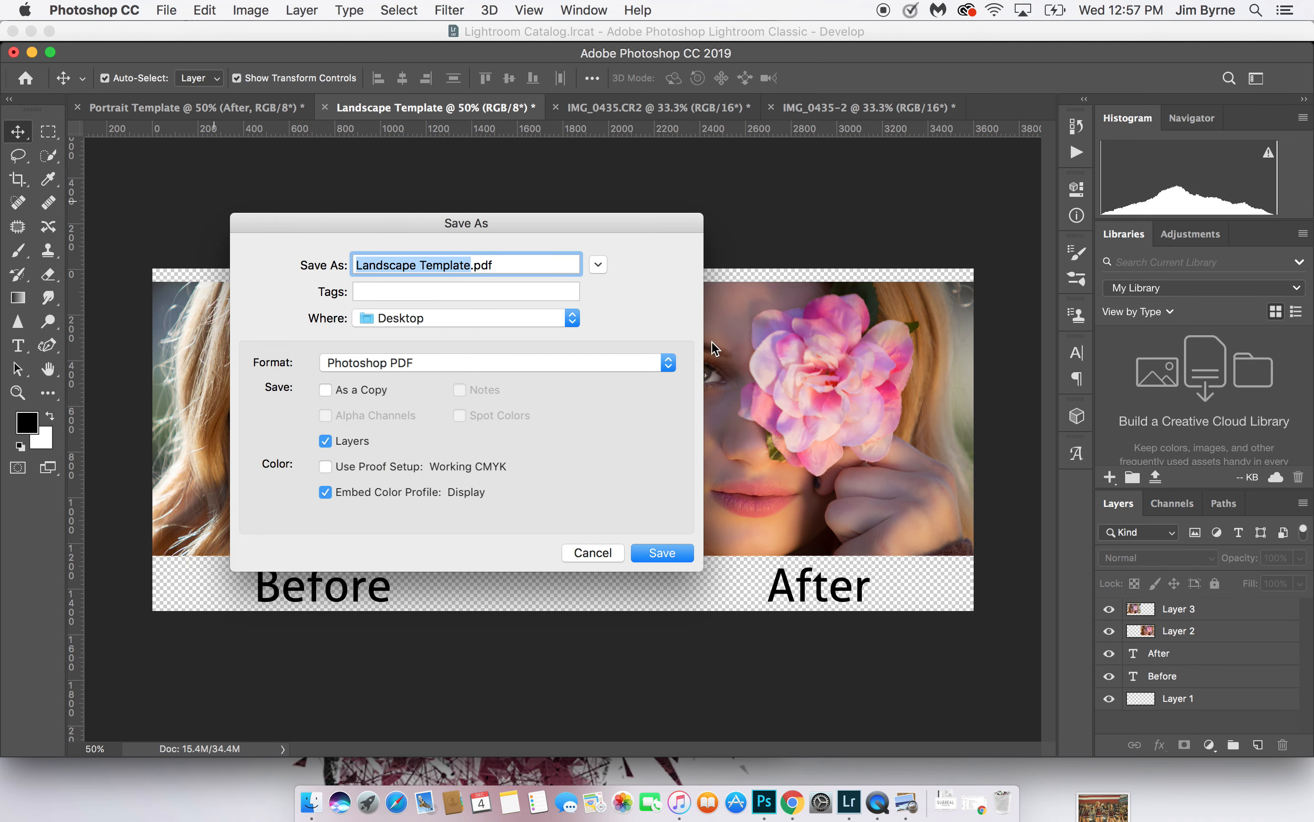
pyautogui.write('Brook')
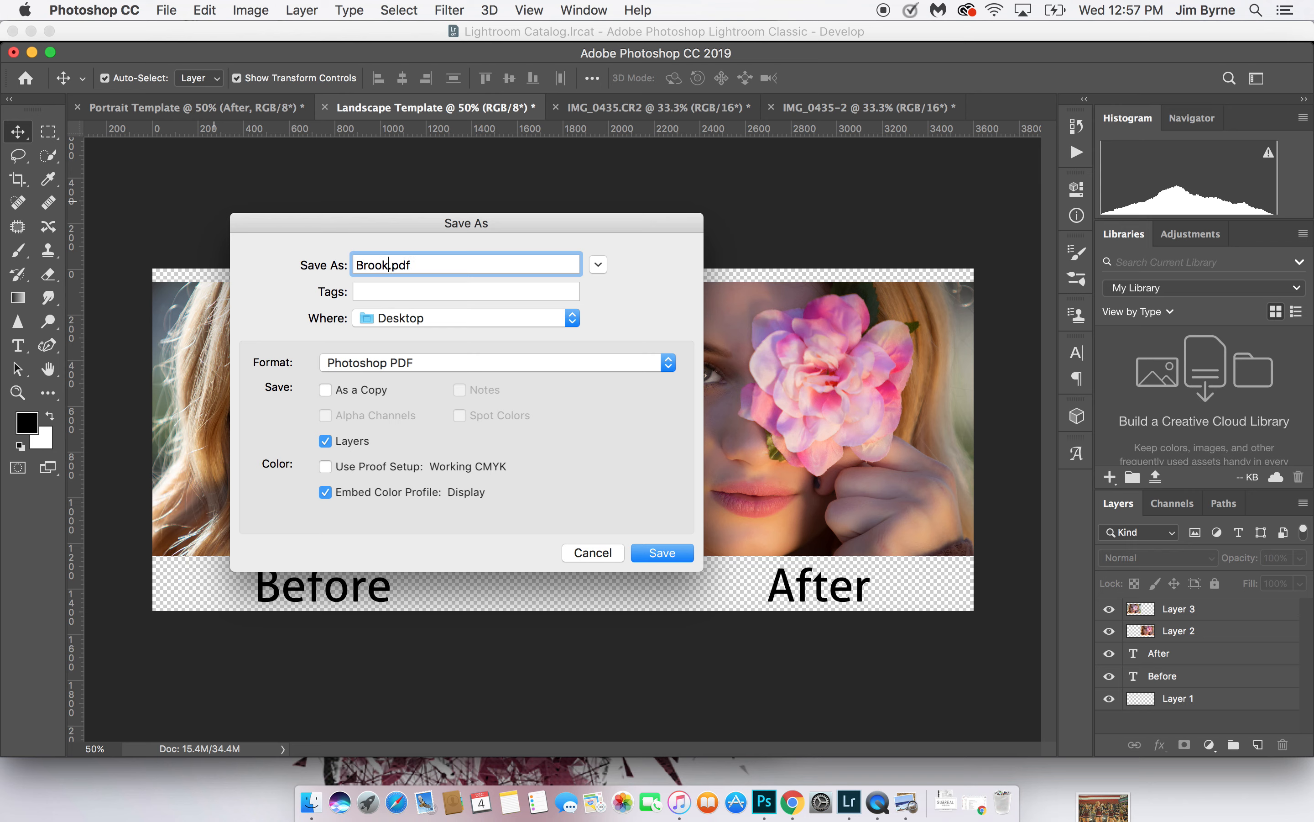
pyautogui.write('2')
pyautogui.click(504, 363)
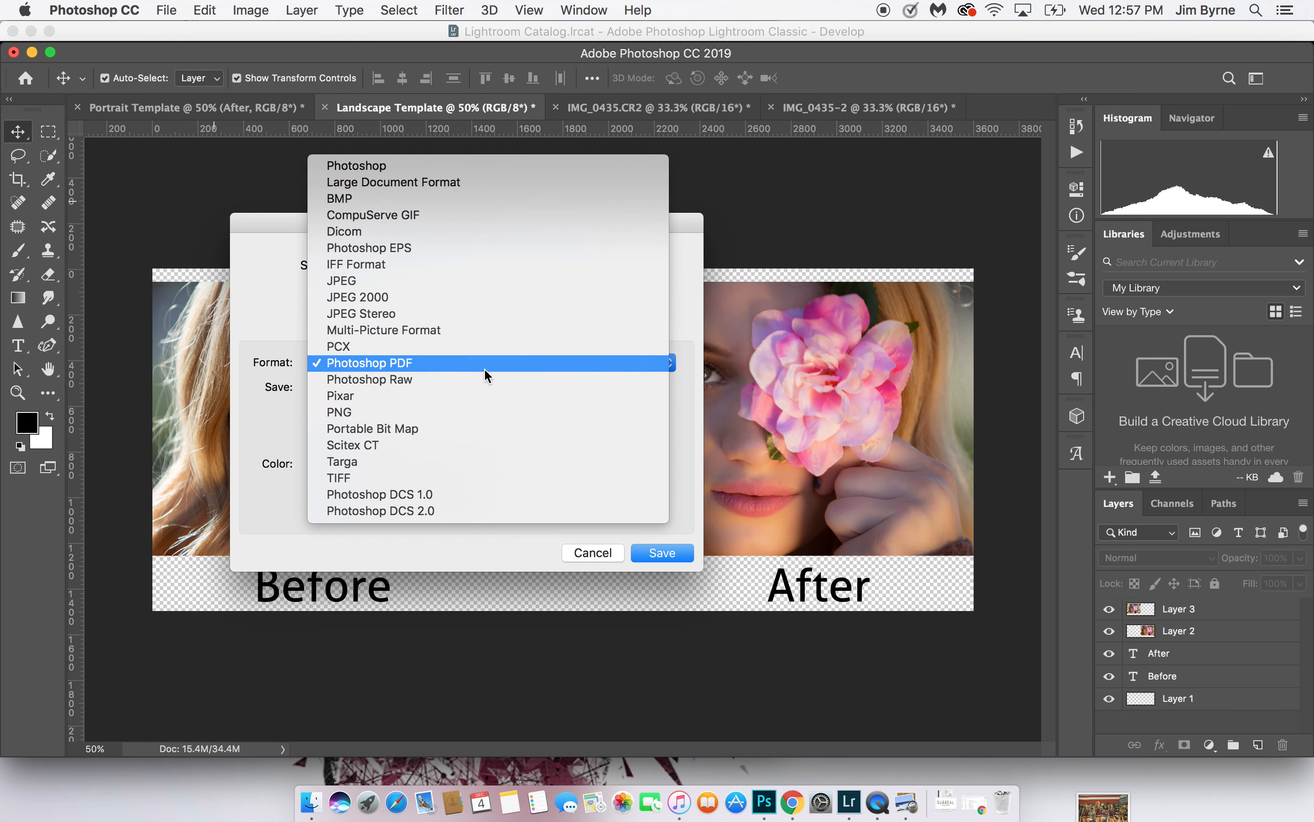
pyautogui.click(444, 293)
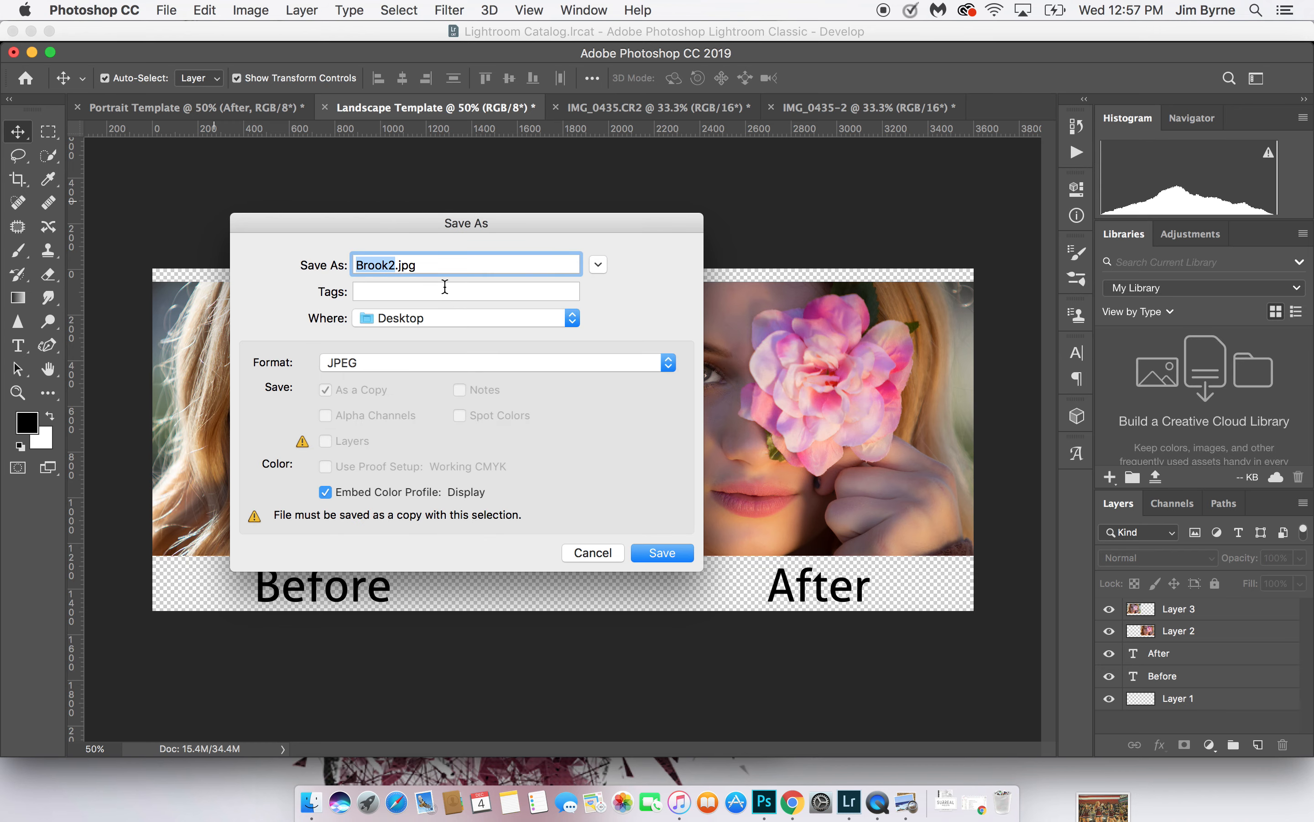
pyautogui.click(679, 559)
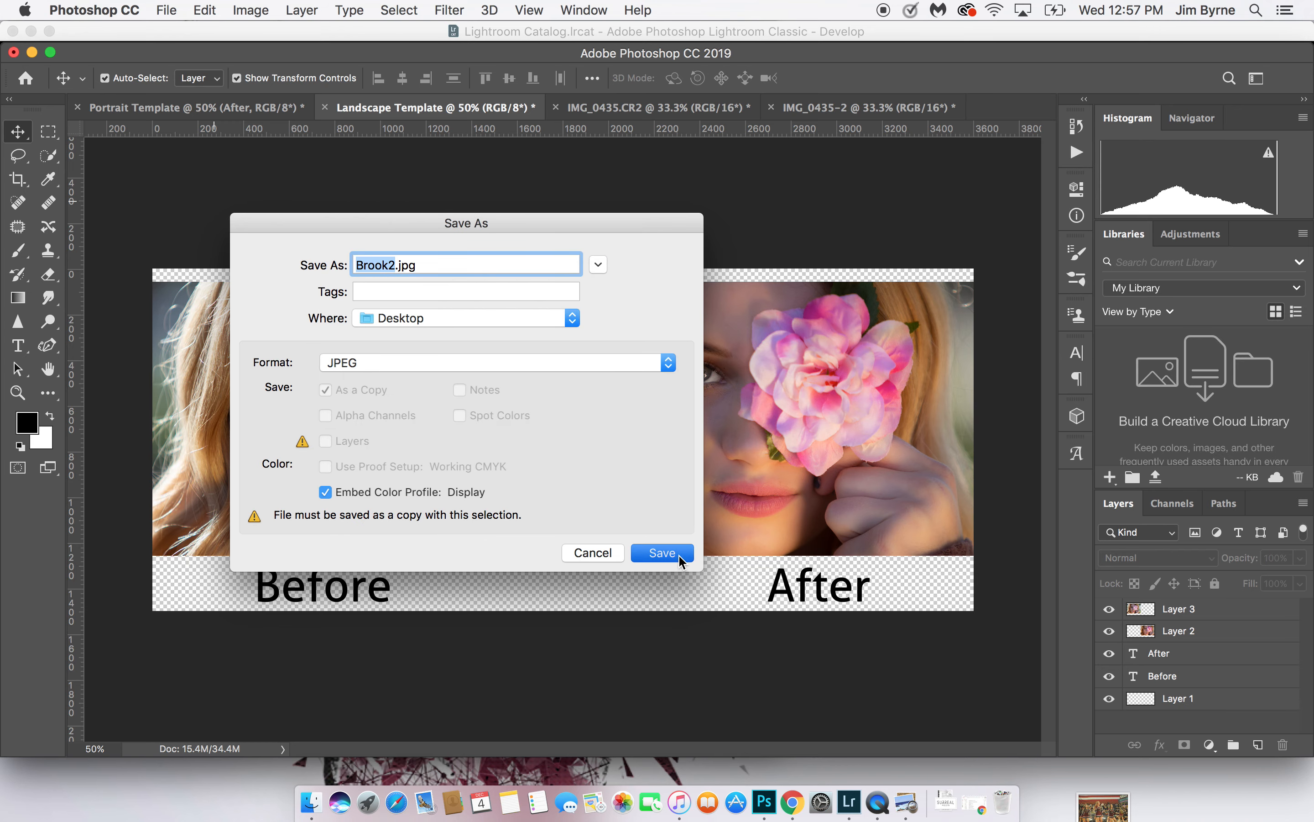
pyautogui.click(679, 338)
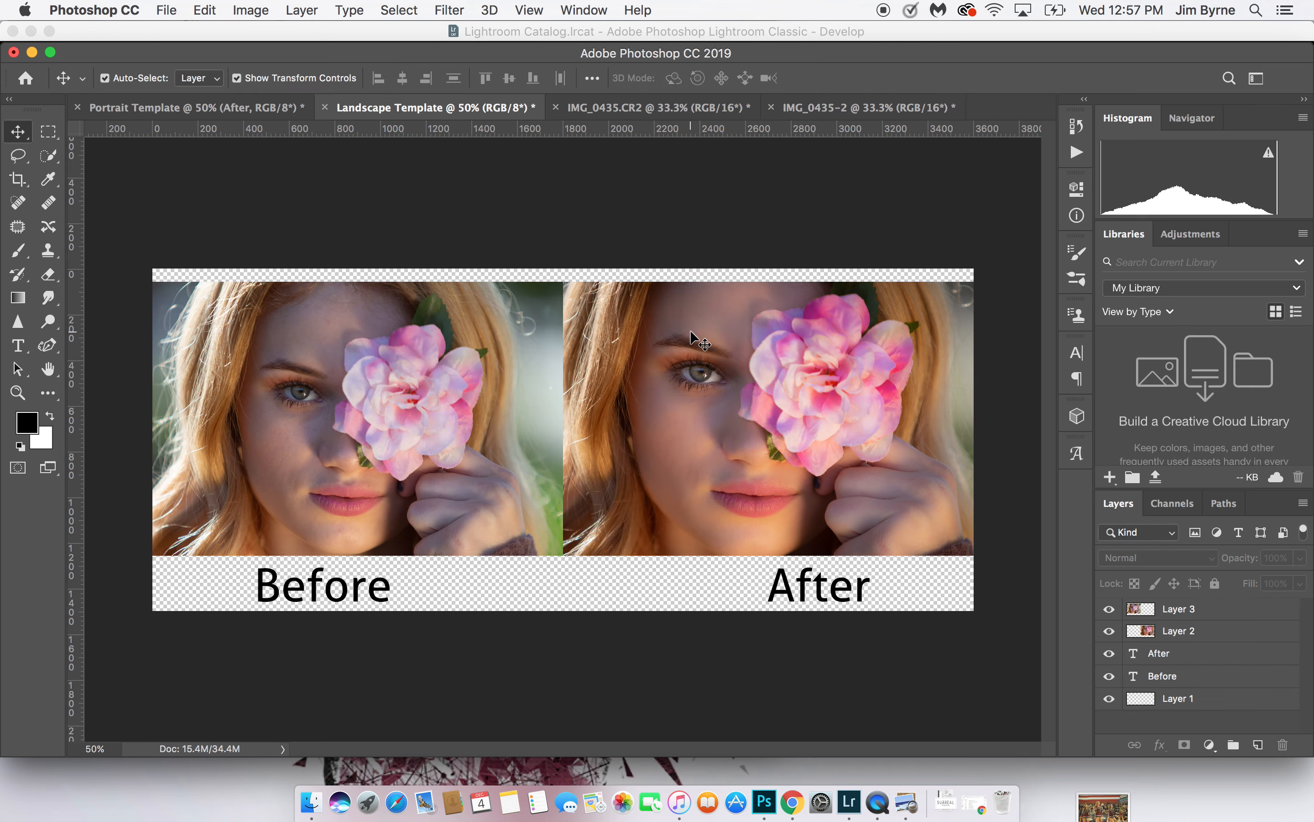
# Clear the Photoshop and Lightroom windows away, close the first portrait comparison preview, and move the Finder window clear of the Desktop's JPEG files
pyautogui.click(32, 53)
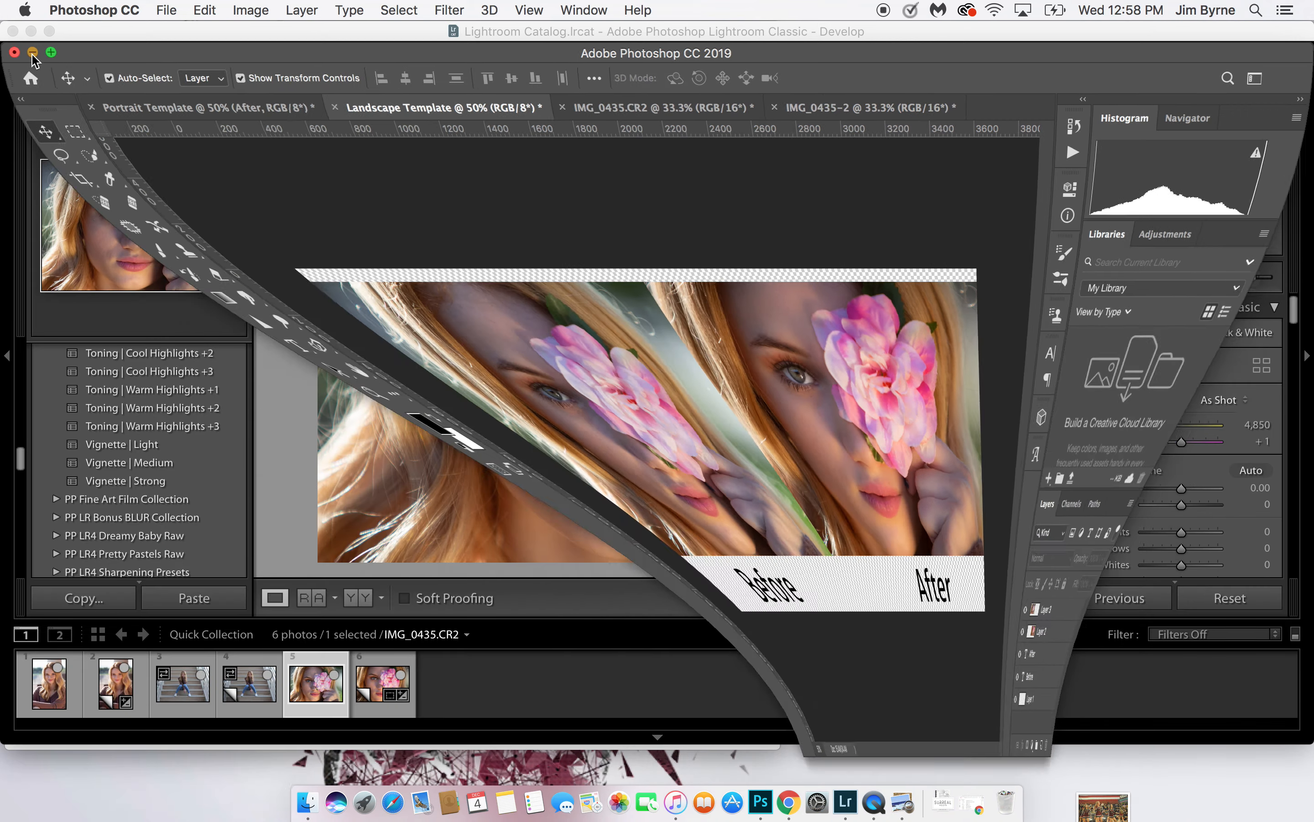
pyautogui.click(31, 32)
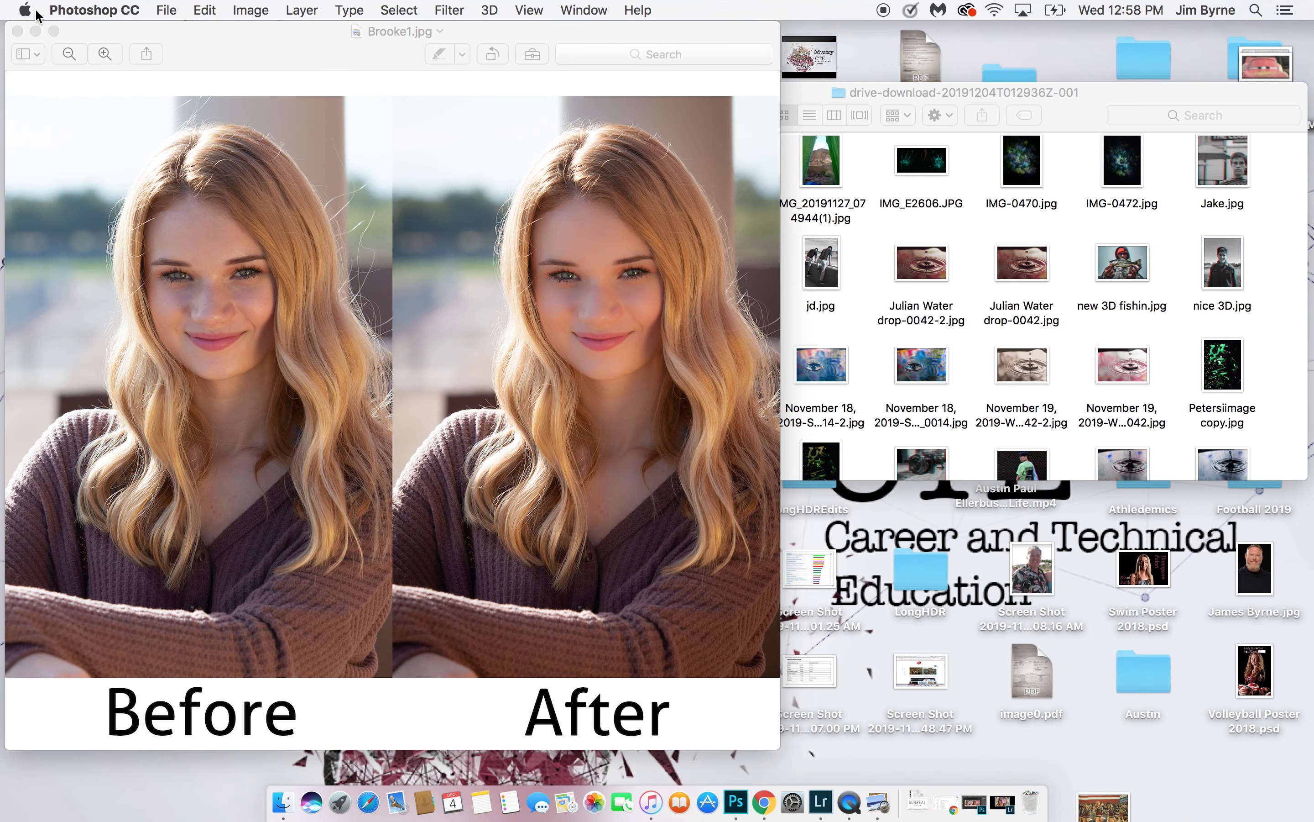
pyautogui.click(17, 31)
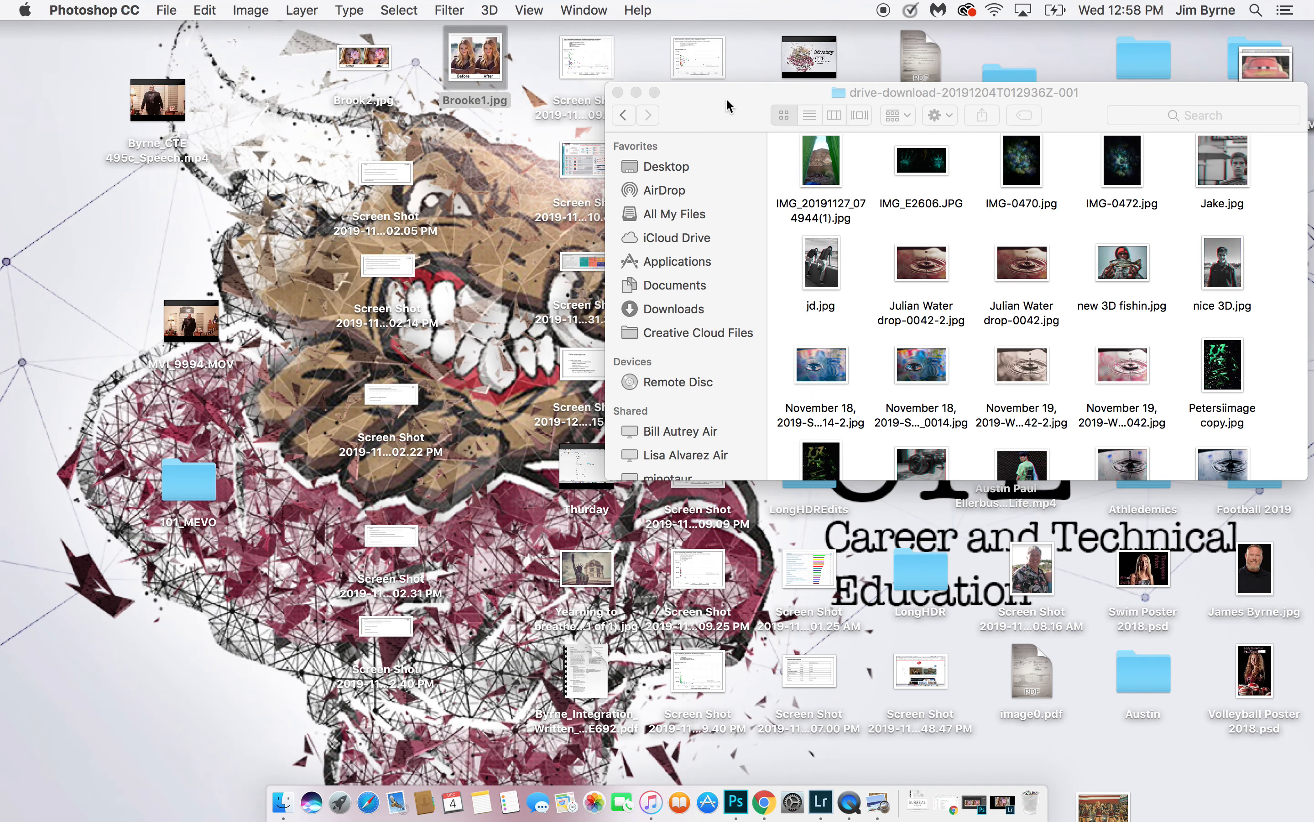
pyautogui.moveTo(728, 105); pyautogui.dragTo(617, 282)
pyautogui.click(749, 801)
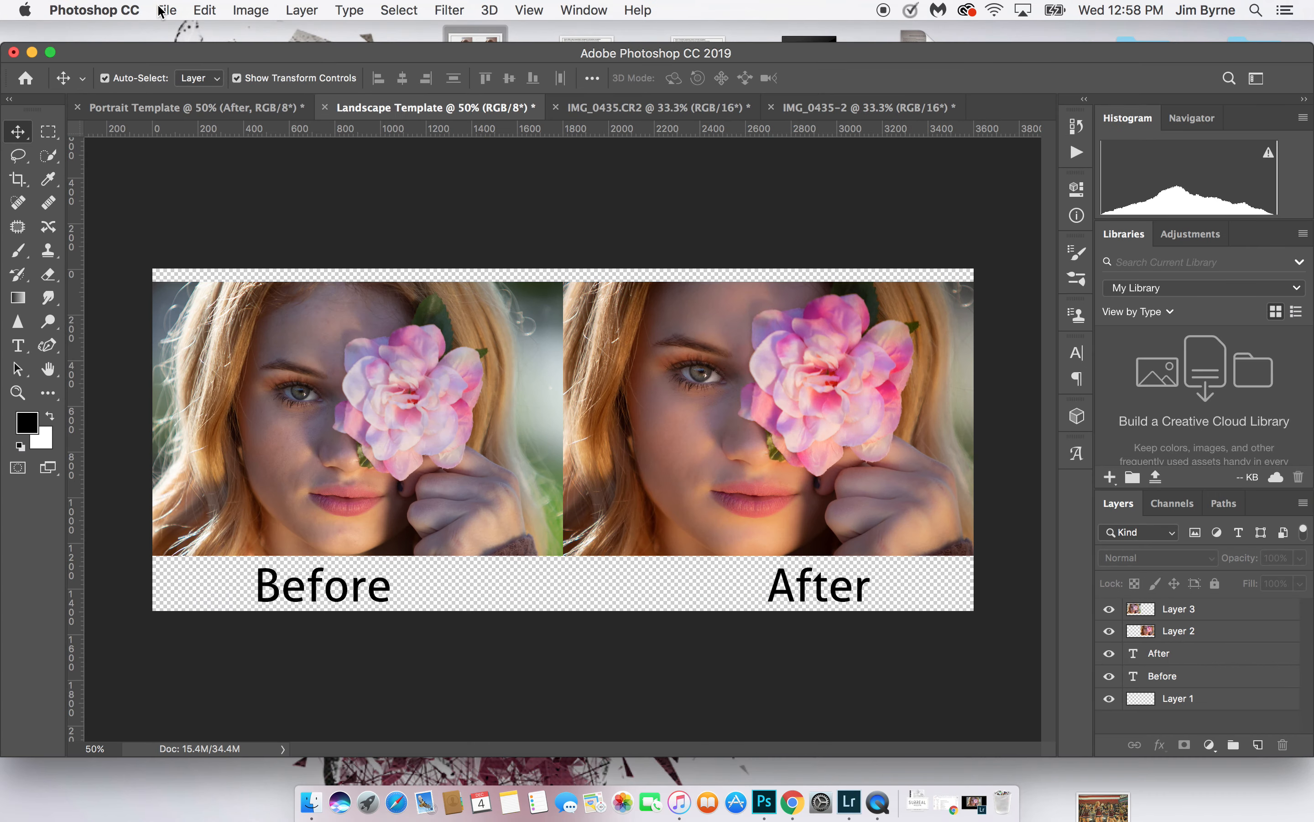
pyautogui.click(161, 11)
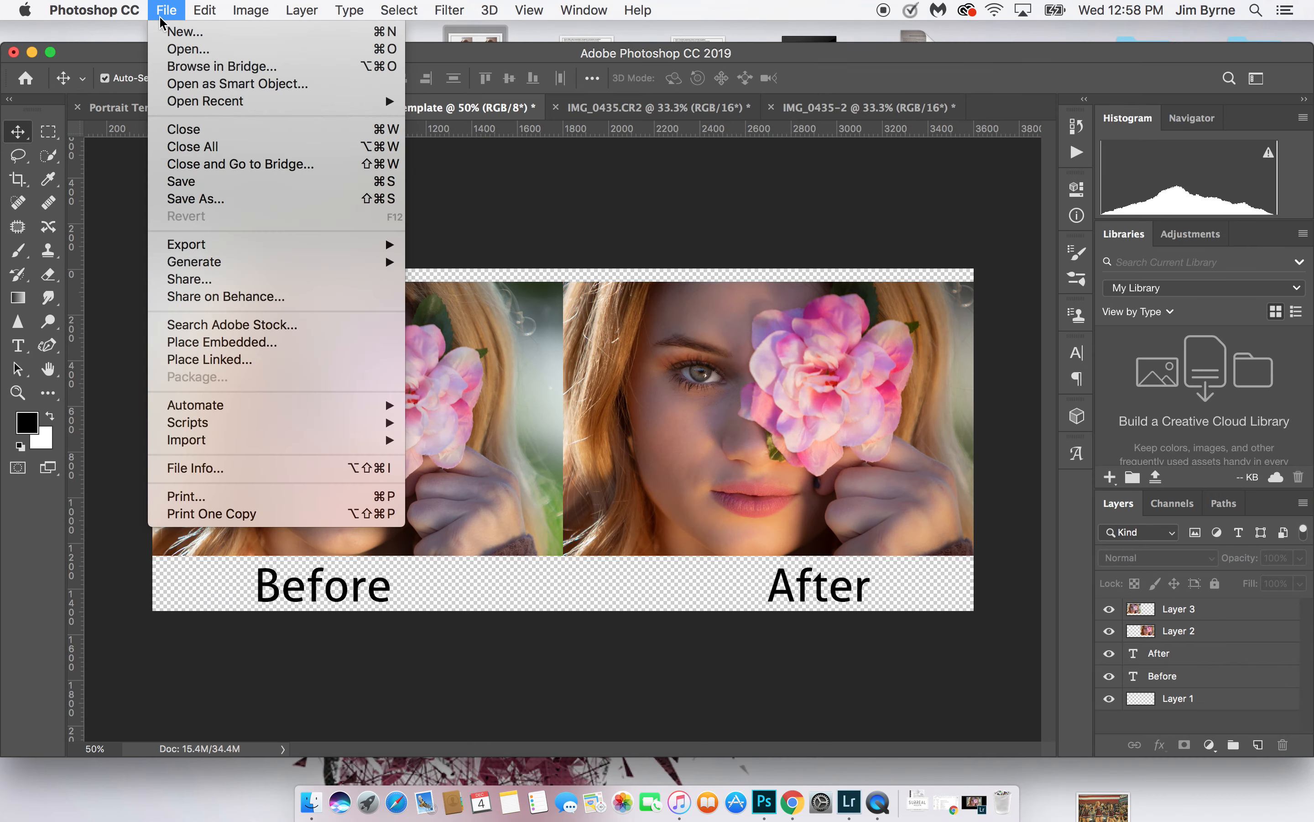
pyautogui.click(232, 197)
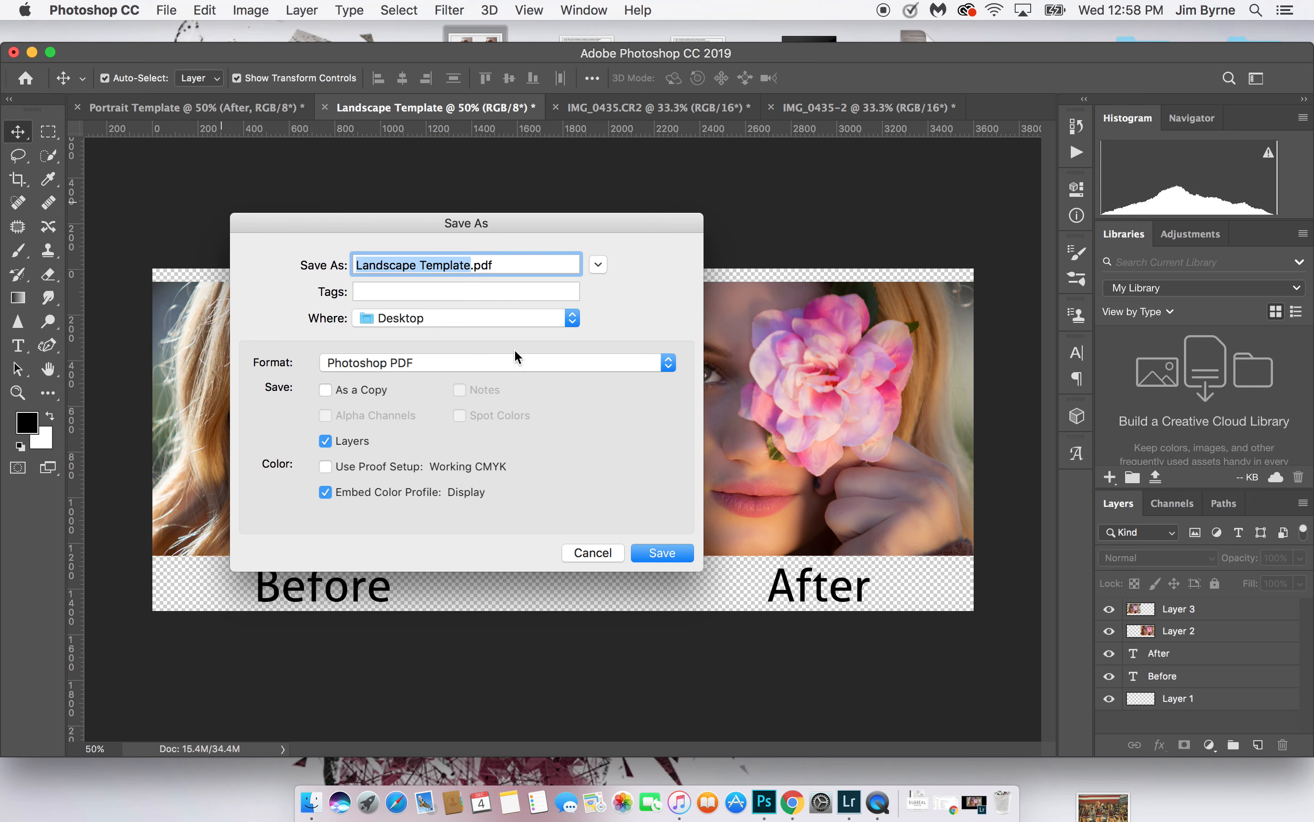
pyautogui.click(476, 364)
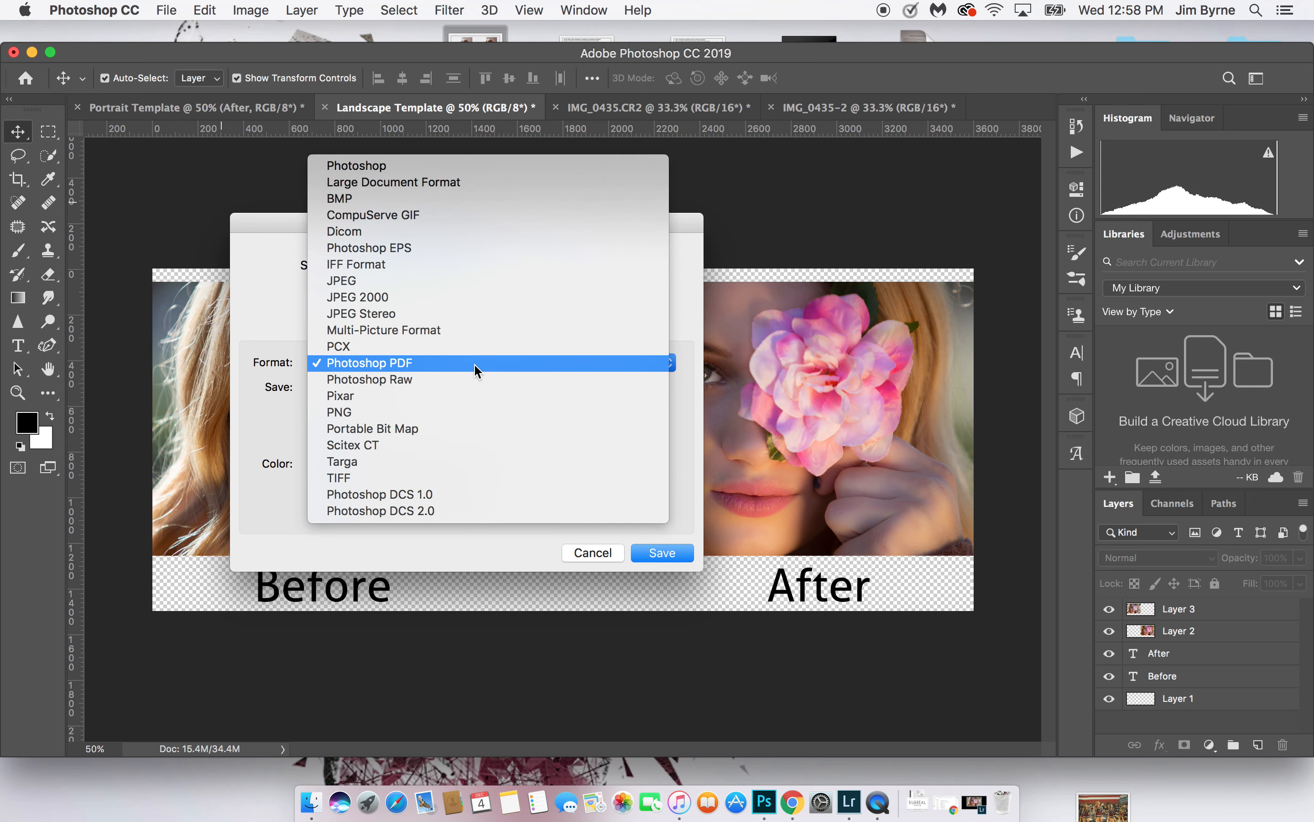
pyautogui.click(33, 55)
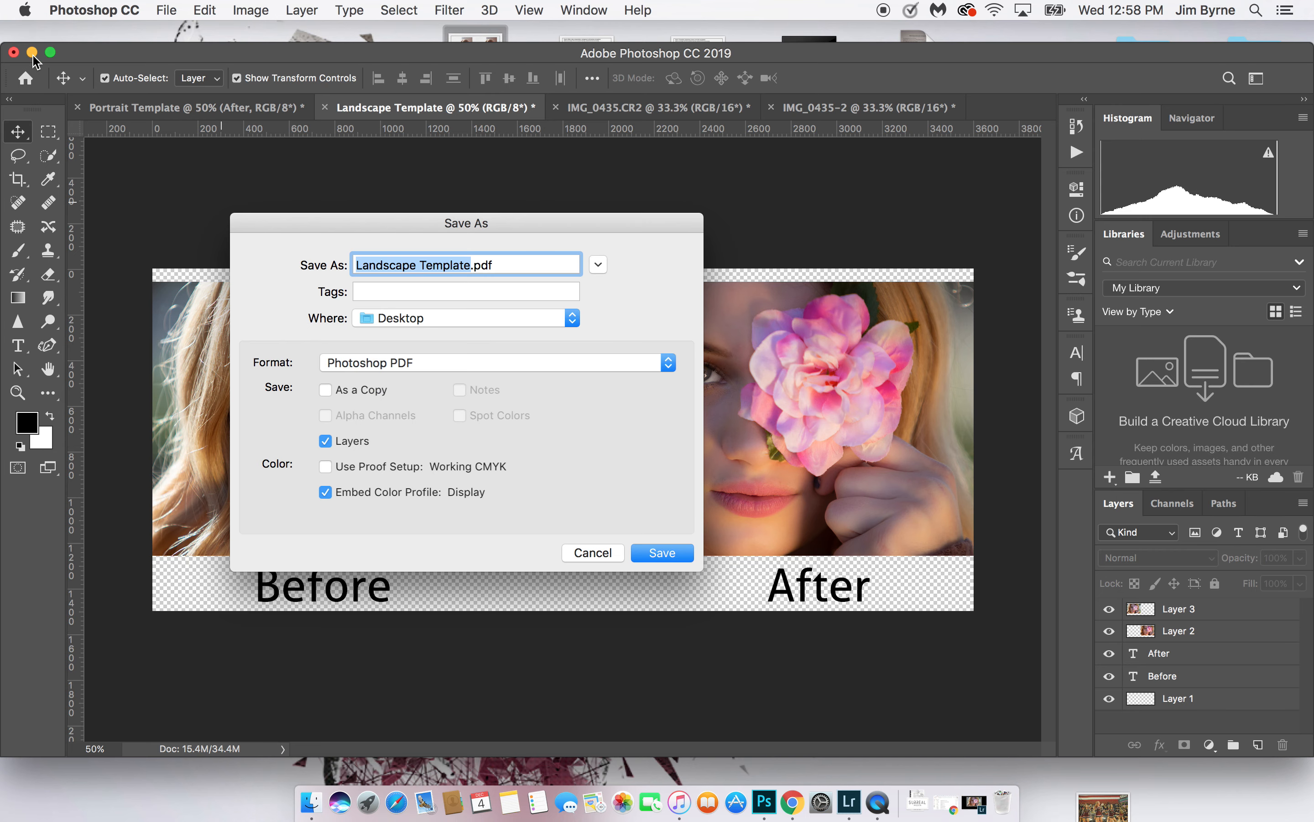
pyautogui.click(597, 553)
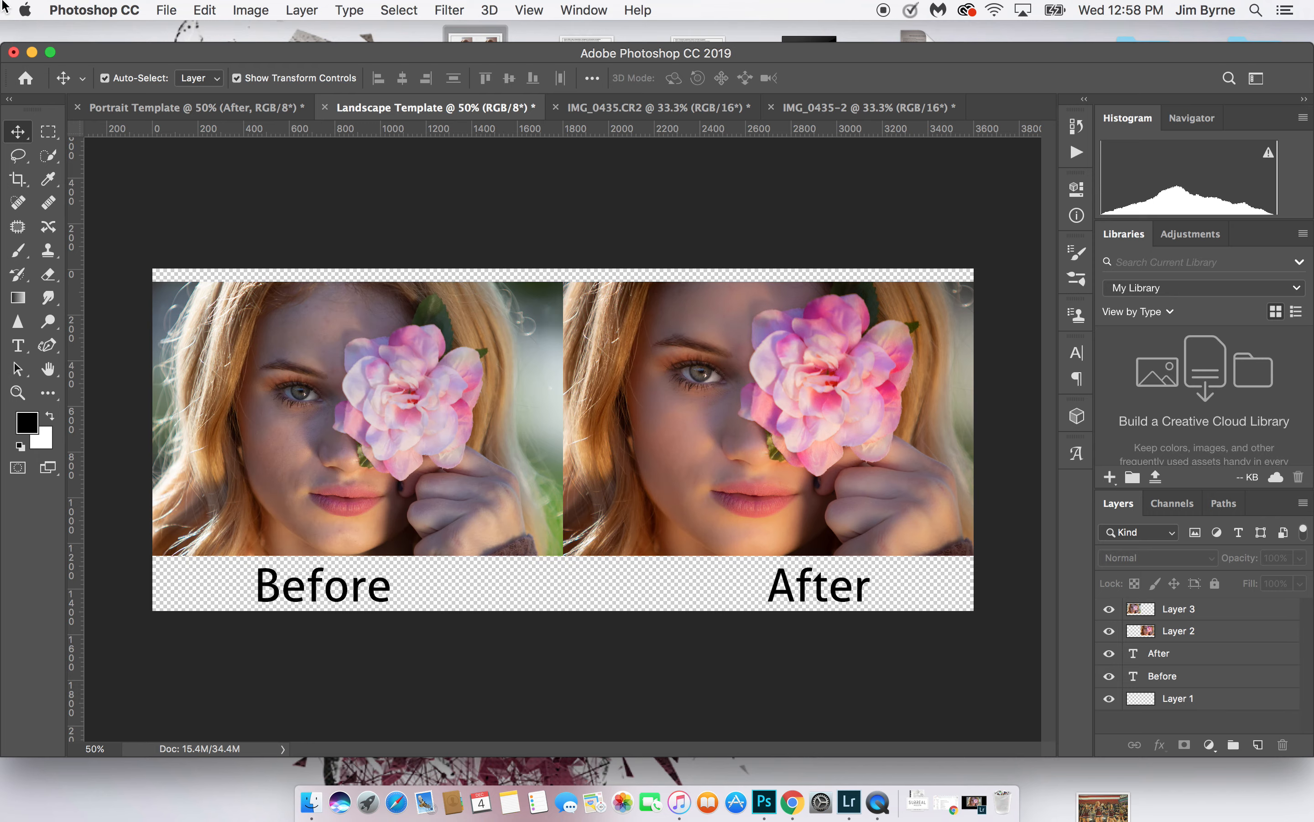
# Minimize Photoshop and open the saved flower comparison JPEG from the Desktop in Preview to check it
pyautogui.click(32, 52)
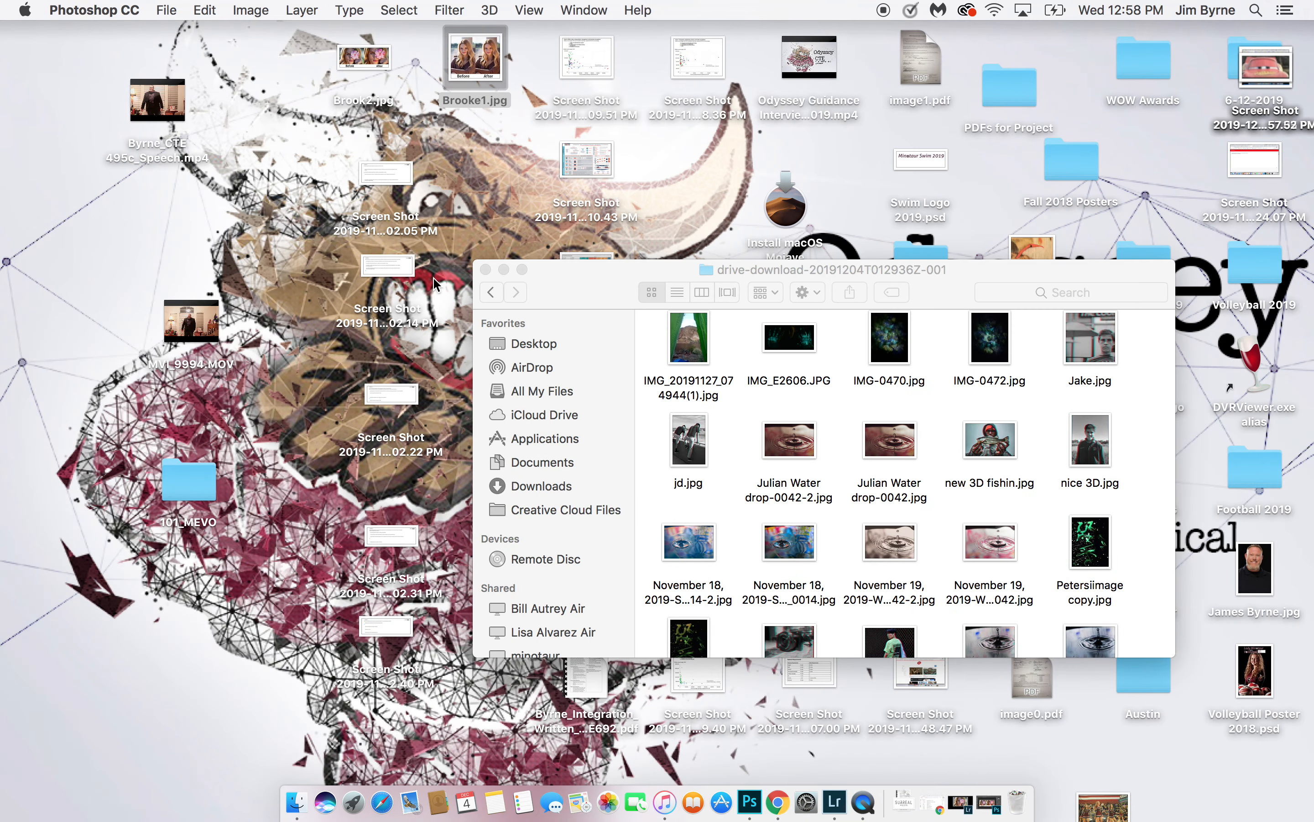
pyautogui.doubleClick(361, 59)
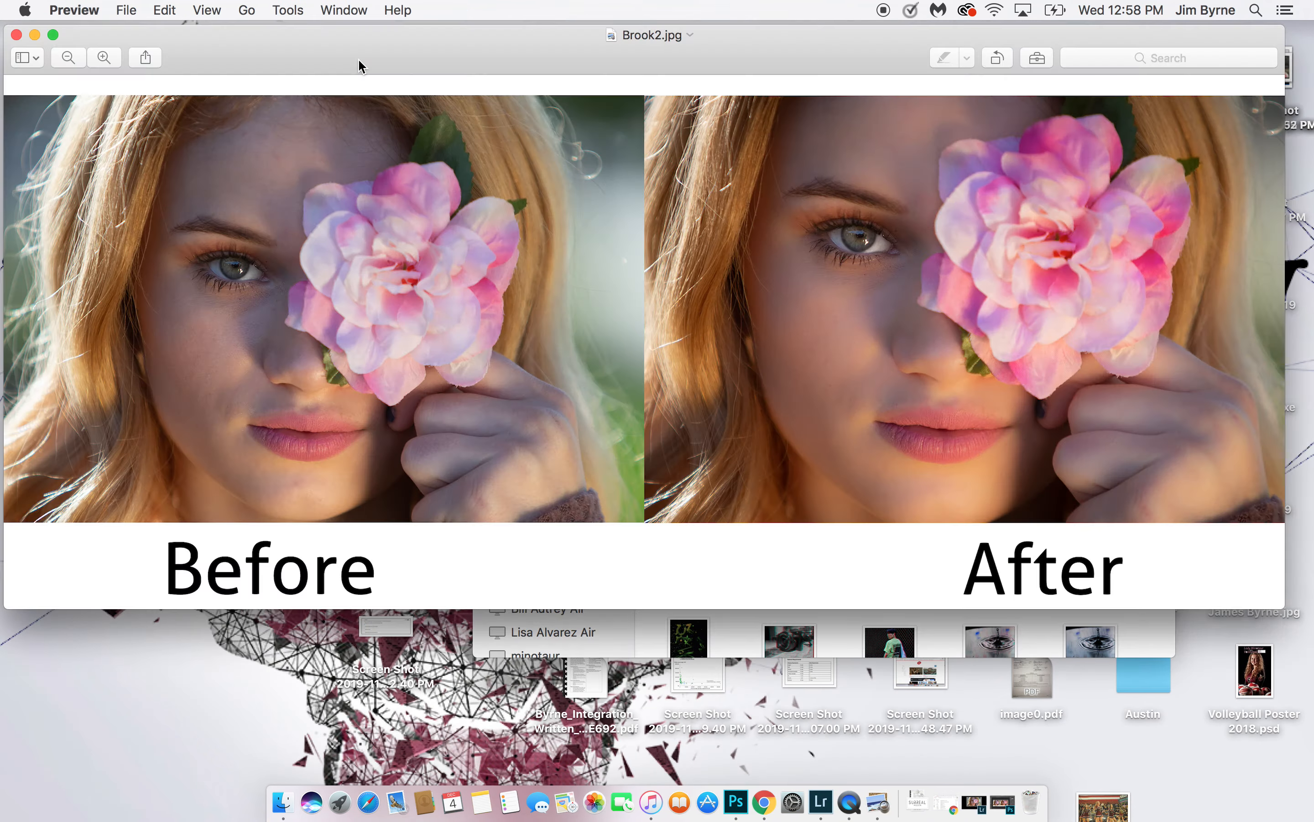